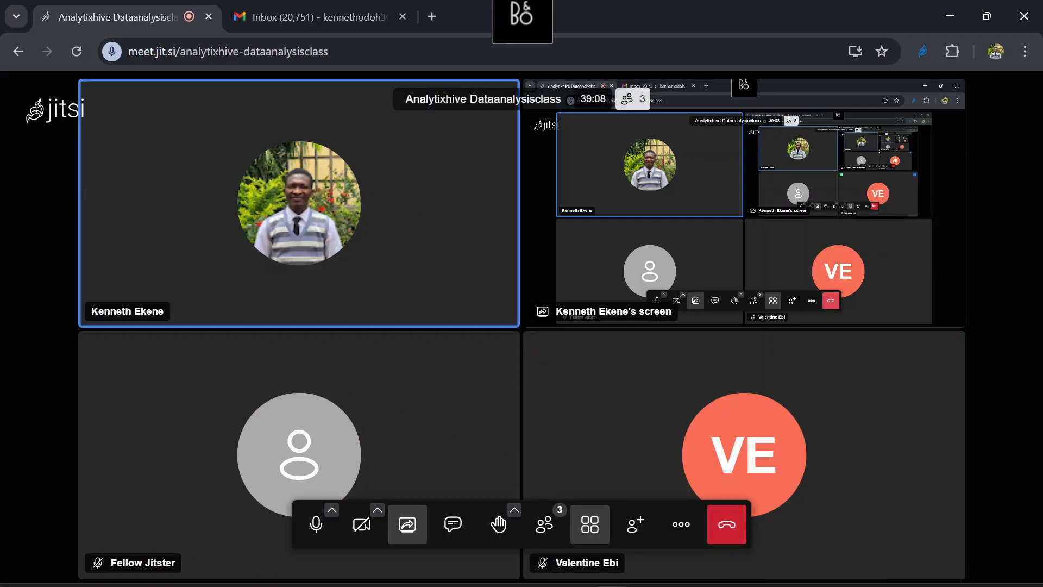
Switch to File Explorer and go to the Citizen Analyst 1.0 folder inside Analytix Hive Lessons
{"action": "mouse_move", "coordinate": [604, 578]}
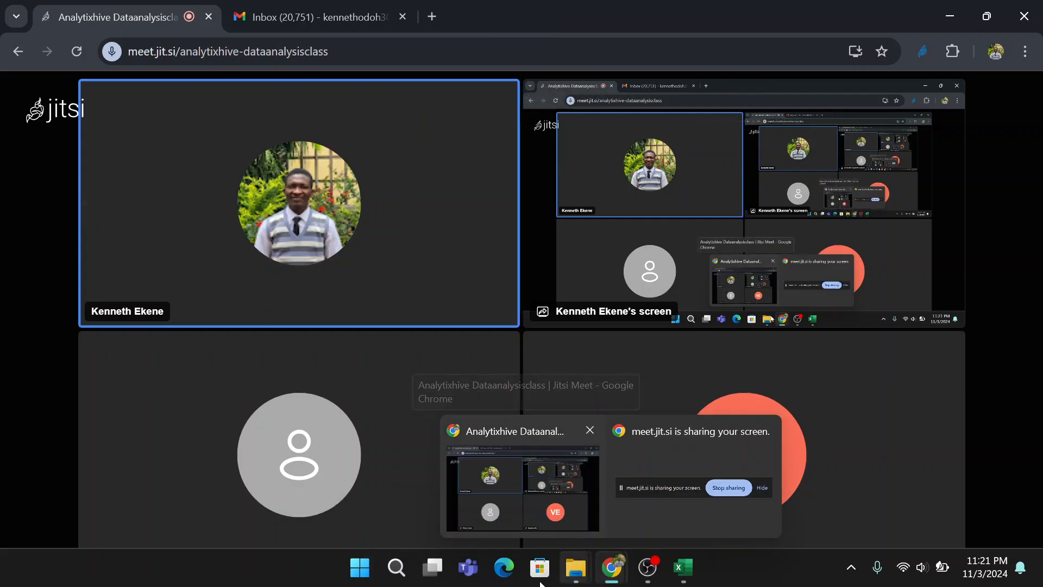
{"action": "mouse_move", "coordinate": [576, 568]}
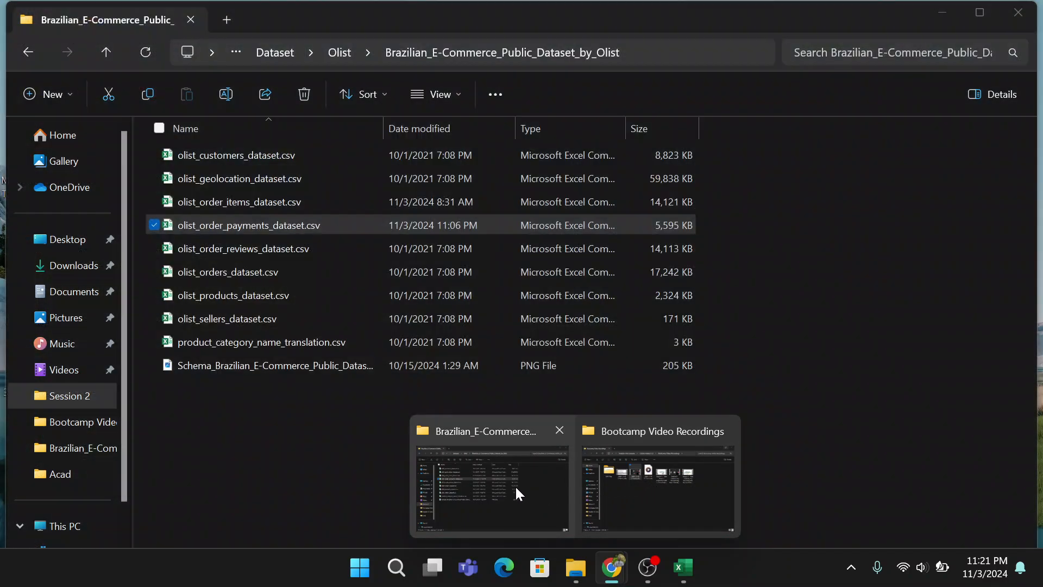
{"action": "left_click", "coordinate": [484, 503]}
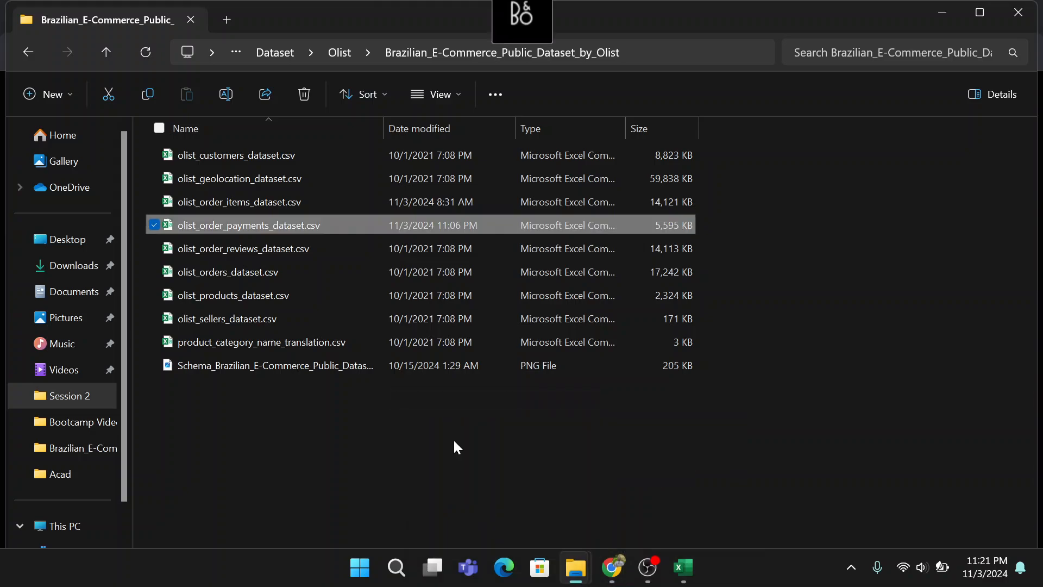
{"action": "left_click", "coordinate": [275, 54]}
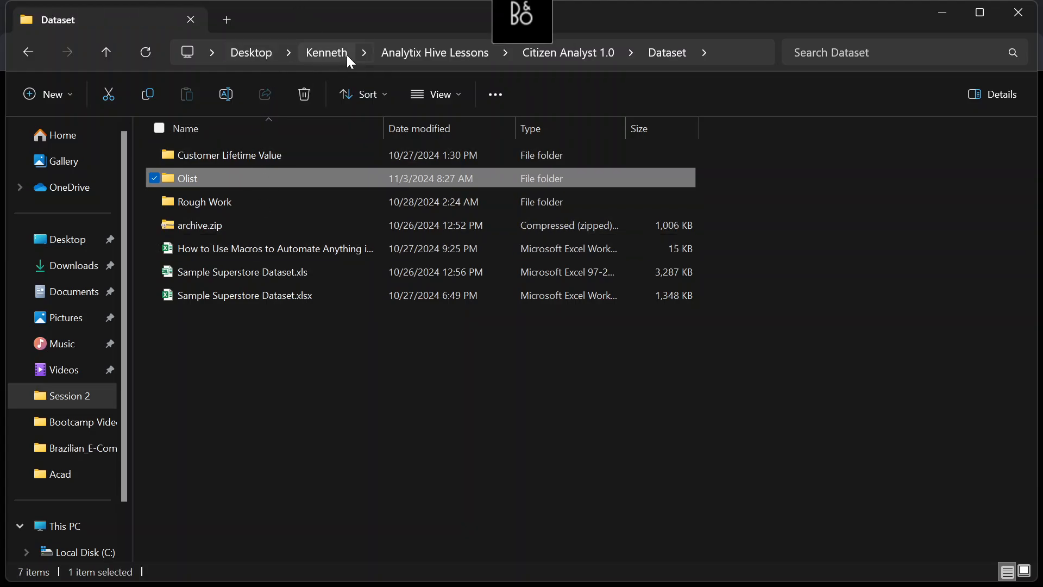
{"action": "left_click", "coordinate": [403, 50]}
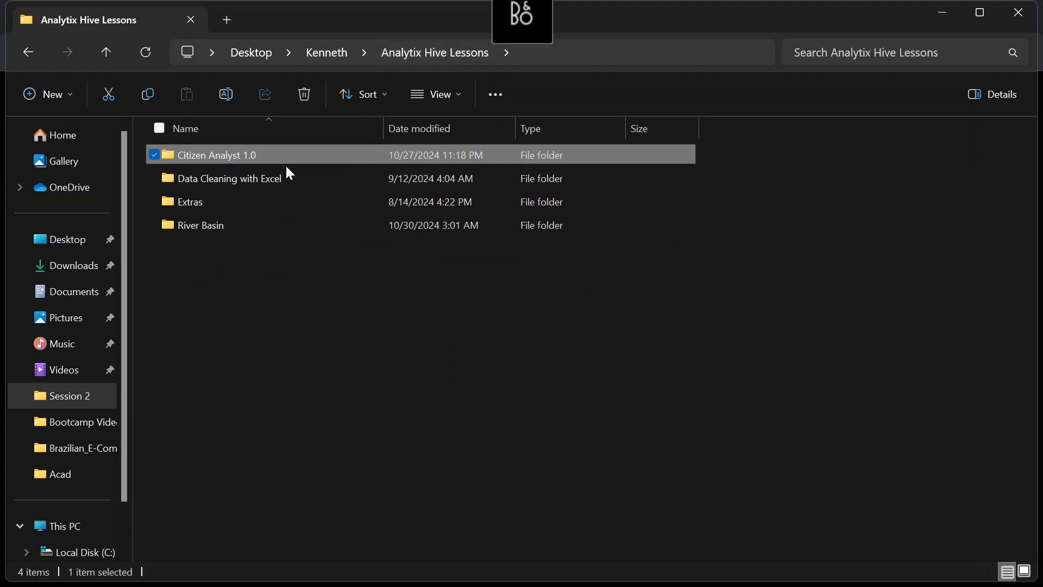
{"action": "left_click", "coordinate": [291, 290]}
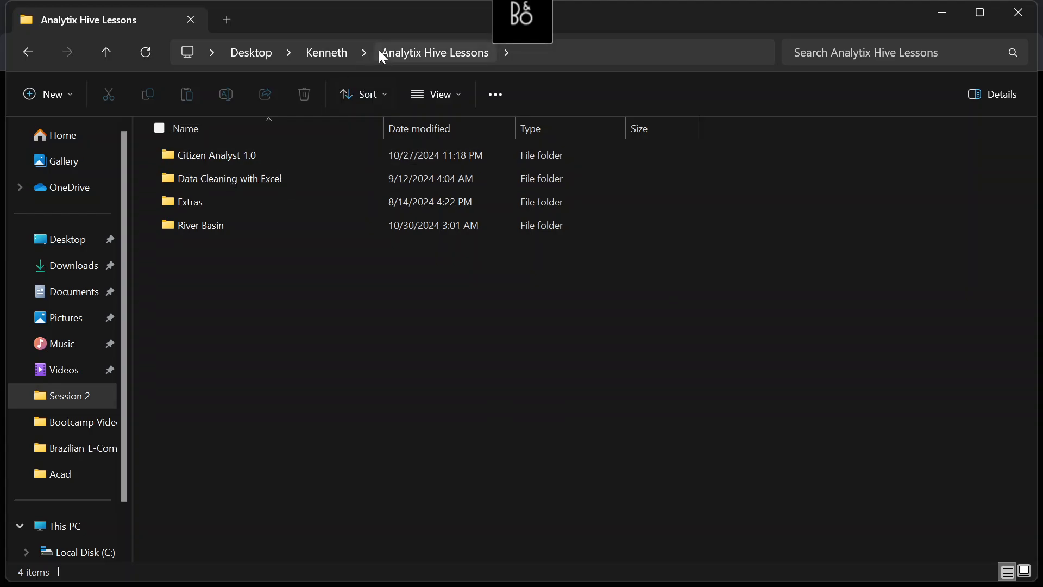
{"action": "left_click", "coordinate": [330, 52]}
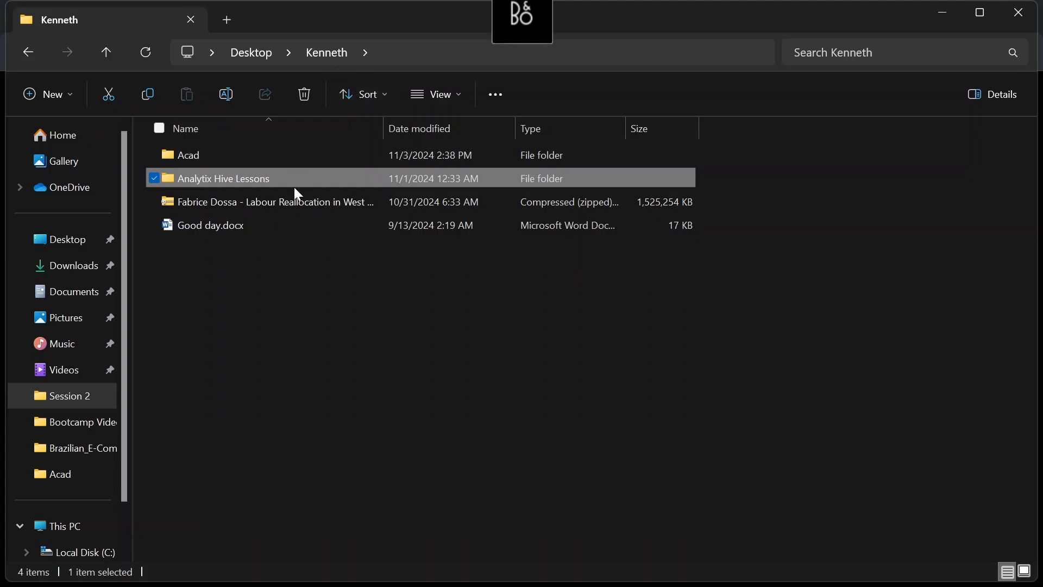
{"action": "double_click", "coordinate": [301, 182]}
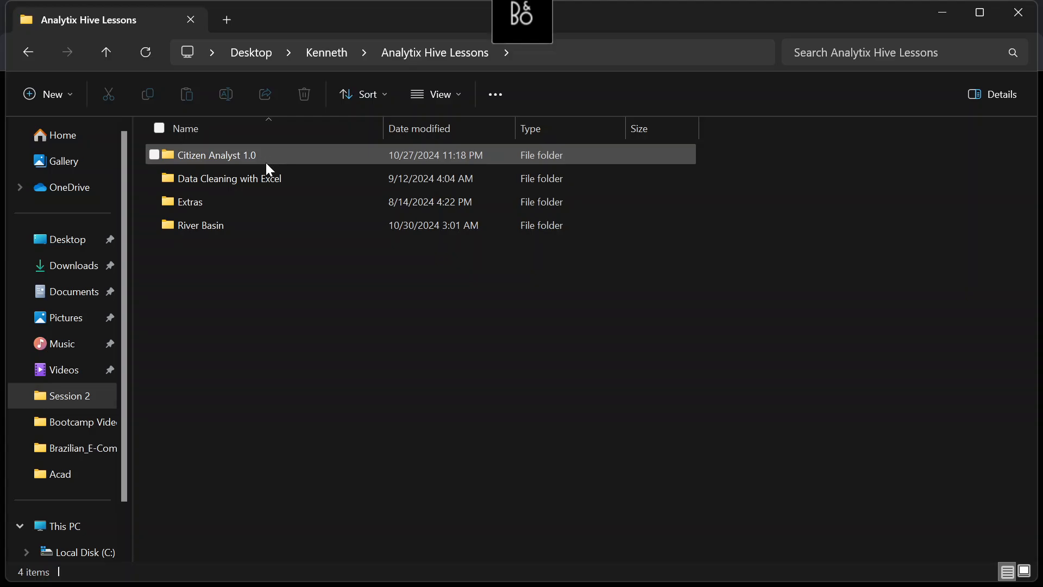
{"action": "double_click", "coordinate": [267, 158]}
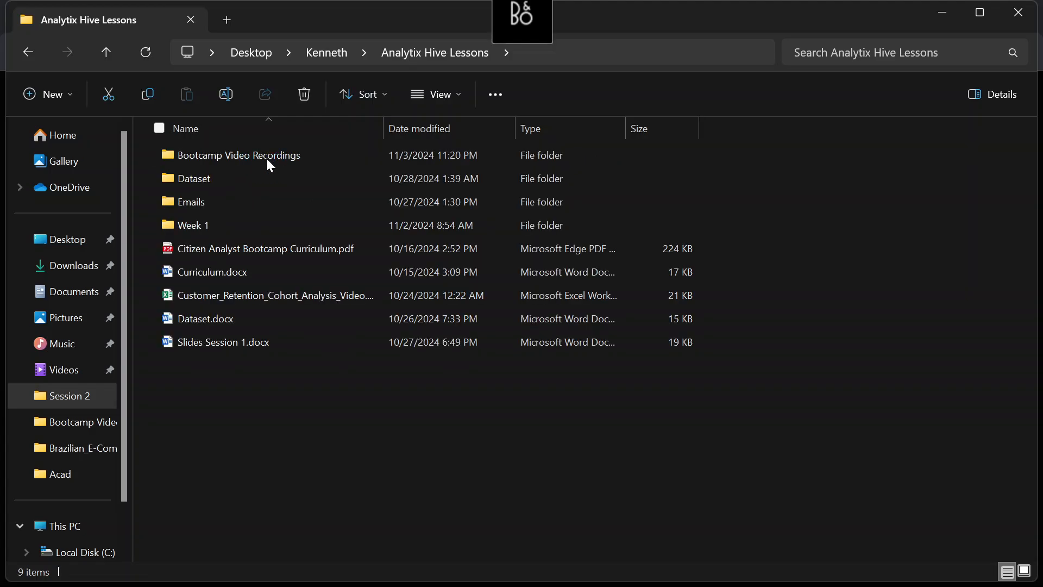
Open Citizen Analyst Bootcamp Curriculum.pdf at the Week 1 Session 4 outline and dismiss the browser update notice
{"action": "double_click", "coordinate": [306, 250]}
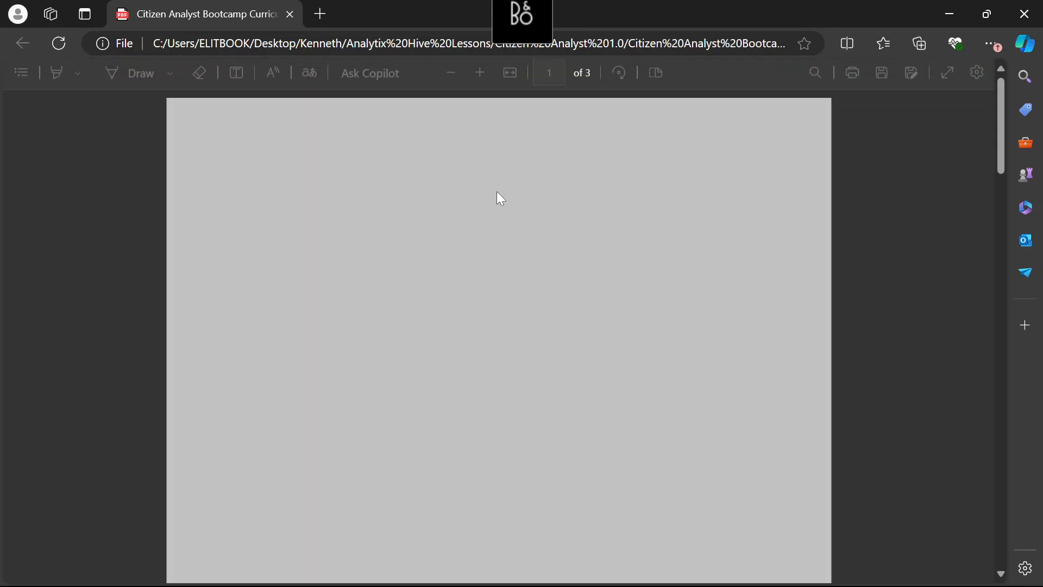
{"action": "scroll", "coordinate": [498, 197], "scroll_direction": "down", "scroll_amount": 10}
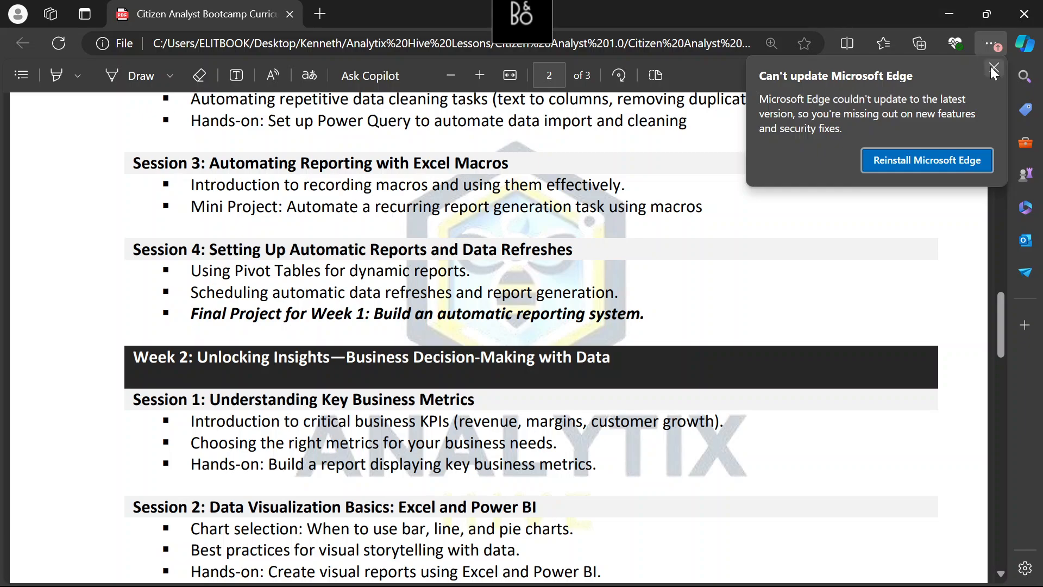
{"action": "left_click", "coordinate": [992, 68]}
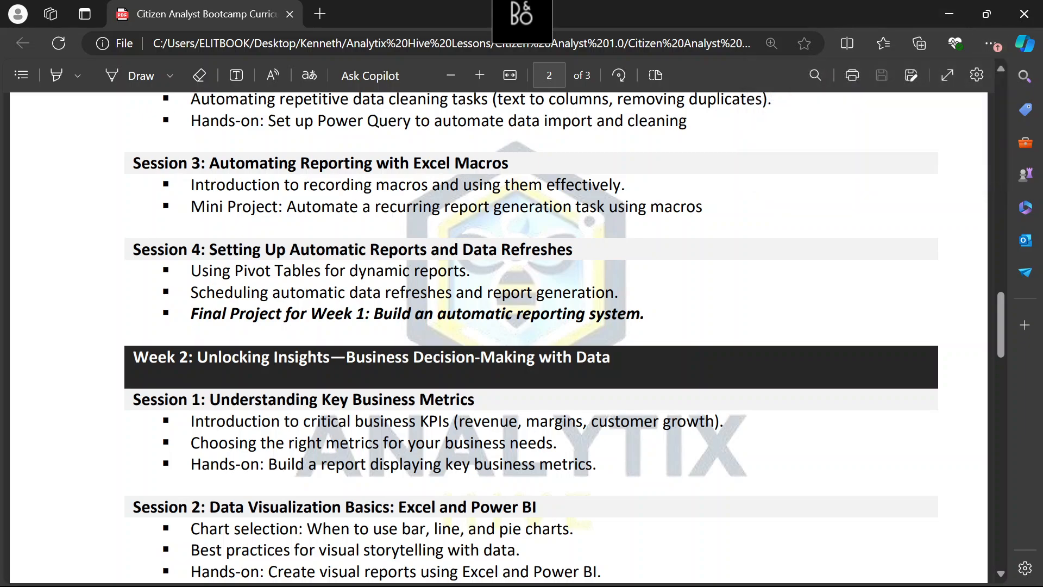
Highlight the Session 4 heading on automatic reports and data refreshes and its bullet points for review, and clear the selection
{"action": "left_click_drag", "start_coordinate": [132, 249], "coordinate": [566, 250]}
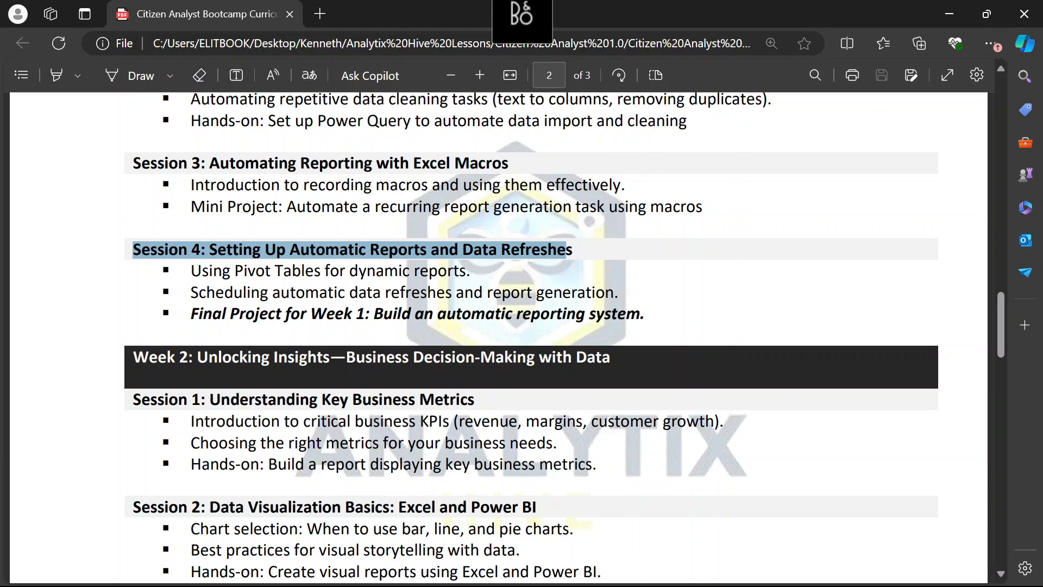
{"action": "left_click_drag", "start_coordinate": [566, 249], "coordinate": [657, 319]}
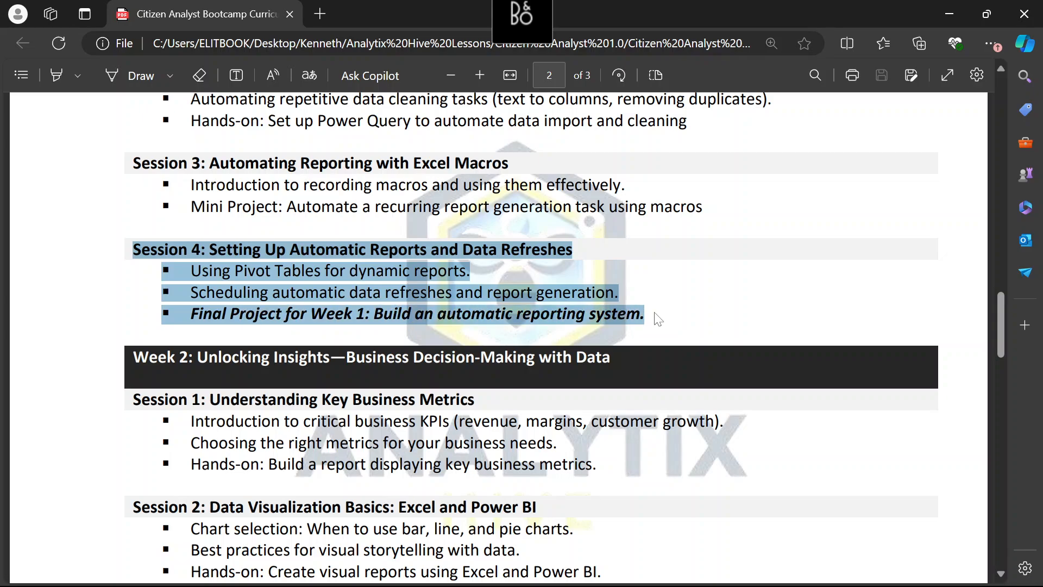
{"action": "left_click", "coordinate": [656, 314]}
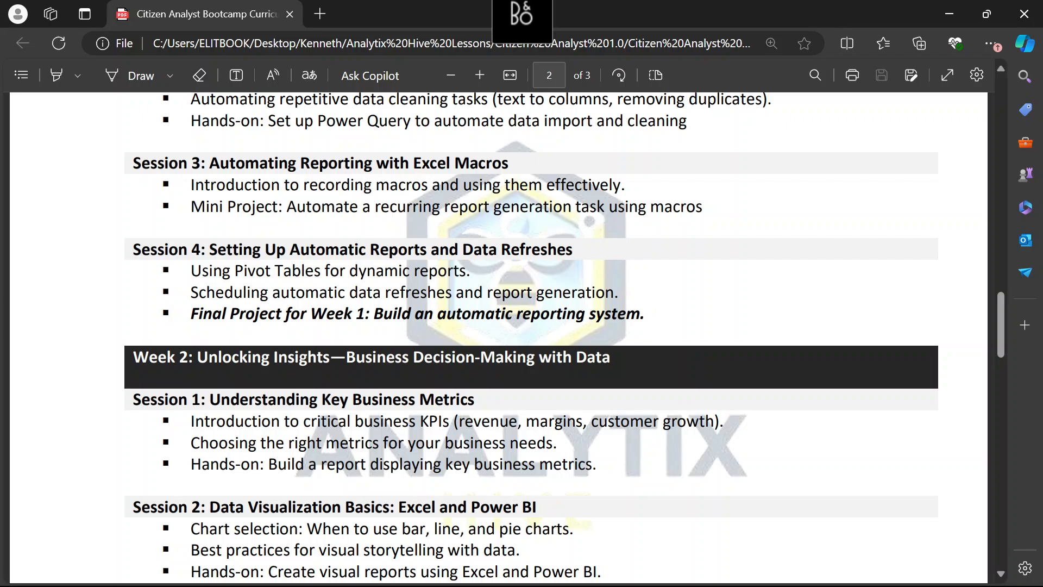
{"action": "mouse_move", "coordinate": [190, 270]}
{"action": "left_mouse_down"}
{"action": "mouse_move", "coordinate": [470, 270]}
{"action": "mouse_move", "coordinate": [482, 292]}
{"action": "mouse_move", "coordinate": [619, 292]}
{"action": "mouse_move", "coordinate": [657, 322]}
{"action": "mouse_move", "coordinate": [257, 314]}
{"action": "mouse_move", "coordinate": [191, 294]}
{"action": "mouse_move", "coordinate": [202, 271]}
{"action": "mouse_move", "coordinate": [190, 276]}
{"action": "left_mouse_up"}
{"action": "left_click", "coordinate": [656, 322]}
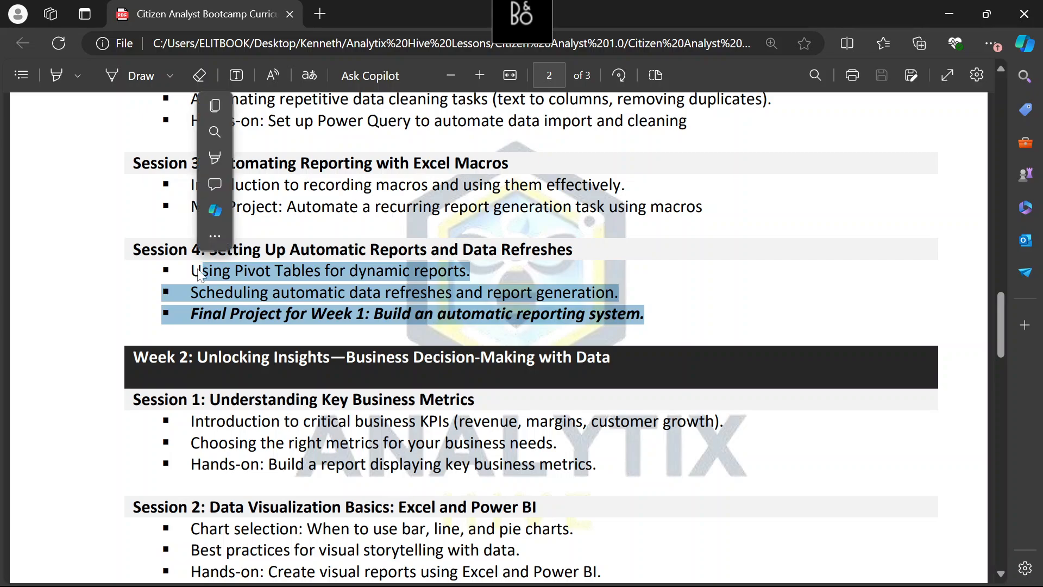
{"action": "left_click", "coordinate": [200, 275]}
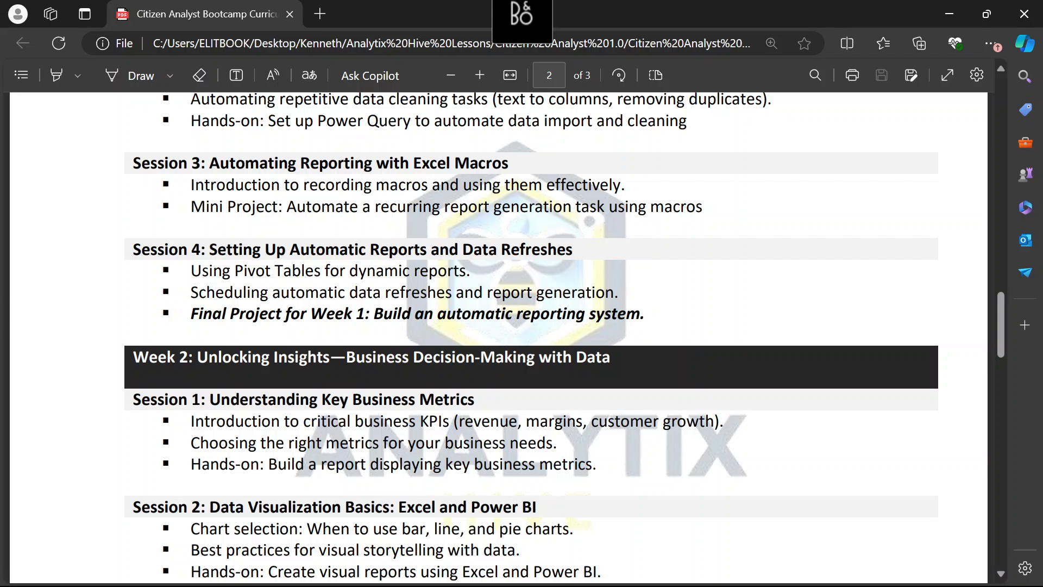
Switch to Excel and close olist_order_payments_dataset.csv without saving its changes
{"action": "mouse_move", "coordinate": [579, 570]}
{"action": "mouse_move", "coordinate": [619, 574]}
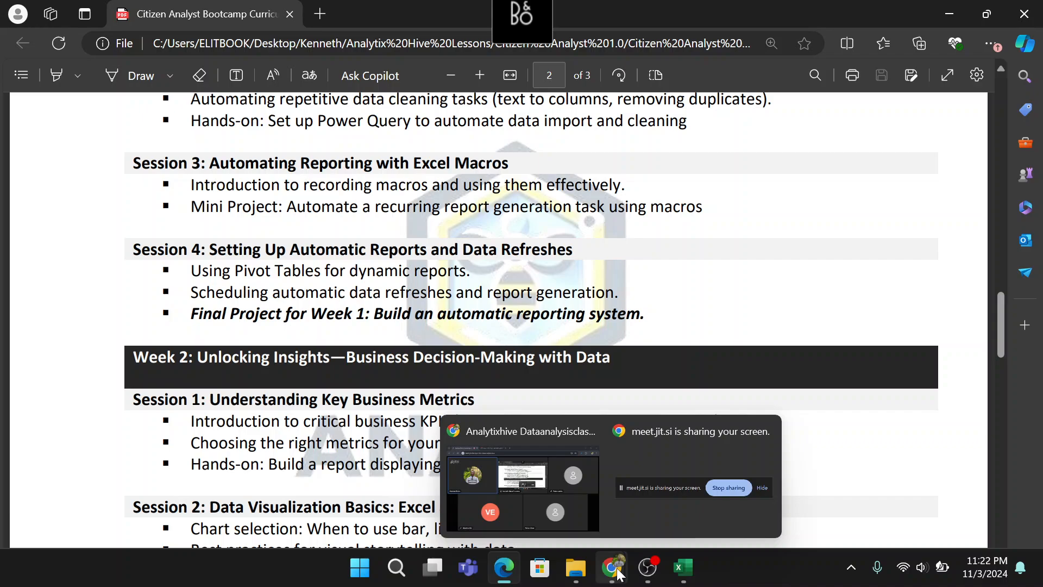
{"action": "mouse_move", "coordinate": [500, 572]}
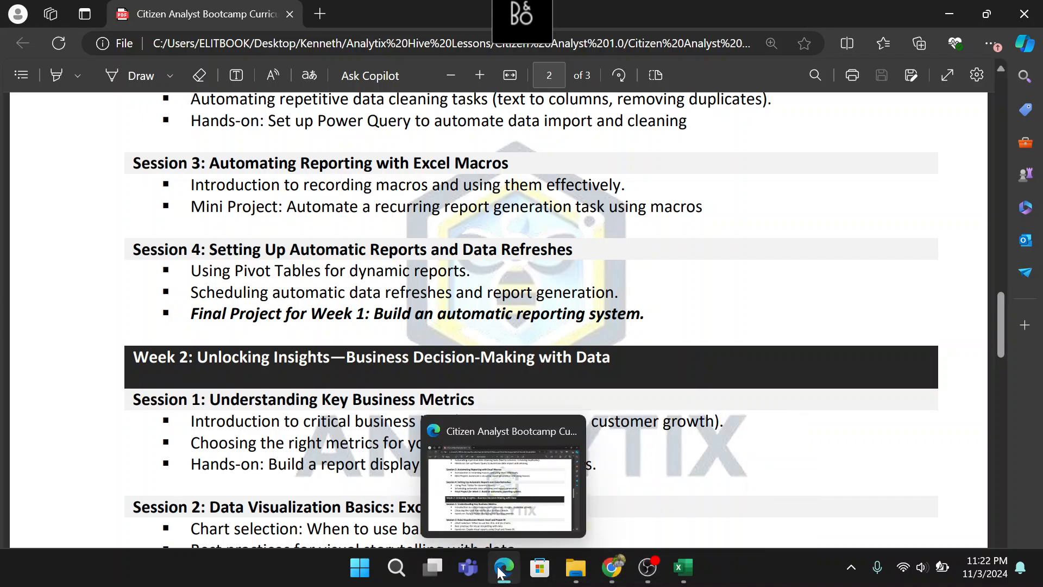
{"action": "mouse_move", "coordinate": [690, 580]}
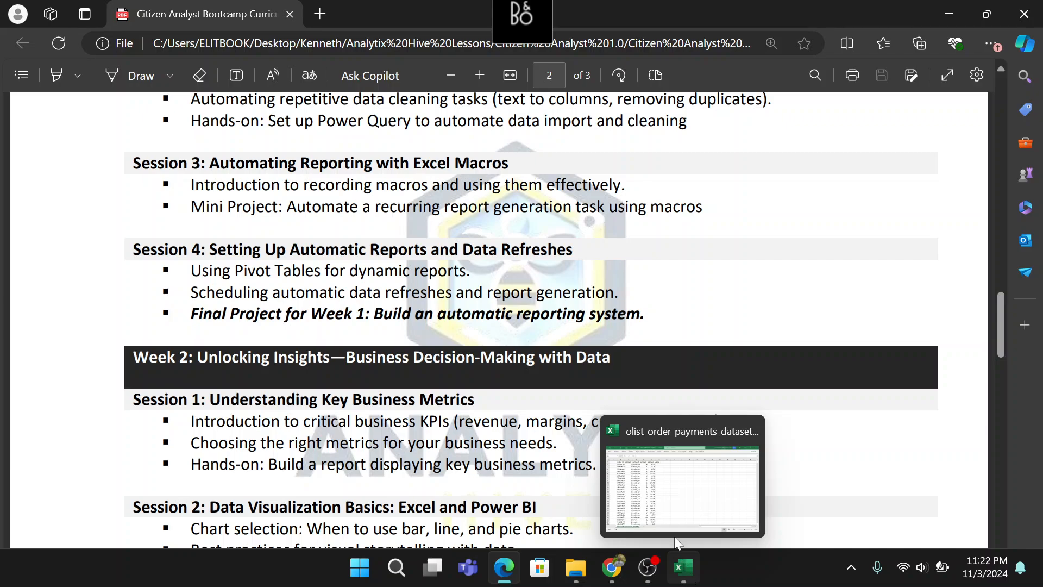
{"action": "left_click", "coordinate": [683, 487]}
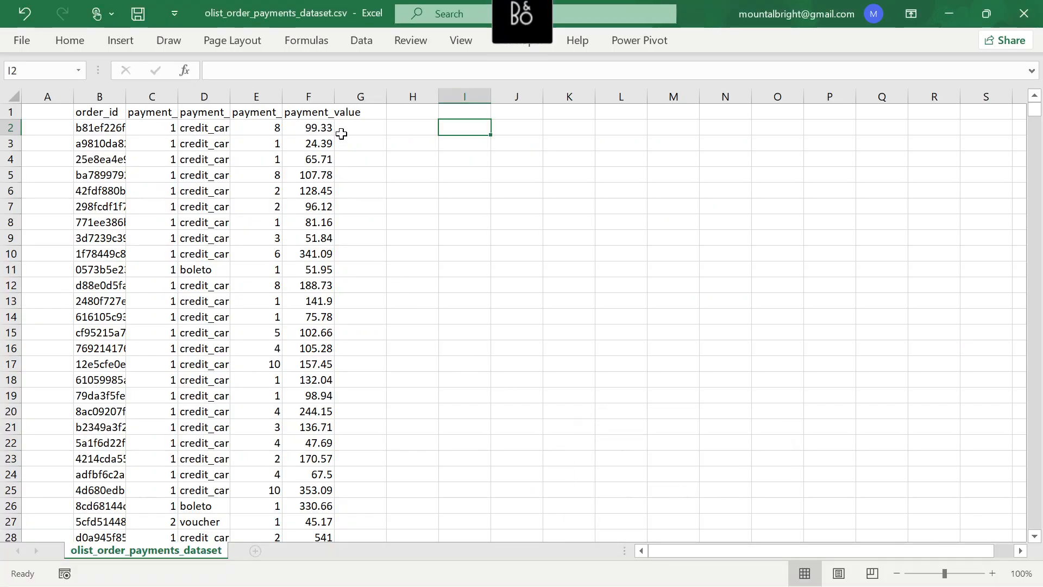
{"action": "left_click", "coordinate": [362, 129]}
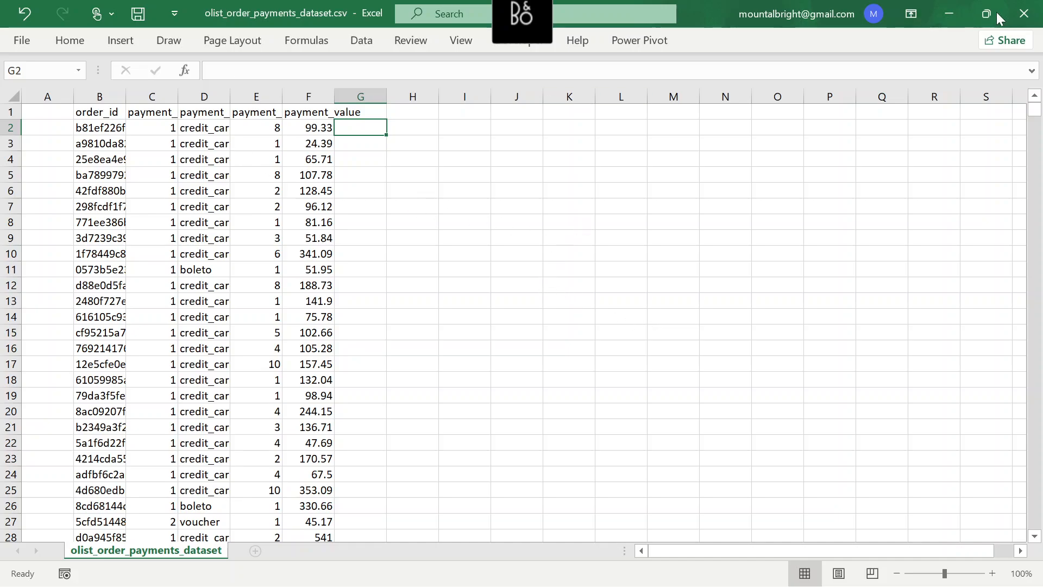
{"action": "left_click", "coordinate": [1022, 17]}
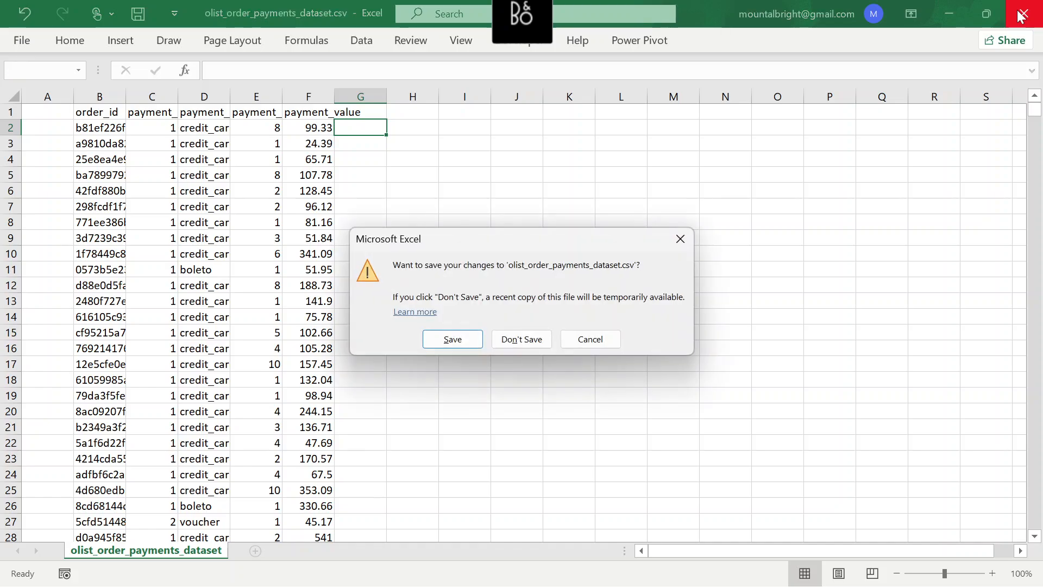
{"action": "left_click", "coordinate": [508, 340]}
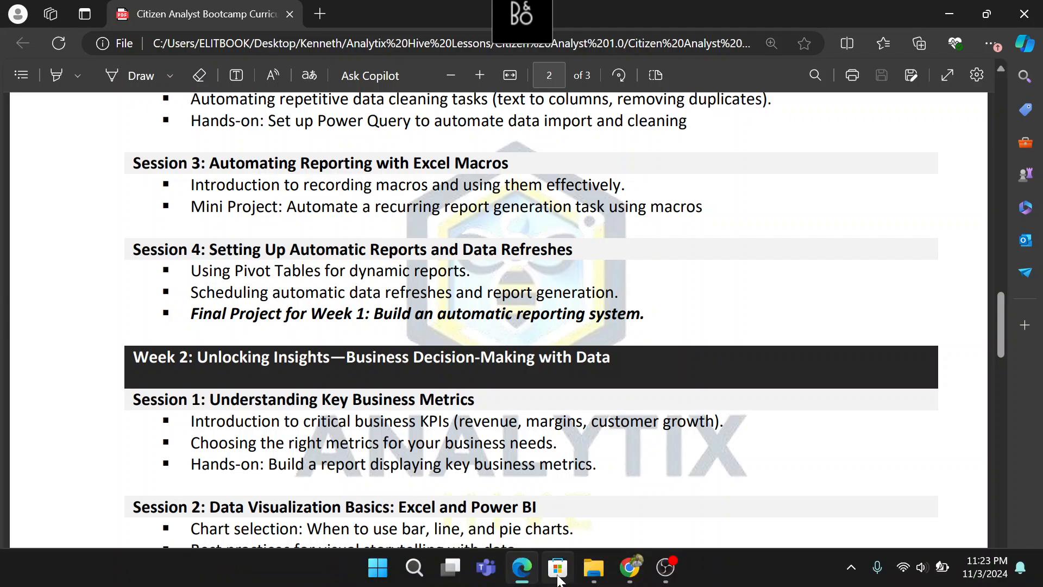
Open Sample Superstore Dataset.xlsx from the Dataset folder of Citizen Analyst 1.0 and look over the Orders sheet's columns
{"action": "mouse_move", "coordinate": [594, 568]}
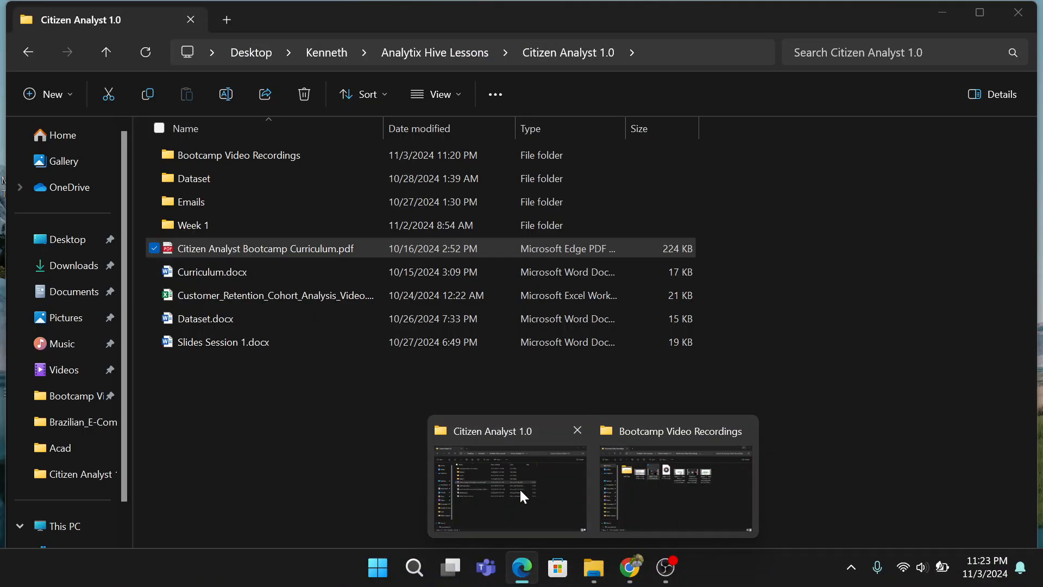
{"action": "left_click", "coordinate": [520, 488]}
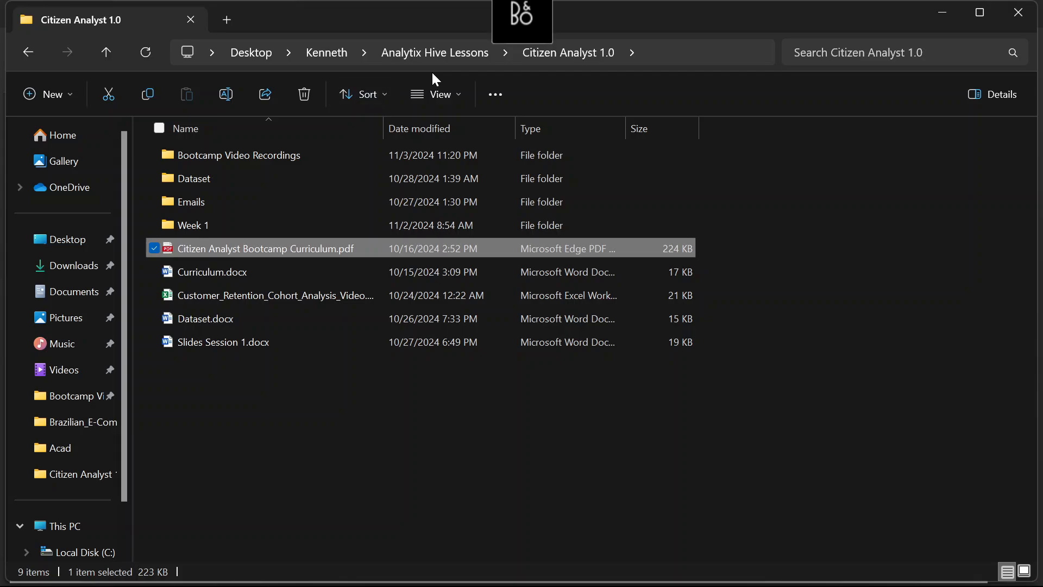
{"action": "left_click", "coordinate": [428, 54]}
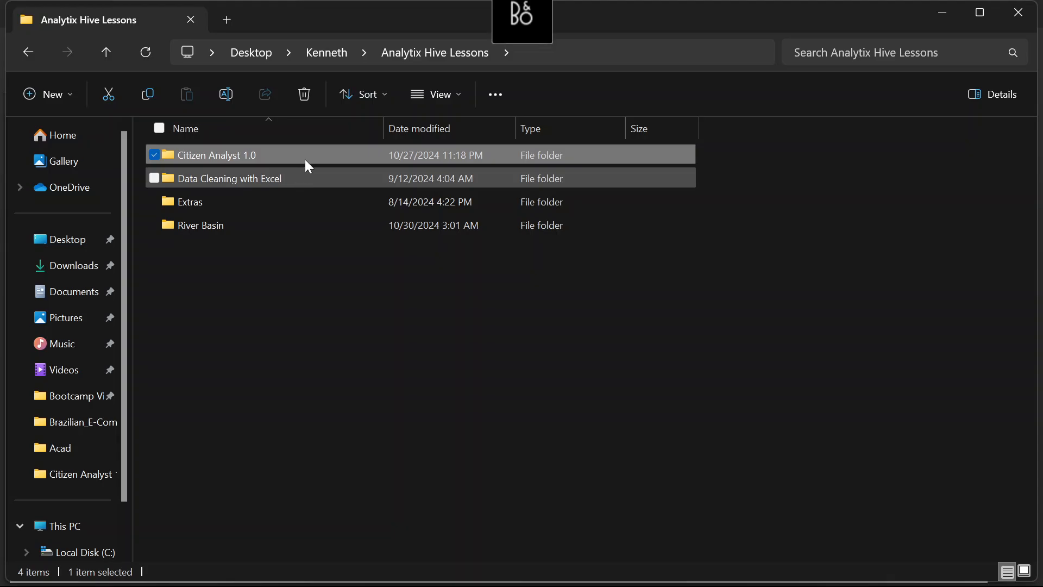
{"action": "double_click", "coordinate": [305, 157]}
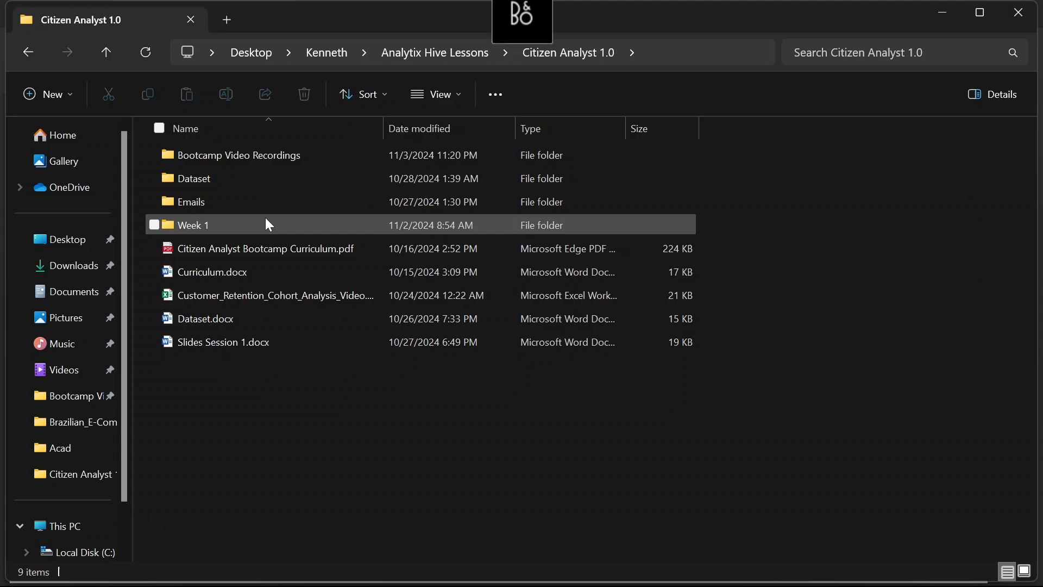
{"action": "double_click", "coordinate": [276, 179]}
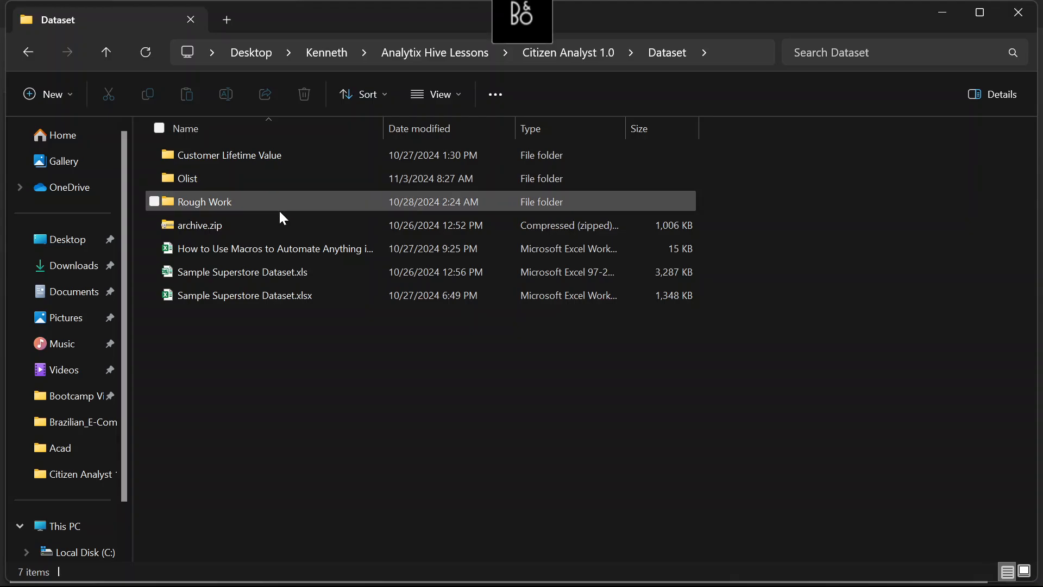
{"action": "double_click", "coordinate": [279, 300]}
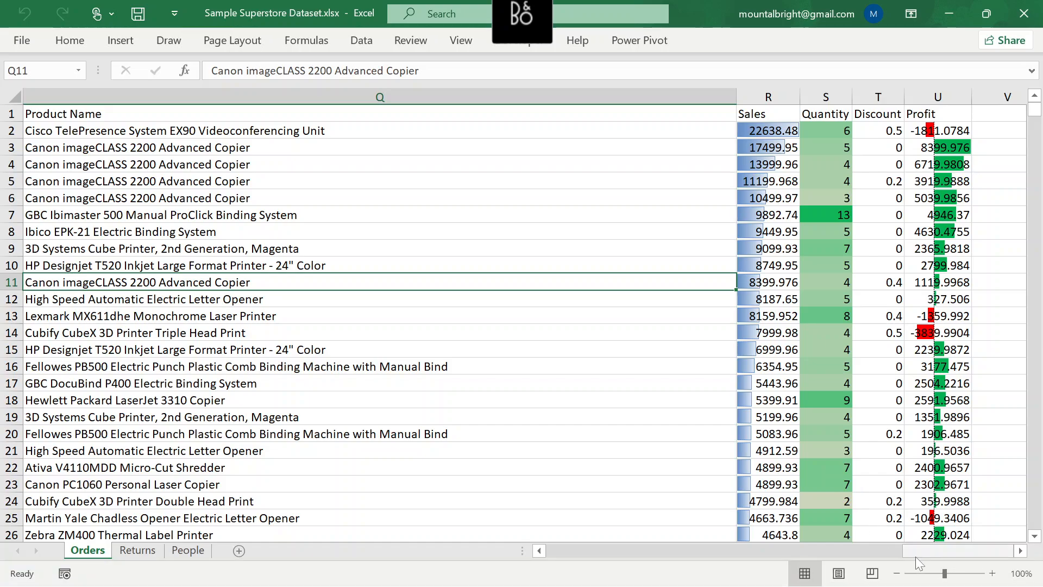
{"action": "left_click_drag", "start_coordinate": [920, 555], "coordinate": [999, 532]}
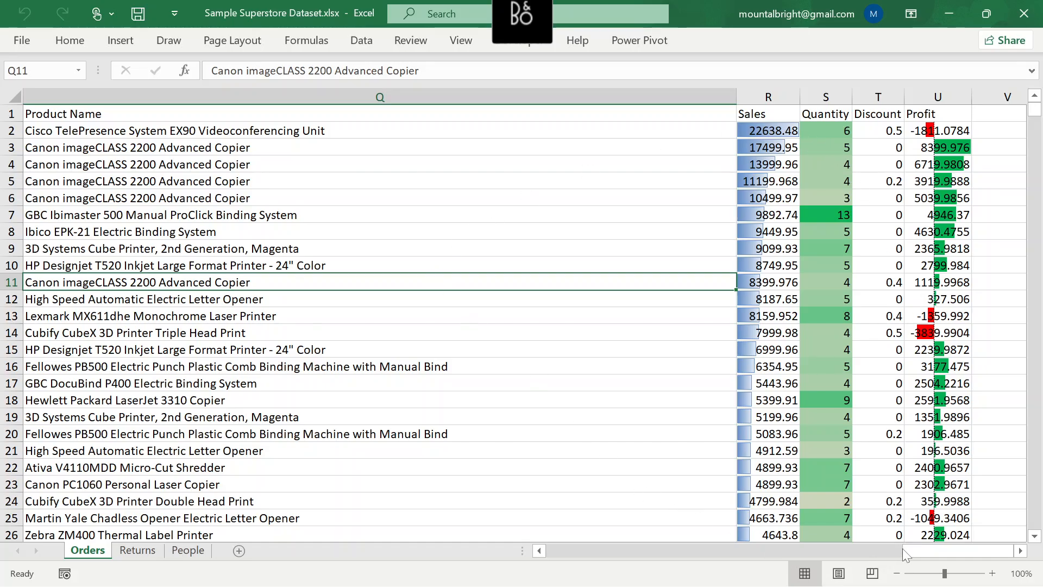
{"action": "left_click_drag", "start_coordinate": [909, 547], "coordinate": [446, 496]}
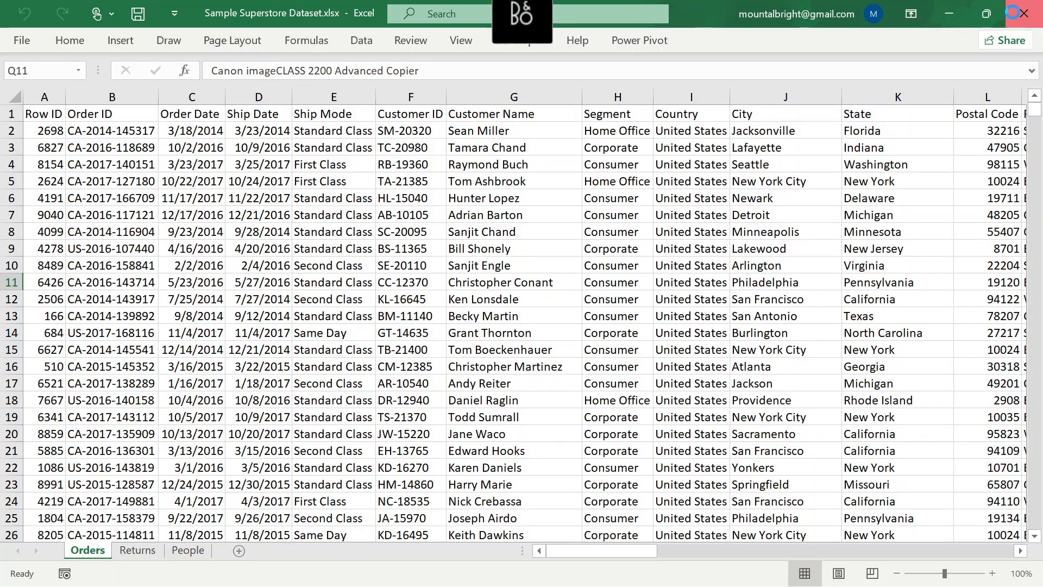
Close the workbook and copy the Sample Superstore Dataset.xlsx file in the Dataset folder
{"action": "left_click", "coordinate": [1015, 16]}
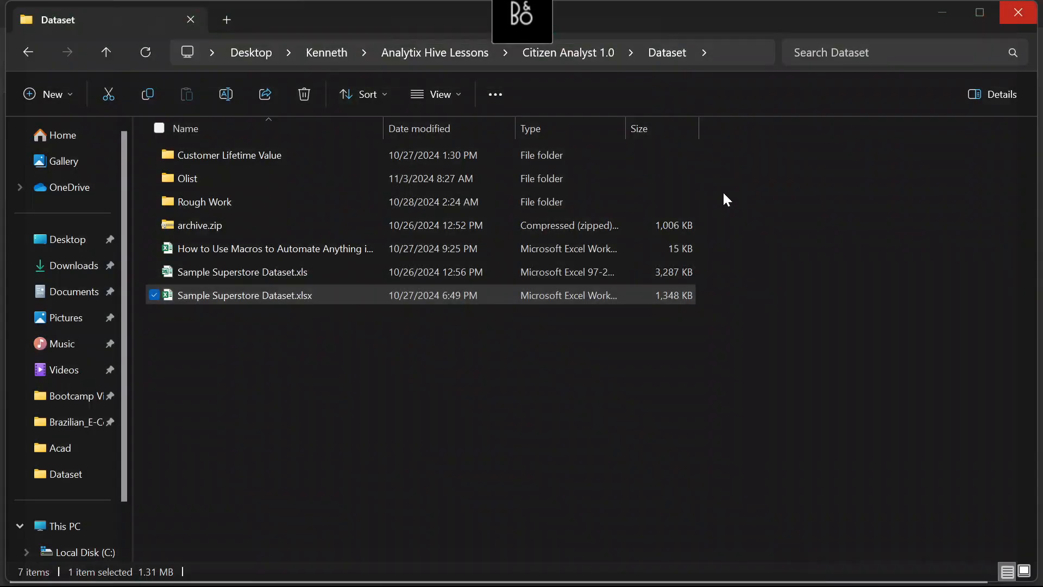
{"action": "right_click", "coordinate": [266, 296]}
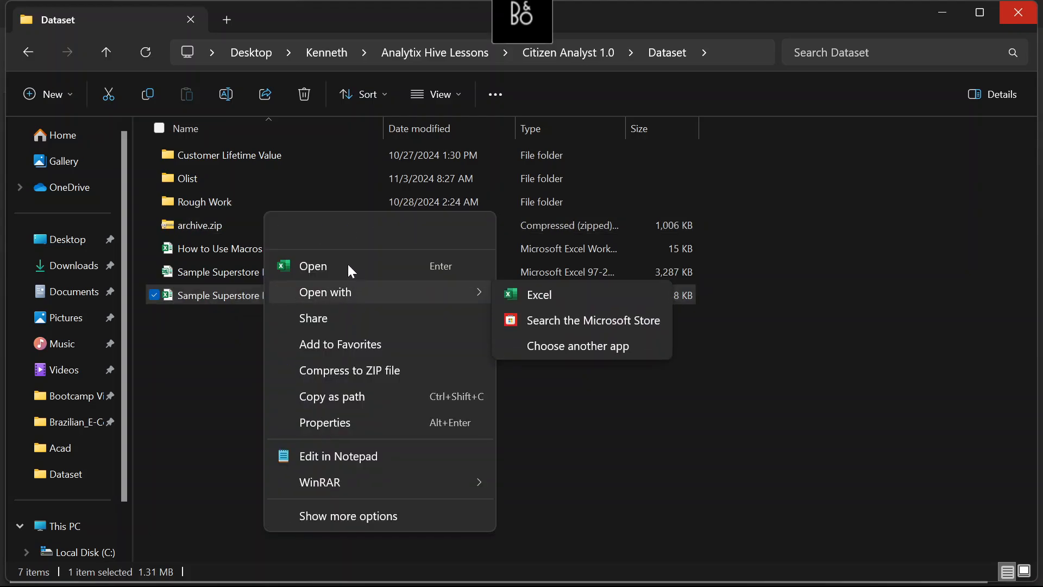
{"action": "left_click", "coordinate": [310, 233]}
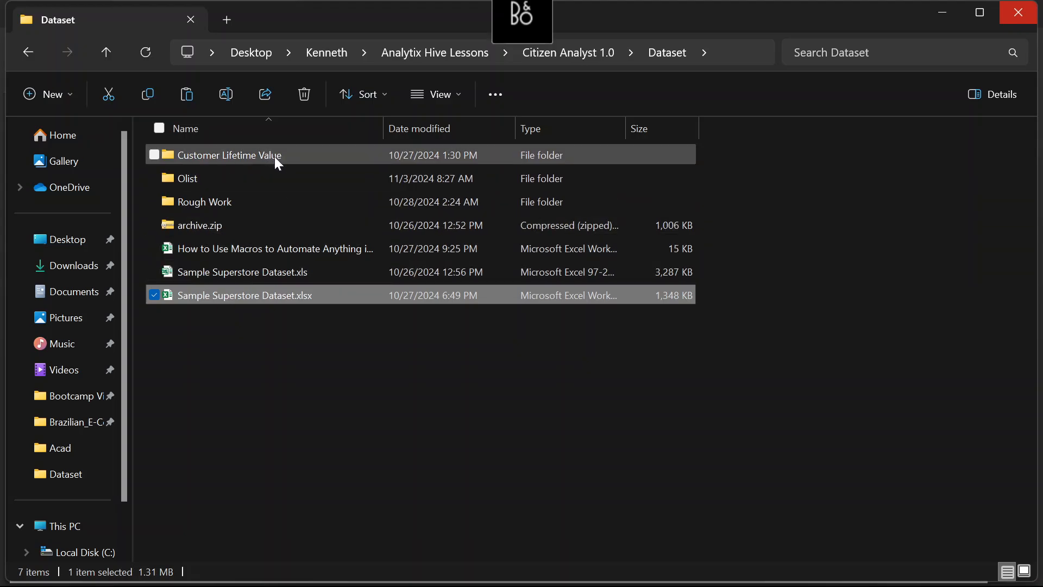
Paste the copied Sample Superstore Dataset.xlsx into the Session 4 folder of Week 1 in Citizen Analyst 1.0
{"action": "left_click", "coordinate": [562, 59]}
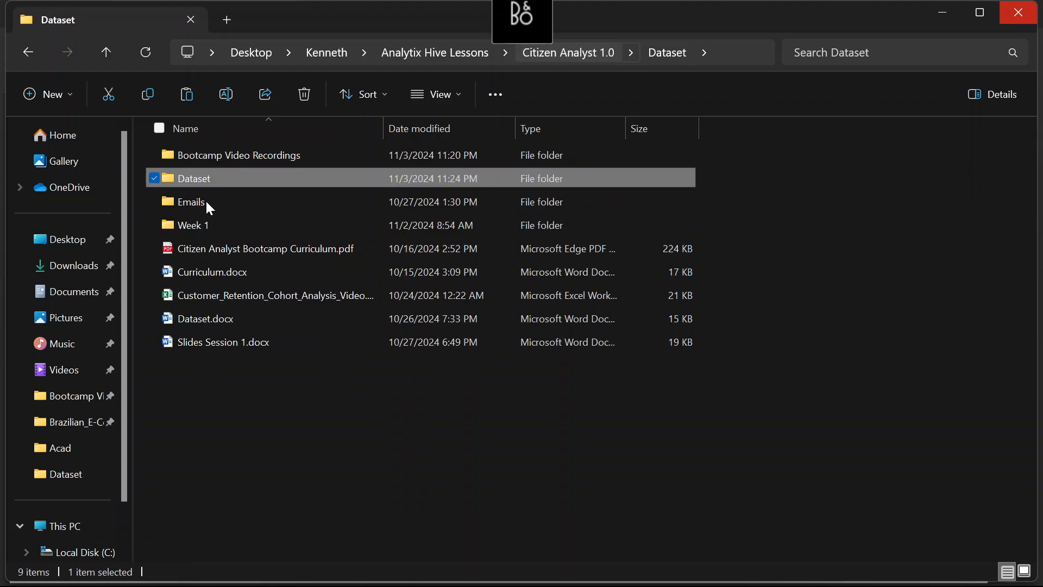
{"action": "left_click", "coordinate": [226, 226]}
{"action": "double_click", "coordinate": [224, 225]}
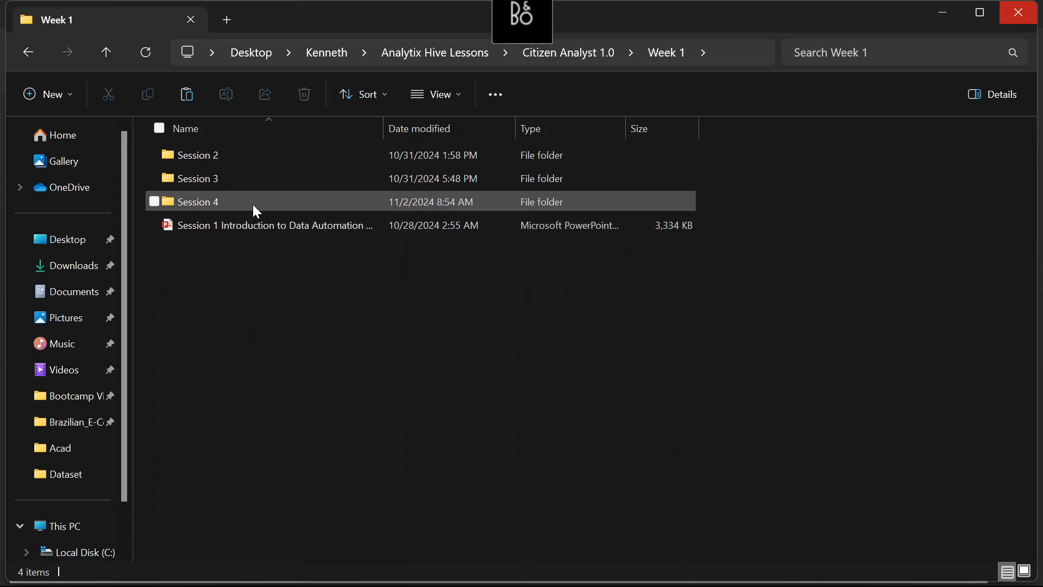
{"action": "double_click", "coordinate": [253, 205]}
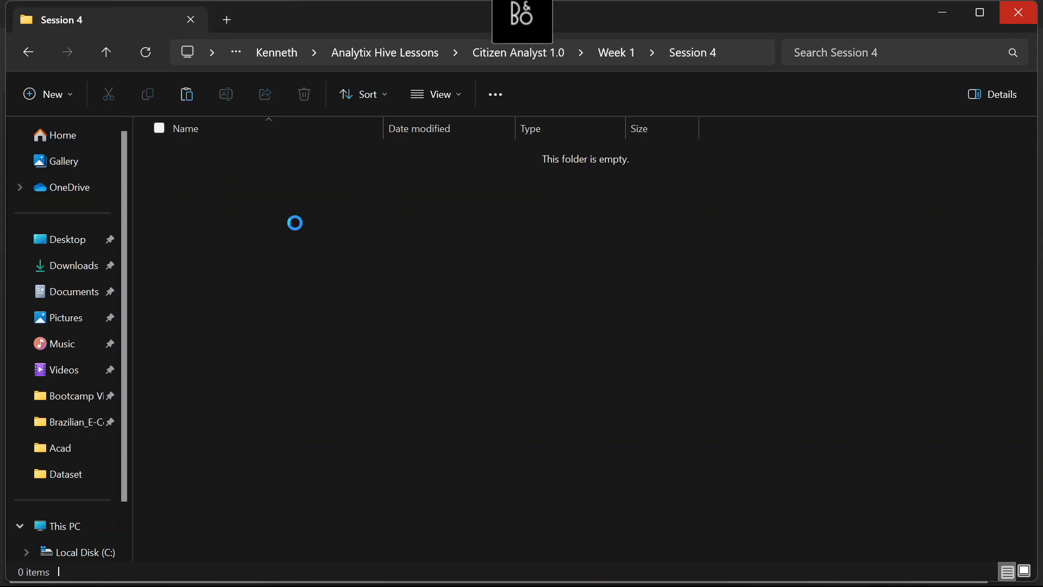
{"action": "key", "text": "ctrl+v"}
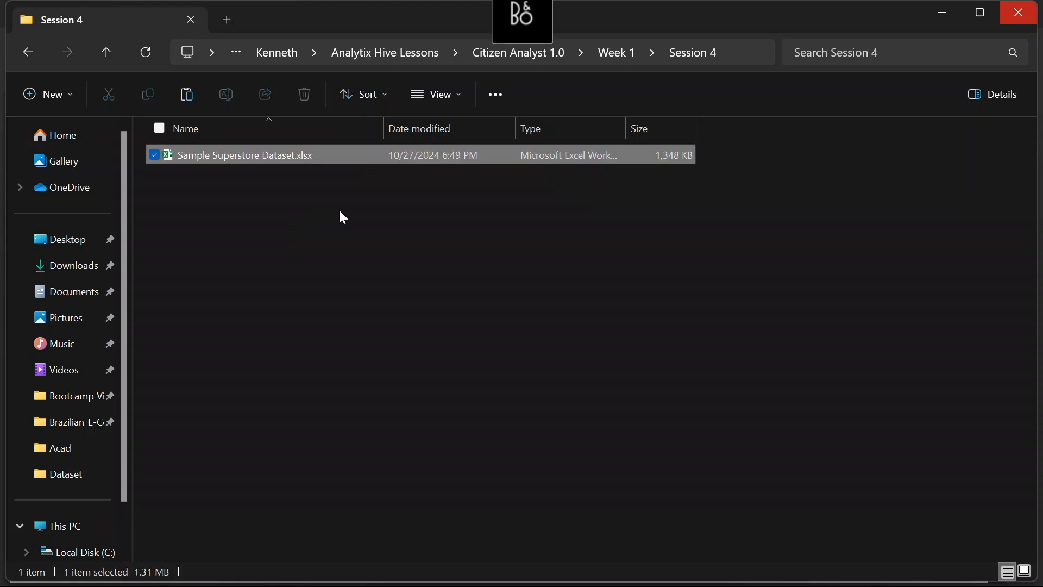
Open the pasted Sample Superstore Dataset.xlsx and clear all formatting from the whole Orders sheet, keeping the data
{"action": "double_click", "coordinate": [309, 155]}
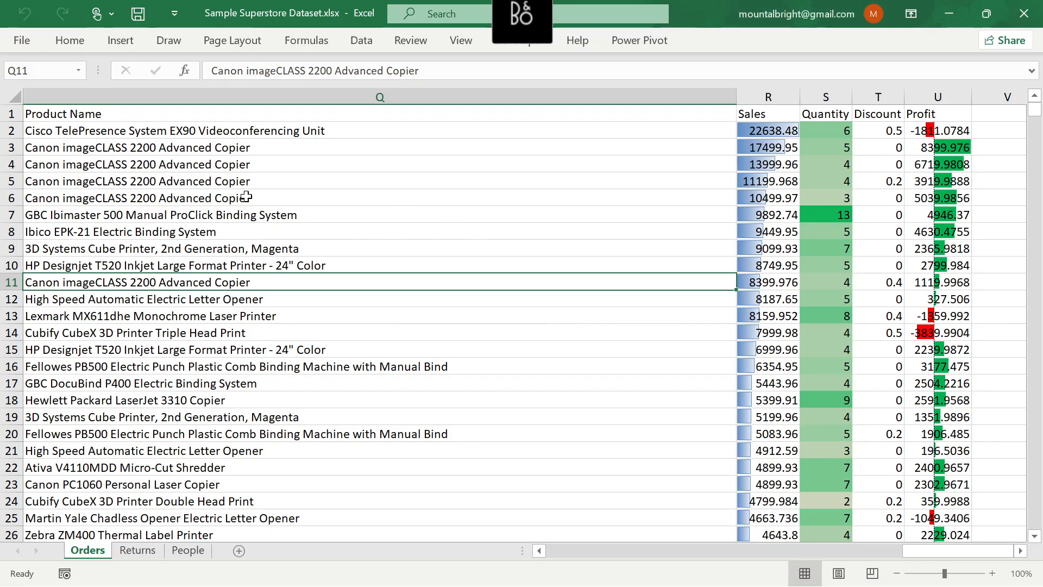
{"action": "left_click", "coordinate": [14, 96]}
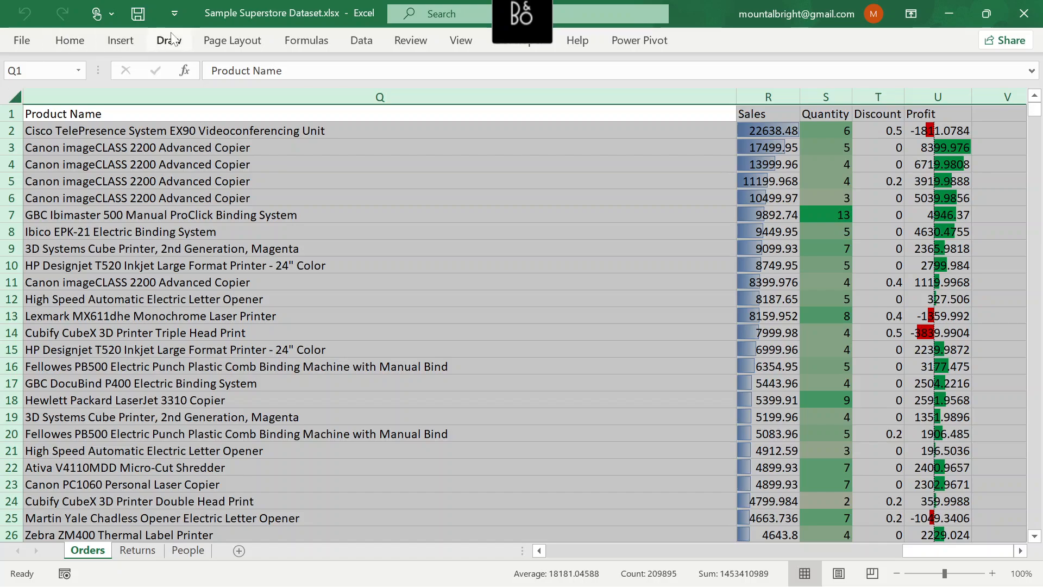
{"action": "left_click", "coordinate": [60, 46]}
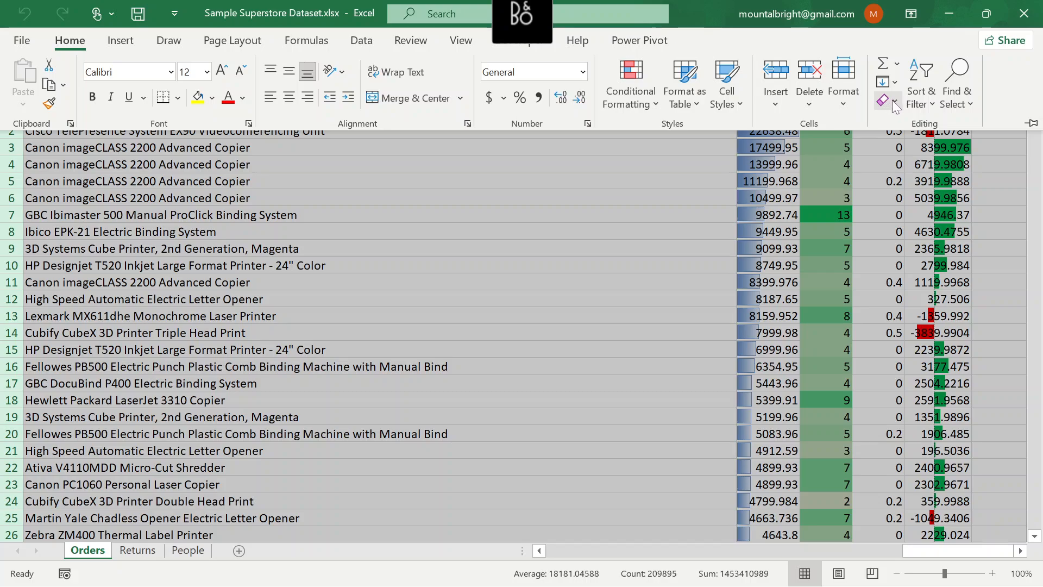
{"action": "left_click", "coordinate": [893, 100]}
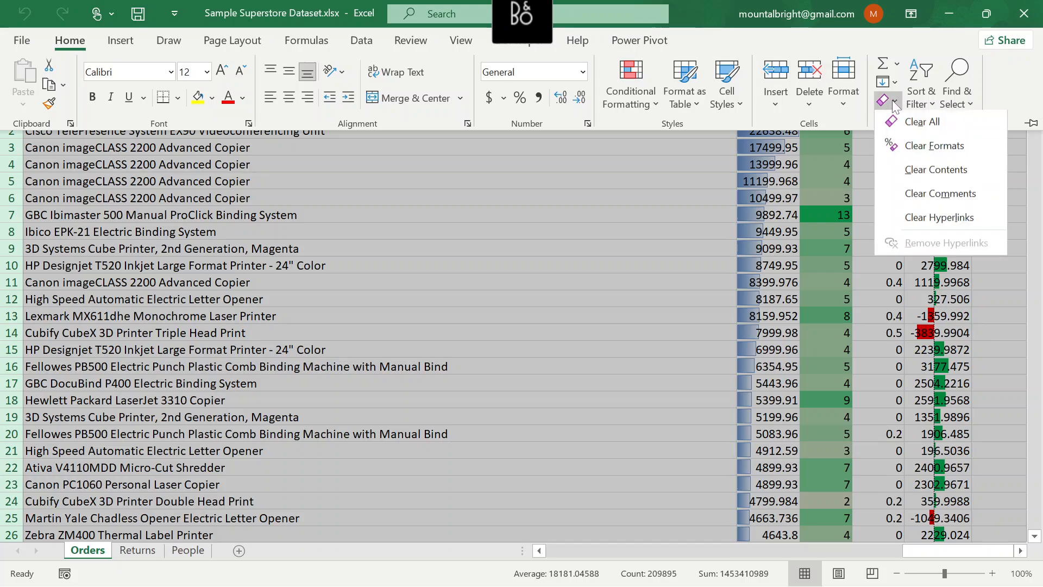
{"action": "left_click", "coordinate": [930, 147]}
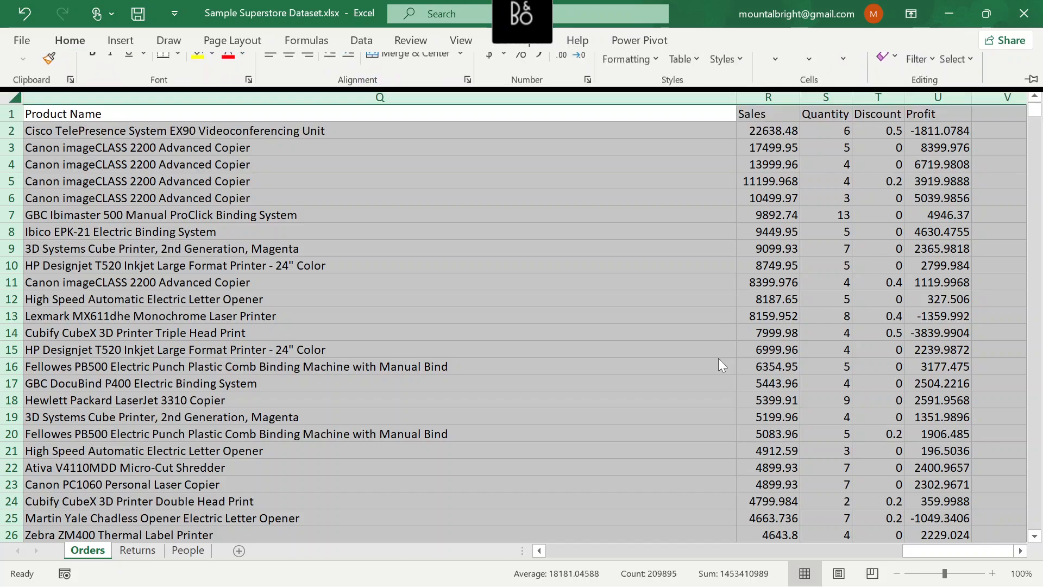
{"action": "left_click", "coordinate": [151, 233]}
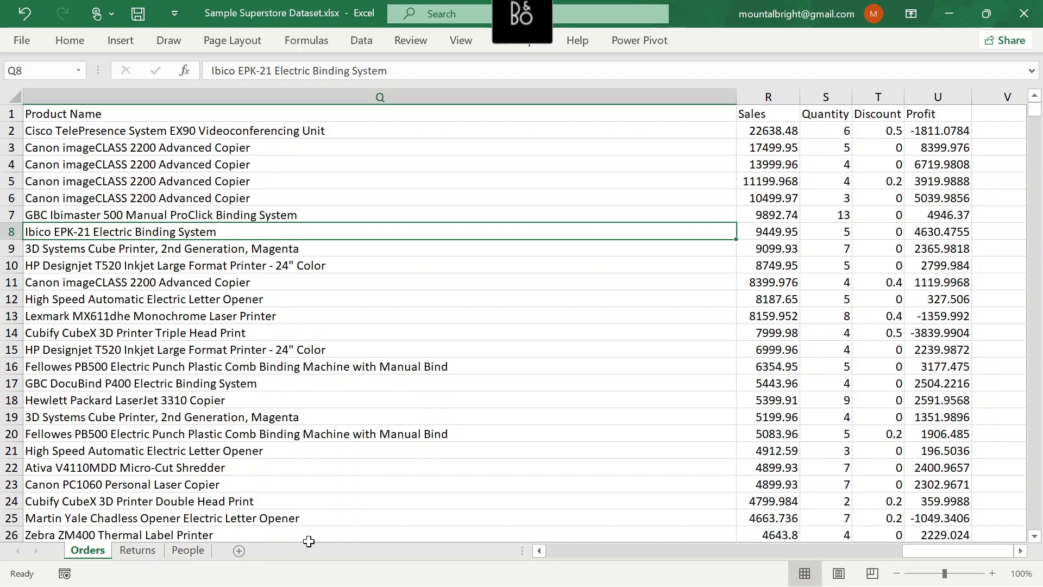
{"action": "left_click", "coordinate": [167, 214]}
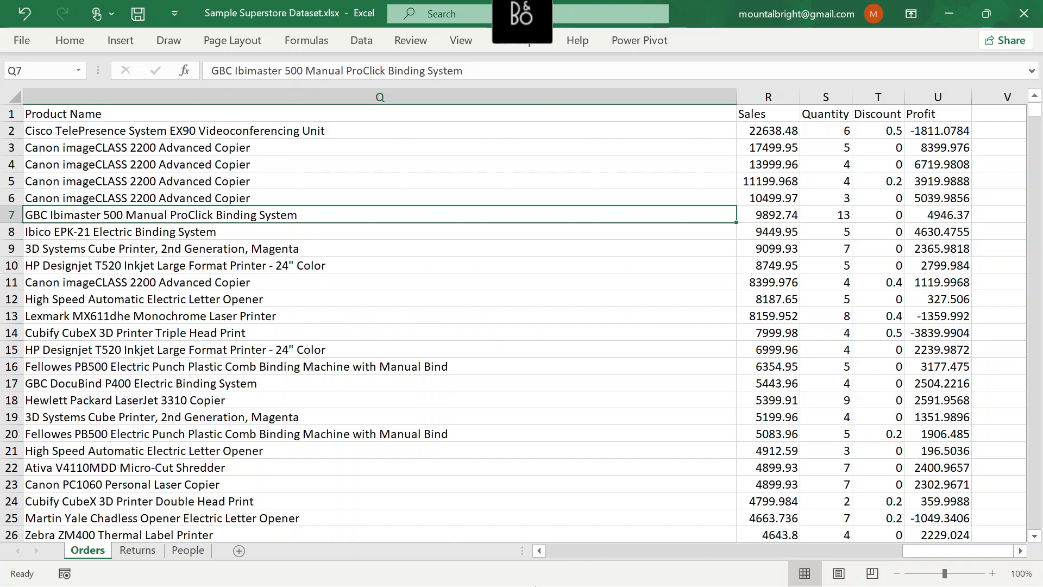
Switch to File Explorer and look over the files in the Session 3 folder of Week 1
{"action": "mouse_move", "coordinate": [577, 572]}
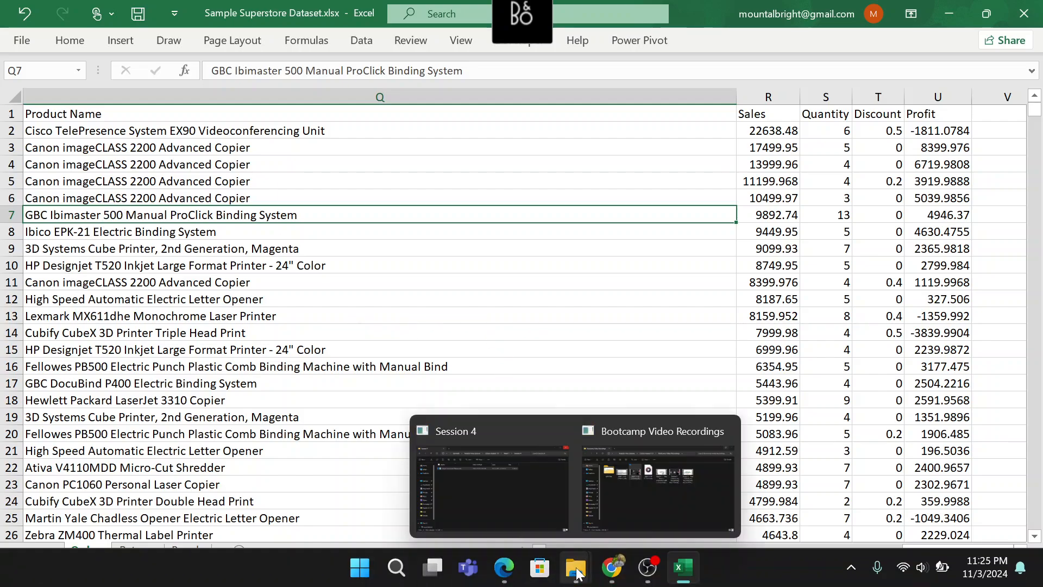
{"action": "left_click", "coordinate": [517, 469]}
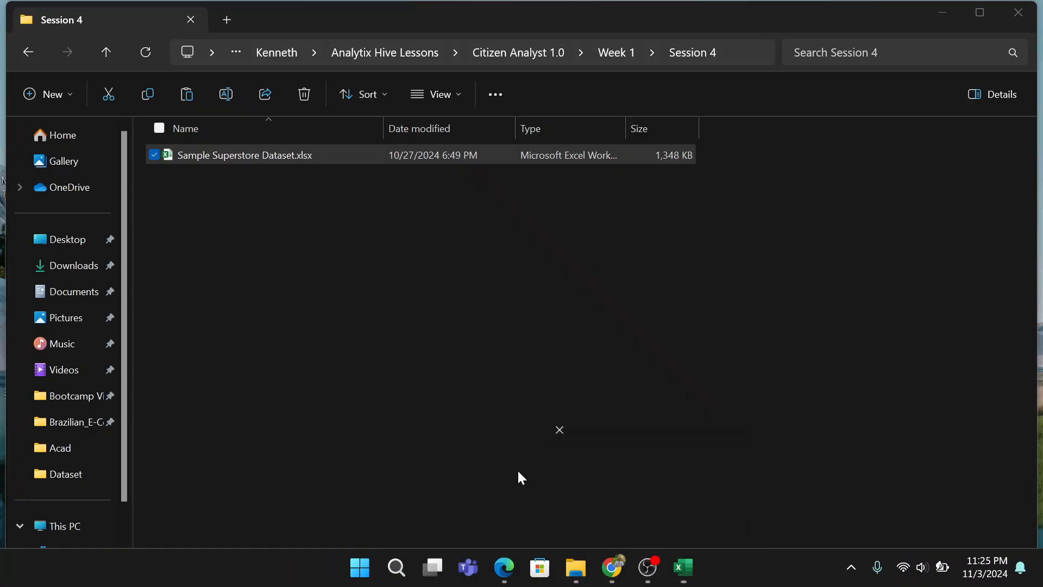
{"action": "left_click", "coordinate": [522, 54]}
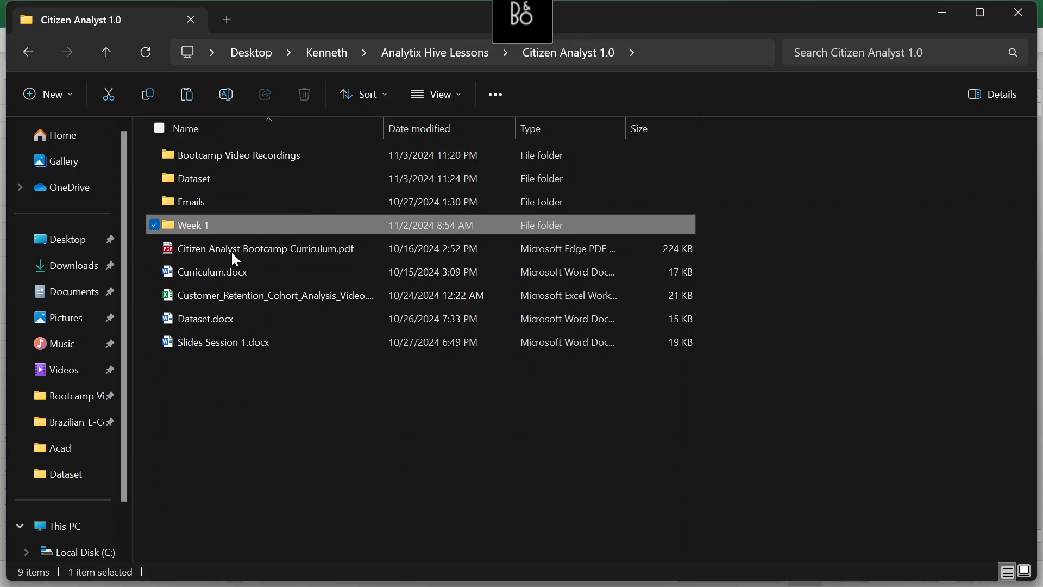
{"action": "left_click", "coordinate": [292, 428]}
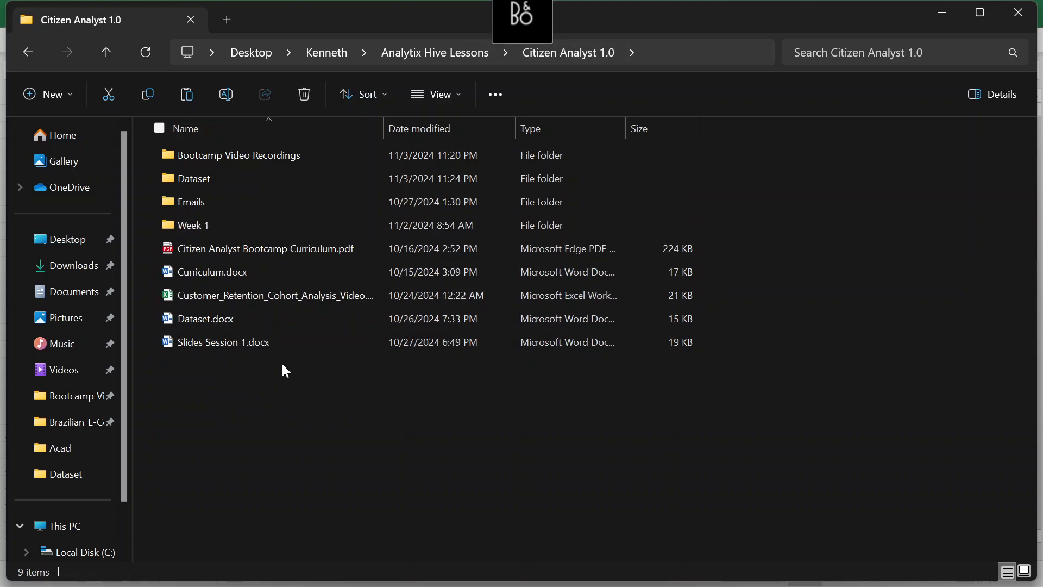
{"action": "left_click", "coordinate": [275, 229]}
{"action": "double_click", "coordinate": [276, 233]}
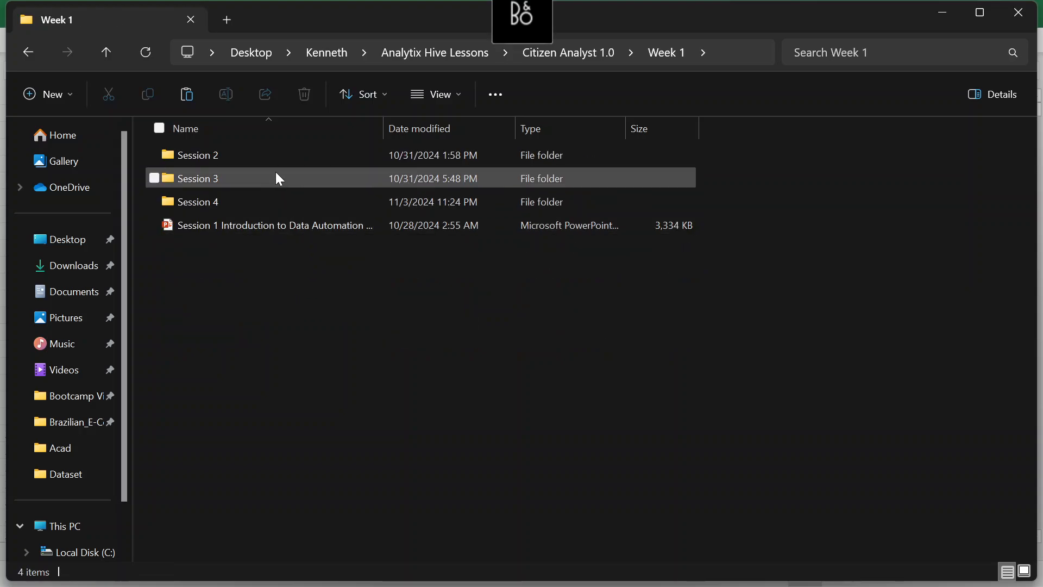
{"action": "double_click", "coordinate": [276, 173]}
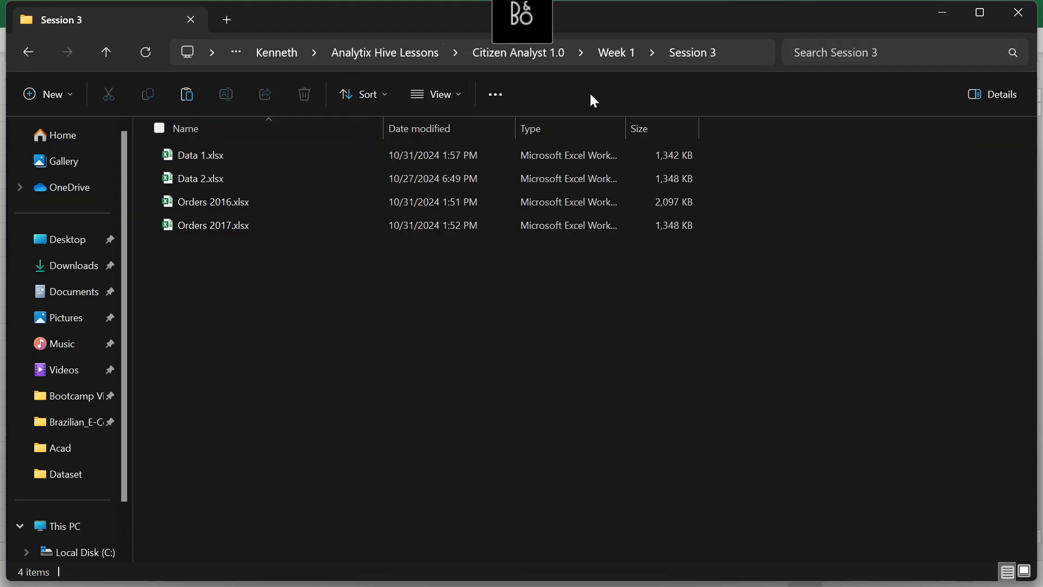
{"action": "left_click", "coordinate": [614, 56]}
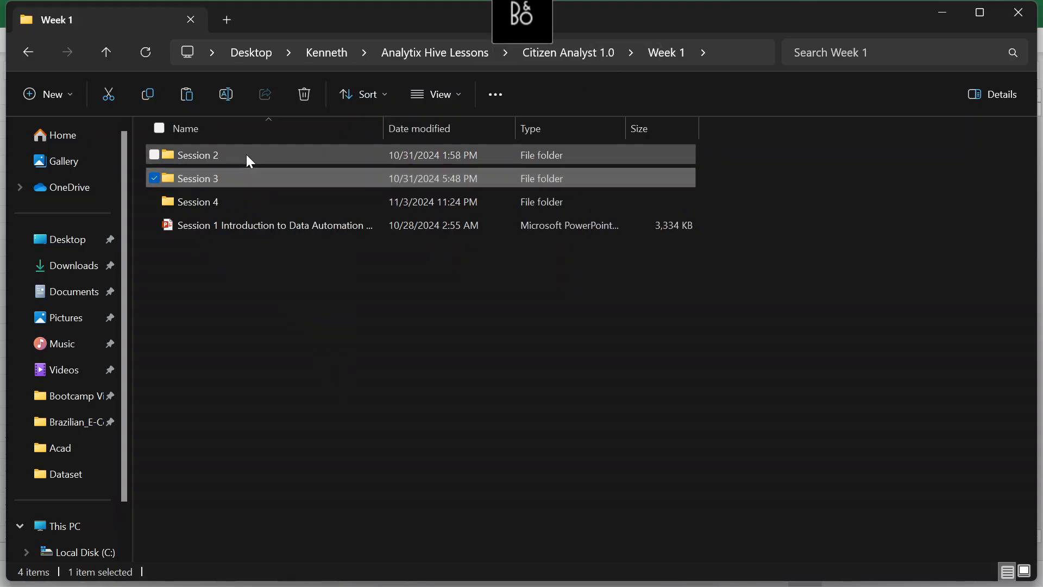
Look over the Session 2 folder's files, including TransformedWithPowerQuery.xlsx, and switch back to the Sample Superstore workbook in Excel
{"action": "left_click", "coordinate": [246, 155]}
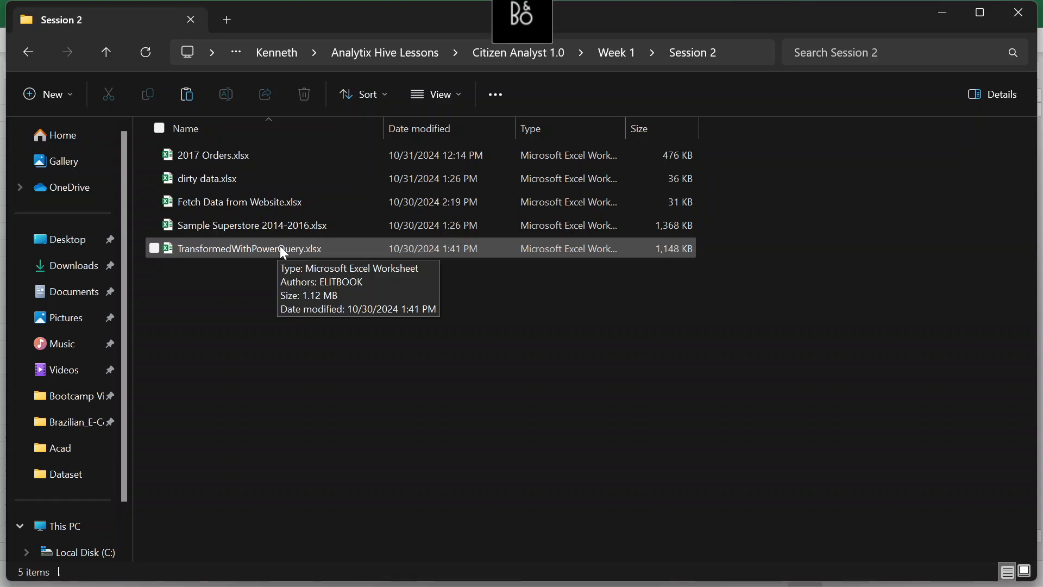
{"action": "left_click", "coordinate": [280, 248]}
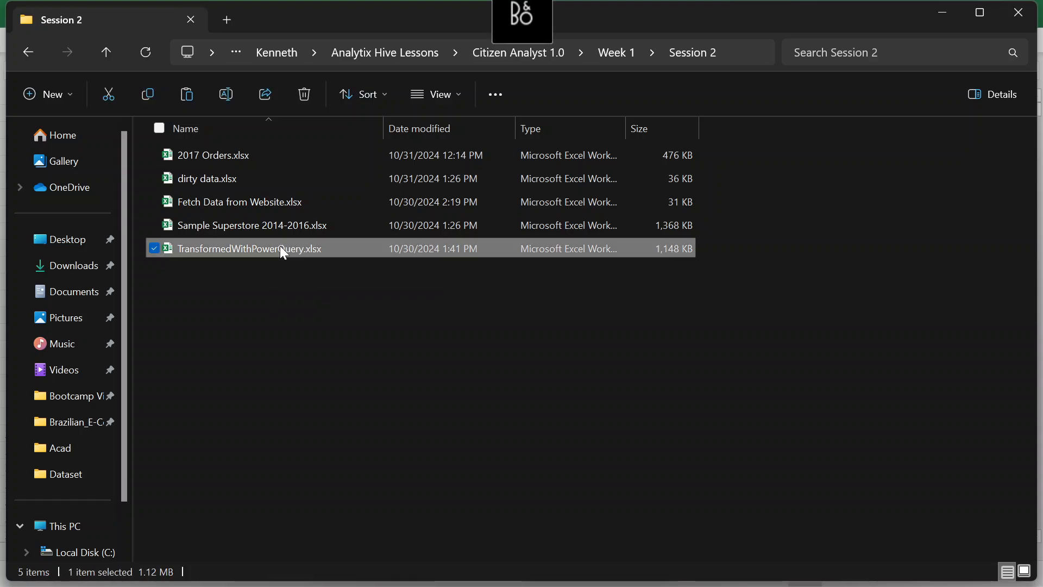
{"action": "right_click", "coordinate": [282, 252]}
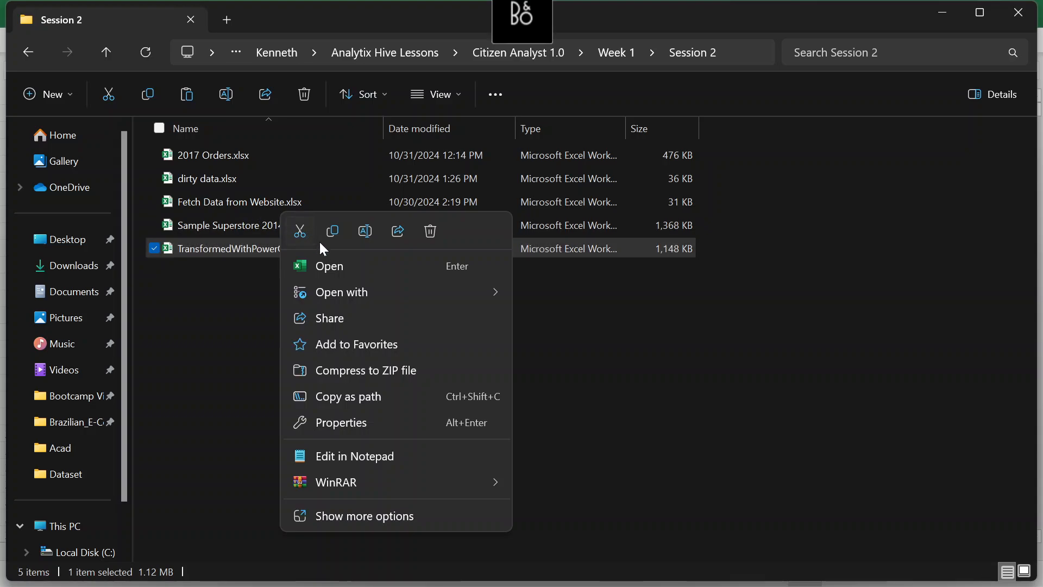
{"action": "left_click", "coordinate": [236, 307]}
{"action": "left_click", "coordinate": [236, 306]}
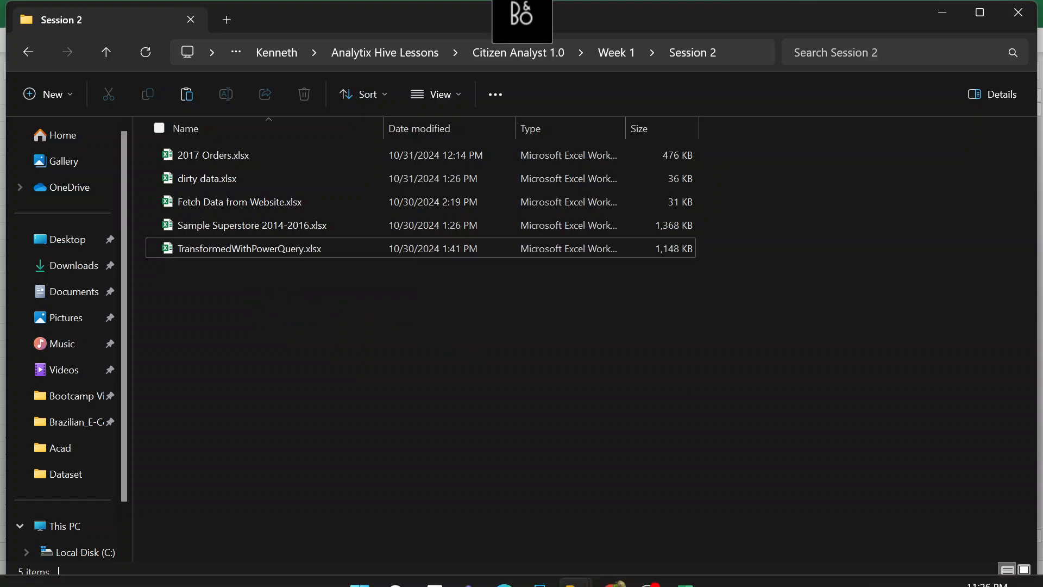
{"action": "mouse_move", "coordinate": [683, 567]}
{"action": "left_click", "coordinate": [672, 448]}
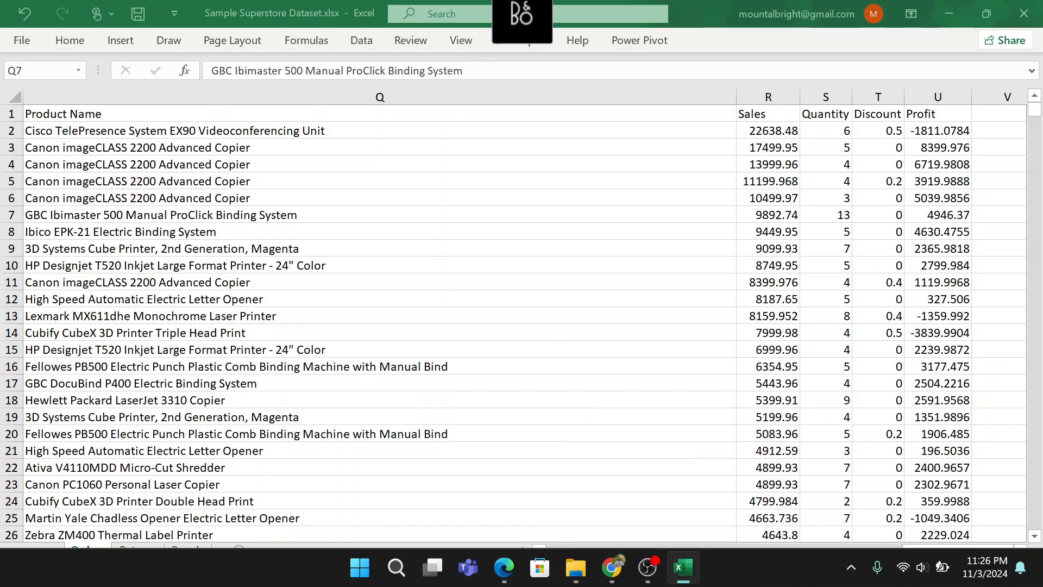
{"action": "left_click", "coordinate": [806, 201]}
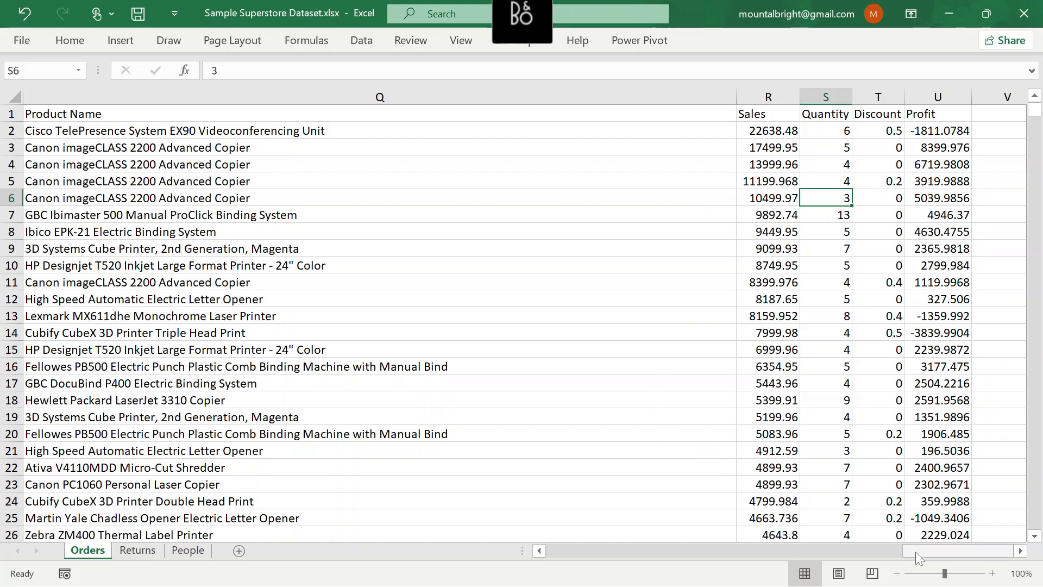
{"action": "mouse_move", "coordinate": [576, 568]}
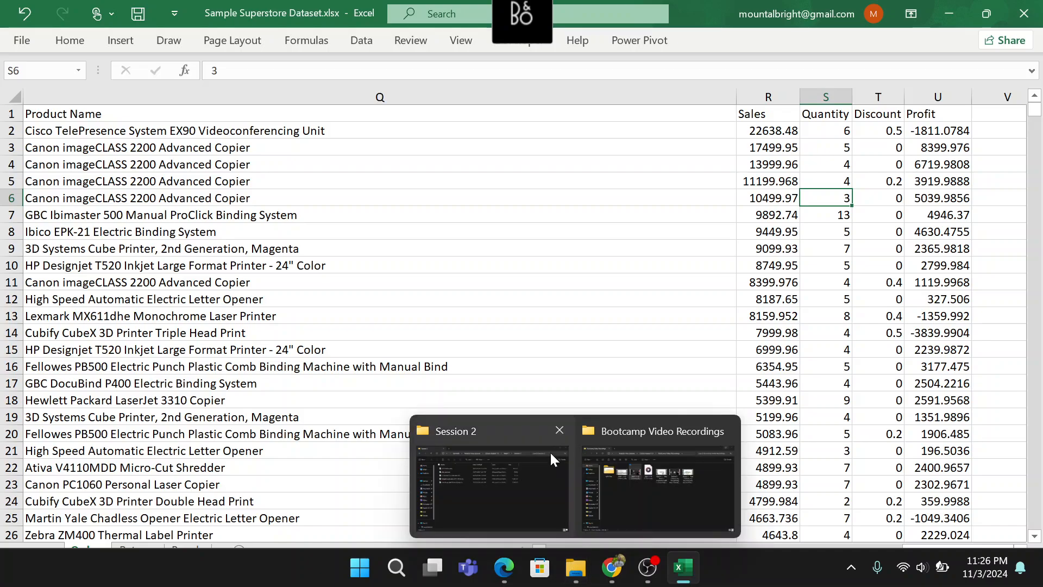
{"action": "mouse_move", "coordinate": [526, 463]}
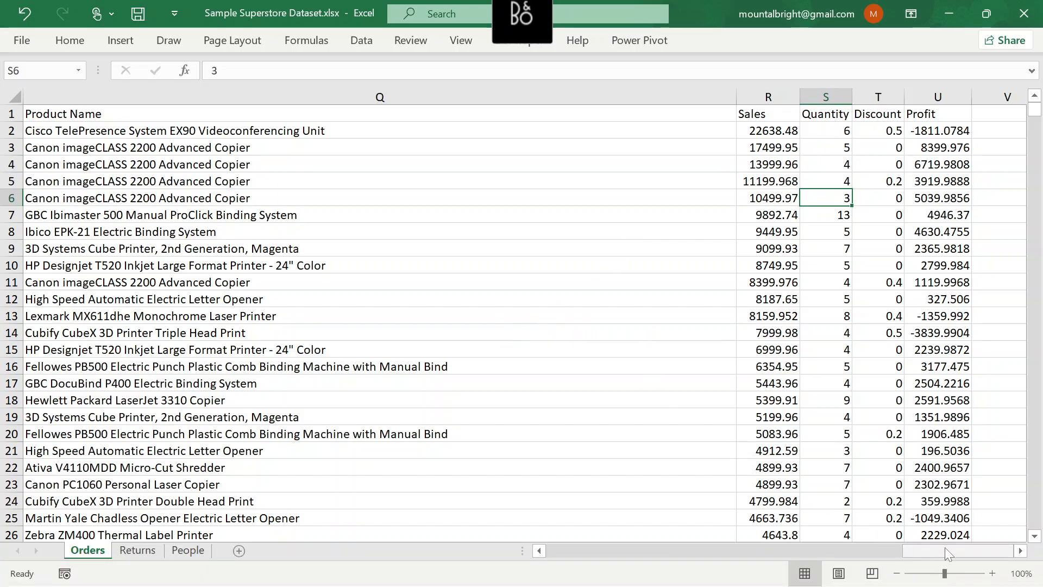
{"action": "left_click_drag", "start_coordinate": [945, 547], "coordinate": [994, 541]}
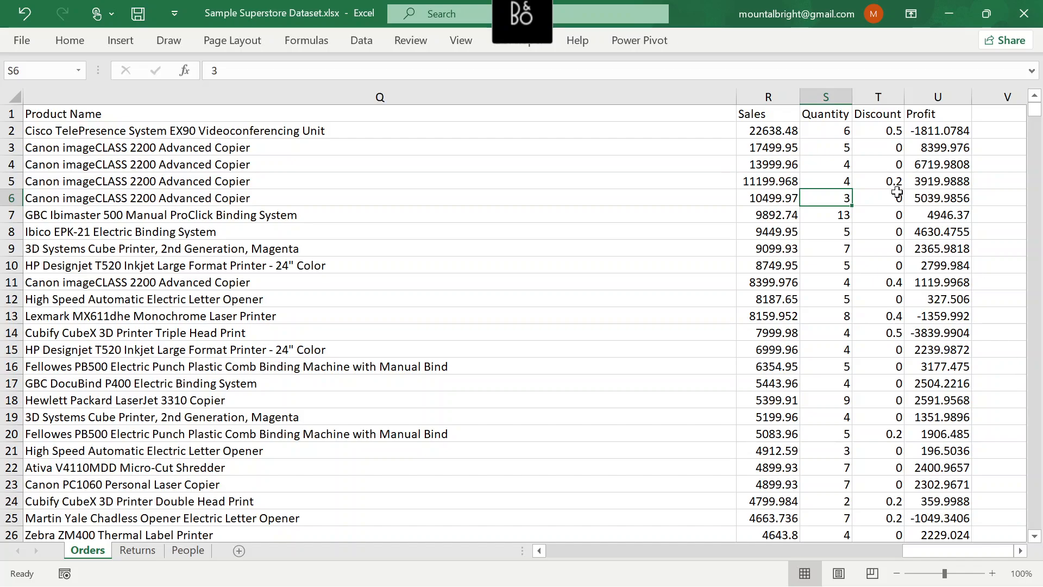
{"action": "left_click", "coordinate": [871, 199]}
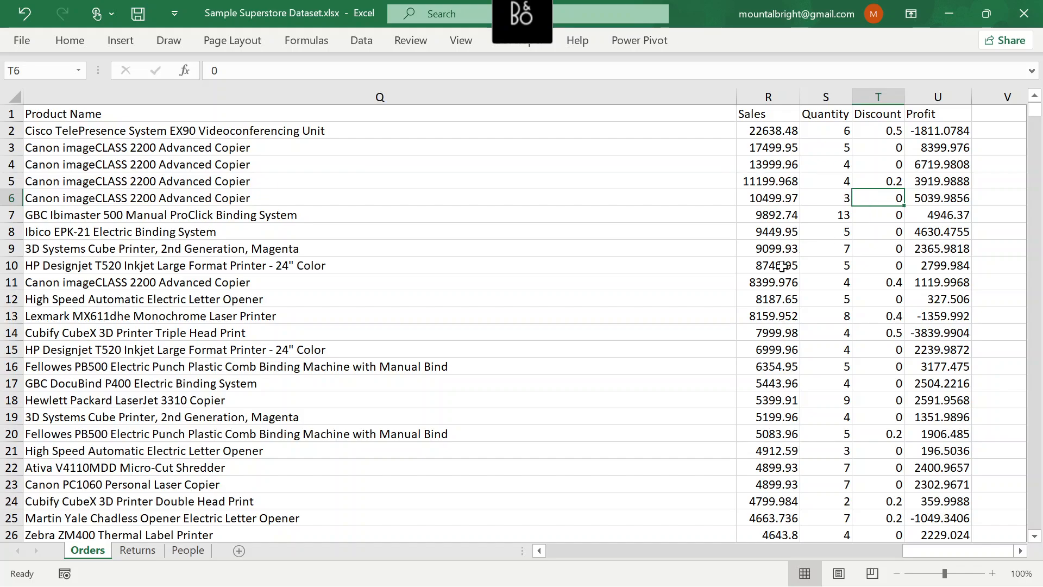
{"action": "mouse_move", "coordinate": [672, 580]}
{"action": "mouse_move", "coordinate": [612, 568]}
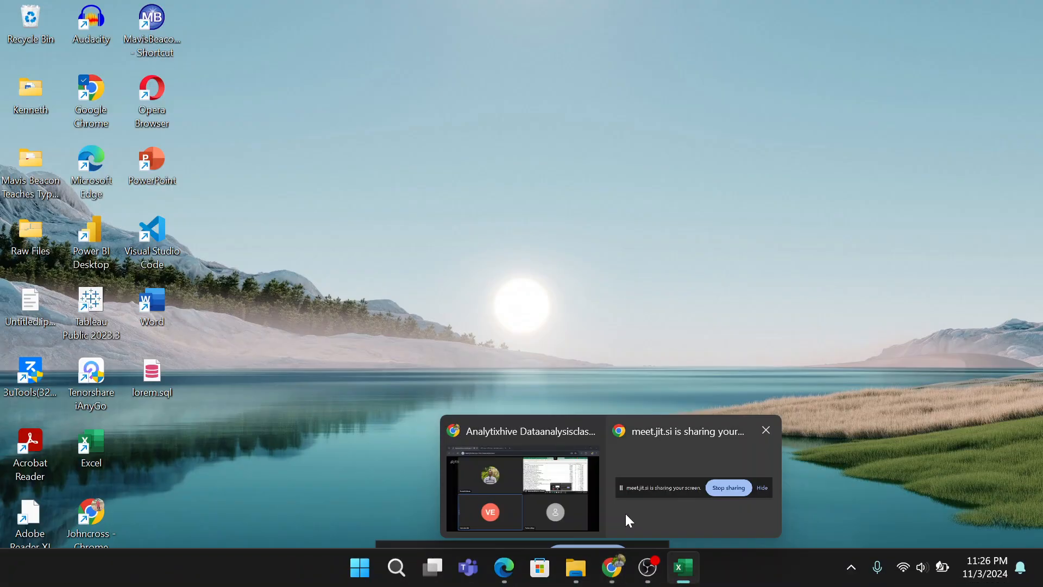
{"action": "mouse_move", "coordinate": [519, 481]}
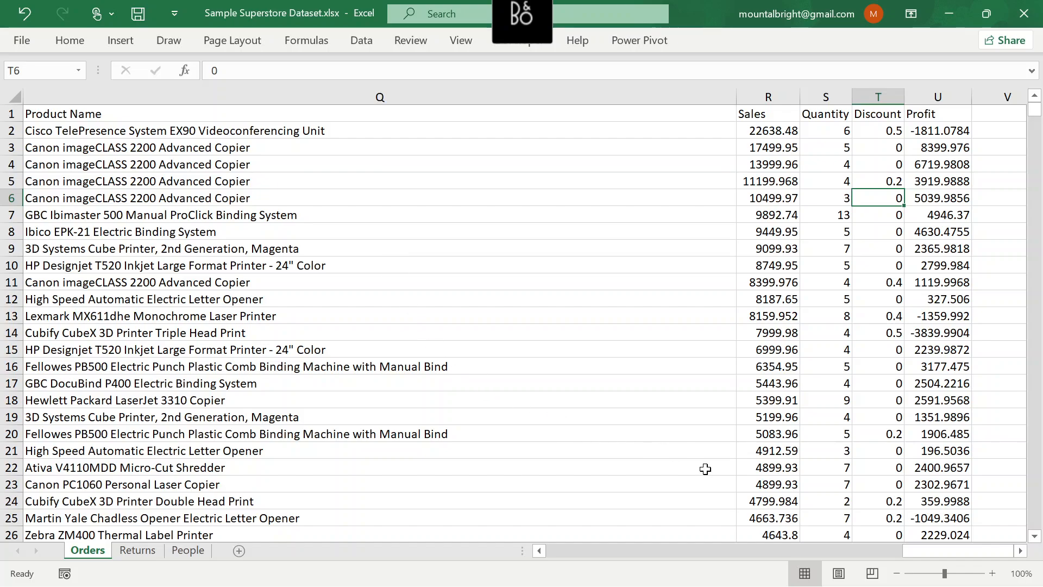
{"action": "left_click_drag", "start_coordinate": [922, 551], "coordinate": [950, 546]}
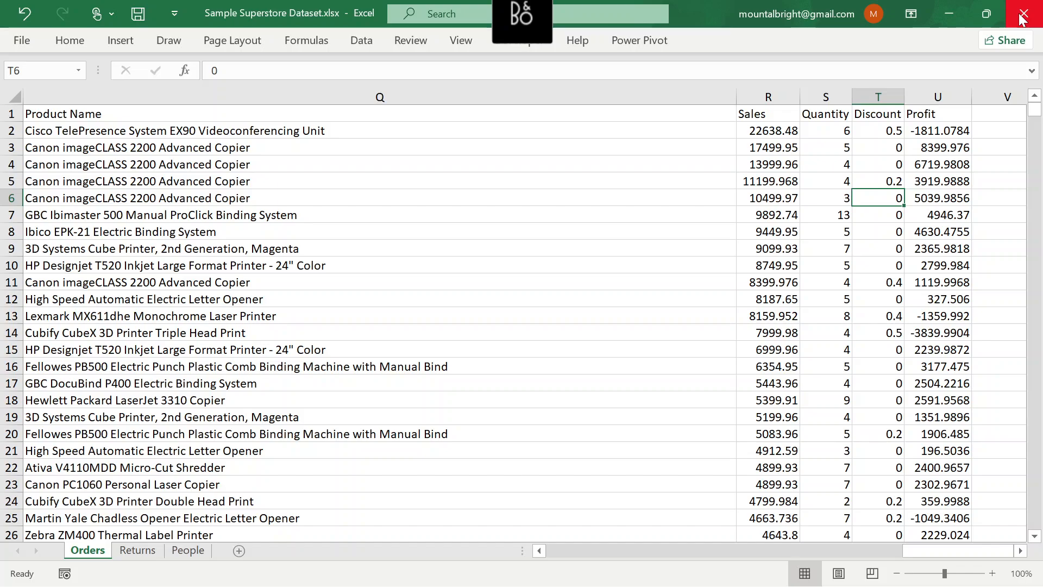
{"action": "left_click", "coordinate": [24, 43]}
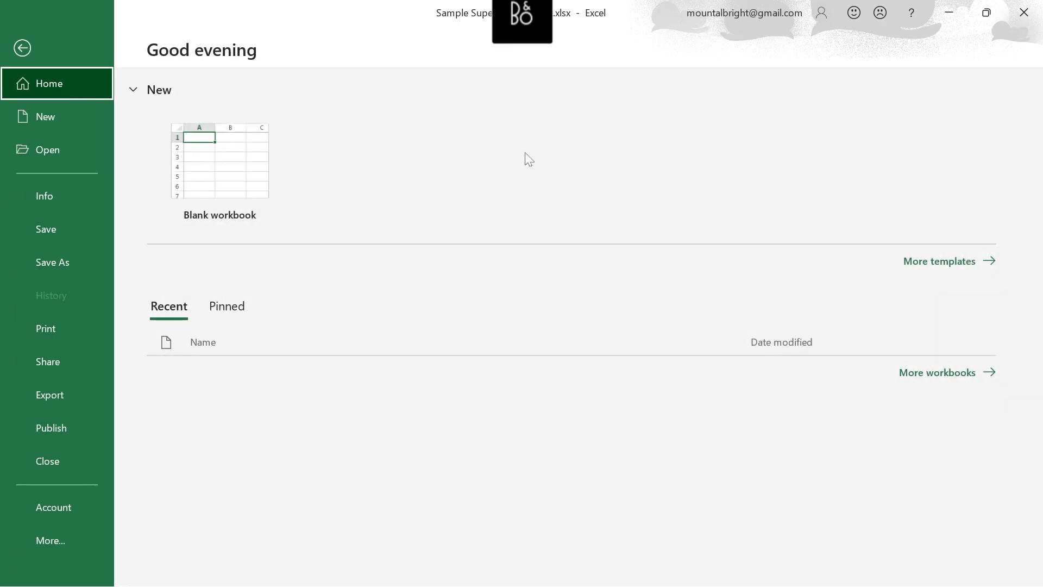
{"action": "left_click", "coordinate": [20, 54]}
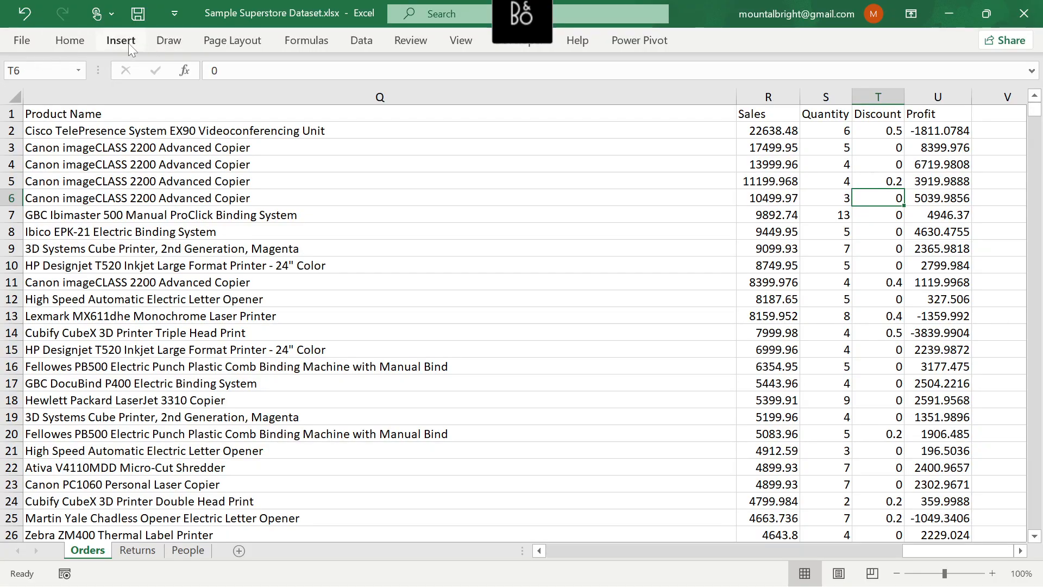
Launch the Power Query Editor and start a new query from an Excel workbook source
{"action": "left_click", "coordinate": [364, 44]}
{"action": "left_click", "coordinate": [27, 101]}
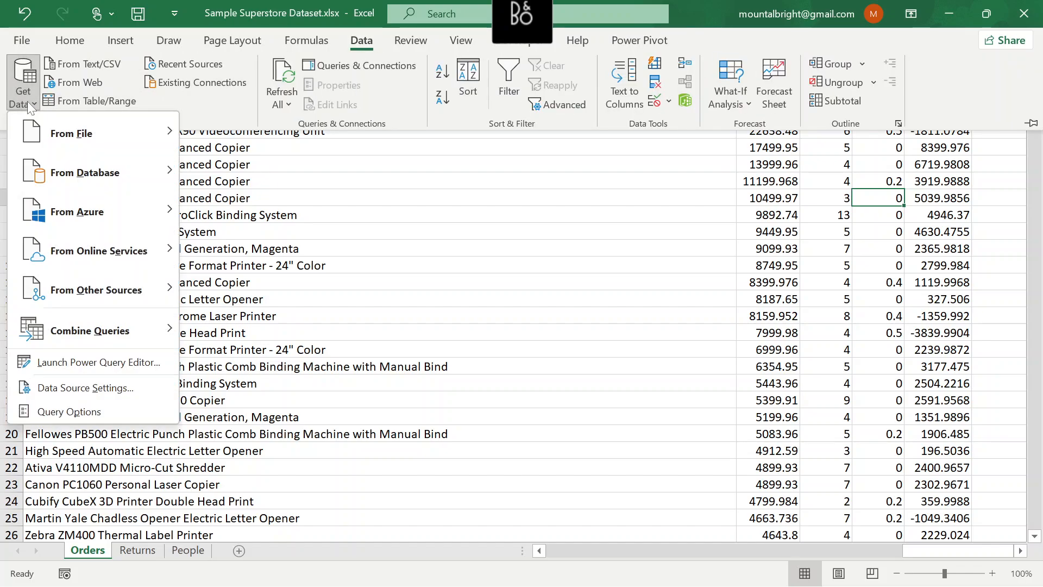
{"action": "left_click", "coordinate": [111, 363]}
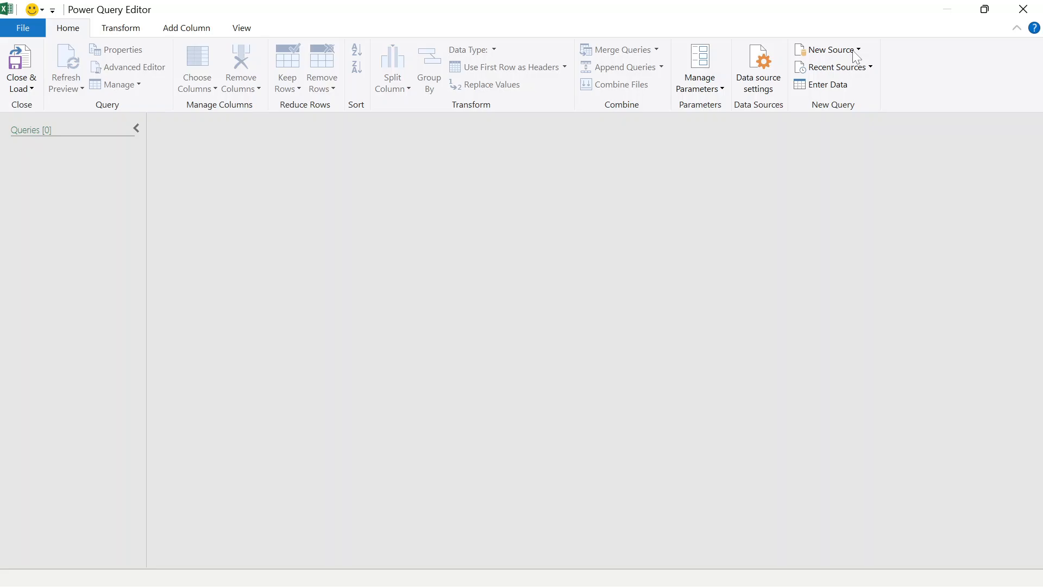
{"action": "left_click", "coordinate": [853, 51]}
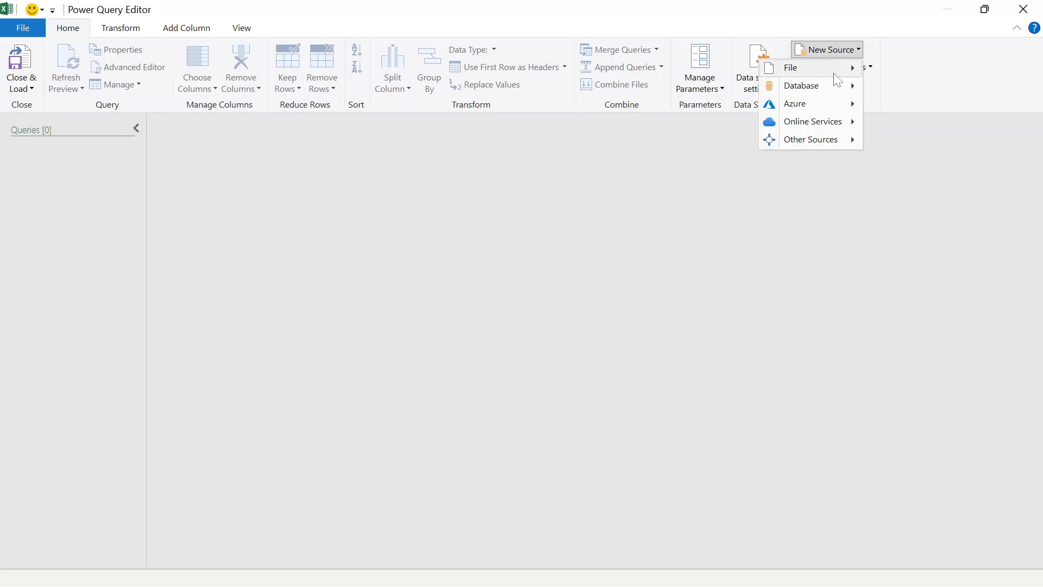
{"action": "mouse_move", "coordinate": [837, 71]}
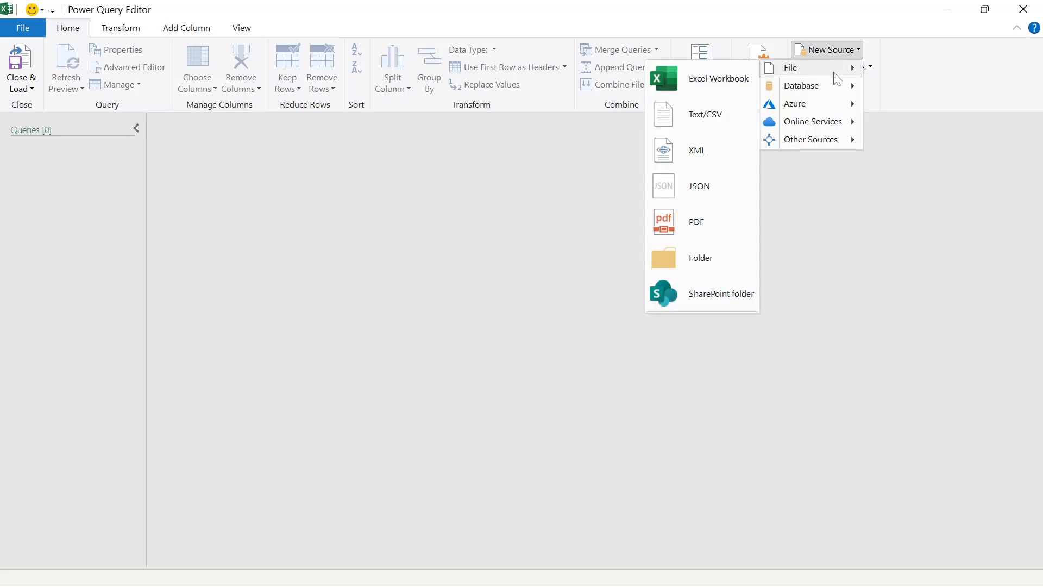
{"action": "left_click", "coordinate": [696, 82]}
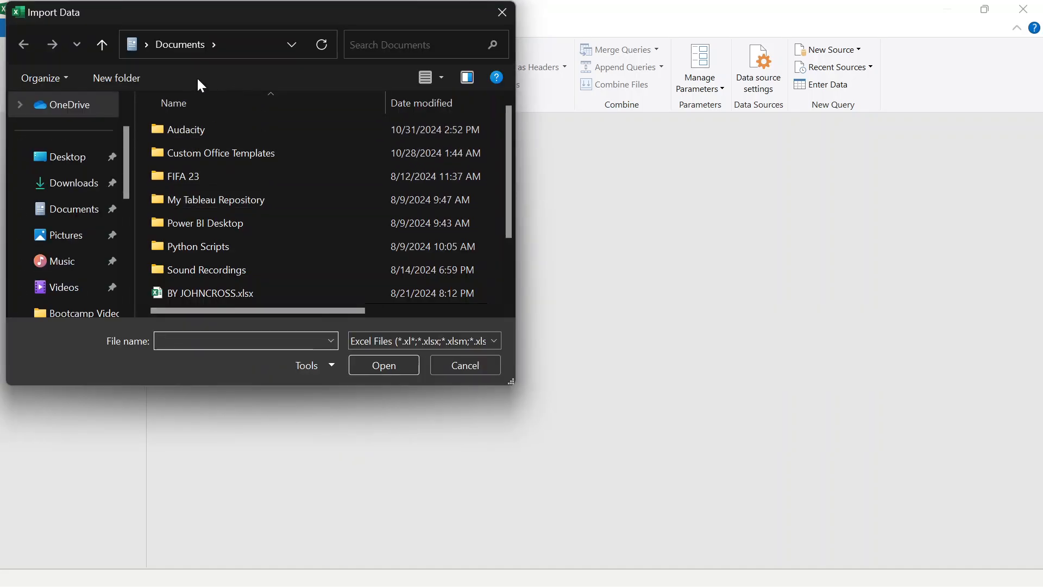
Import Sample Superstore Dataset.xlsx from the Session 4 folder of Week 1 in Citizen Analyst 1.0
{"action": "left_click_drag", "start_coordinate": [129, 164], "coordinate": [124, 208]}
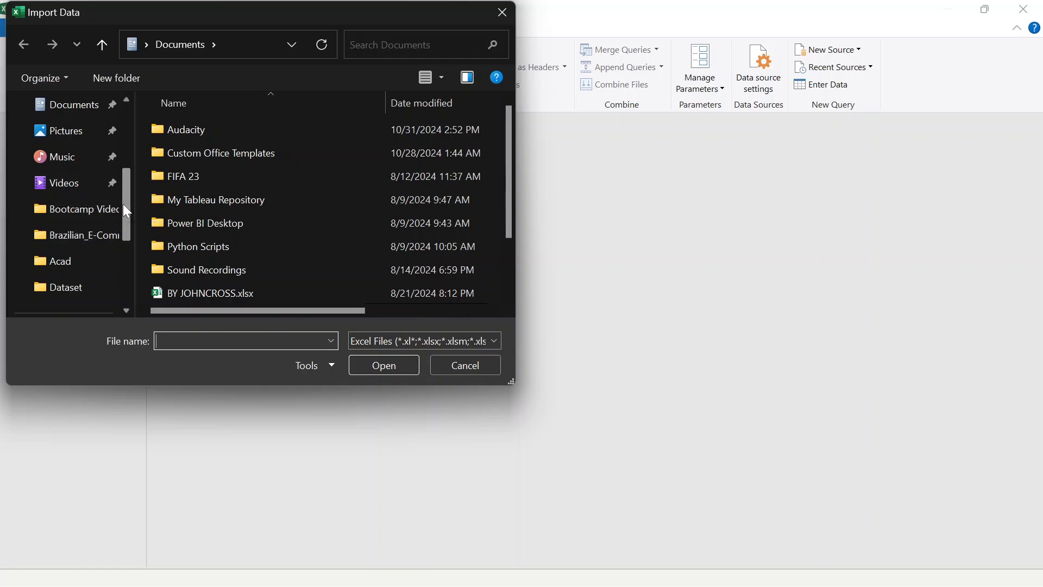
{"action": "left_click_drag", "start_coordinate": [123, 204], "coordinate": [123, 231]}
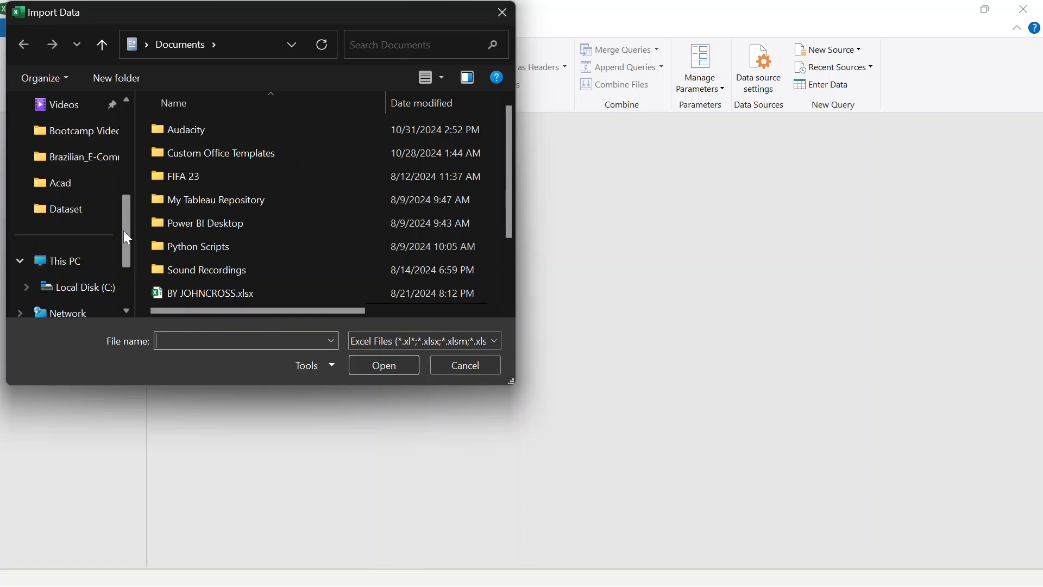
{"action": "left_click", "coordinate": [85, 204]}
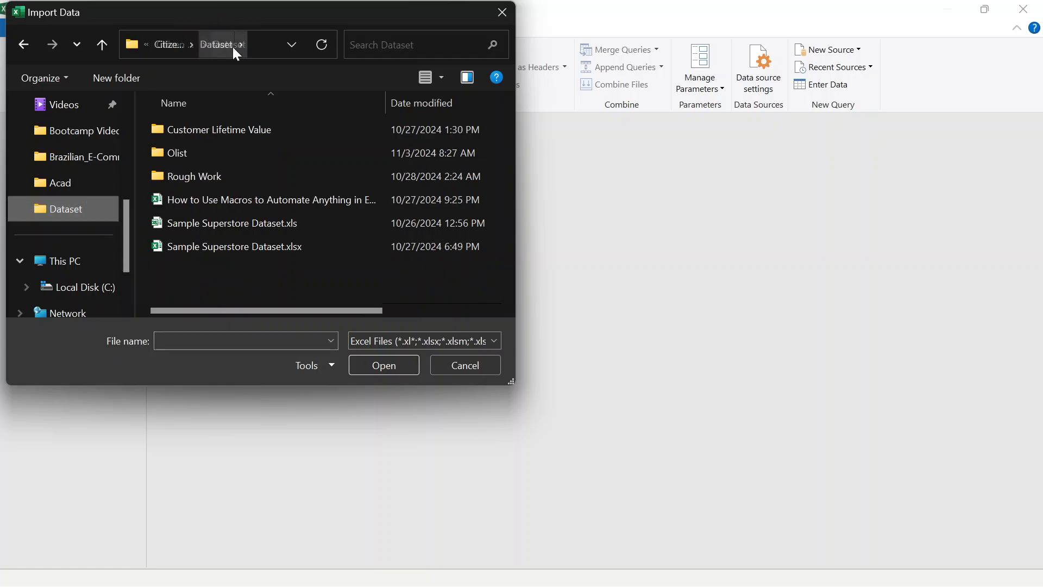
{"action": "left_click", "coordinate": [171, 48]}
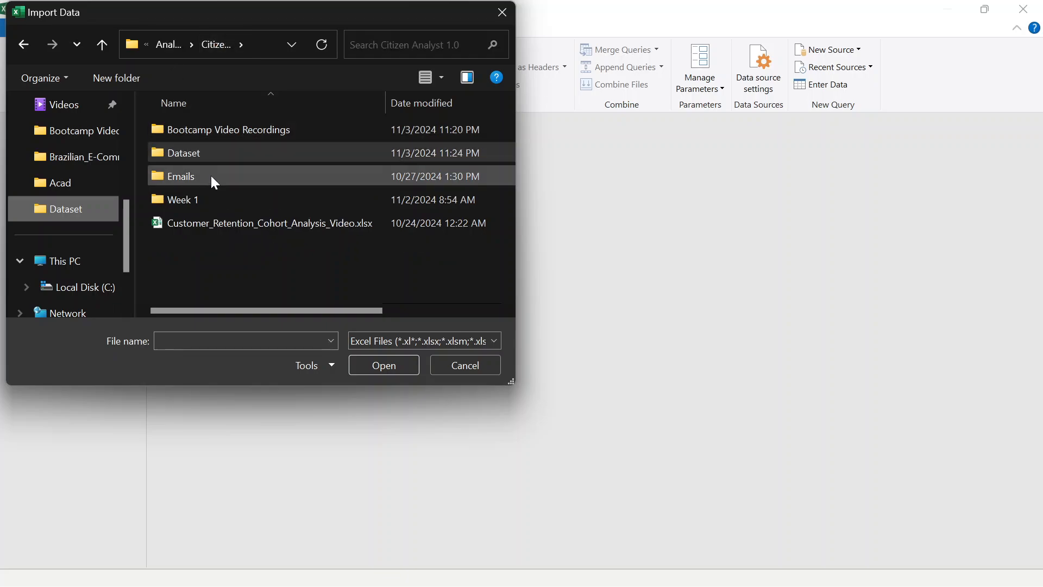
{"action": "double_click", "coordinate": [224, 196]}
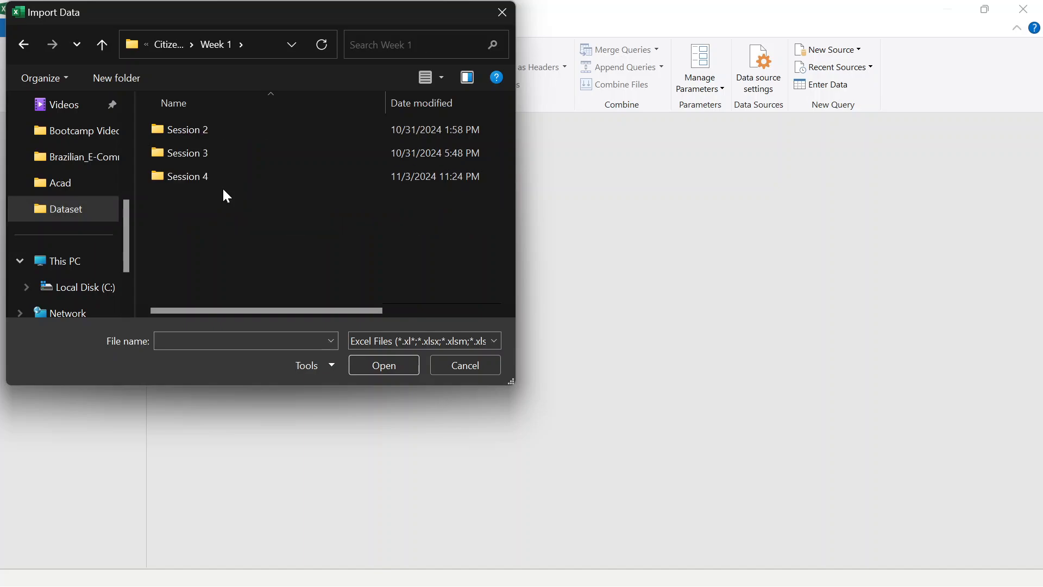
{"action": "left_click", "coordinate": [229, 183]}
{"action": "double_click", "coordinate": [224, 177]}
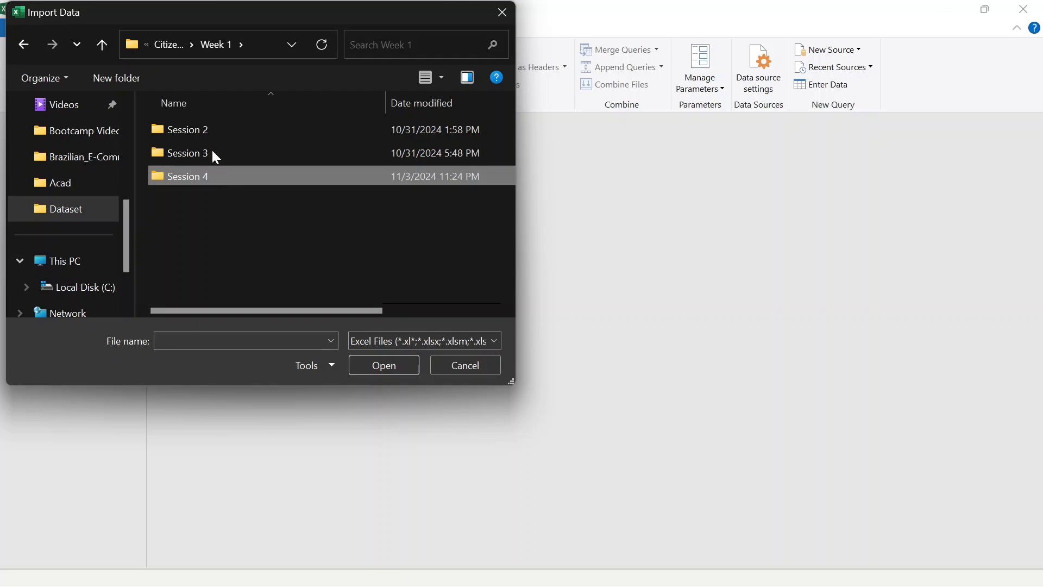
{"action": "left_click", "coordinate": [206, 133]}
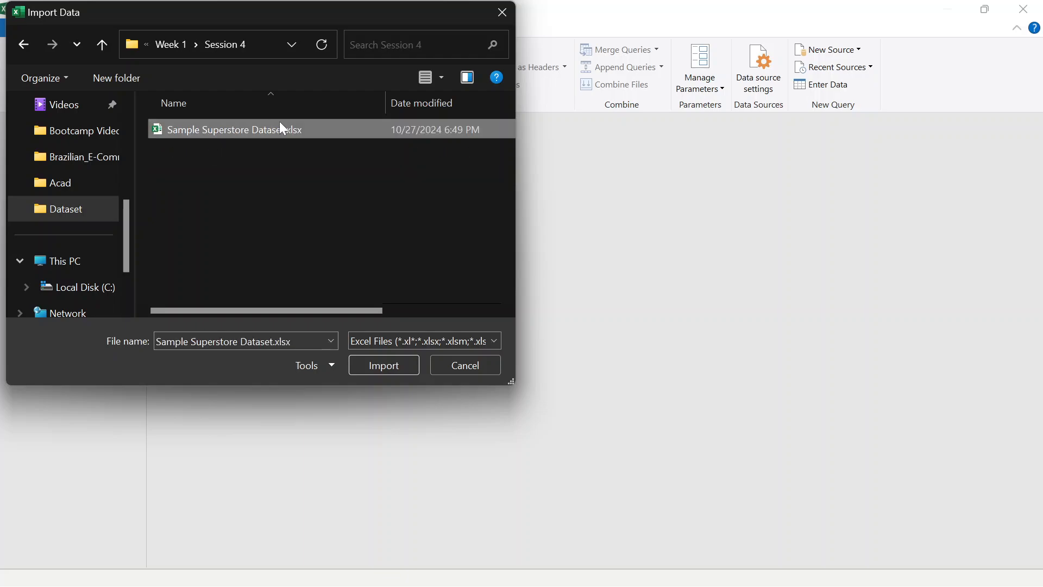
{"action": "left_click", "coordinate": [381, 361]}
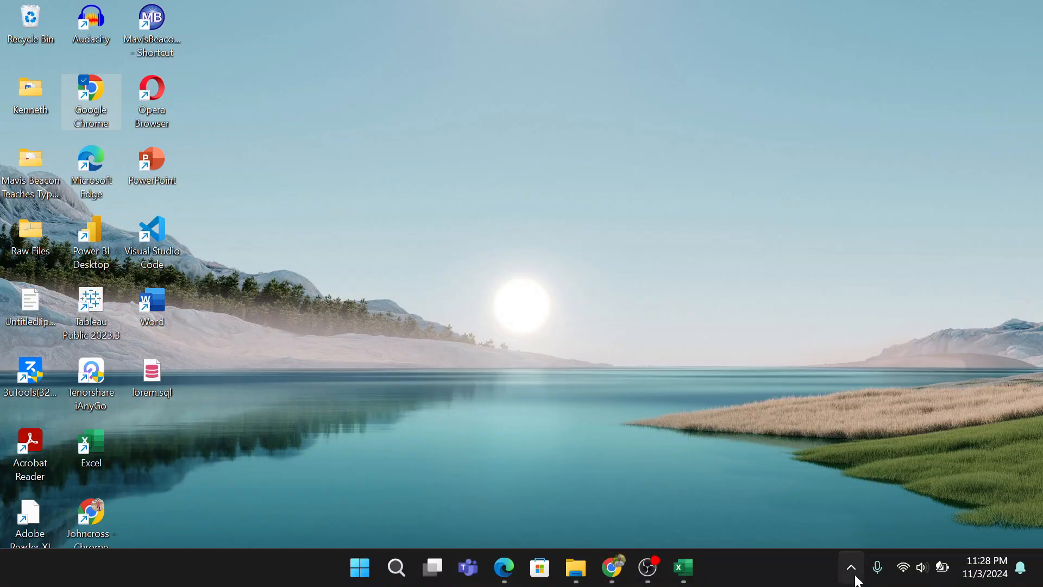
Switch to File Explorer, run Cursor Highlighter 2.2 (2).ahk from the Extras folder of Analytix Hive Lessons, and minimize the folder window
{"action": "left_click", "coordinate": [851, 570]}
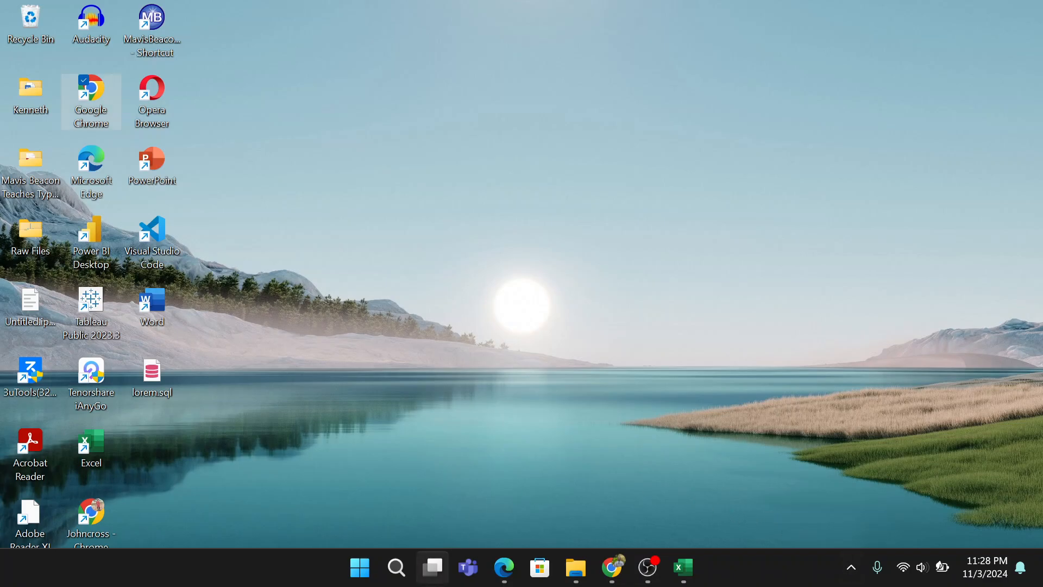
{"action": "mouse_move", "coordinate": [576, 568]}
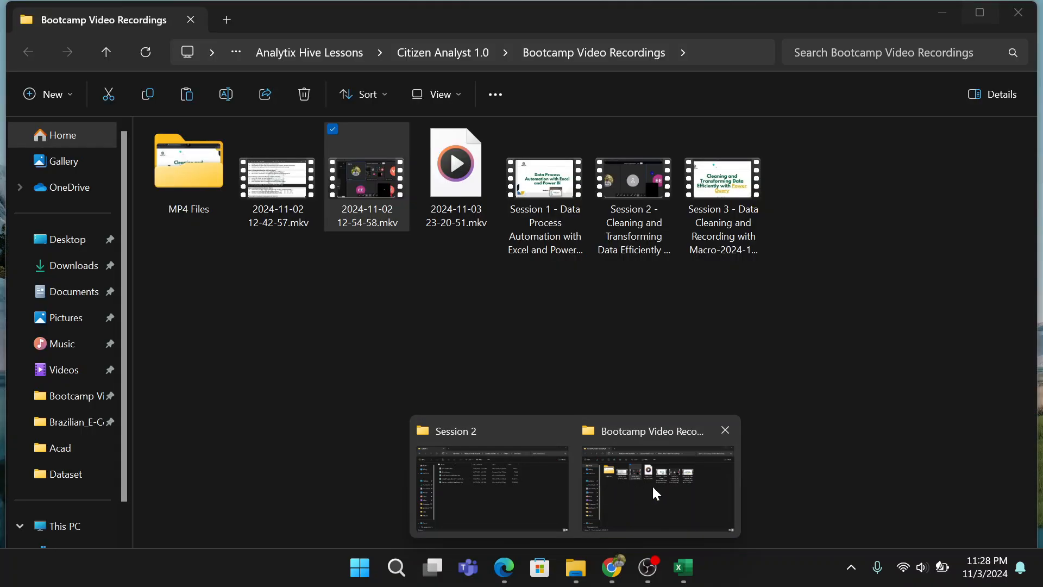
{"action": "left_click", "coordinate": [652, 484]}
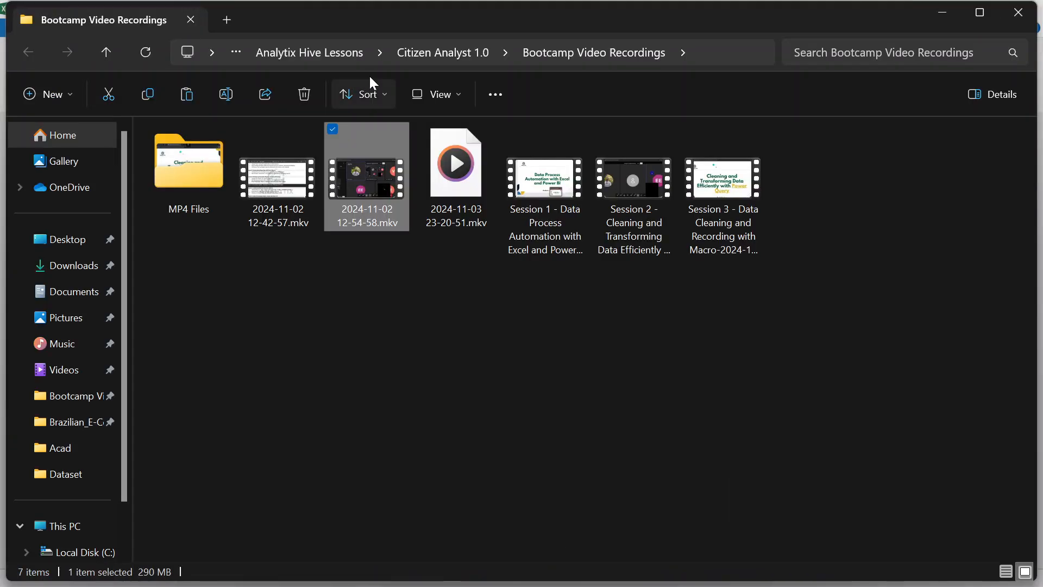
{"action": "left_click", "coordinate": [332, 58]}
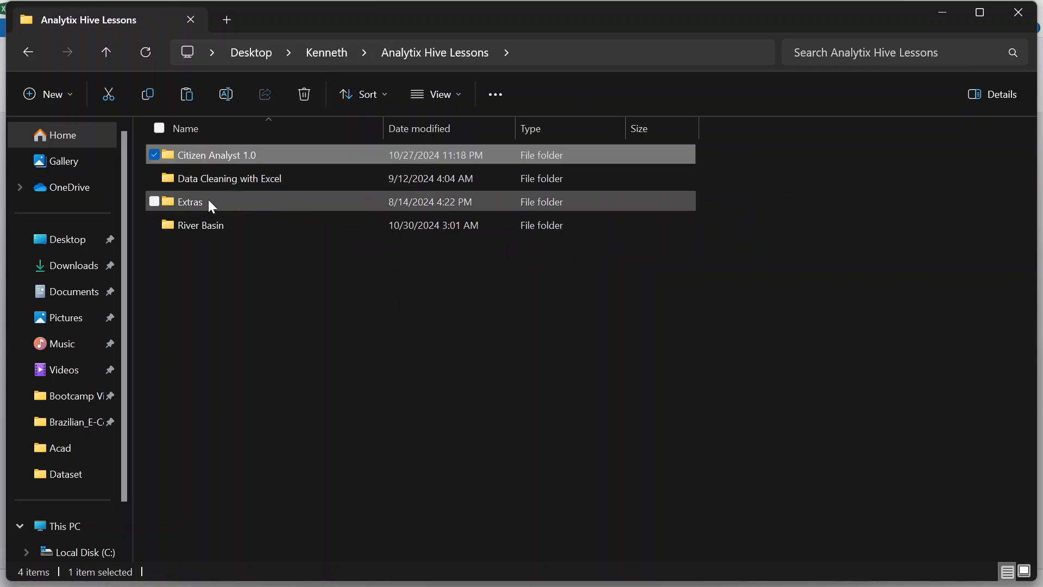
{"action": "double_click", "coordinate": [208, 202]}
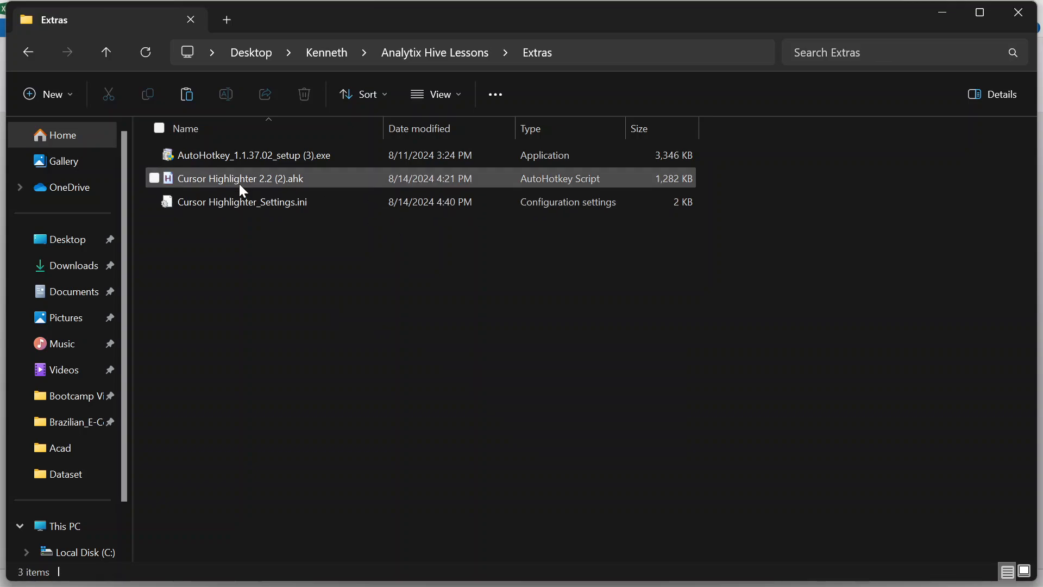
{"action": "double_click", "coordinate": [234, 179]}
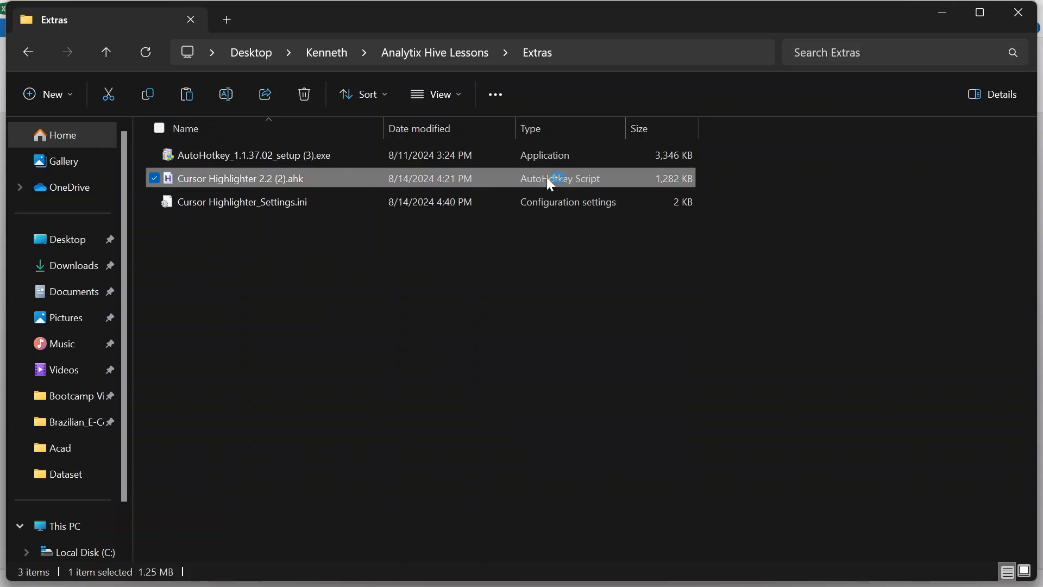
{"action": "left_click", "coordinate": [943, 16]}
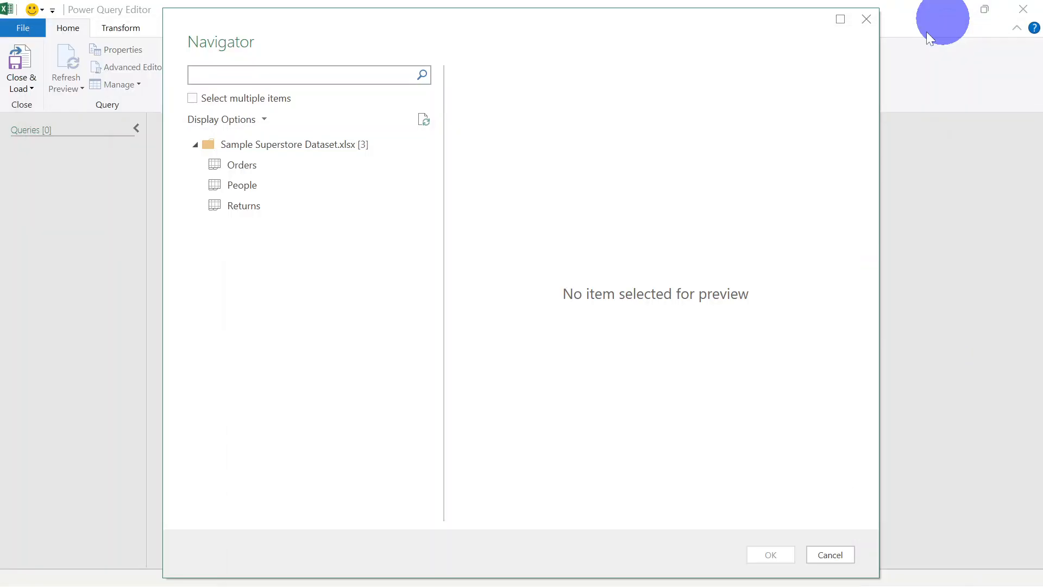
Preview the Orders sheet and load Orders, People and Returns together as queries with multiple-item selection
{"action": "left_click", "coordinate": [245, 166]}
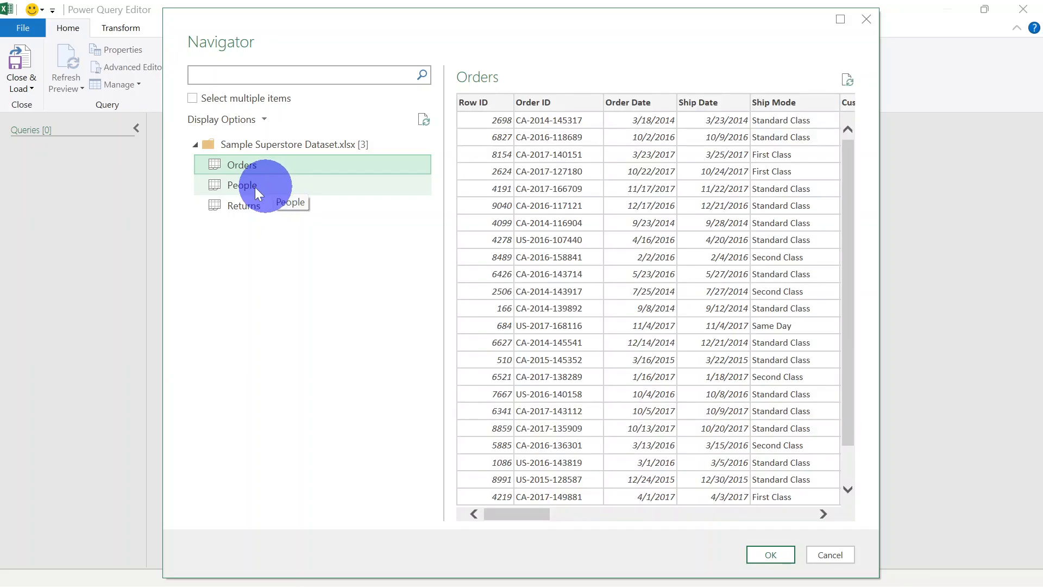
{"action": "left_click", "coordinate": [194, 99]}
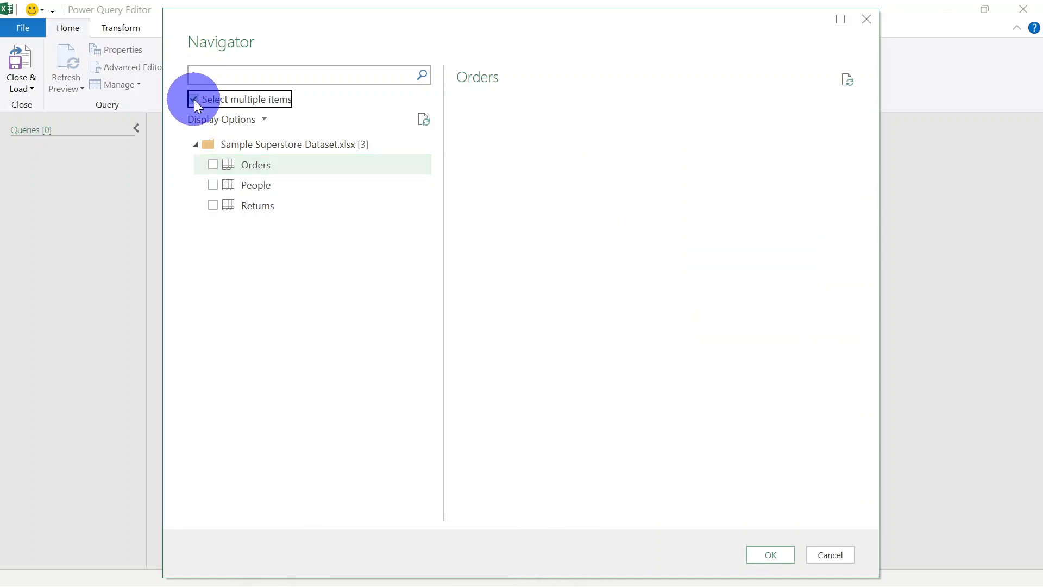
{"action": "left_click", "coordinate": [212, 165]}
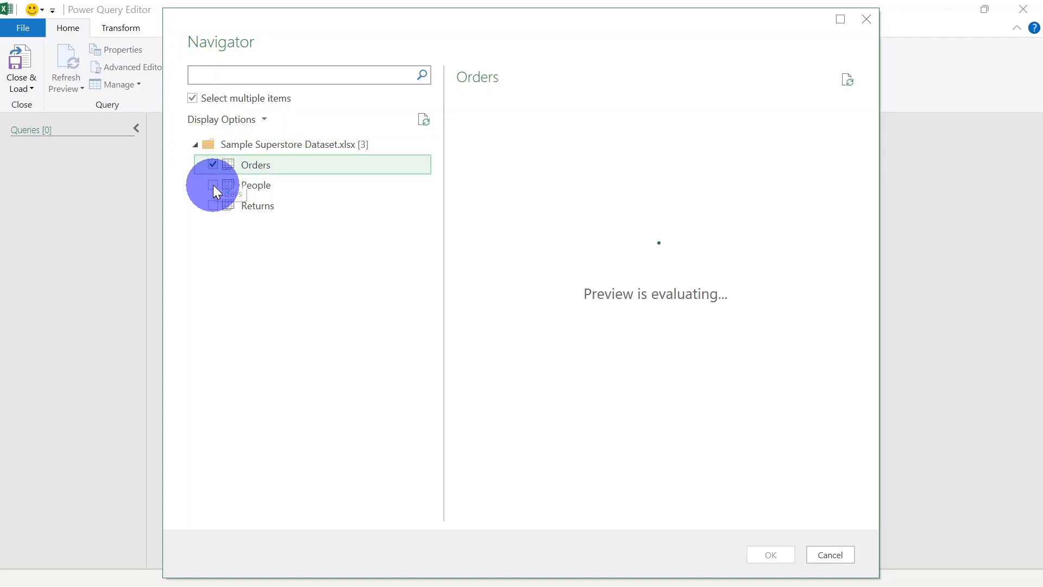
{"action": "left_click", "coordinate": [213, 185]}
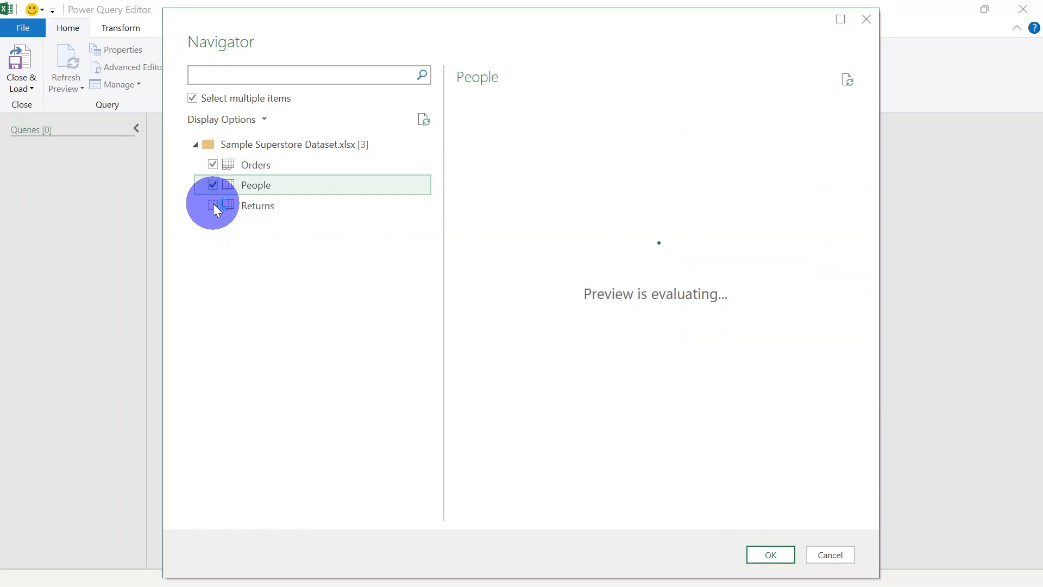
{"action": "left_click", "coordinate": [213, 205]}
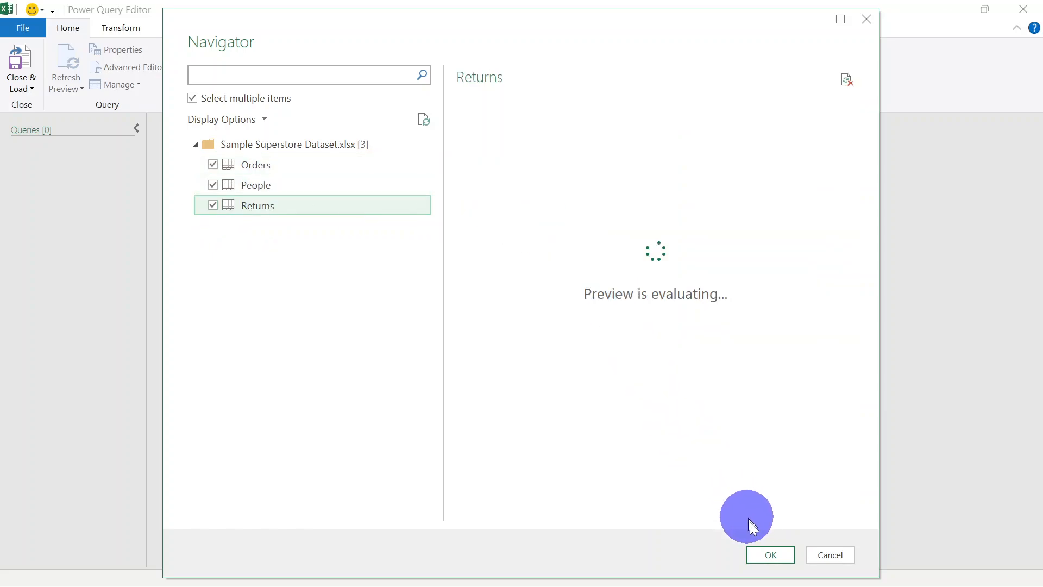
{"action": "left_click", "coordinate": [771, 554]}
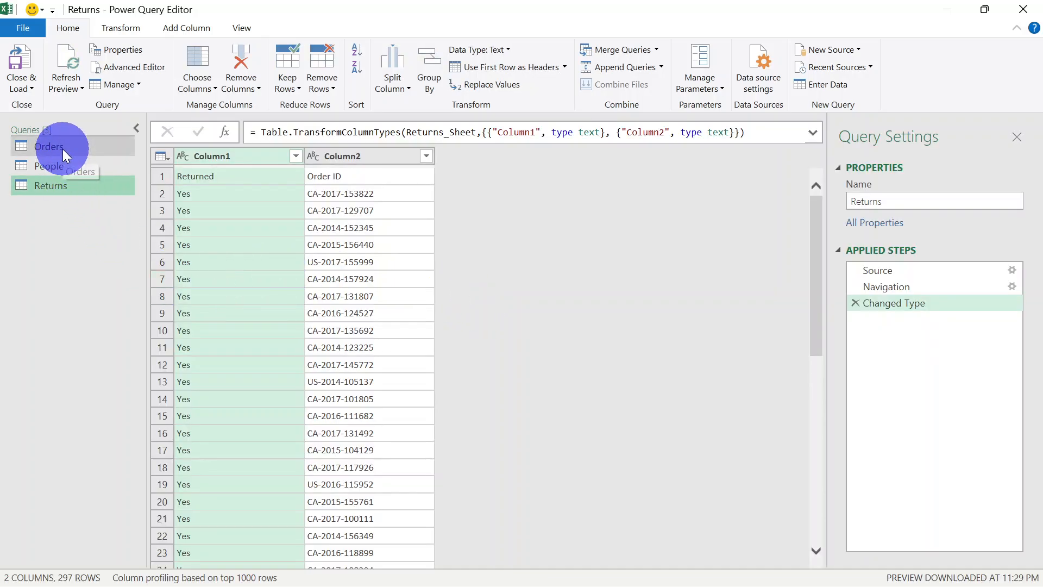
Look over the Orders query and use the first row as headers in the People query
{"action": "left_click_drag", "start_coordinate": [63, 150], "coordinate": [93, 170]}
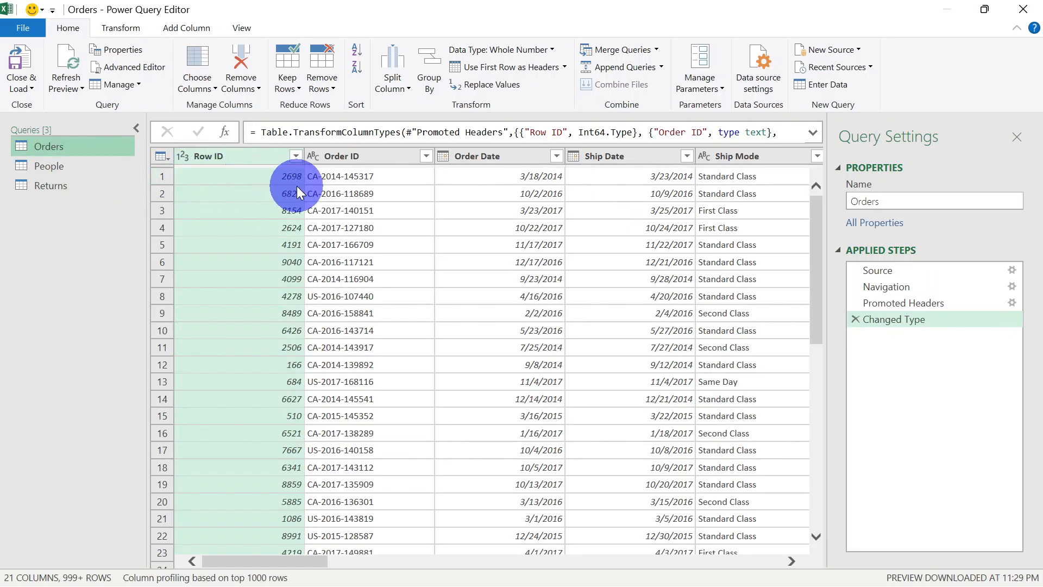
{"action": "left_click", "coordinate": [70, 169]}
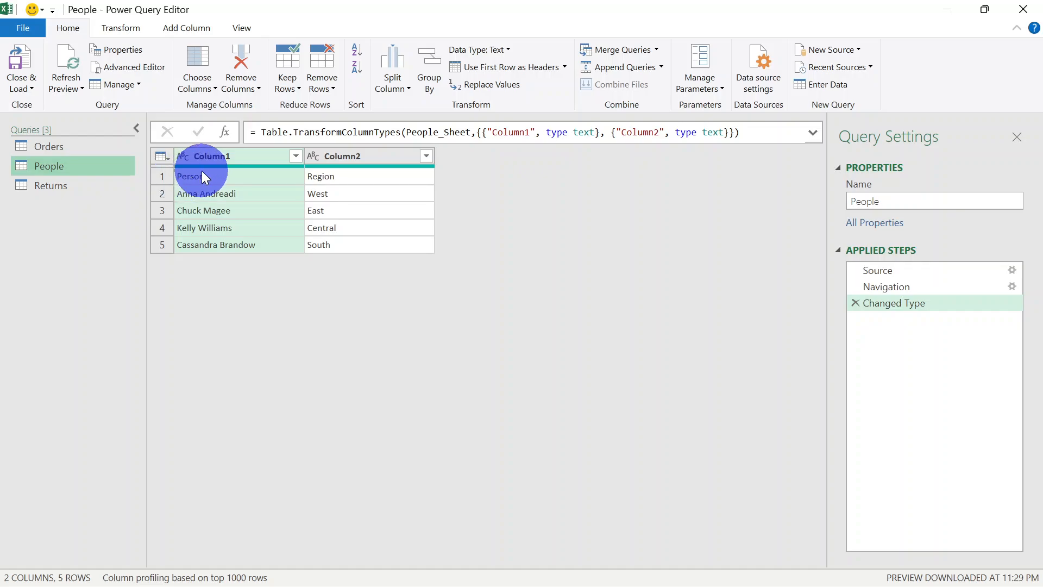
{"action": "left_click", "coordinate": [164, 158]}
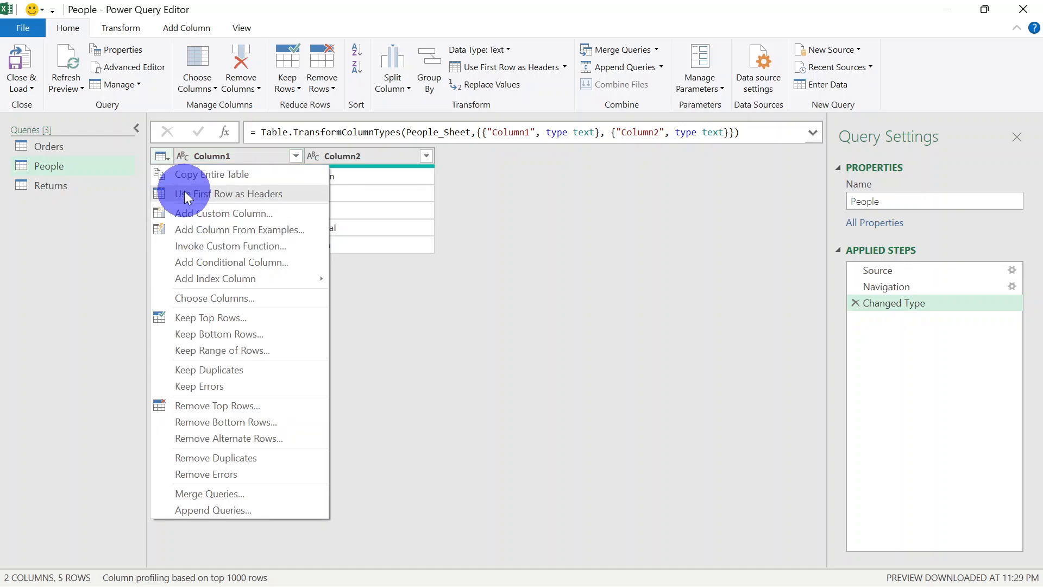
{"action": "left_click", "coordinate": [227, 192]}
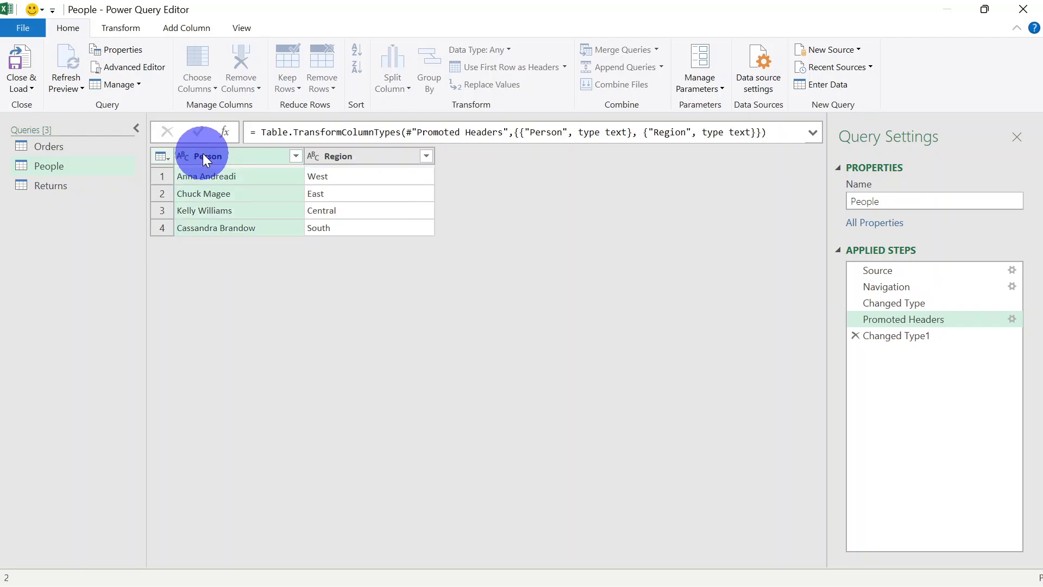
Rename the Person column of the People query to Manager, keeping the Region column's name
{"action": "double_click", "coordinate": [213, 157]}
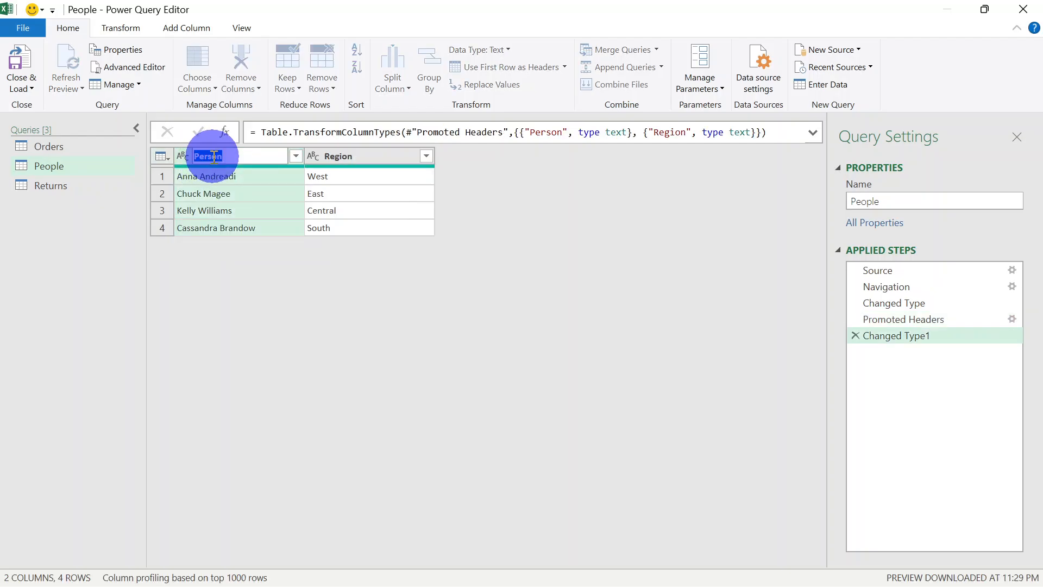
{"action": "type", "text": "Manager"}
{"action": "double_click", "coordinate": [341, 156]}
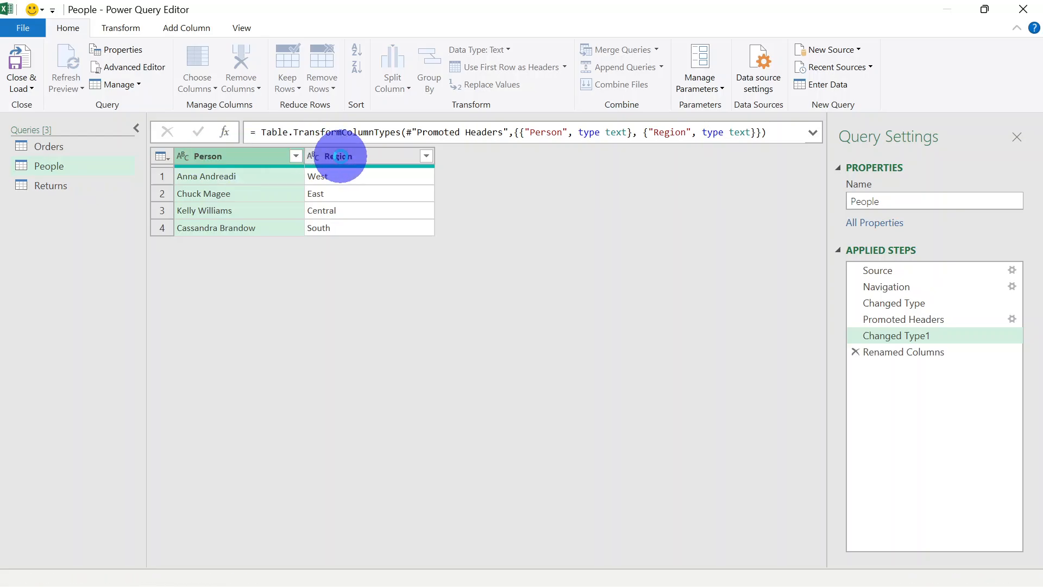
{"action": "left_click", "coordinate": [308, 288]}
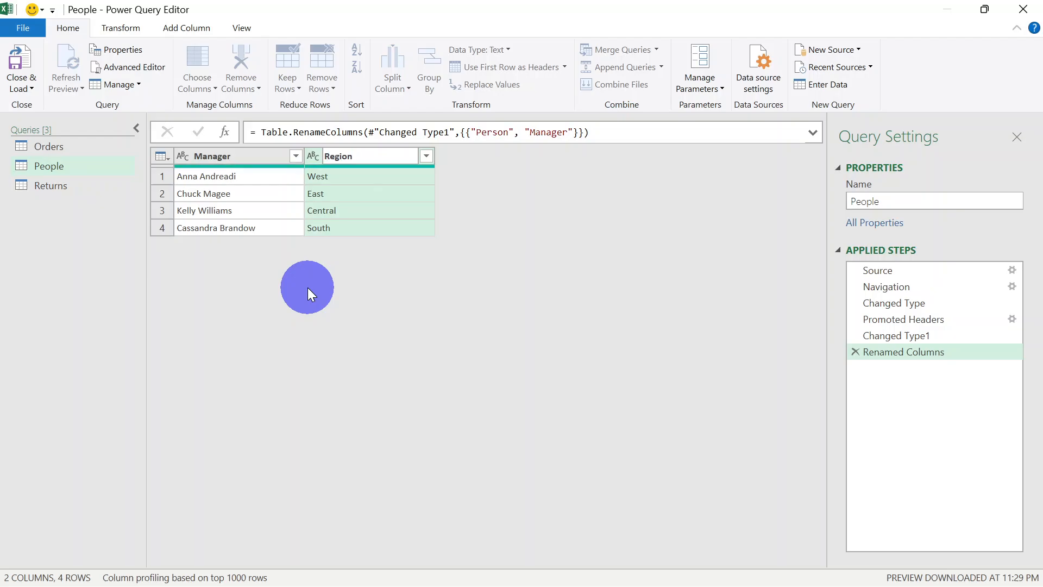
Use the first row as headers in the Returns query
{"action": "left_click", "coordinate": [66, 186]}
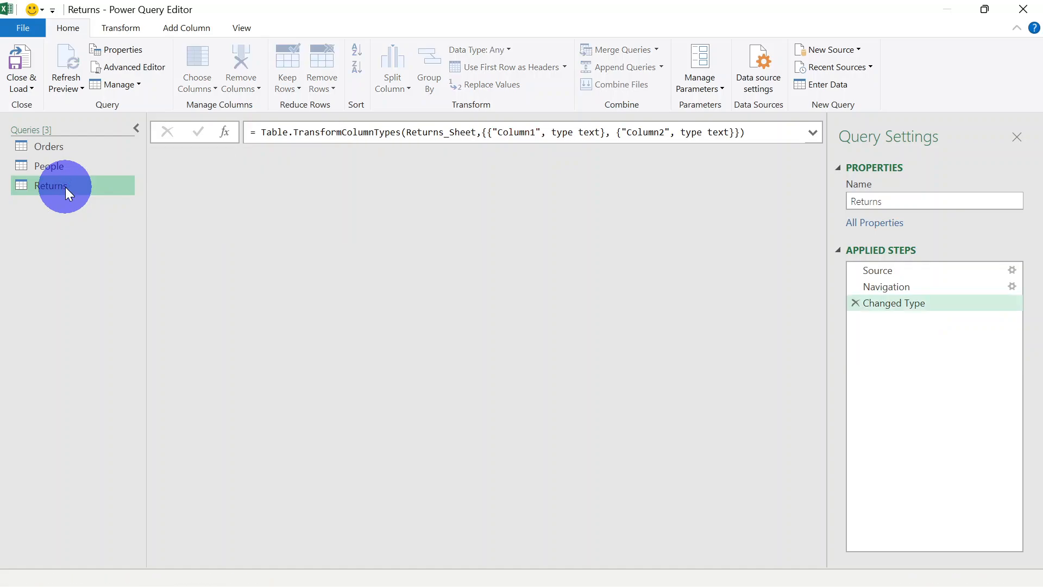
{"action": "left_click", "coordinate": [161, 159]}
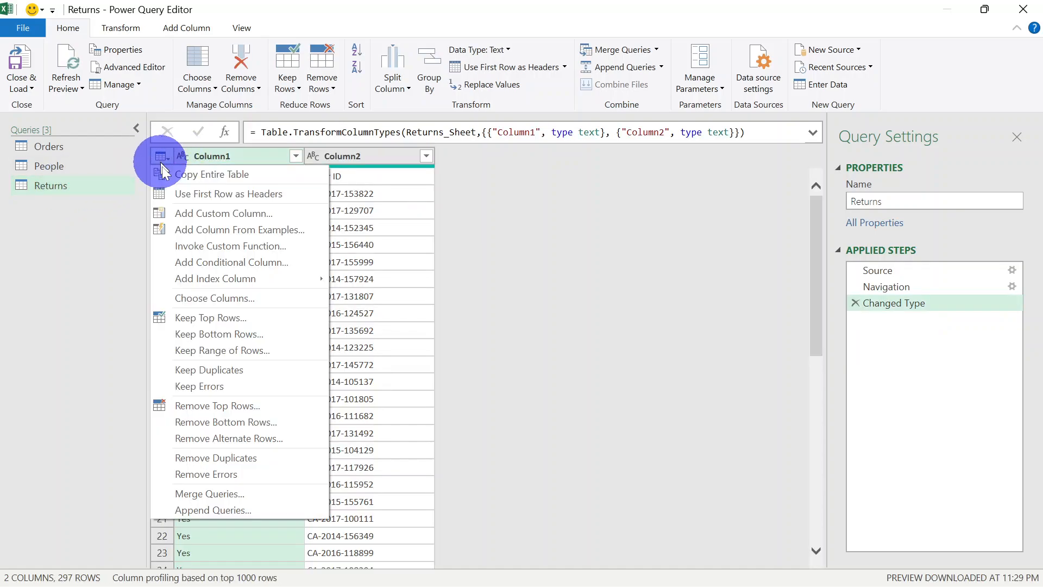
{"action": "left_click", "coordinate": [234, 194]}
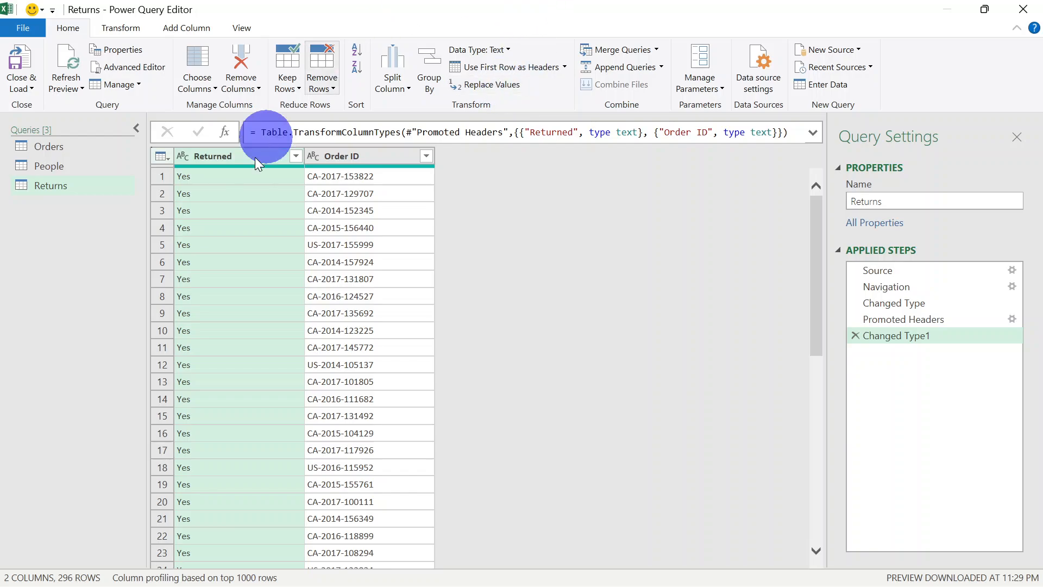
Replace the value Yes with TRUE in the Returned column of the Returns query
{"action": "left_click", "coordinate": [505, 89]}
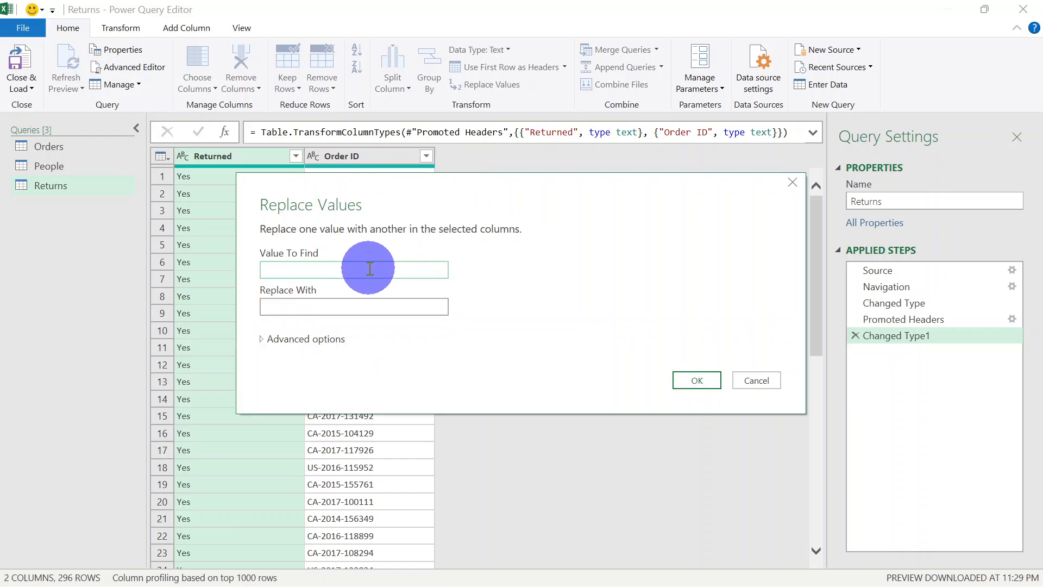
{"action": "type", "text": "Yes"}
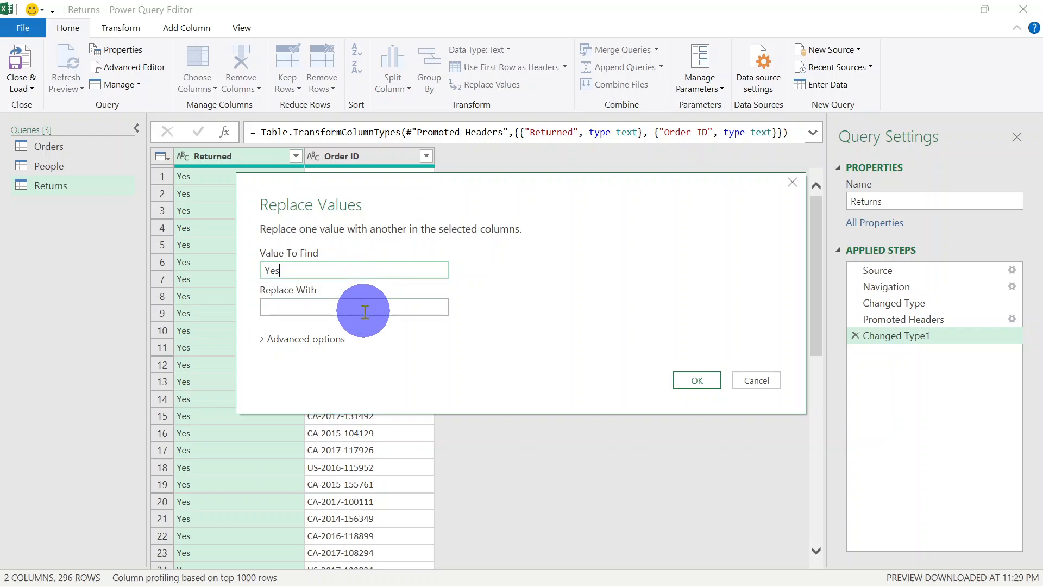
{"action": "type", "text": "TR"}
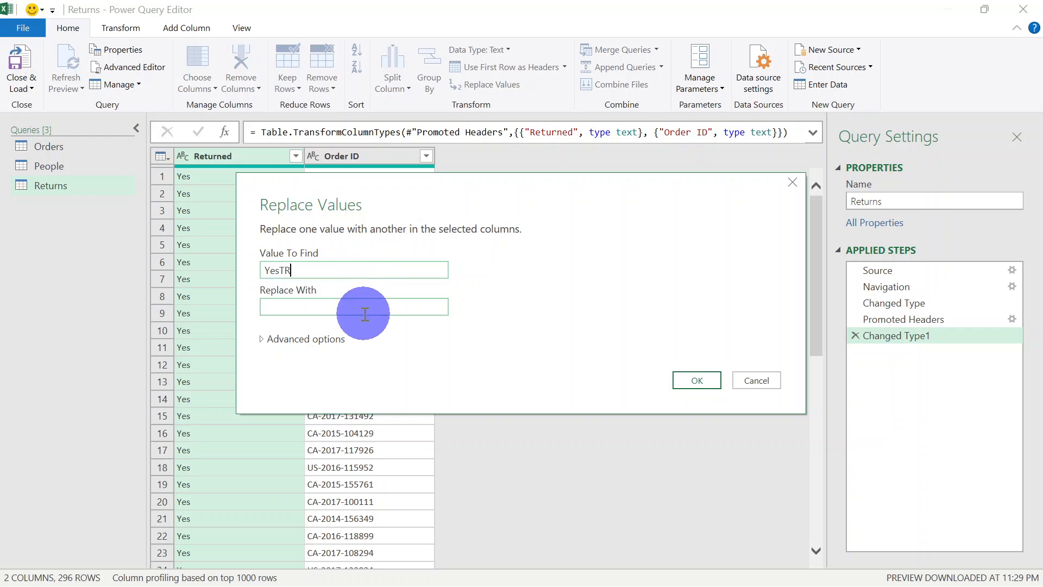
{"action": "type", "text": "UE"}
{"action": "key", "text": "BackSpace"}
{"action": "key", "text": "BackSpace"}
{"action": "key", "text": "BackSpace"}
{"action": "left_click", "coordinate": [365, 314]}
{"action": "type", "text": "TRUE"}
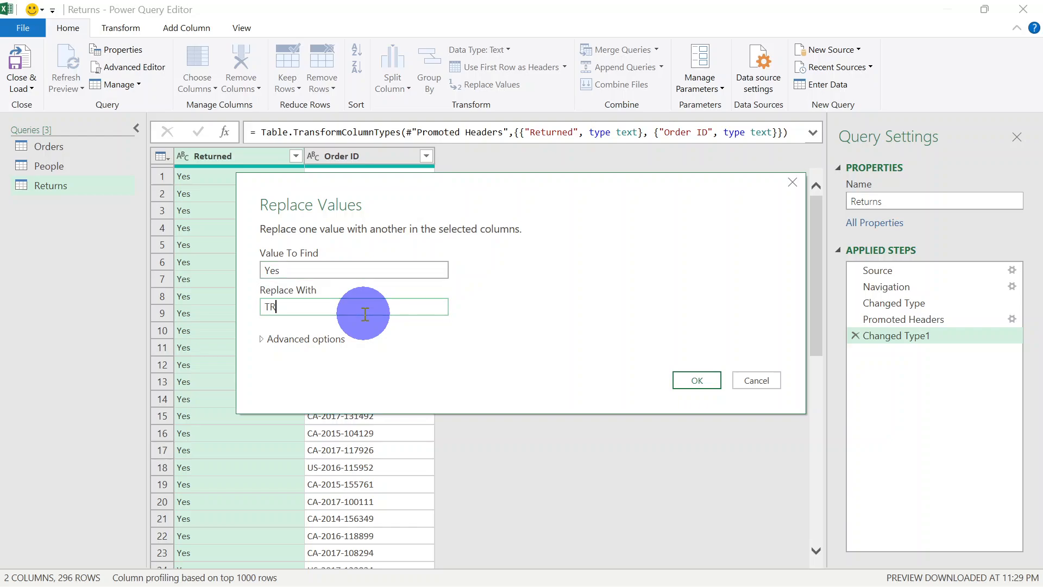
{"action": "left_click", "coordinate": [266, 305]}
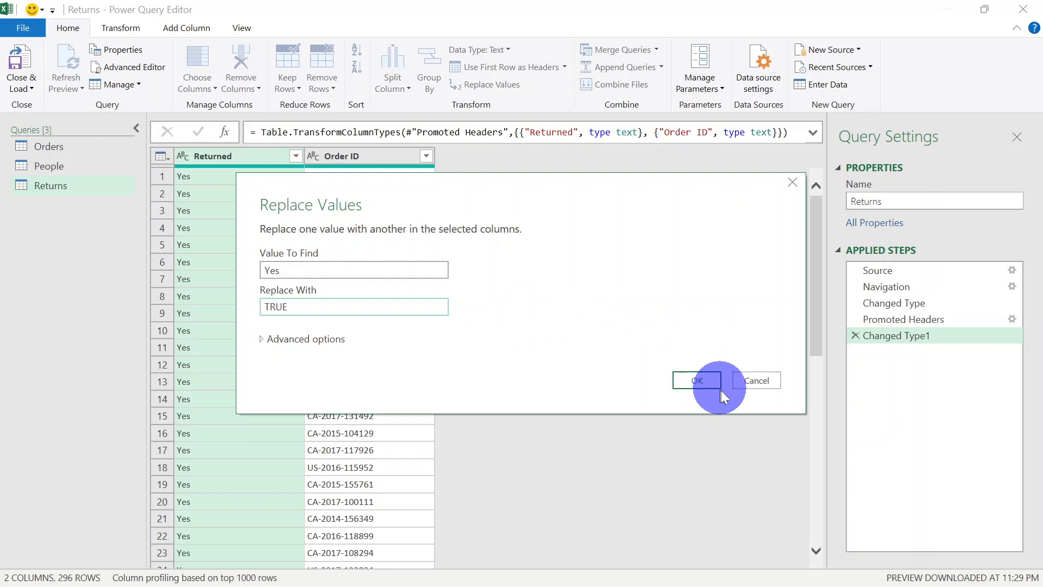
{"action": "left_click", "coordinate": [699, 380]}
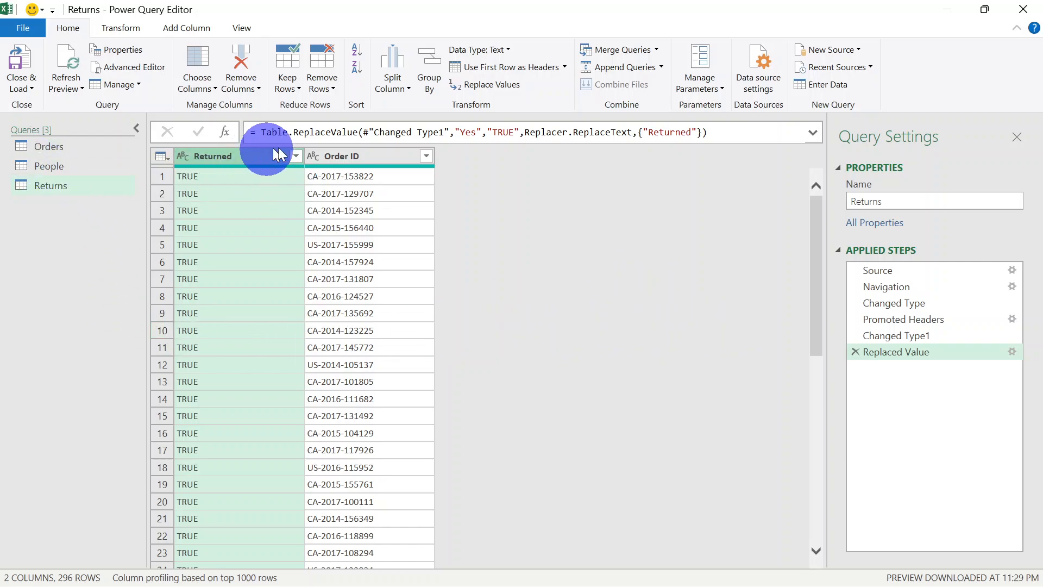
Remove the Country, Postal Code and Product Name columns from the Orders query together
{"action": "left_click", "coordinate": [61, 148]}
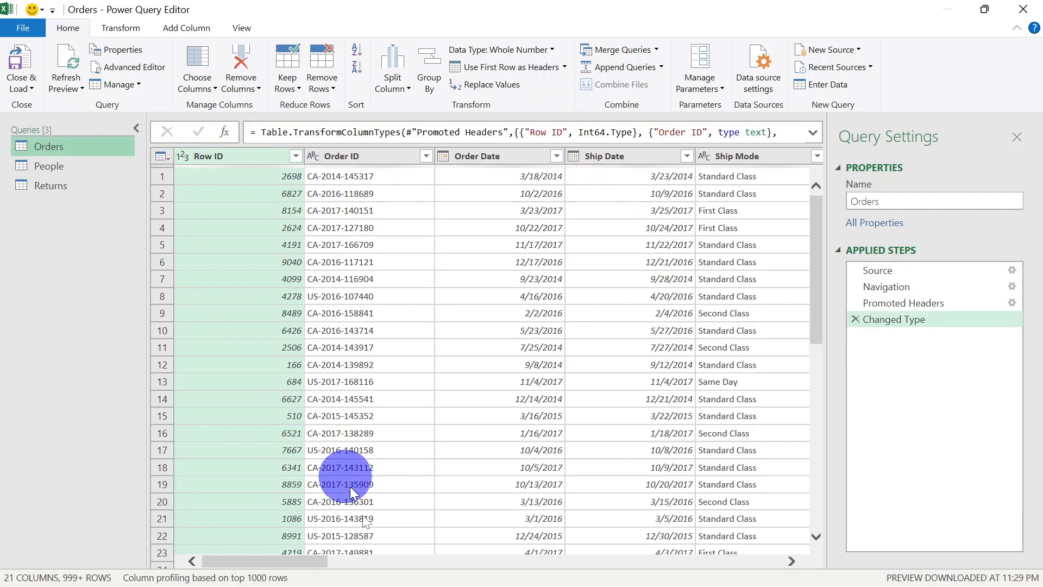
{"action": "left_click_drag", "start_coordinate": [302, 561], "coordinate": [370, 557]}
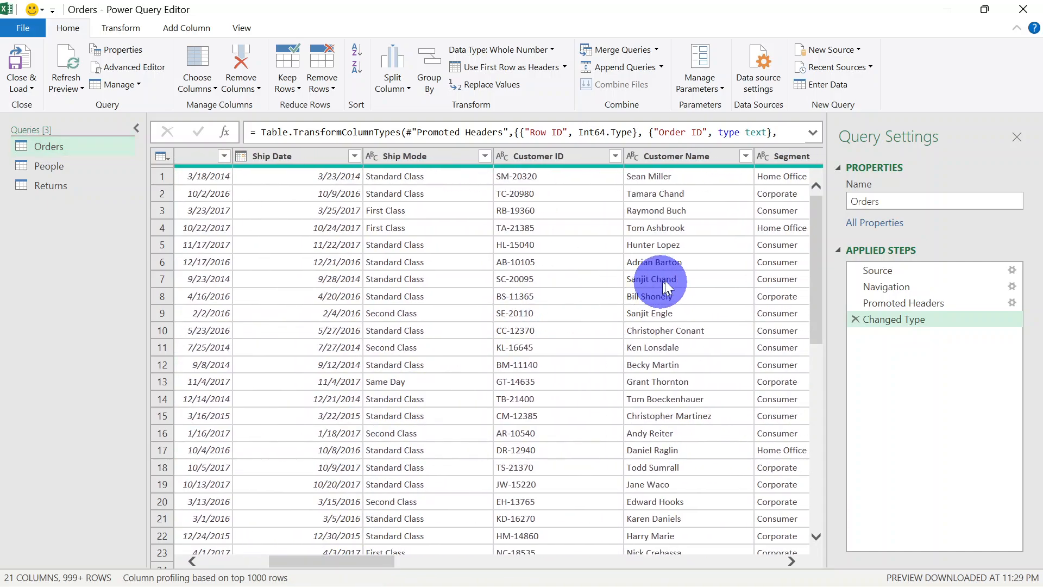
{"action": "left_click_drag", "start_coordinate": [337, 560], "coordinate": [478, 570]}
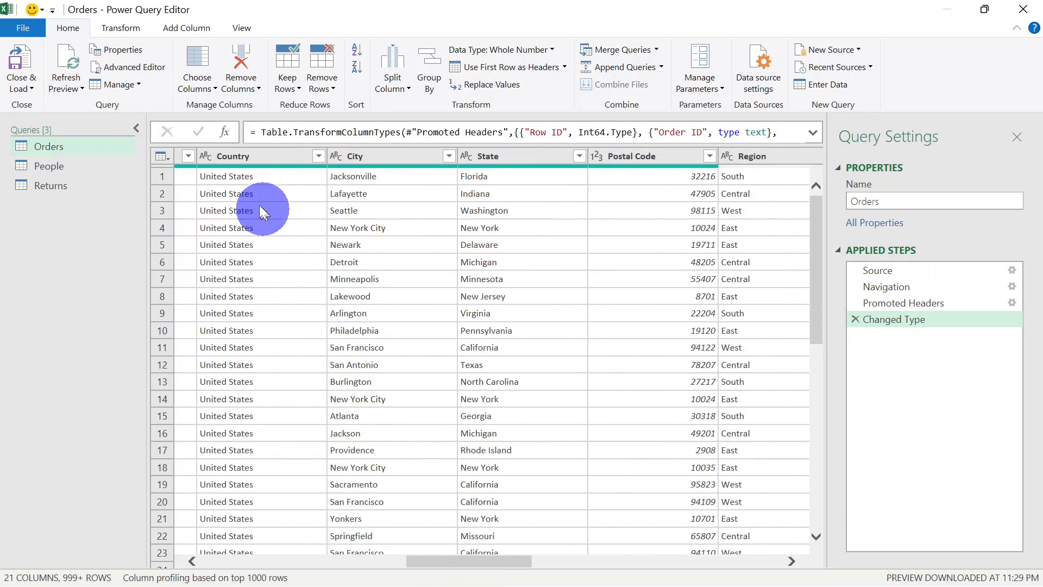
{"action": "left_click", "coordinate": [255, 158]}
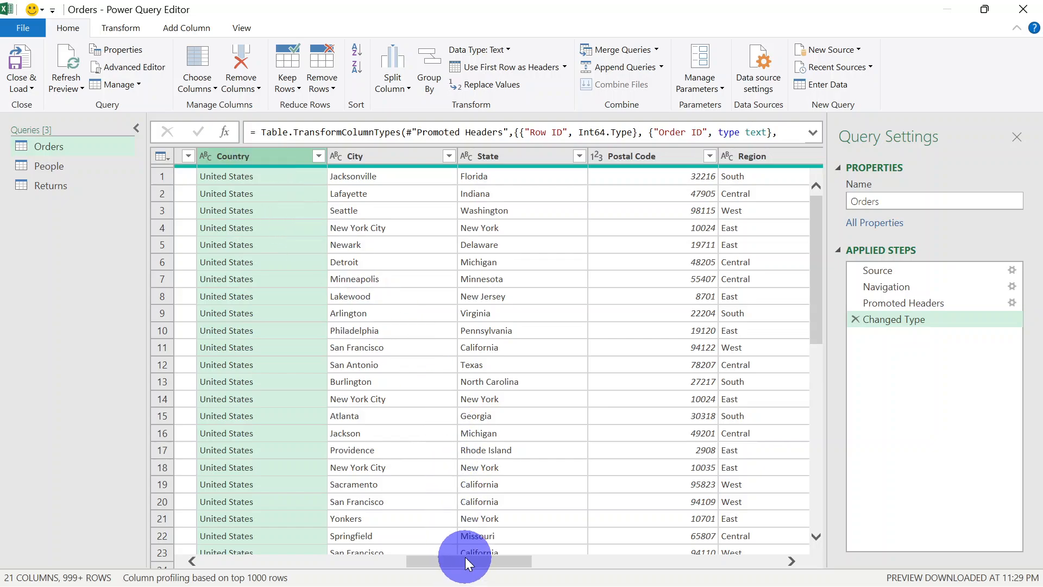
{"action": "left_click_drag", "start_coordinate": [465, 557], "coordinate": [506, 558]}
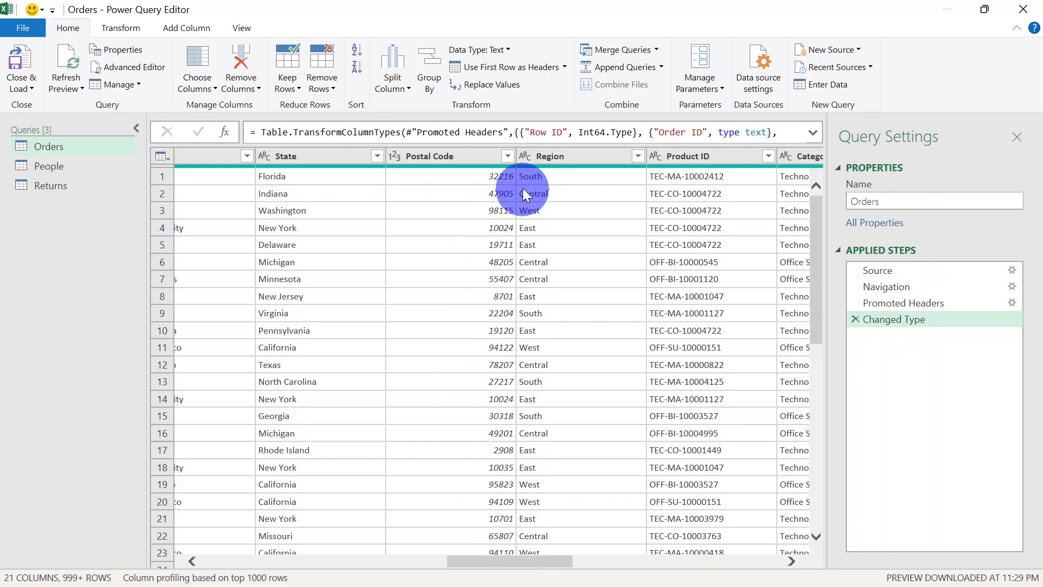
{"action": "left_click", "coordinate": [459, 156], "text": "shift"}
{"action": "mouse_move", "coordinate": [530, 558]}
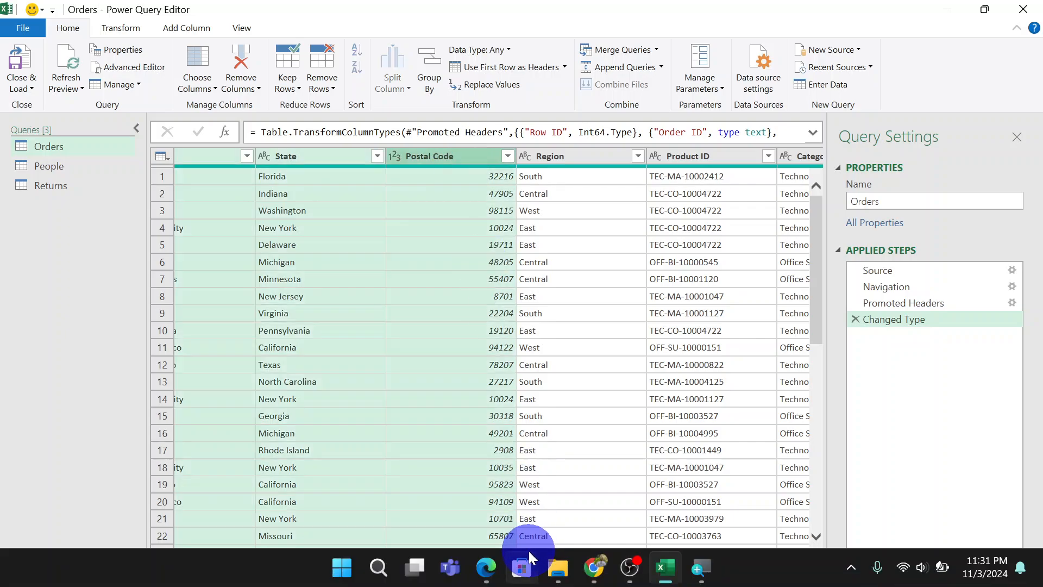
{"action": "left_click_drag", "start_coordinate": [515, 559], "coordinate": [449, 557]}
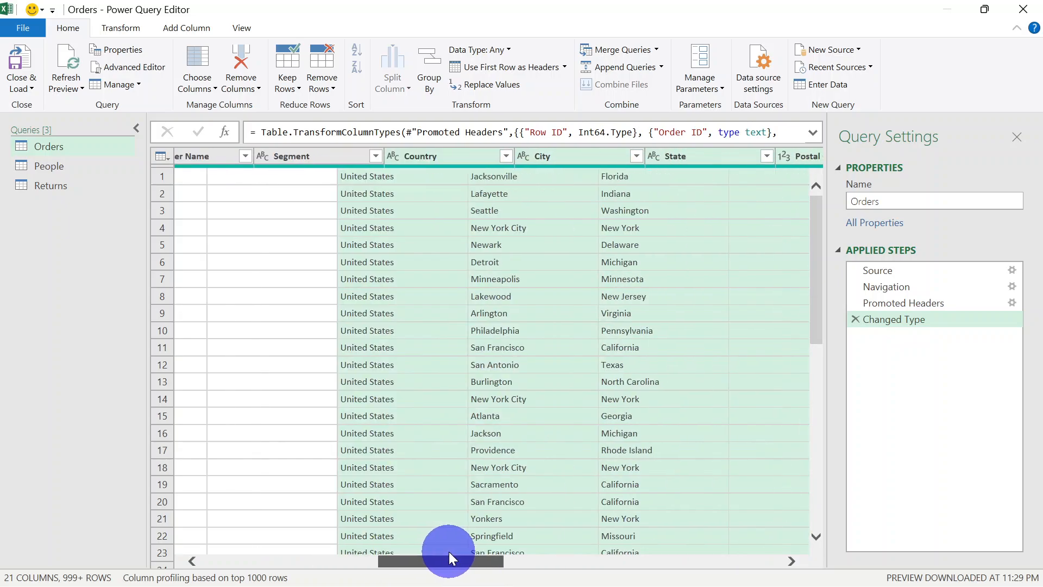
{"action": "left_click", "coordinate": [391, 155]}
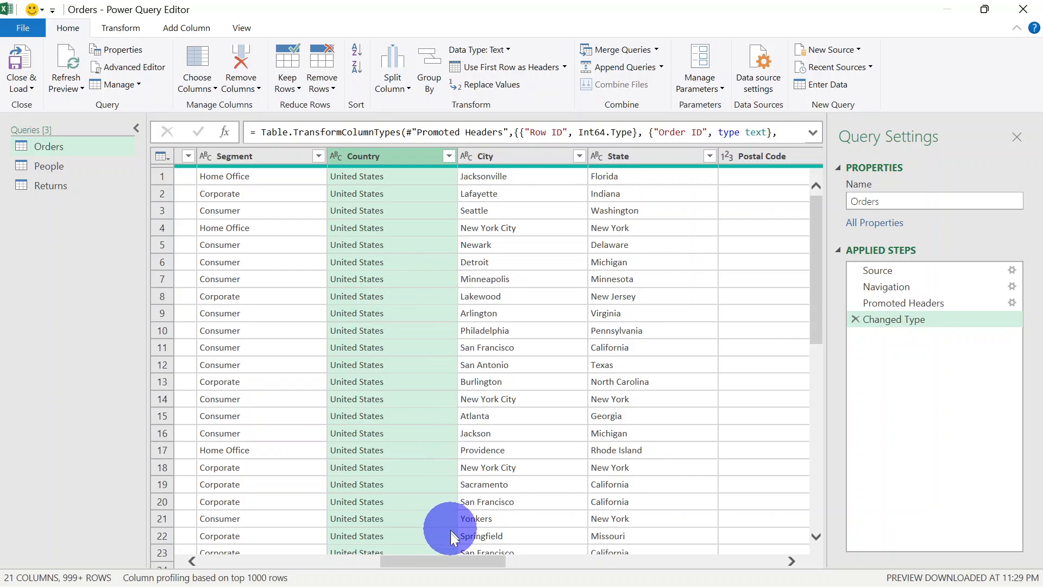
{"action": "left_click_drag", "start_coordinate": [454, 566], "coordinate": [363, 239]}
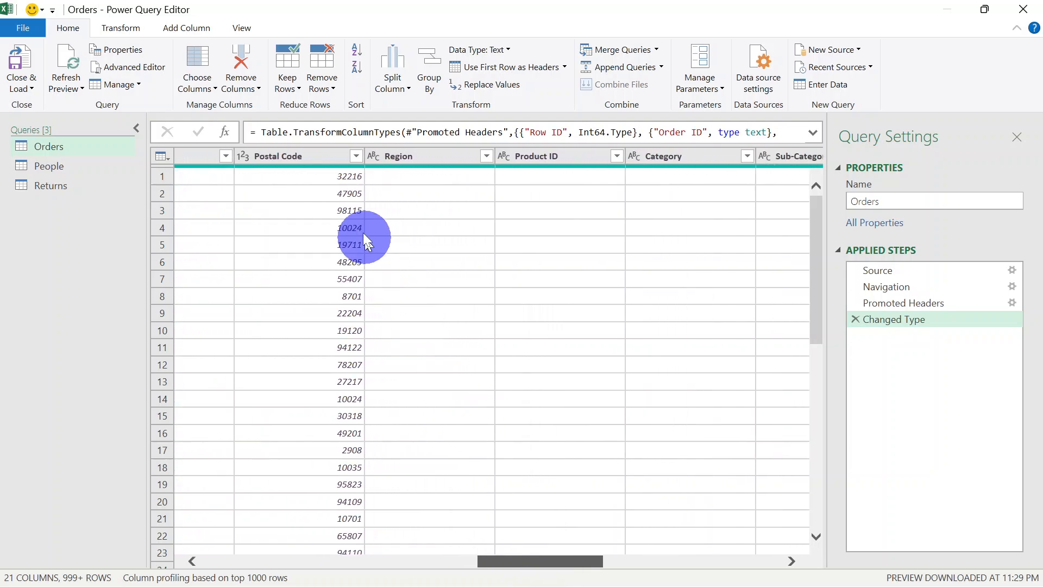
{"action": "left_click", "coordinate": [285, 158]}
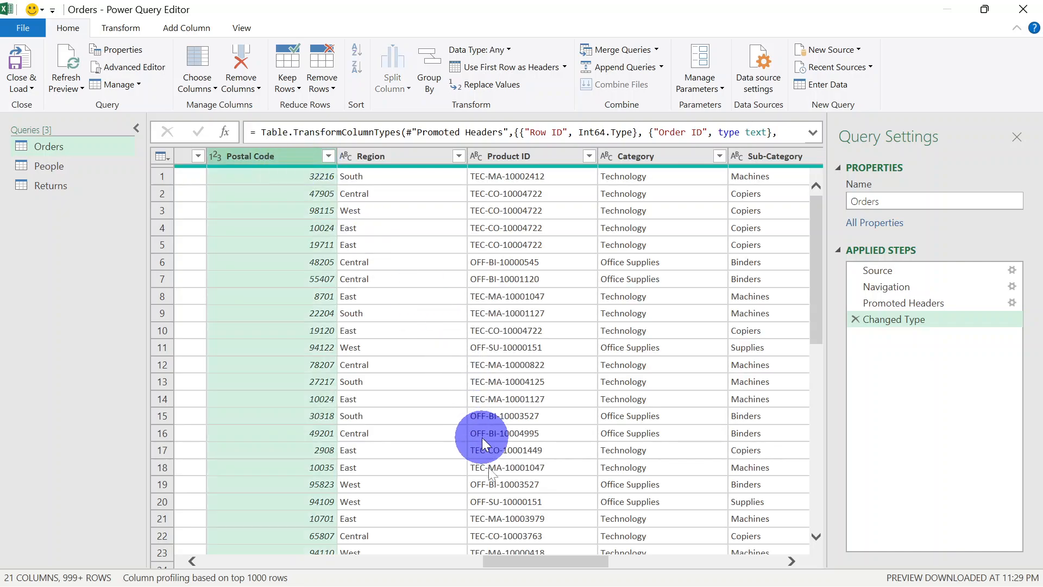
{"action": "left_click_drag", "start_coordinate": [543, 561], "coordinate": [725, 580]}
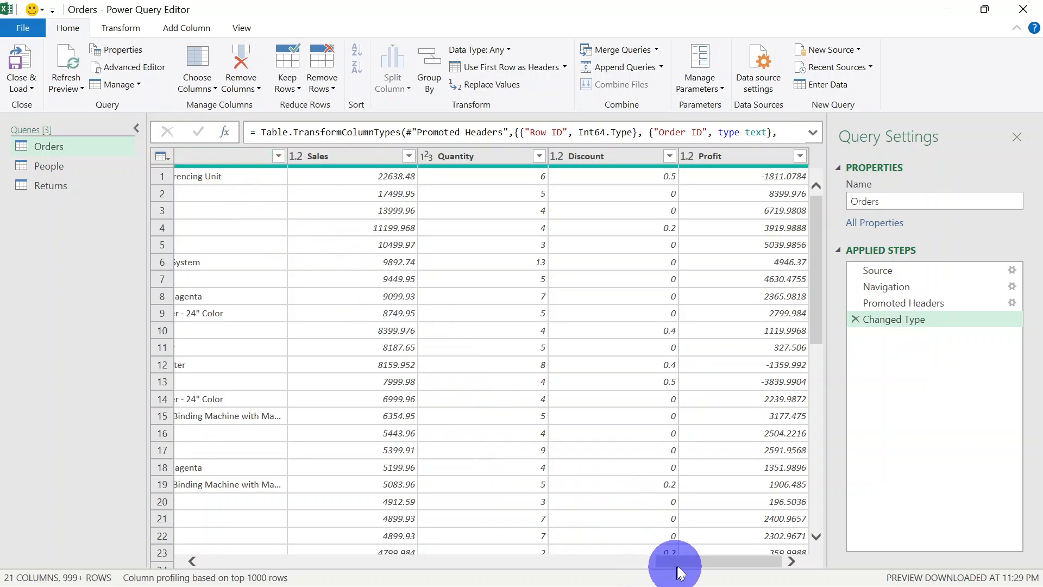
{"action": "left_click_drag", "start_coordinate": [683, 563], "coordinate": [642, 573]}
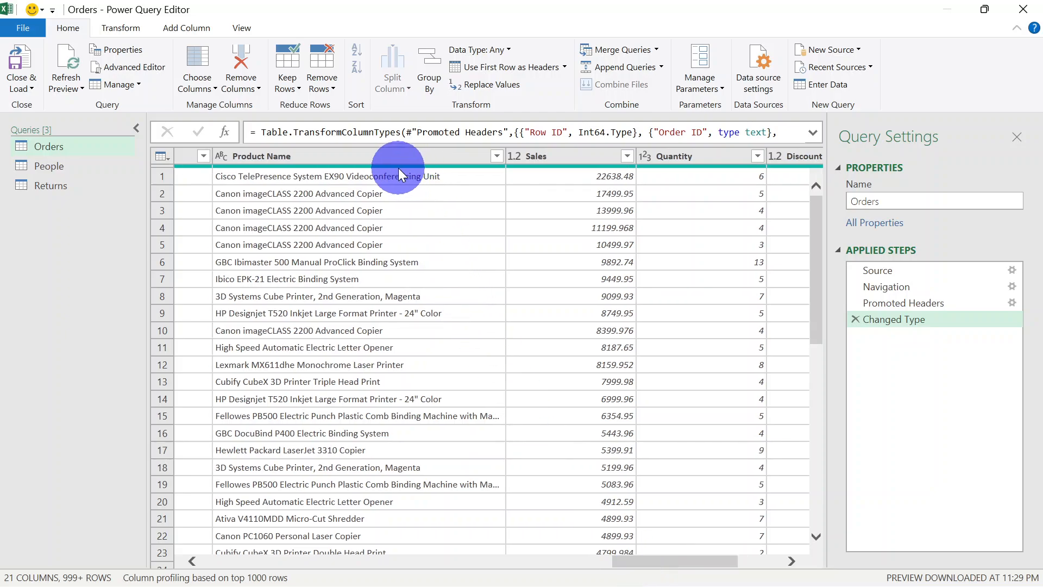
{"action": "left_click", "coordinate": [387, 156]}
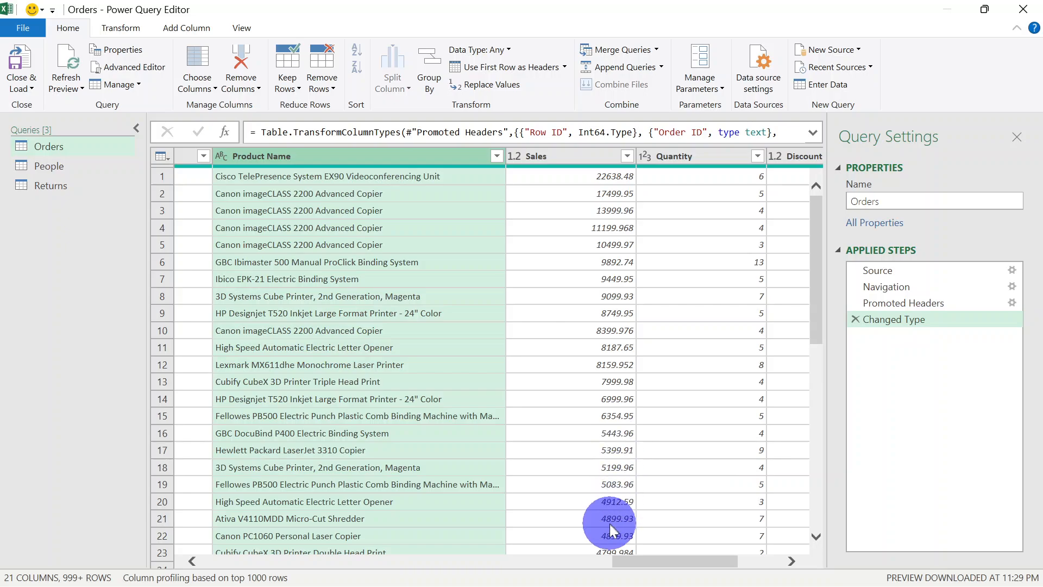
{"action": "left_click_drag", "start_coordinate": [625, 559], "coordinate": [508, 558]}
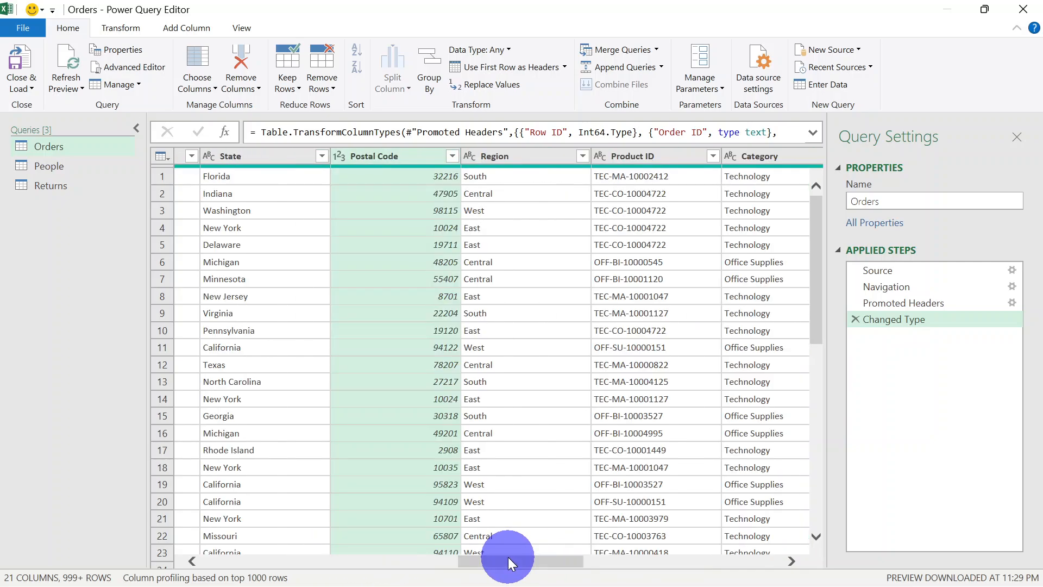
{"action": "right_click", "coordinate": [365, 161]}
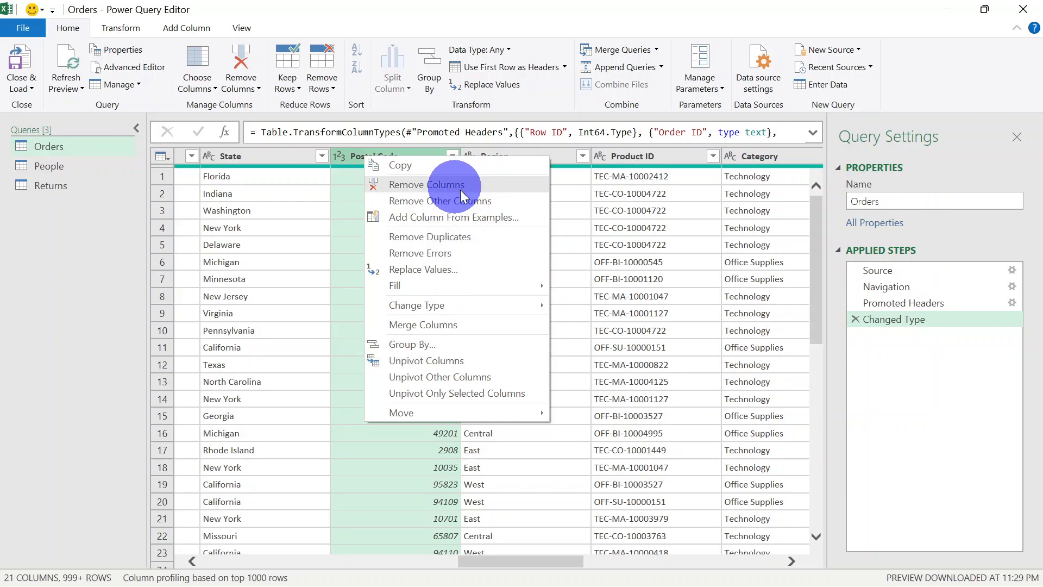
{"action": "left_click", "coordinate": [476, 185]}
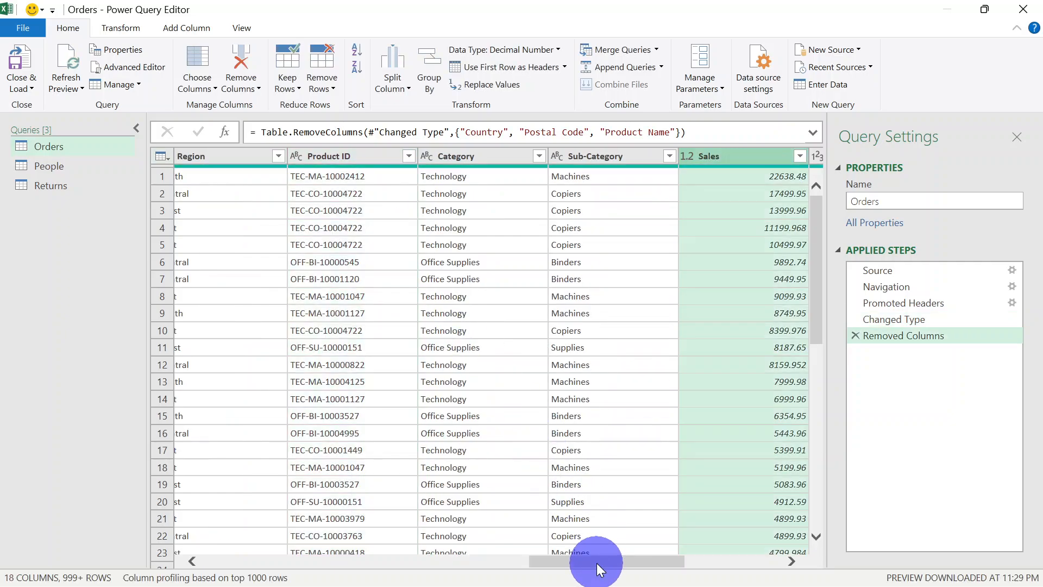
Merge the Returns query into Orders, matching on Order ID with a Left Outer join
{"action": "left_click_drag", "start_coordinate": [597, 563], "coordinate": [205, 552]}
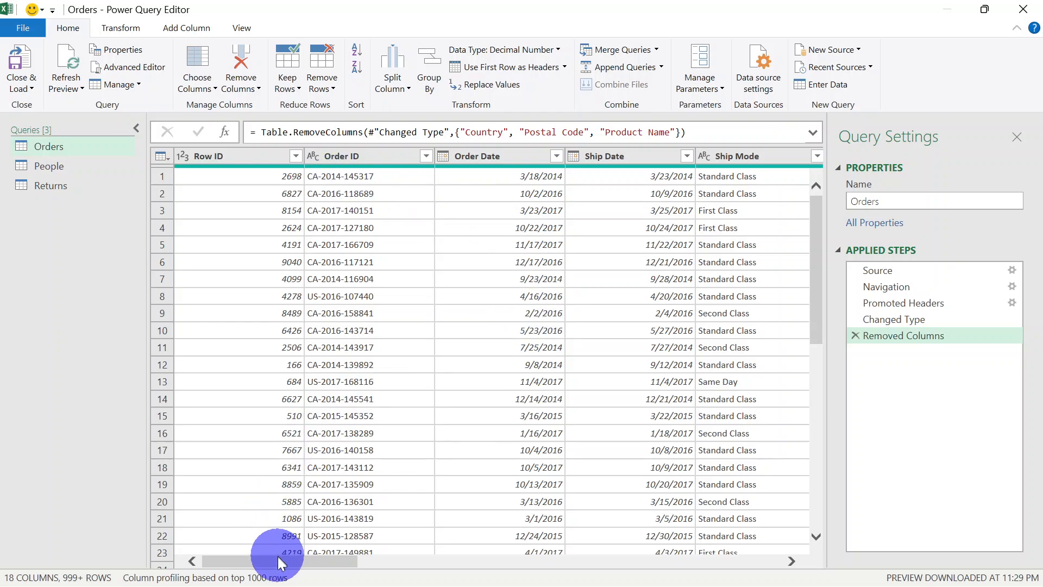
{"action": "left_click_drag", "start_coordinate": [279, 560], "coordinate": [235, 567]}
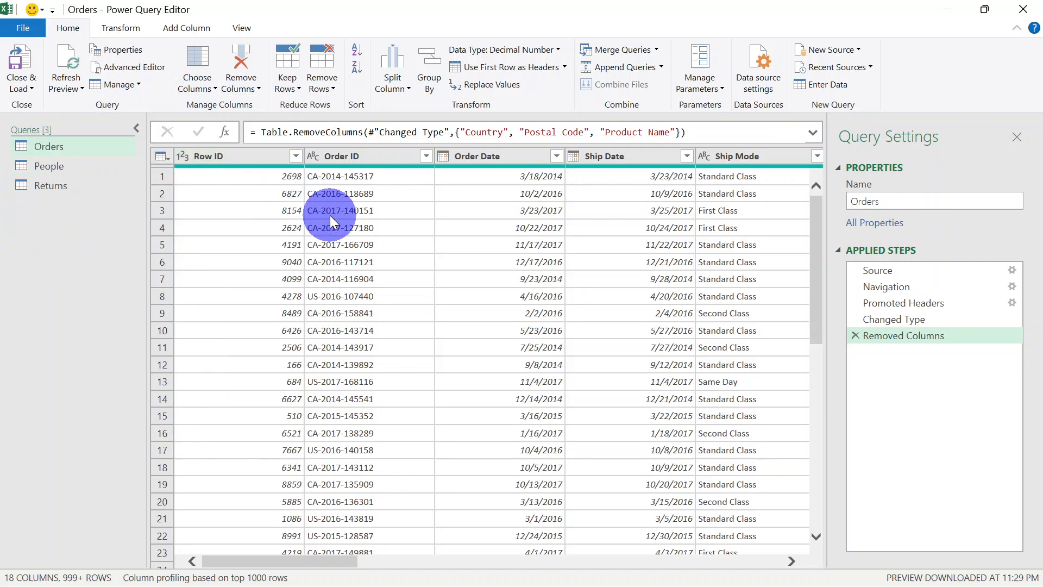
{"action": "left_click", "coordinate": [657, 48]}
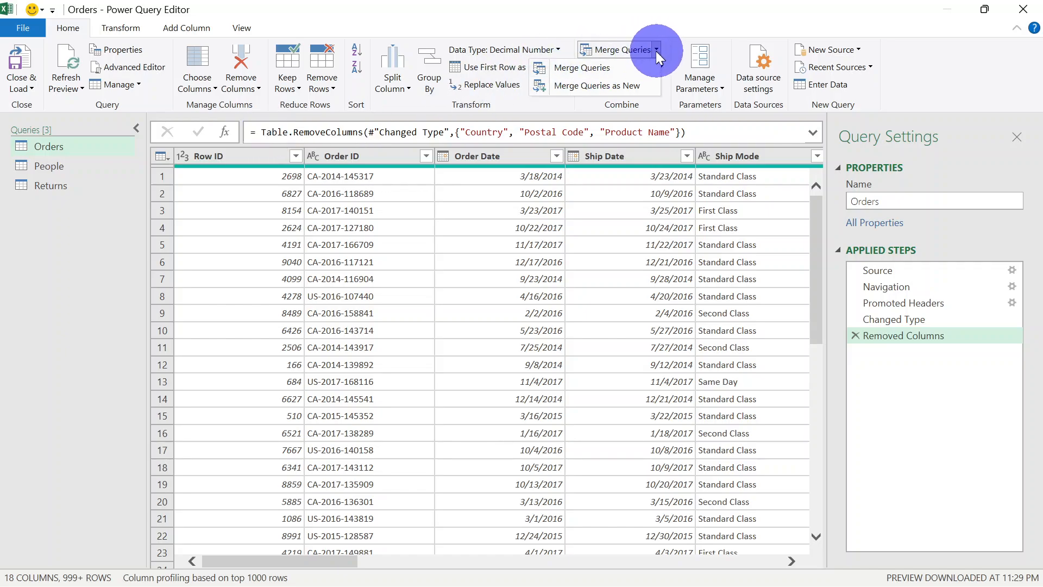
{"action": "left_click", "coordinate": [611, 66]}
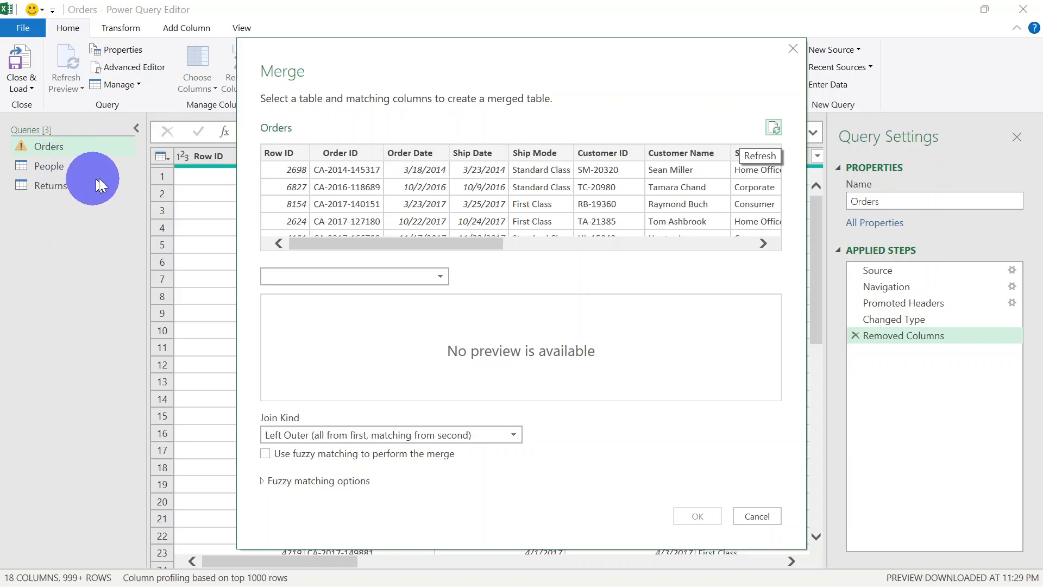
{"action": "left_click", "coordinate": [439, 276]}
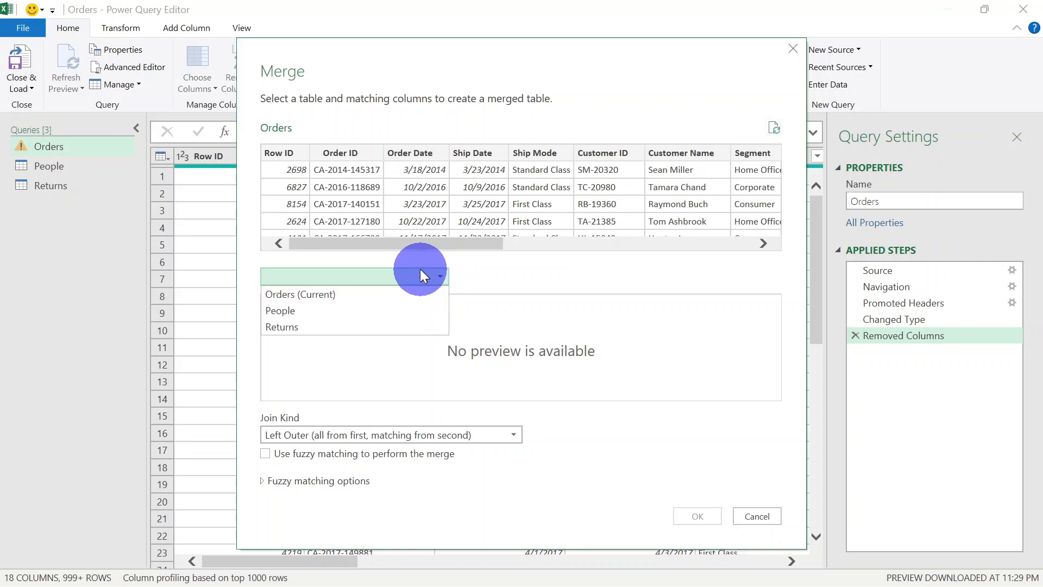
{"action": "left_click", "coordinate": [338, 322]}
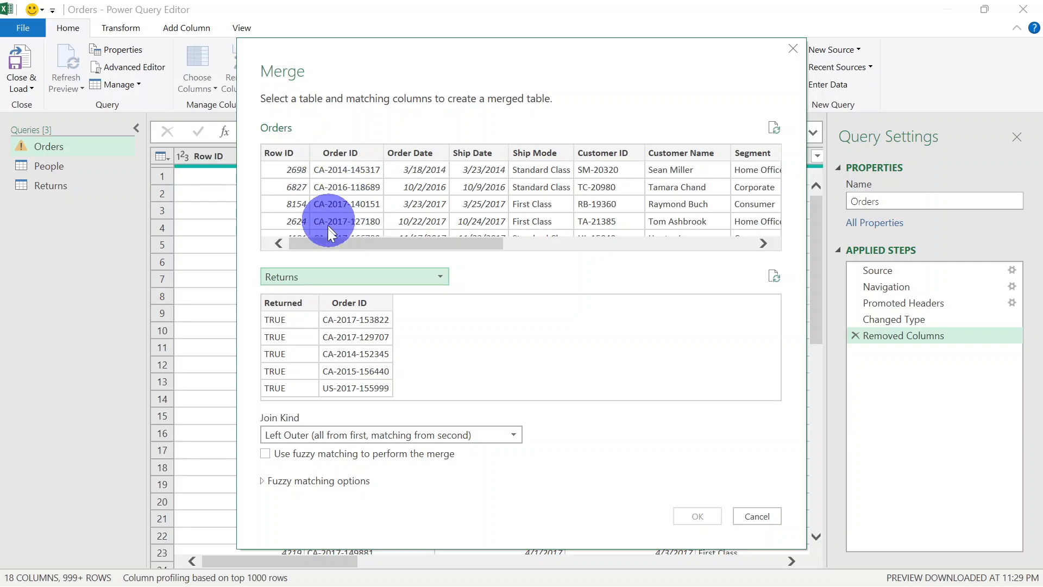
{"action": "left_click", "coordinate": [344, 152]}
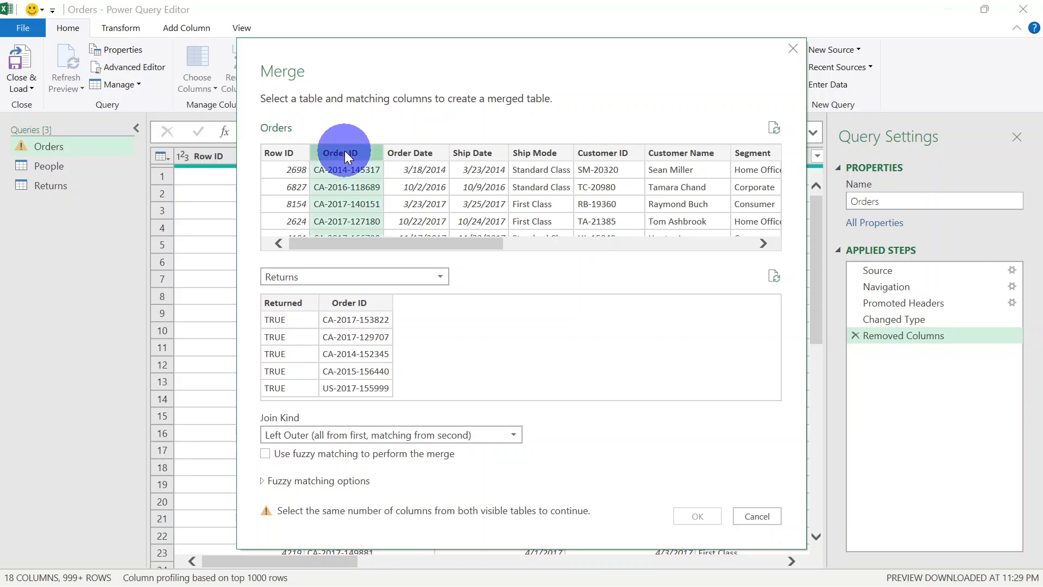
{"action": "left_click", "coordinate": [358, 303]}
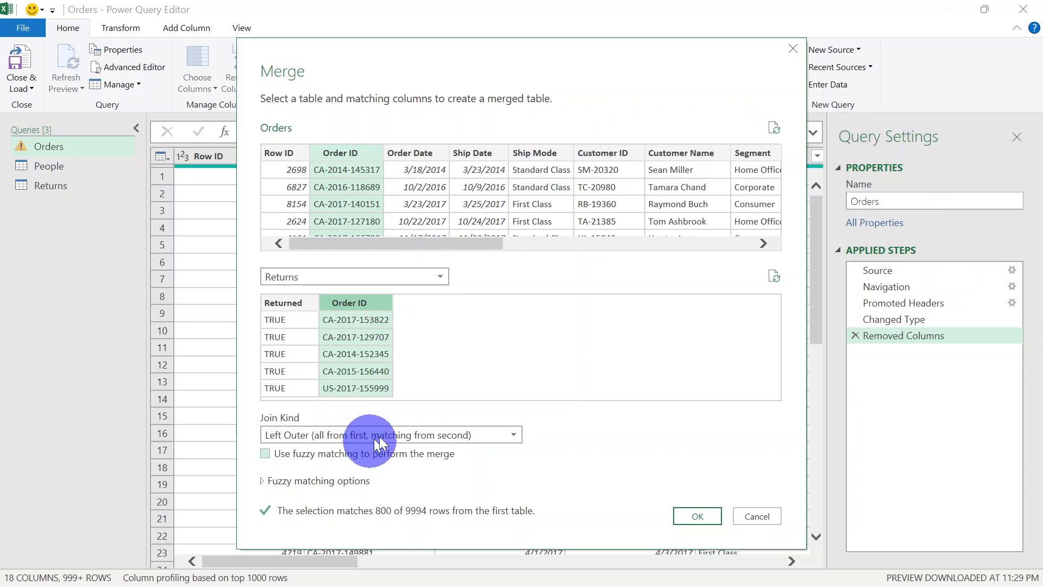
{"action": "left_click", "coordinate": [706, 518]}
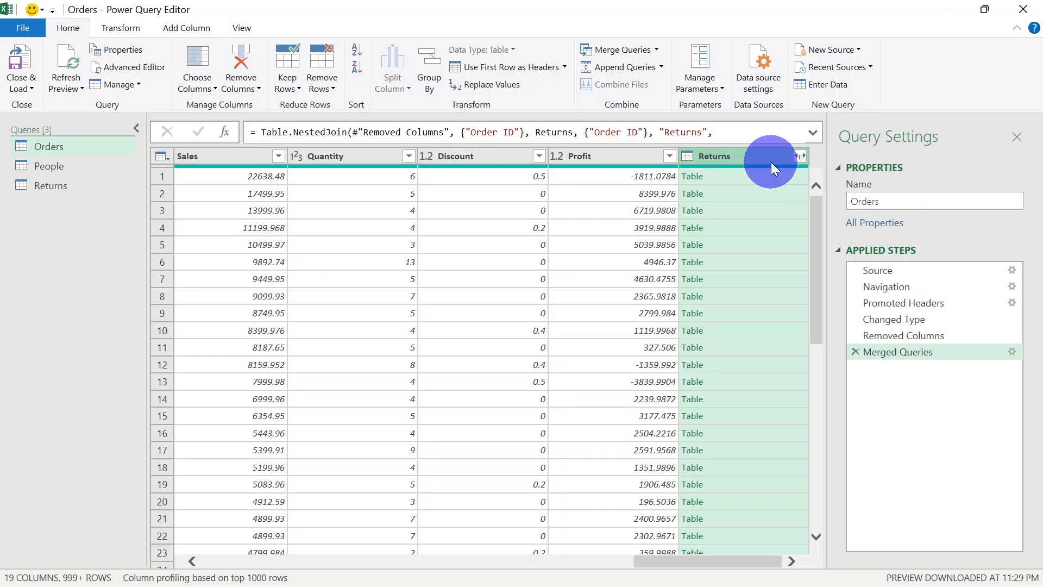
Expand the merged Returns column to only the Returned field, without the original column name as prefix
{"action": "left_click", "coordinate": [801, 155]}
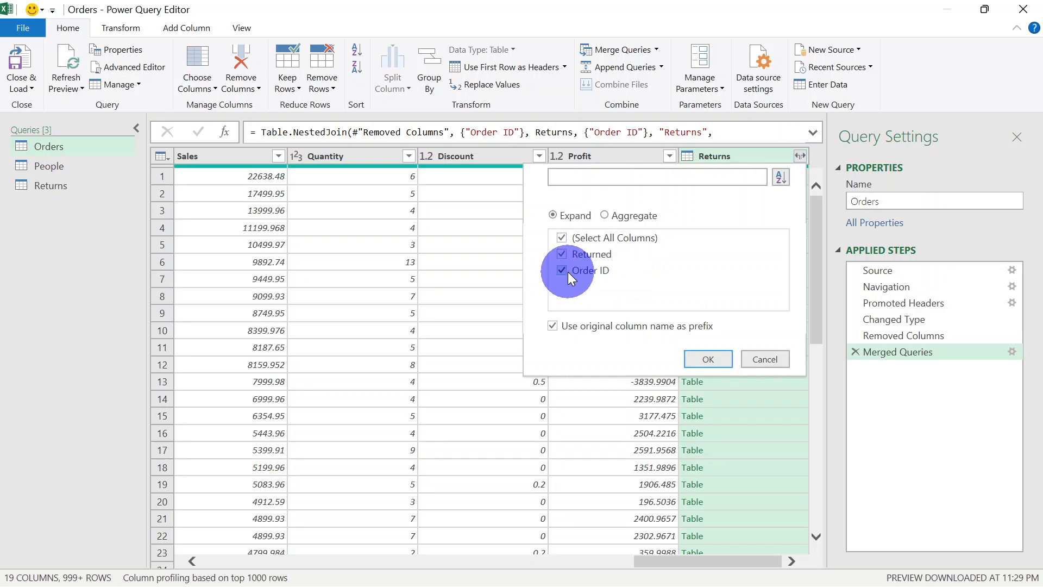
{"action": "left_click", "coordinate": [561, 269]}
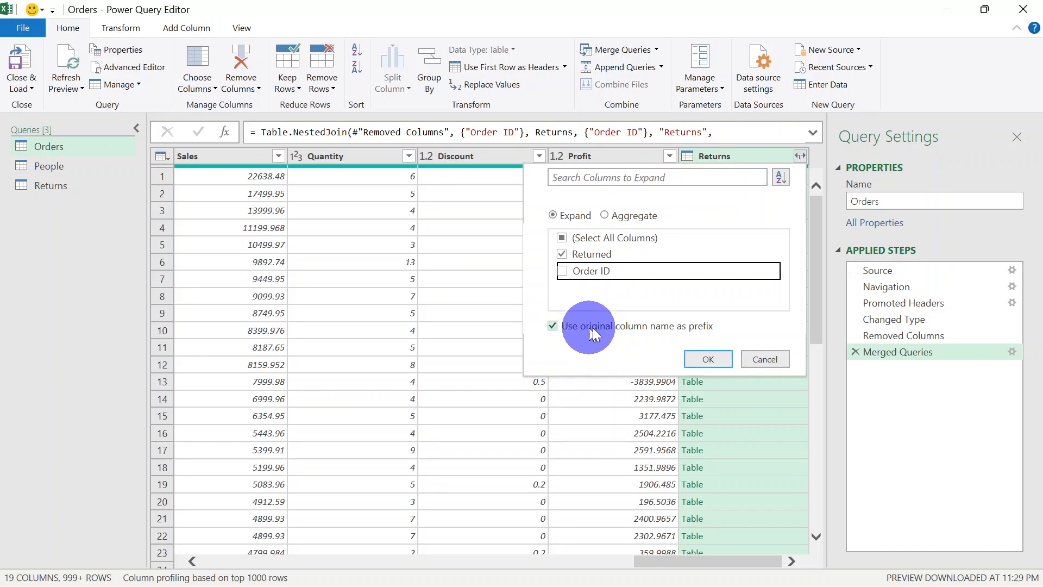
{"action": "left_click", "coordinate": [553, 325]}
{"action": "left_click", "coordinate": [718, 360]}
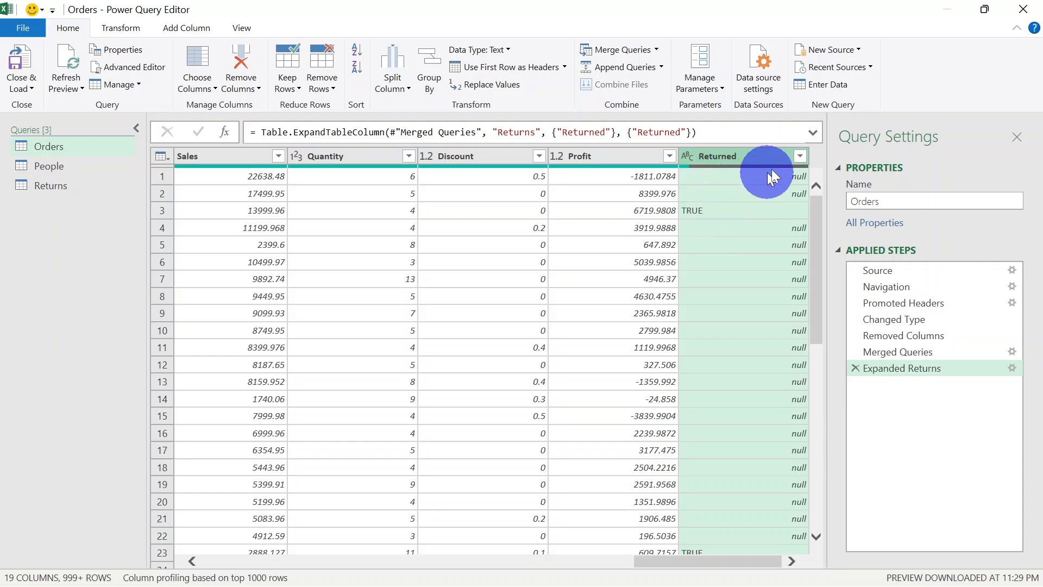
Replace null with FALSE in the Returned column of the Orders query and set the column's data type to True/False
{"action": "left_click", "coordinate": [799, 157]}
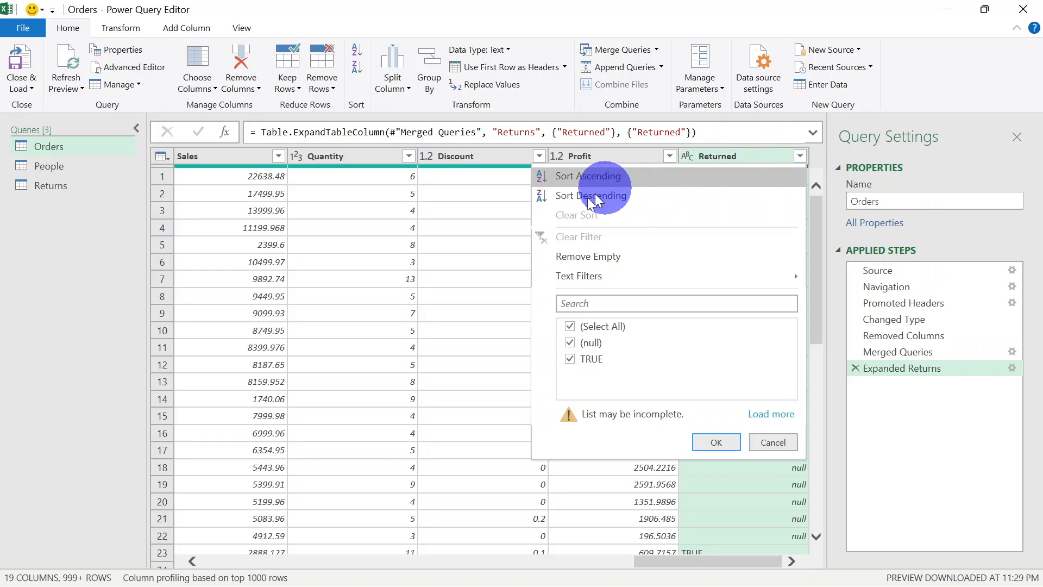
{"action": "left_click", "coordinate": [489, 193]}
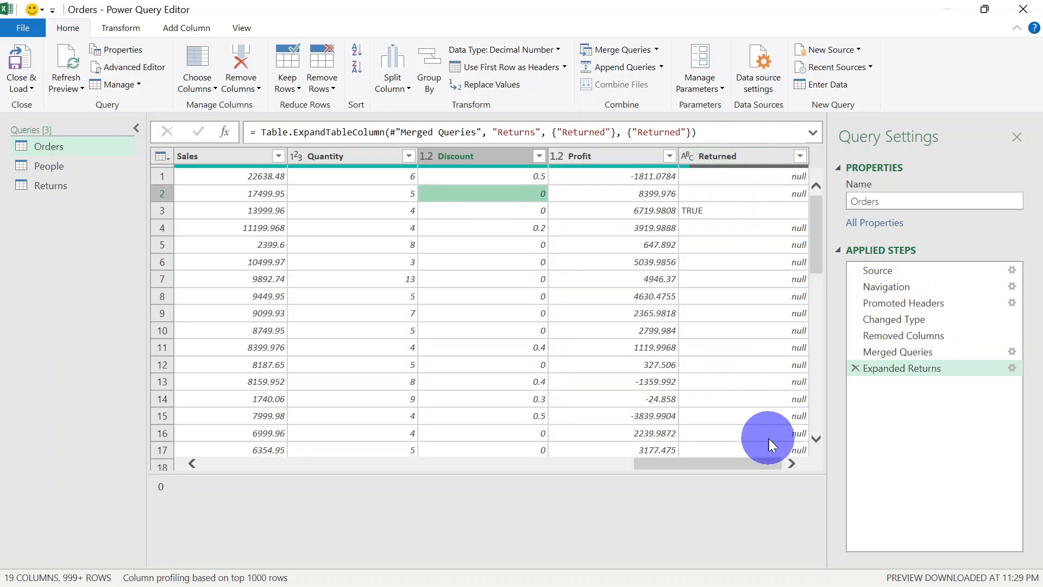
{"action": "left_click", "coordinate": [749, 157]}
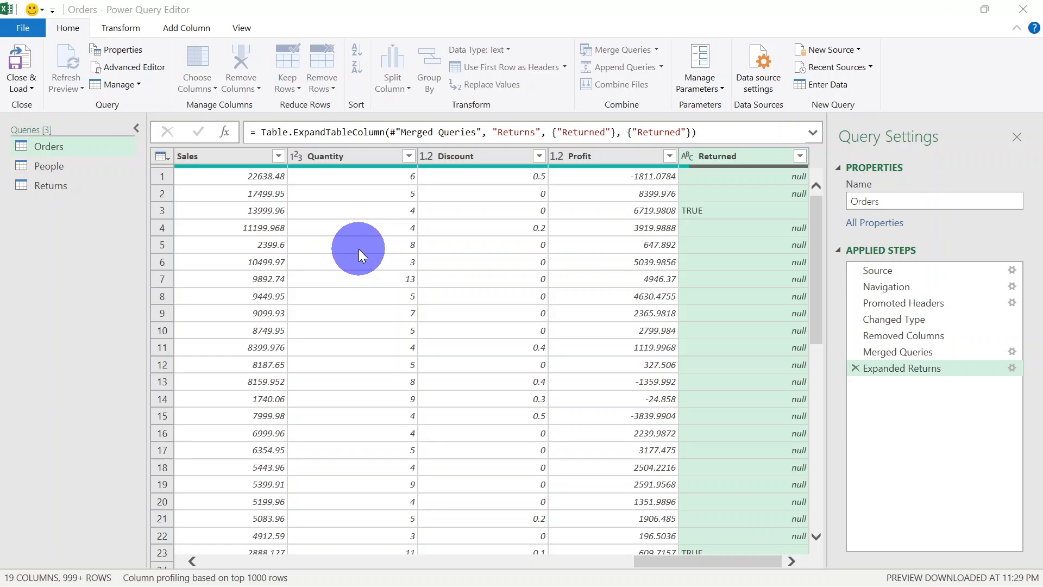
{"action": "type", "text": "NU"}
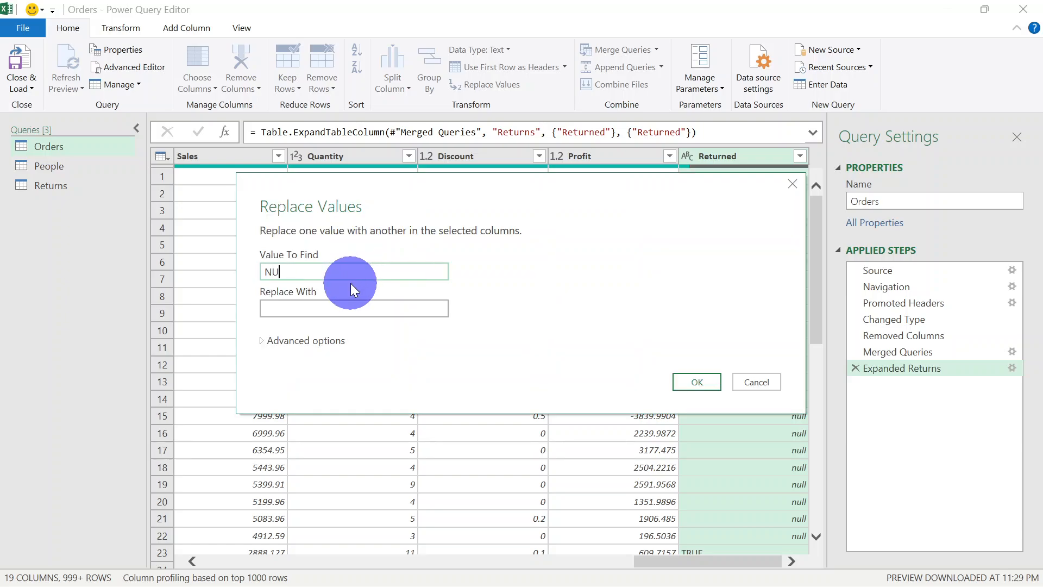
{"action": "key", "text": "BackSpace"}
{"action": "key", "text": "BackSpace"}
{"action": "type", "text": "null"}
{"action": "left_click", "coordinate": [337, 305]}
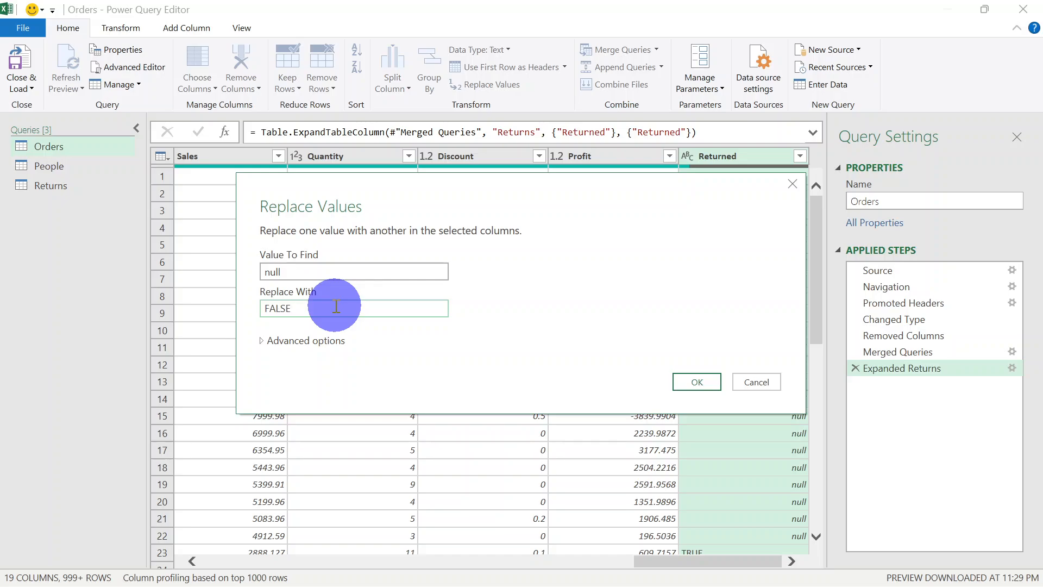
{"action": "left_click", "coordinate": [706, 383]}
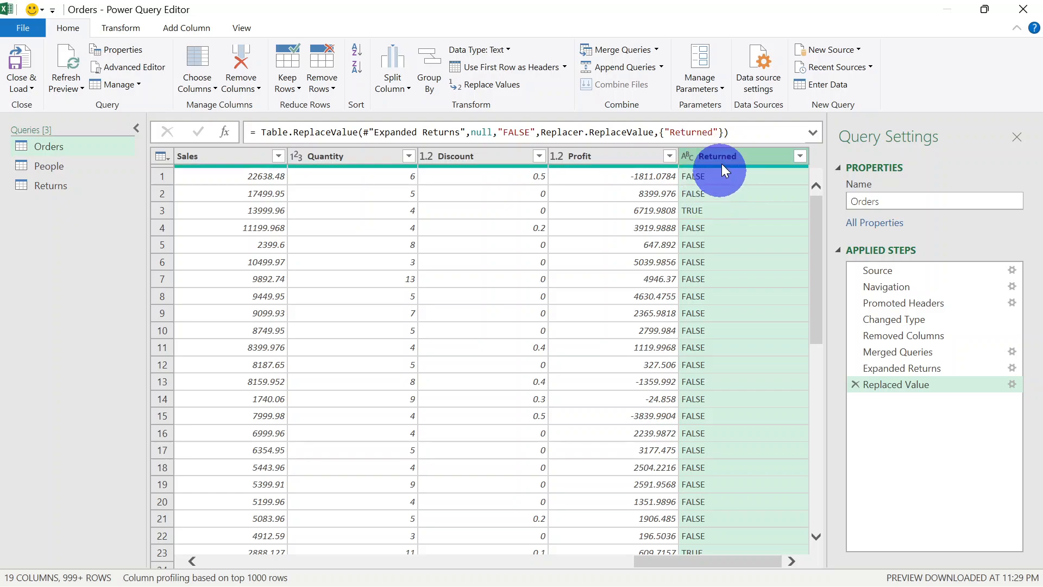
{"action": "left_click", "coordinate": [687, 157]}
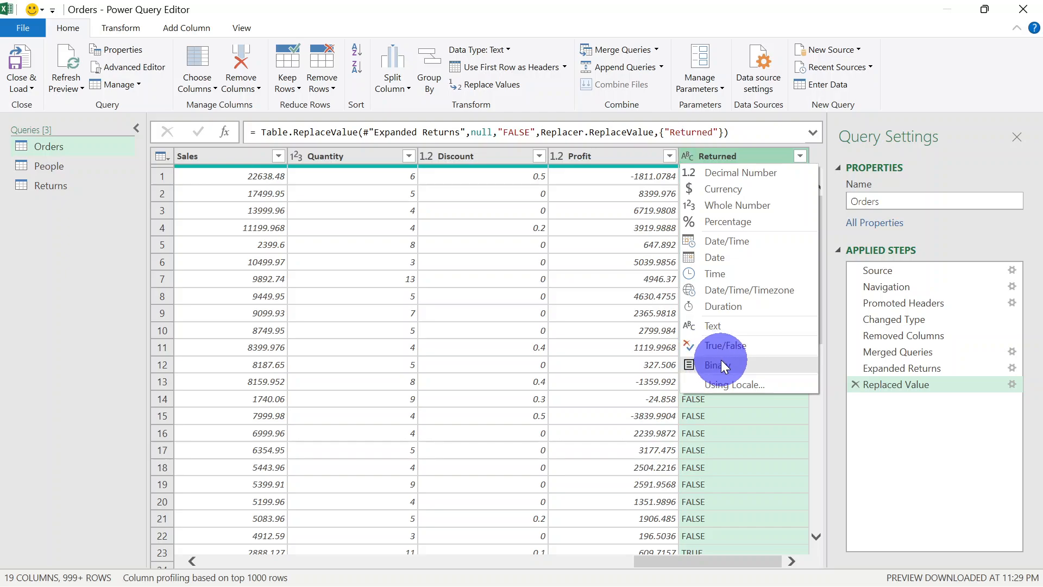
{"action": "left_click", "coordinate": [735, 342]}
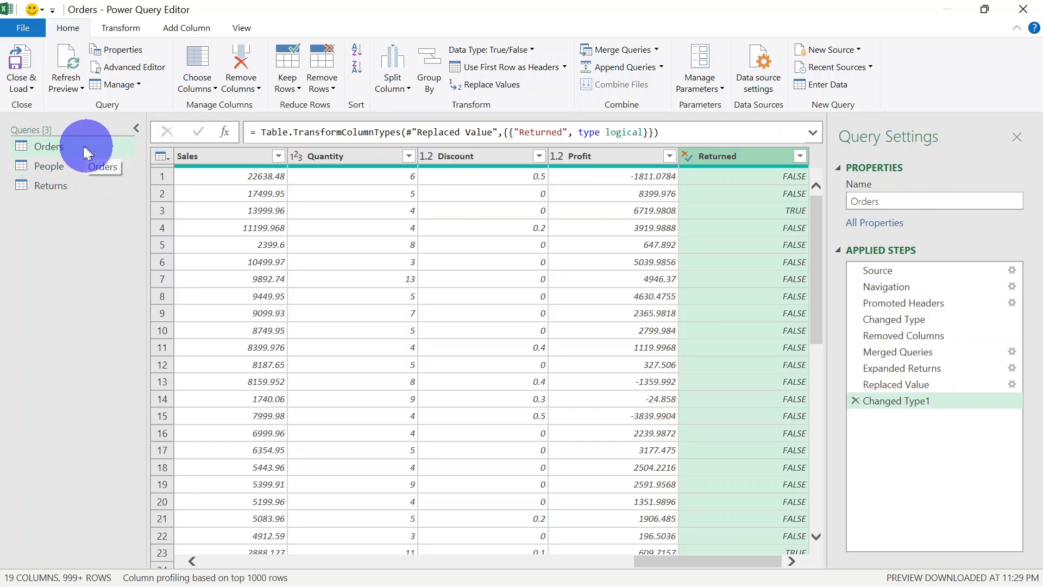
Merge the People query into Orders, matching on Region with a Left Outer join
{"action": "left_click", "coordinate": [657, 51]}
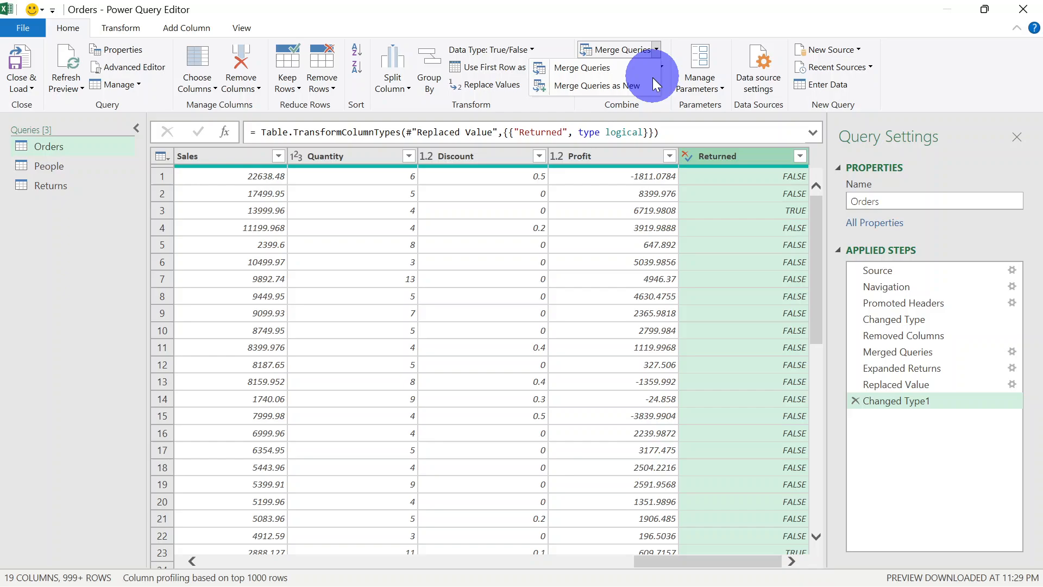
{"action": "left_click", "coordinate": [622, 68]}
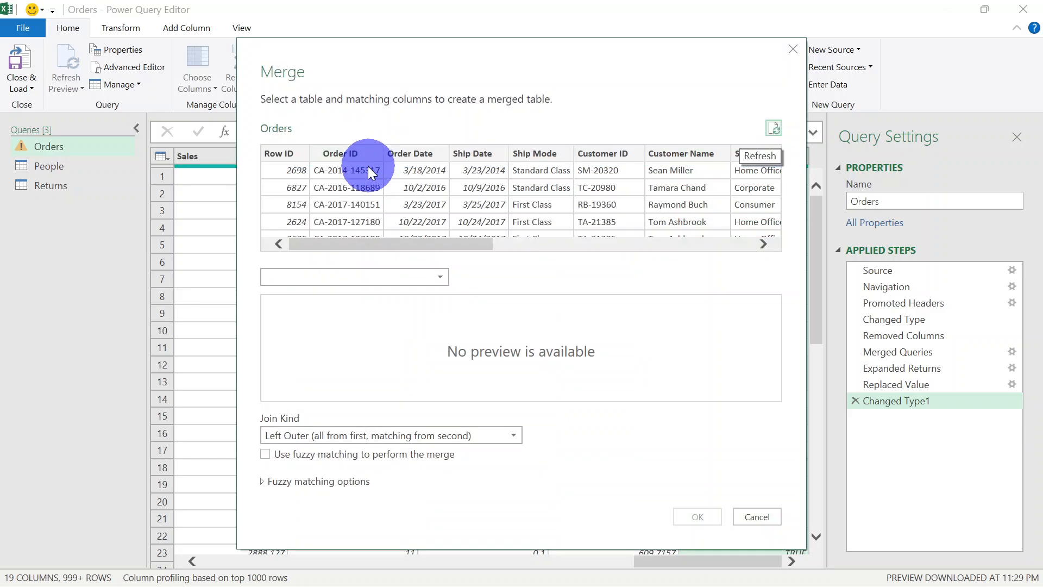
{"action": "left_click", "coordinate": [419, 279]}
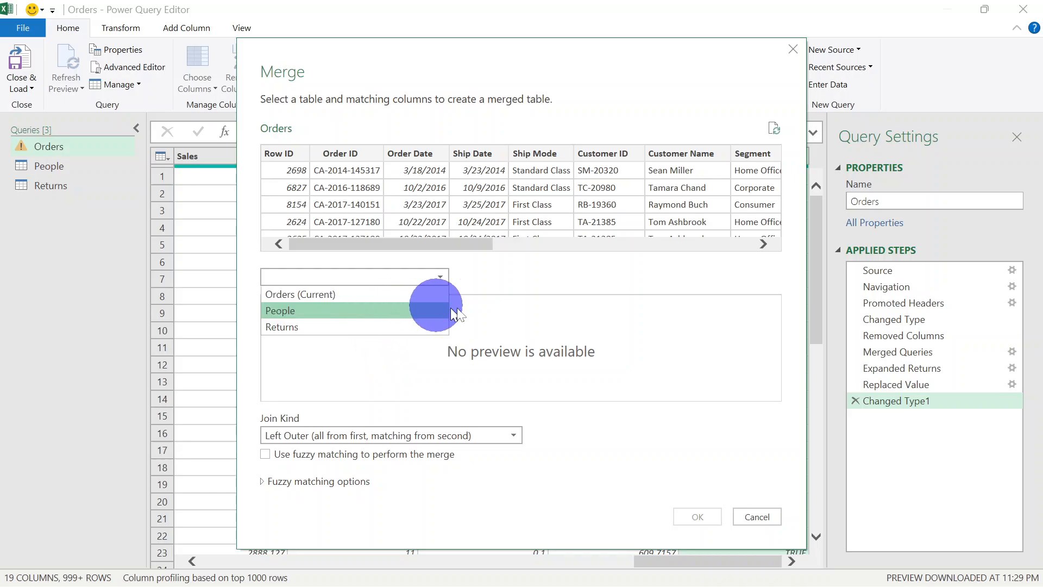
{"action": "left_click", "coordinate": [386, 310]}
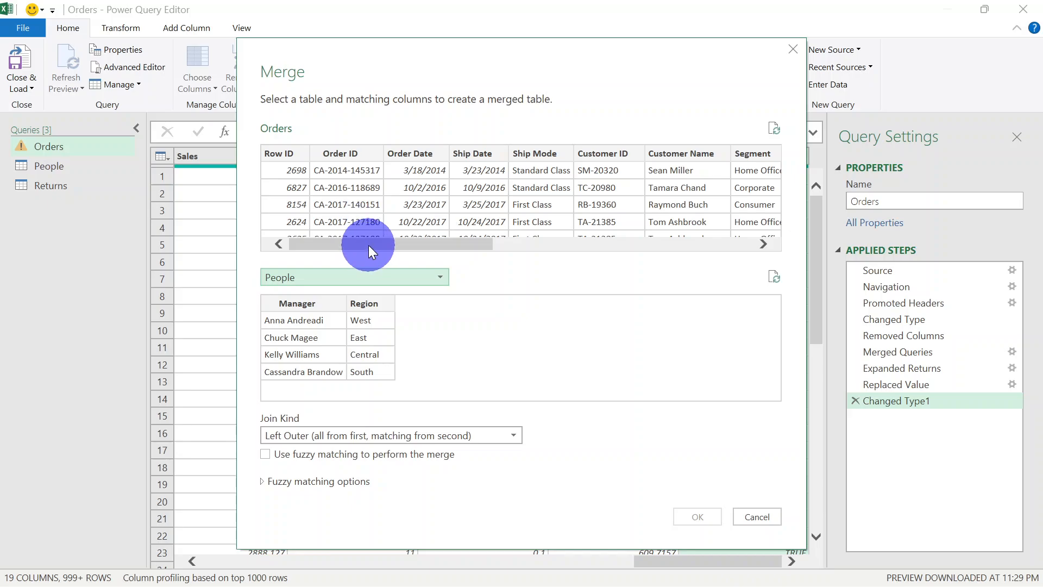
{"action": "left_click_drag", "start_coordinate": [368, 239], "coordinate": [576, 241]}
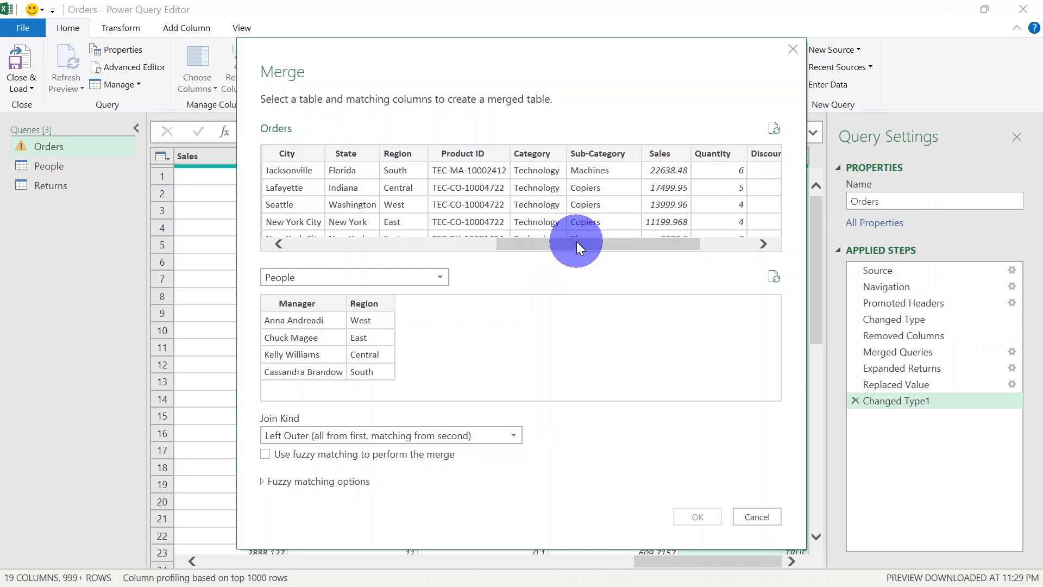
{"action": "left_click", "coordinate": [404, 155]}
{"action": "left_click", "coordinate": [369, 308]}
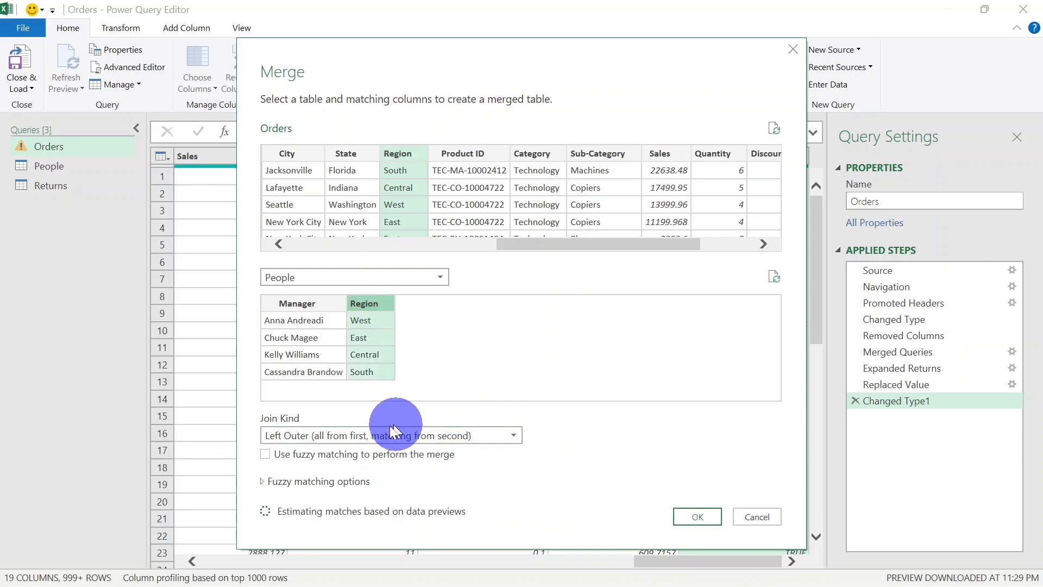
{"action": "left_click", "coordinate": [699, 515]}
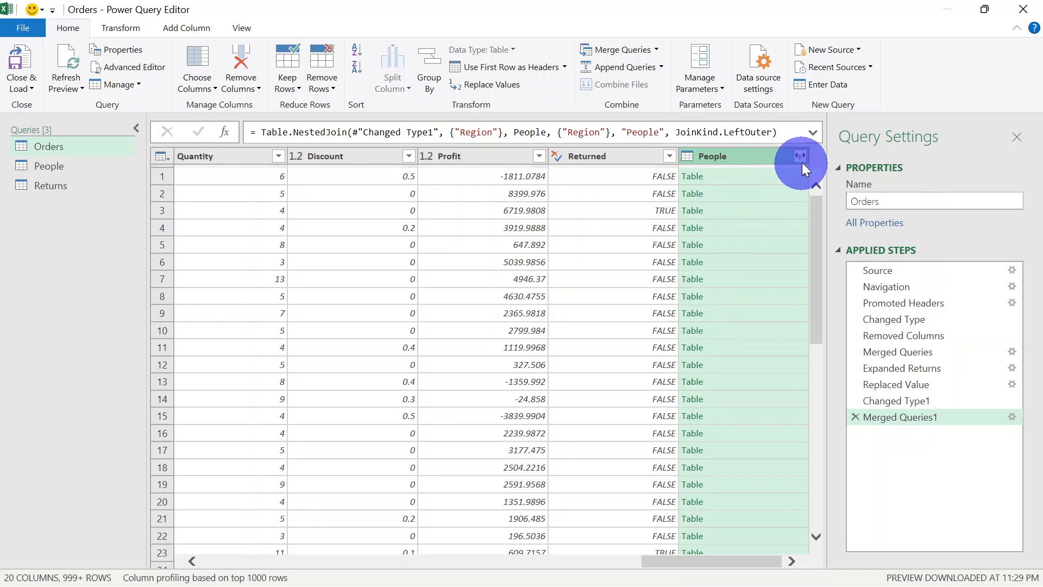
Expand the merged People column to only the Manager field, without a column name prefix
{"action": "left_click", "coordinate": [798, 157]}
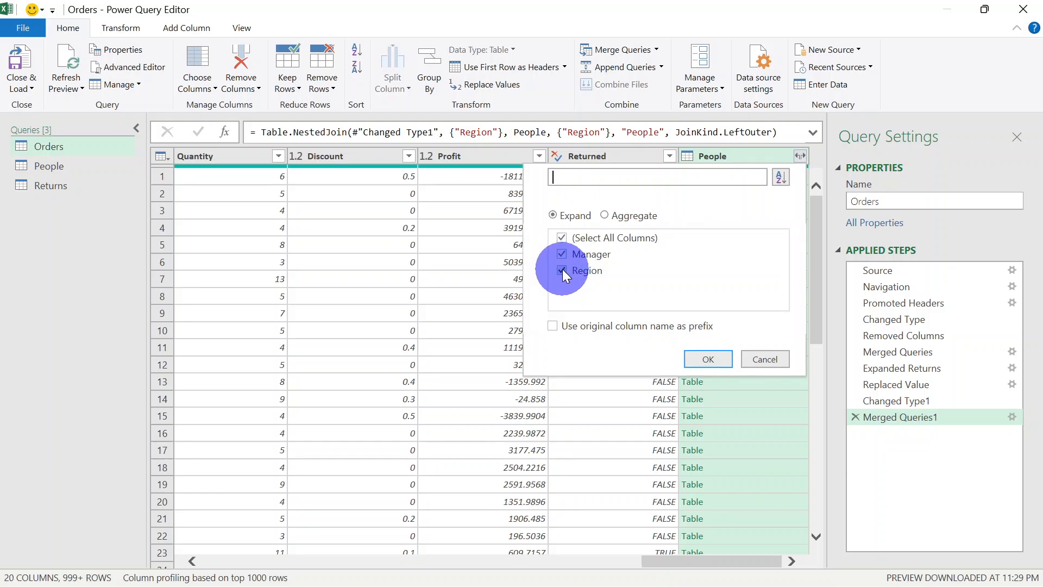
{"action": "left_click", "coordinate": [562, 269]}
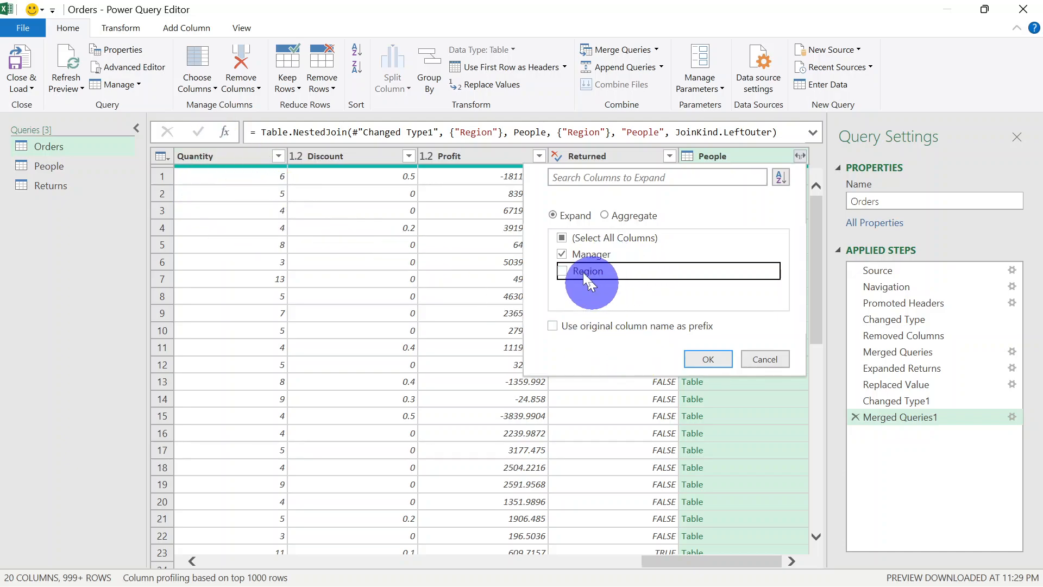
{"action": "left_click", "coordinate": [714, 362]}
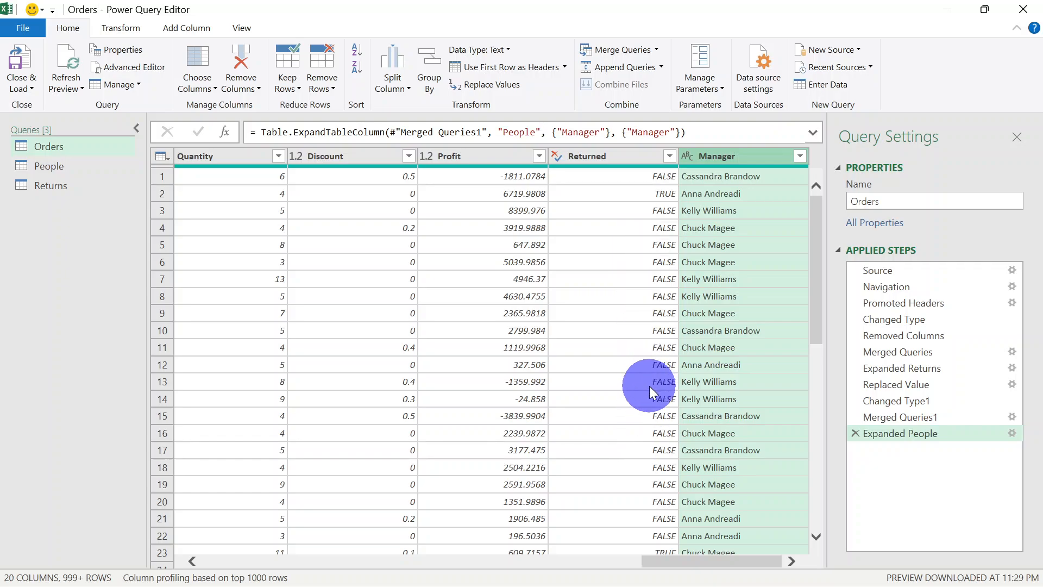
Look over the merged Orders columns and close and load all the queries into the workbook
{"action": "left_click_drag", "start_coordinate": [663, 560], "coordinate": [119, 530]}
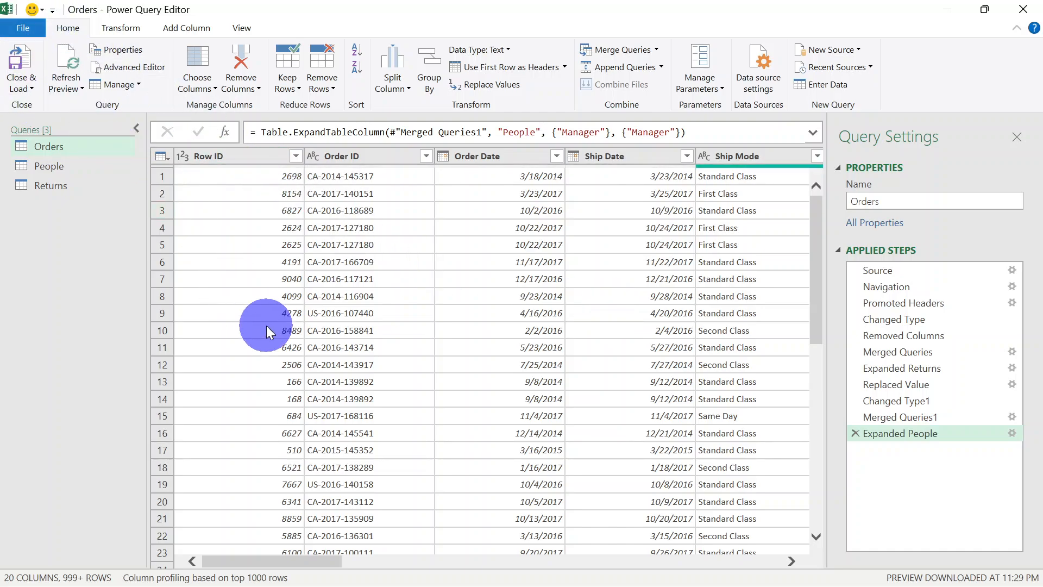
{"action": "left_click_drag", "start_coordinate": [304, 557], "coordinate": [253, 396]}
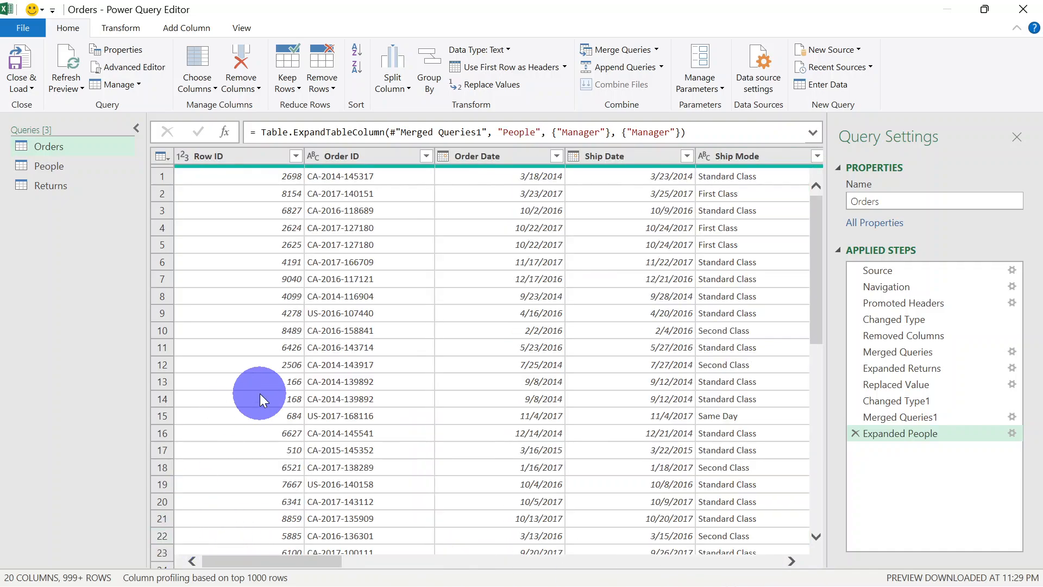
{"action": "left_click", "coordinate": [28, 83]}
{"action": "left_click", "coordinate": [28, 83]}
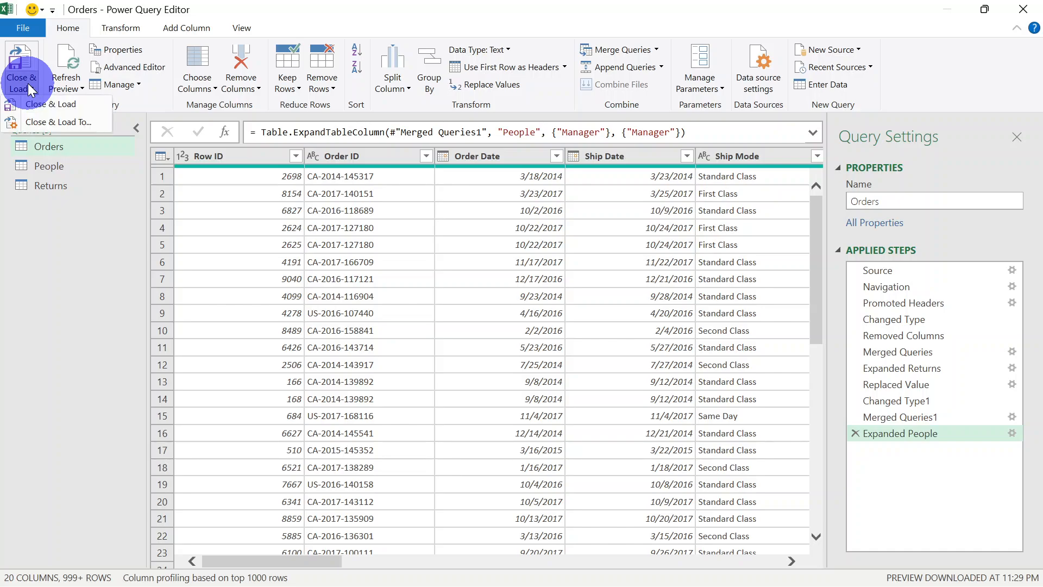
{"action": "left_click", "coordinate": [53, 104]}
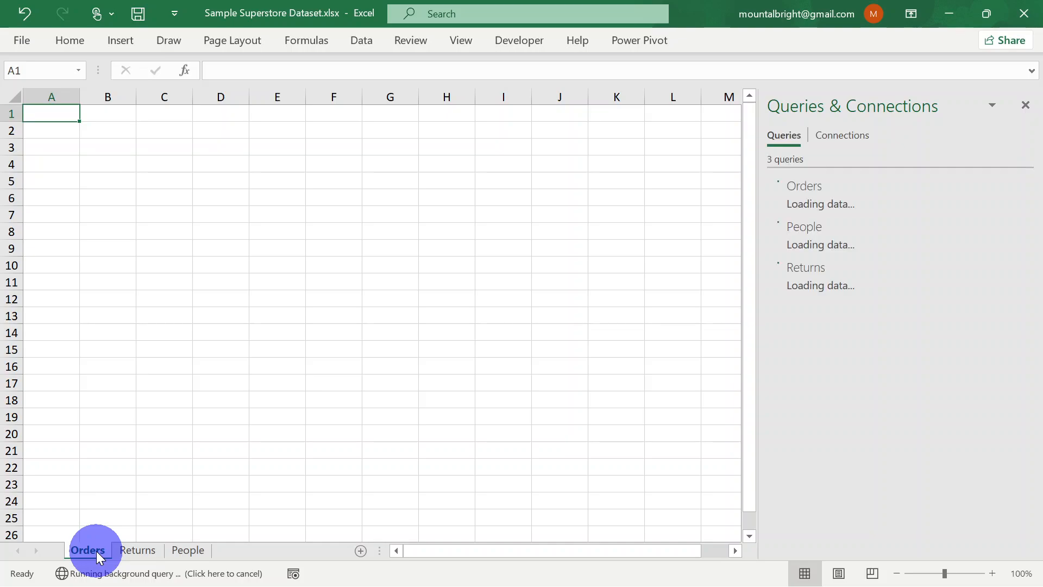
Hide the original Orders, Returns and People source sheets in the workbook
{"action": "left_click", "coordinate": [288, 509]}
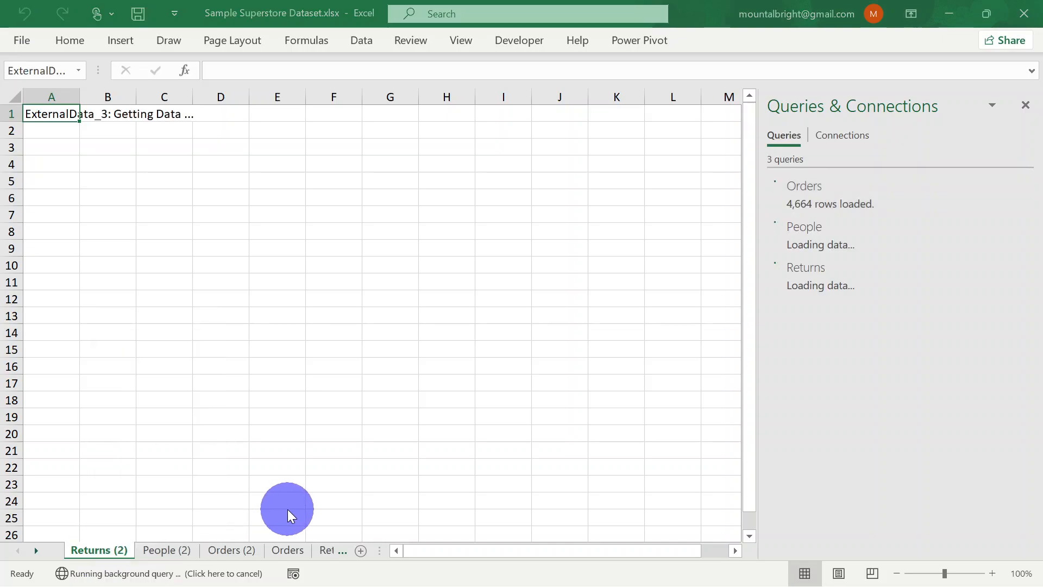
{"action": "left_click", "coordinate": [283, 551]}
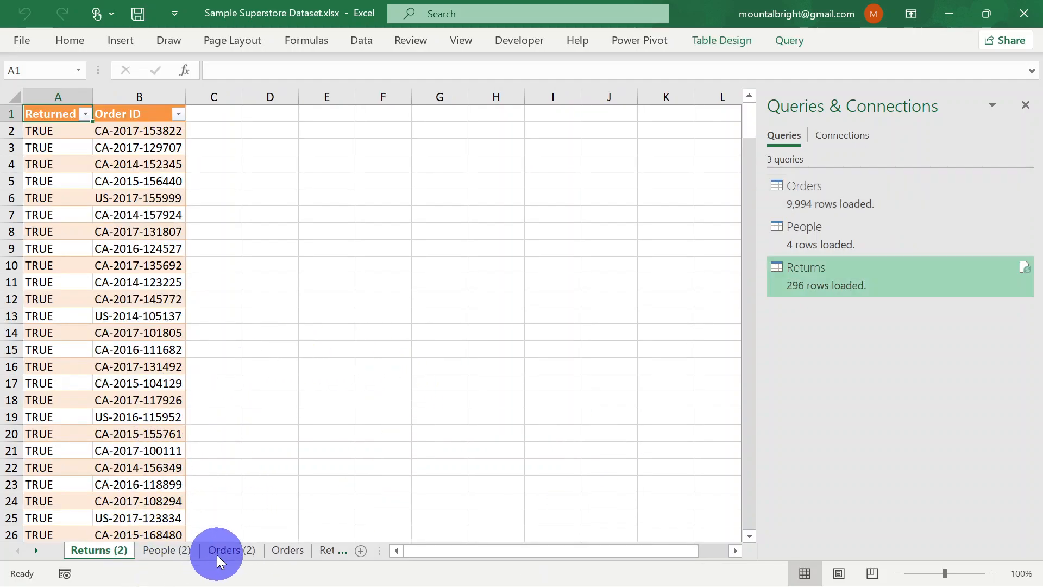
{"action": "left_click", "coordinate": [285, 546]}
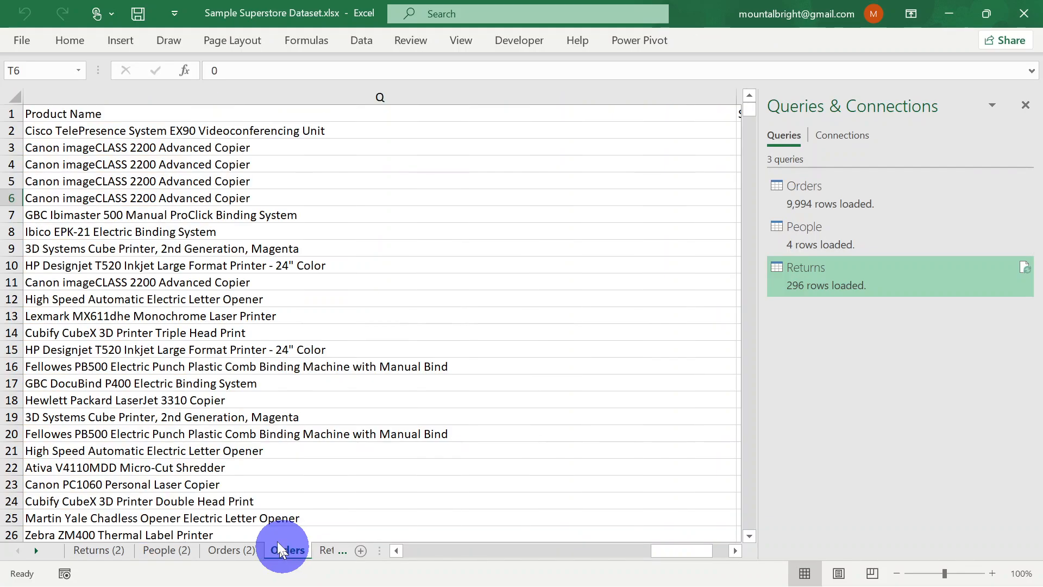
{"action": "left_click", "coordinate": [329, 550]}
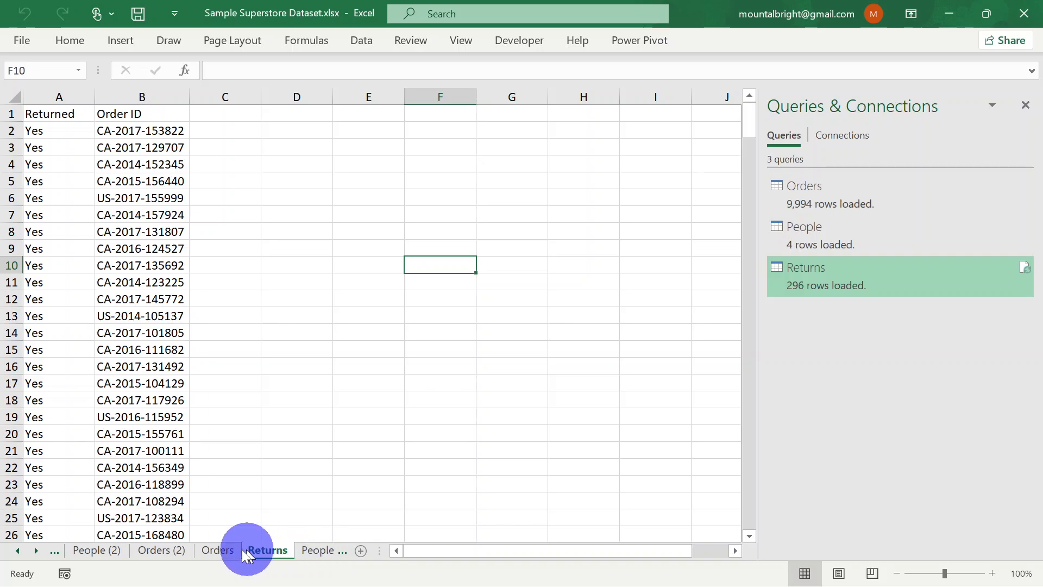
{"action": "left_click", "coordinate": [216, 551]}
{"action": "right_click", "coordinate": [217, 551]}
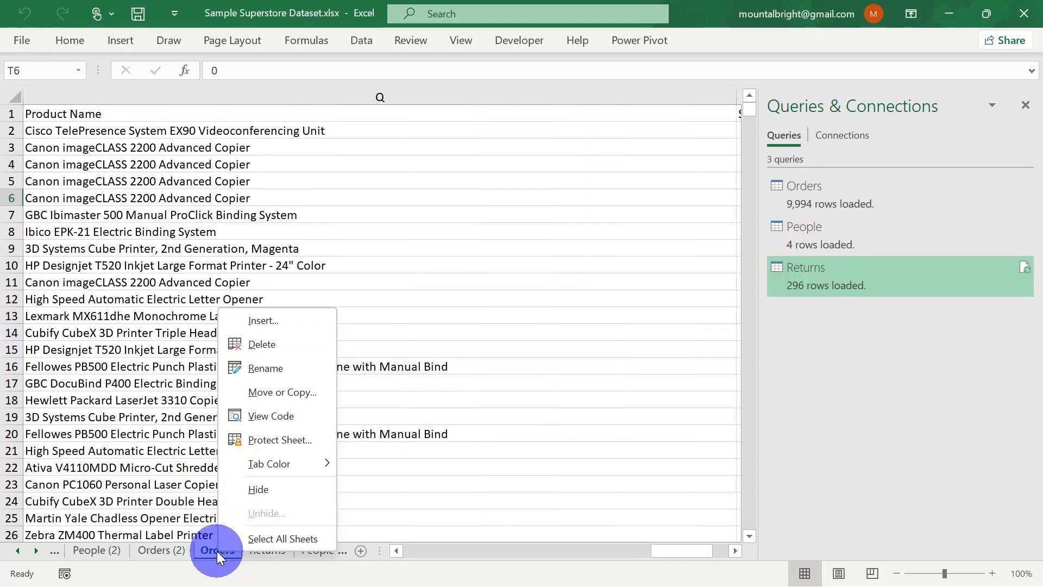
{"action": "left_click", "coordinate": [256, 493]}
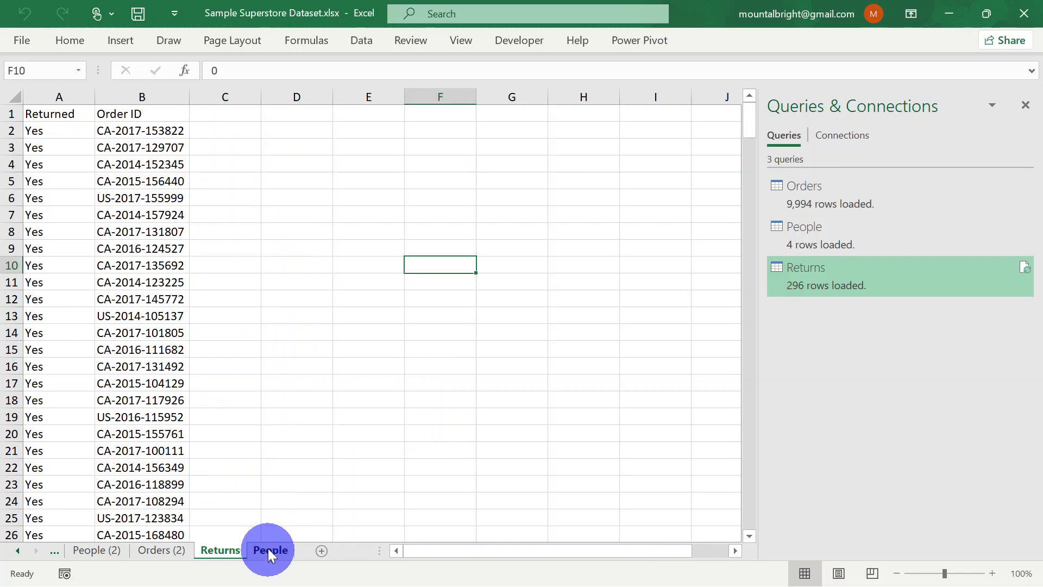
{"action": "right_click", "coordinate": [227, 550]}
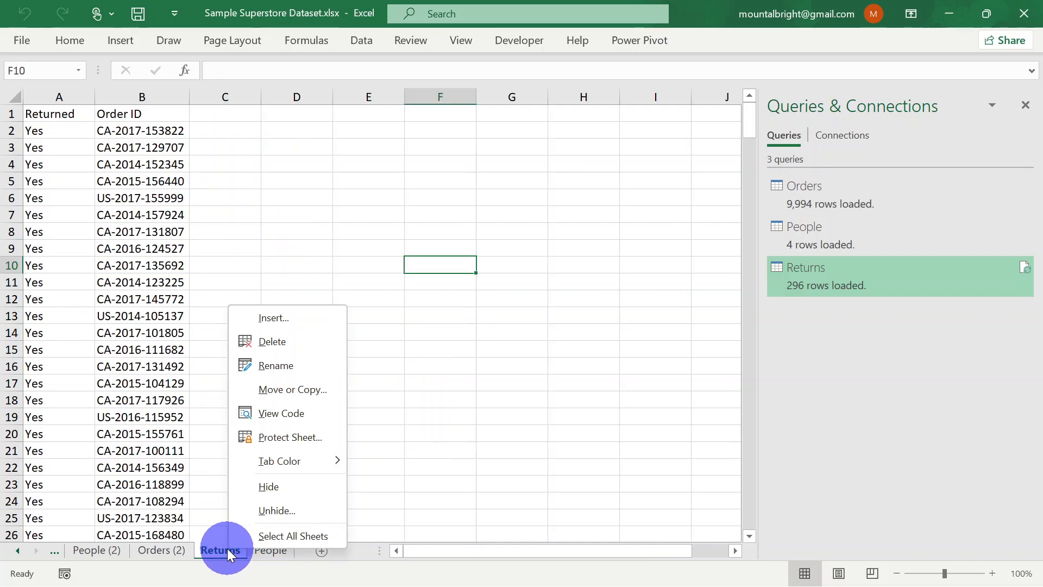
{"action": "left_click", "coordinate": [263, 493]}
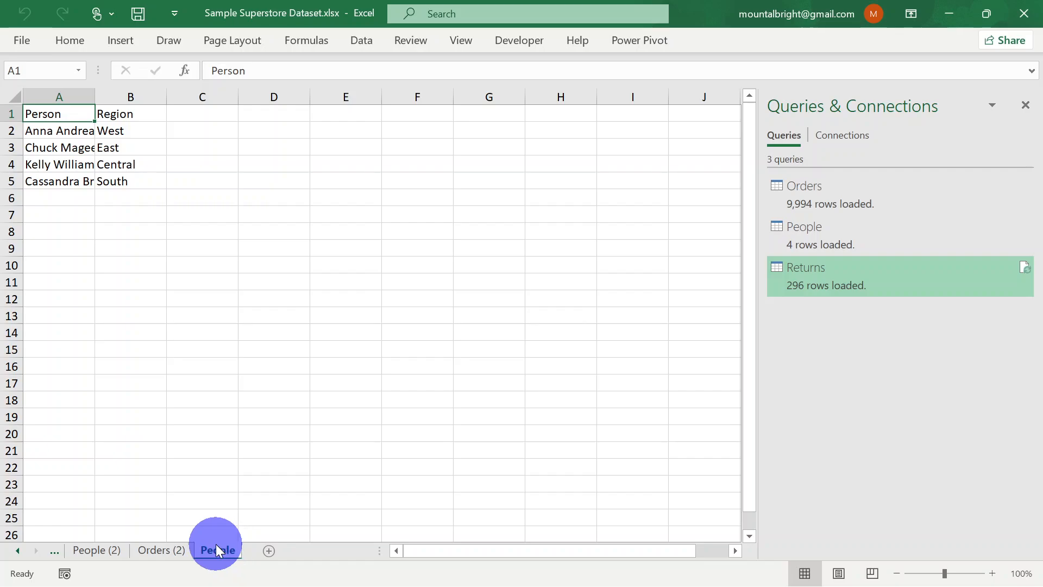
{"action": "right_click", "coordinate": [216, 545]}
{"action": "left_click", "coordinate": [256, 481]}
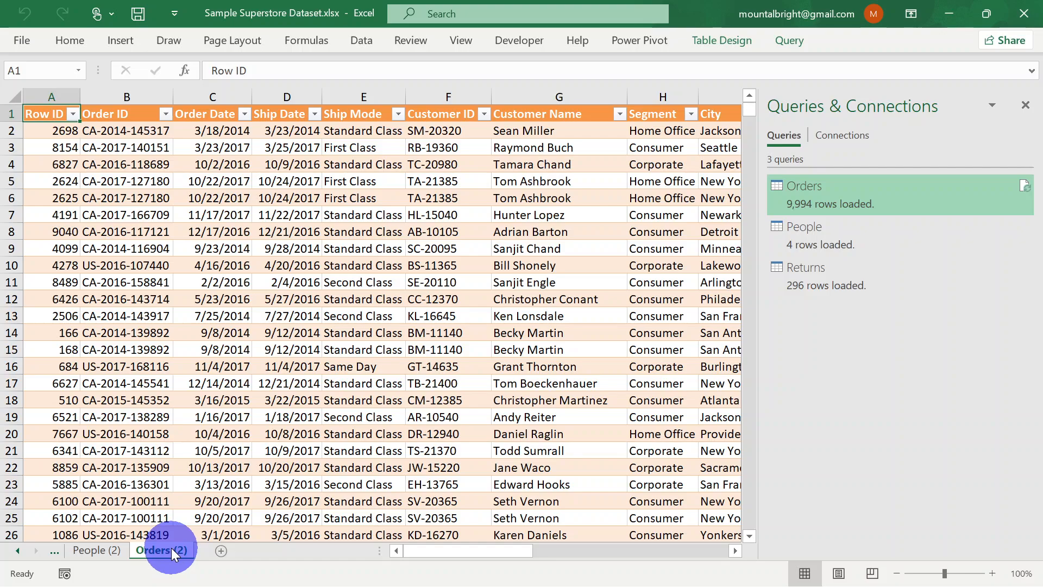
Hide the Returns (2) and People (2) sheets in the workbook
{"action": "left_click", "coordinate": [55, 551]}
{"action": "left_click", "coordinate": [62, 550]}
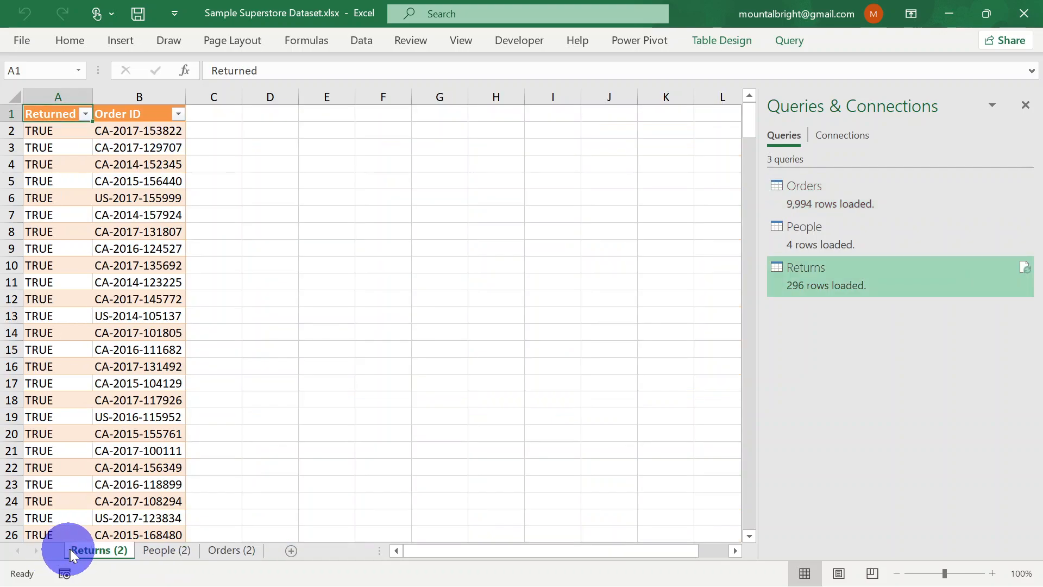
{"action": "right_click", "coordinate": [99, 546]}
{"action": "left_click", "coordinate": [153, 487]}
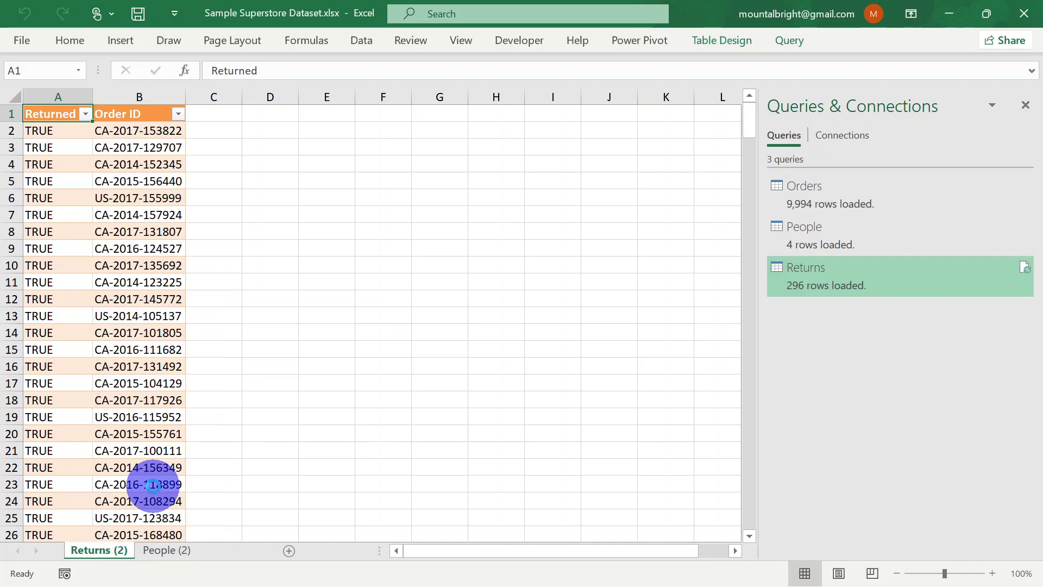
{"action": "right_click", "coordinate": [87, 553]}
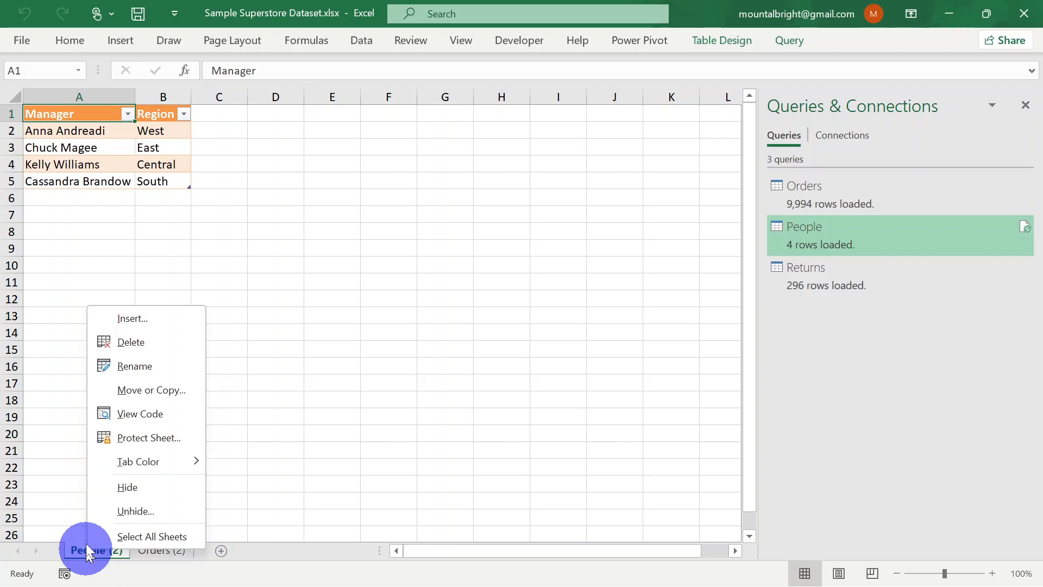
{"action": "left_click", "coordinate": [123, 486]}
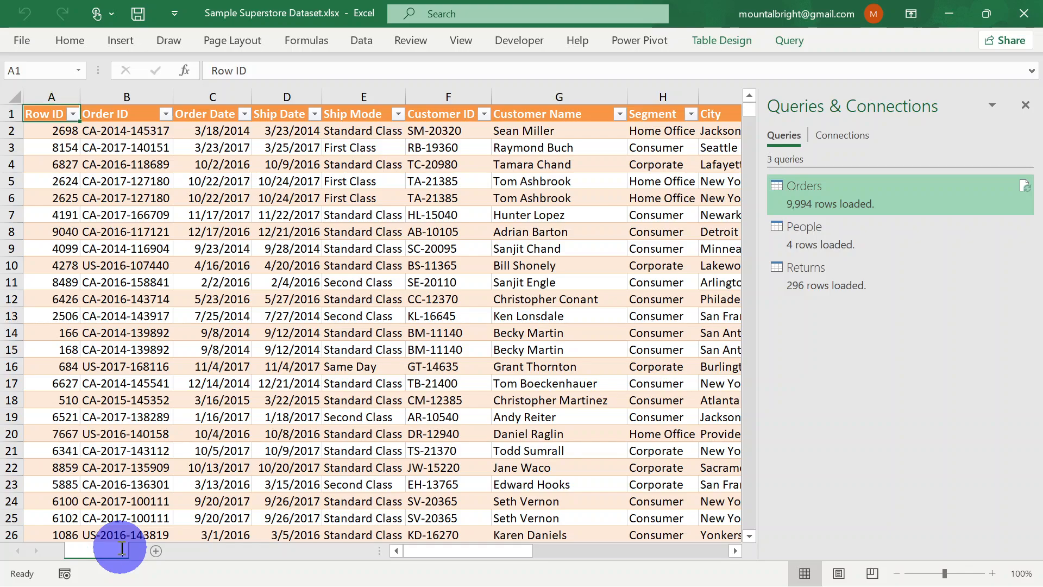
Rename the Orders (2) sheet as Data Source
{"action": "double_click", "coordinate": [121, 547]}
{"action": "type", "text": "Data"}
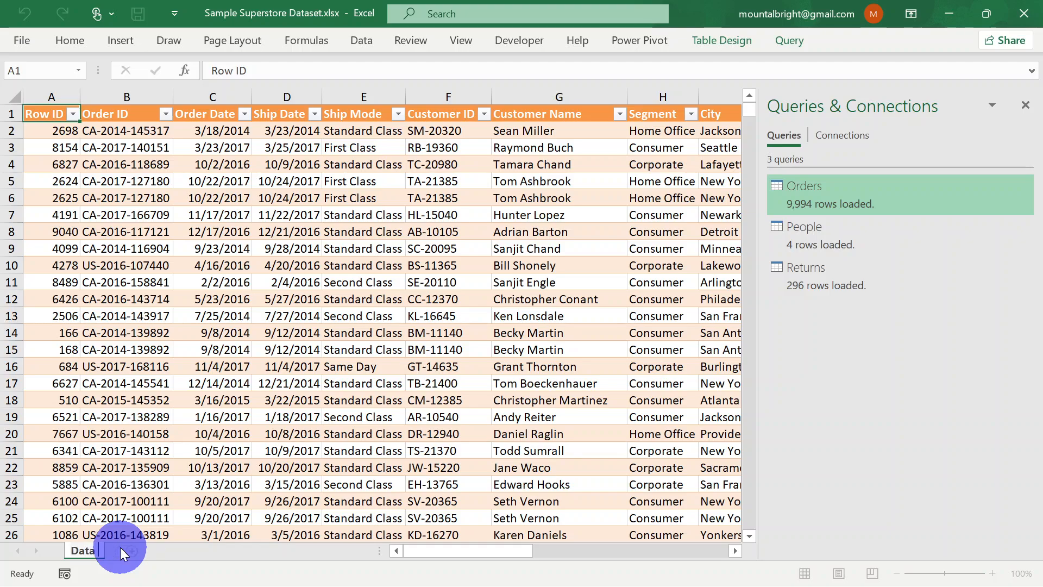
{"action": "type", "text": " Source"}
{"action": "left_click", "coordinate": [204, 551]}
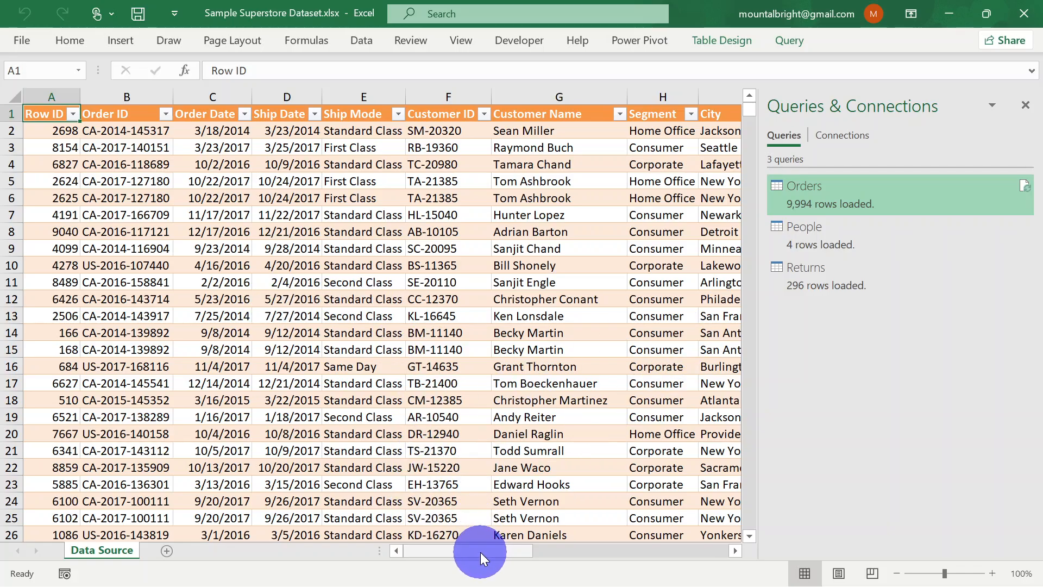
Close the Queries & Connections pane and filter the Returned column to show only FALSE rows
{"action": "left_click_drag", "start_coordinate": [480, 551], "coordinate": [503, 532]}
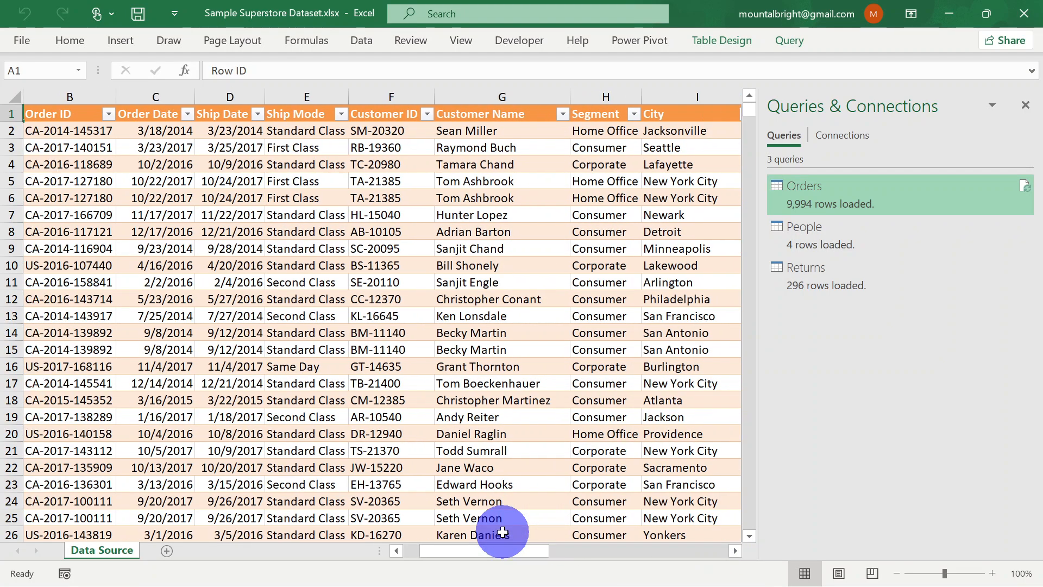
{"action": "left_click", "coordinate": [1025, 105]}
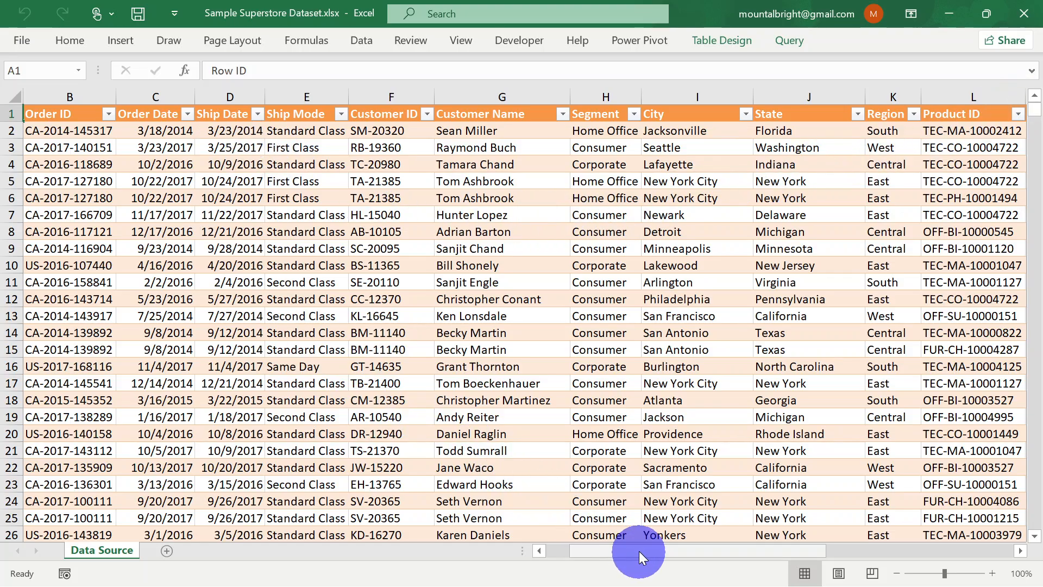
{"action": "left_click_drag", "start_coordinate": [641, 543], "coordinate": [973, 538]}
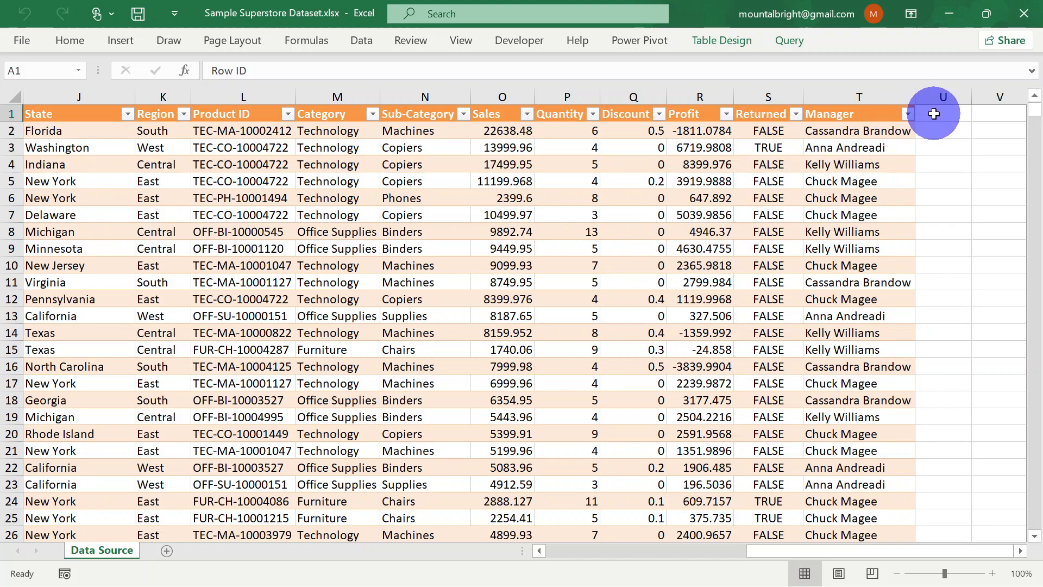
{"action": "left_click", "coordinate": [796, 115]}
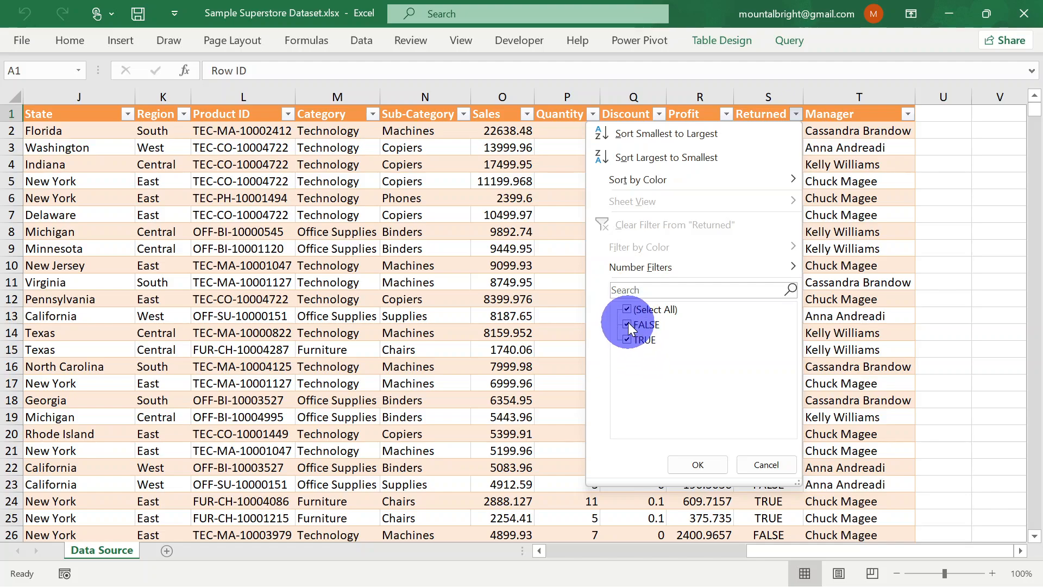
{"action": "left_click", "coordinate": [628, 341]}
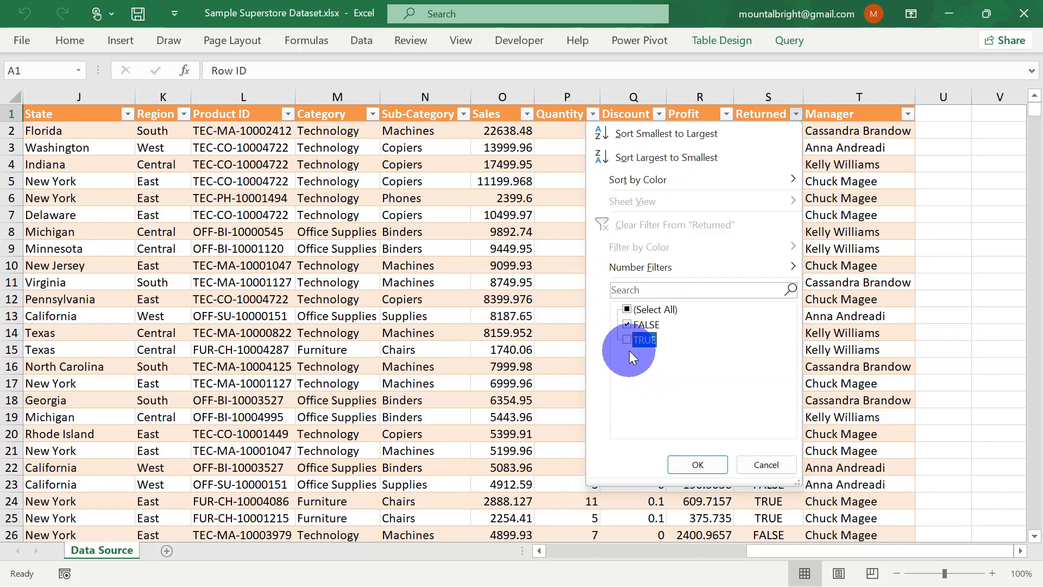
{"action": "left_click", "coordinate": [697, 467]}
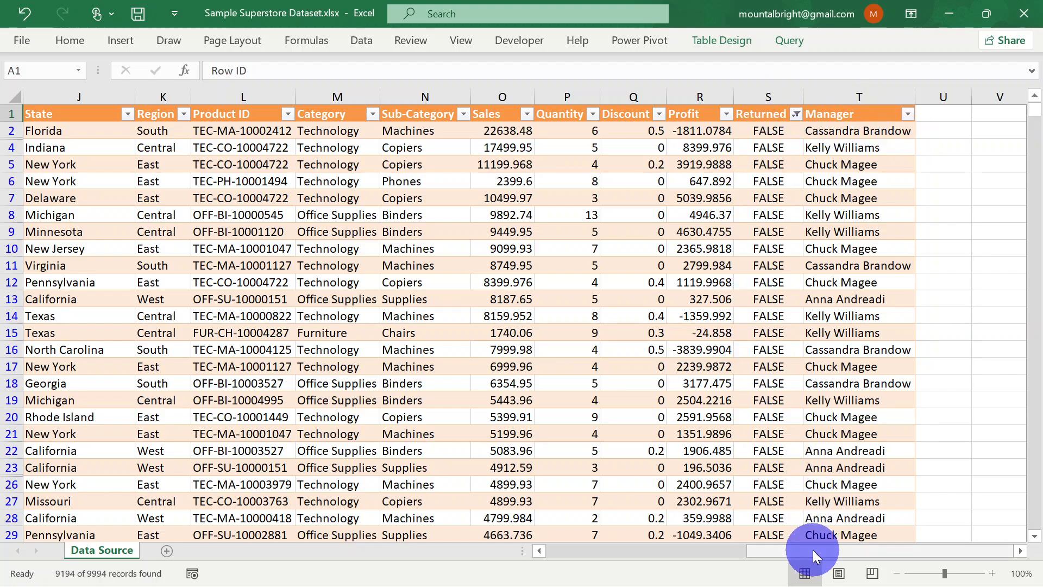
{"action": "left_click_drag", "start_coordinate": [812, 550], "coordinate": [517, 543]}
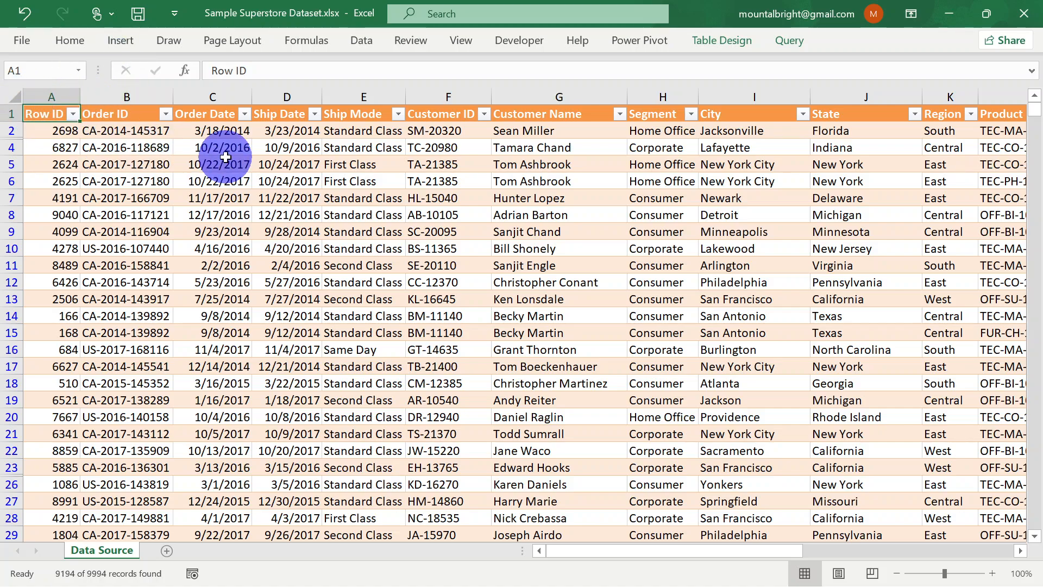
{"action": "left_click", "coordinate": [166, 552]}
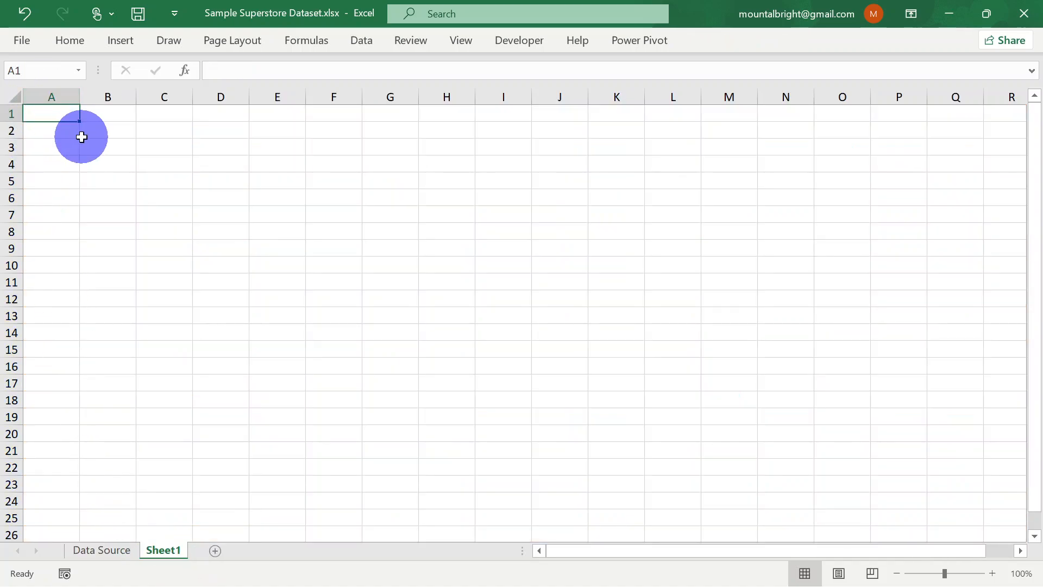
{"action": "left_click", "coordinate": [112, 43]}
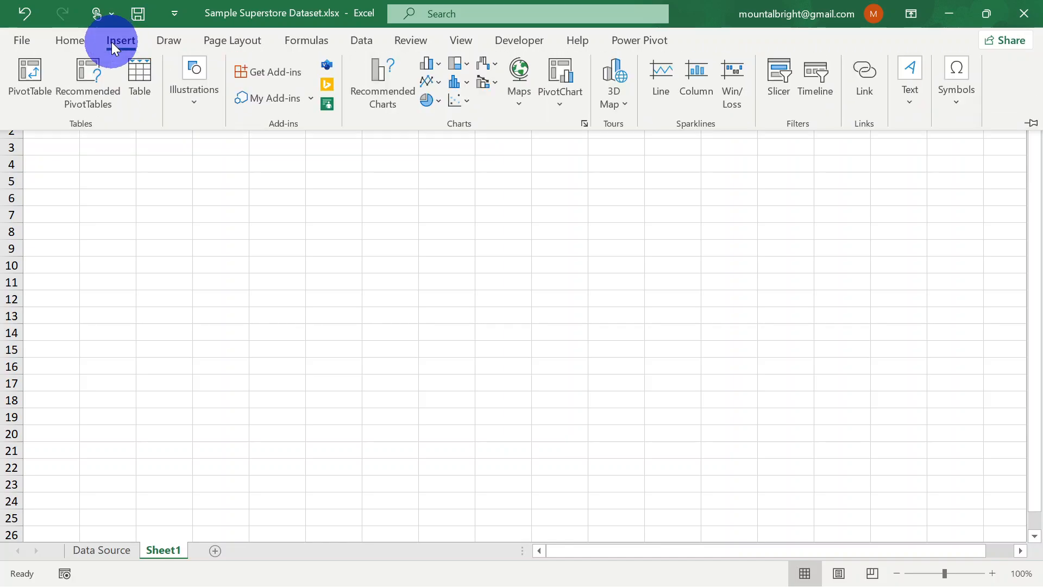
{"action": "left_click", "coordinate": [27, 80]}
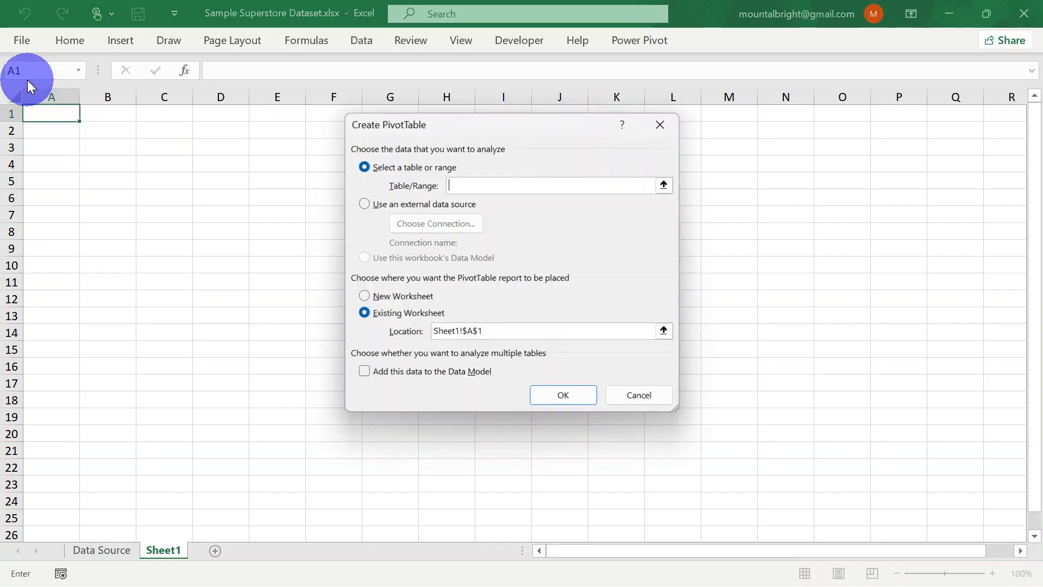
{"action": "left_click", "coordinate": [465, 185]}
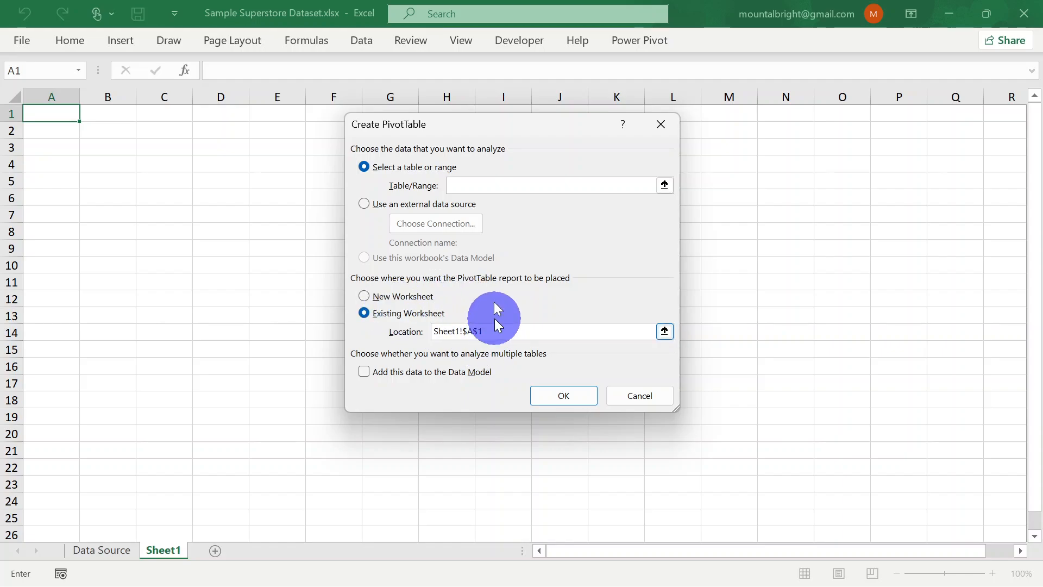
{"action": "left_click", "coordinate": [661, 126]}
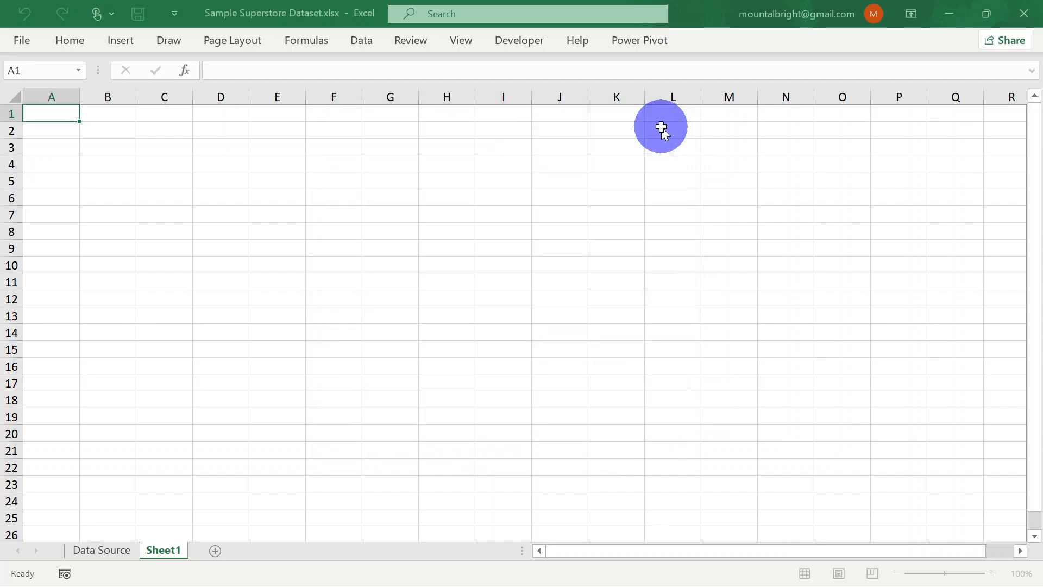
{"action": "double_click", "coordinate": [165, 544]}
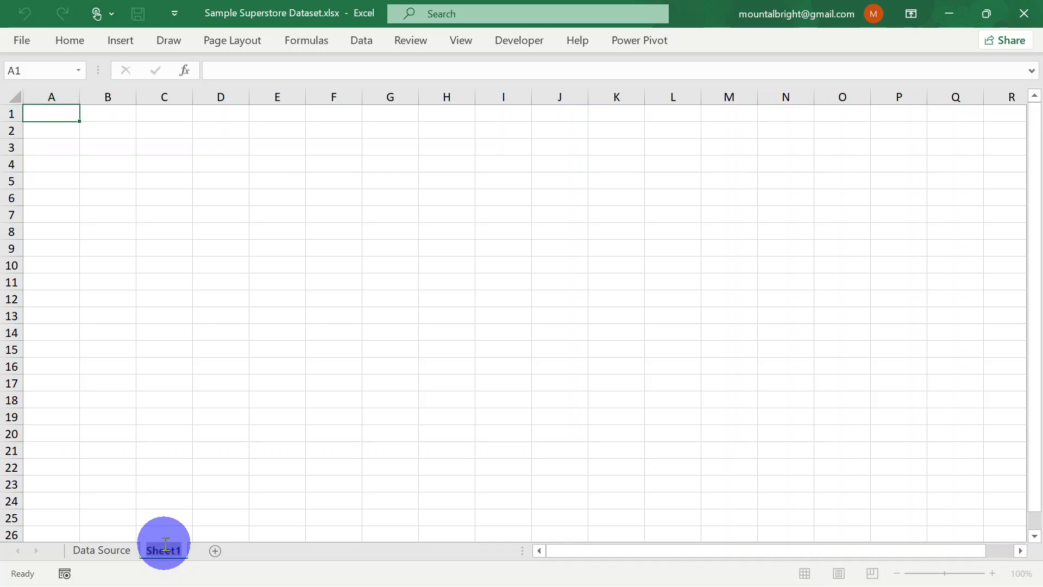
{"action": "left_click", "coordinate": [239, 517]}
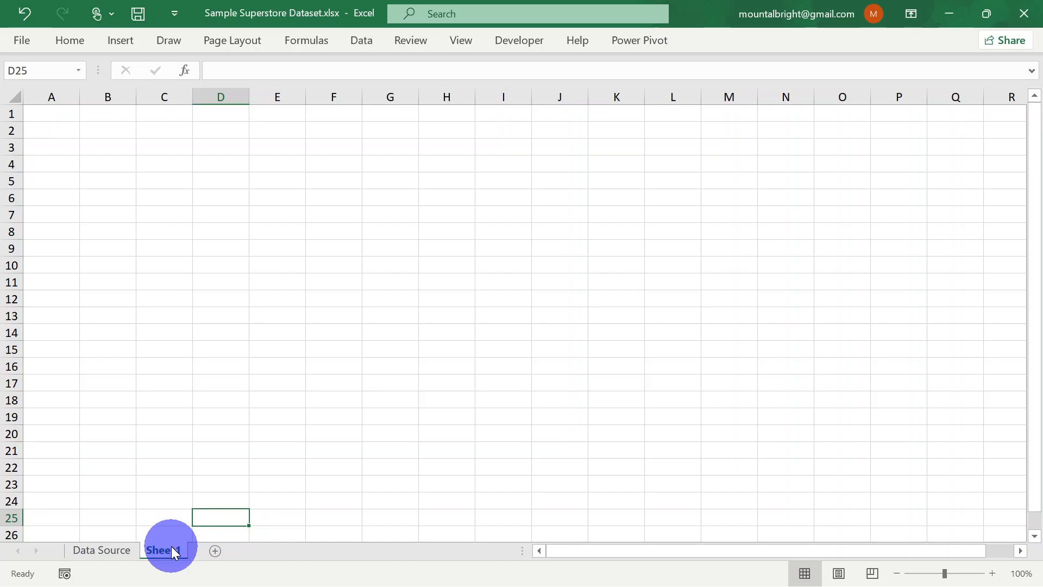
{"action": "right_click", "coordinate": [173, 551]}
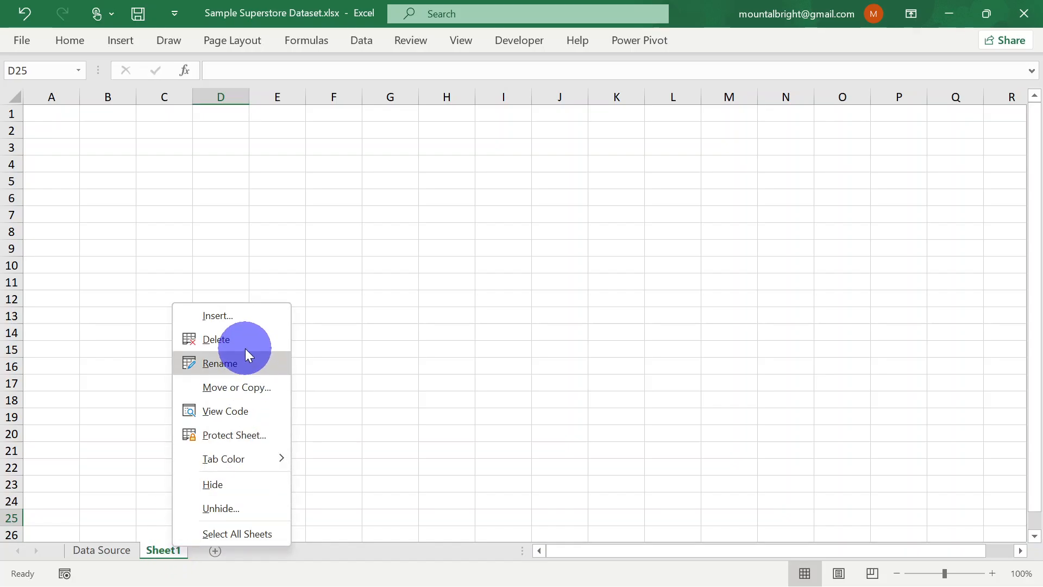
{"action": "left_click", "coordinate": [235, 336]}
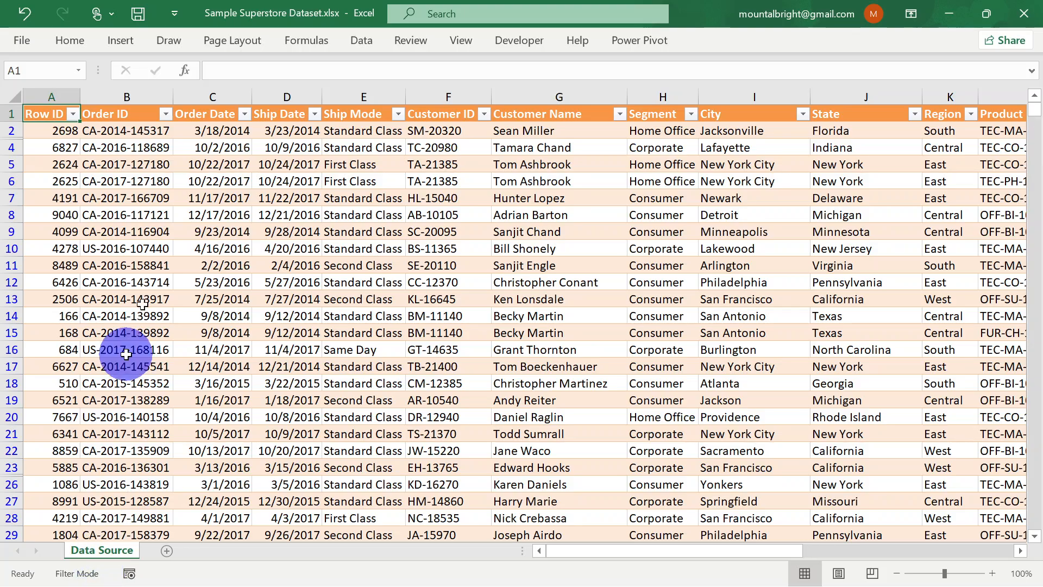
Create a PivotTable on a new worksheet from the whole Data Source sheet, using the range 'Data Source'!$A:$T
{"action": "left_click", "coordinate": [16, 96]}
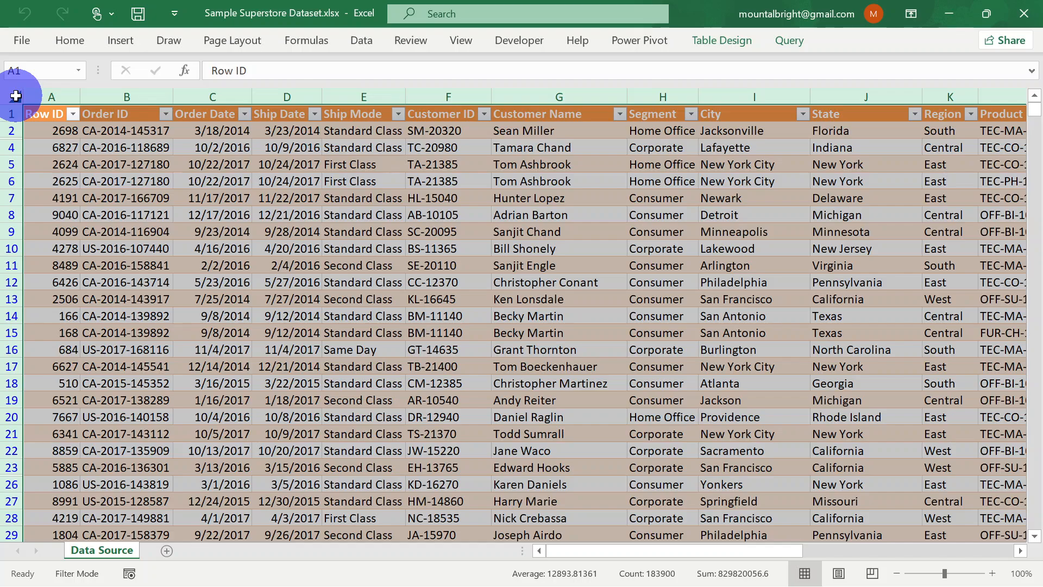
{"action": "left_click", "coordinate": [113, 47]}
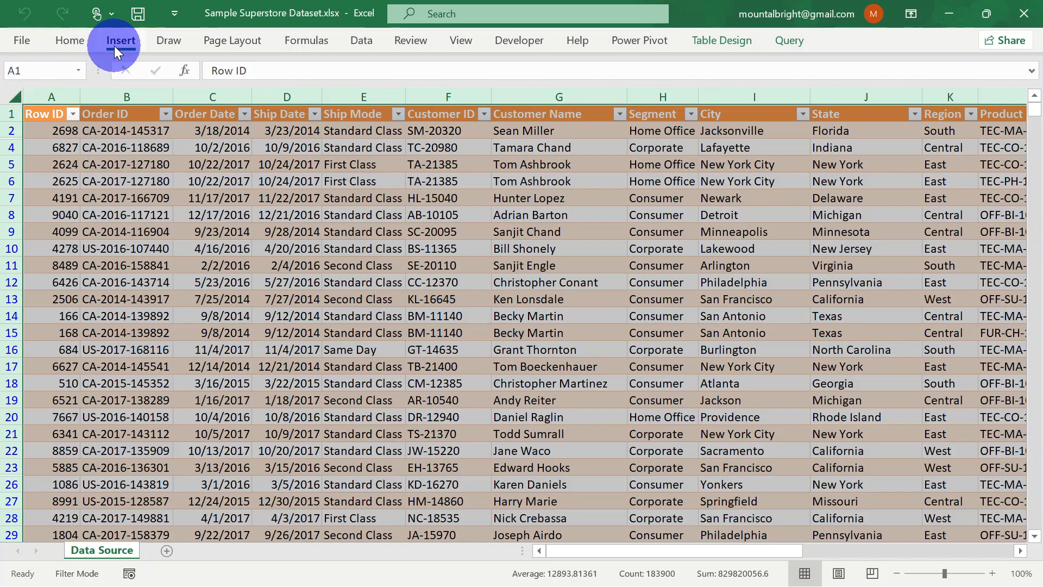
{"action": "left_click", "coordinate": [34, 77]}
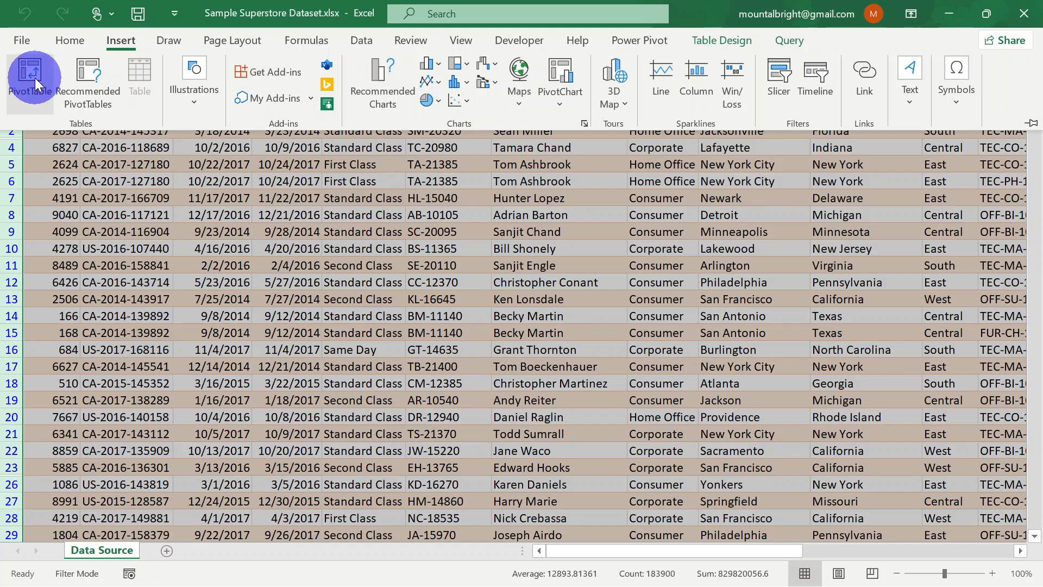
{"action": "left_click", "coordinate": [35, 77]}
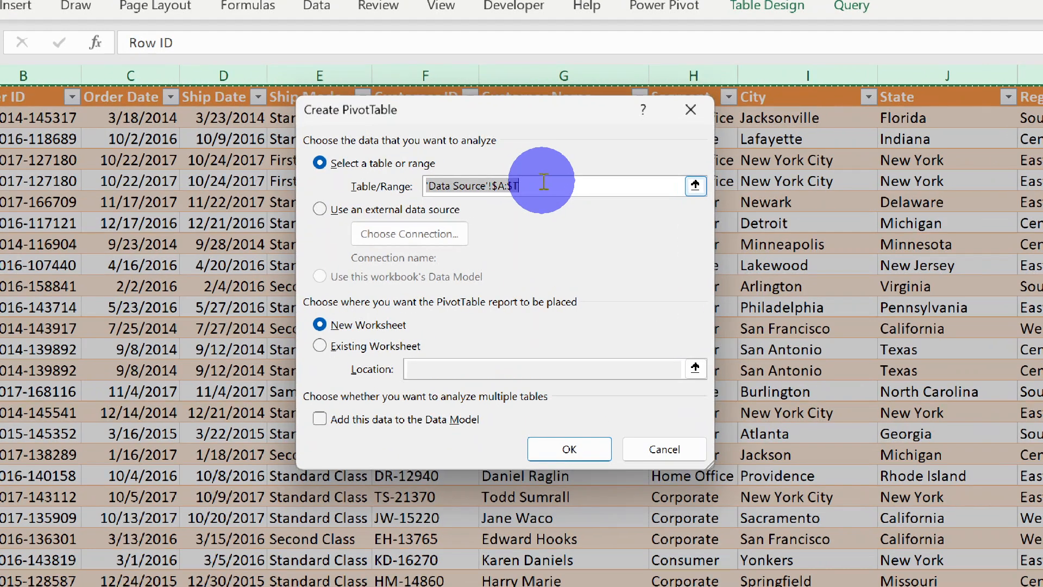
{"action": "left_click", "coordinate": [546, 189]}
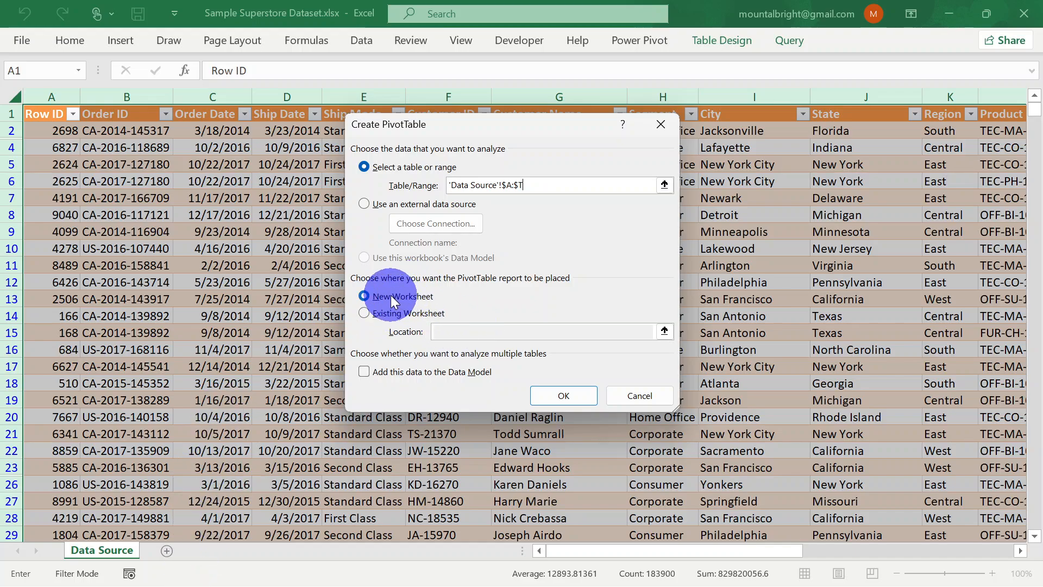
{"action": "left_click", "coordinate": [568, 396]}
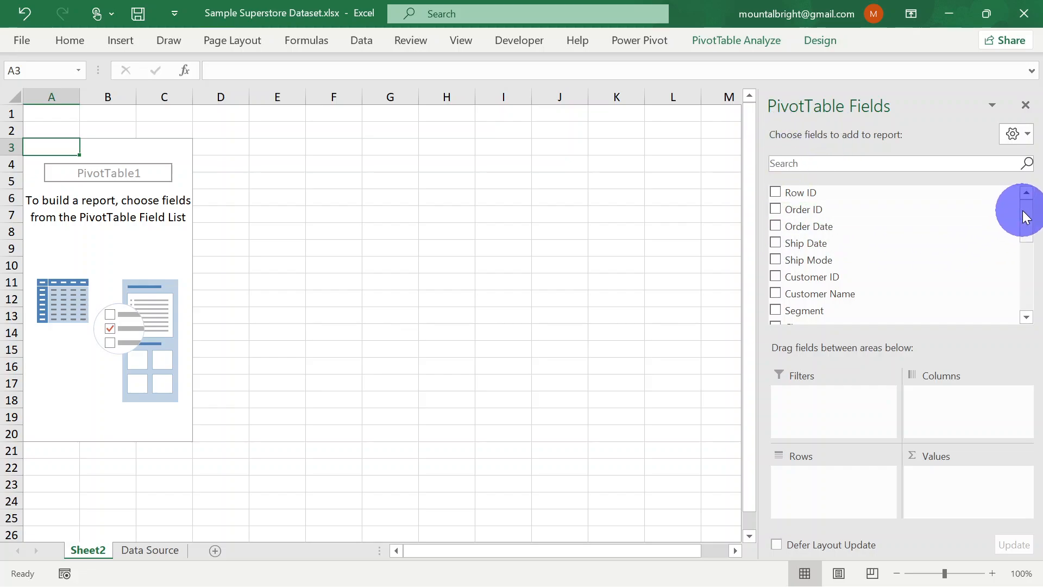
Add the Sales field to the PivotTable's Values area as a sum
{"action": "mouse_move", "coordinate": [1026, 217]}
{"action": "left_mouse_down"}
{"action": "mouse_move", "coordinate": [1031, 324]}
{"action": "mouse_move", "coordinate": [1031, 206]}
{"action": "left_mouse_up"}
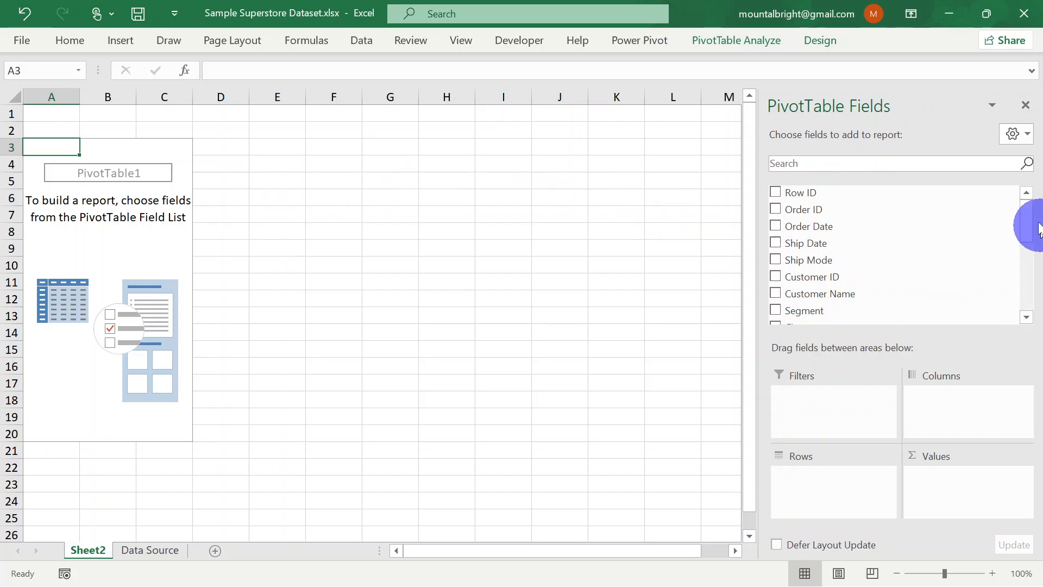
{"action": "left_click_drag", "start_coordinate": [1026, 209], "coordinate": [1029, 294]}
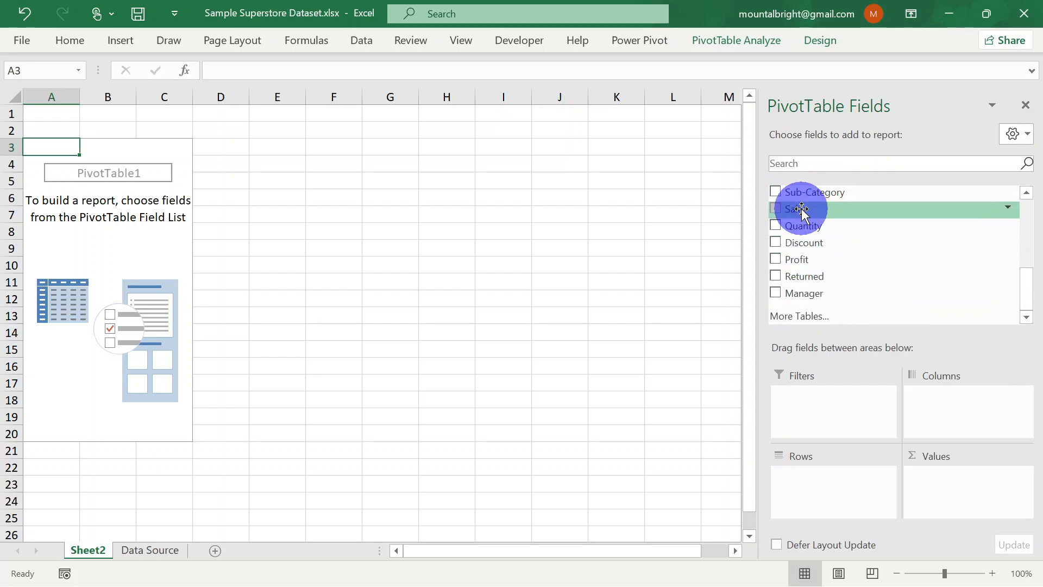
{"action": "left_click_drag", "start_coordinate": [803, 211], "coordinate": [951, 492]}
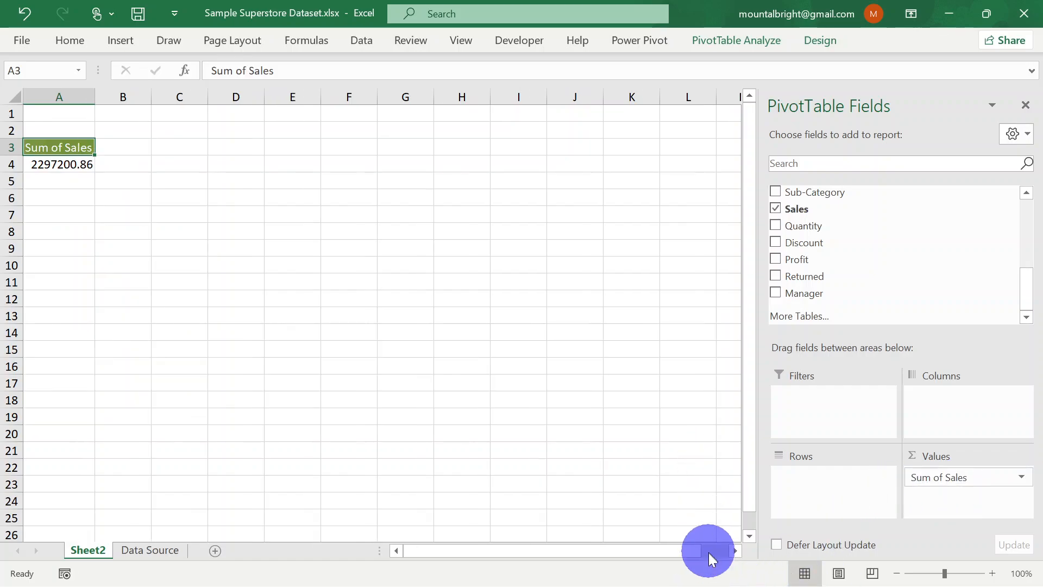
{"action": "key", "text": "super+d"}
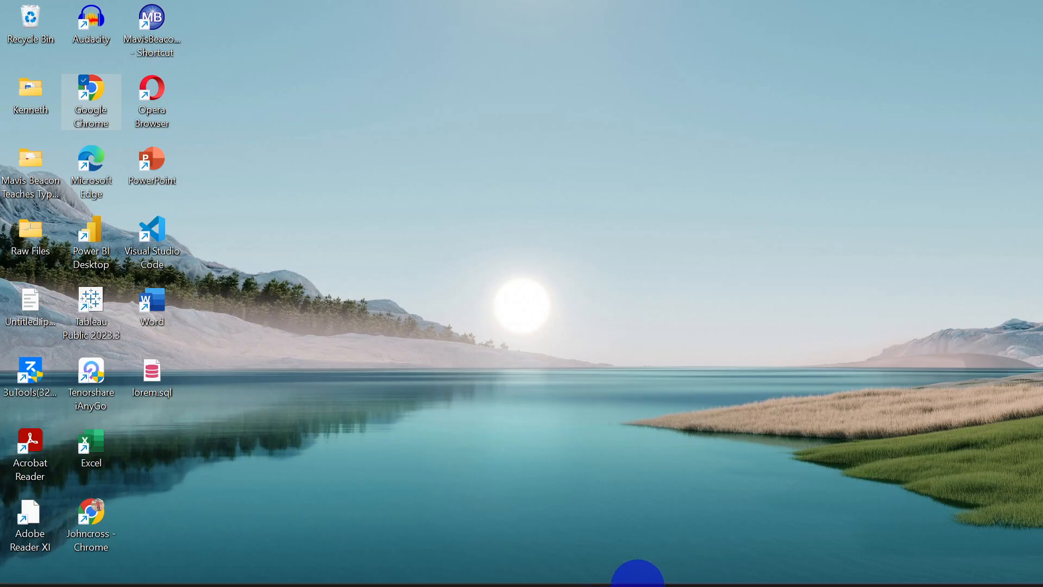
{"action": "mouse_move", "coordinate": [638, 582]}
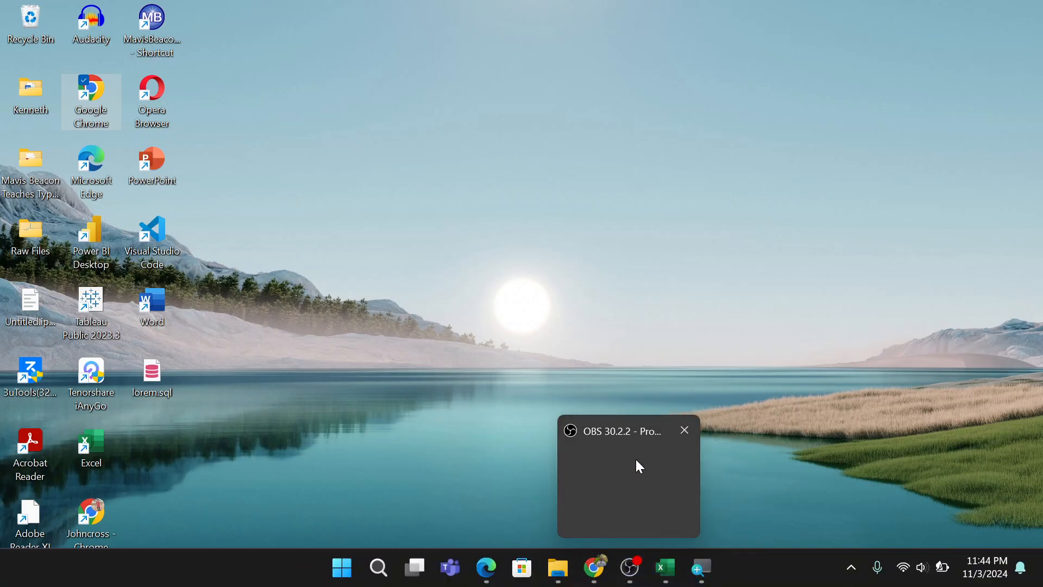
{"action": "left_click", "coordinate": [637, 461]}
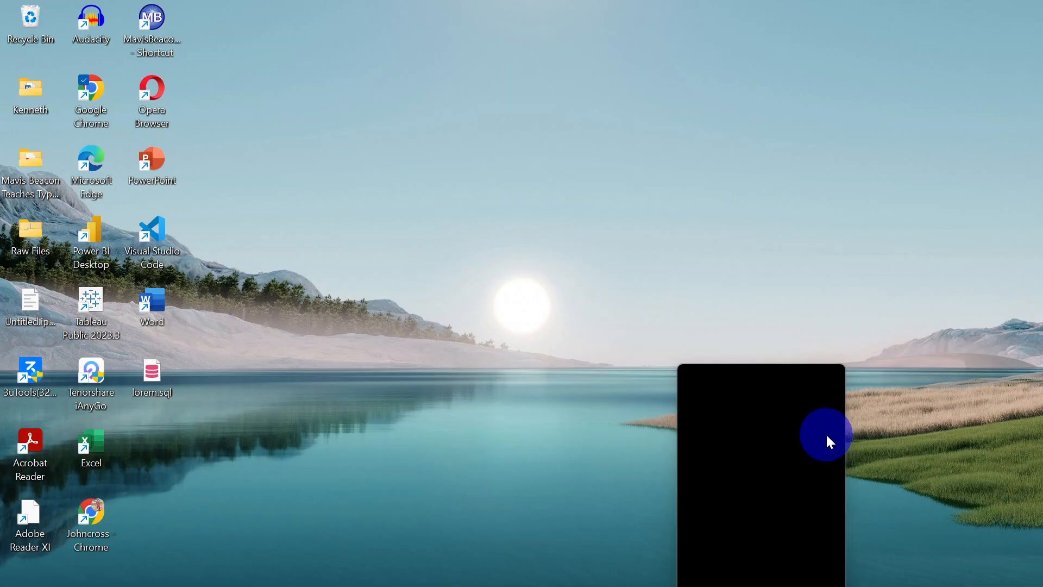
{"action": "left_click", "coordinate": [824, 436]}
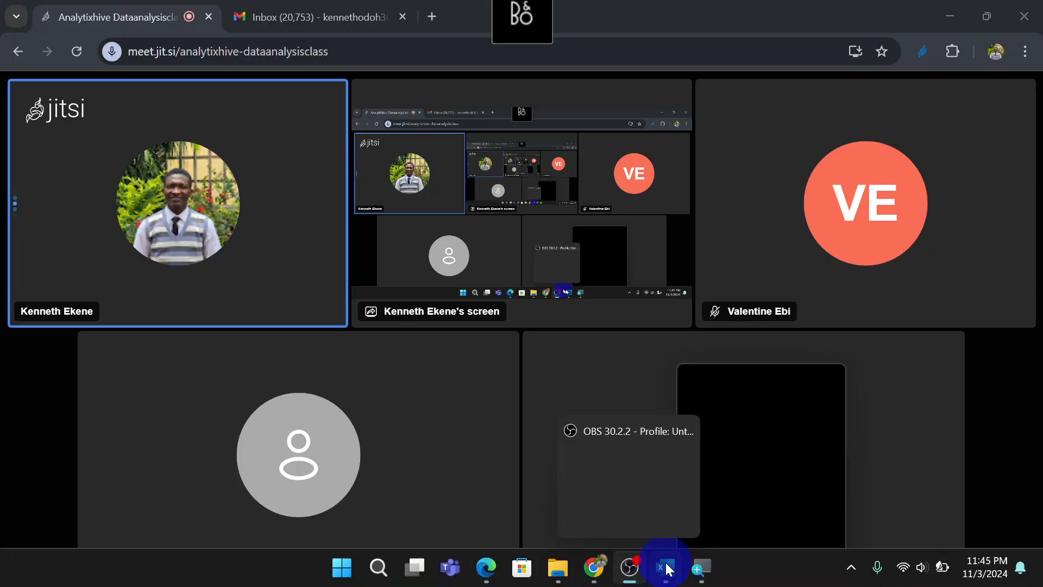
Switch to the Excel workbook and review the calculation types available in the value field settings of Sum of Sales
{"action": "mouse_move", "coordinate": [665, 568]}
{"action": "left_click", "coordinate": [663, 514]}
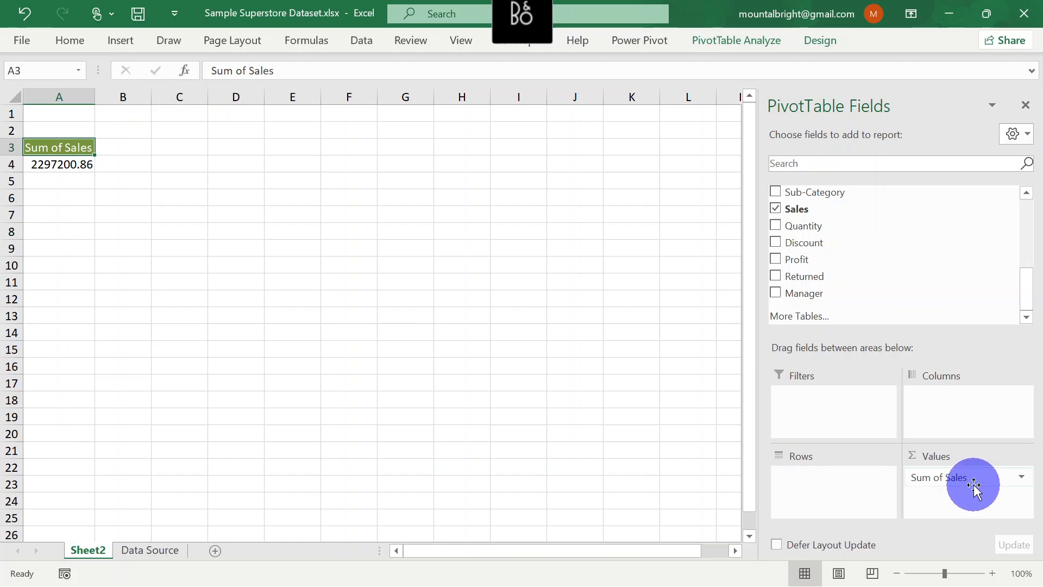
{"action": "left_click_drag", "start_coordinate": [976, 478], "coordinate": [724, 211]}
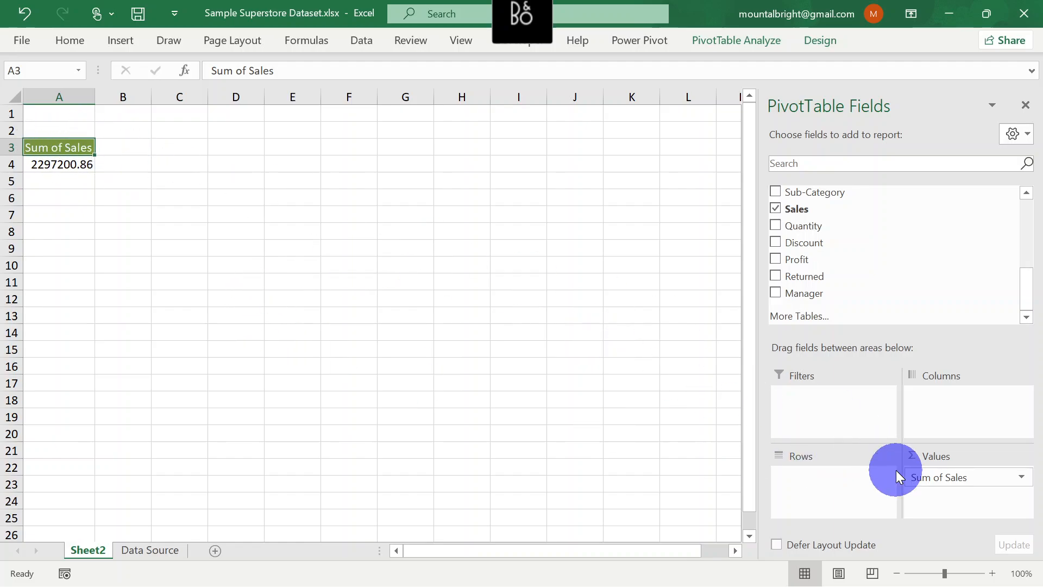
{"action": "left_click", "coordinate": [1022, 478]}
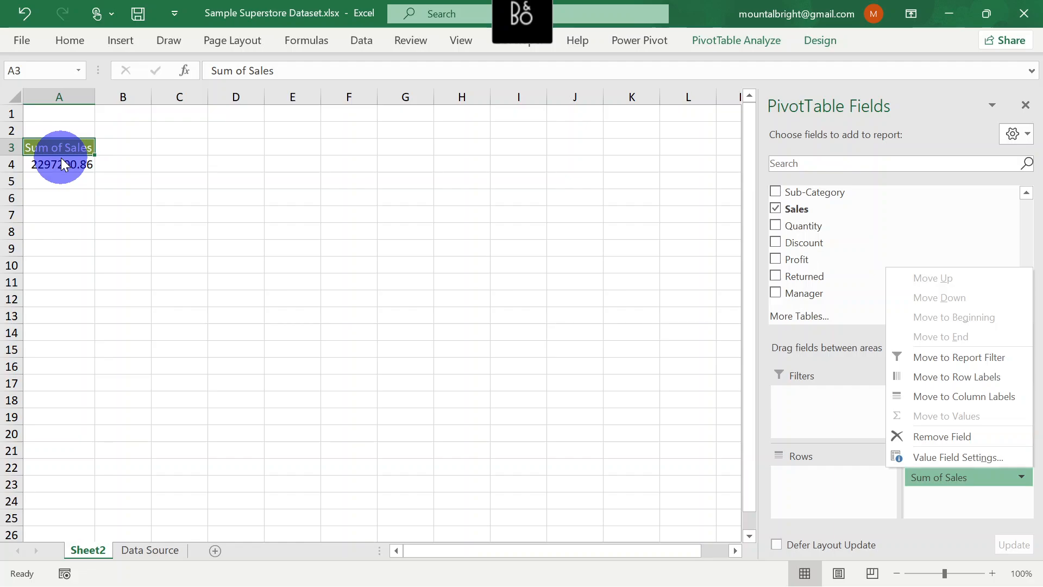
{"action": "left_click", "coordinate": [942, 489]}
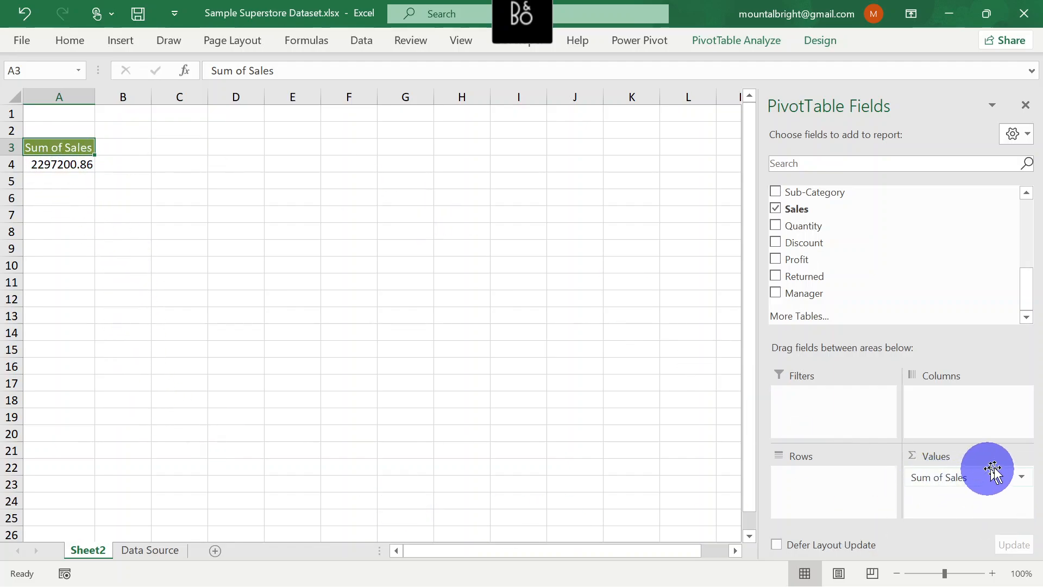
{"action": "left_click", "coordinate": [1022, 478]}
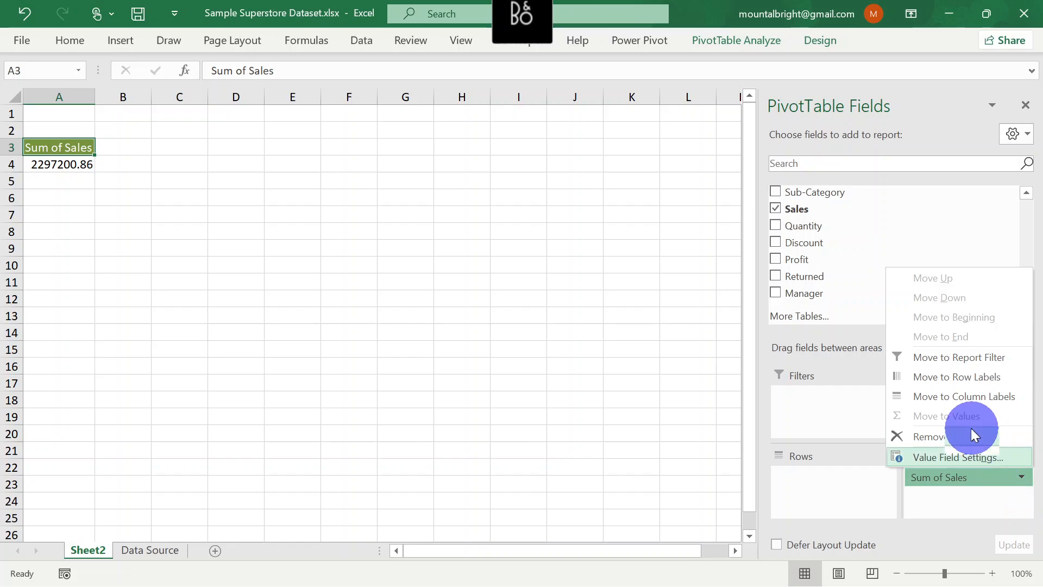
{"action": "left_click", "coordinate": [961, 458]}
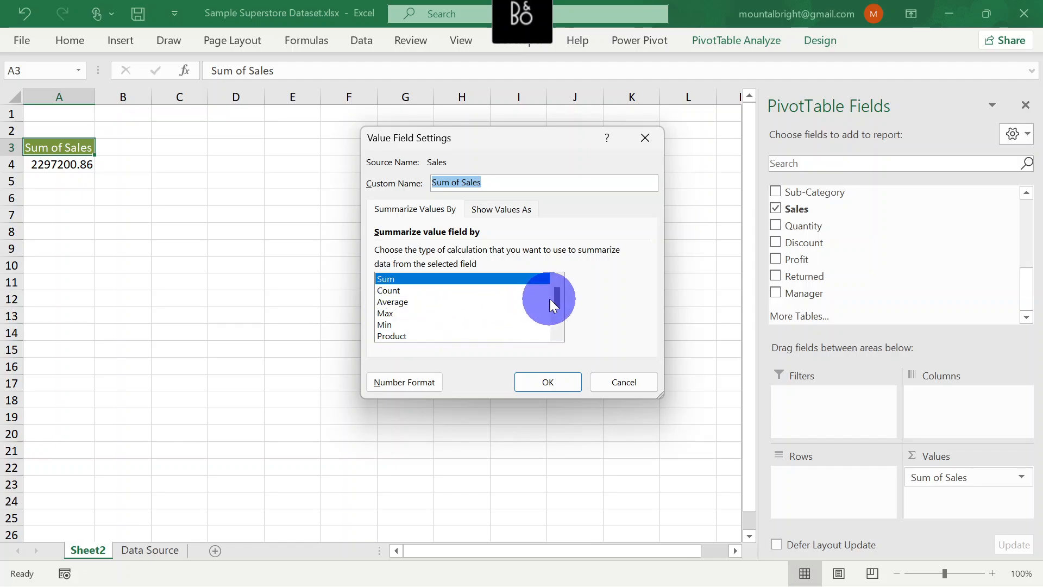
{"action": "left_click_drag", "start_coordinate": [557, 301], "coordinate": [556, 319]}
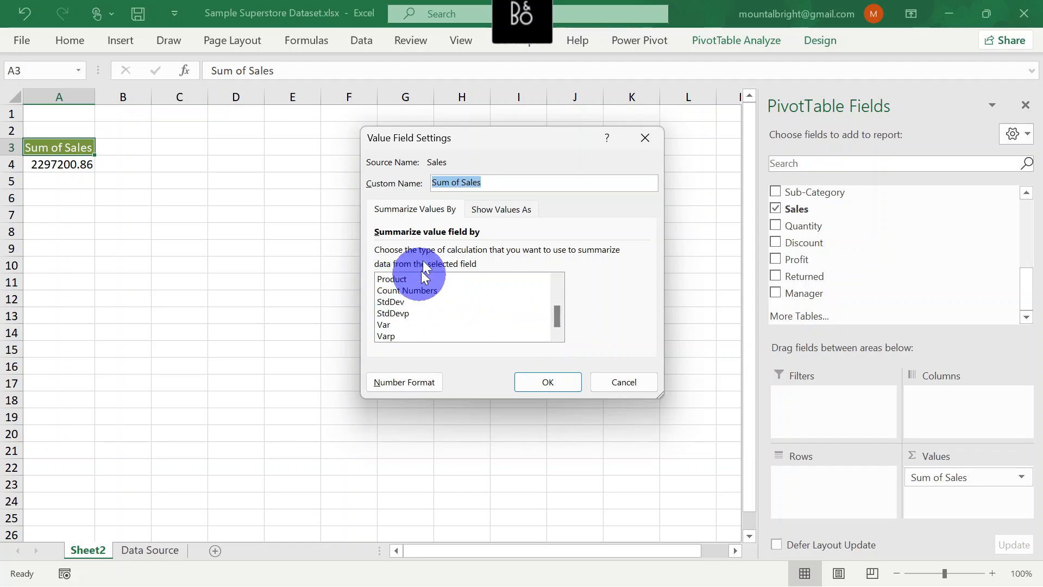
{"action": "left_click_drag", "start_coordinate": [558, 316], "coordinate": [555, 271]}
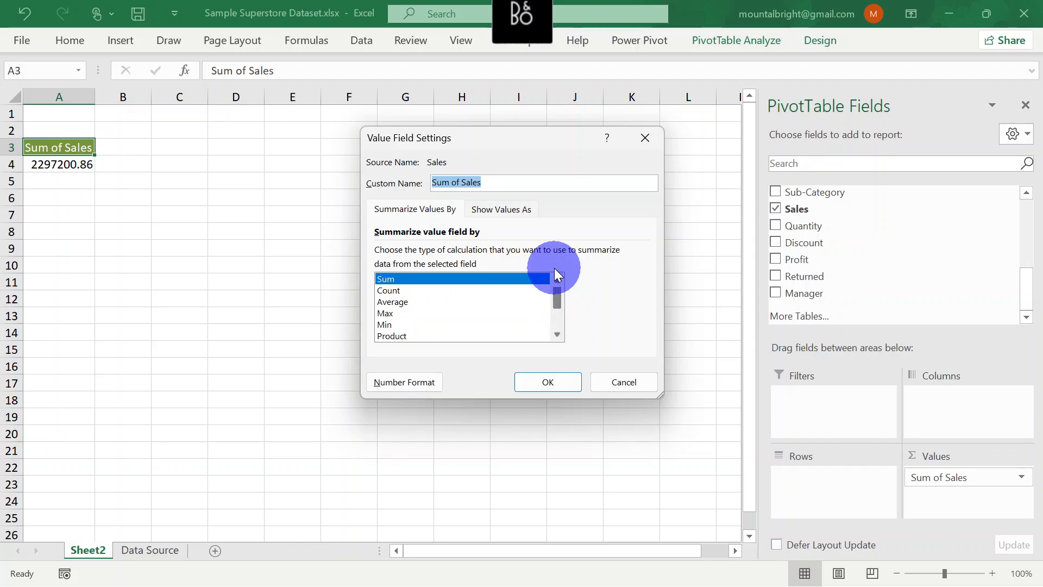
{"action": "left_click", "coordinate": [620, 382]}
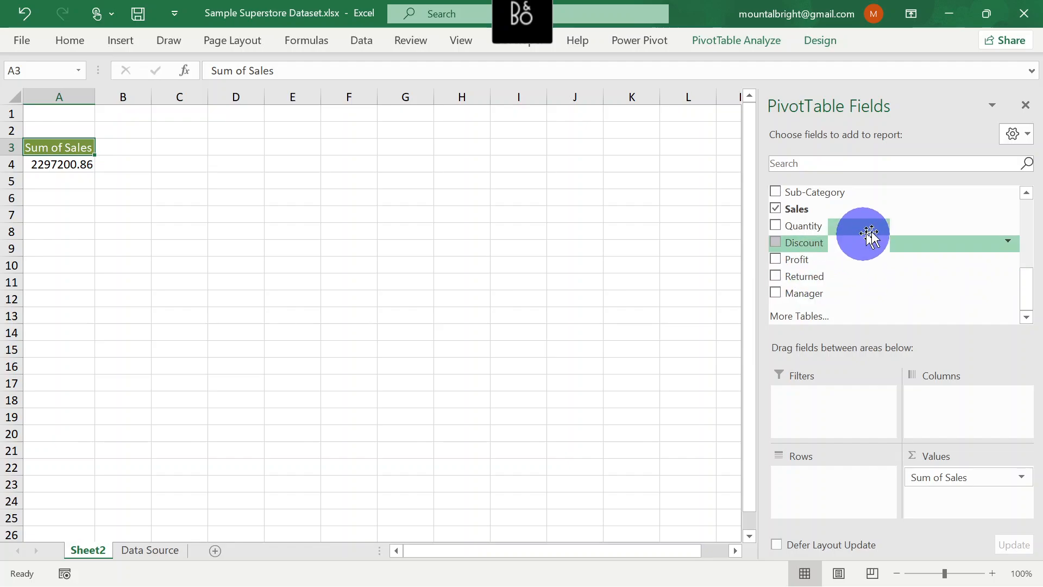
Add the Manager field to the PivotTable's Rows area and filter out the (blank) item
{"action": "mouse_move", "coordinate": [1027, 289]}
{"action": "left_mouse_down"}
{"action": "mouse_move", "coordinate": [1016, 263]}
{"action": "mouse_move", "coordinate": [1020, 298]}
{"action": "left_mouse_up"}
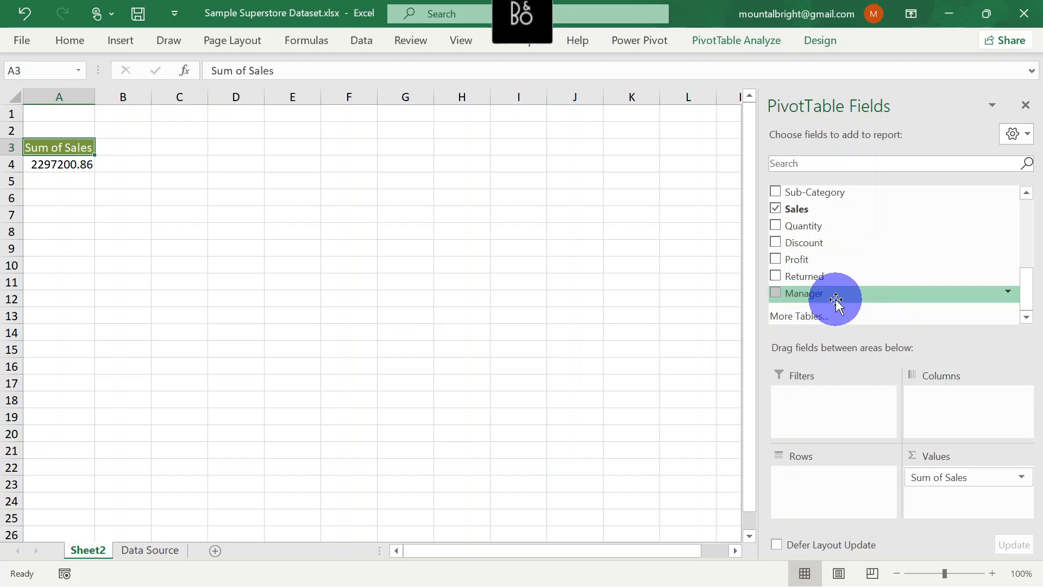
{"action": "left_click_drag", "start_coordinate": [836, 302], "coordinate": [827, 500]}
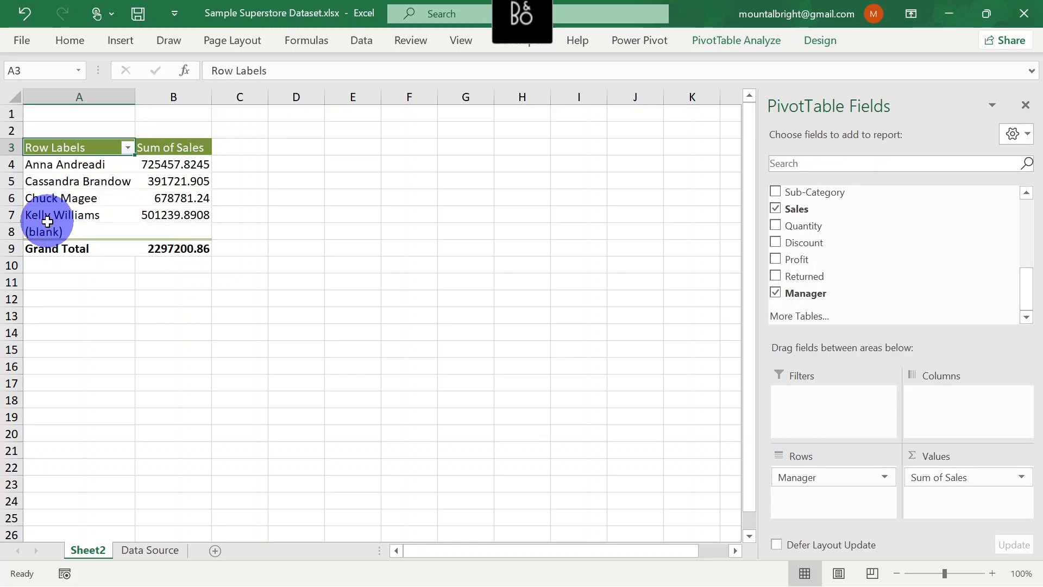
{"action": "left_click", "coordinate": [128, 148]}
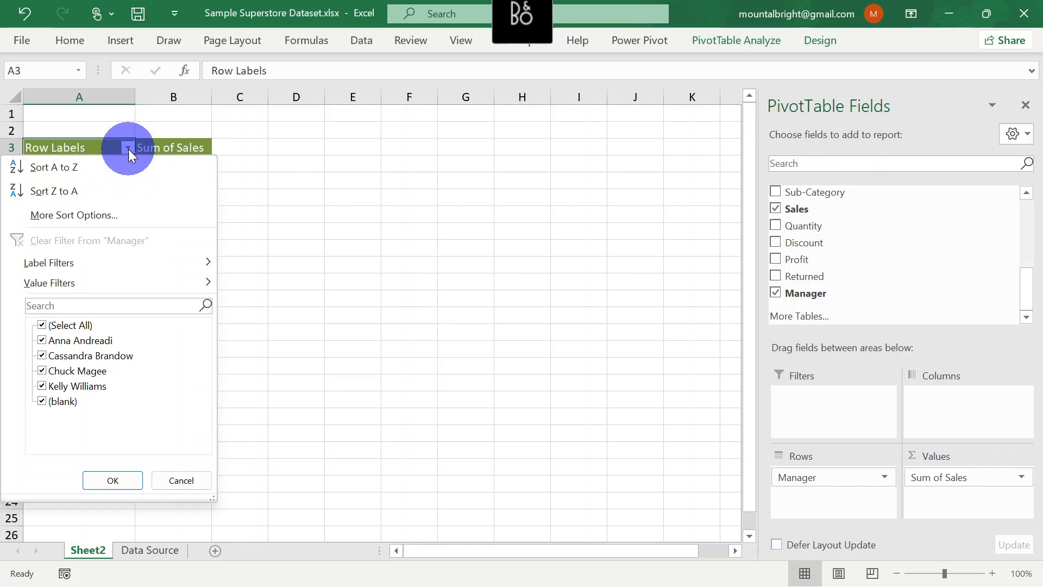
{"action": "left_click", "coordinate": [44, 401]}
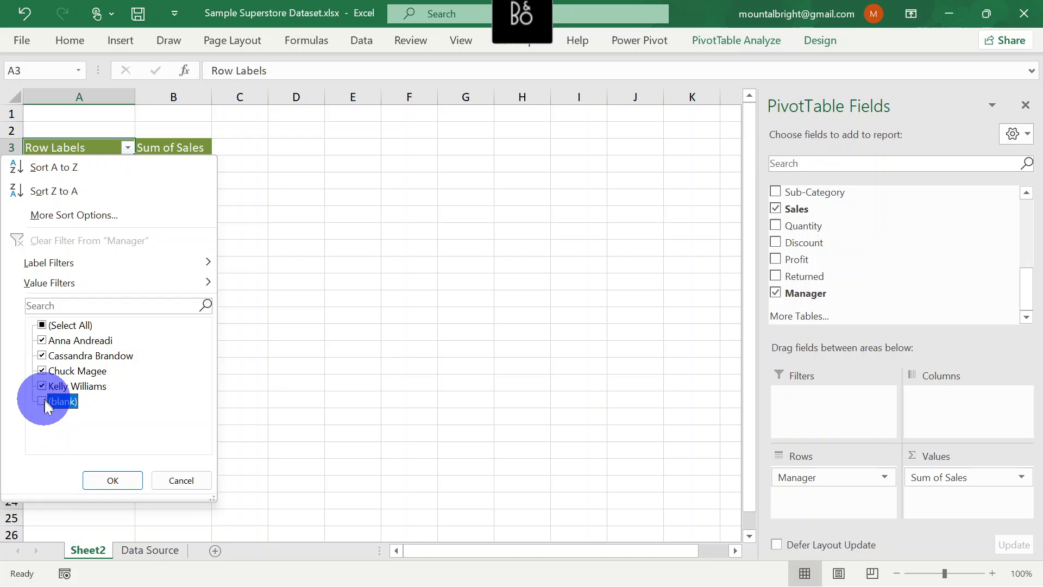
{"action": "left_click", "coordinate": [109, 482]}
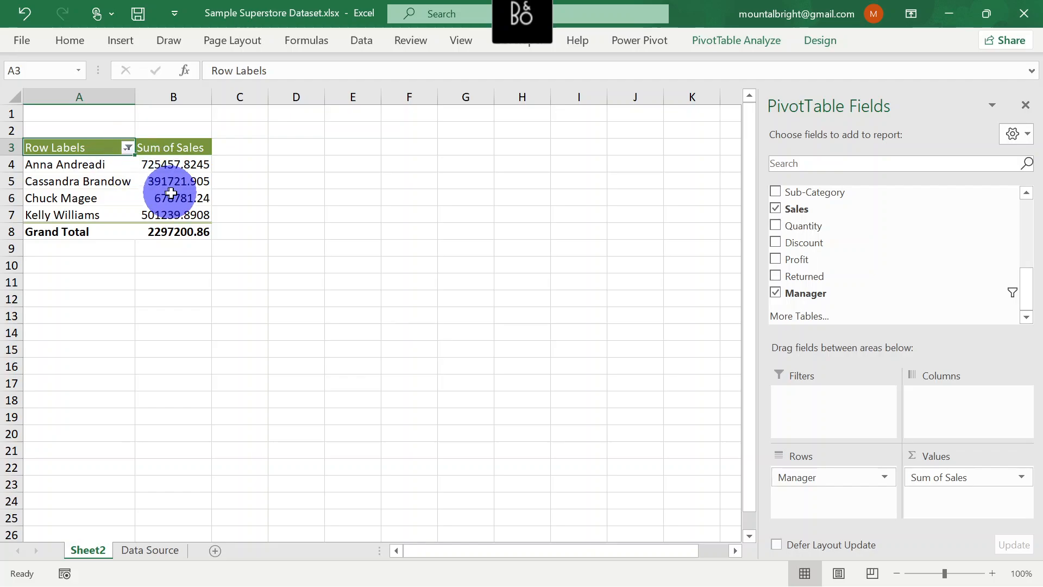
Sort the PivotTable's Manager rows in descending order by Sum of Sales
{"action": "mouse_move", "coordinate": [172, 198]}
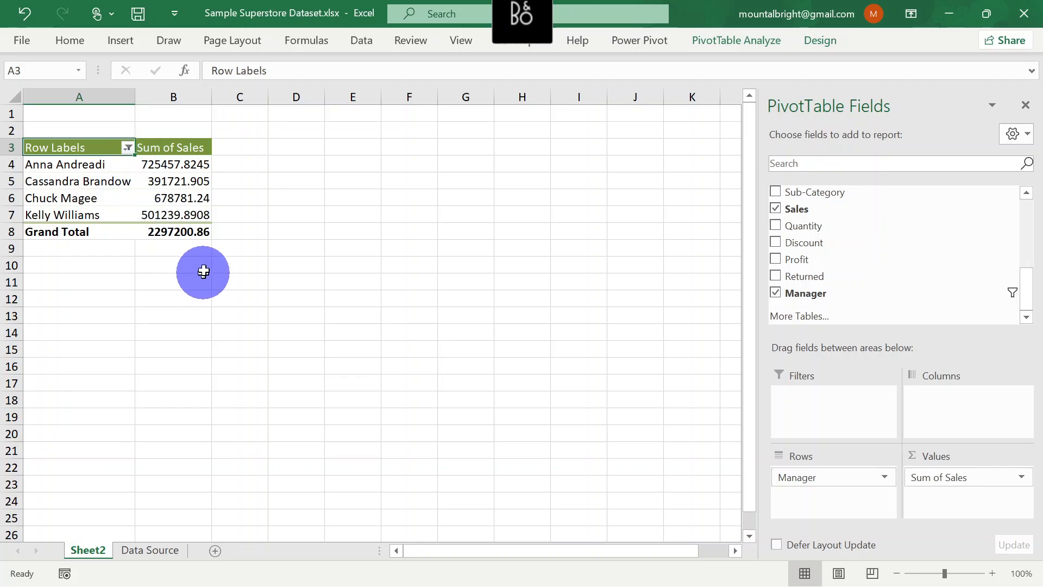
{"action": "left_click", "coordinate": [127, 150]}
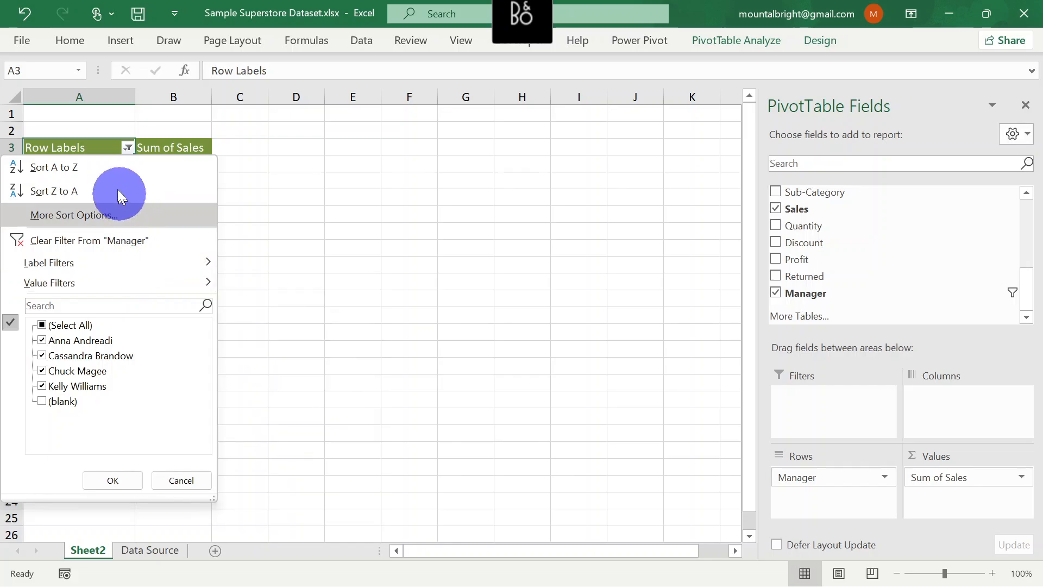
{"action": "left_click", "coordinate": [123, 212]}
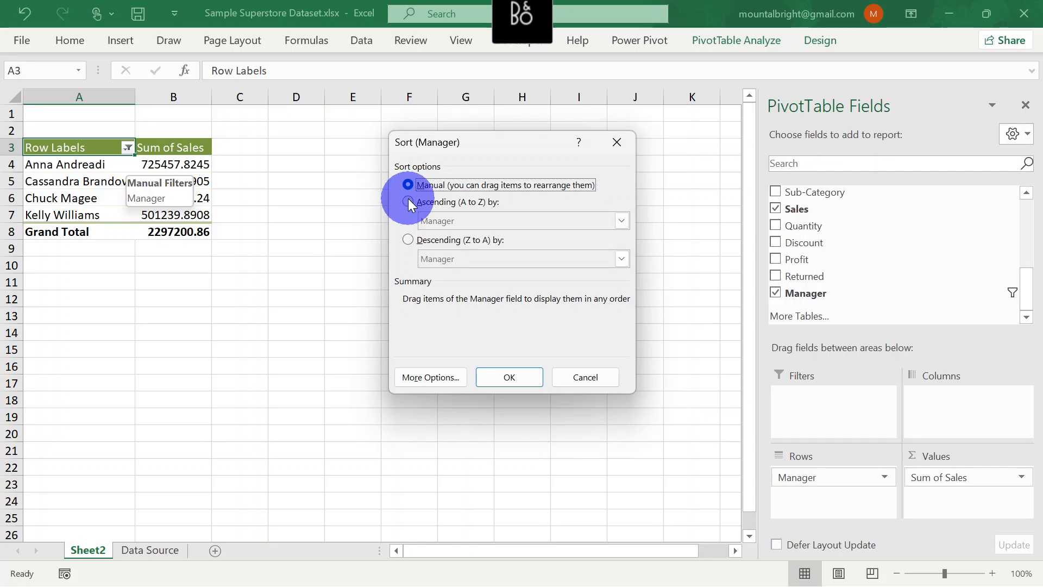
{"action": "left_click", "coordinate": [407, 239]}
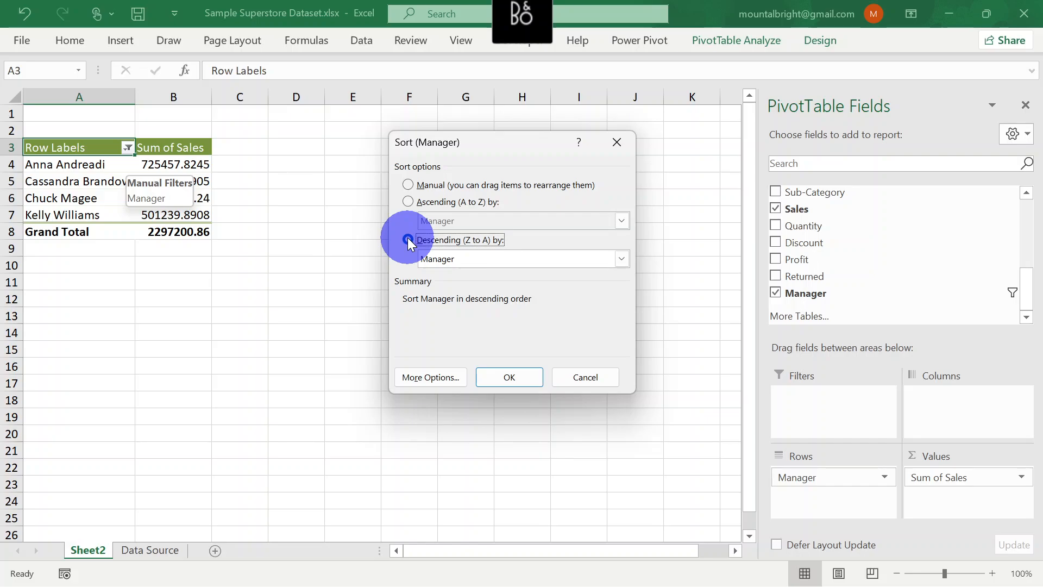
{"action": "left_click", "coordinate": [623, 261]}
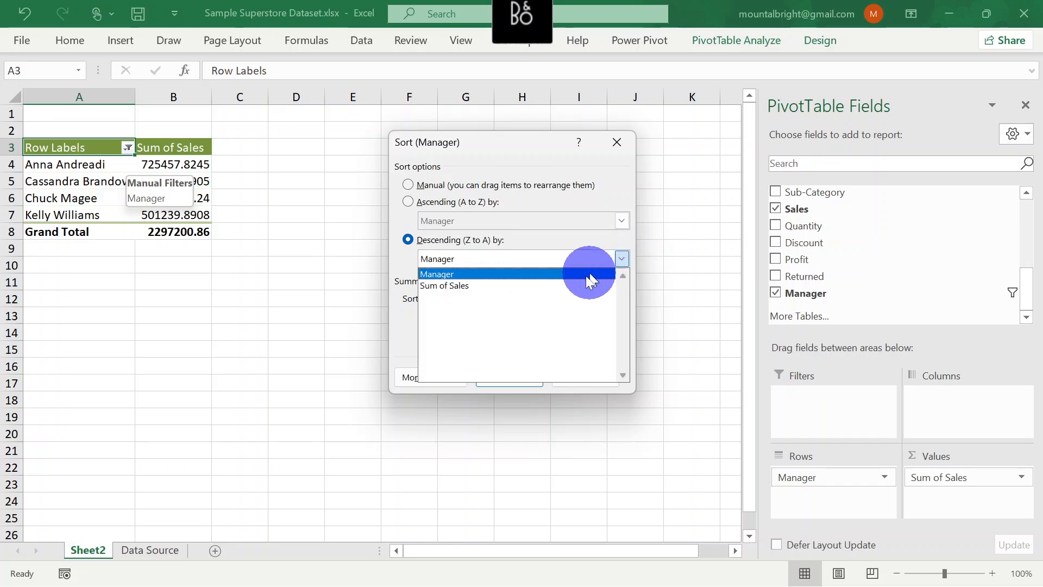
{"action": "left_click", "coordinate": [572, 282]}
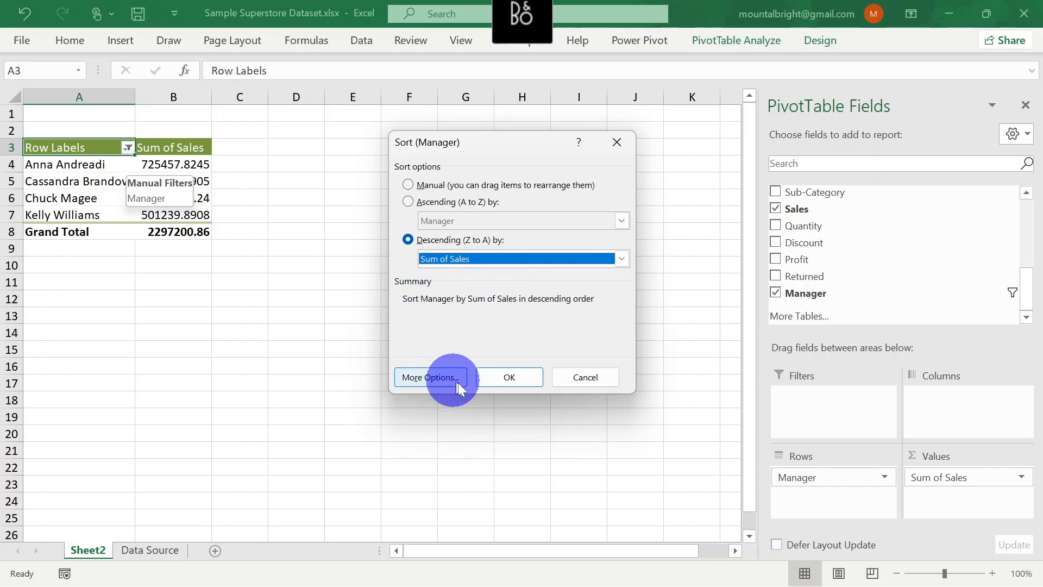
{"action": "left_click", "coordinate": [498, 379]}
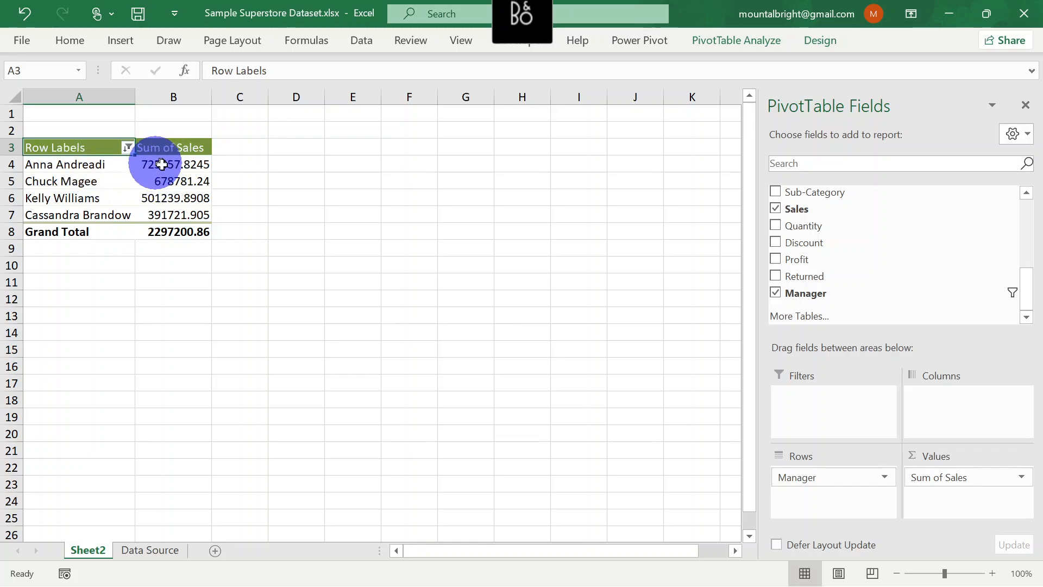
{"action": "mouse_move", "coordinate": [191, 163]}
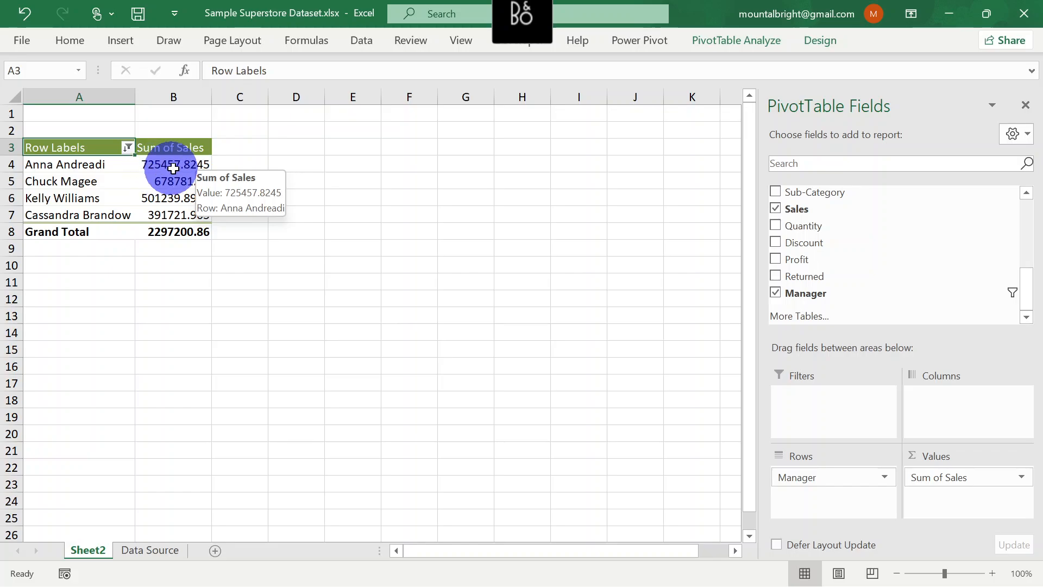
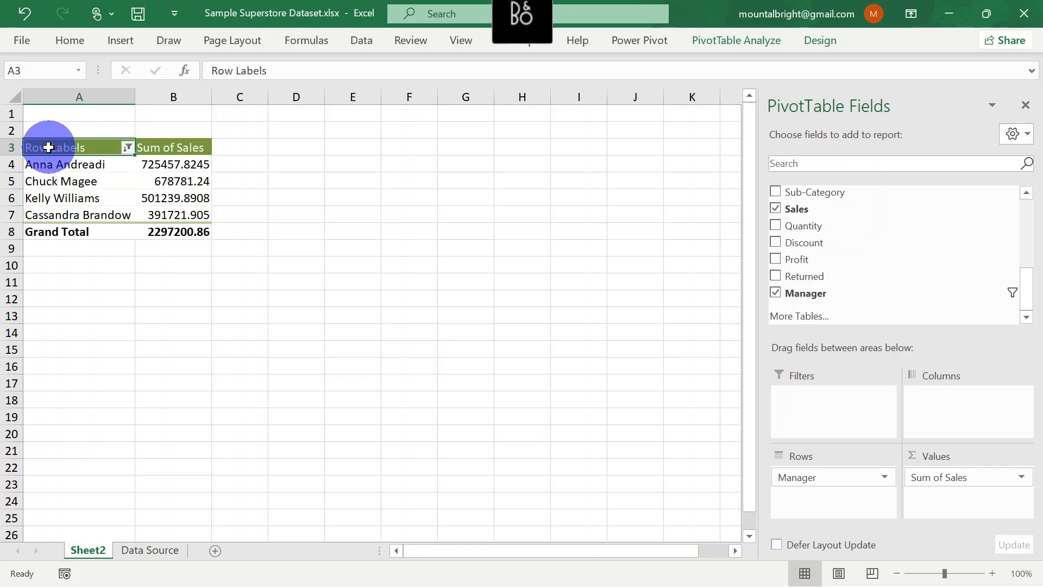
Copy the PivotTable in A3:B8 to cell D3 and autofit columns D and E
{"action": "key", "text": "shift+Right"}
{"action": "key", "text": "shift+Down"}
{"action": "key", "text": "shift+Down"}
{"action": "key", "text": "shift+Down"}
{"action": "key", "text": "shift+Down"}
{"action": "key", "text": "shift+Down"}
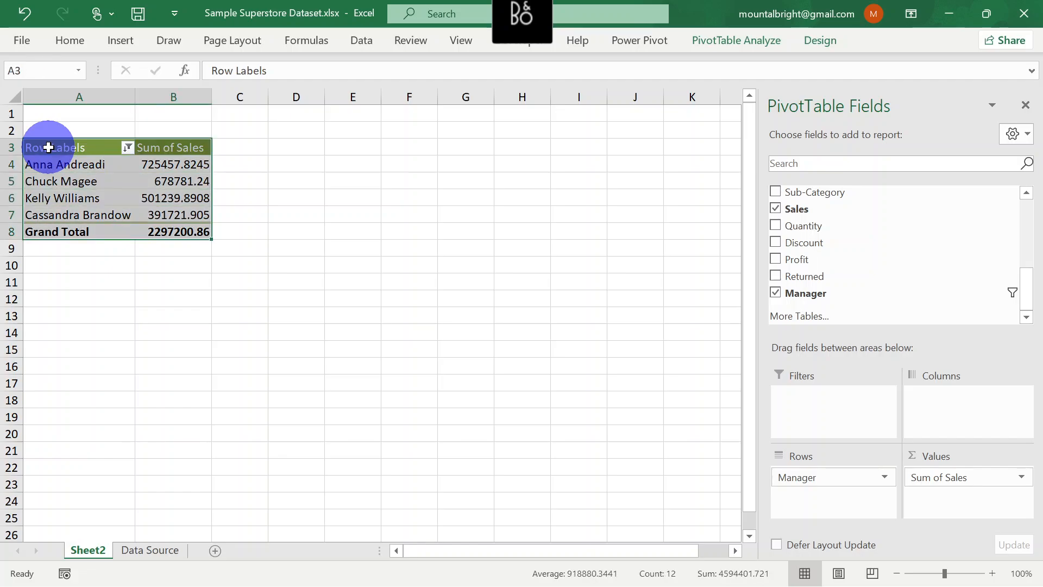
{"action": "left_click", "coordinate": [305, 149]}
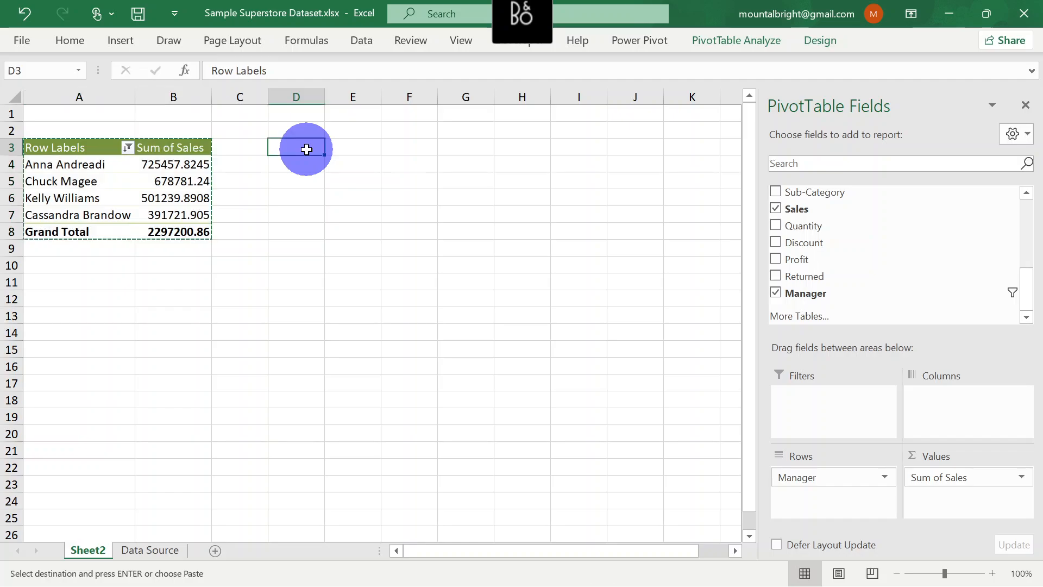
{"action": "key", "text": "ctrl+v"}
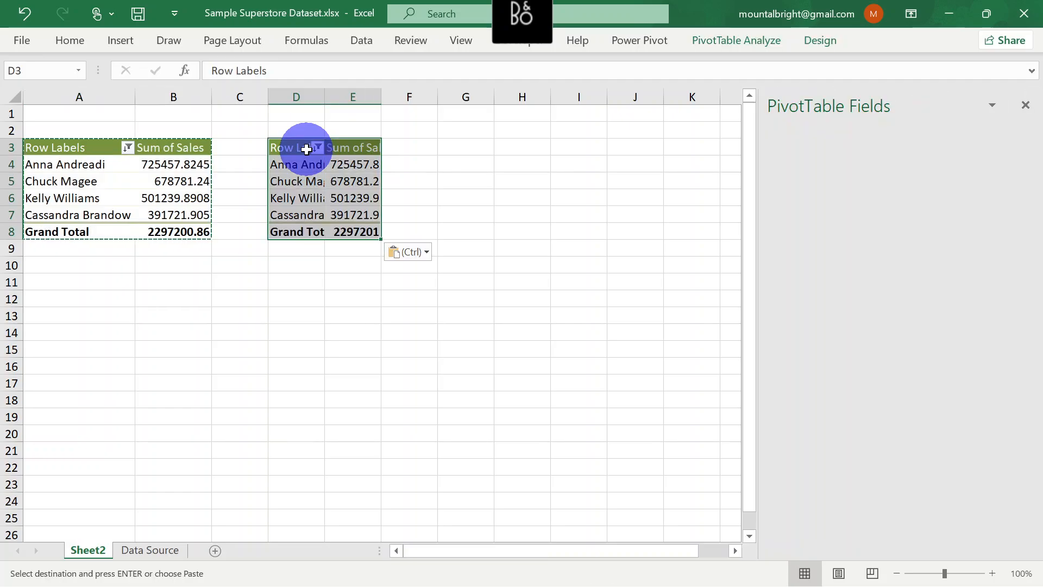
{"action": "double_click", "coordinate": [325, 97]}
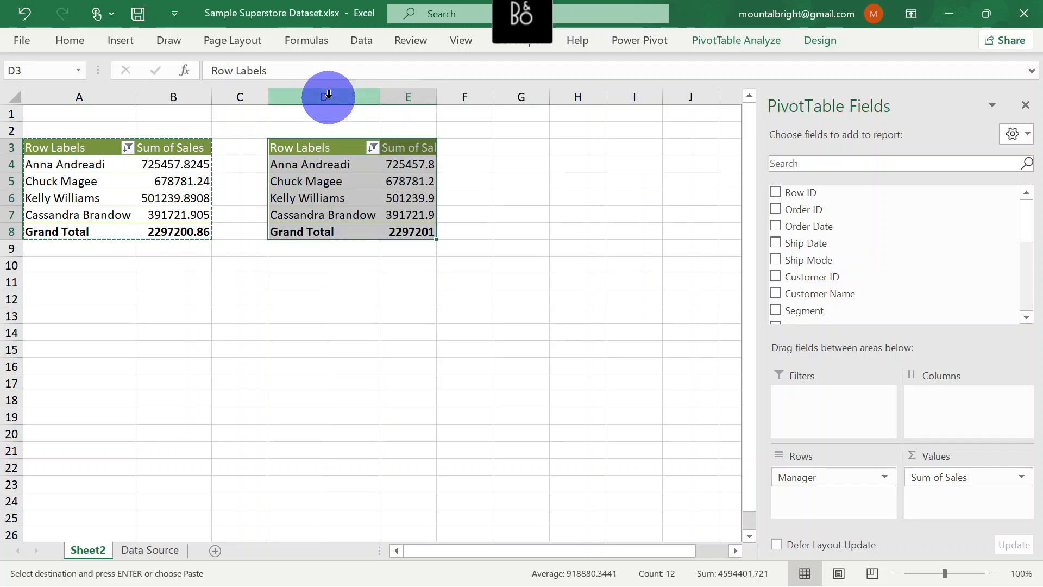
{"action": "double_click", "coordinate": [436, 97]}
{"action": "left_click", "coordinate": [492, 218]}
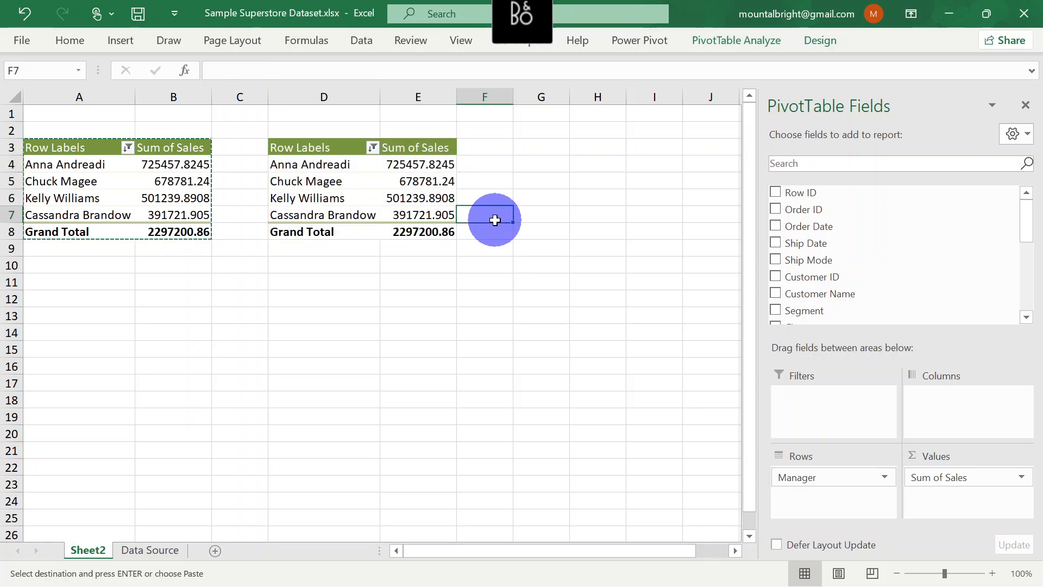
Move the Manager field from Rows to Columns in the copied PivotTable at D3
{"action": "left_click", "coordinate": [309, 148]}
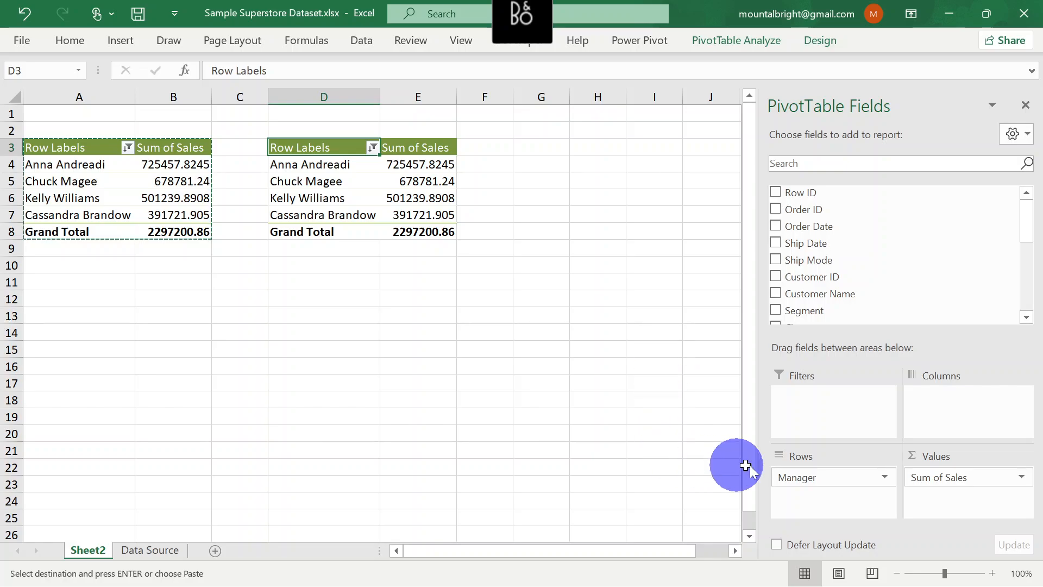
{"action": "left_click_drag", "start_coordinate": [821, 479], "coordinate": [948, 413]}
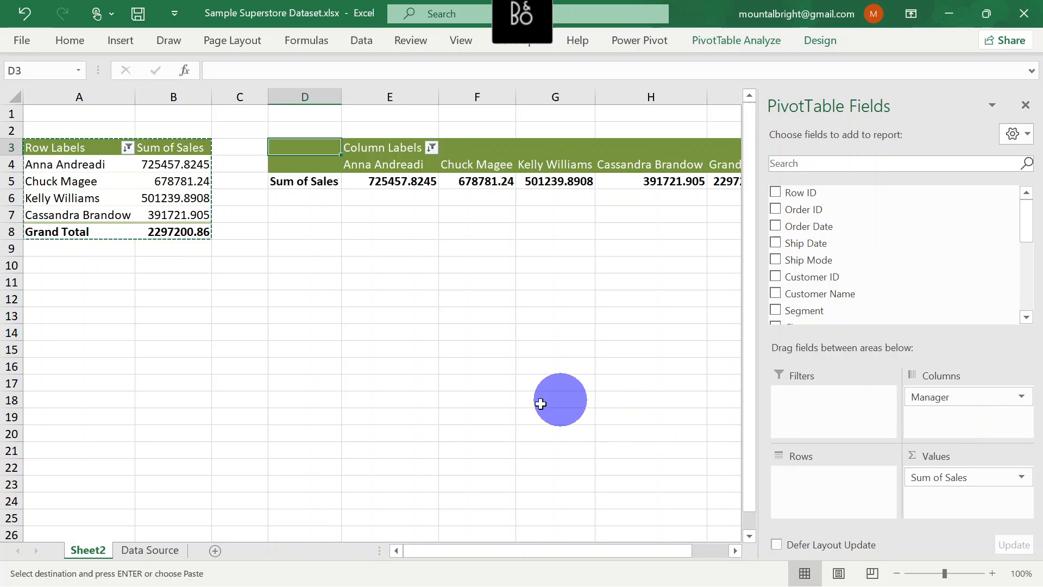
{"action": "left_click_drag", "start_coordinate": [441, 549], "coordinate": [527, 539]}
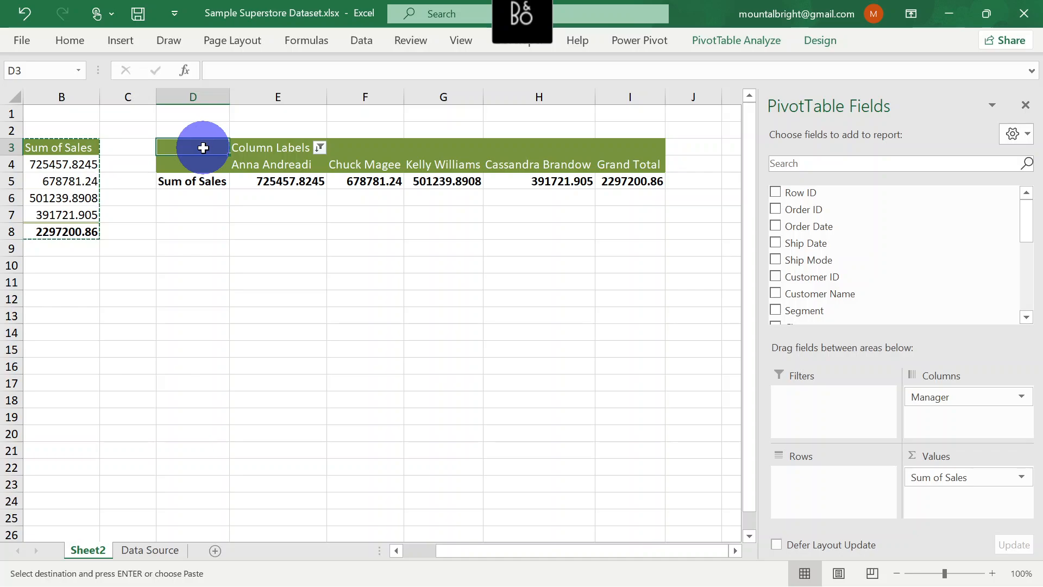
{"action": "scroll", "coordinate": [203, 148], "scroll_direction": "left", "scroll_amount": 1}
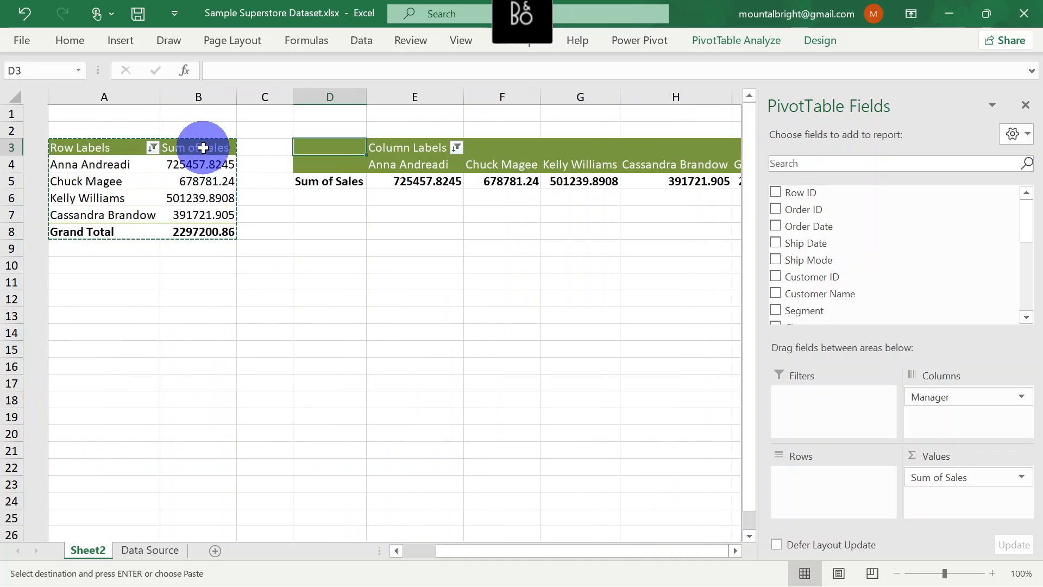
Undo the copied PivotTable's field move, its column width changes and the paste at D3
{"action": "key", "text": "ctrl+z"}
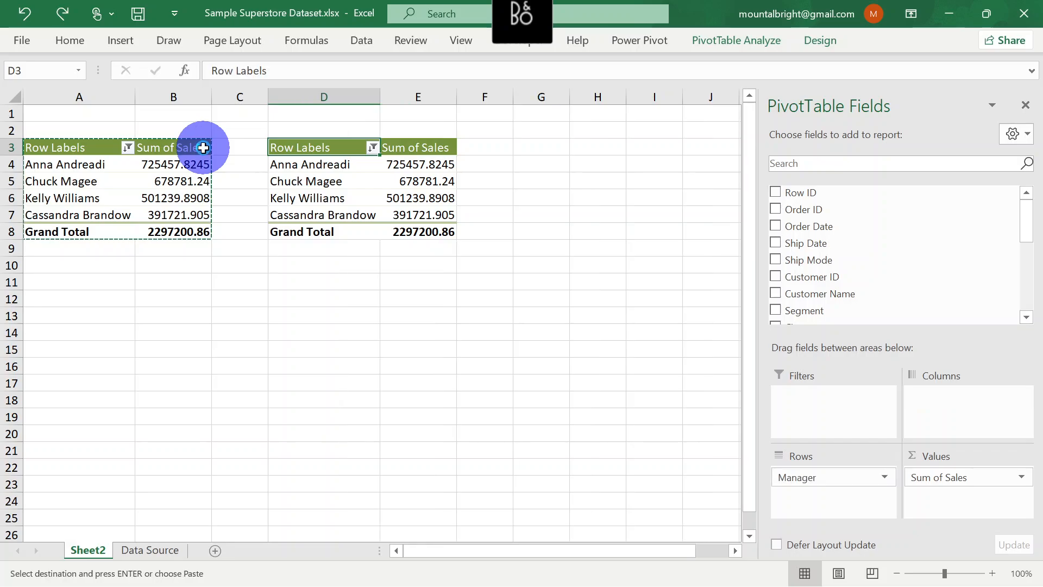
{"action": "key", "text": "ctrl+z"}
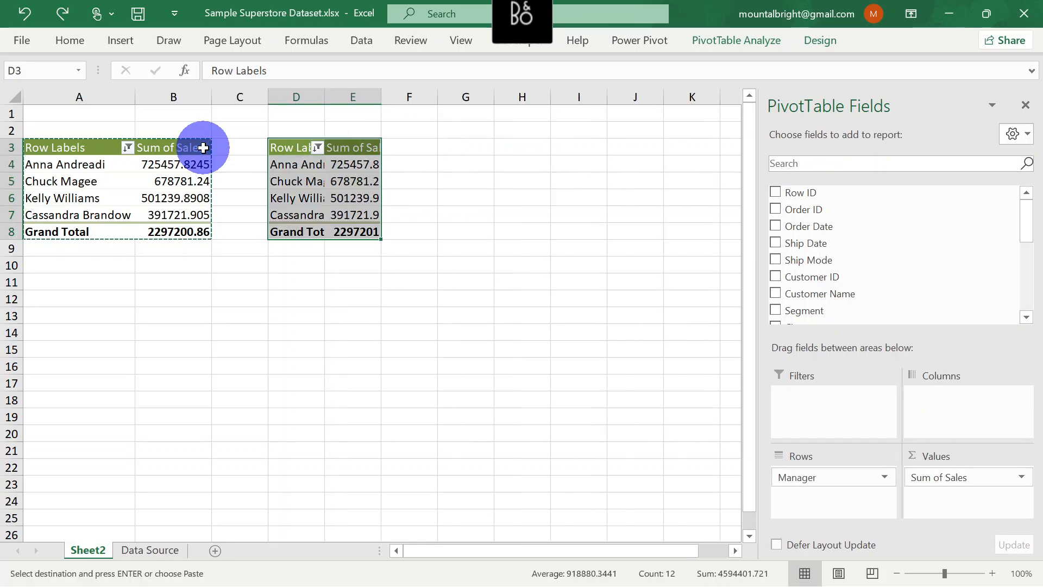
{"action": "key", "text": "ctrl+z"}
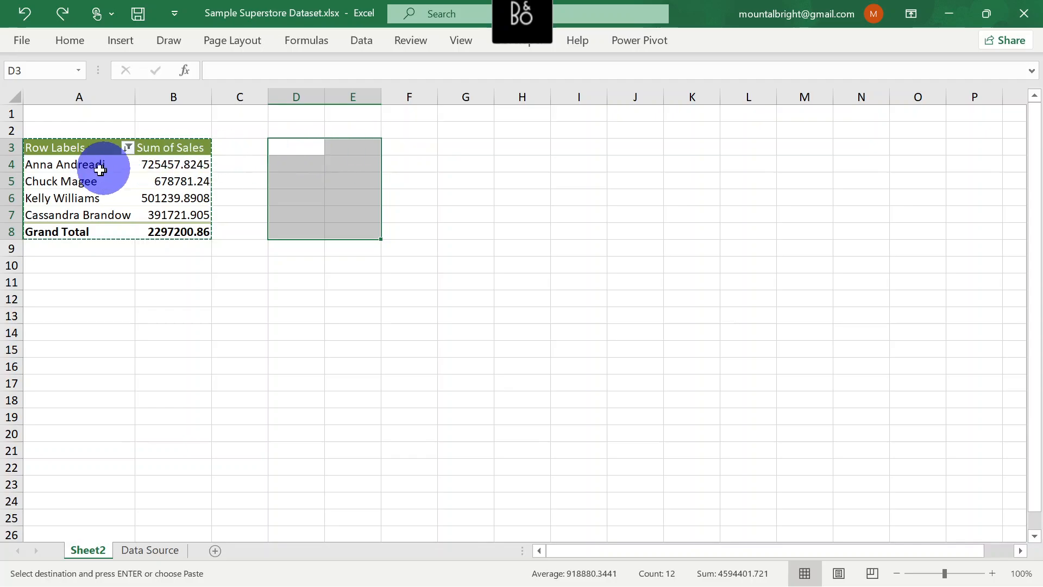
Move the Manager field of the original PivotTable at A3 from Rows to Filters
{"action": "left_click", "coordinate": [65, 151]}
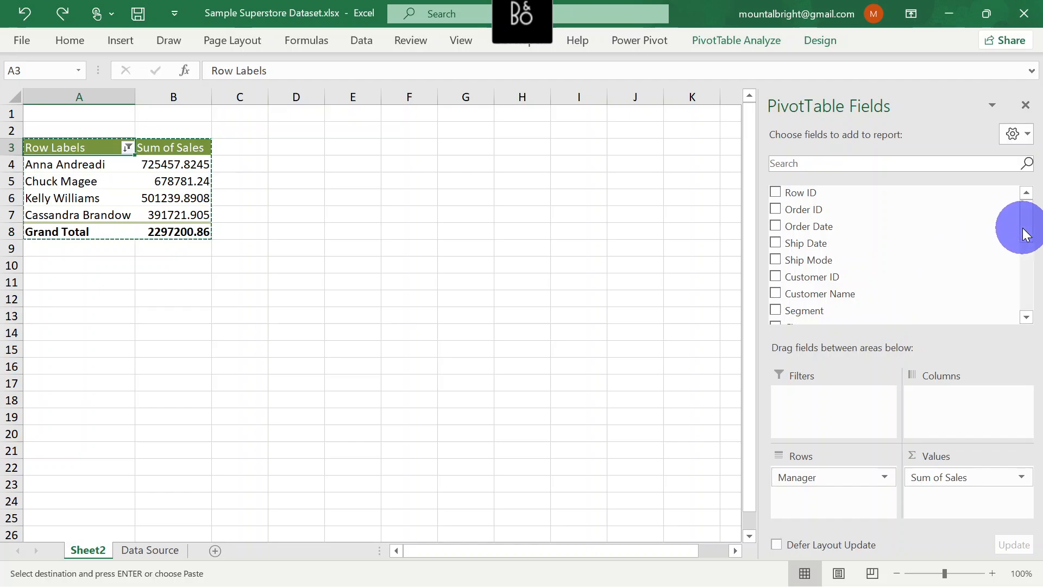
{"action": "mouse_move", "coordinate": [1023, 226]}
{"action": "left_mouse_down"}
{"action": "mouse_move", "coordinate": [1017, 253]}
{"action": "mouse_move", "coordinate": [1025, 208]}
{"action": "left_mouse_up"}
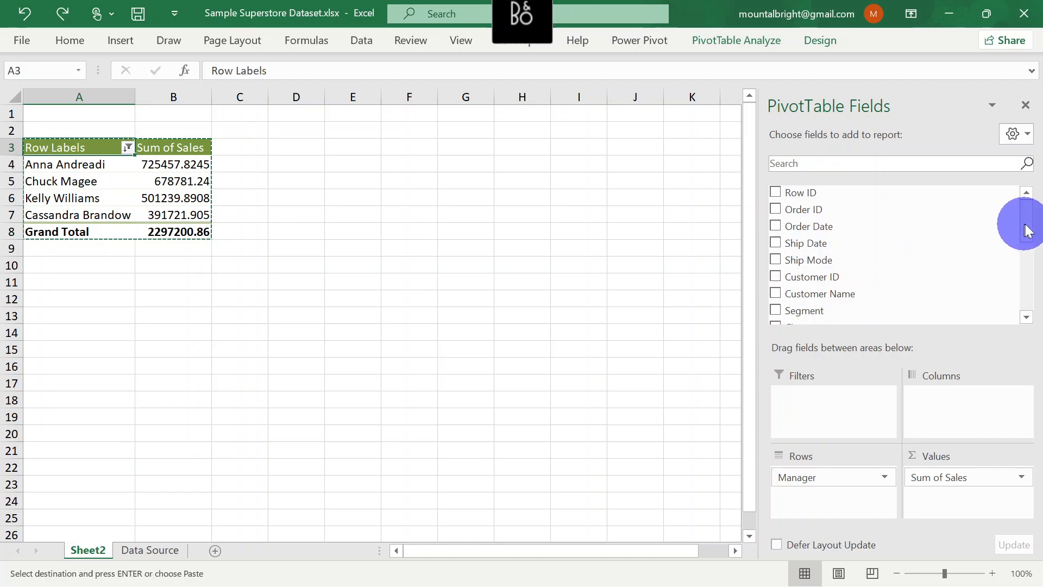
{"action": "left_click_drag", "start_coordinate": [1030, 231], "coordinate": [1032, 264]}
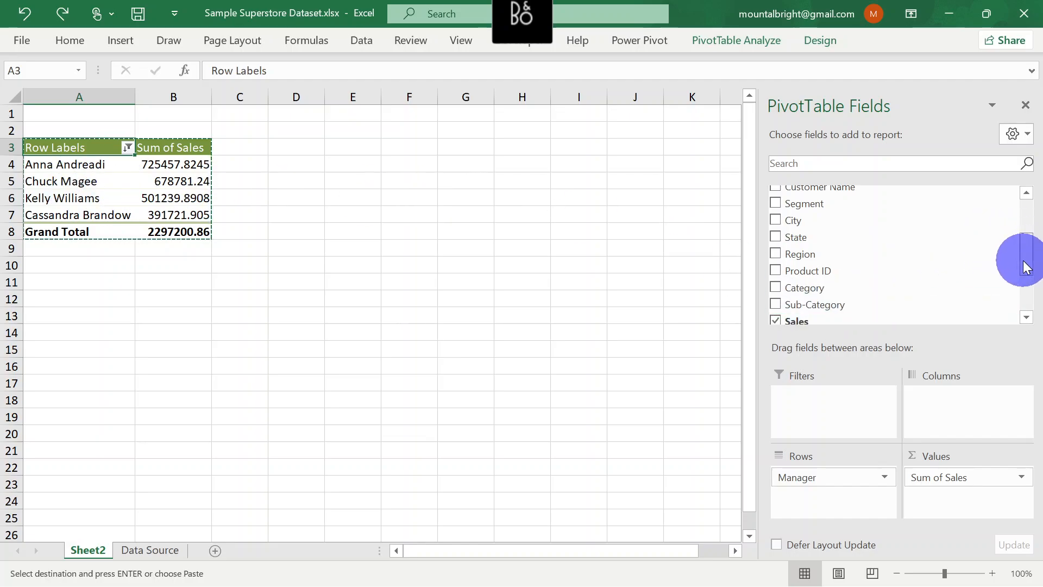
{"action": "left_click_drag", "start_coordinate": [1026, 266], "coordinate": [1036, 322]}
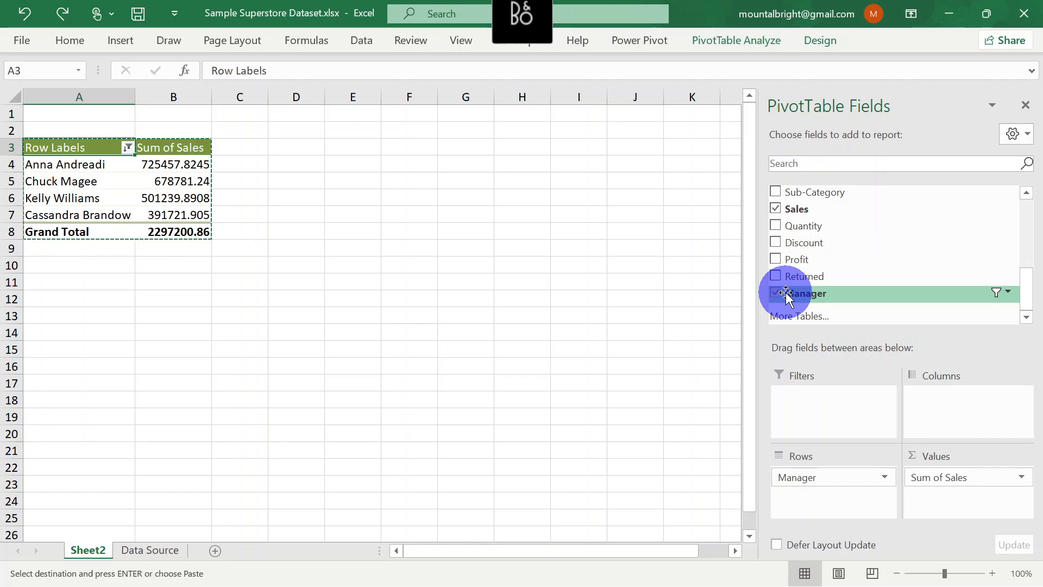
{"action": "left_click_drag", "start_coordinate": [786, 293], "coordinate": [810, 410]}
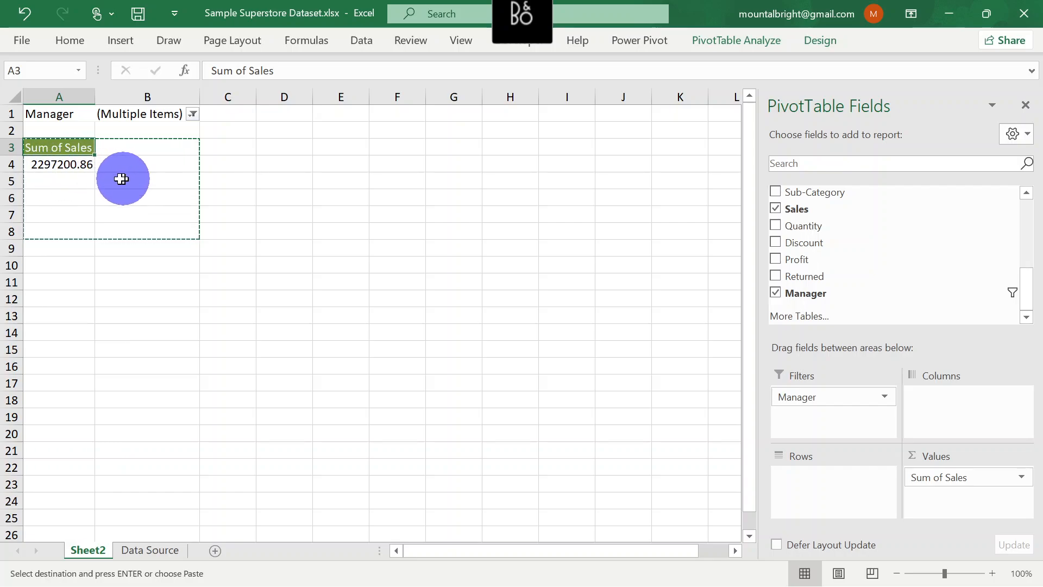
Restrict the Manager report filter to the first two managers in the list by excluding the third and fourth
{"action": "left_click", "coordinate": [192, 113]}
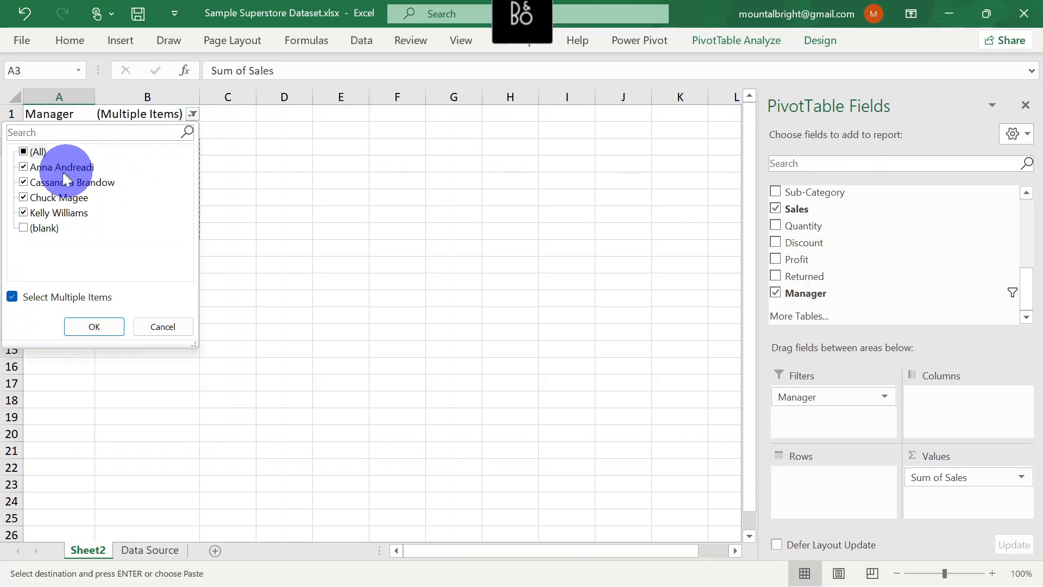
{"action": "left_click", "coordinate": [22, 197]}
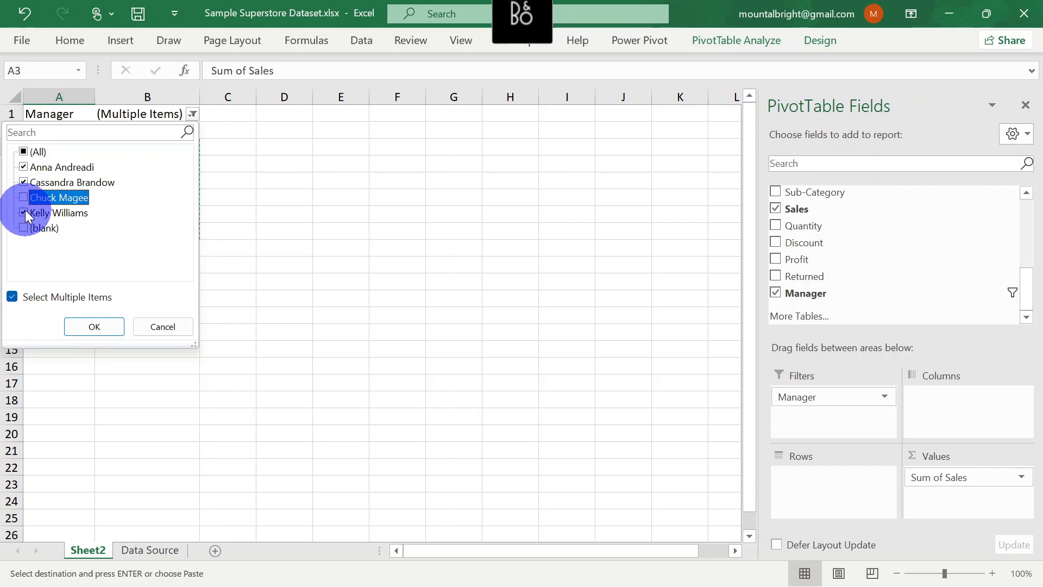
{"action": "left_click", "coordinate": [25, 211]}
{"action": "left_click", "coordinate": [89, 327]}
{"action": "left_click", "coordinate": [92, 325]}
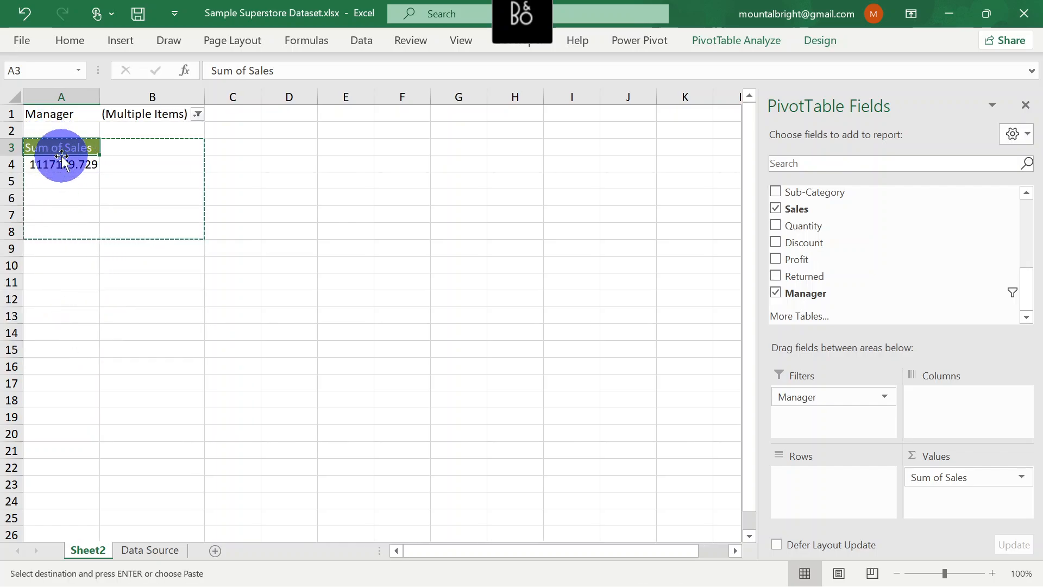
Drill down into the Sum of Sales value in A4 to extract its records to a new sheet, and return to Sheet2
{"action": "left_click", "coordinate": [80, 163]}
{"action": "double_click", "coordinate": [80, 163]}
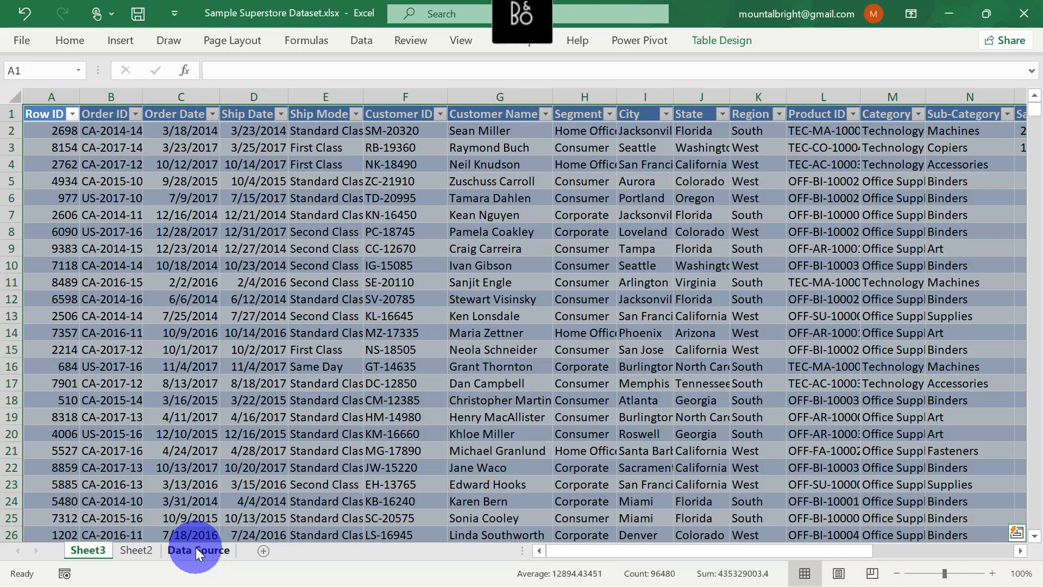
{"action": "left_click", "coordinate": [136, 550]}
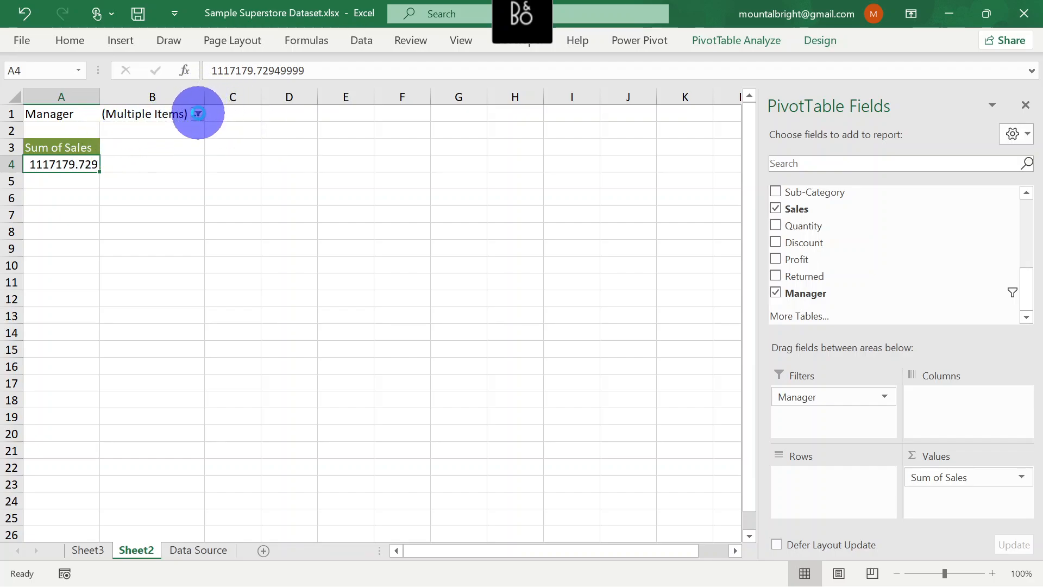
Reset the Manager report filter to (All) and remove the Manager field from the PivotTable
{"action": "left_click", "coordinate": [198, 113]}
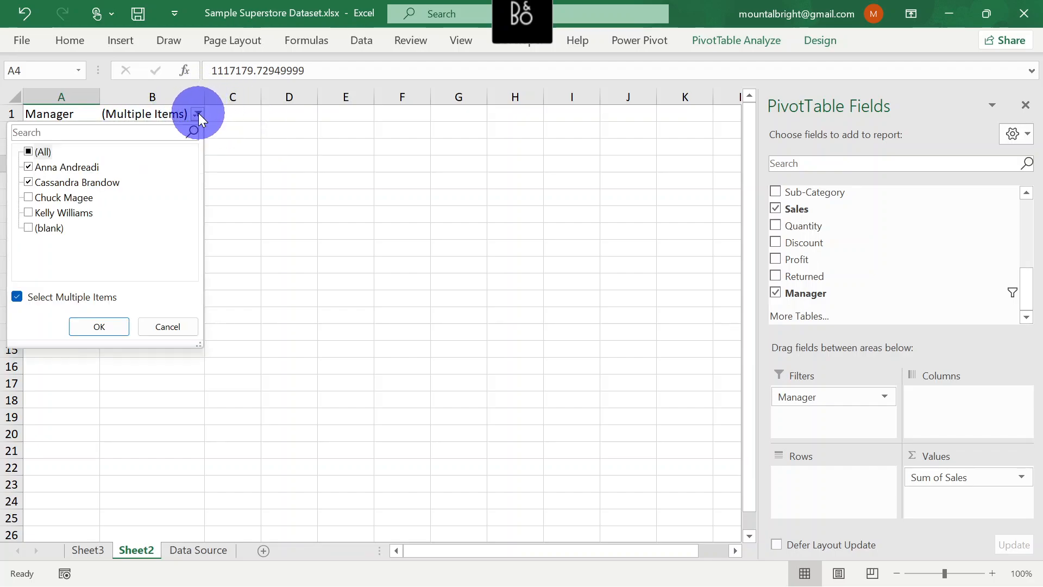
{"action": "left_click", "coordinate": [28, 152]}
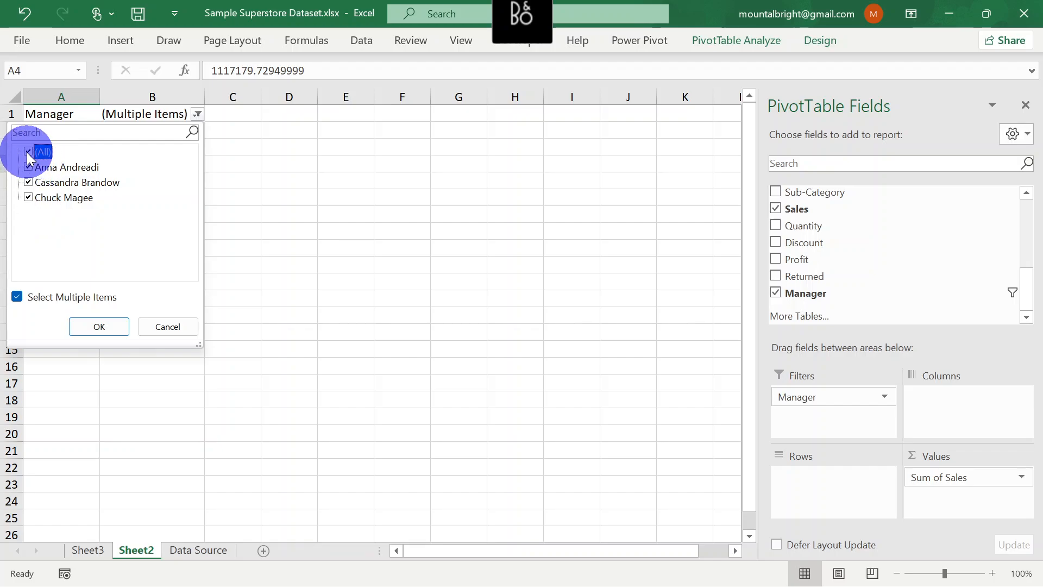
{"action": "left_click", "coordinate": [100, 325]}
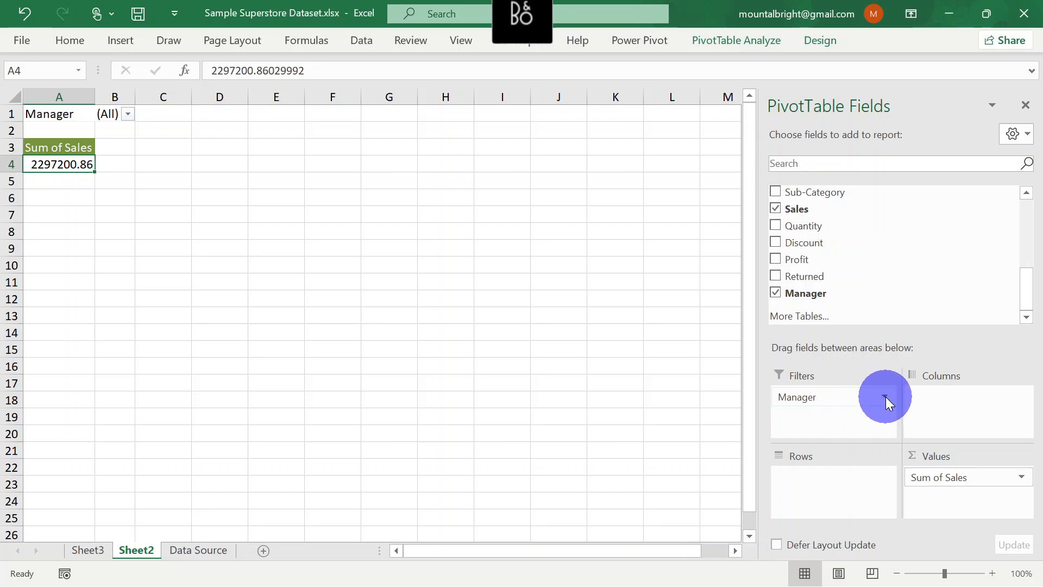
{"action": "mouse_move", "coordinate": [853, 397]}
{"action": "left_mouse_down"}
{"action": "mouse_move", "coordinate": [844, 420]}
{"action": "mouse_move", "coordinate": [848, 396]}
{"action": "left_mouse_up"}
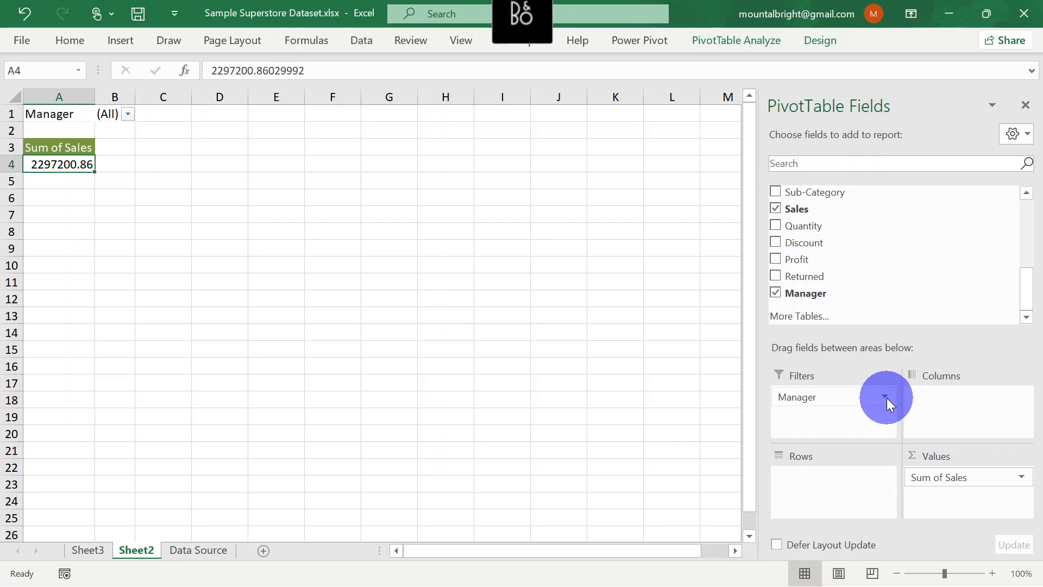
{"action": "left_click", "coordinate": [777, 293]}
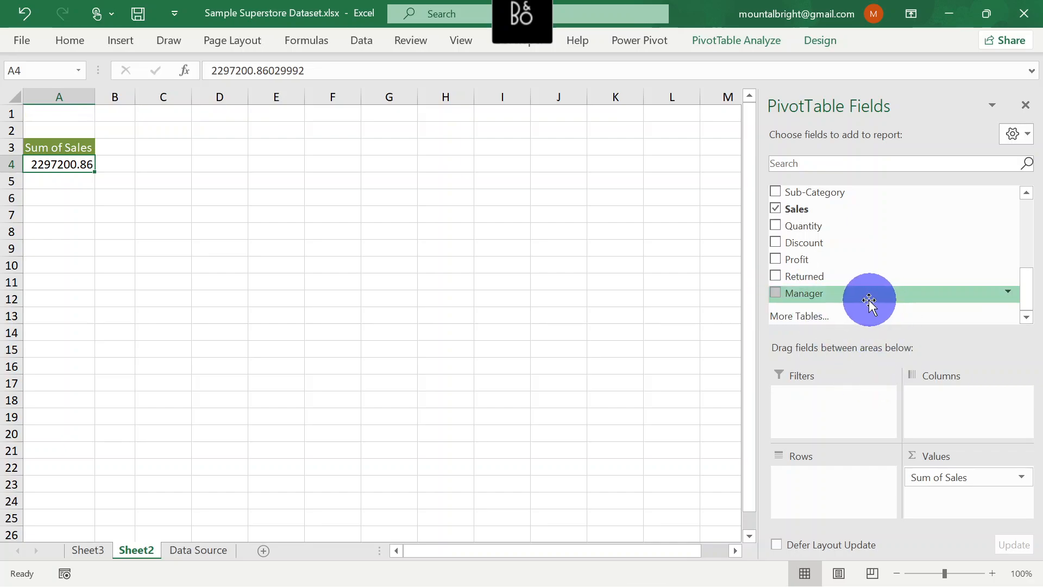
Add the Manager field back to the PivotTable's Rows area and exclude the (blank) item from the row labels
{"action": "left_click_drag", "start_coordinate": [869, 301], "coordinate": [814, 495]}
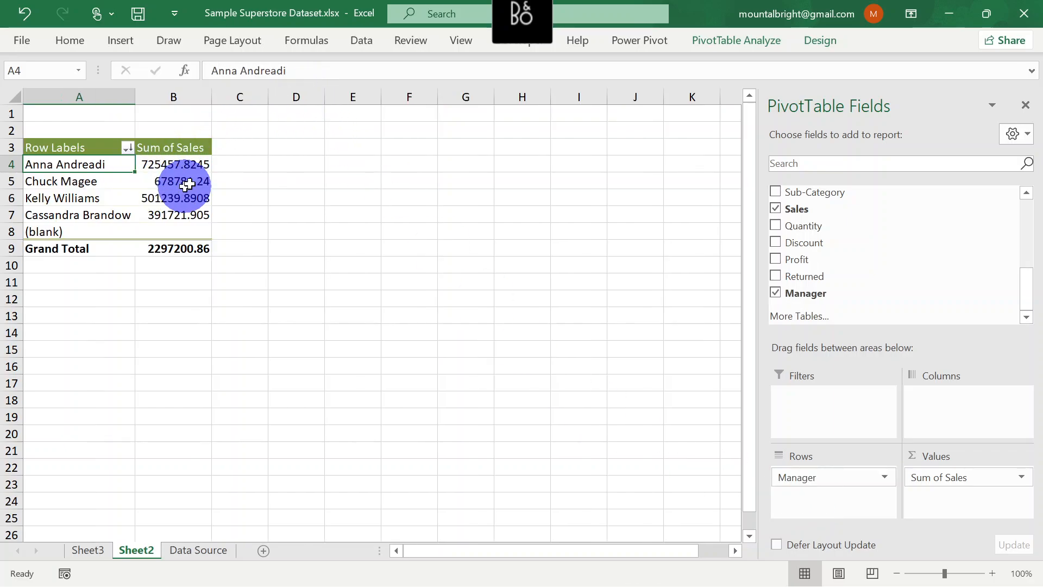
{"action": "left_click", "coordinate": [127, 145]}
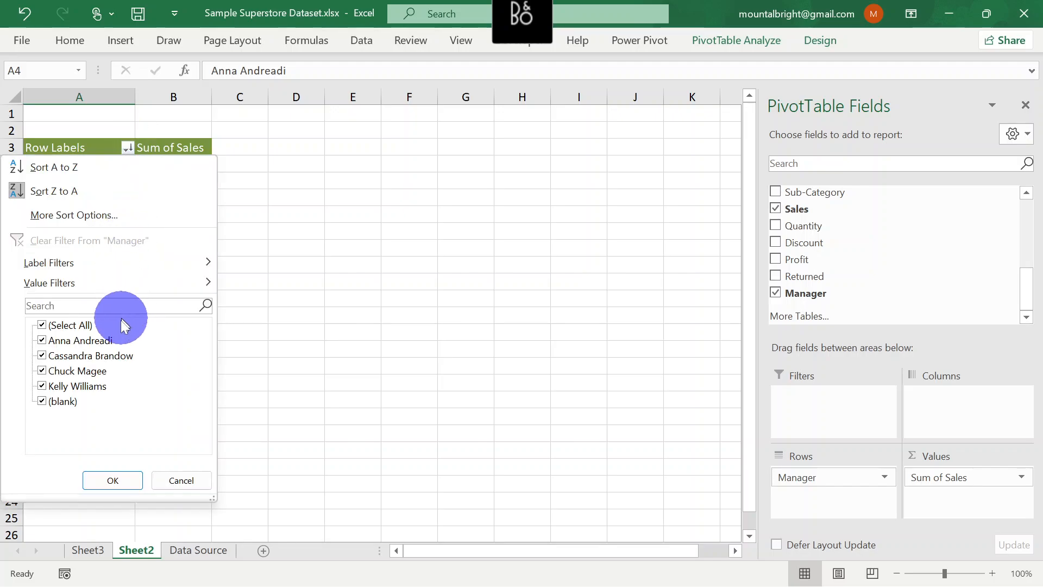
{"action": "left_click", "coordinate": [42, 402]}
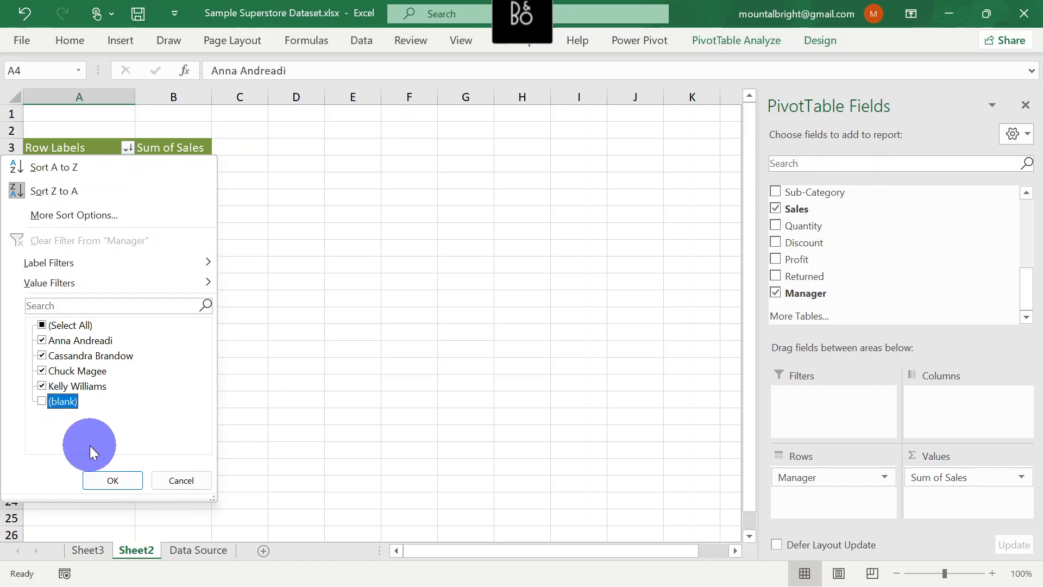
{"action": "left_click", "coordinate": [112, 478]}
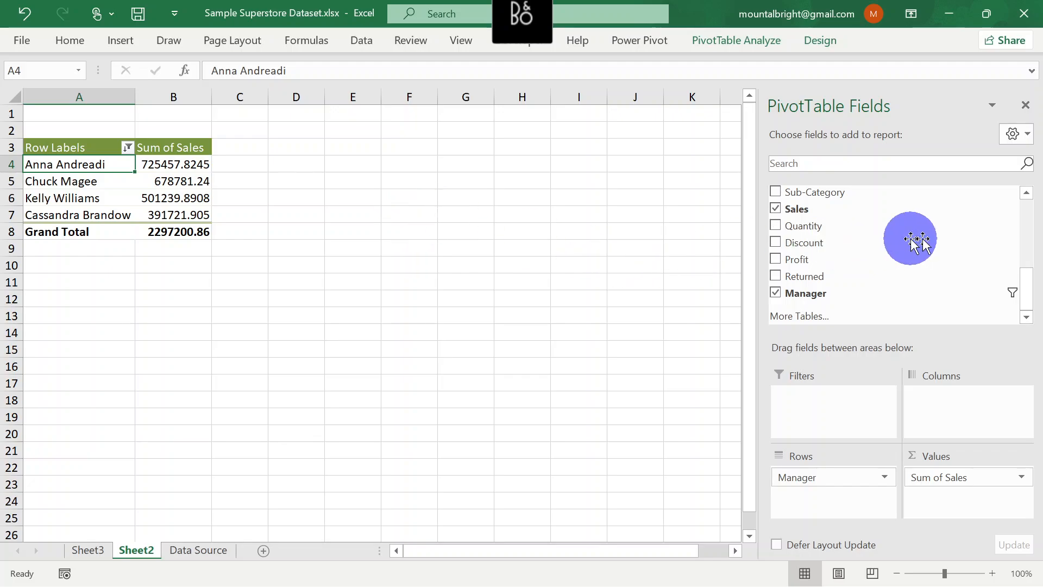
{"action": "mouse_move", "coordinate": [1027, 289]}
{"action": "left_mouse_down"}
{"action": "mouse_move", "coordinate": [1025, 263]}
{"action": "mouse_move", "coordinate": [1029, 307]}
{"action": "left_mouse_up"}
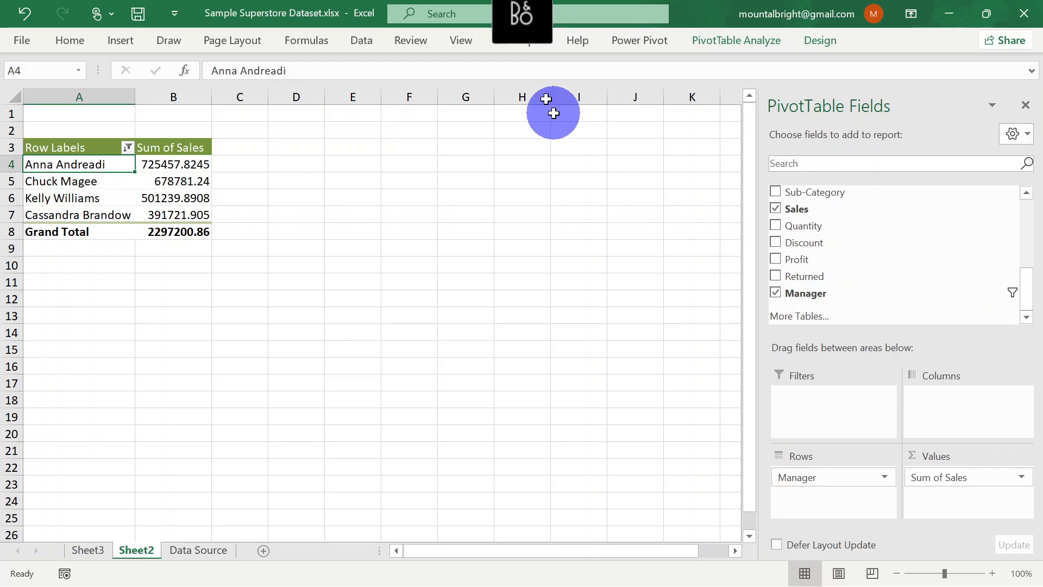
{"action": "left_click", "coordinate": [526, 12]}
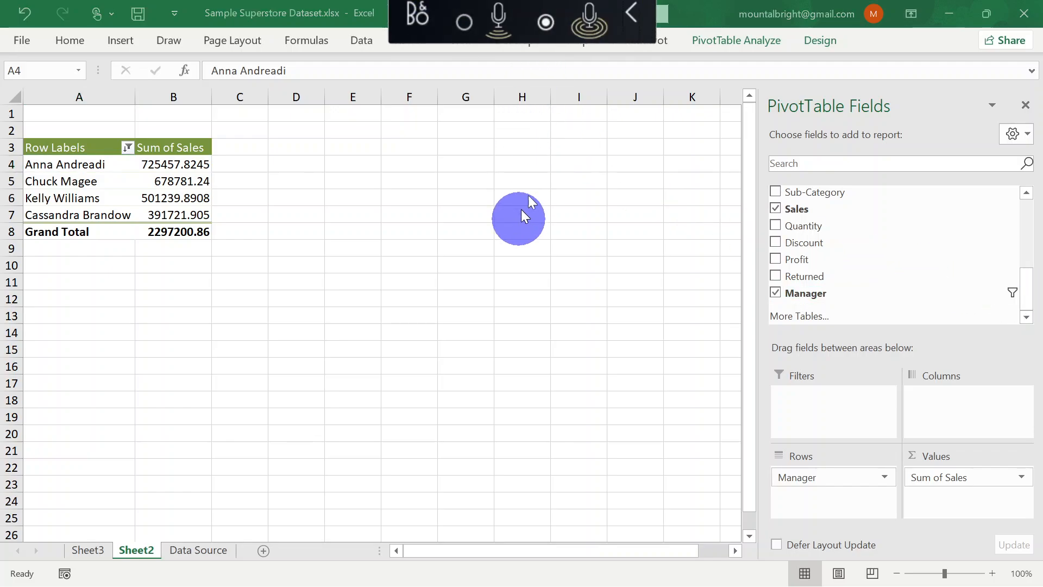
{"action": "left_click_drag", "start_coordinate": [519, 11], "coordinate": [181, 575]}
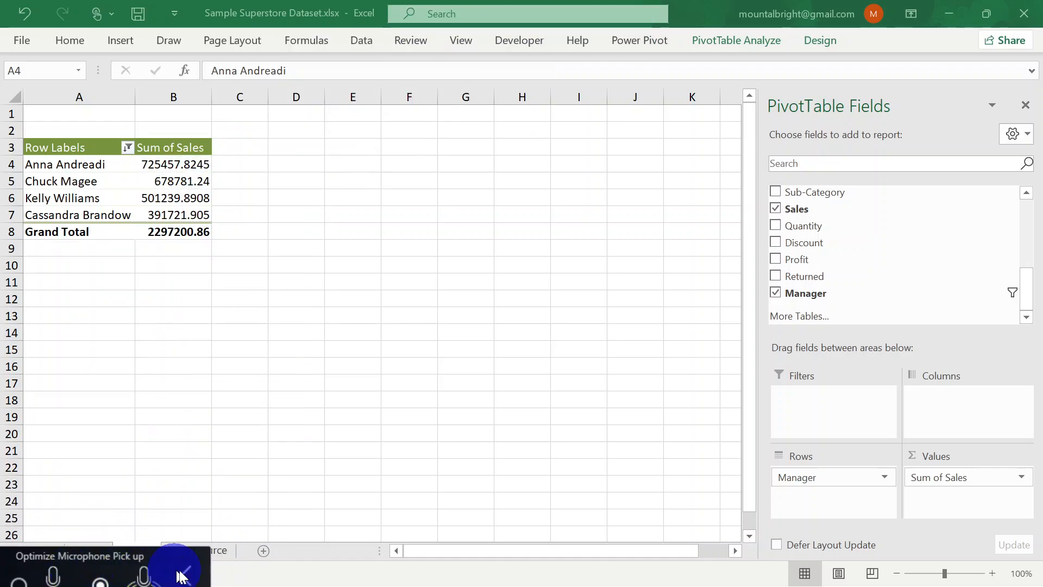
{"action": "left_click", "coordinate": [186, 576]}
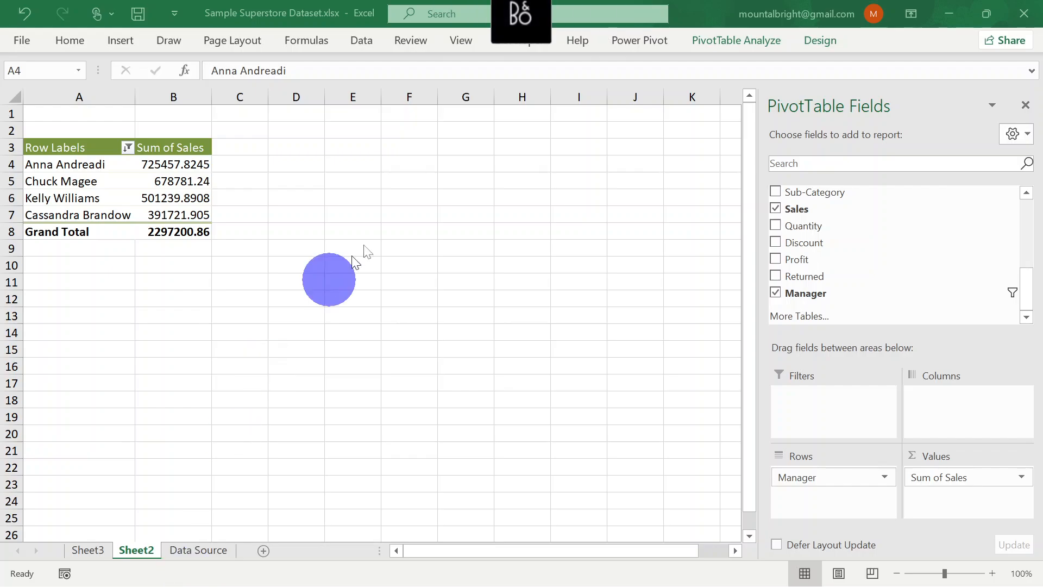
Move the floating microphone pickup widget off the workbook's title bar and return to the Sample Superstore Dataset workbook in Excel
{"action": "left_click", "coordinate": [521, 16]}
{"action": "key", "text": "alt+Tab"}
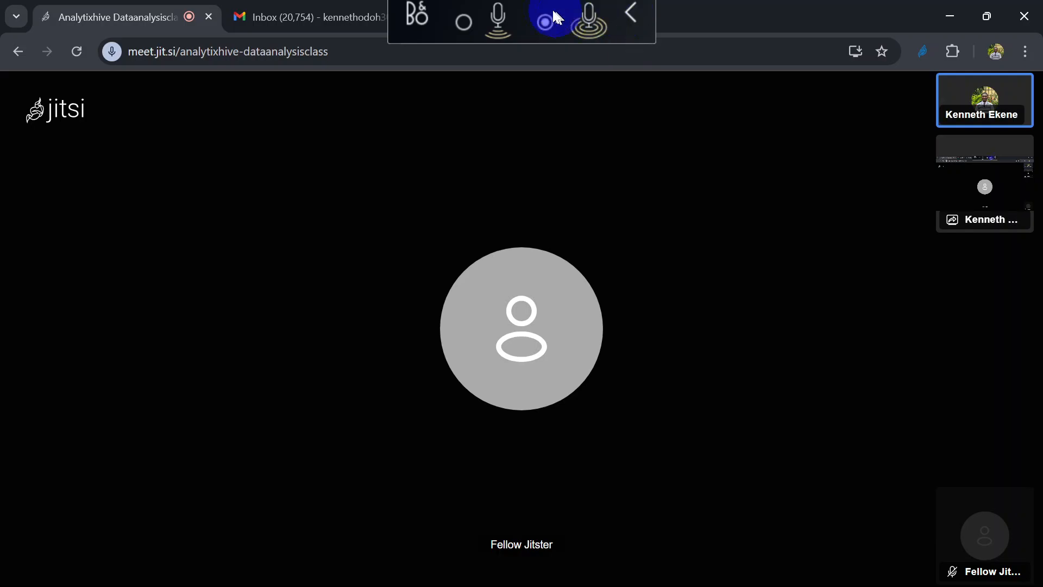
{"action": "left_click_drag", "start_coordinate": [542, 11], "coordinate": [7, 581]}
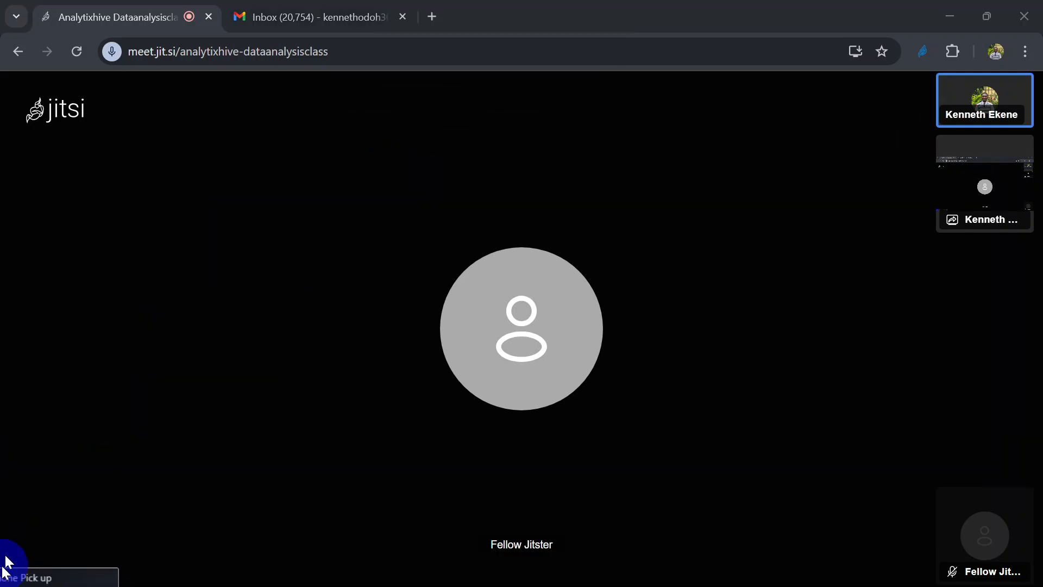
{"action": "mouse_move", "coordinate": [633, 585]}
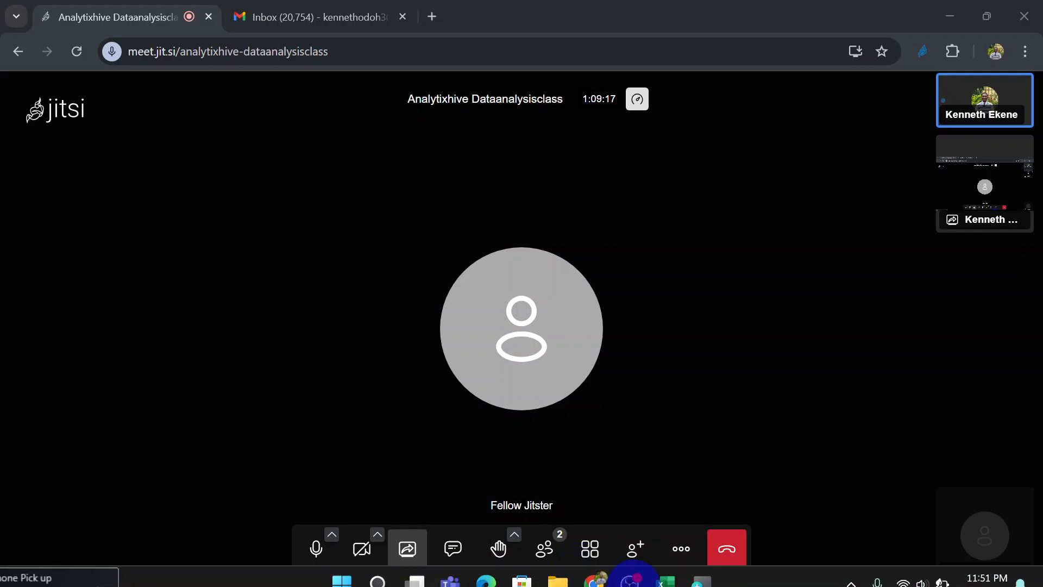
{"action": "mouse_move", "coordinate": [664, 564]}
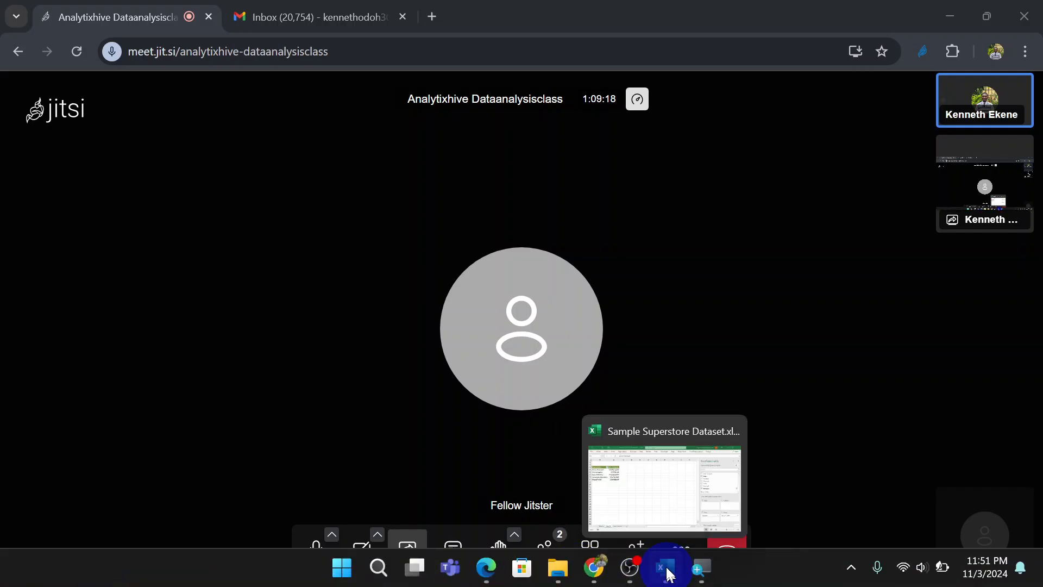
{"action": "left_click", "coordinate": [659, 496]}
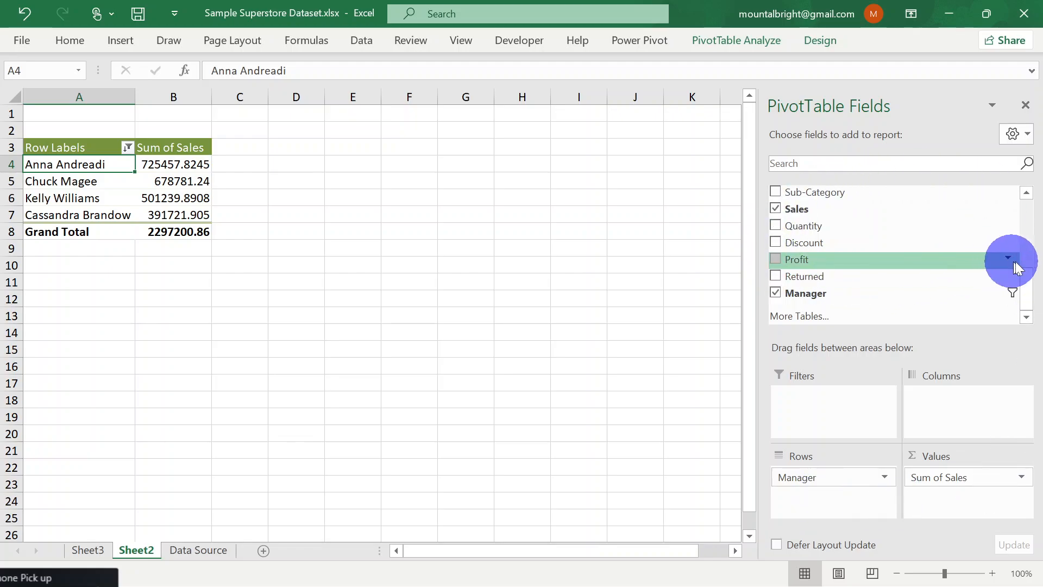
Add the Region field to the PivotTable's Rows area and nest it below the Manager field
{"action": "left_click_drag", "start_coordinate": [1030, 288], "coordinate": [1040, 243]}
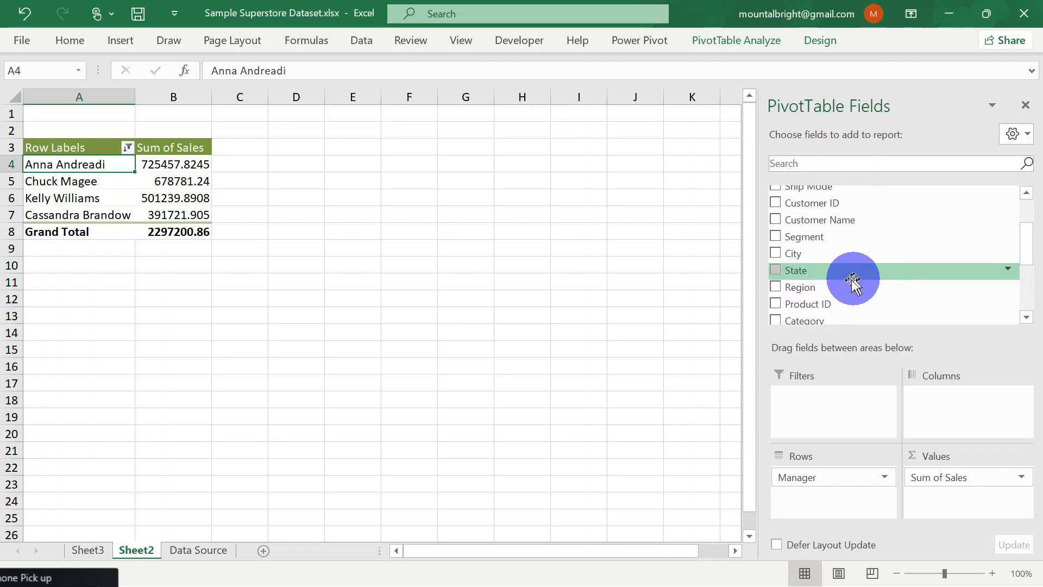
{"action": "left_click_drag", "start_coordinate": [824, 288], "coordinate": [827, 472]}
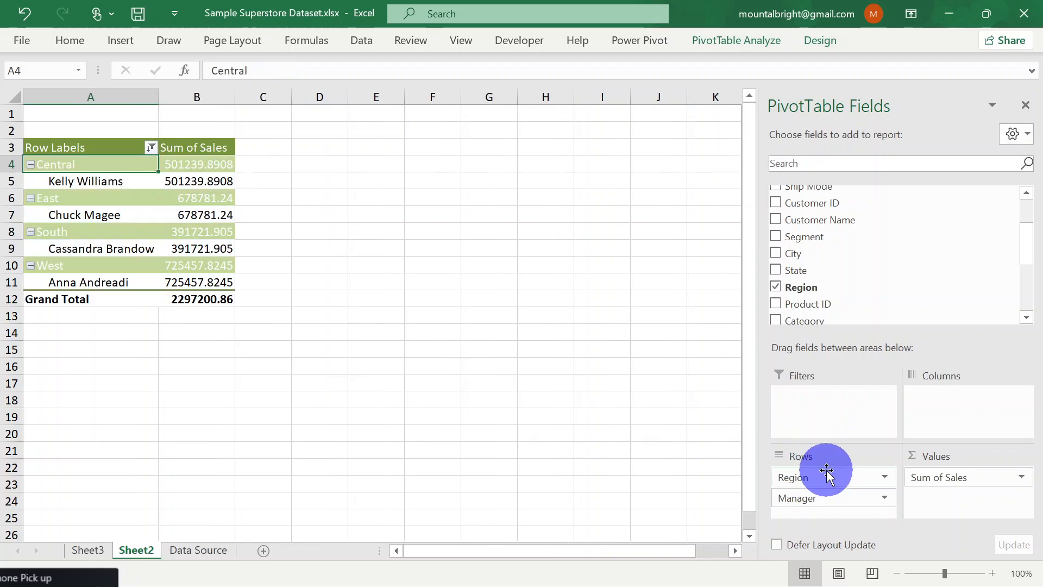
{"action": "left_click", "coordinate": [822, 499]}
{"action": "left_click_drag", "start_coordinate": [822, 484], "coordinate": [812, 513]}
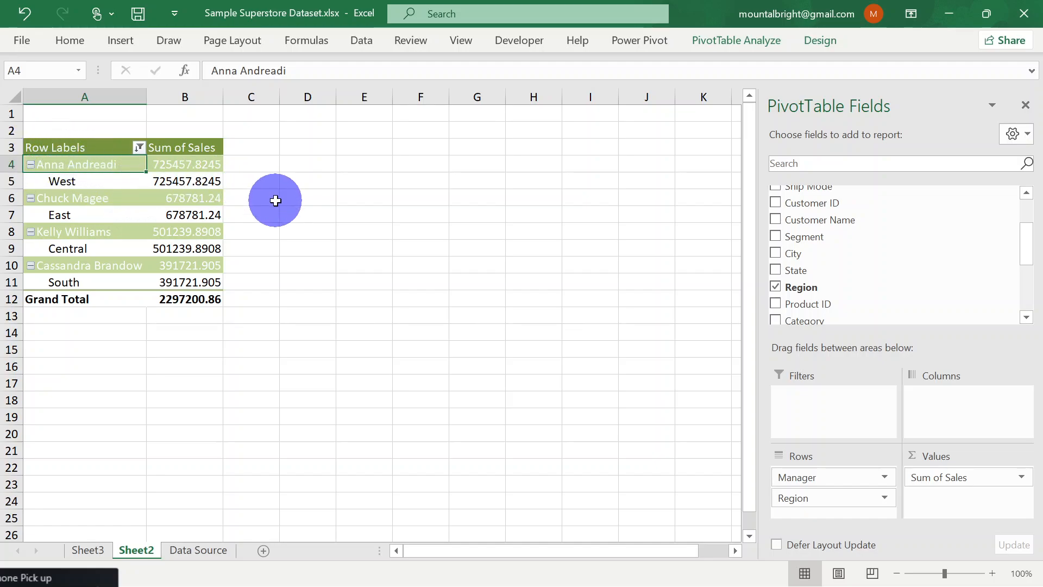
Collapse and re-expand the second manager's group, and remove the Region field from the PivotTable's Rows area
{"action": "left_click", "coordinate": [30, 201]}
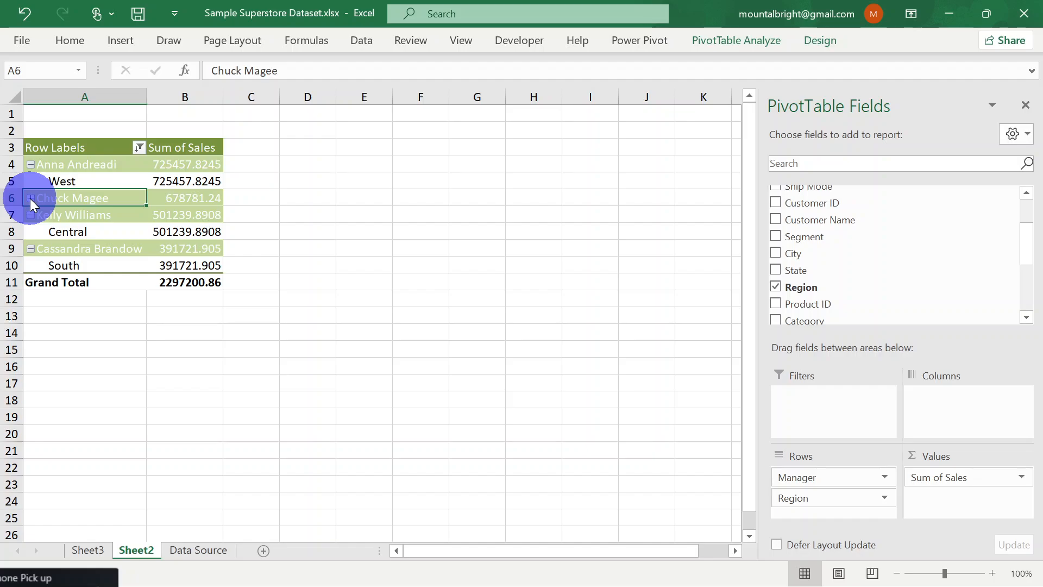
{"action": "left_click", "coordinate": [30, 199]}
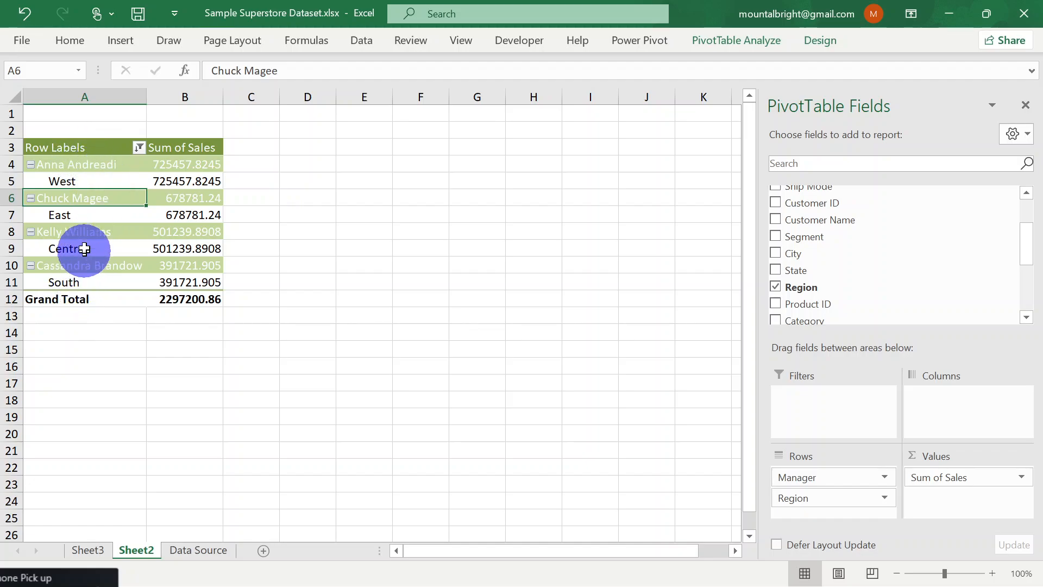
{"action": "left_click", "coordinate": [885, 498]}
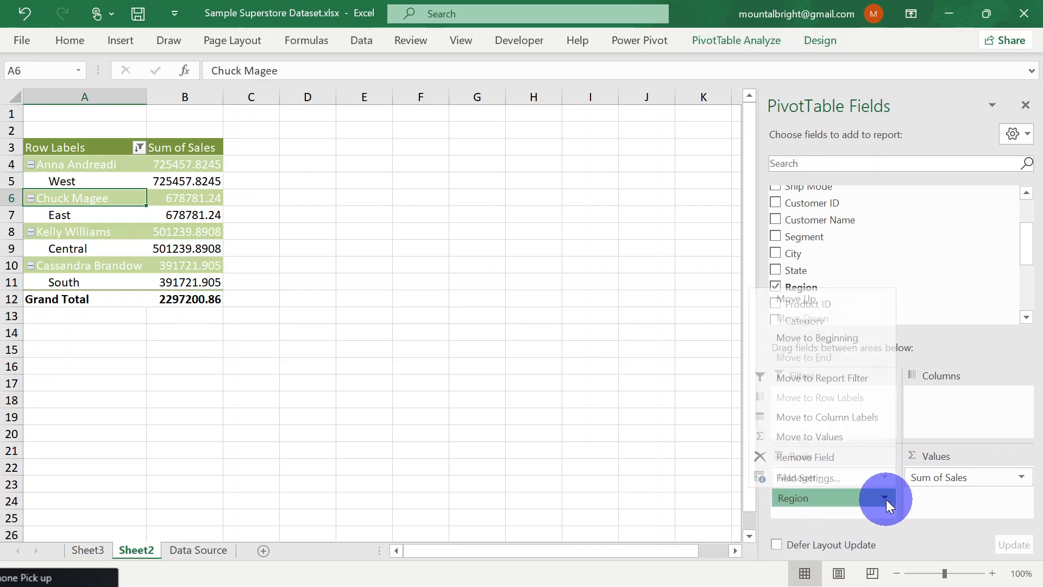
{"action": "left_click", "coordinate": [827, 454]}
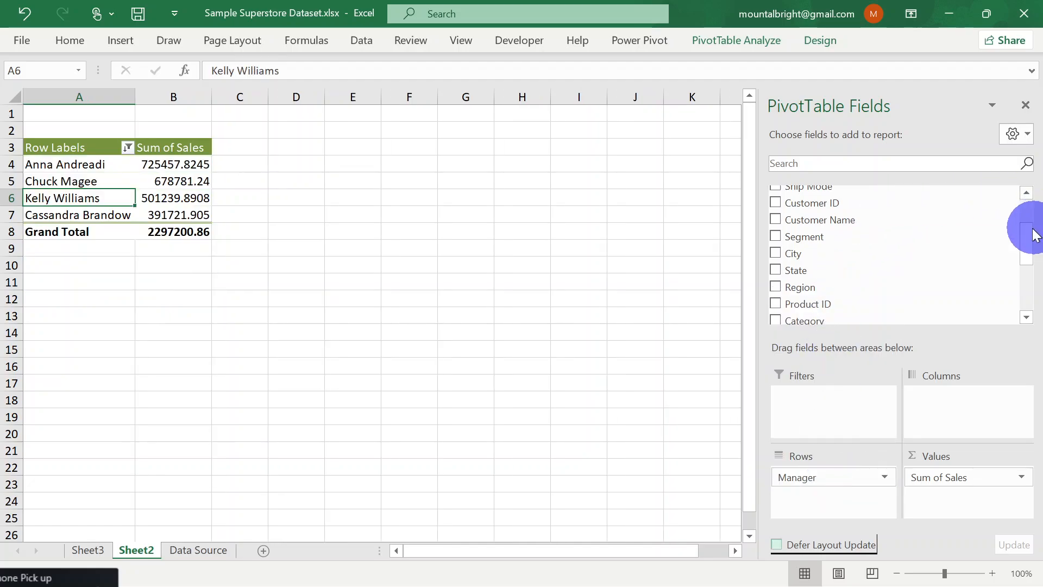
Add the Category field to the PivotTable's Rows area above the Manager field
{"action": "left_click_drag", "start_coordinate": [1030, 244], "coordinate": [1028, 286]}
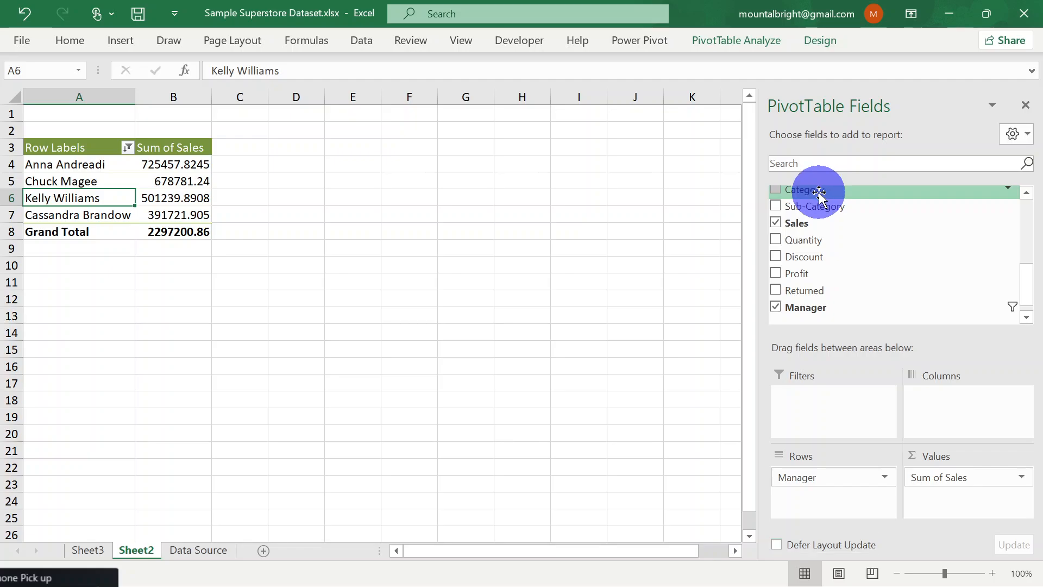
{"action": "left_click_drag", "start_coordinate": [819, 191], "coordinate": [846, 476]}
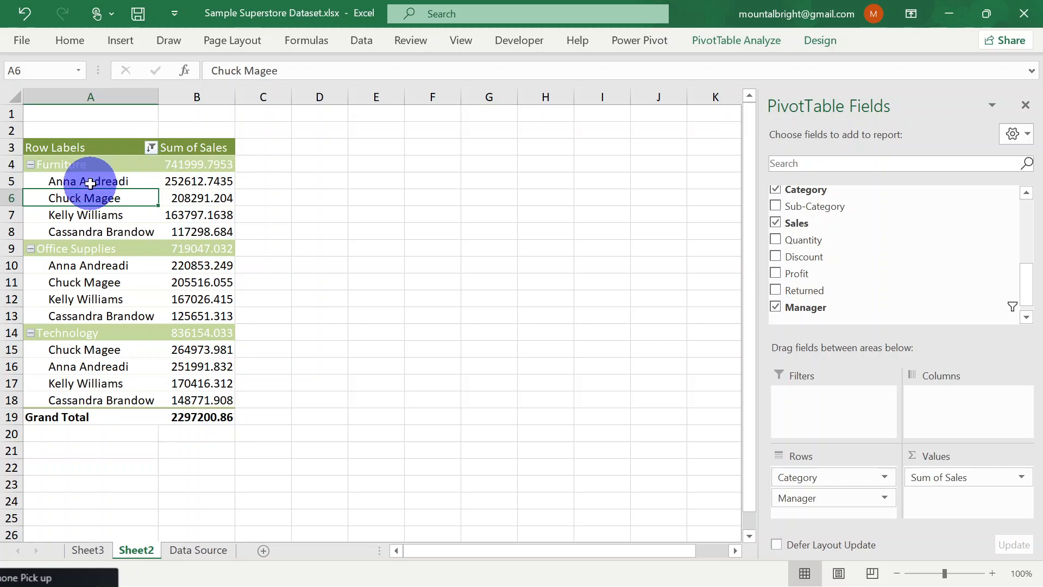
Examine each manager's Sum of Sales within the Furniture, Office Supplies and Technology categories
{"action": "mouse_move", "coordinate": [195, 184]}
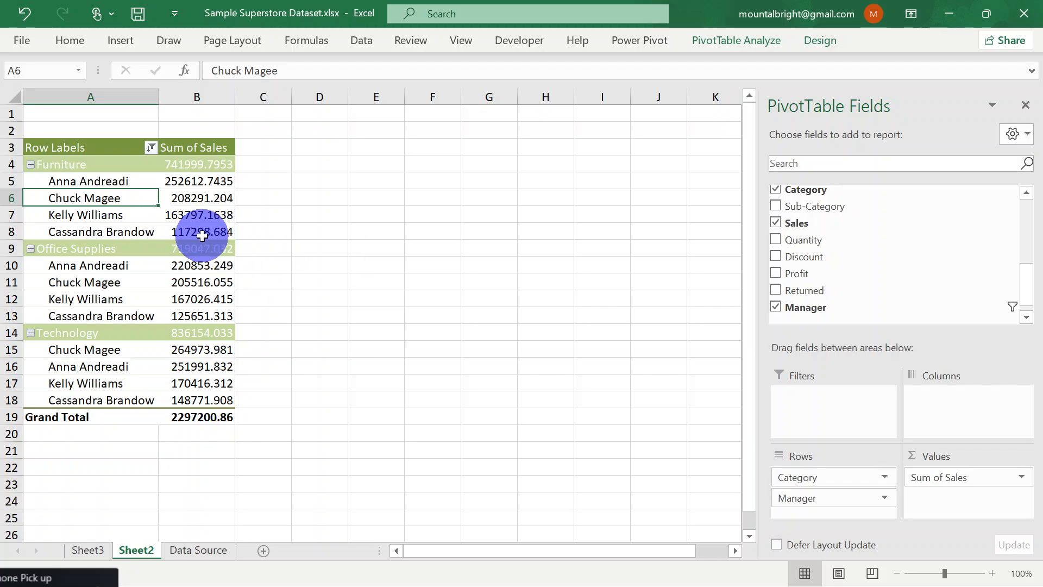
{"action": "mouse_move", "coordinate": [199, 239]}
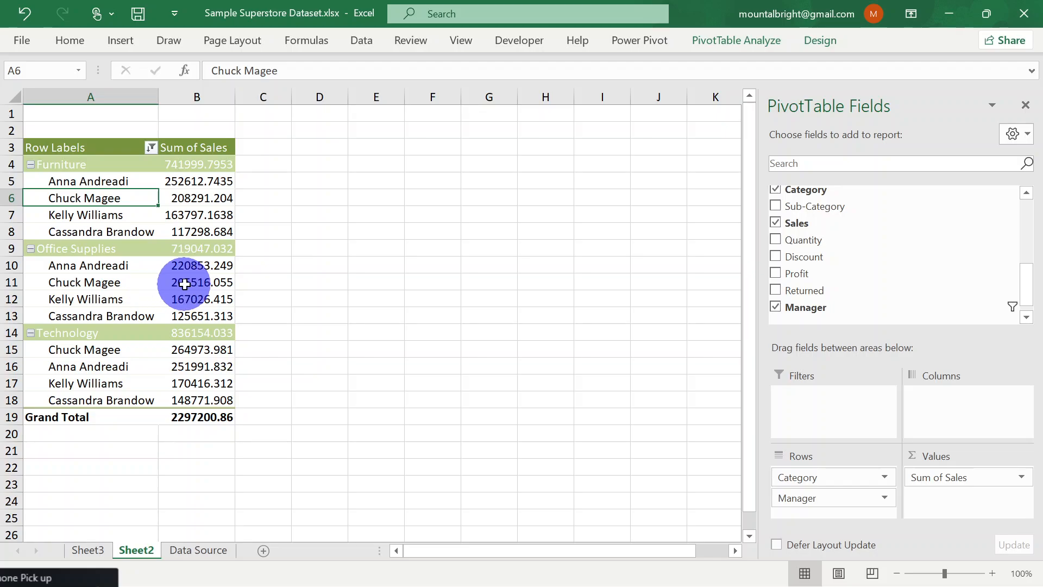
{"action": "mouse_move", "coordinate": [203, 280]}
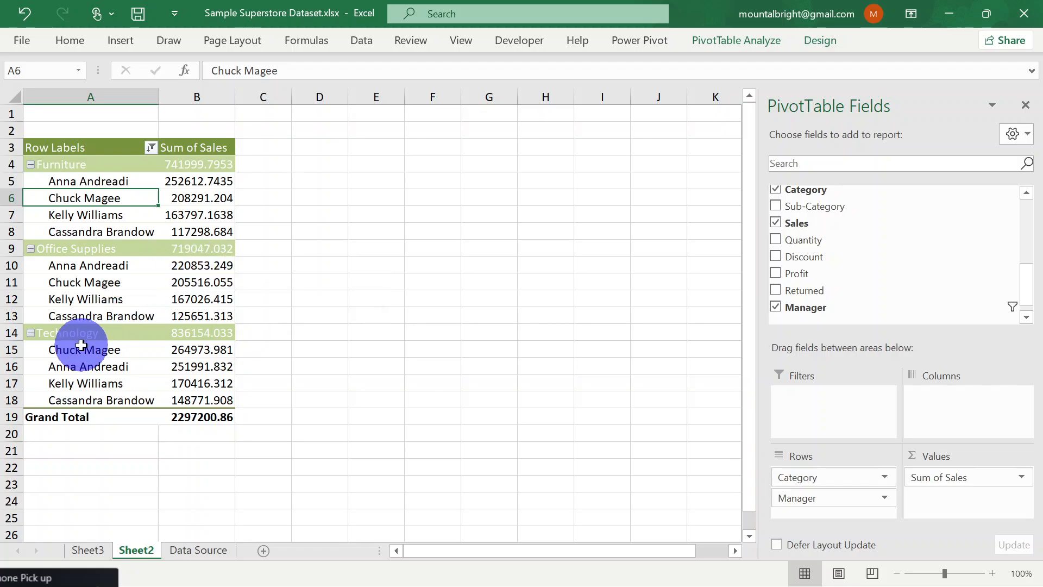
{"action": "mouse_move", "coordinate": [91, 353]}
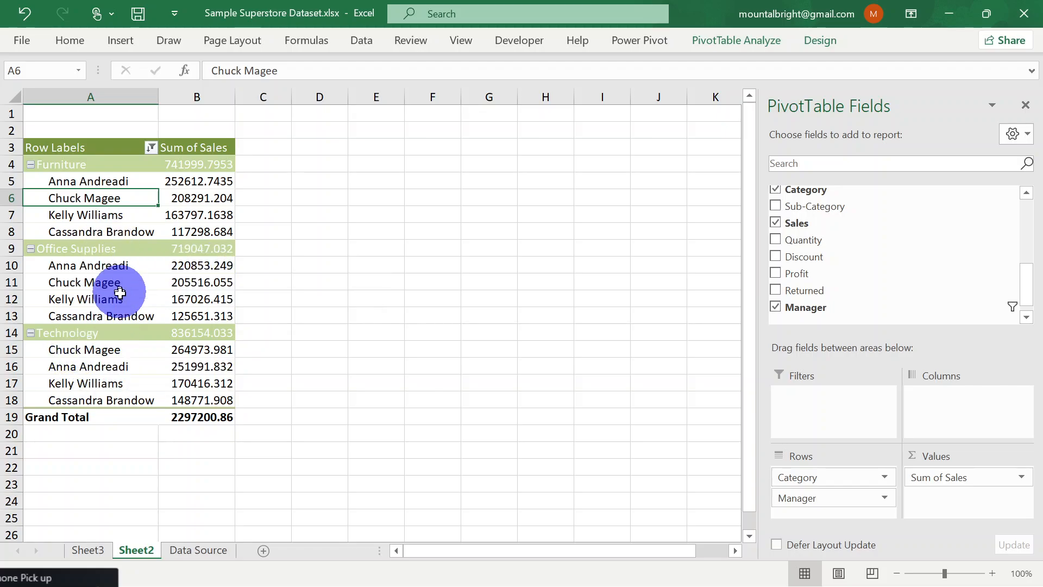
{"action": "mouse_move", "coordinate": [194, 315]}
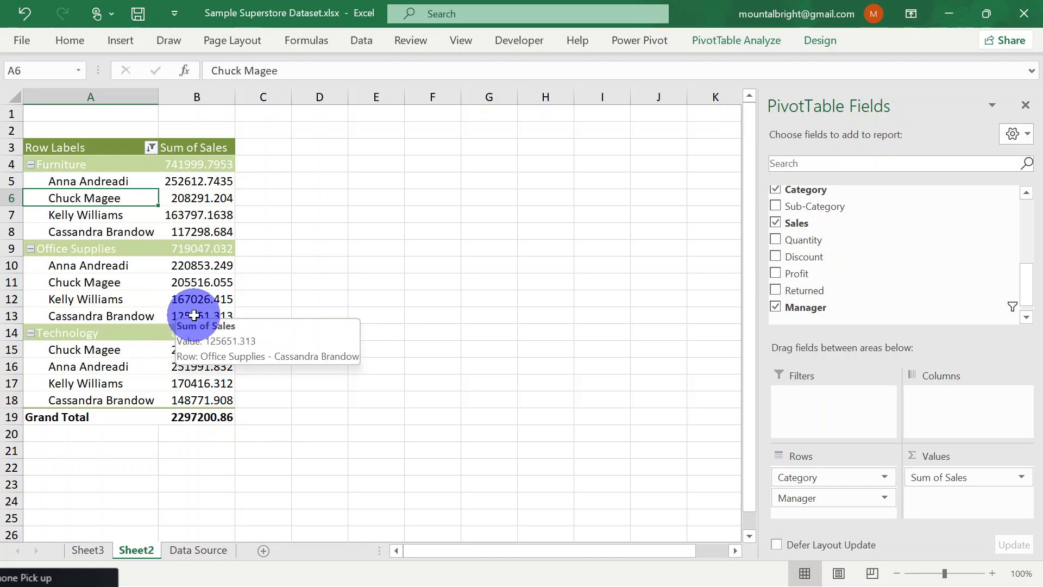
{"action": "mouse_move", "coordinate": [98, 318]}
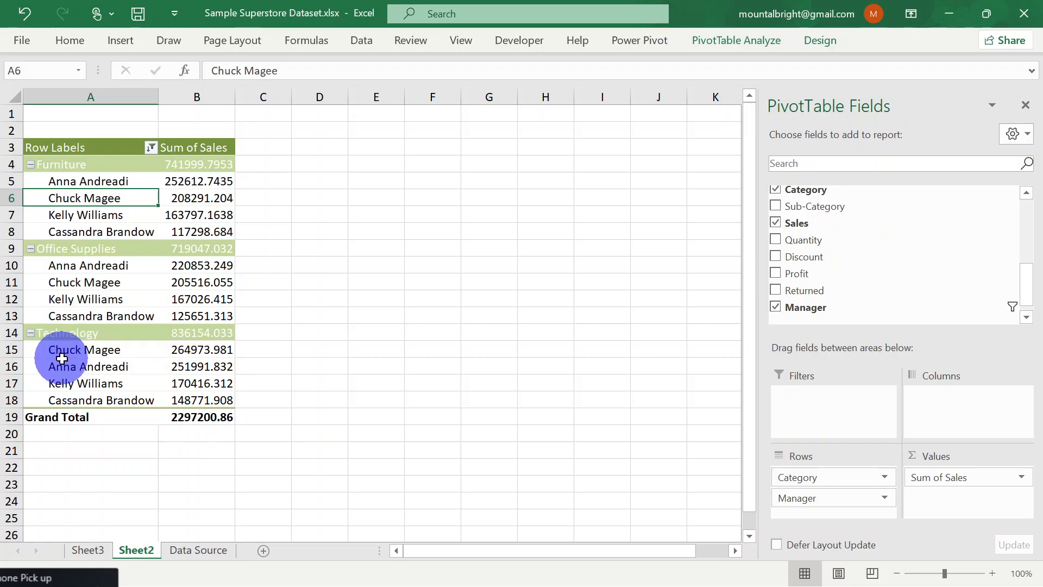
{"action": "mouse_move", "coordinate": [196, 354]}
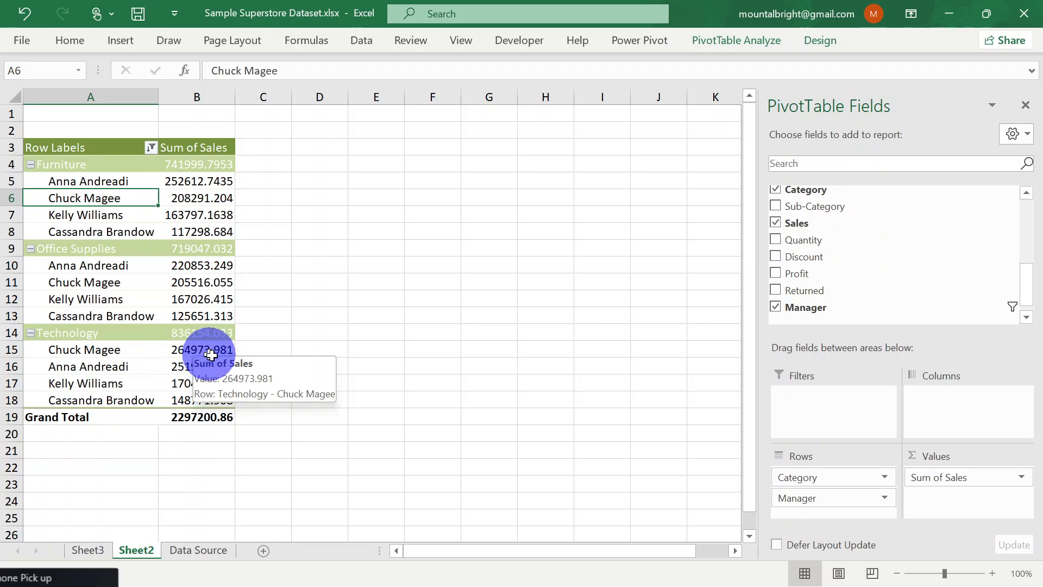
{"action": "mouse_move", "coordinate": [205, 374]}
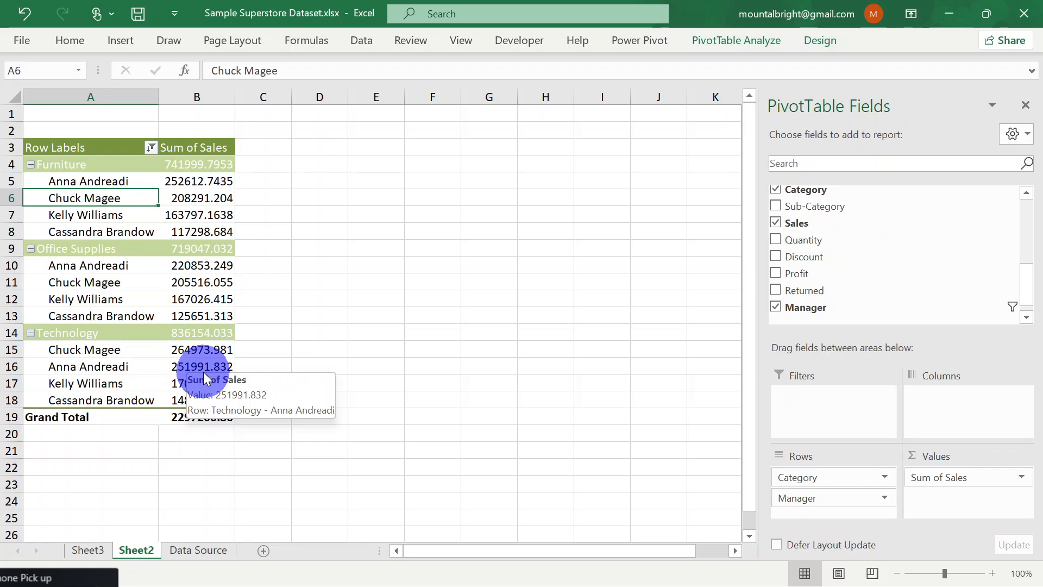
{"action": "mouse_move", "coordinate": [187, 409]}
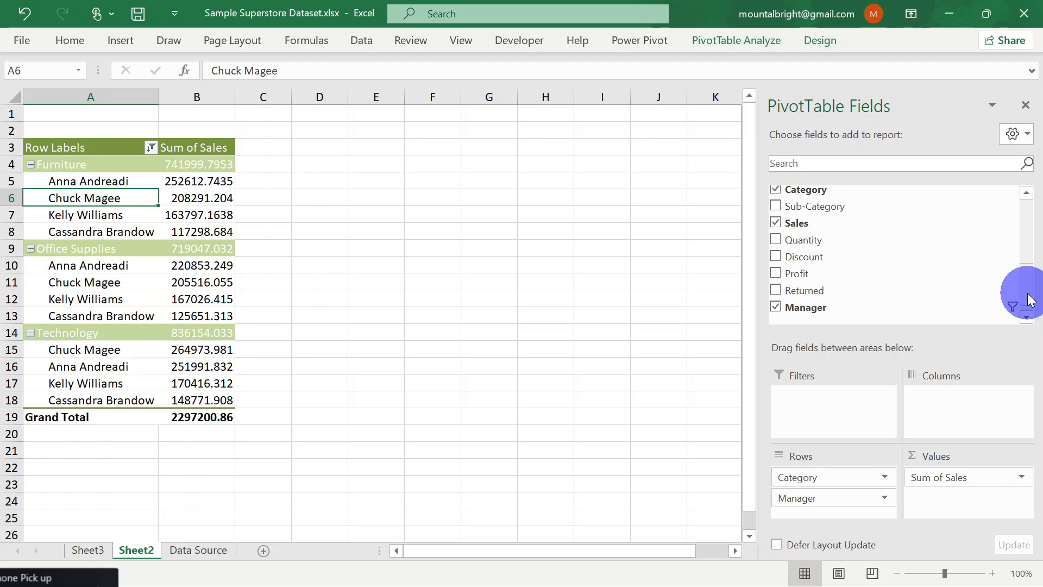
Add the Returned field as a report filter of the PivotTable and set it to FALSE
{"action": "mouse_move", "coordinate": [1031, 299]}
{"action": "left_mouse_down"}
{"action": "mouse_move", "coordinate": [1027, 279]}
{"action": "mouse_move", "coordinate": [1031, 308]}
{"action": "mouse_move", "coordinate": [1037, 233]}
{"action": "mouse_move", "coordinate": [1025, 303]}
{"action": "left_mouse_up"}
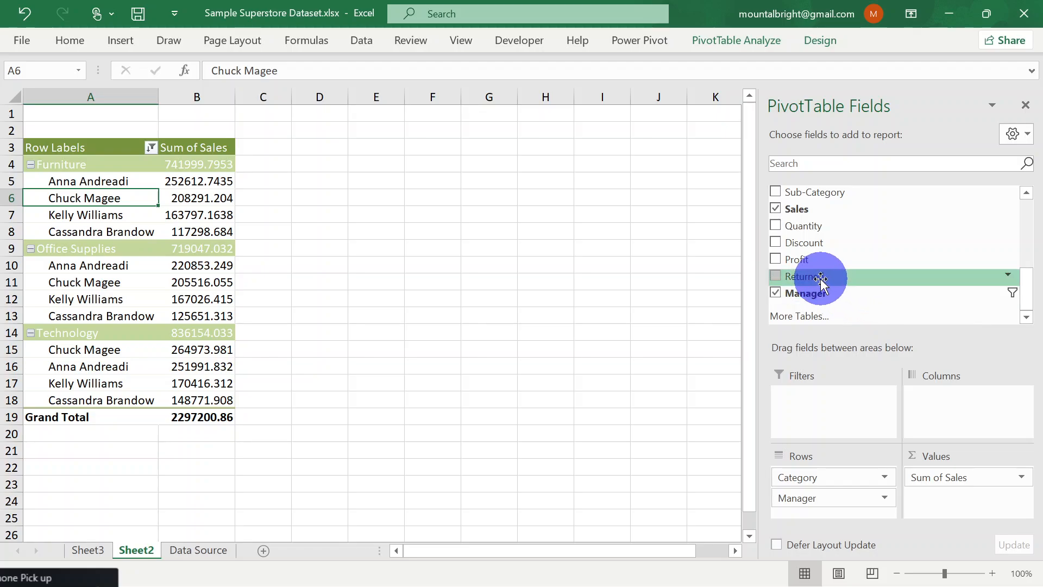
{"action": "left_click_drag", "start_coordinate": [822, 279], "coordinate": [850, 405]}
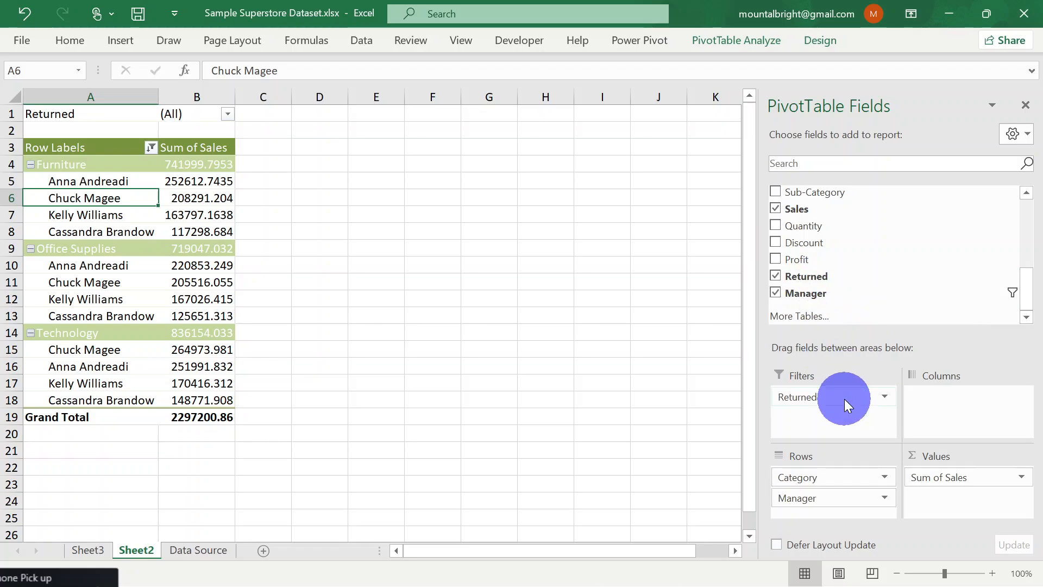
{"action": "left_click", "coordinate": [226, 115]}
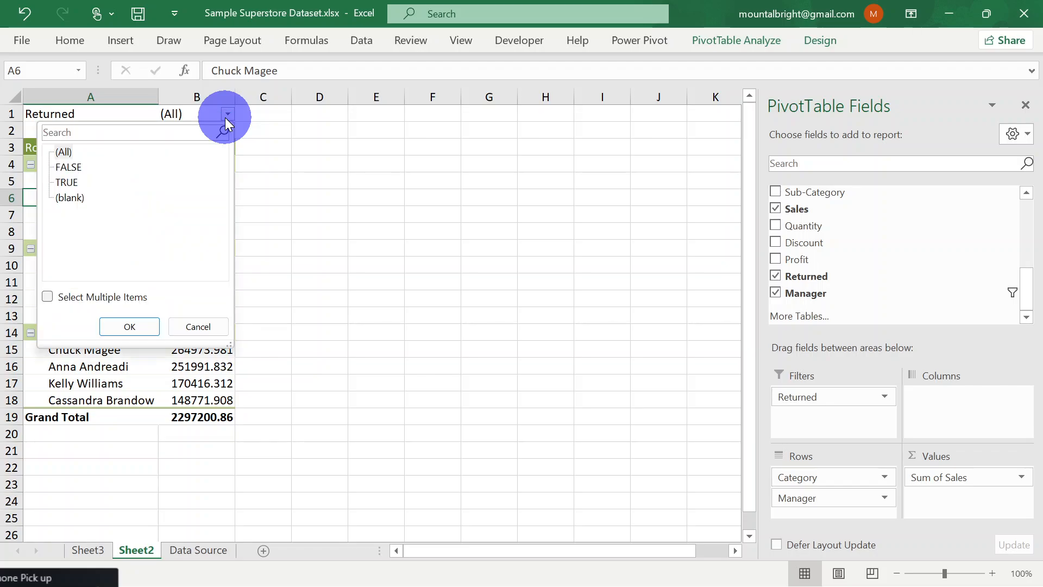
{"action": "left_click", "coordinate": [57, 183]}
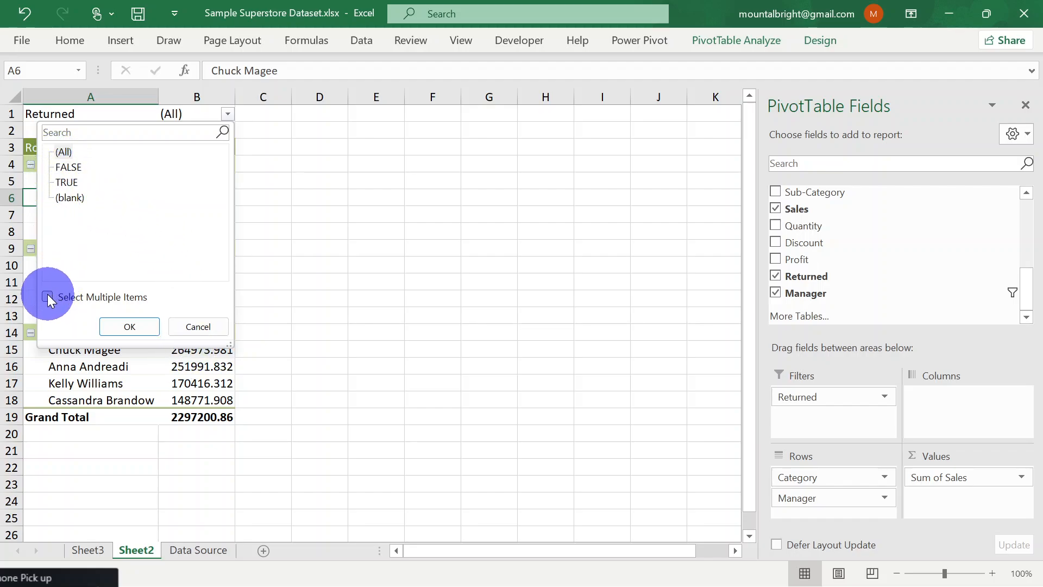
{"action": "left_click", "coordinate": [73, 167]}
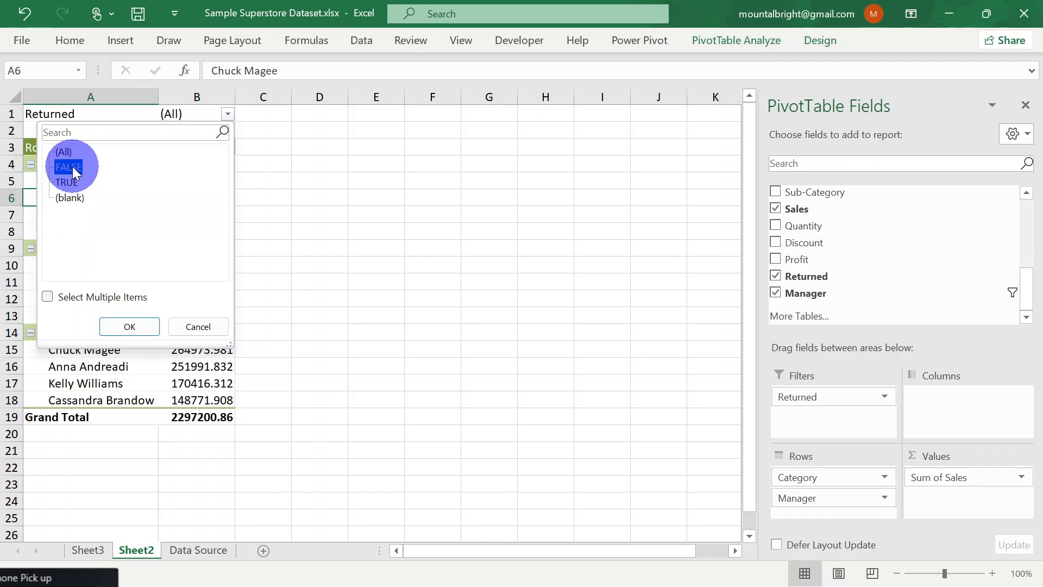
{"action": "left_click", "coordinate": [134, 324]}
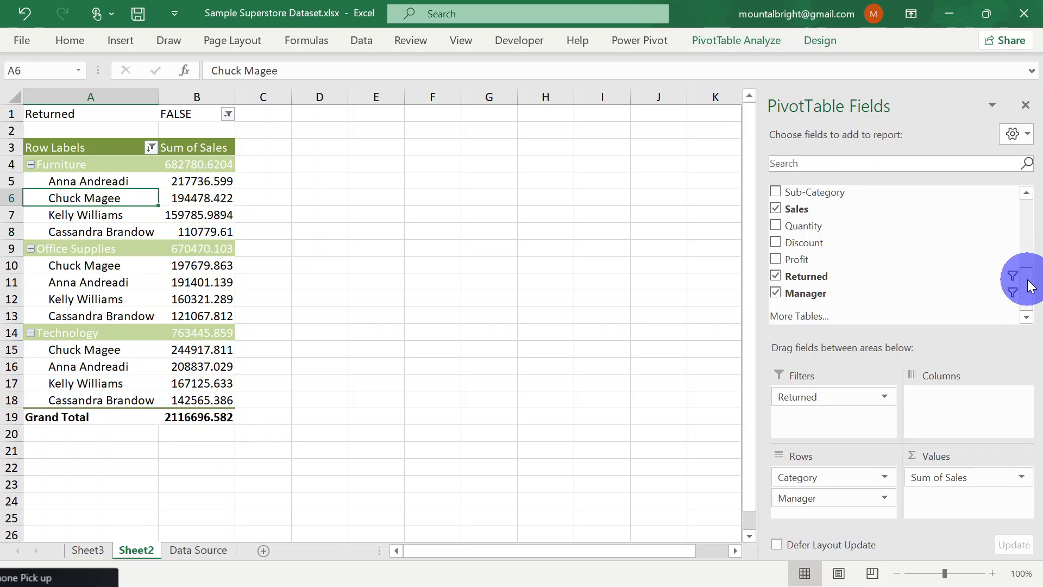
Add the Segment field as a slicer for the PivotTable on Sheet2
{"action": "mouse_move", "coordinate": [1031, 286]}
{"action": "left_mouse_down"}
{"action": "mouse_move", "coordinate": [1034, 213]}
{"action": "mouse_move", "coordinate": [1031, 290]}
{"action": "left_mouse_up"}
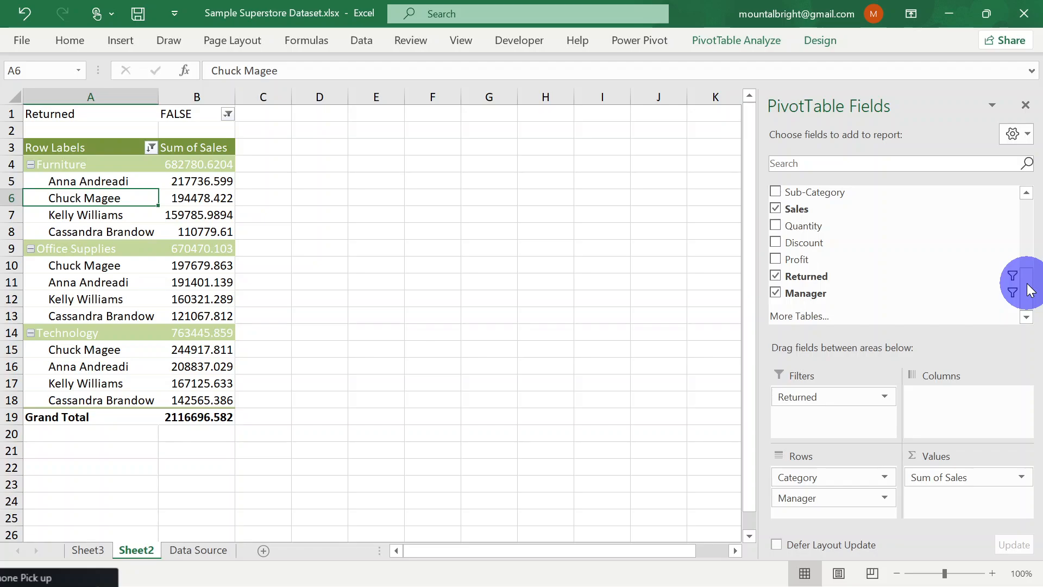
{"action": "left_click_drag", "start_coordinate": [1031, 290], "coordinate": [1034, 213]}
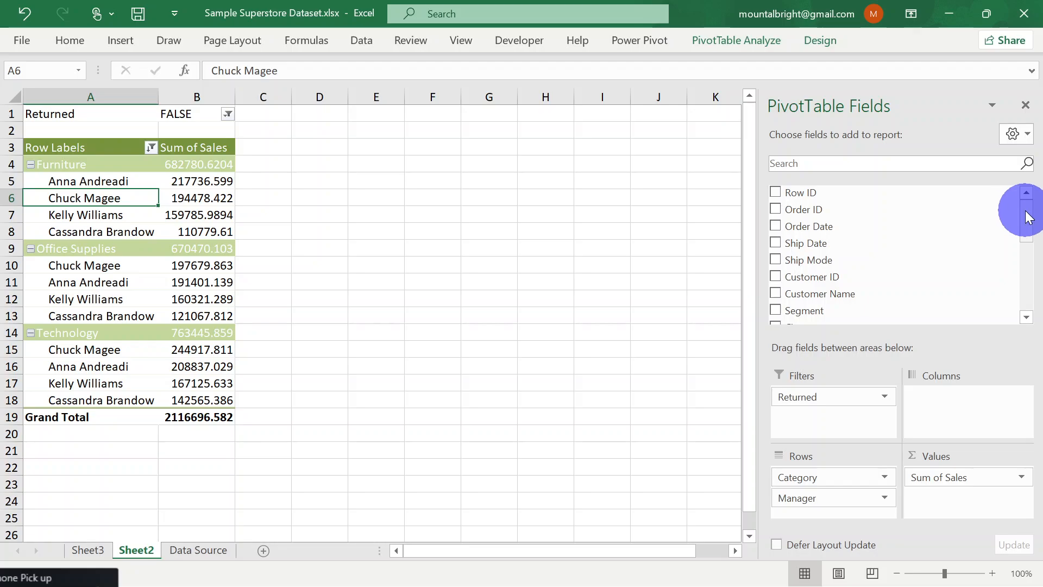
{"action": "left_click_drag", "start_coordinate": [1029, 219], "coordinate": [1031, 246]}
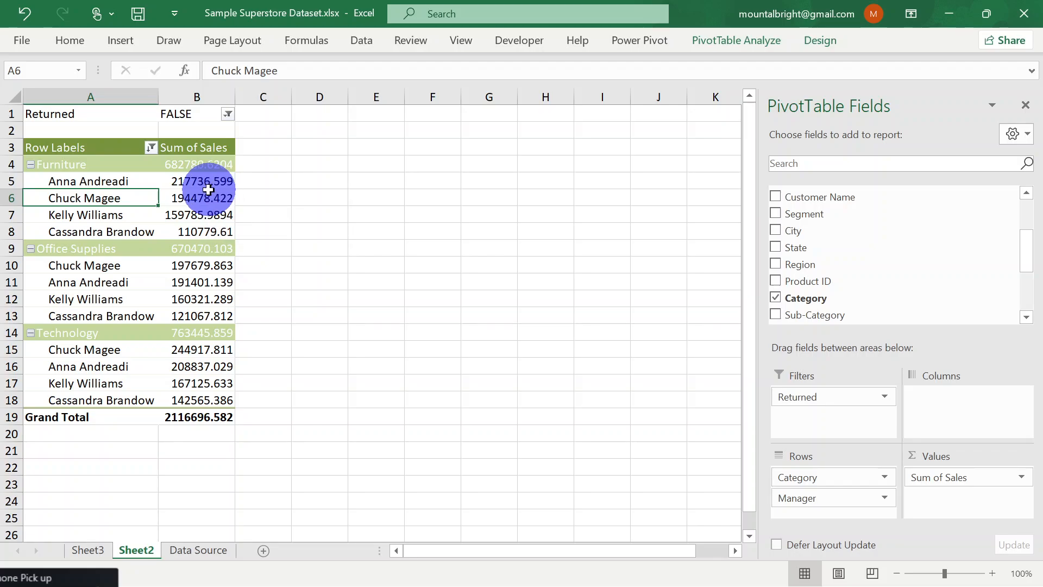
{"action": "mouse_move", "coordinate": [192, 184]}
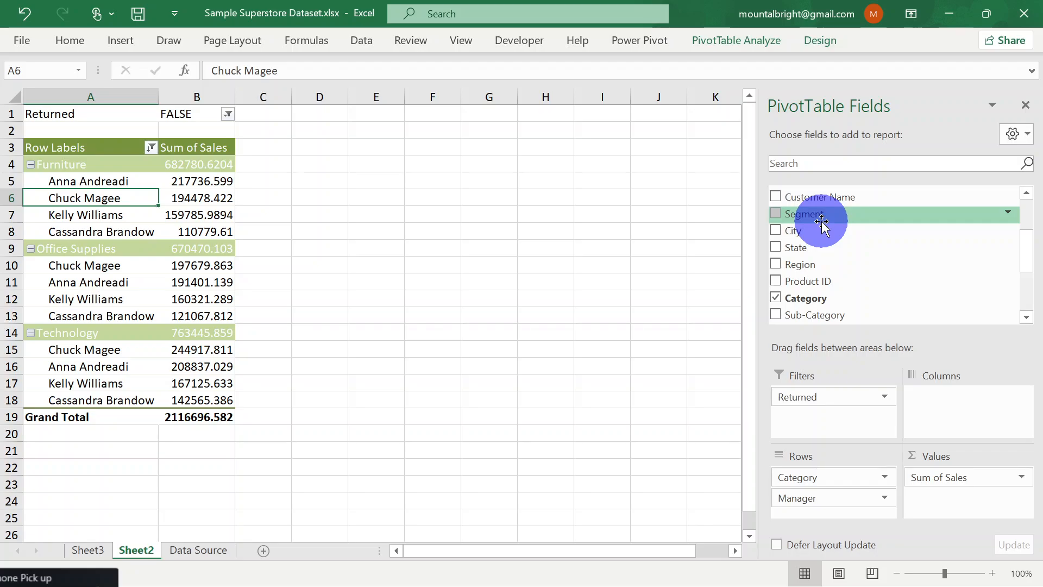
{"action": "right_click", "coordinate": [775, 212]}
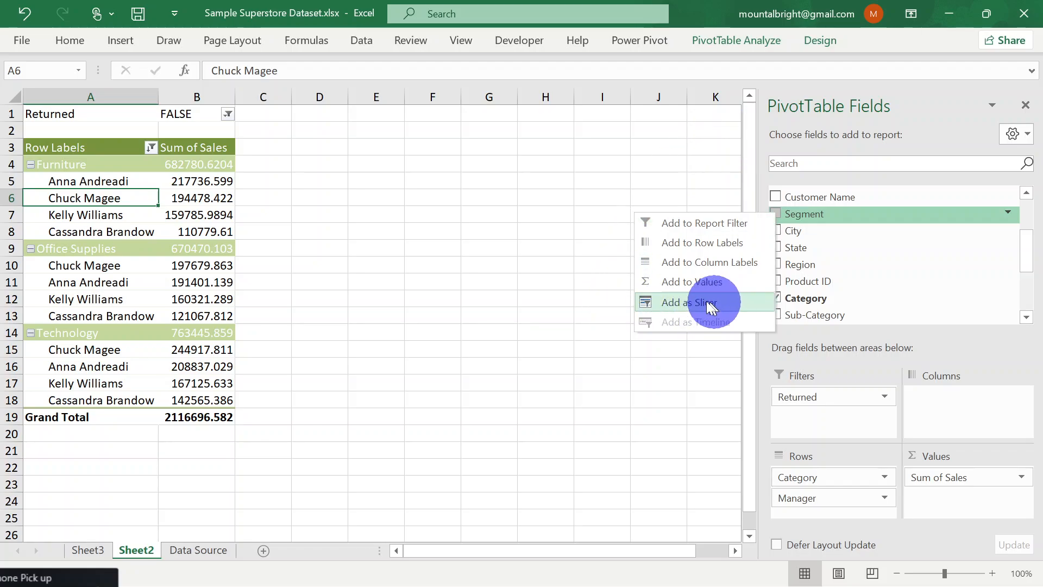
{"action": "left_click", "coordinate": [676, 300]}
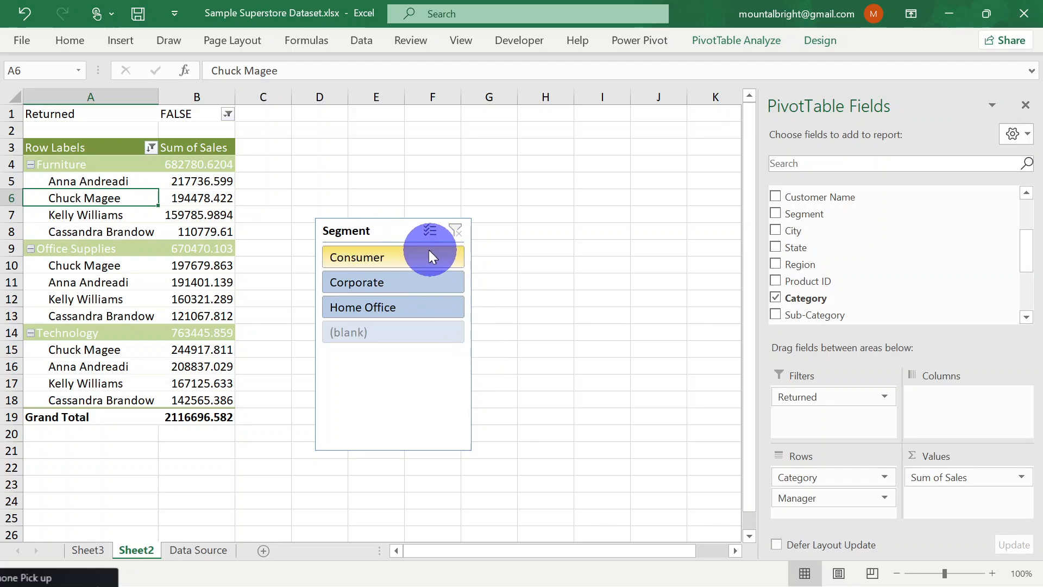
Place the Segment slicer beside the PivotTable and filter by Consumer, Corporate and Home Office in turn, ending on Consumer
{"action": "left_click", "coordinate": [396, 226]}
{"action": "left_click_drag", "start_coordinate": [397, 226], "coordinate": [328, 148]}
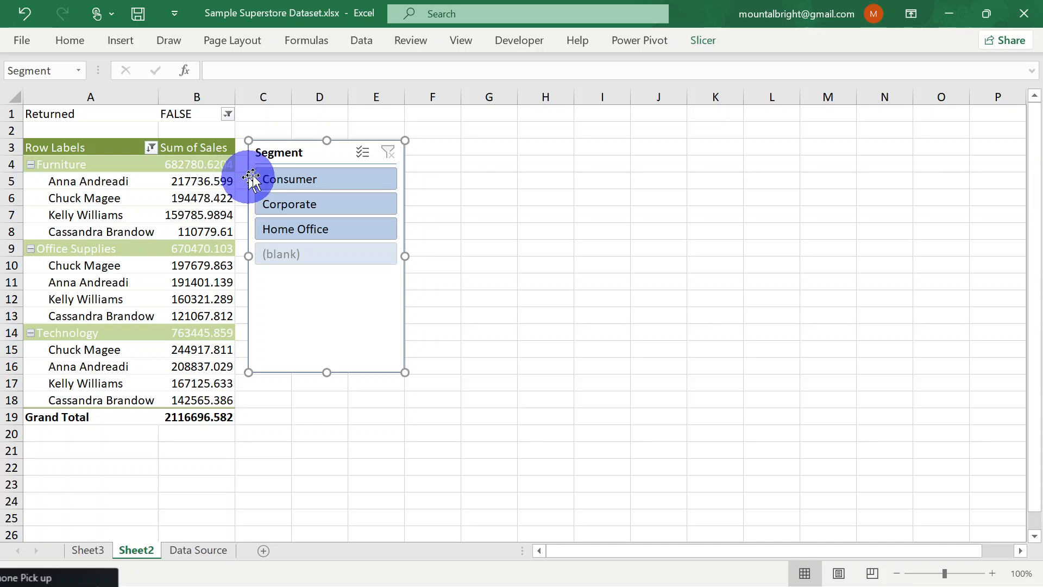
{"action": "left_click", "coordinate": [319, 181]}
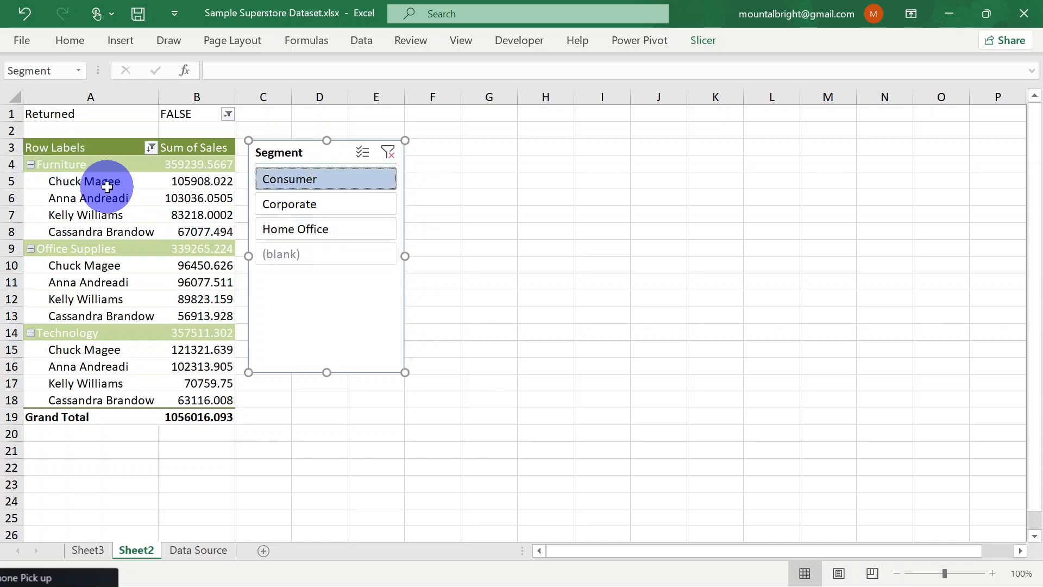
{"action": "left_click", "coordinate": [313, 209]}
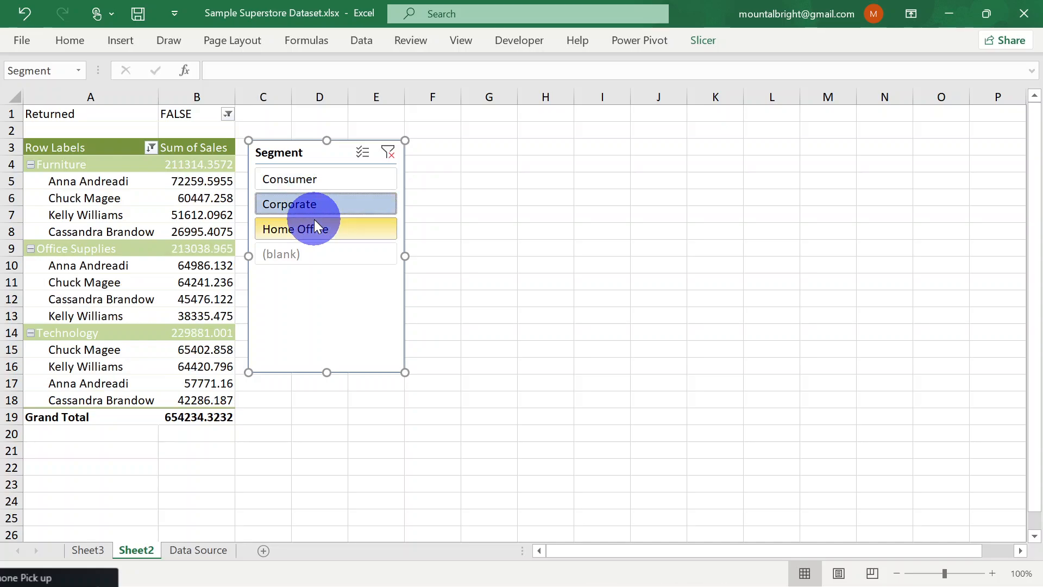
{"action": "left_click", "coordinate": [315, 224]}
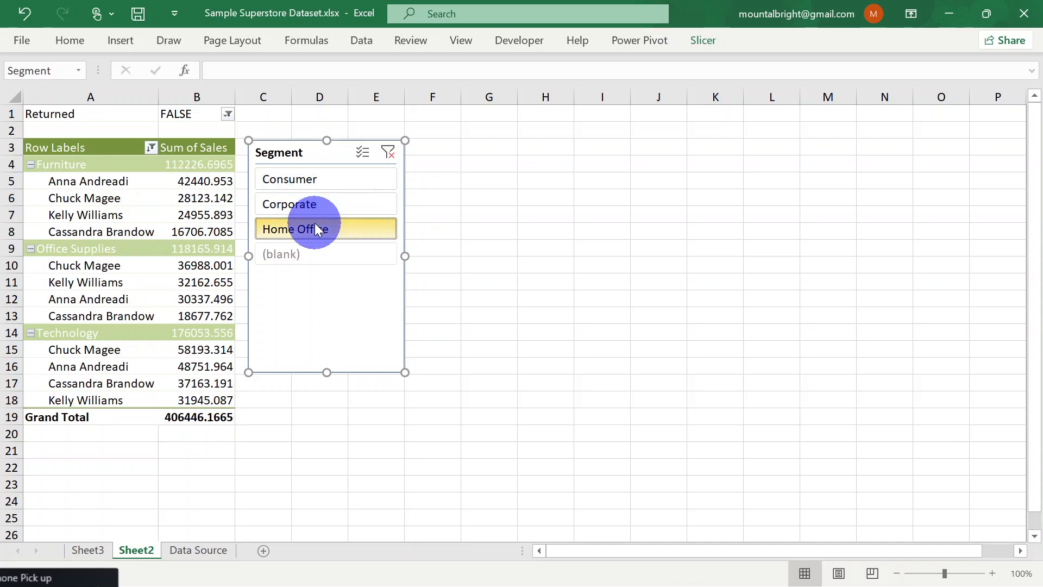
{"action": "left_click", "coordinate": [320, 184]}
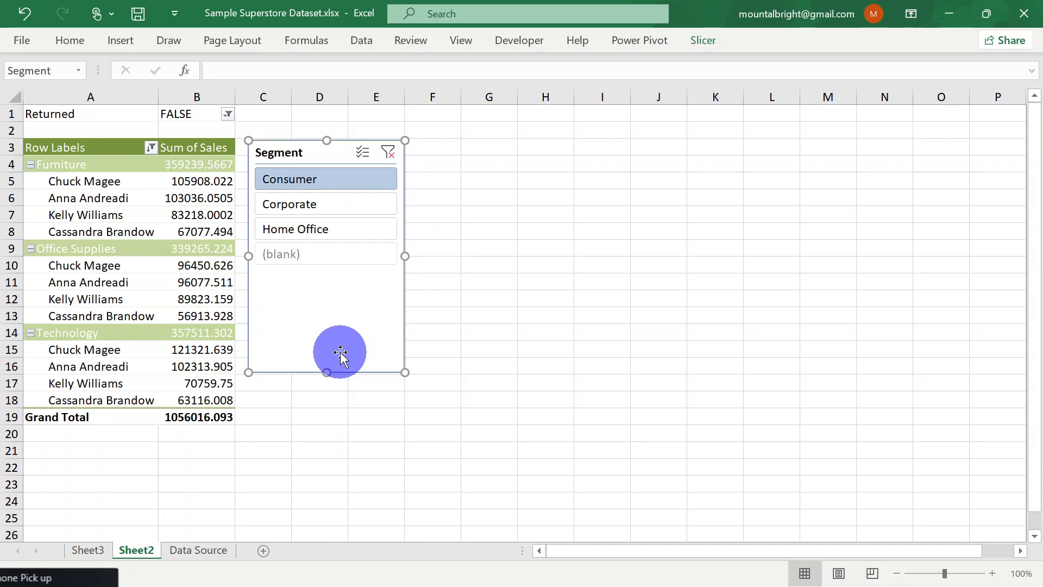
Disconnect the Segment slicer from PivotTable1 and test it with Corporate, Home Office and Consumer
{"action": "left_click", "coordinate": [708, 41]}
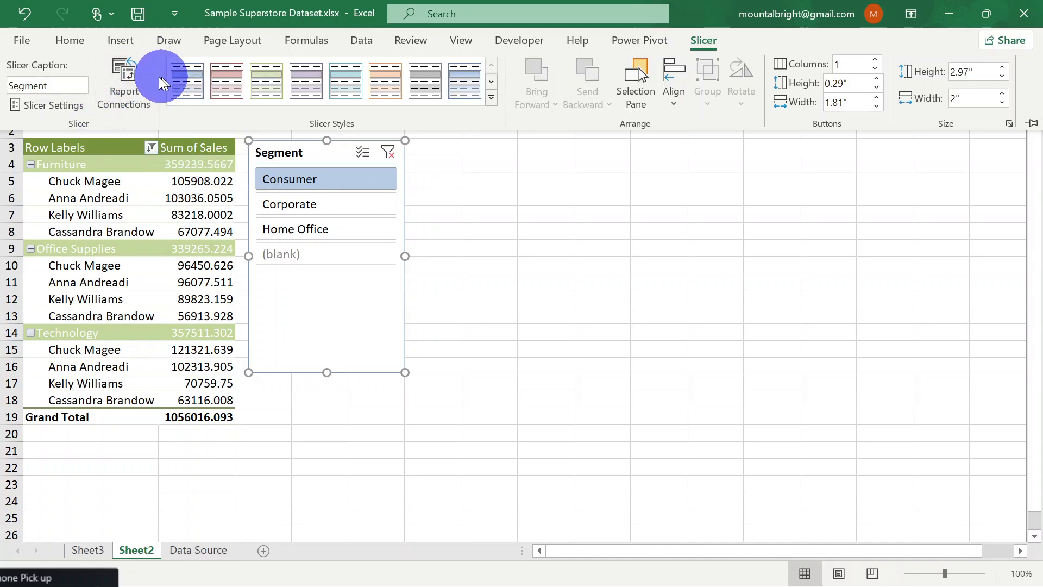
{"action": "left_click", "coordinate": [125, 76]}
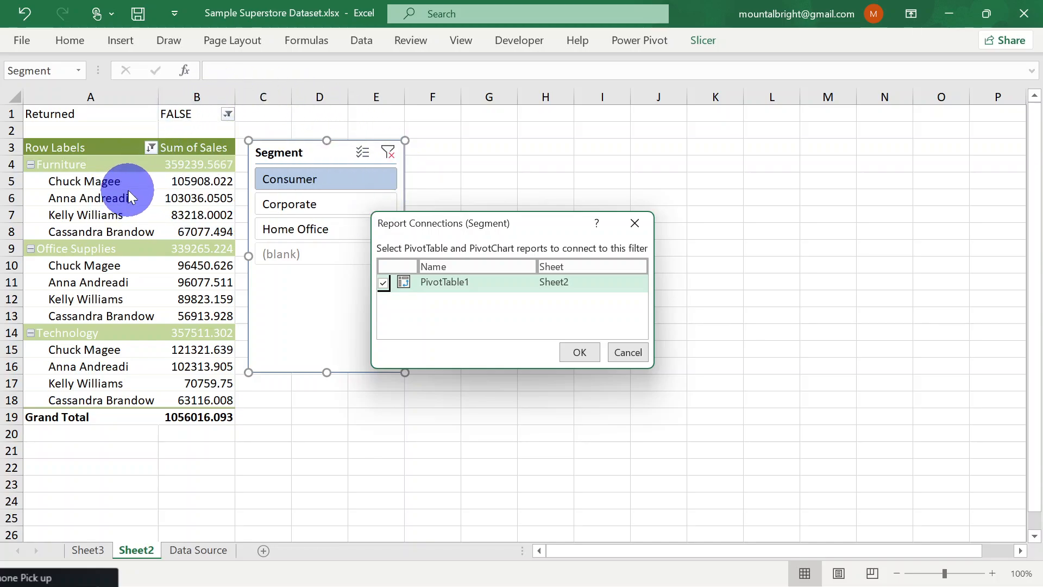
{"action": "left_click", "coordinate": [383, 283]}
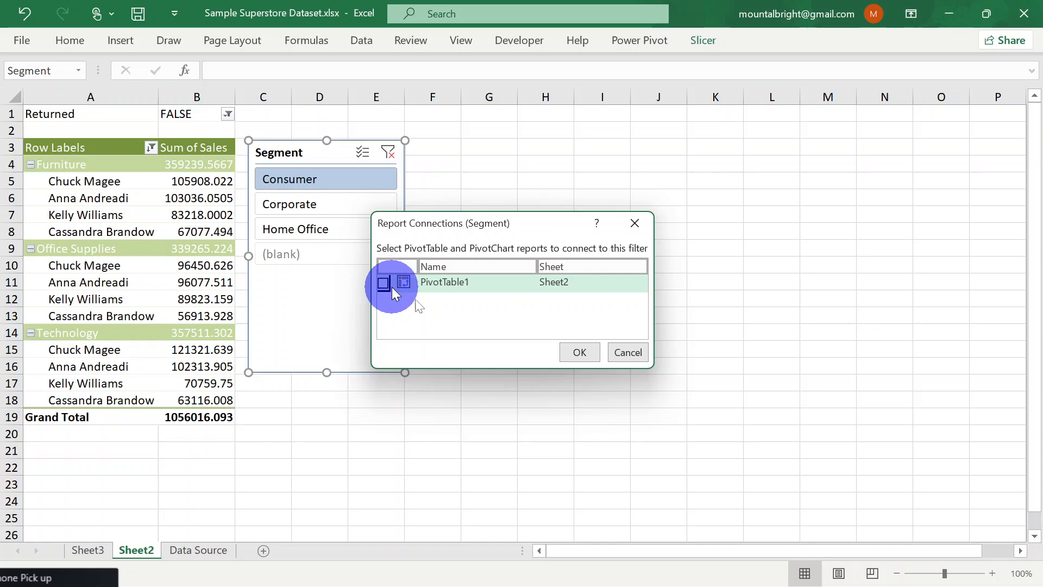
{"action": "left_click", "coordinate": [574, 353]}
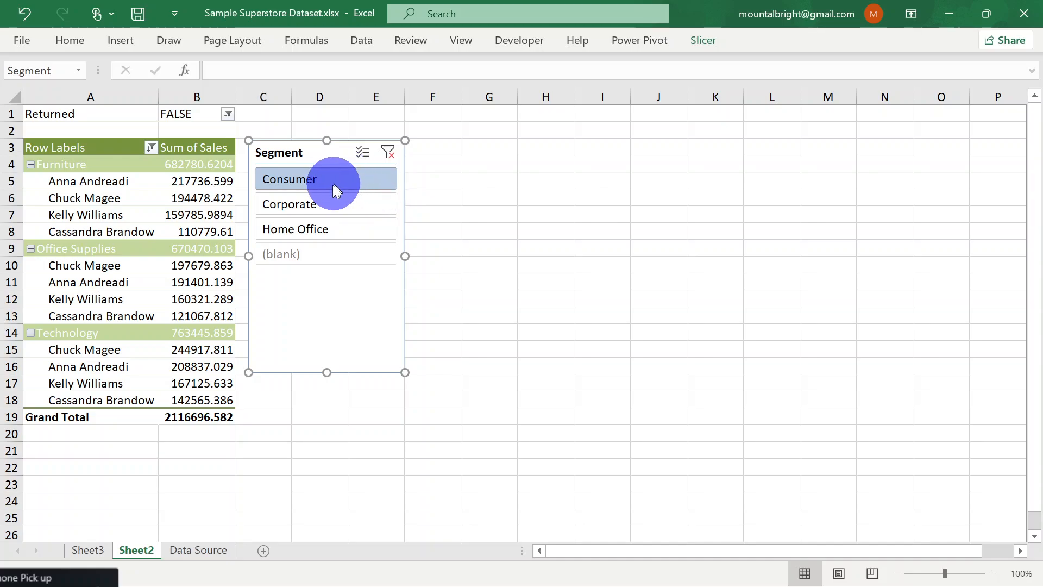
{"action": "left_click", "coordinate": [334, 203]}
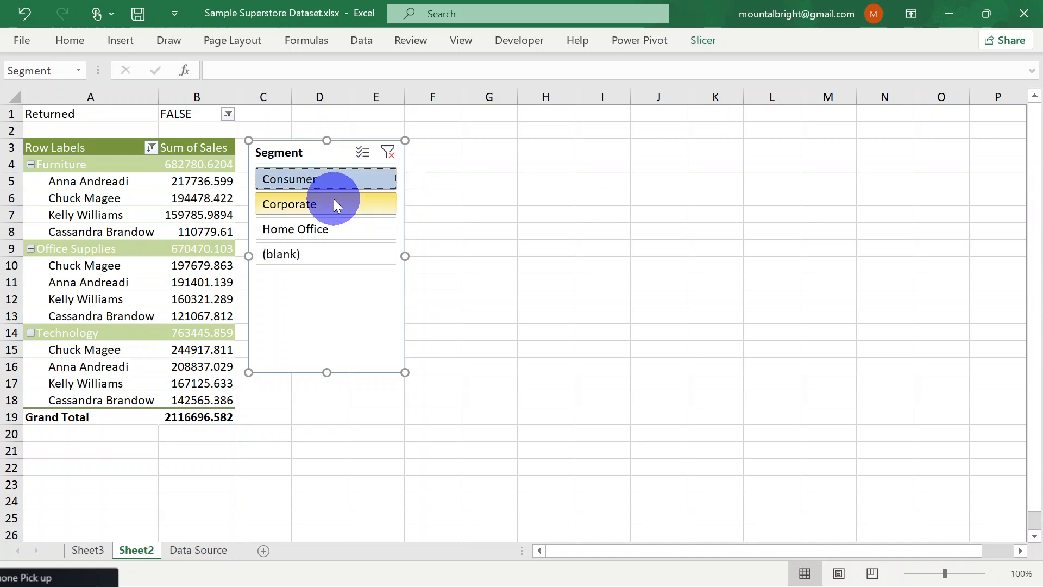
{"action": "left_click", "coordinate": [338, 226]}
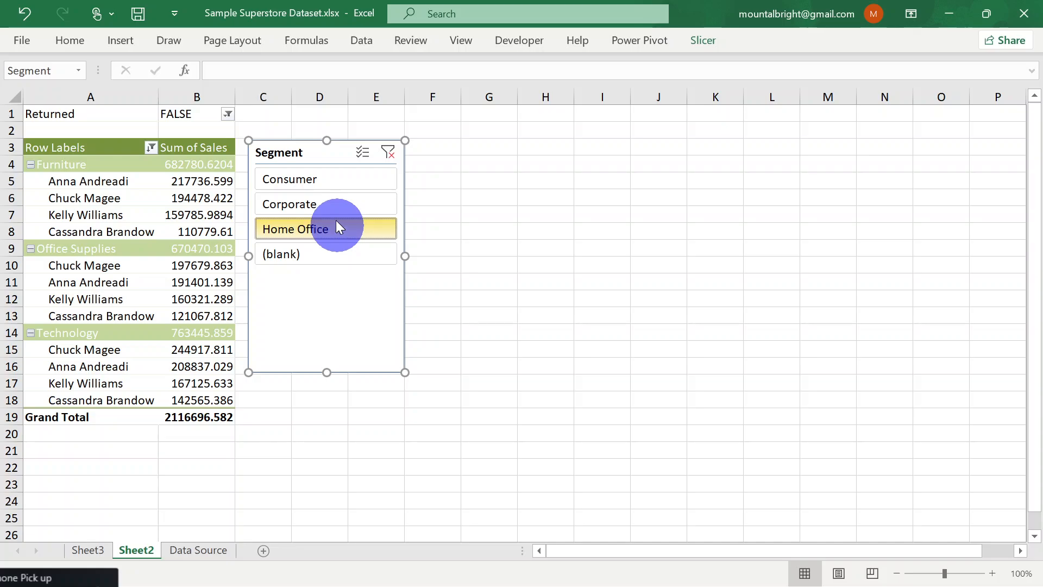
{"action": "left_click", "coordinate": [323, 179]}
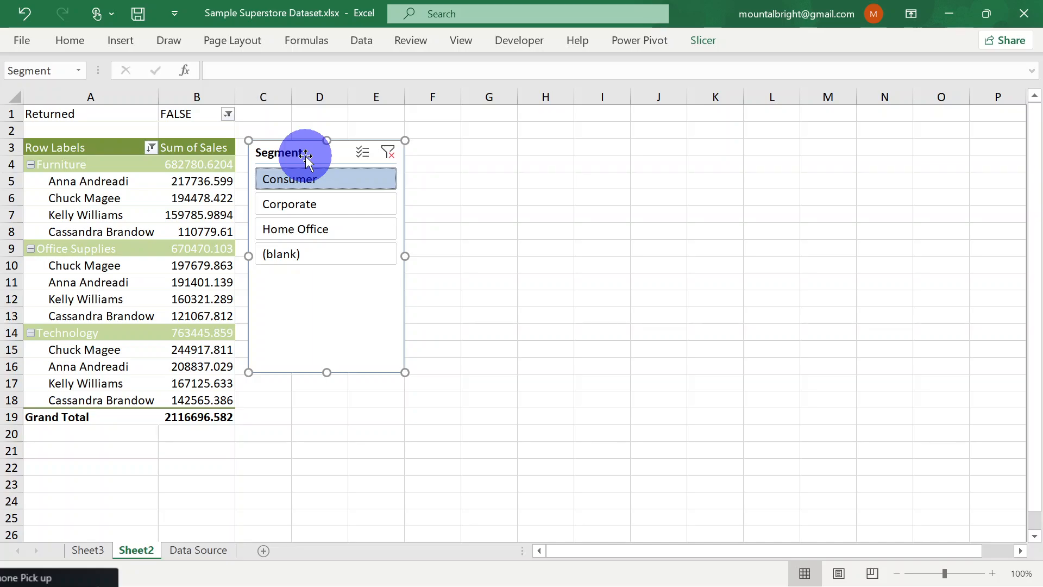
Reconnect the Segment slicer to PivotTable1 on Sheet2 through its report connections
{"action": "left_click", "coordinate": [702, 42]}
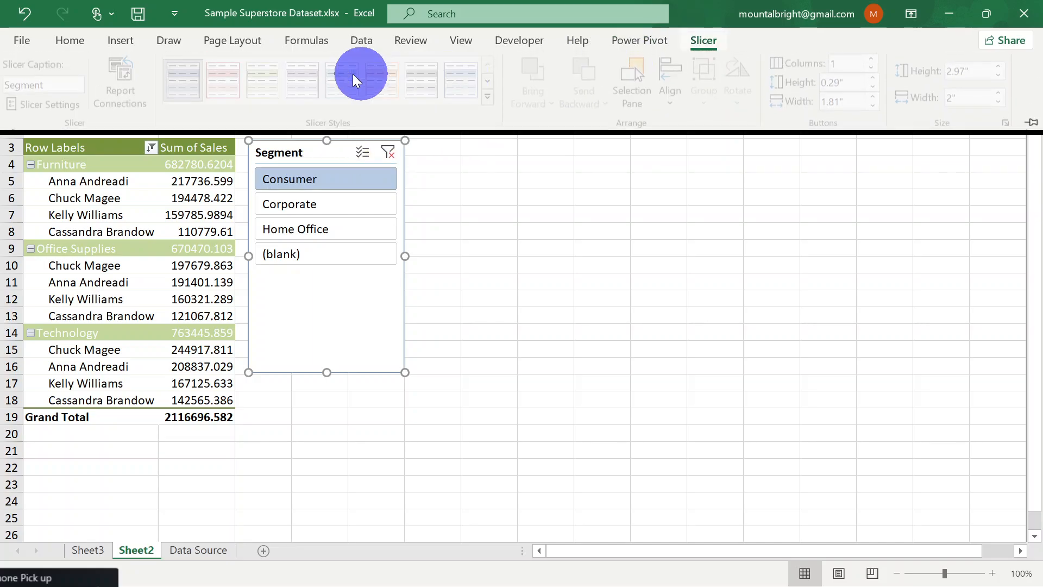
{"action": "left_click", "coordinate": [135, 50]}
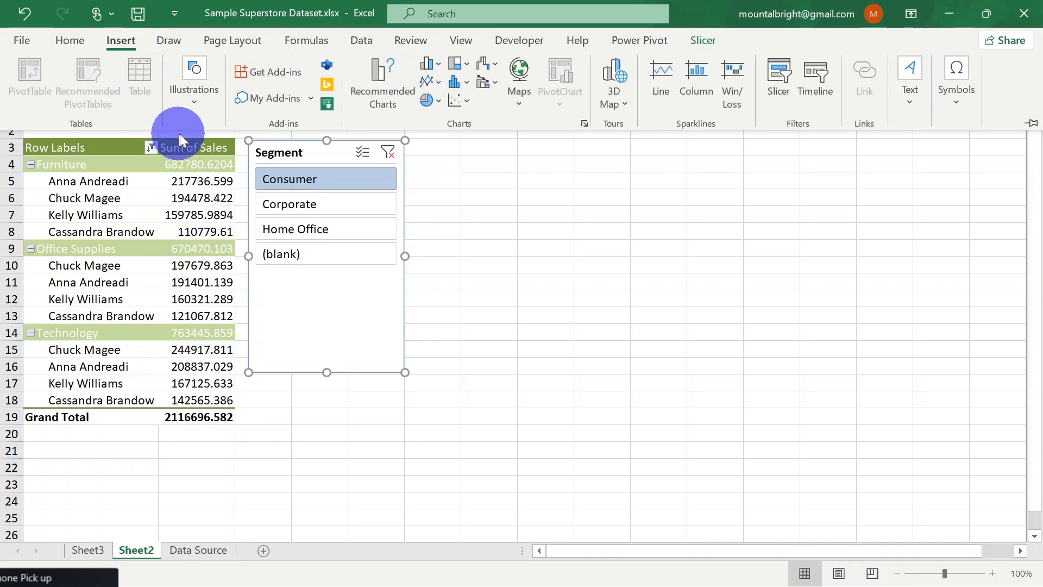
{"action": "left_click", "coordinate": [712, 47]}
{"action": "left_click", "coordinate": [128, 85]}
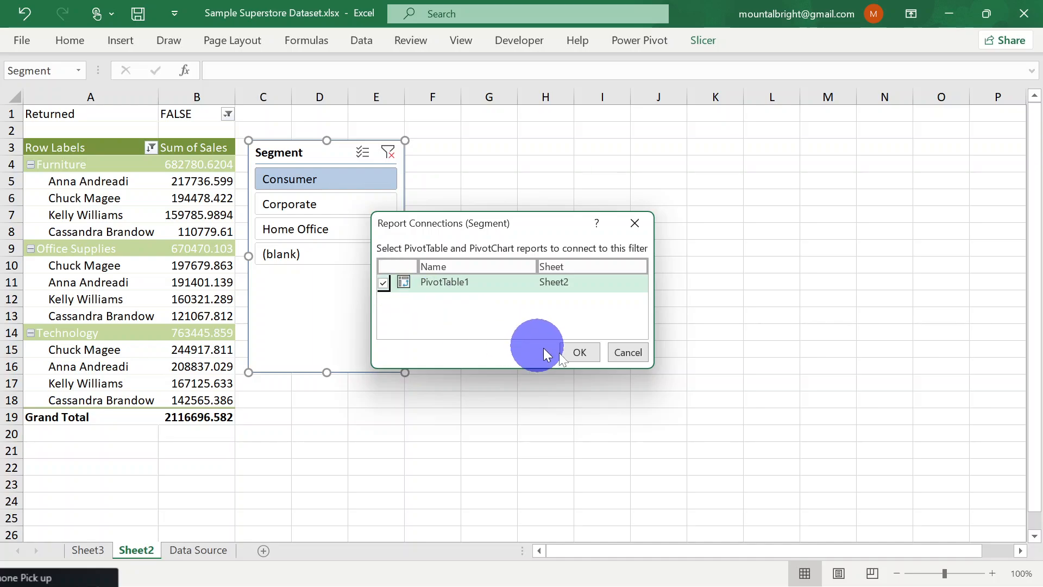
{"action": "left_click", "coordinate": [579, 352]}
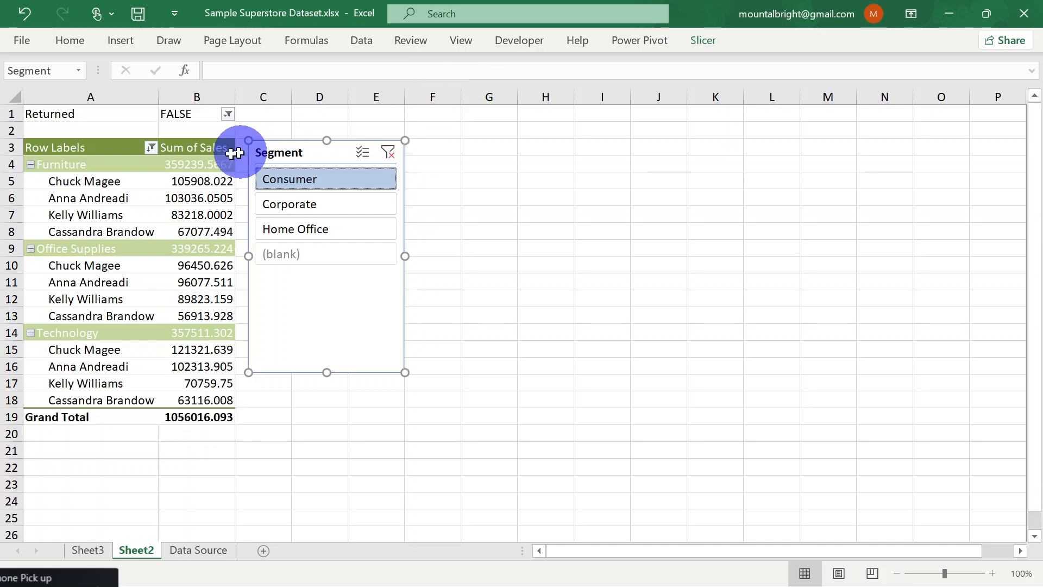
Show the PivotTable in tabular form and move the Segment slicer clear of the Sum of Sales column
{"action": "left_click", "coordinate": [106, 191]}
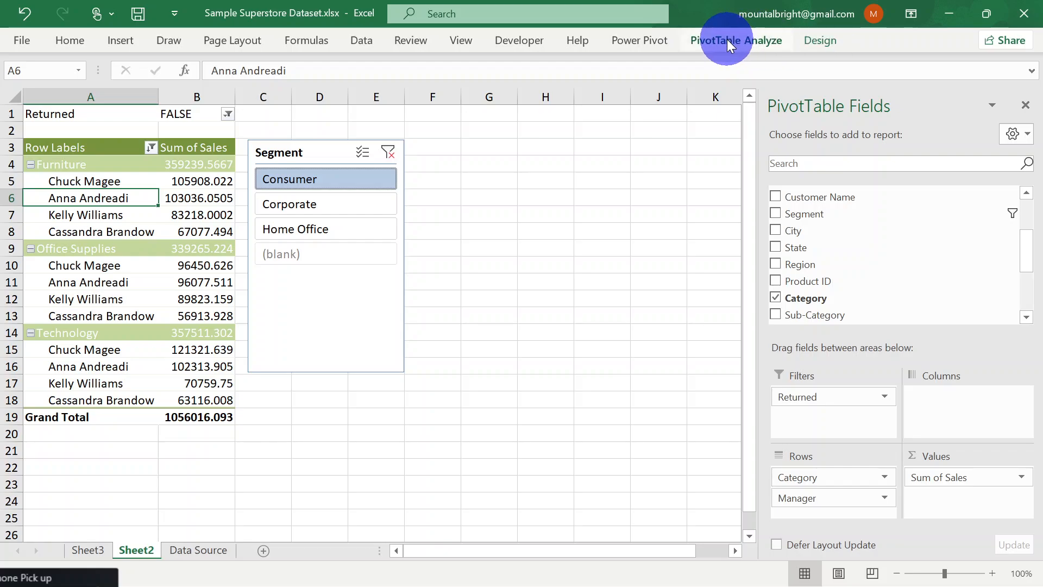
{"action": "left_click", "coordinate": [814, 40]}
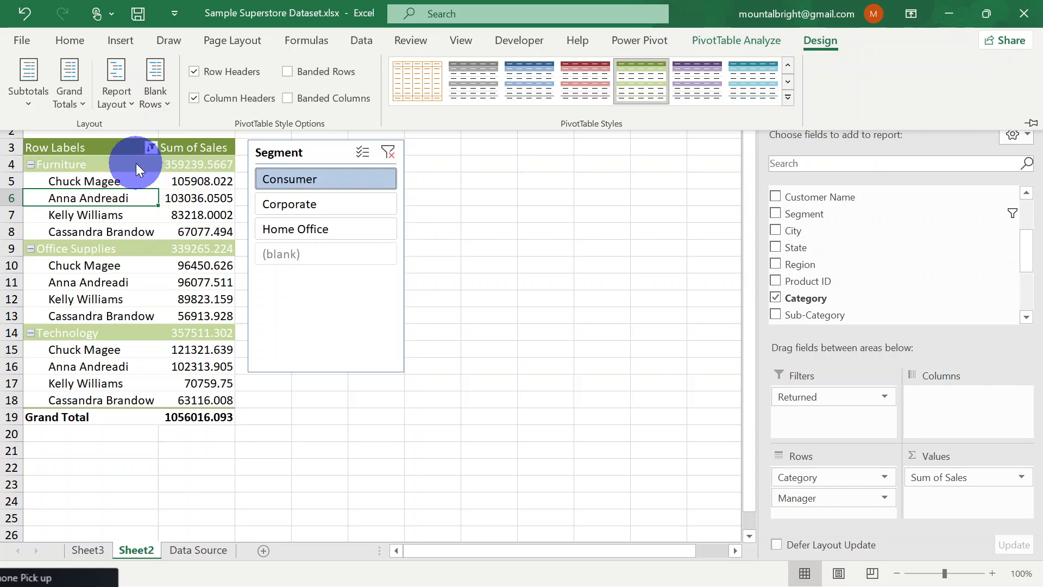
{"action": "left_click", "coordinate": [119, 103]}
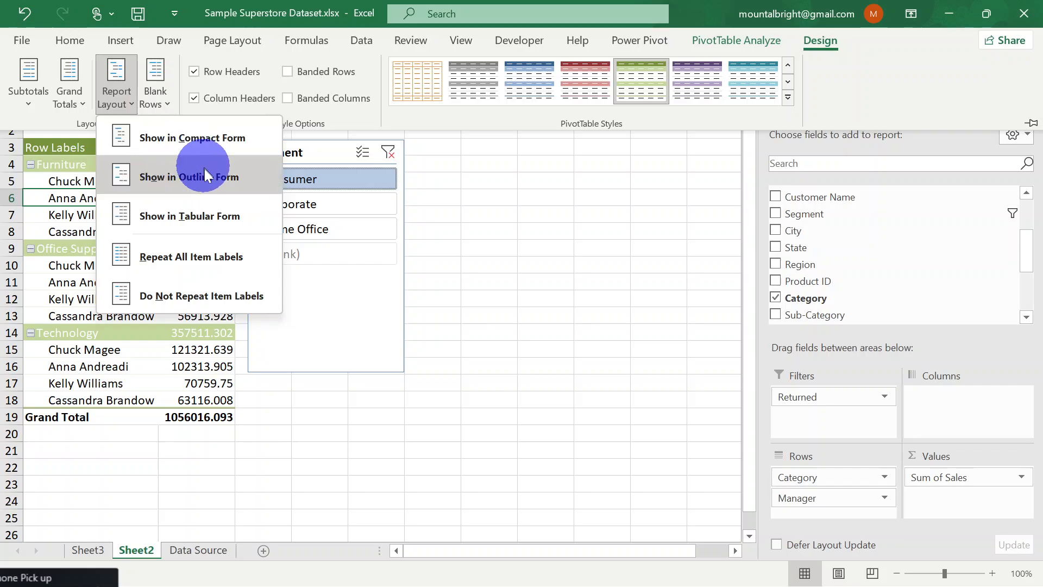
{"action": "left_click", "coordinate": [217, 217]}
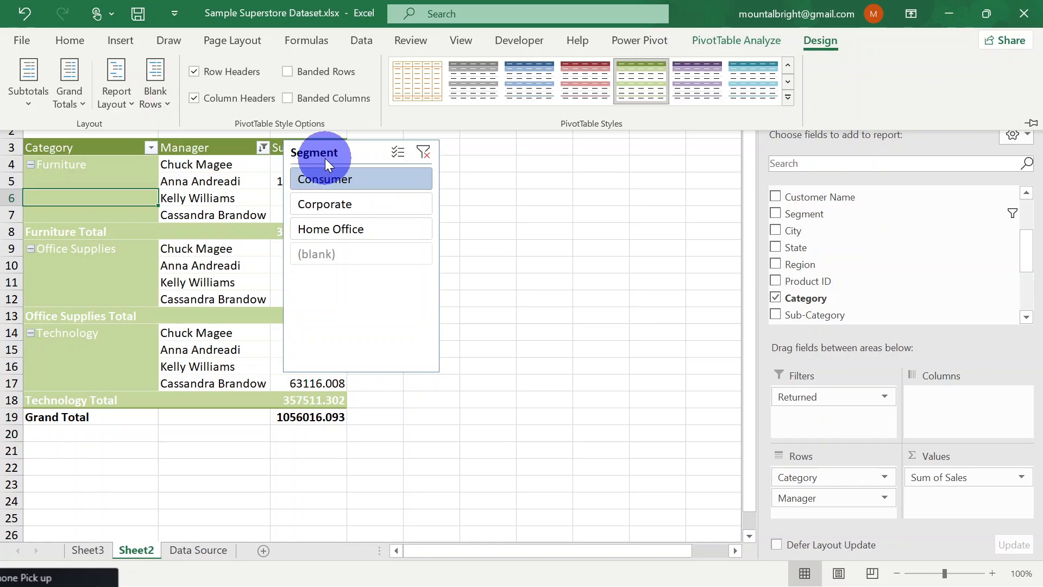
{"action": "left_click", "coordinate": [331, 157]}
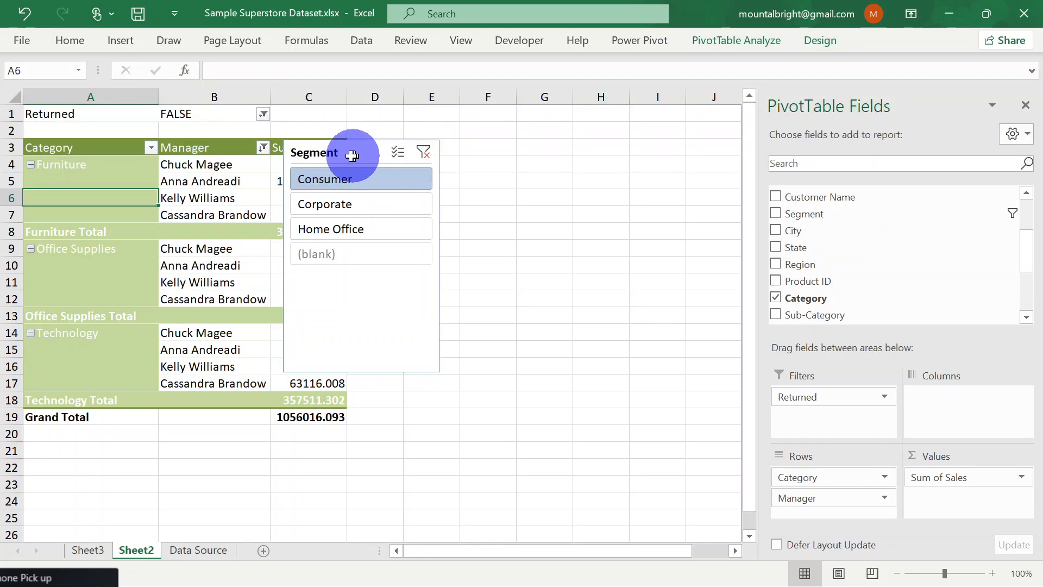
{"action": "left_click_drag", "start_coordinate": [348, 153], "coordinate": [466, 152]}
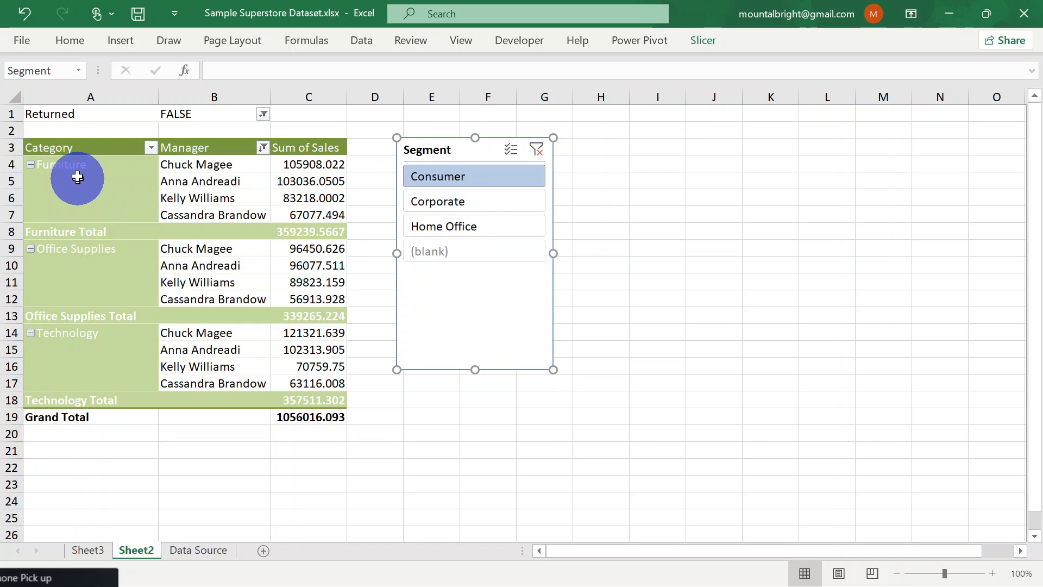
Turn off the PivotTable's grand totals for both rows and columns
{"action": "left_click", "coordinate": [66, 147]}
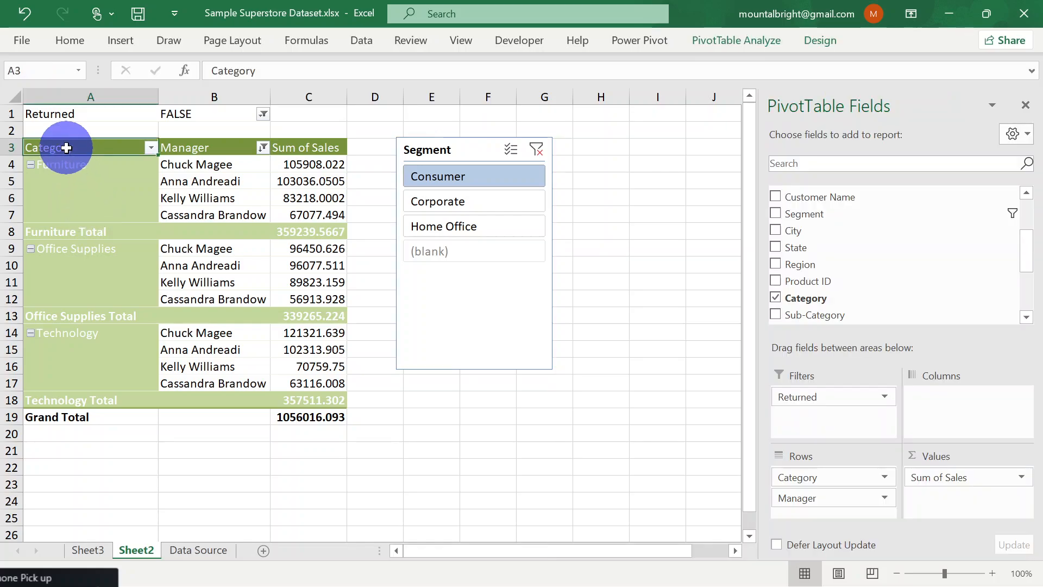
{"action": "left_click", "coordinate": [735, 39]}
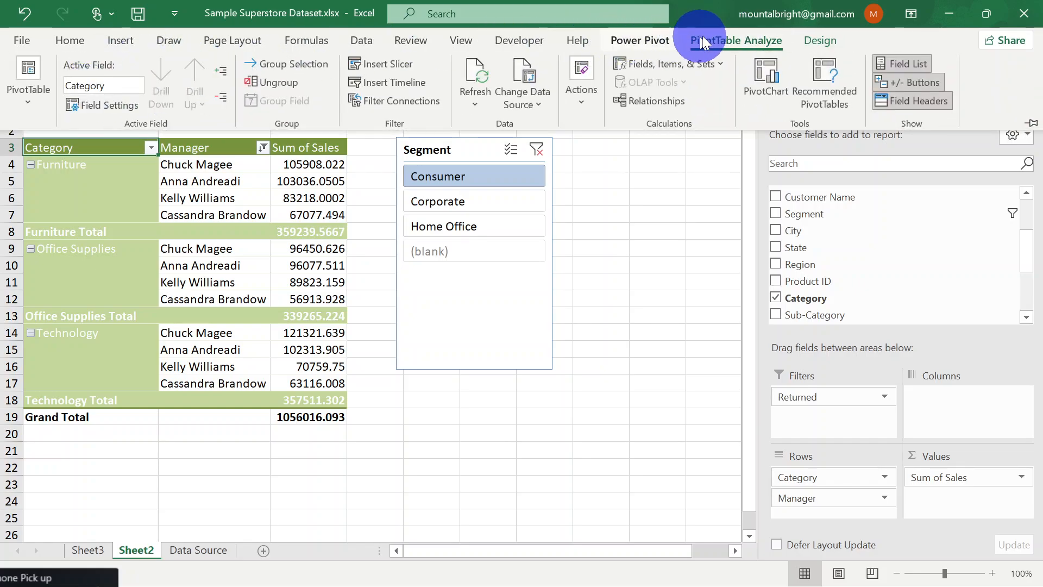
{"action": "left_click", "coordinate": [820, 39]}
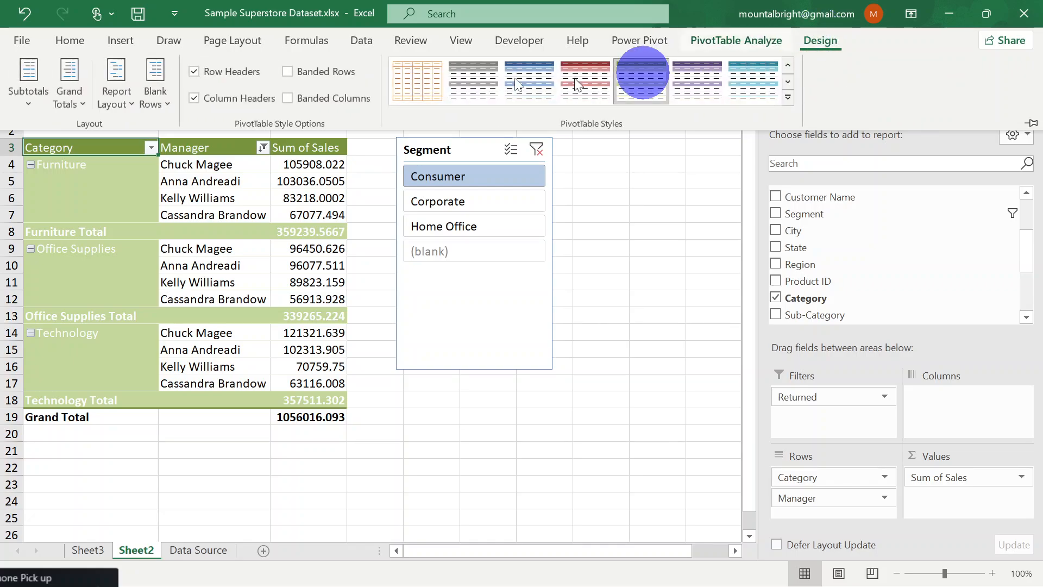
{"action": "left_click", "coordinate": [69, 104]}
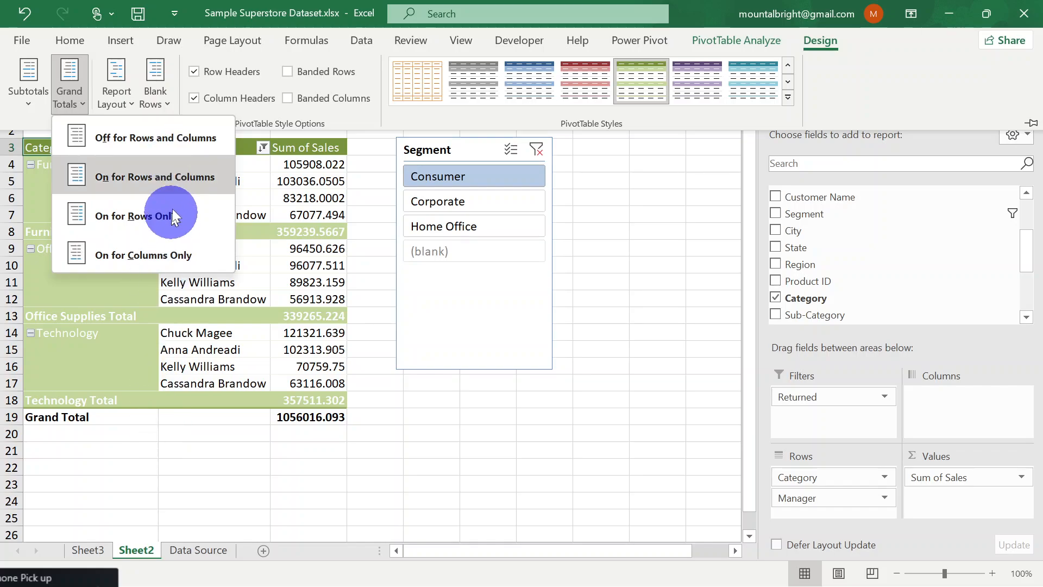
{"action": "left_click", "coordinate": [171, 141]}
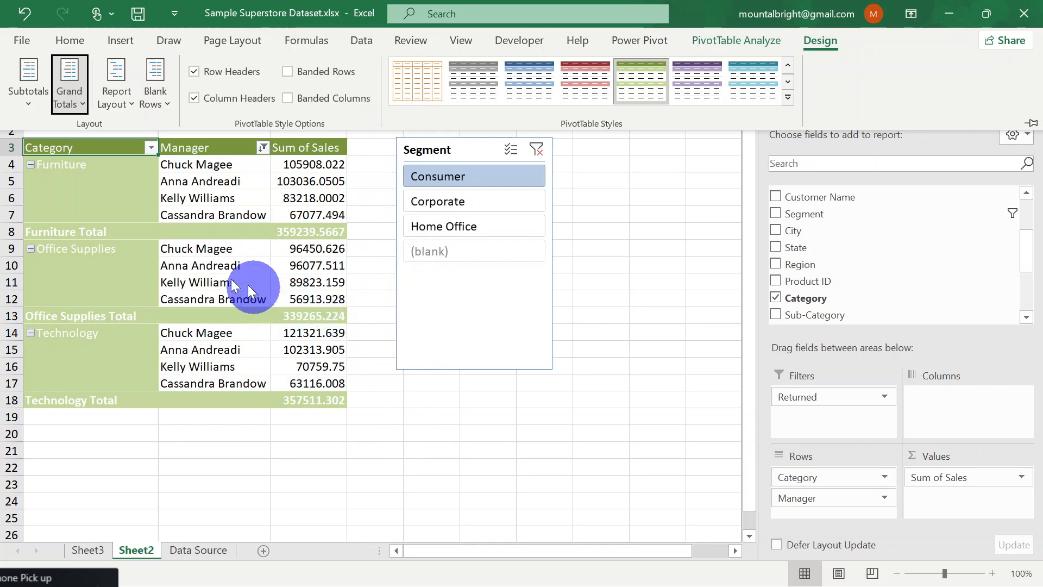
View the tabular report for the Home Office and Corporate segments, returning the slicer to Consumer
{"action": "left_click", "coordinate": [470, 225]}
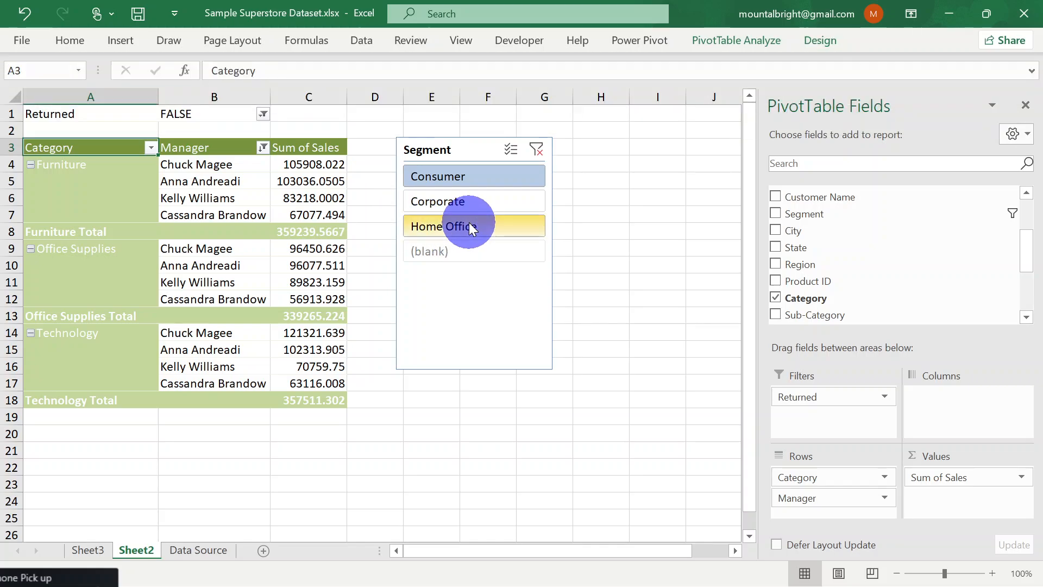
{"action": "left_click", "coordinate": [460, 201]}
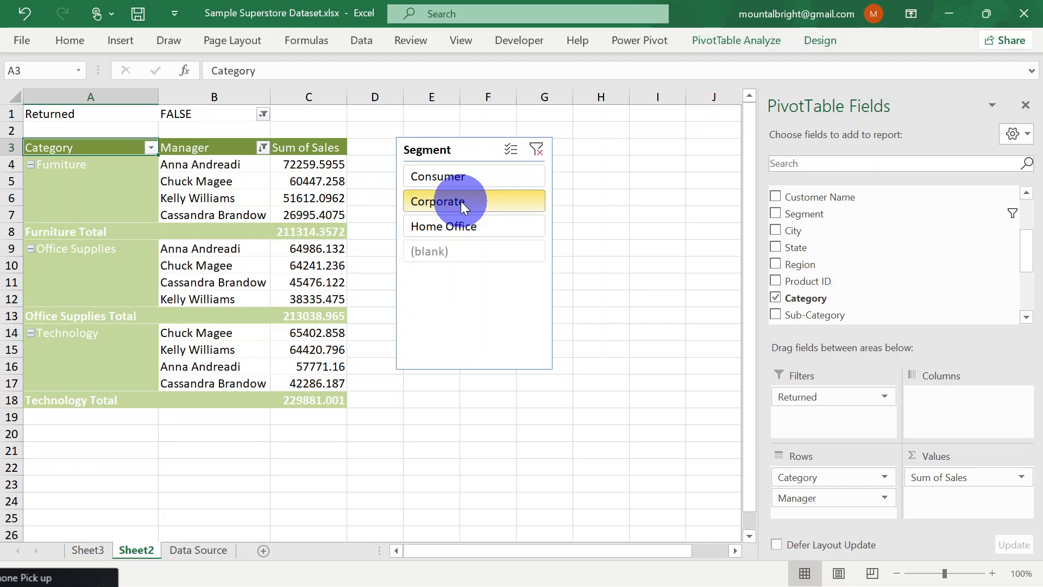
{"action": "left_click", "coordinate": [457, 178]}
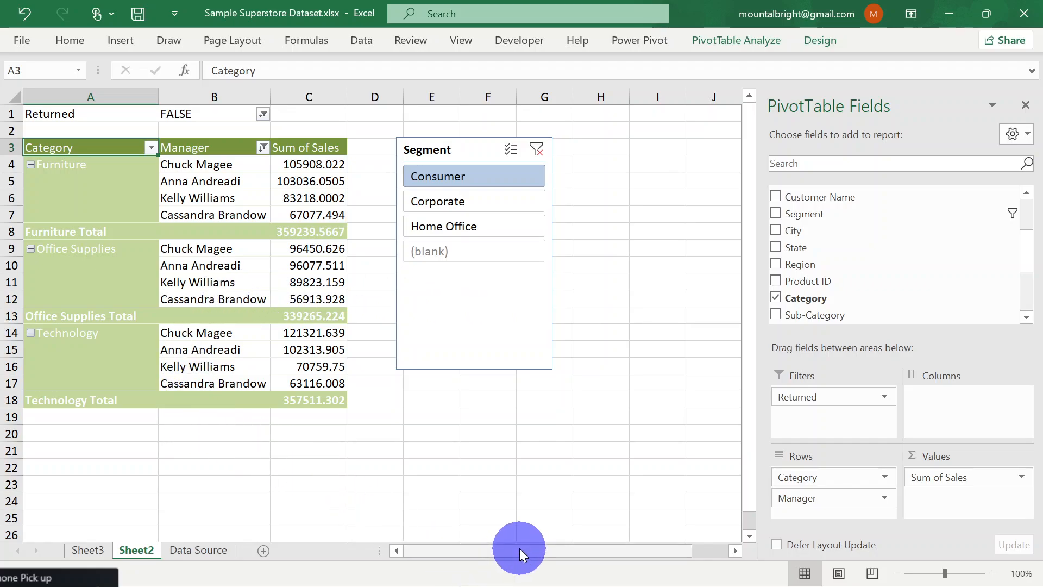
{"action": "left_click_drag", "start_coordinate": [519, 549], "coordinate": [617, 546]}
{"action": "left_click_drag", "start_coordinate": [490, 552], "coordinate": [426, 553]}
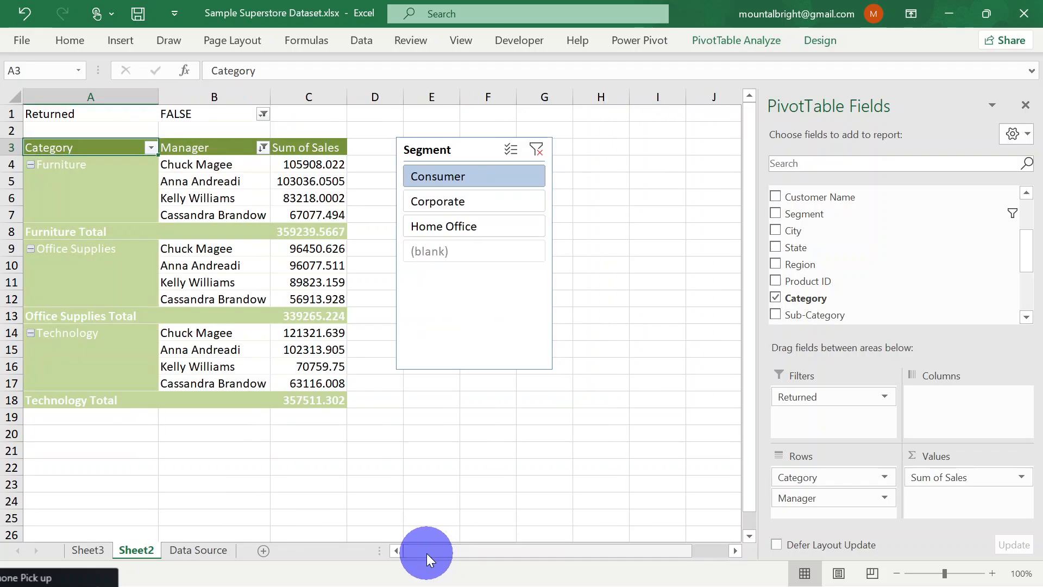
{"action": "left_click_drag", "start_coordinate": [750, 217], "coordinate": [751, 171]}
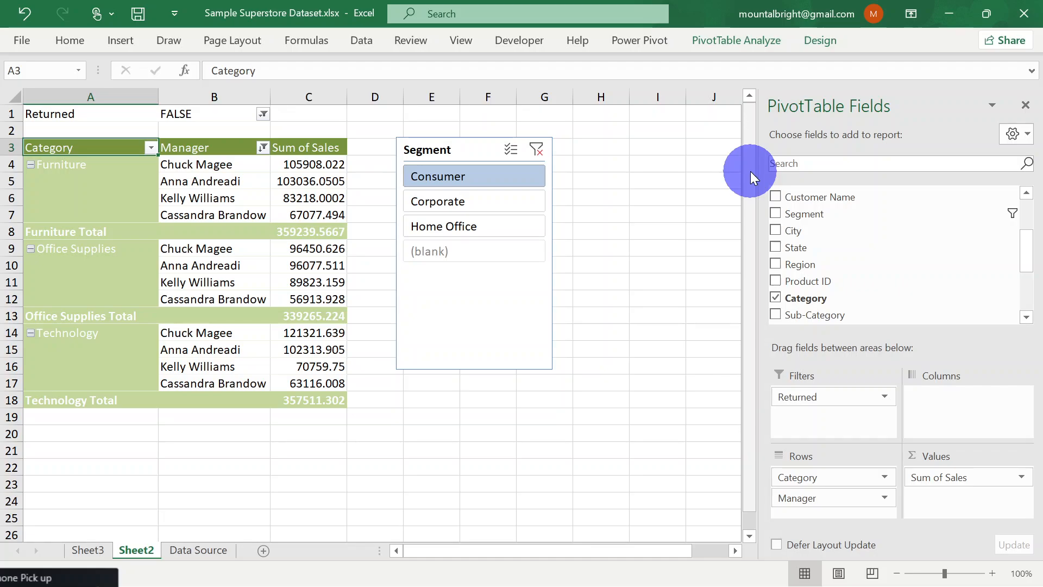
Move the Segment slicer close beside the Sum of Sales column and select cell H3
{"action": "left_click", "coordinate": [457, 147]}
{"action": "left_click_drag", "start_coordinate": [457, 147], "coordinate": [419, 150]}
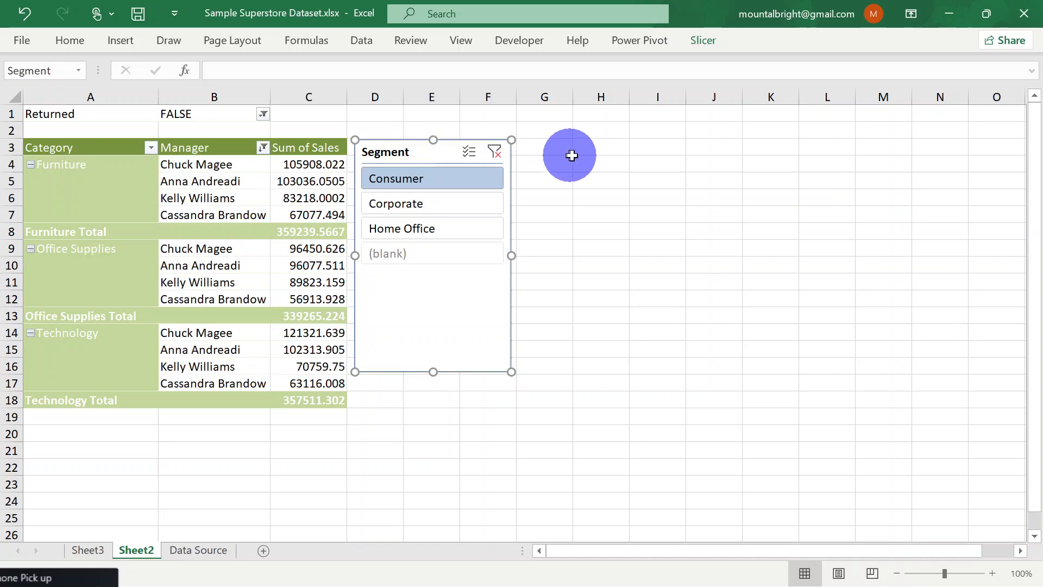
{"action": "left_click", "coordinate": [602, 173]}
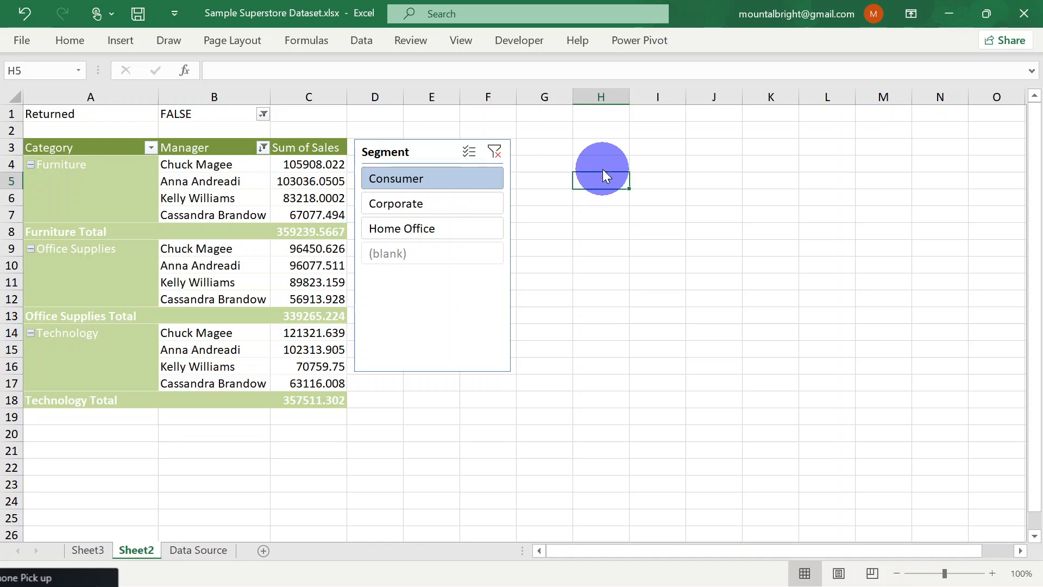
{"action": "left_click", "coordinate": [601, 149]}
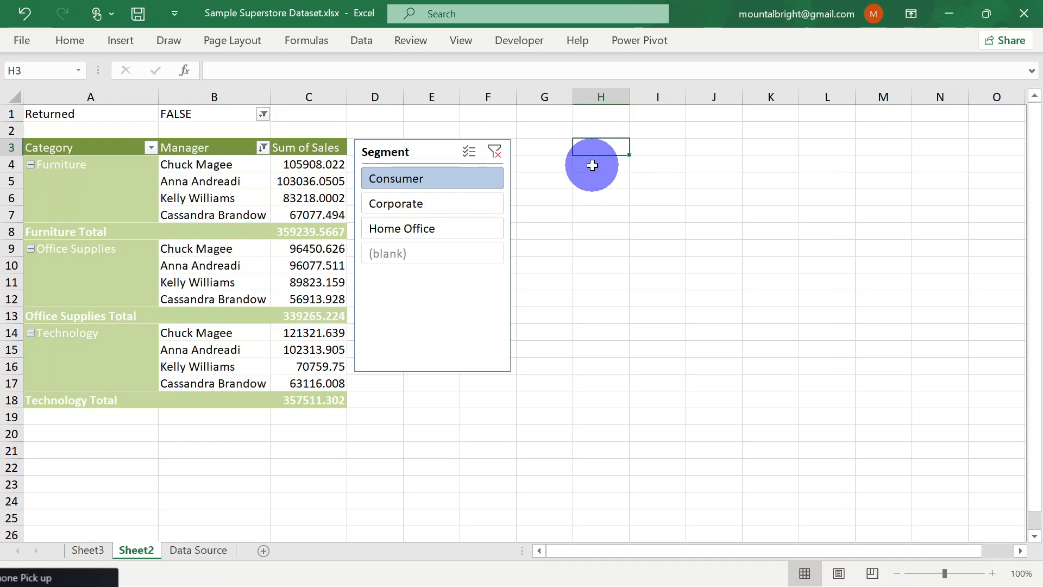
Switch to the bootcamp curriculum PDF in Edge, examine the Week 2 session topics on business metrics, and return to the Excel workbook
{"action": "left_click", "coordinate": [592, 165]}
{"action": "mouse_move", "coordinate": [579, 582]}
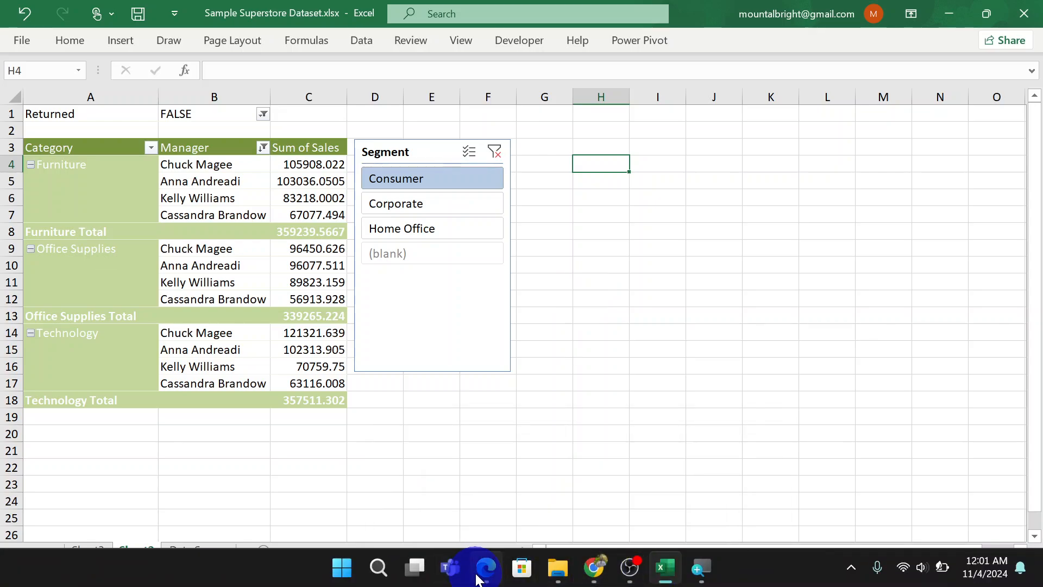
{"action": "mouse_move", "coordinate": [481, 565]}
{"action": "left_click", "coordinate": [478, 468]}
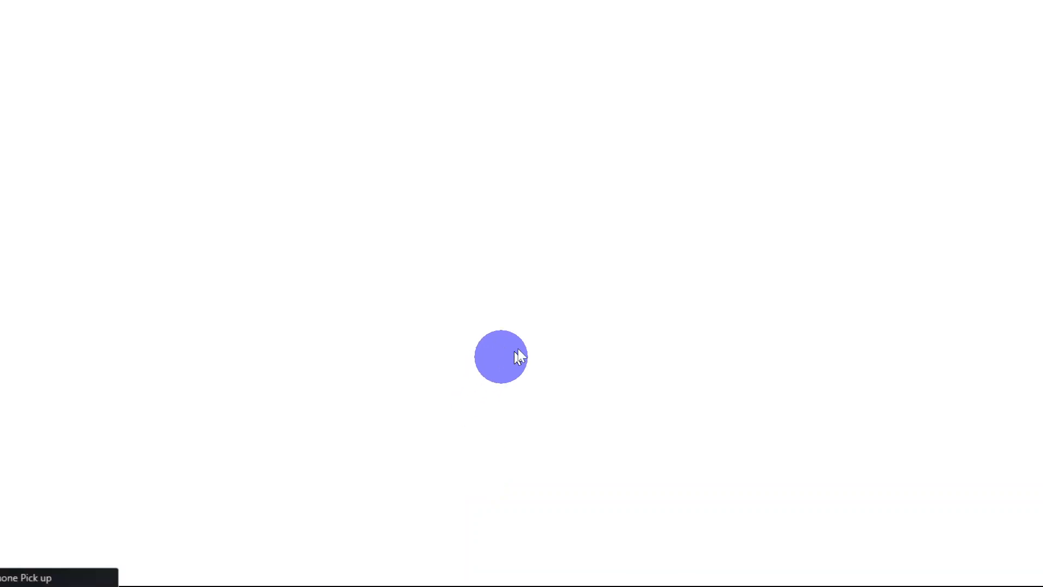
{"action": "scroll", "coordinate": [438, 409], "scroll_direction": "down", "scroll_amount": 2}
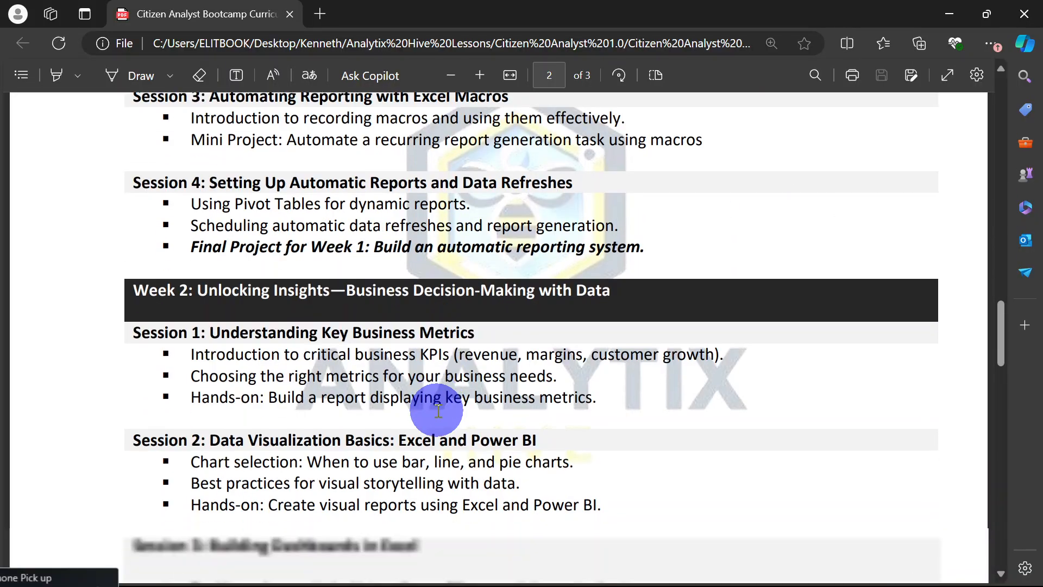
{"action": "scroll", "coordinate": [438, 409], "scroll_direction": "down", "scroll_amount": 1}
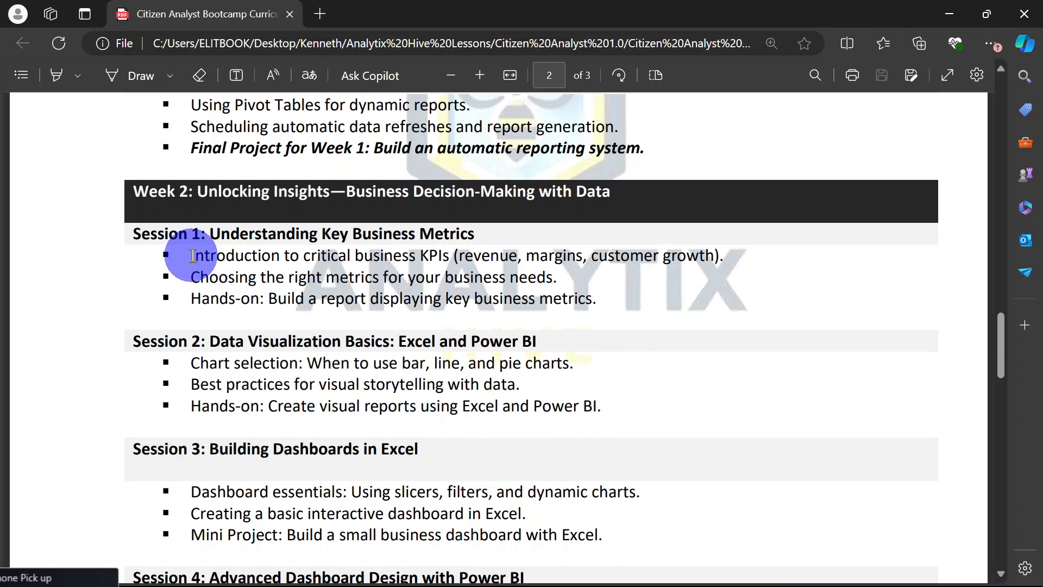
{"action": "left_click_drag", "start_coordinate": [192, 256], "coordinate": [746, 264]}
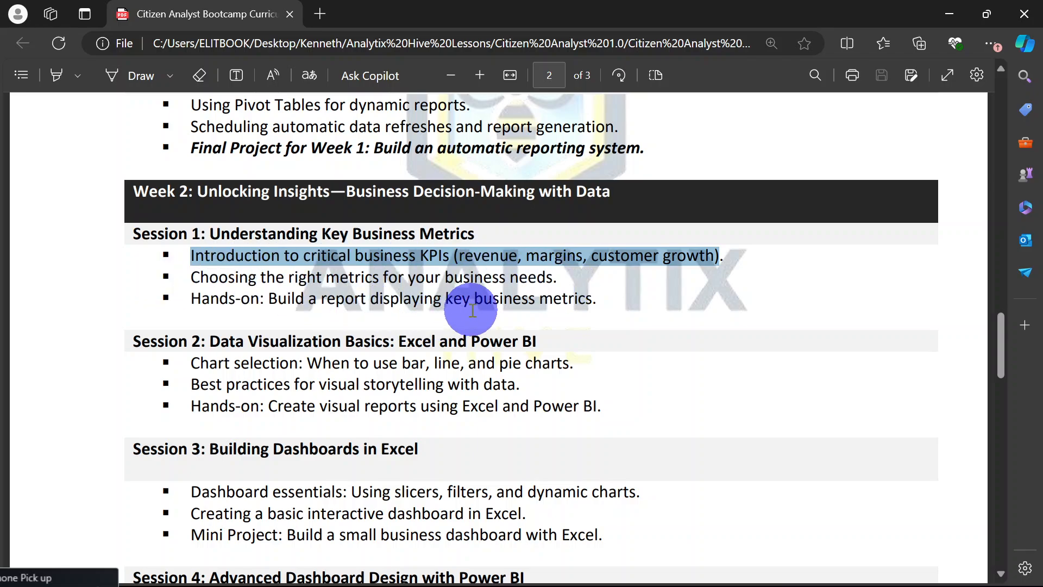
{"action": "left_click", "coordinate": [617, 299]}
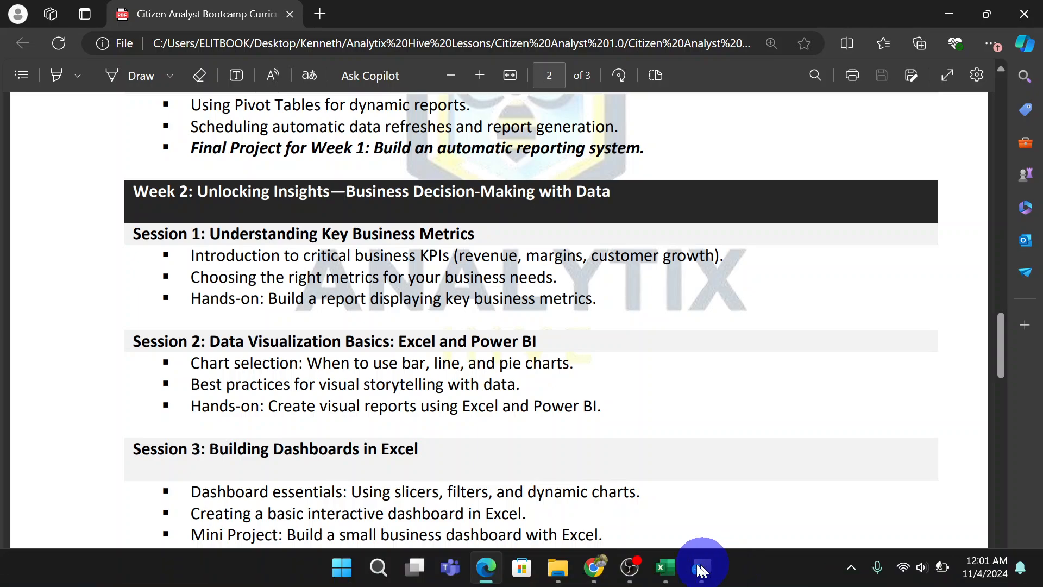
{"action": "left_click", "coordinate": [659, 550]}
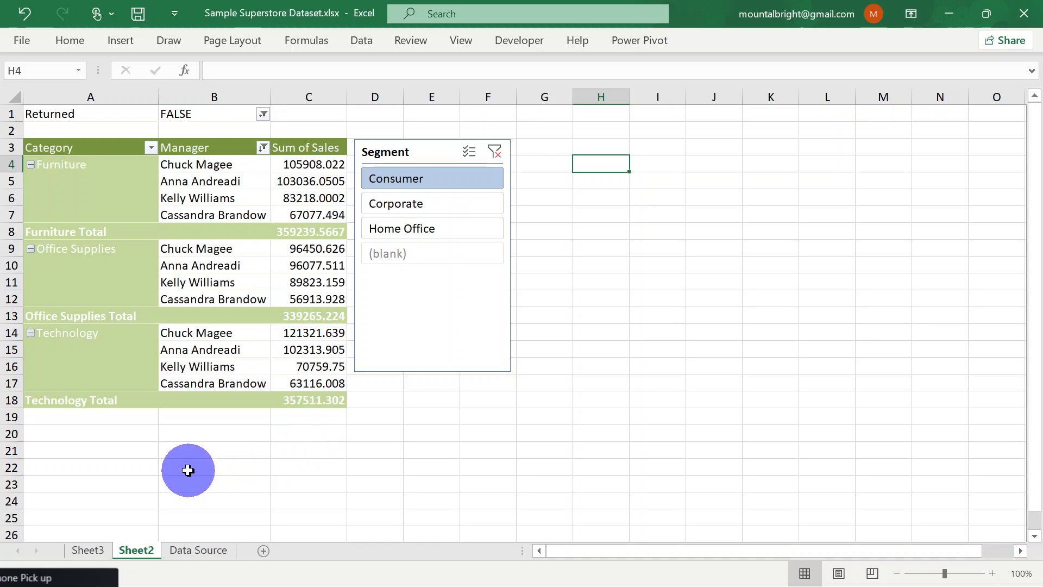
{"action": "left_click", "coordinate": [68, 432]}
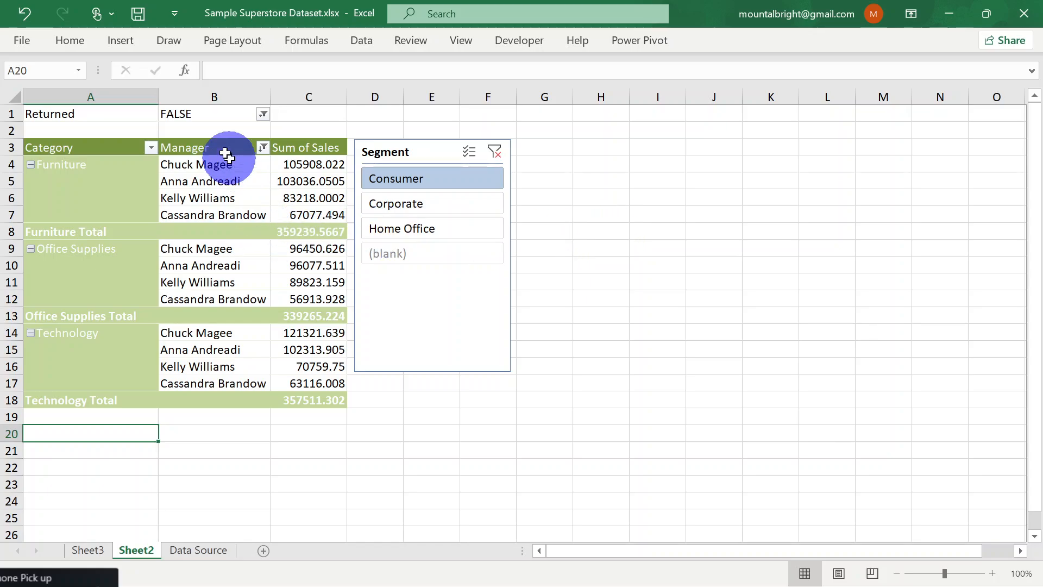
{"action": "left_click", "coordinate": [93, 181]}
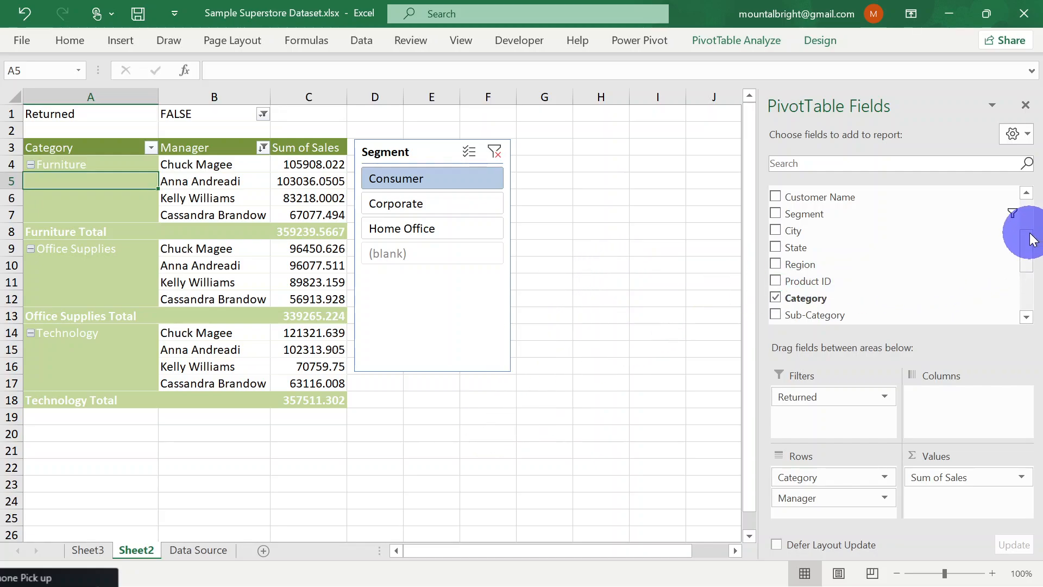
{"action": "left_click_drag", "start_coordinate": [1031, 246], "coordinate": [1020, 205]}
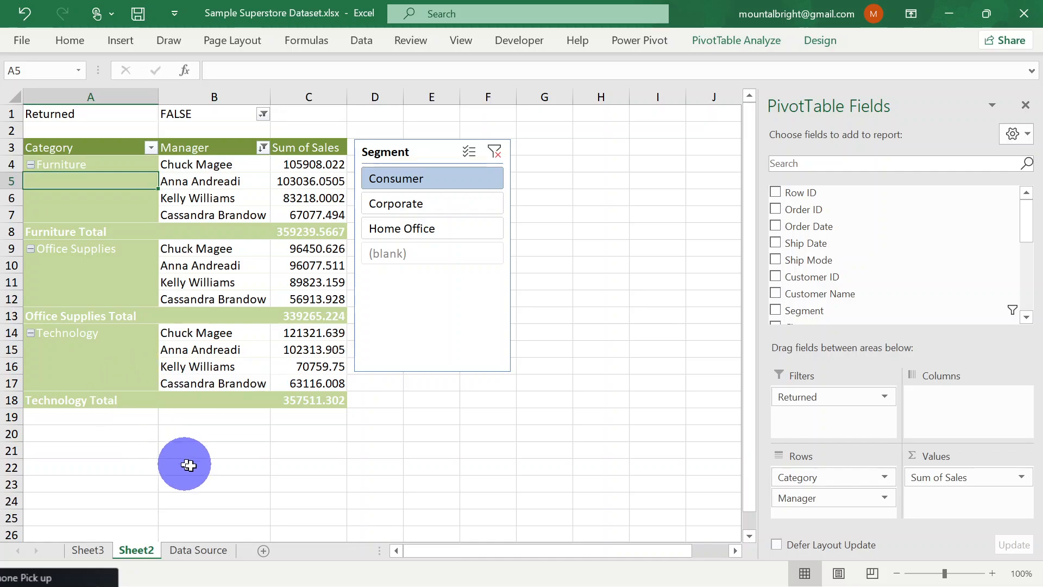
{"action": "mouse_move", "coordinate": [802, 584]}
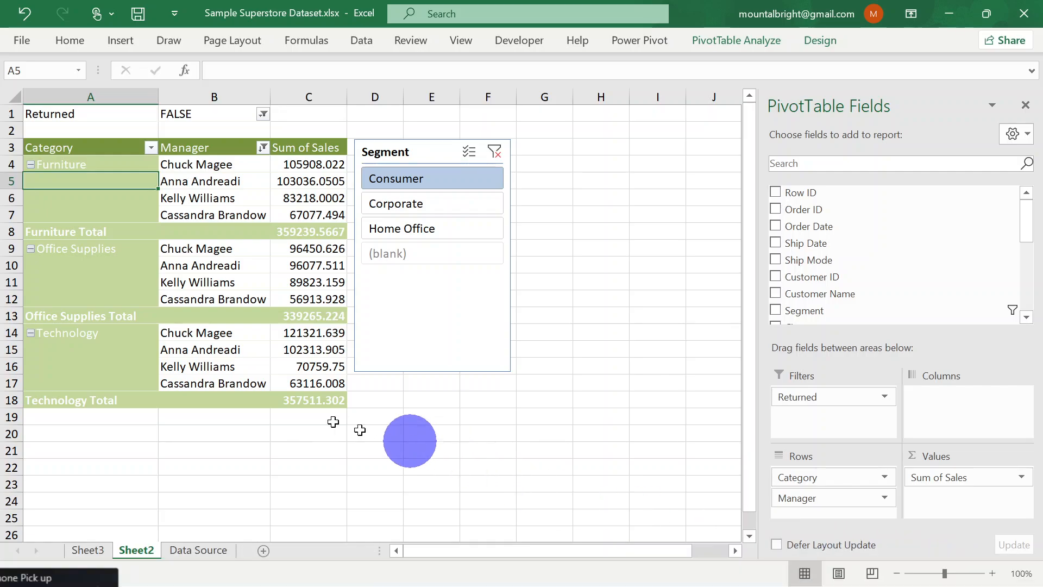
{"action": "left_click_drag", "start_coordinate": [422, 553], "coordinate": [365, 554]}
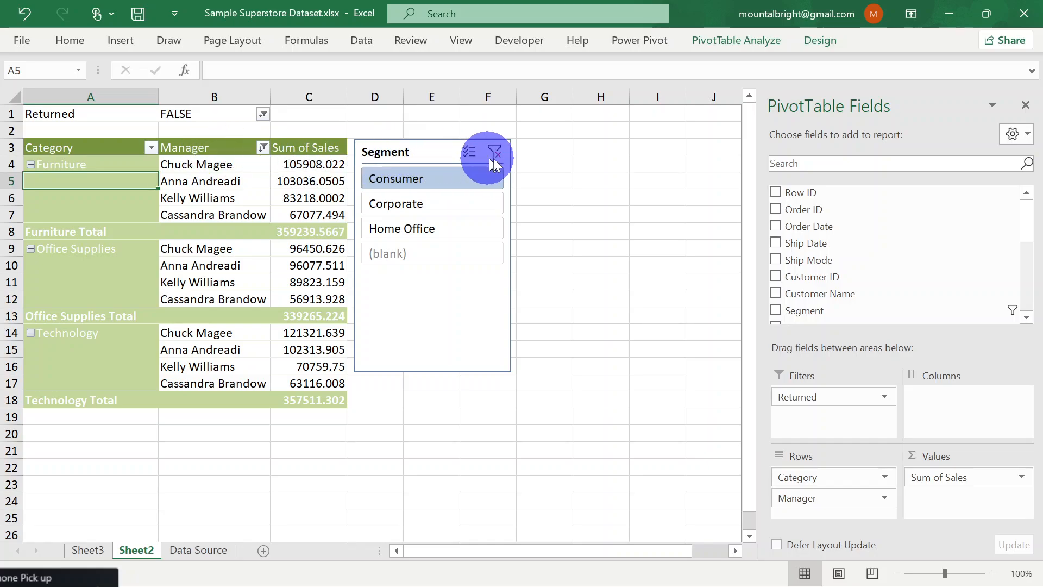
{"action": "left_click", "coordinate": [423, 164]}
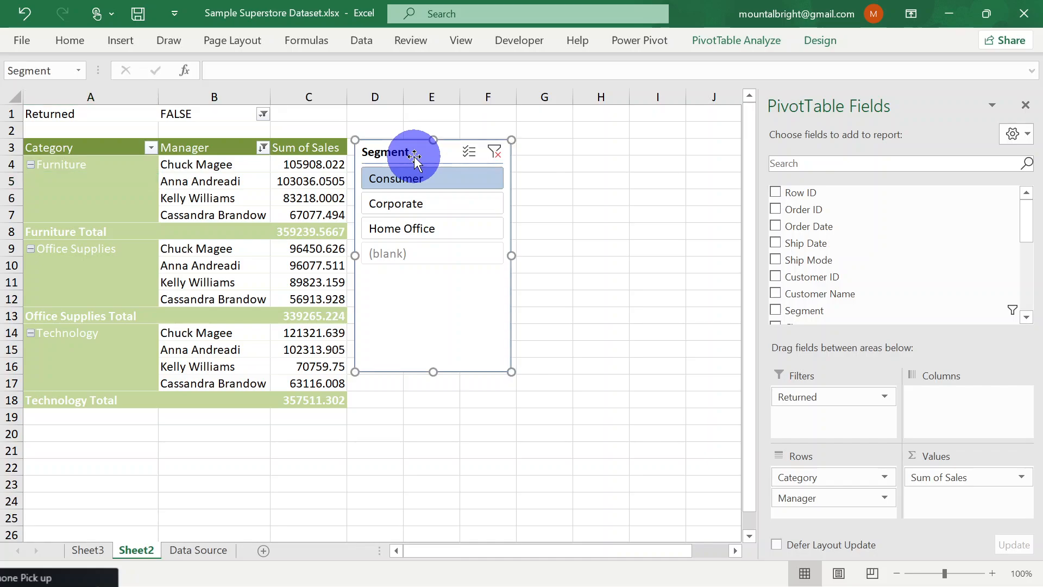
{"action": "left_click", "coordinate": [314, 163]}
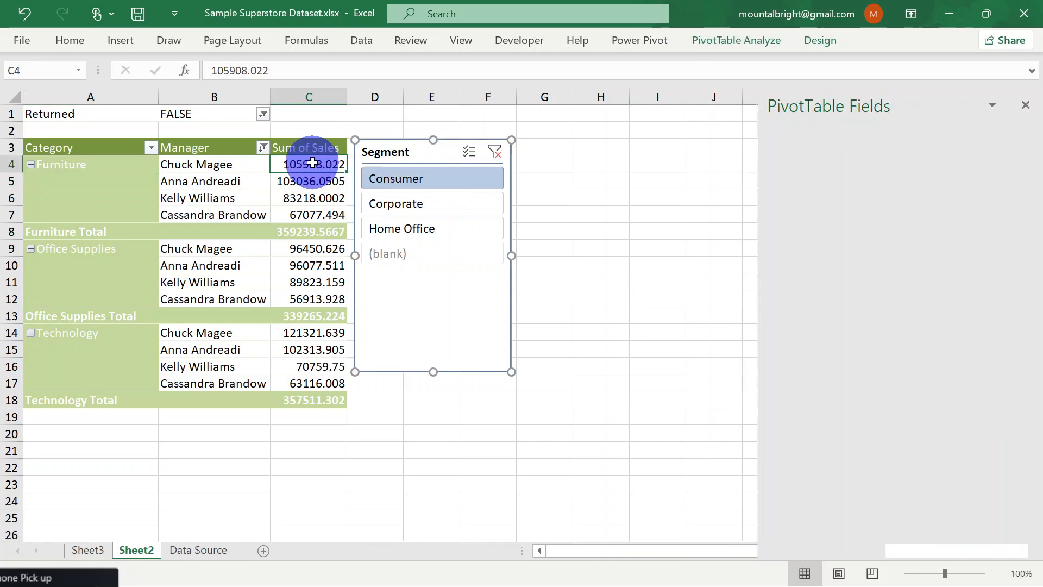
{"action": "left_click", "coordinate": [381, 153]}
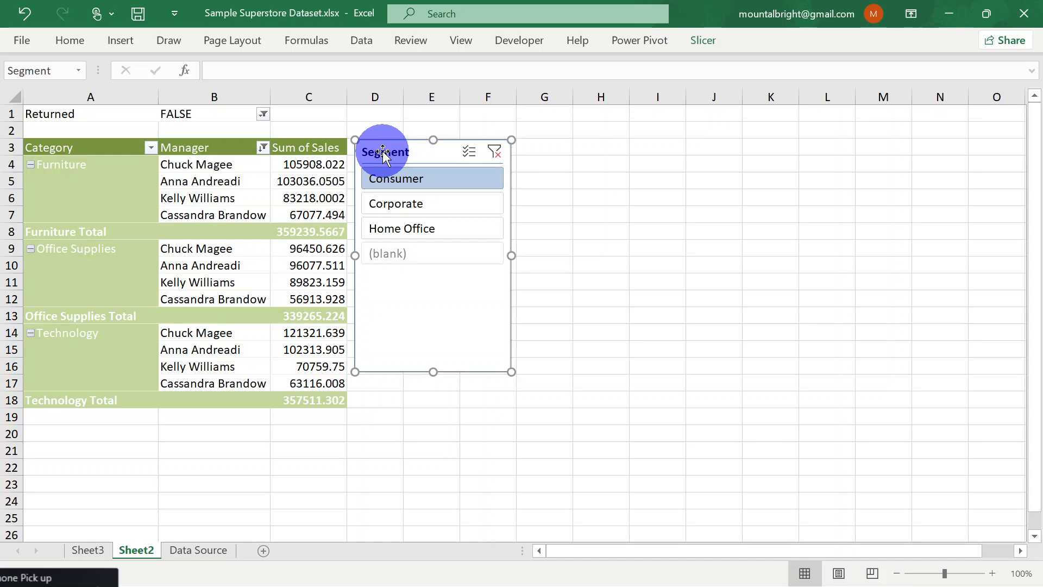
{"action": "left_click", "coordinate": [218, 151]}
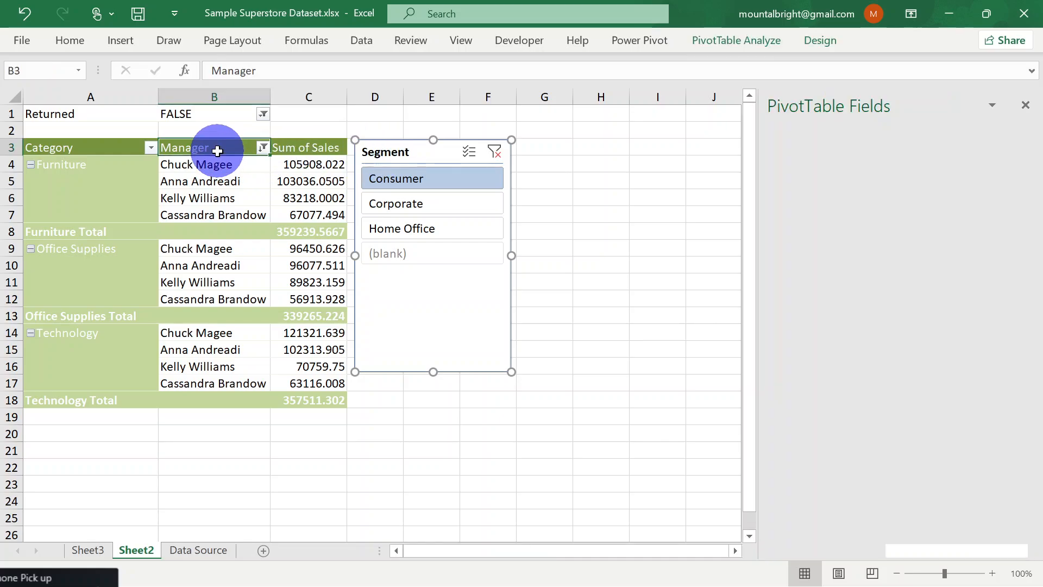
{"action": "left_click", "coordinate": [398, 151]}
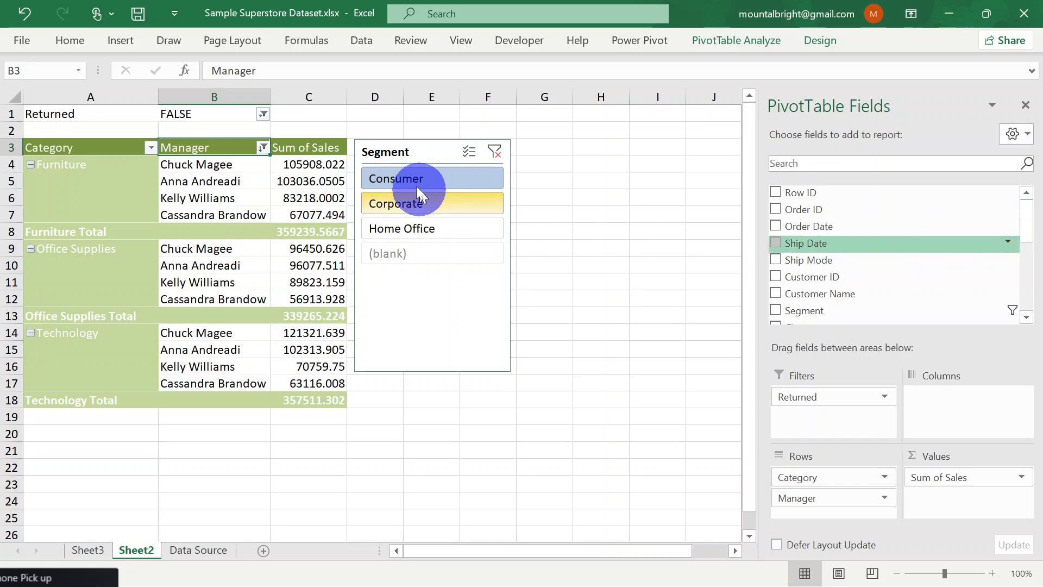
Duplicate the Segment slicer, pasting the copy beside the original at cell G3
{"action": "left_click", "coordinate": [394, 151]}
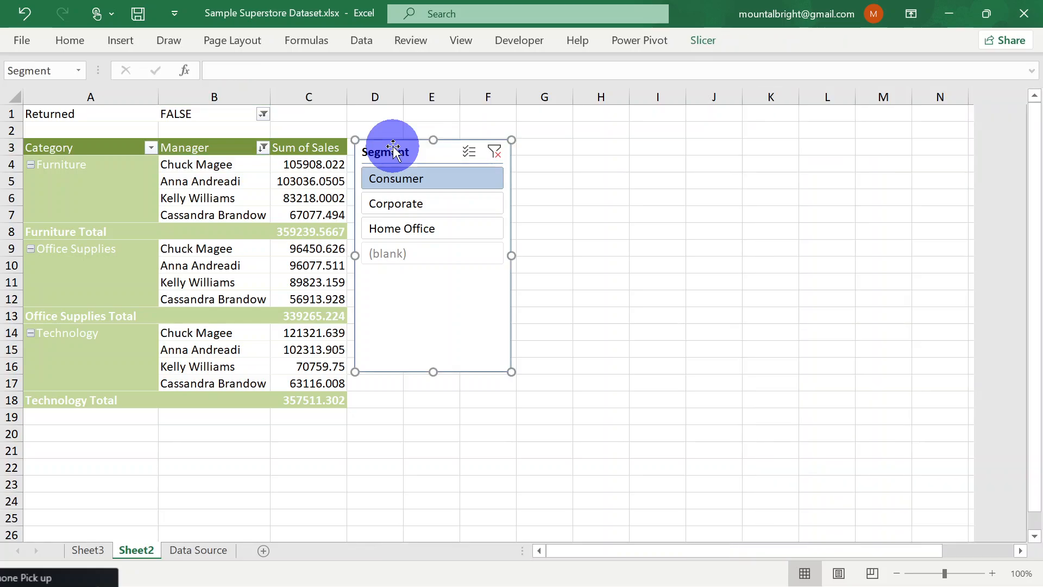
{"action": "right_click", "coordinate": [394, 151]}
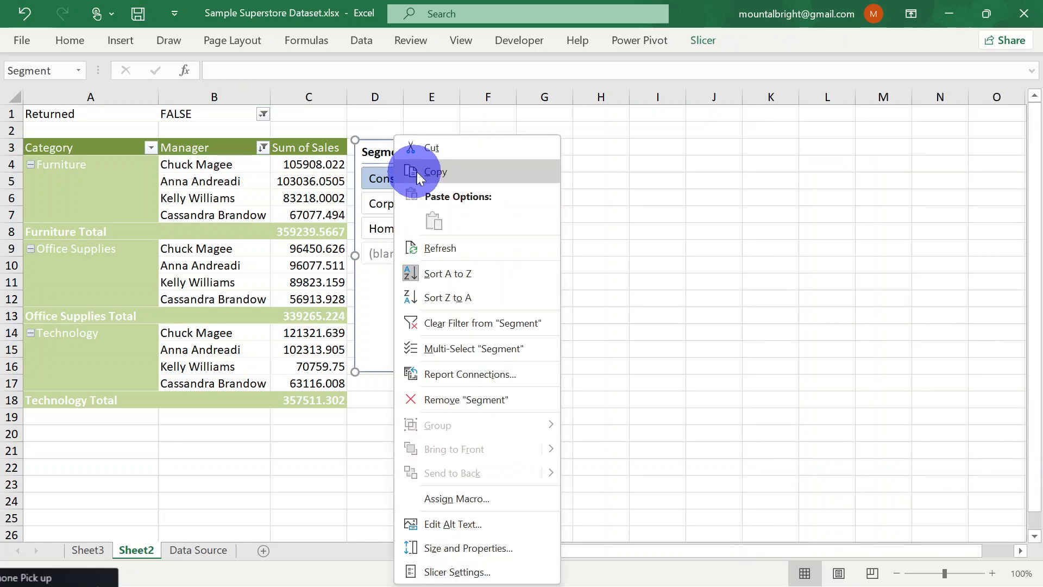
{"action": "left_click", "coordinate": [435, 172]}
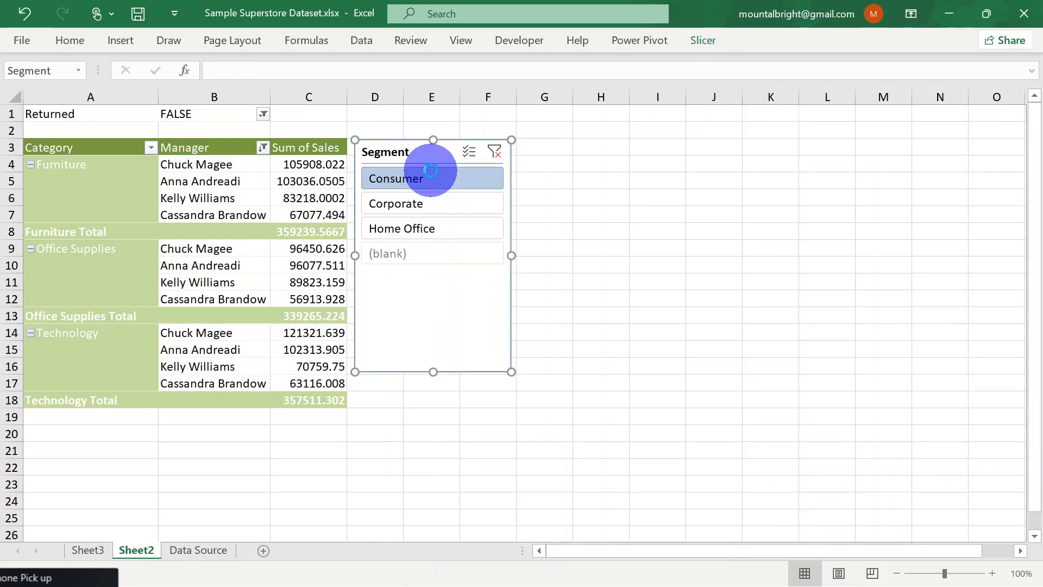
{"action": "left_click", "coordinate": [539, 143]}
{"action": "key", "text": "ctrl+v"}
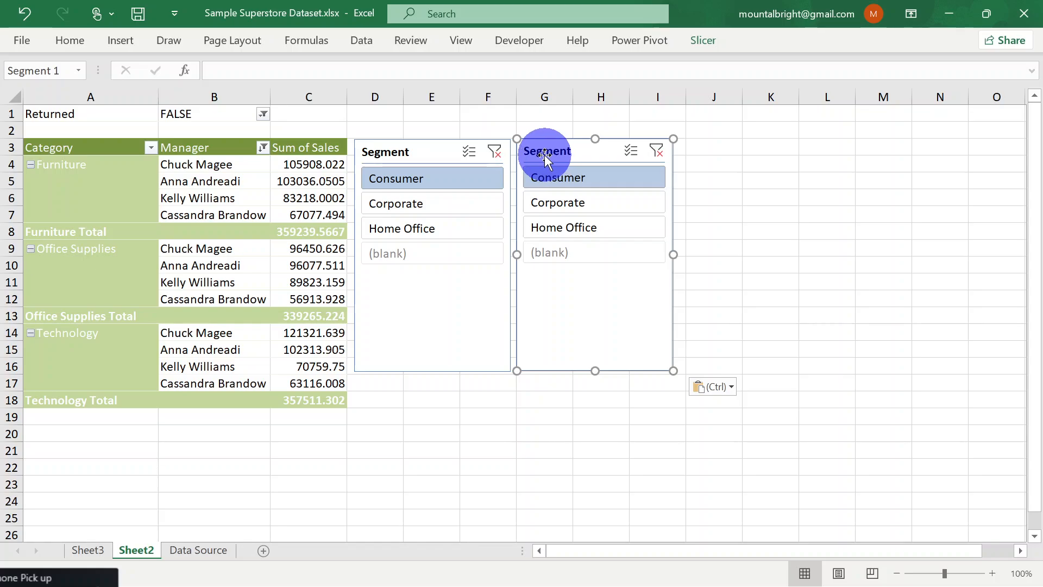
Review the slicer settings of the duplicated Segment slicer and close them without changes
{"action": "left_click", "coordinate": [104, 169]}
{"action": "left_click", "coordinate": [579, 153]}
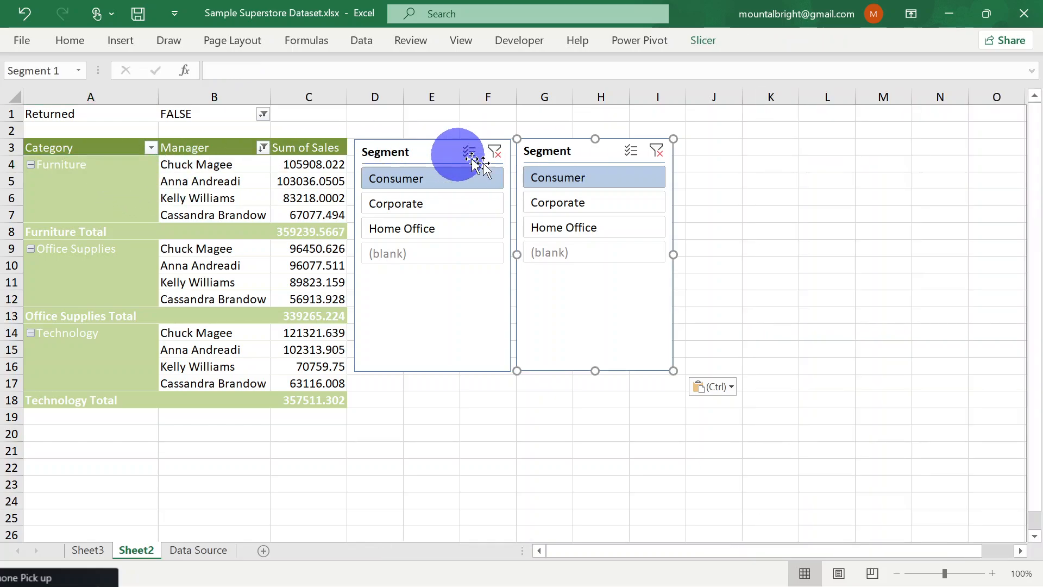
{"action": "left_click", "coordinate": [75, 163]}
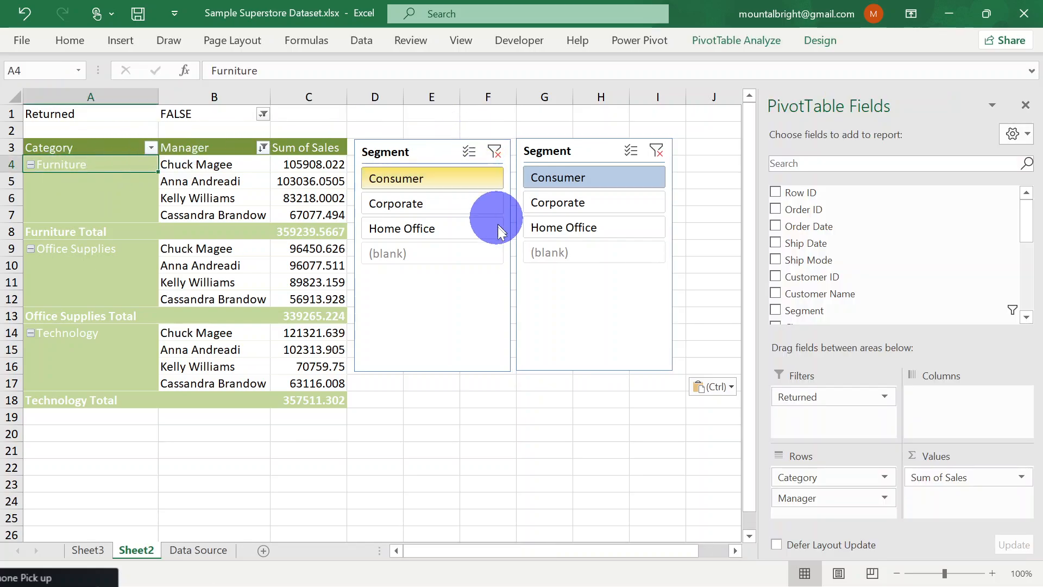
{"action": "left_click", "coordinate": [572, 153]}
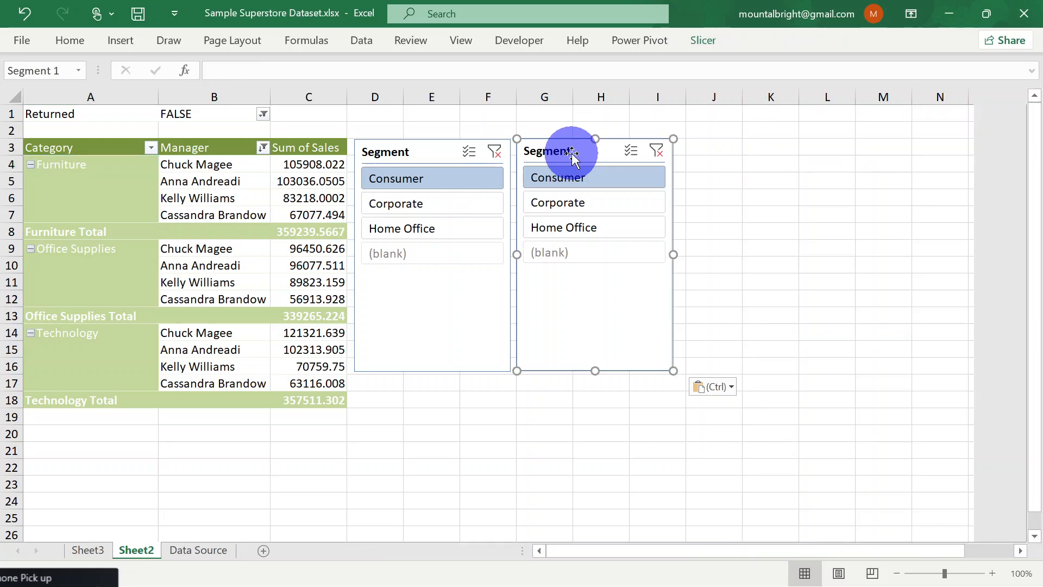
{"action": "right_click", "coordinate": [572, 154]}
{"action": "left_click", "coordinate": [554, 156]}
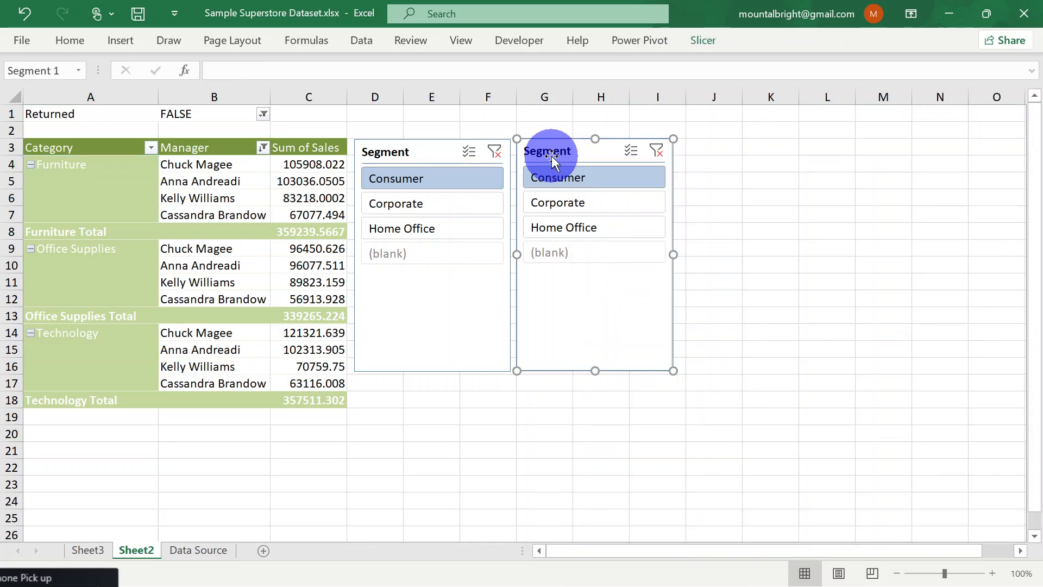
{"action": "left_click", "coordinate": [700, 43]}
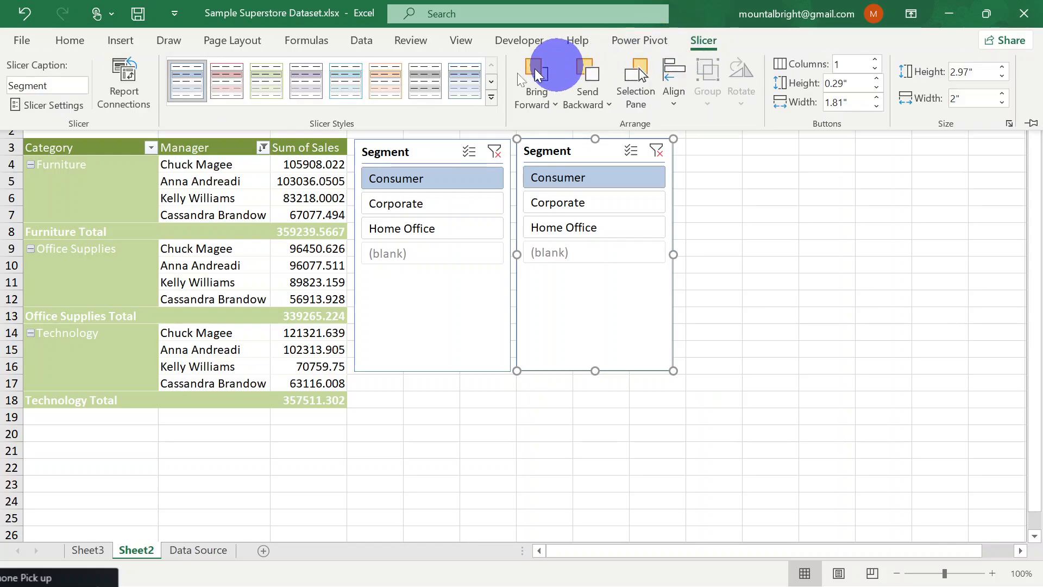
{"action": "left_click", "coordinate": [36, 108]}
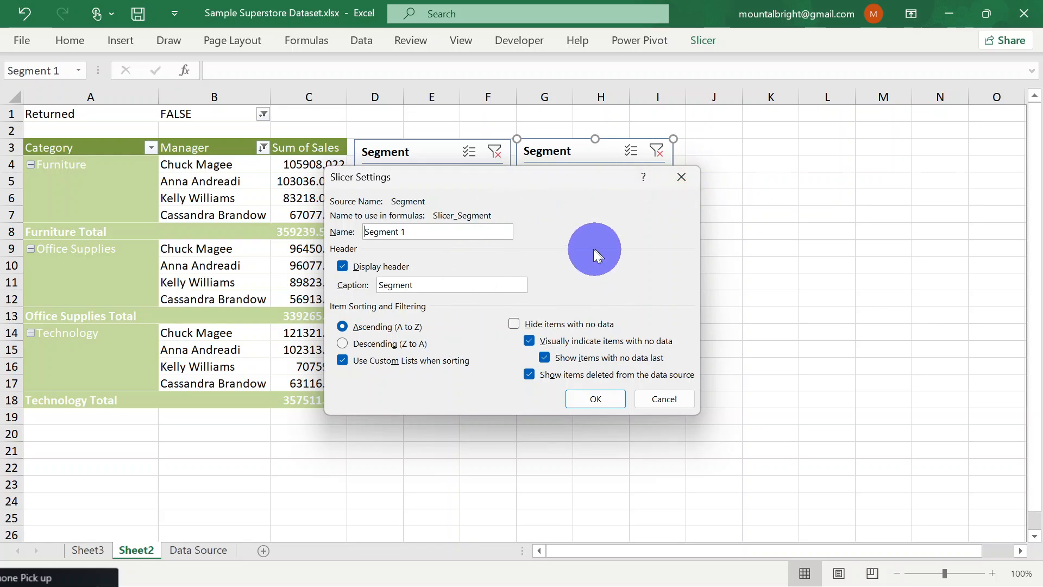
{"action": "left_click", "coordinate": [685, 175]}
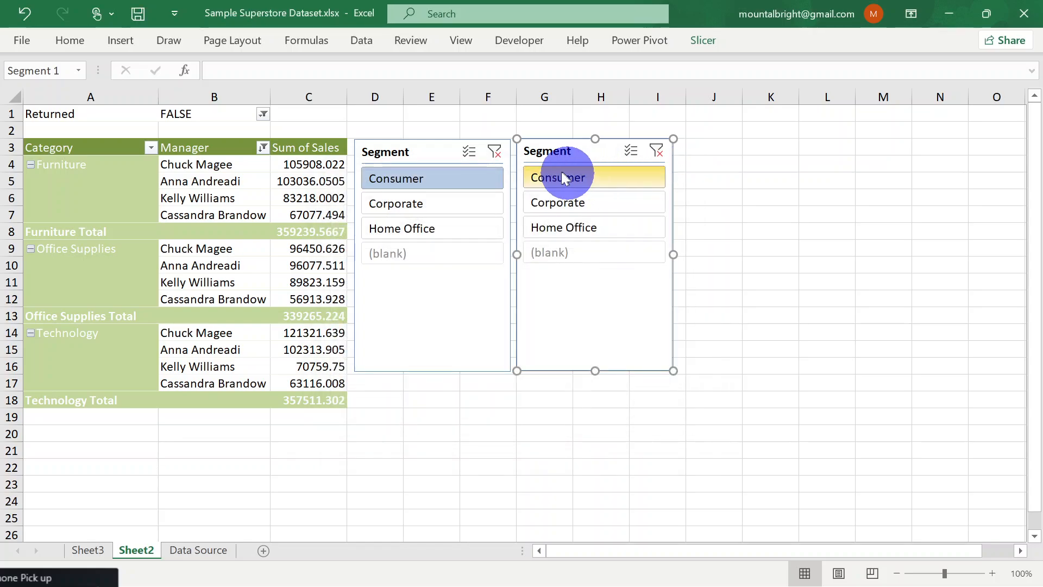
Undo the pasting of the duplicate Segment slicer
{"action": "left_click", "coordinate": [291, 163]}
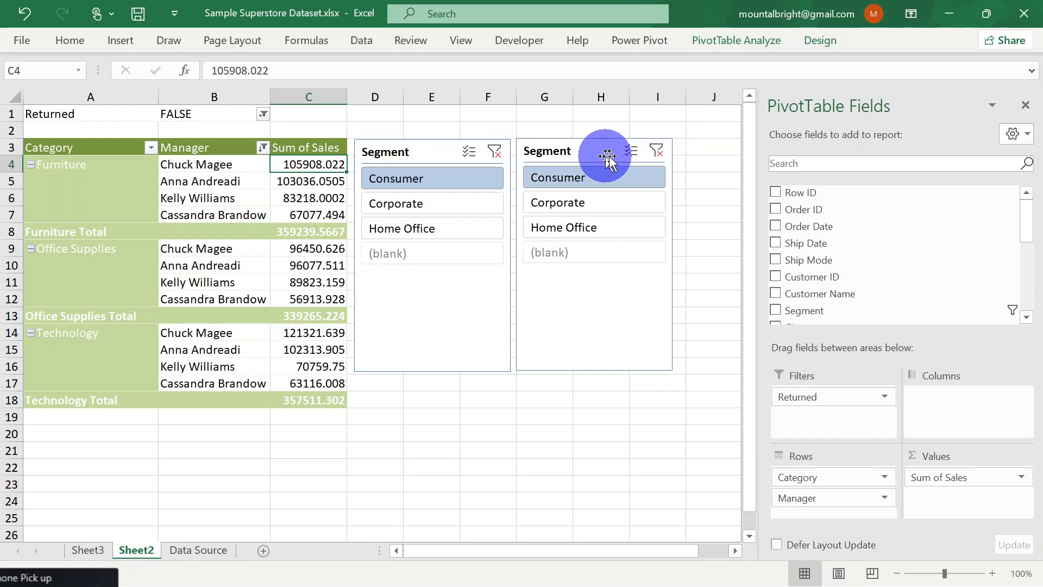
{"action": "left_click", "coordinate": [571, 150]}
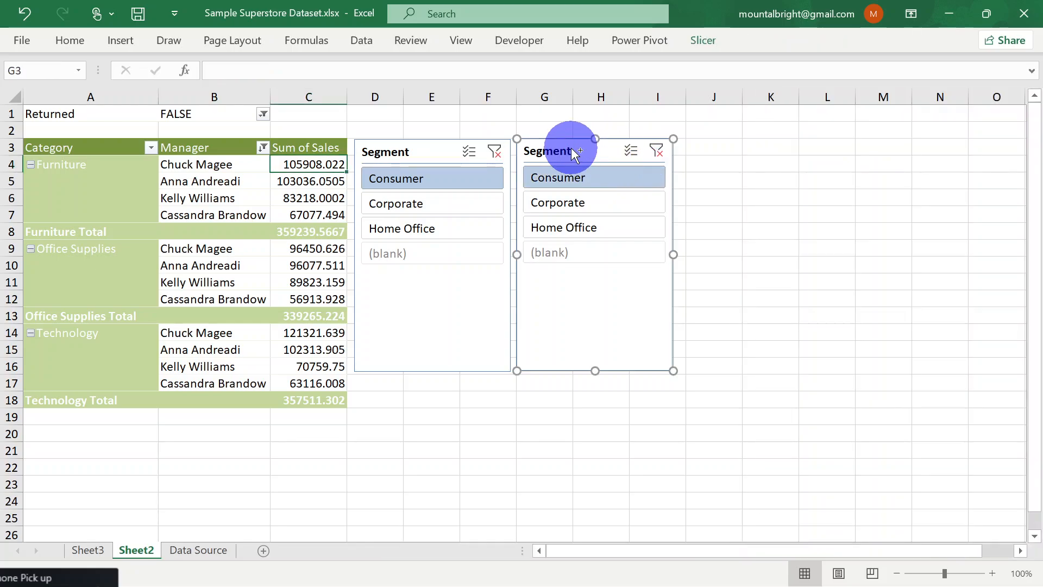
{"action": "key", "text": "ctrl+z"}
{"action": "key", "text": "ctrl+z"}
{"action": "key", "text": "ctrl+y"}
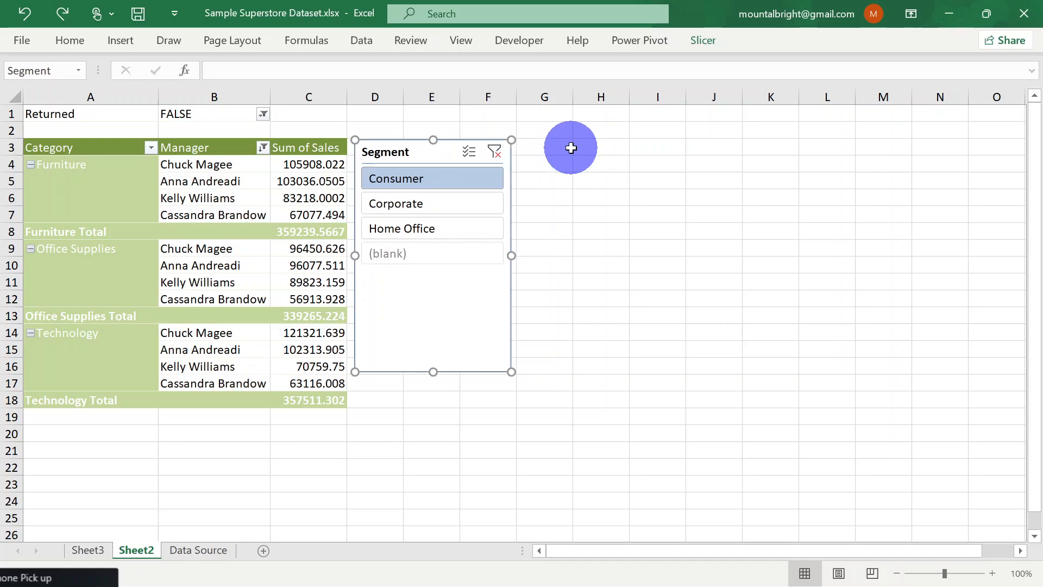
Add a slicer for the Ship Mode field to the PivotTable on Sheet2
{"action": "left_click", "coordinate": [201, 163]}
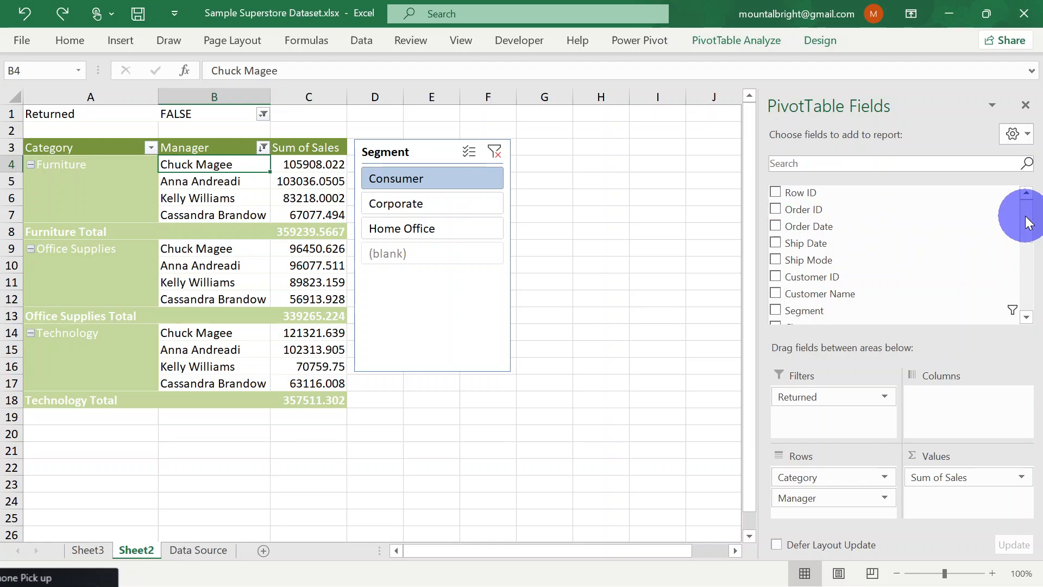
{"action": "scroll", "coordinate": [1029, 222], "scroll_direction": "down", "scroll_amount": 2}
{"action": "scroll", "coordinate": [1027, 217], "scroll_direction": "up", "scroll_amount": 2}
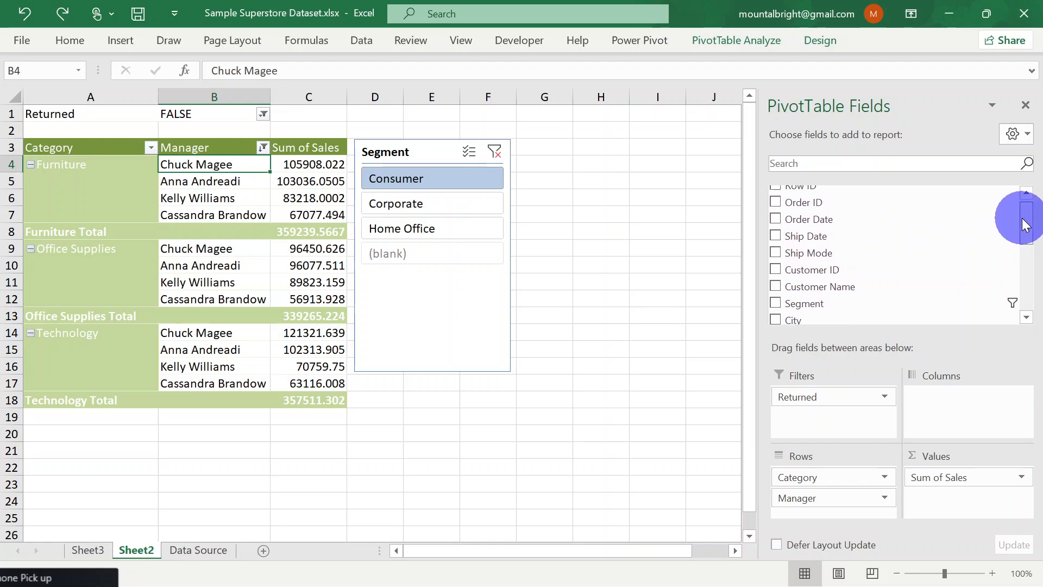
{"action": "right_click", "coordinate": [780, 252]}
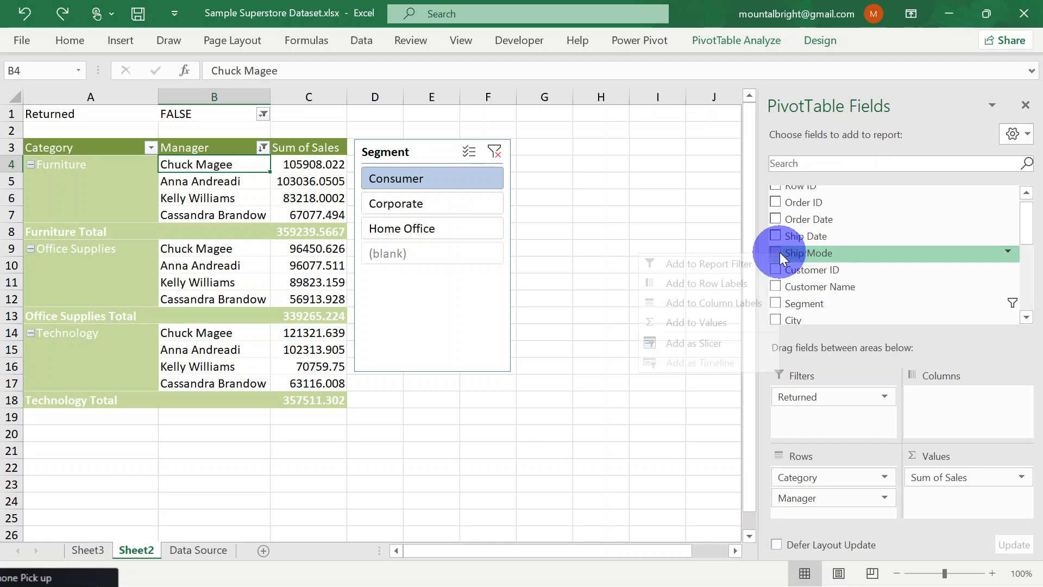
{"action": "left_click", "coordinate": [690, 343]}
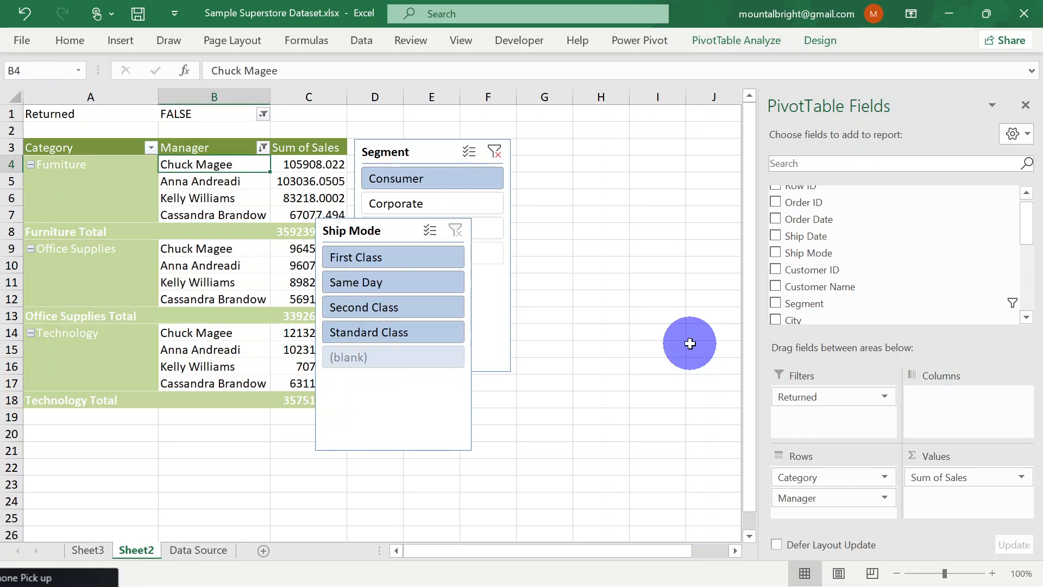
Place the Ship Mode slicer beside the Segment slicer and turn off showing items with no data last in its settings
{"action": "left_click_drag", "start_coordinate": [370, 232], "coordinate": [563, 151]}
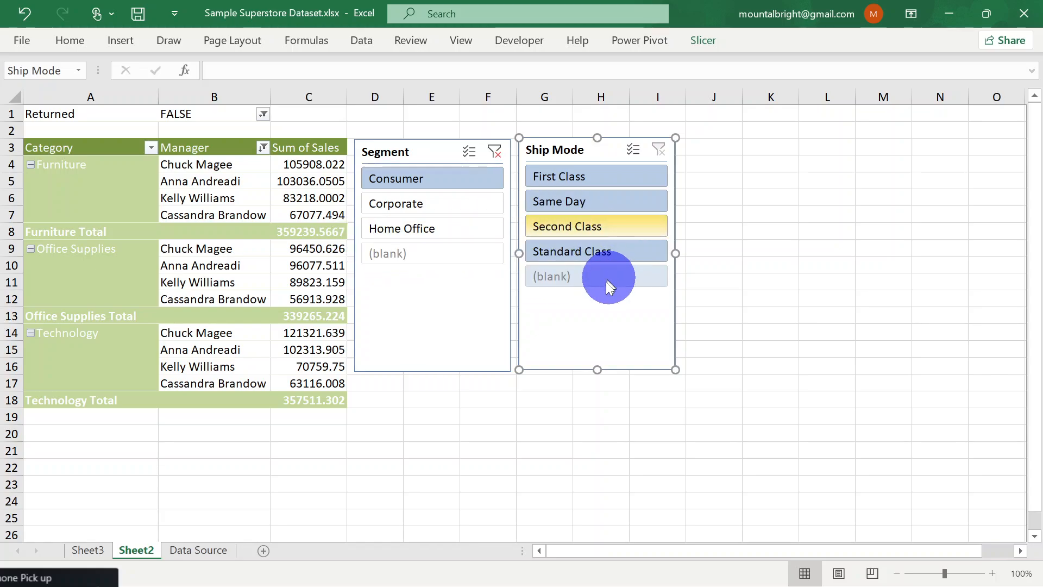
{"action": "left_click", "coordinate": [710, 34]}
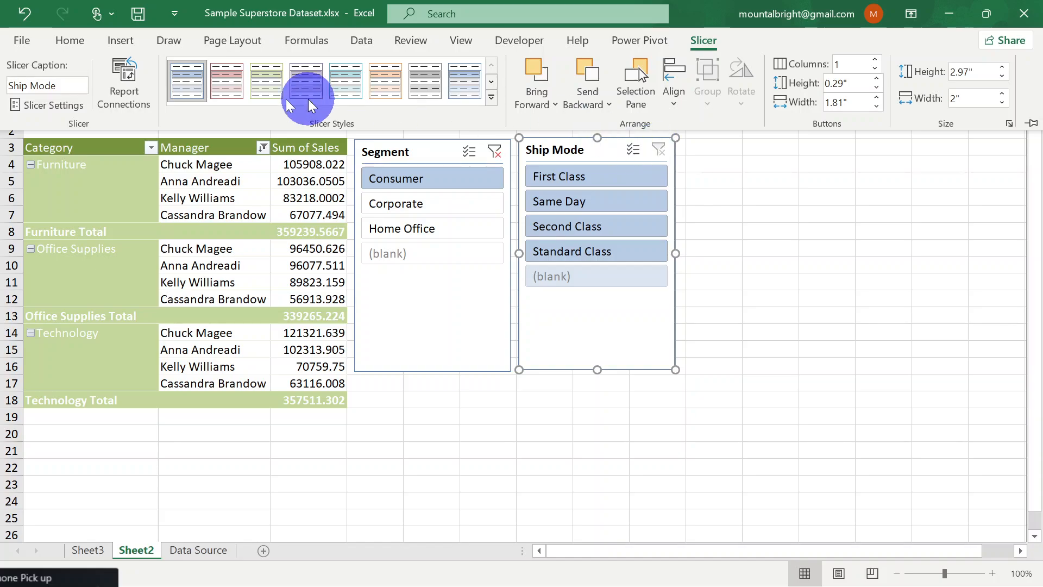
{"action": "left_click", "coordinate": [46, 104]}
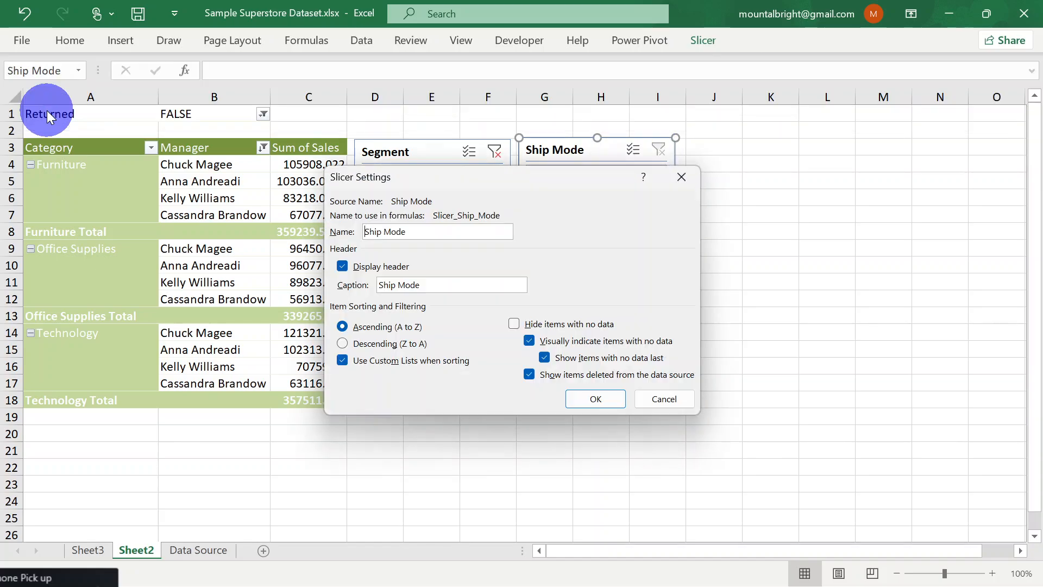
{"action": "left_click", "coordinate": [545, 358]}
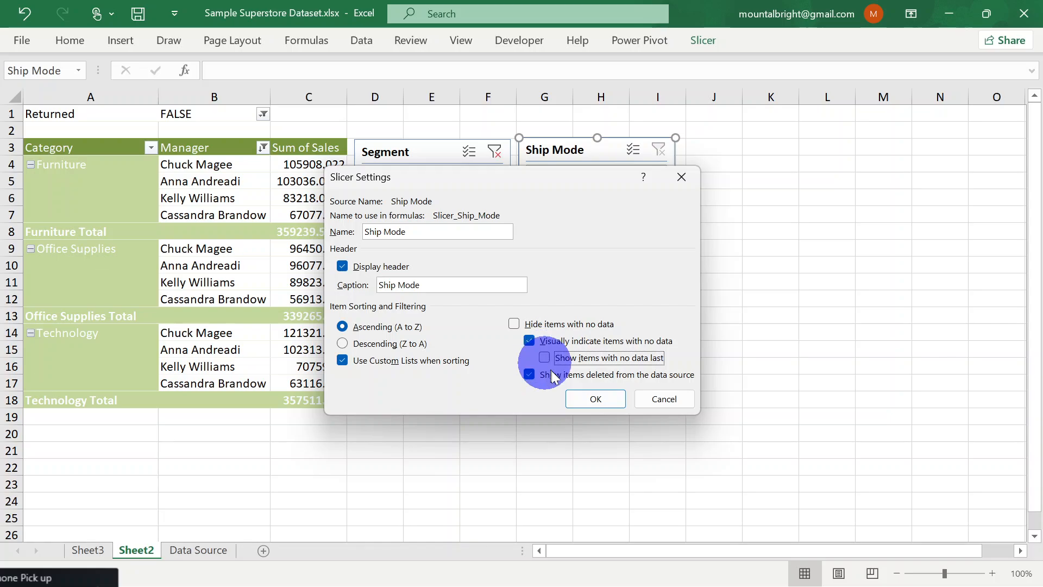
{"action": "left_click", "coordinate": [593, 402]}
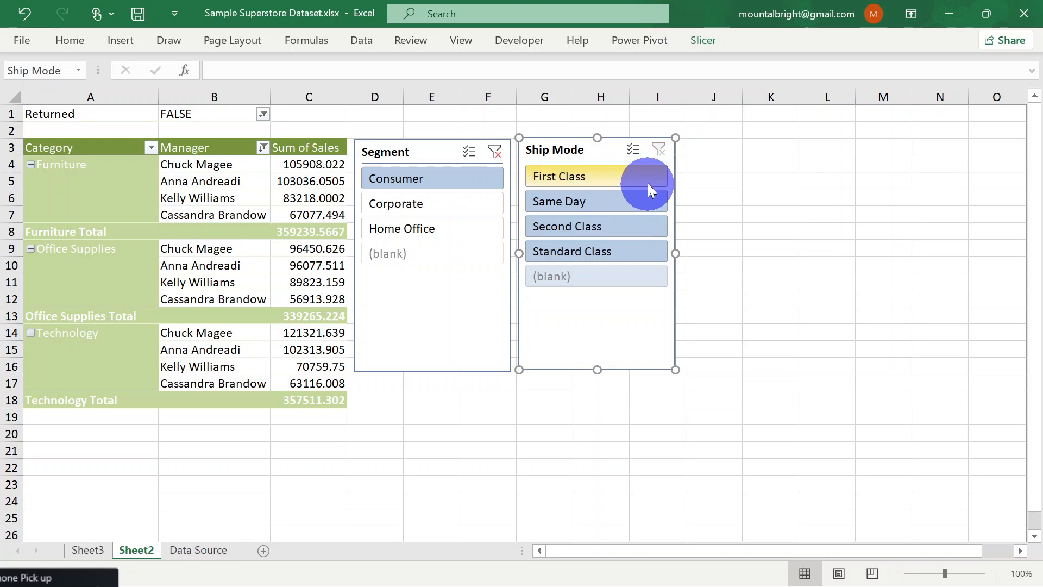
Try turning off the visual indication of items with no data in the Ship Mode slicer, and undo that change
{"action": "right_click", "coordinate": [577, 305]}
{"action": "left_click", "coordinate": [619, 312]}
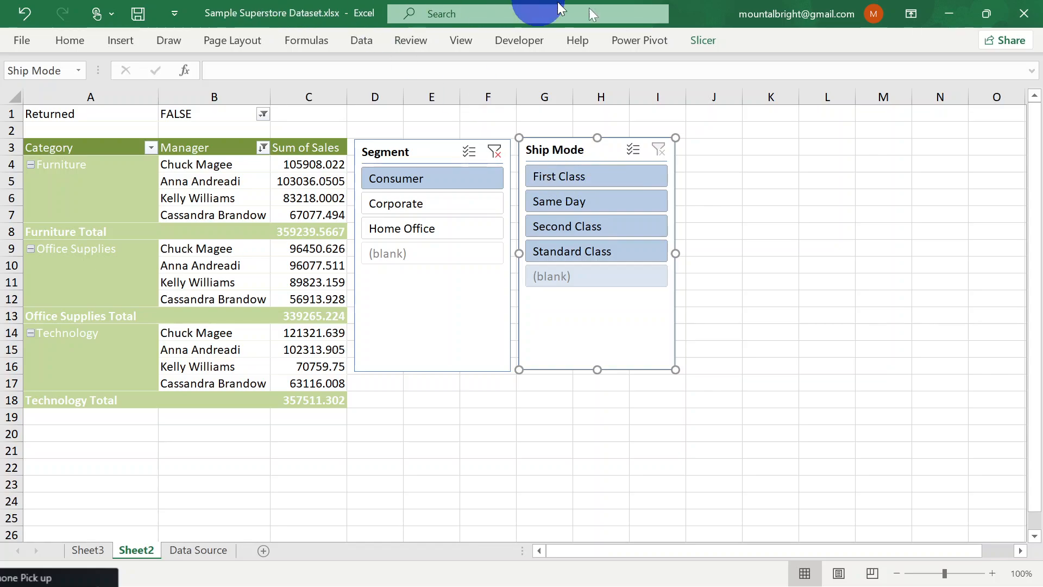
{"action": "left_click", "coordinate": [702, 42]}
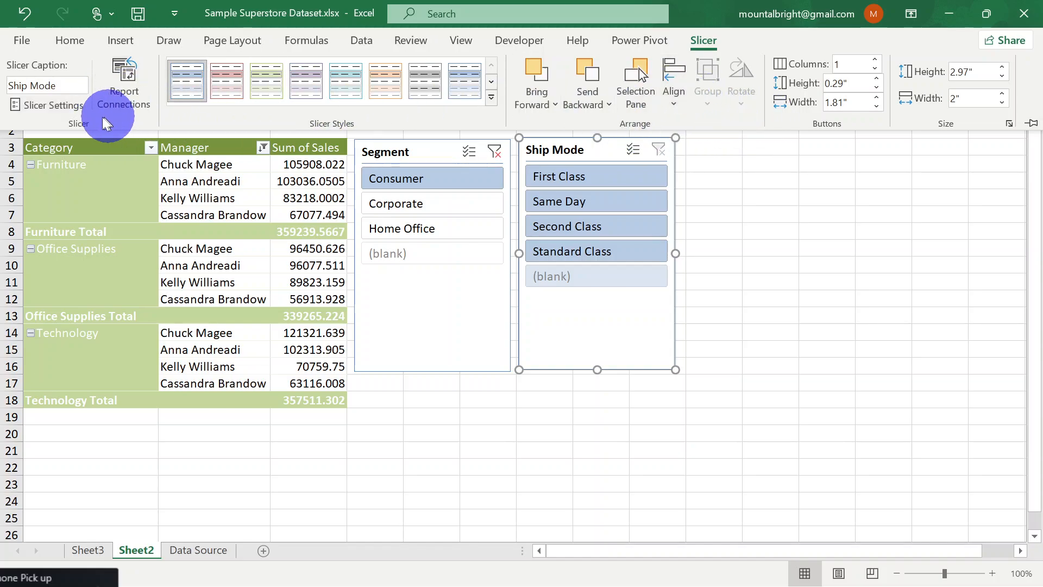
{"action": "left_click", "coordinate": [72, 106]}
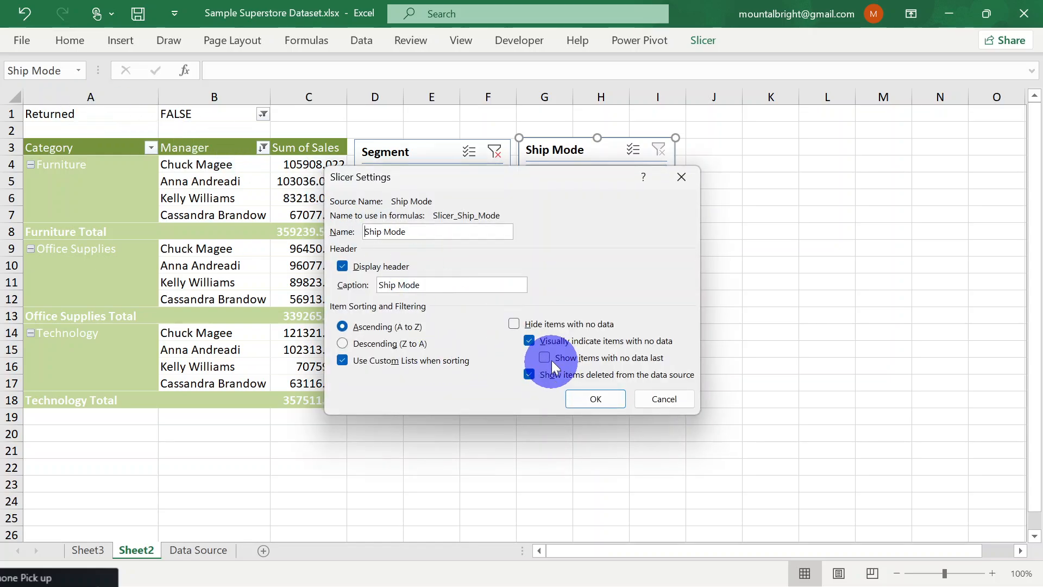
{"action": "left_click", "coordinate": [529, 340]}
{"action": "left_click", "coordinate": [530, 339]}
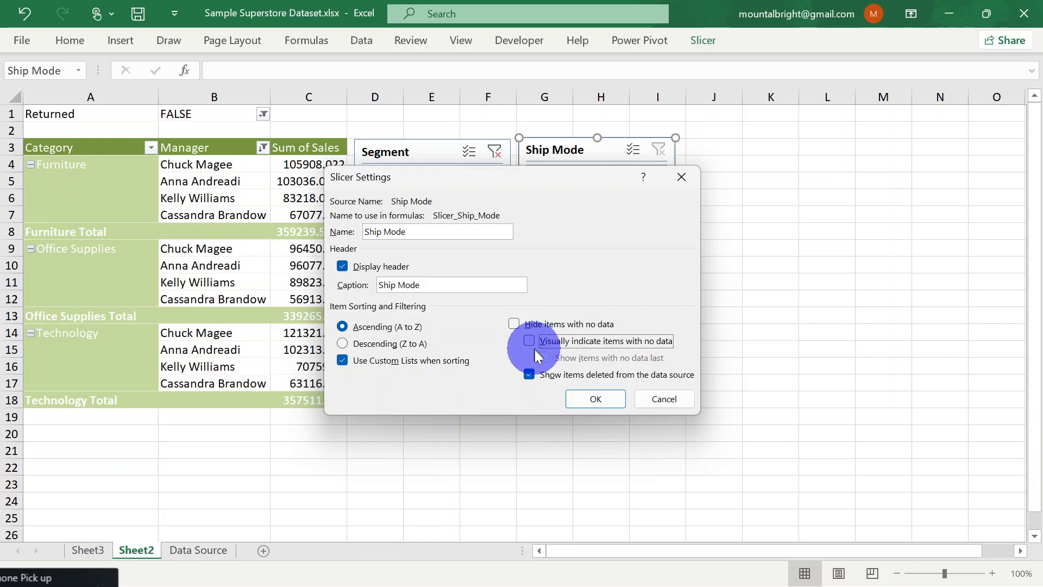
{"action": "left_click", "coordinate": [591, 399]}
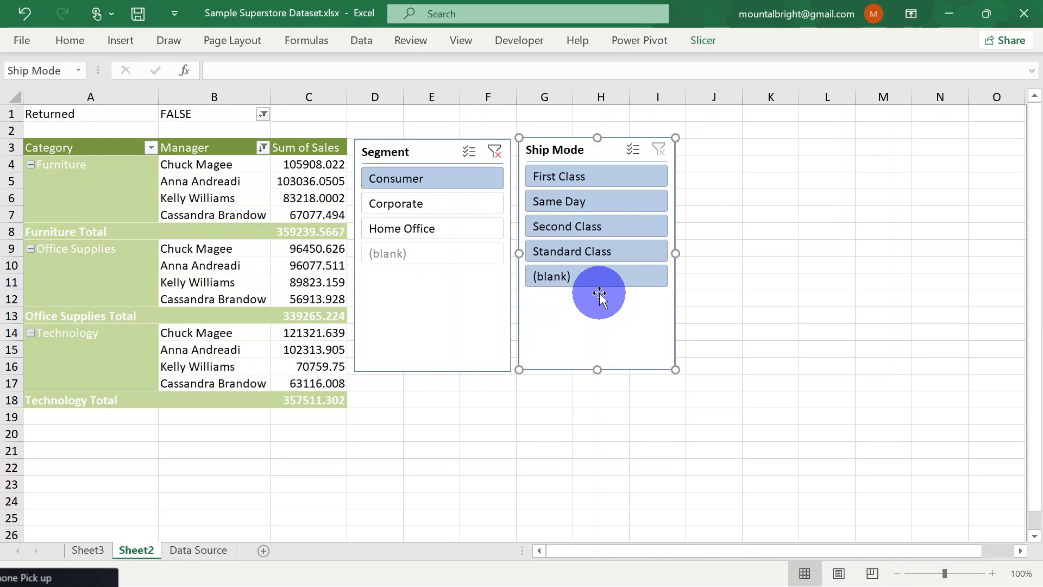
{"action": "key", "text": "ctrl+z"}
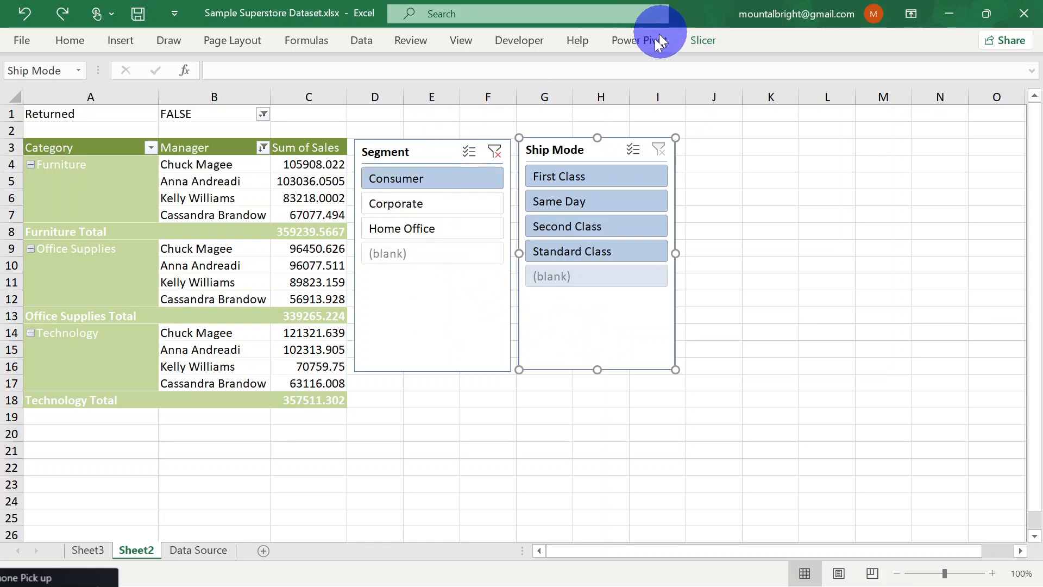
Review the Ship Mode slicer's report connections and close them without changes
{"action": "left_click", "coordinate": [701, 45]}
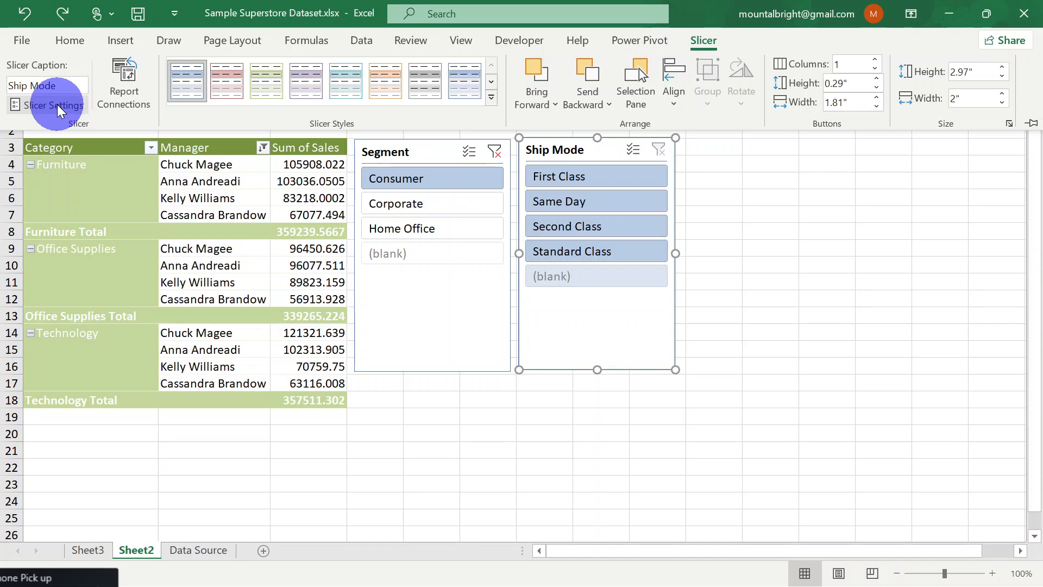
{"action": "left_click", "coordinate": [118, 99]}
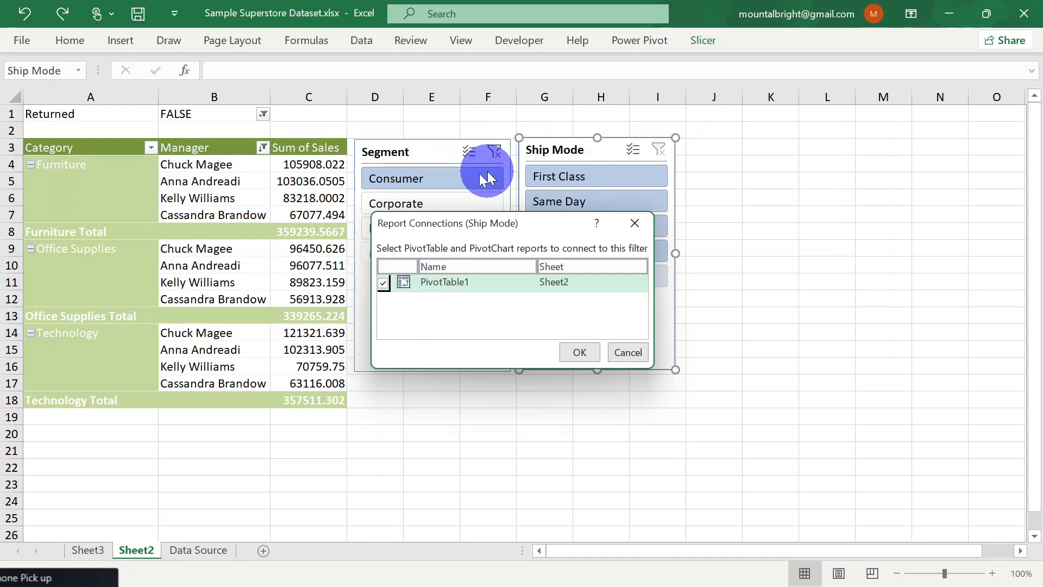
{"action": "left_click", "coordinate": [621, 352]}
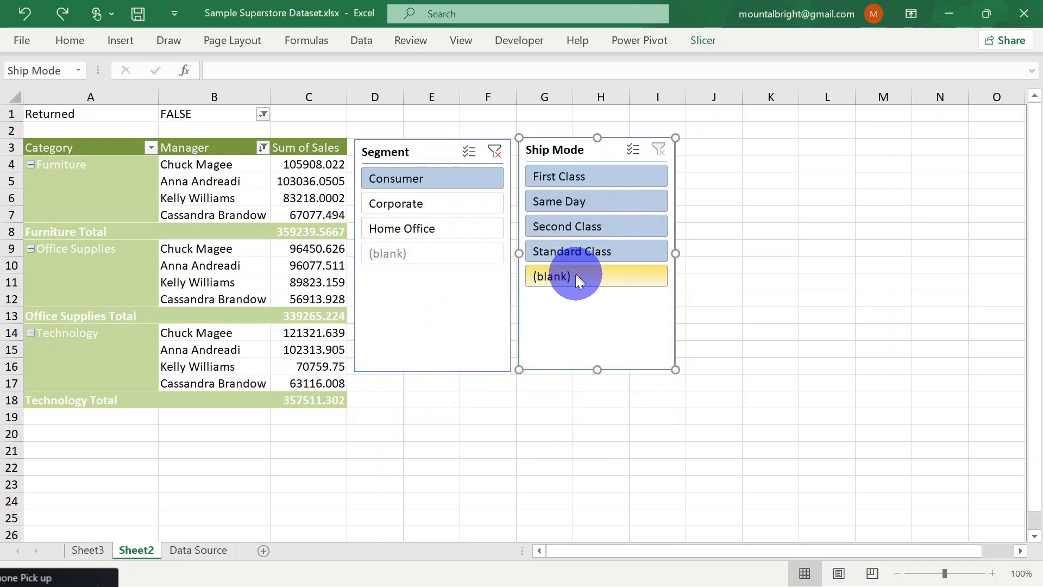
Arrange the Segment slicer's buttons in 3 columns
{"action": "left_click", "coordinate": [446, 285]}
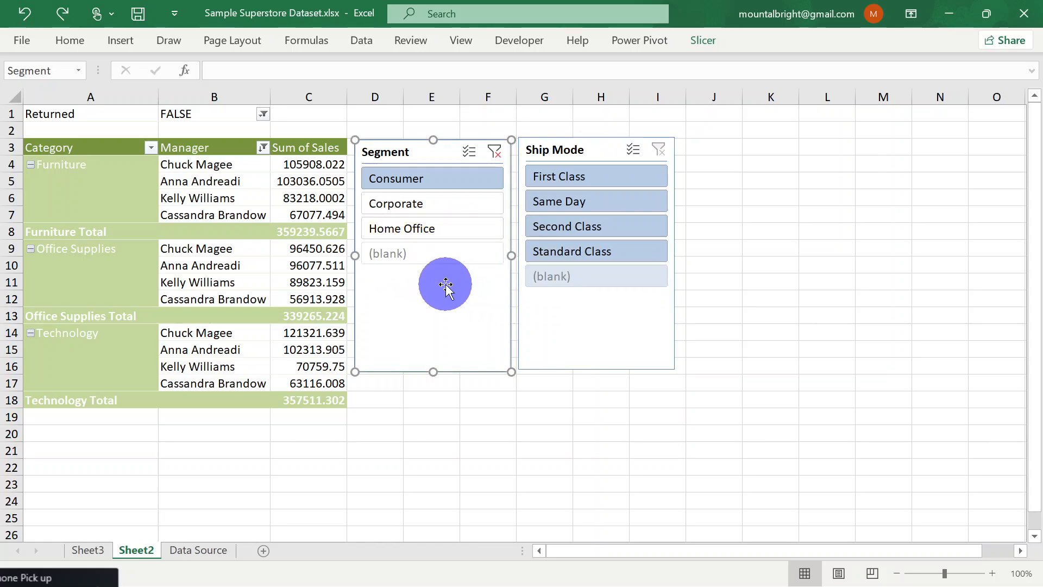
{"action": "left_click", "coordinate": [702, 44]}
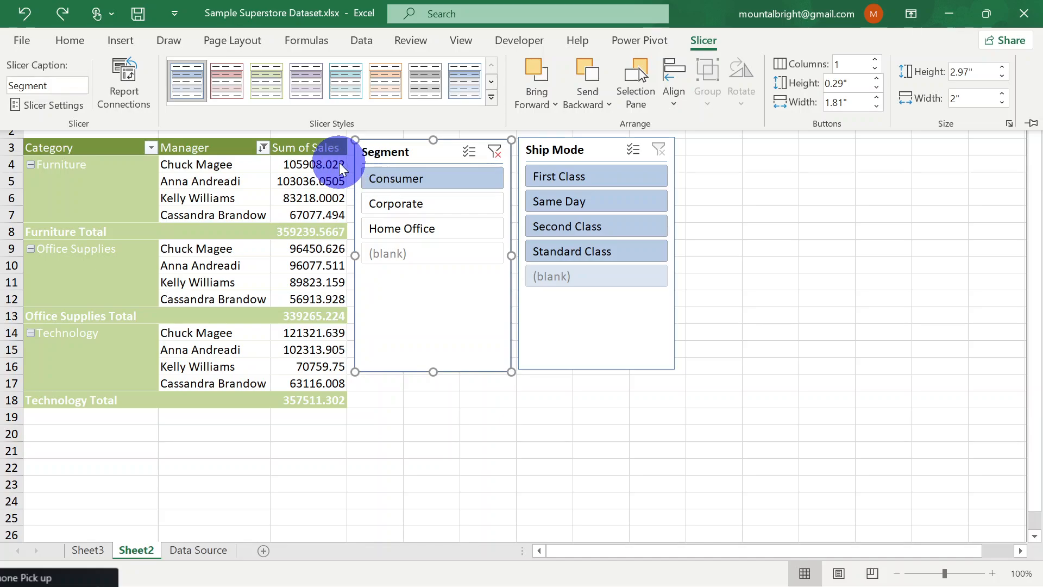
{"action": "left_click", "coordinate": [366, 203]}
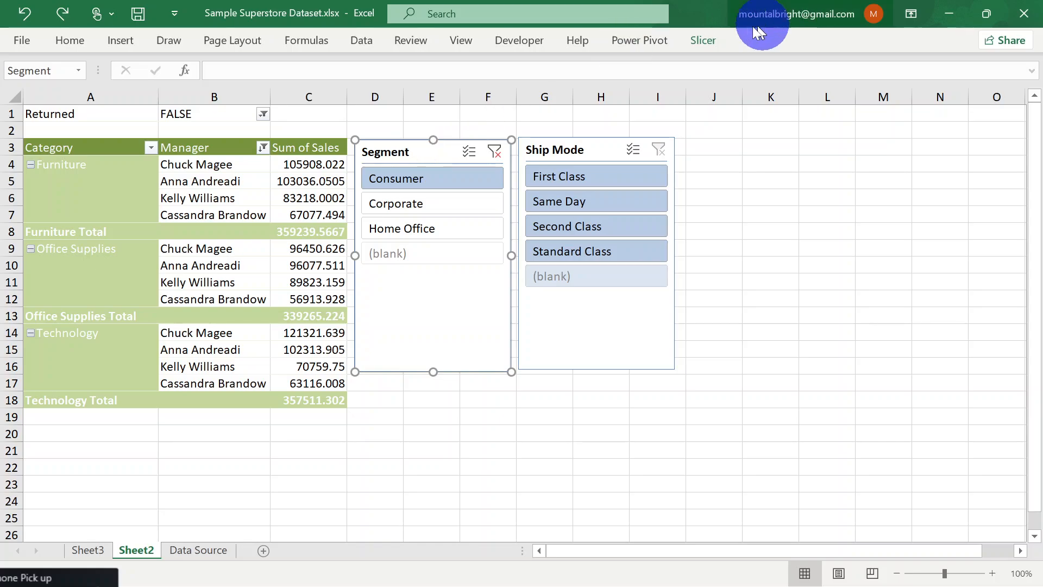
{"action": "left_click", "coordinate": [711, 39]}
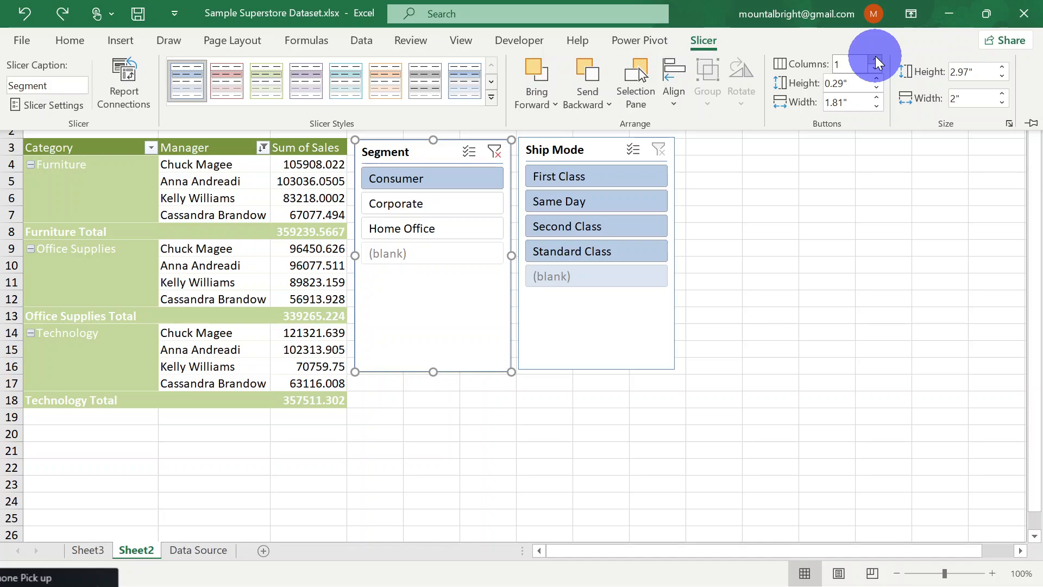
{"action": "left_click", "coordinate": [876, 61]}
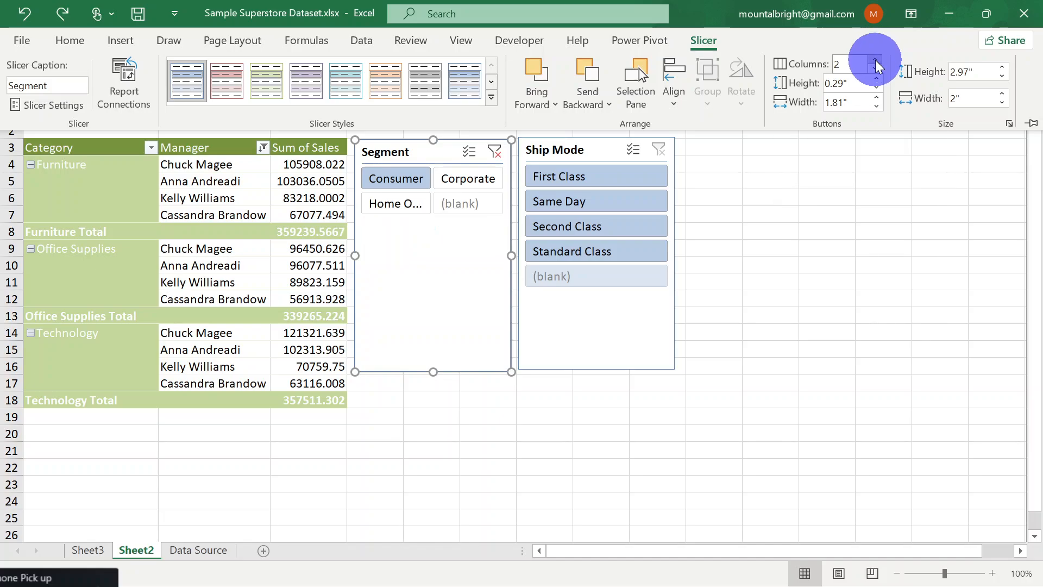
{"action": "left_click", "coordinate": [876, 61]}
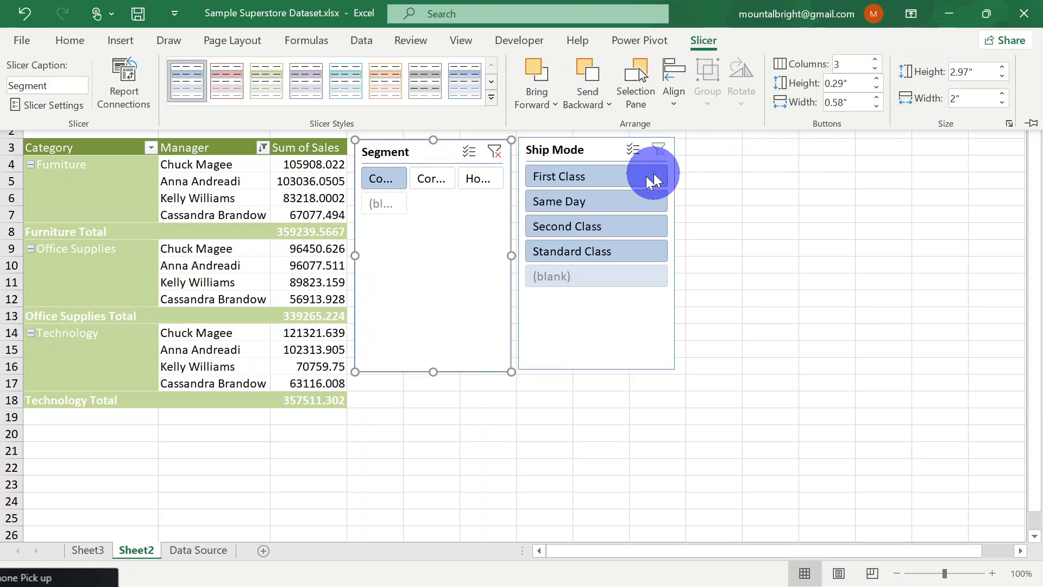
Move the Ship Mode slicer out of the way and resize the Segment slicer to a single button row spanning columns D to I
{"action": "left_click", "coordinate": [587, 157]}
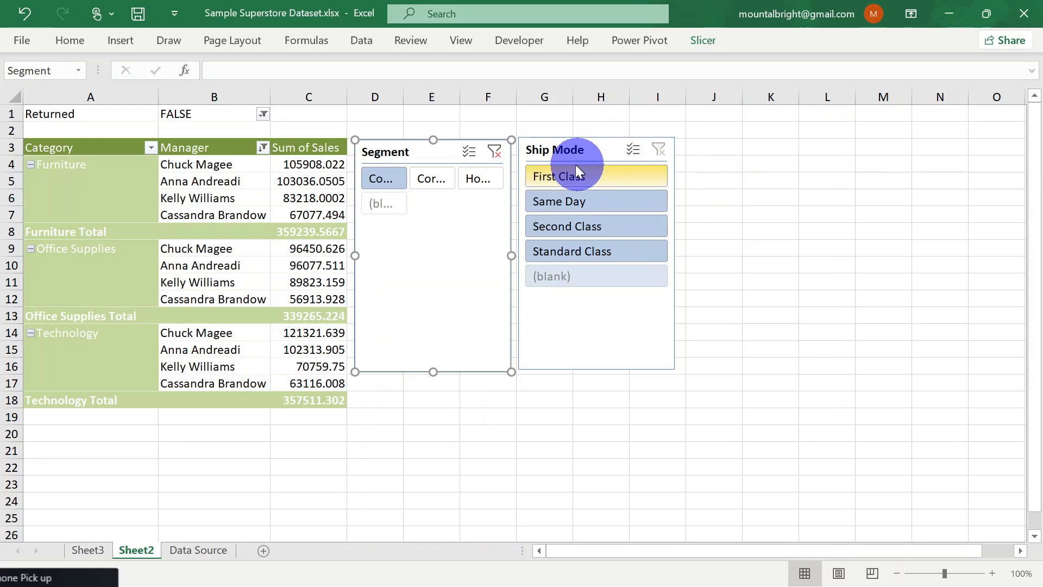
{"action": "left_click_drag", "start_coordinate": [565, 151], "coordinate": [852, 159]}
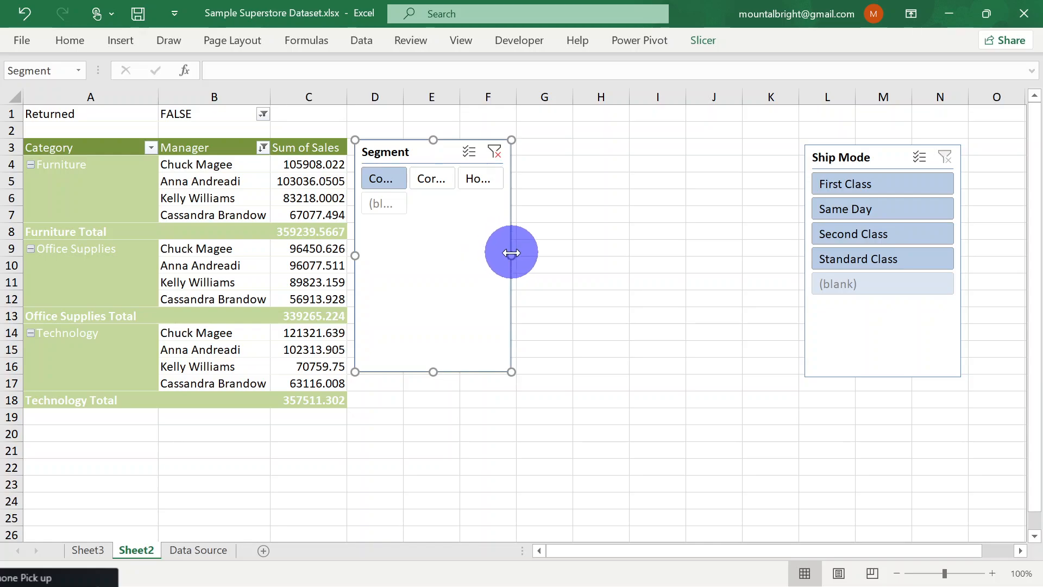
{"action": "left_click_drag", "start_coordinate": [514, 253], "coordinate": [629, 240]}
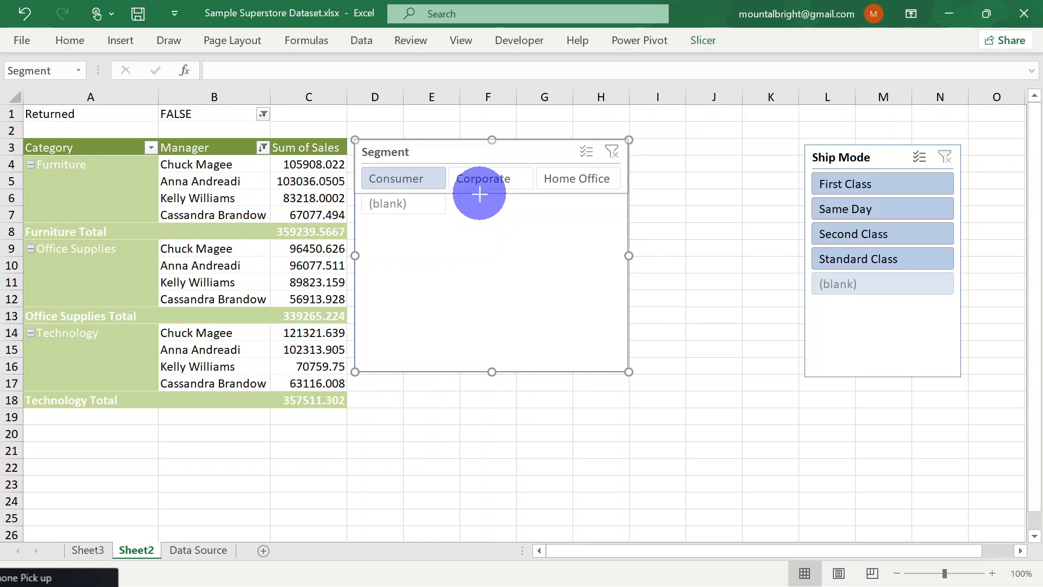
{"action": "left_click_drag", "start_coordinate": [480, 193], "coordinate": [482, 197]}
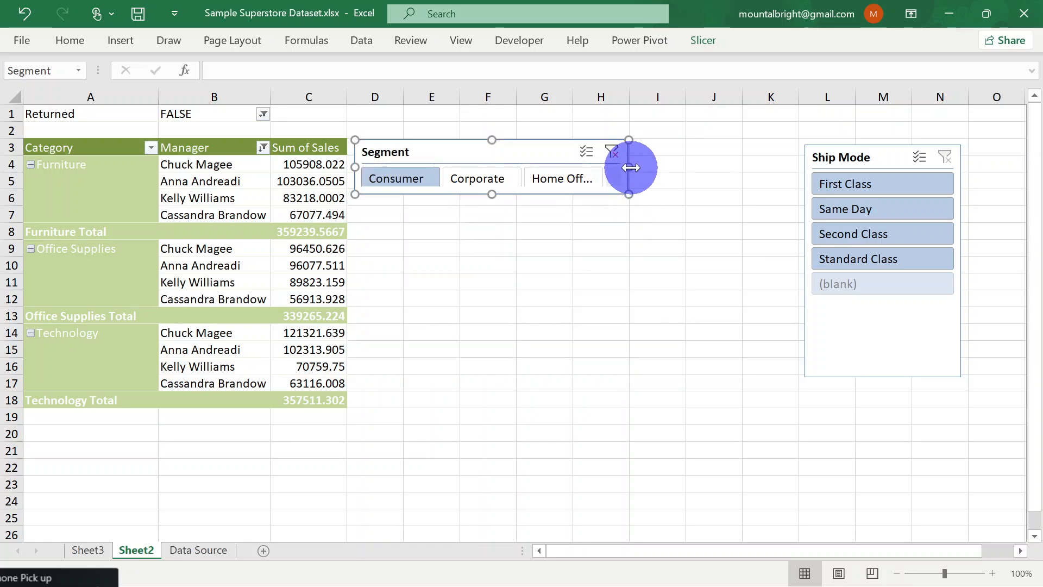
{"action": "left_click_drag", "start_coordinate": [630, 167], "coordinate": [685, 169]}
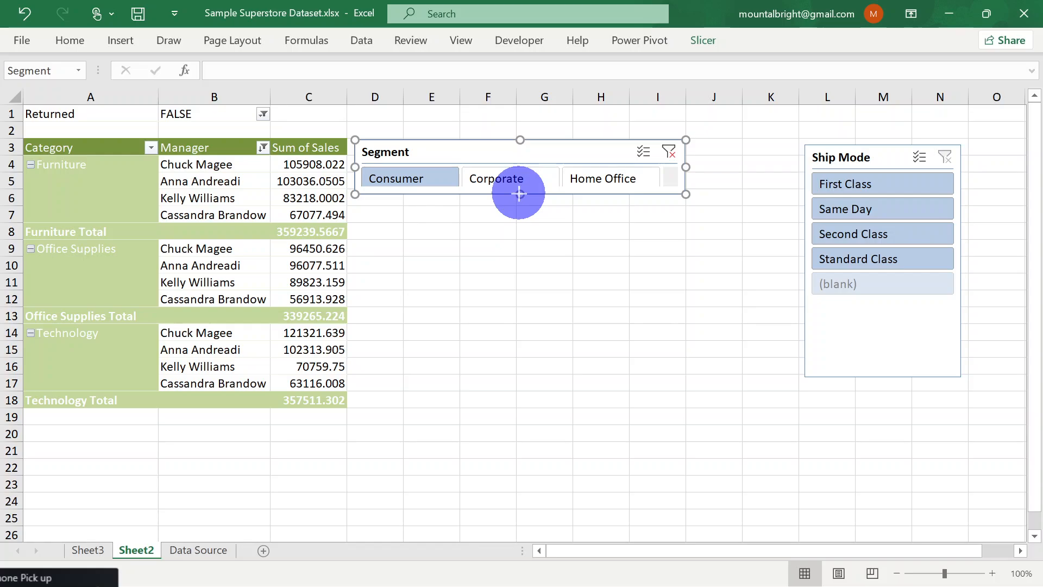
{"action": "left_click_drag", "start_coordinate": [519, 194], "coordinate": [520, 197]}
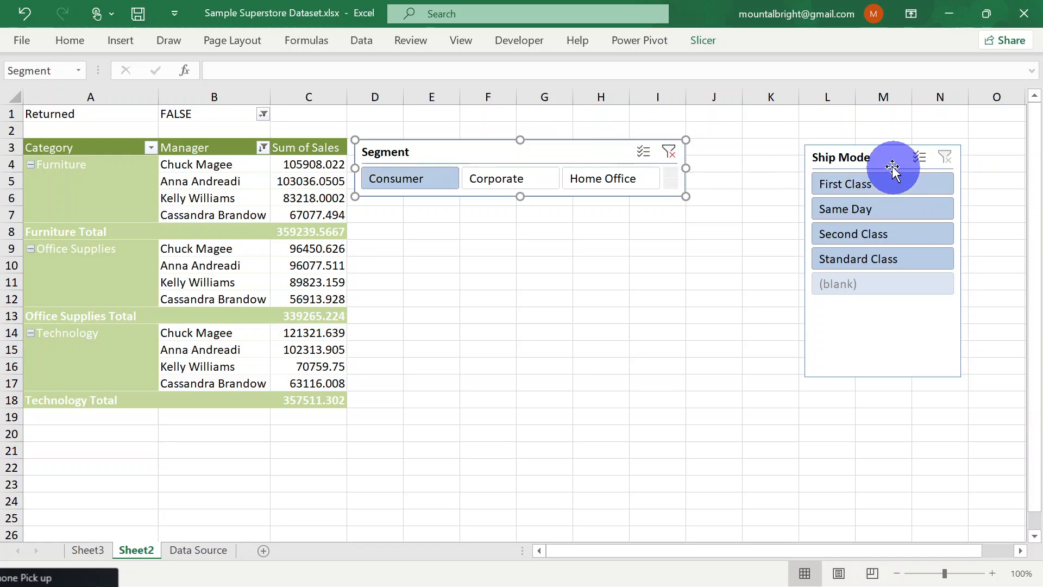
Place the Ship Mode slicer directly beneath the Segment slicer and widen it to about 5 inches
{"action": "left_click_drag", "start_coordinate": [892, 168], "coordinate": [411, 207]}
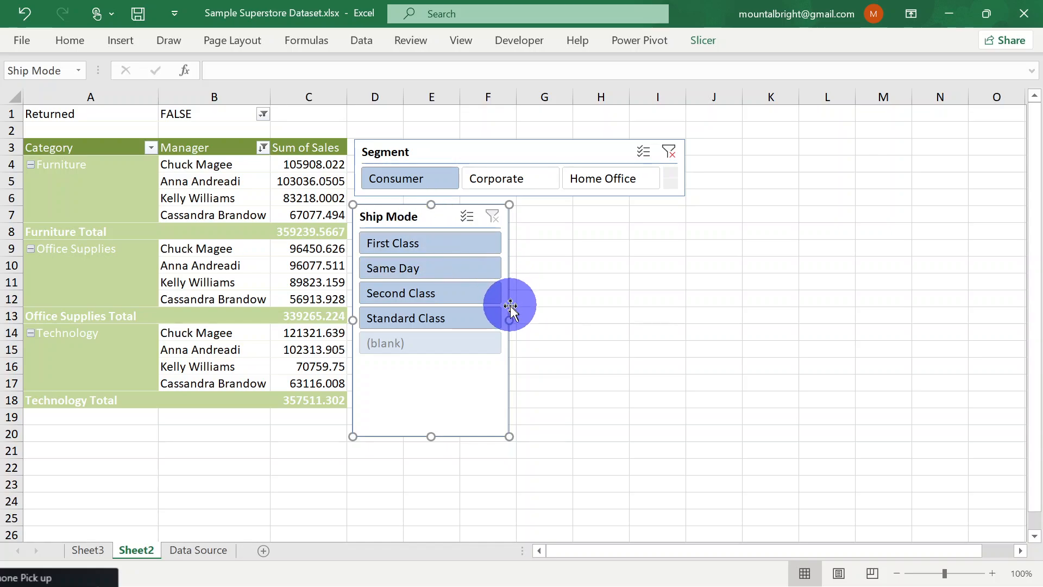
{"action": "left_click_drag", "start_coordinate": [514, 321], "coordinate": [745, 287]}
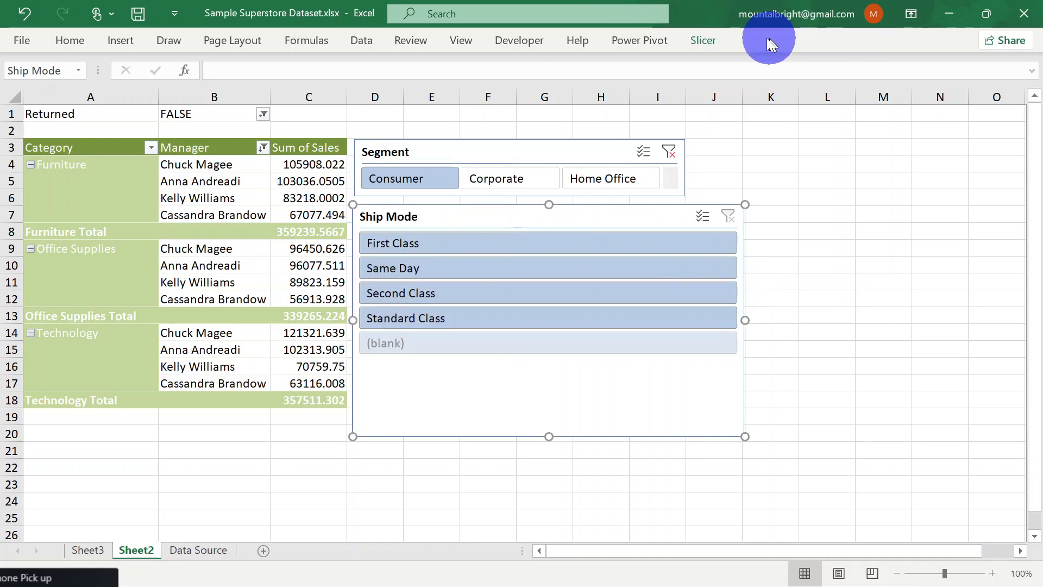
Arrange the Ship Mode slicer's buttons in 4 columns and resize it to a single button row spanning columns D to K
{"action": "left_click", "coordinate": [709, 43]}
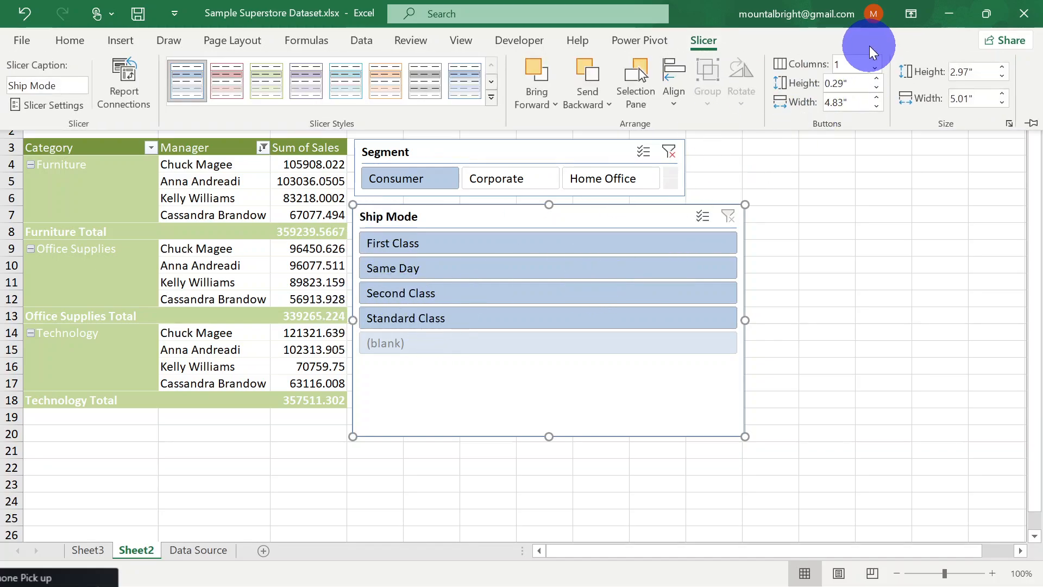
{"action": "left_click", "coordinate": [877, 60]}
{"action": "left_click", "coordinate": [877, 60]}
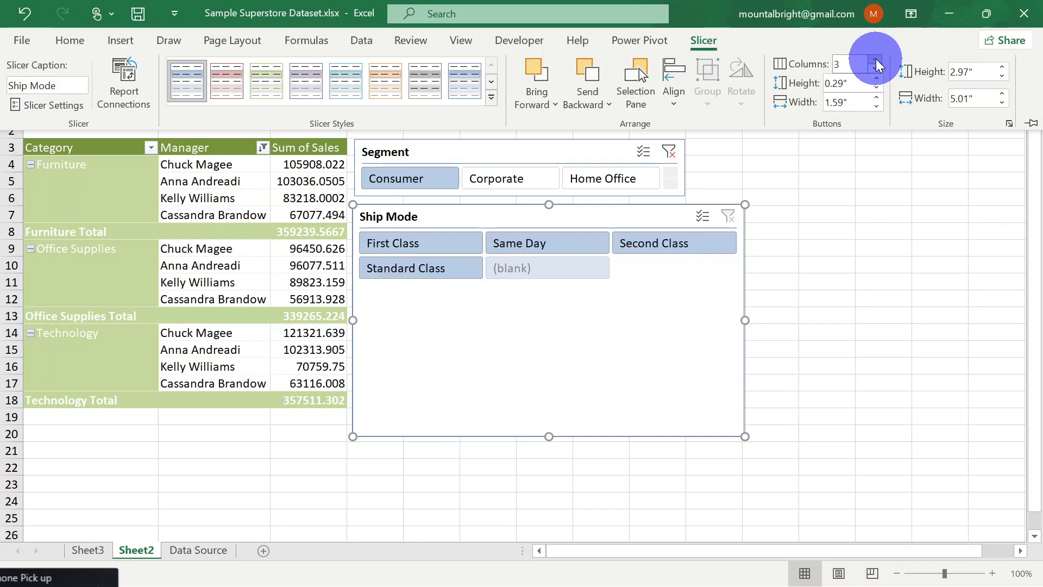
{"action": "left_click", "coordinate": [877, 59]}
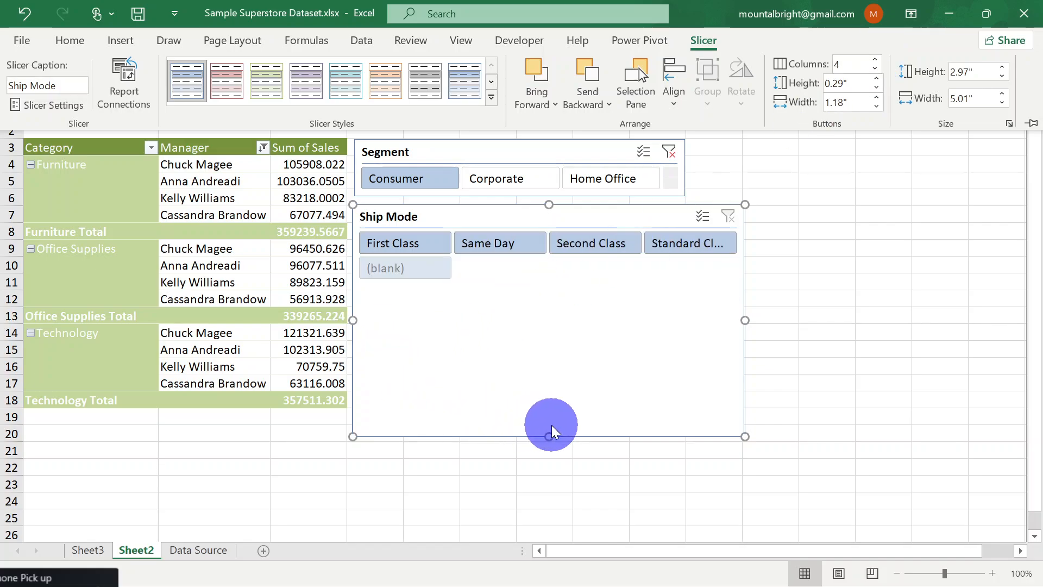
{"action": "left_click_drag", "start_coordinate": [748, 319], "coordinate": [800, 320]}
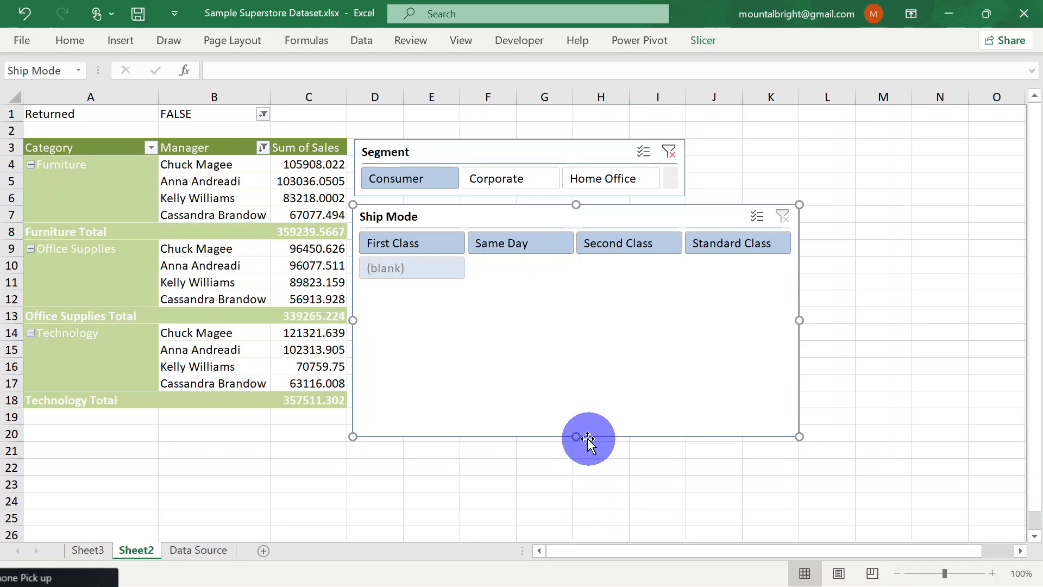
{"action": "left_click_drag", "start_coordinate": [579, 438], "coordinate": [563, 258]}
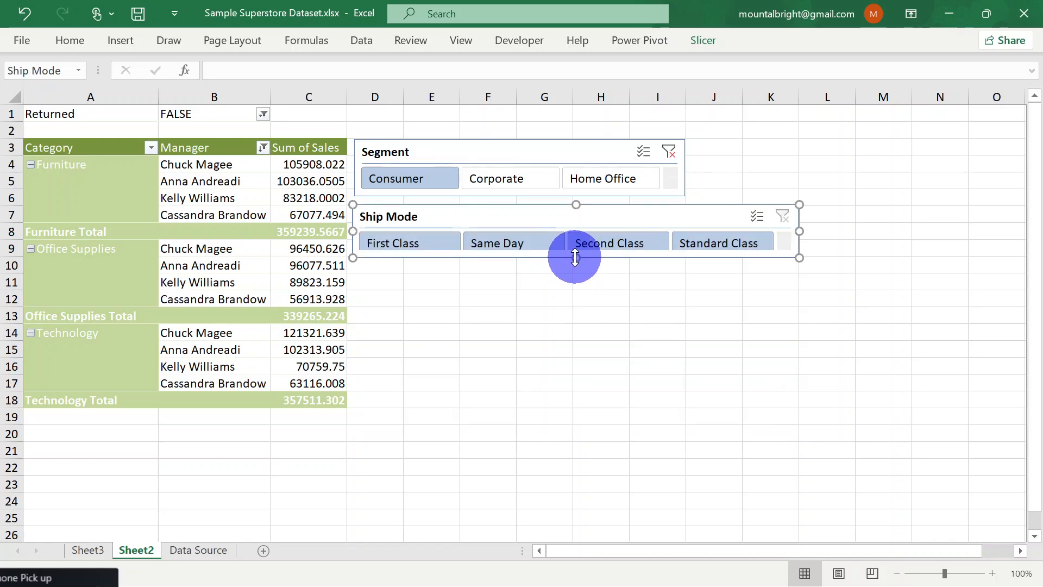
{"action": "left_click_drag", "start_coordinate": [575, 258], "coordinate": [575, 259]}
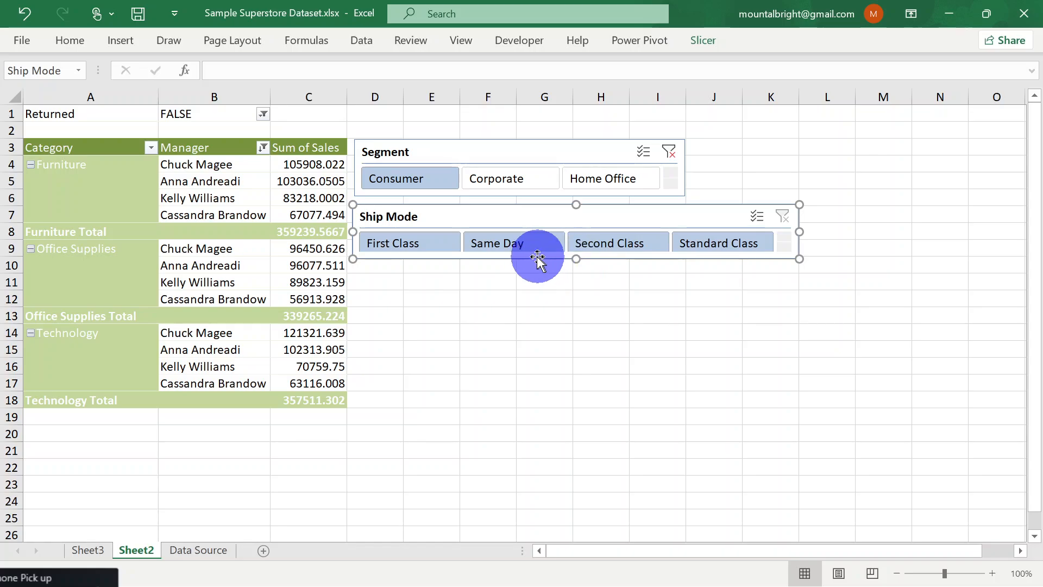
Filter the PivotTable to First Class with the Ship Mode slicer
{"action": "left_click", "coordinate": [410, 244]}
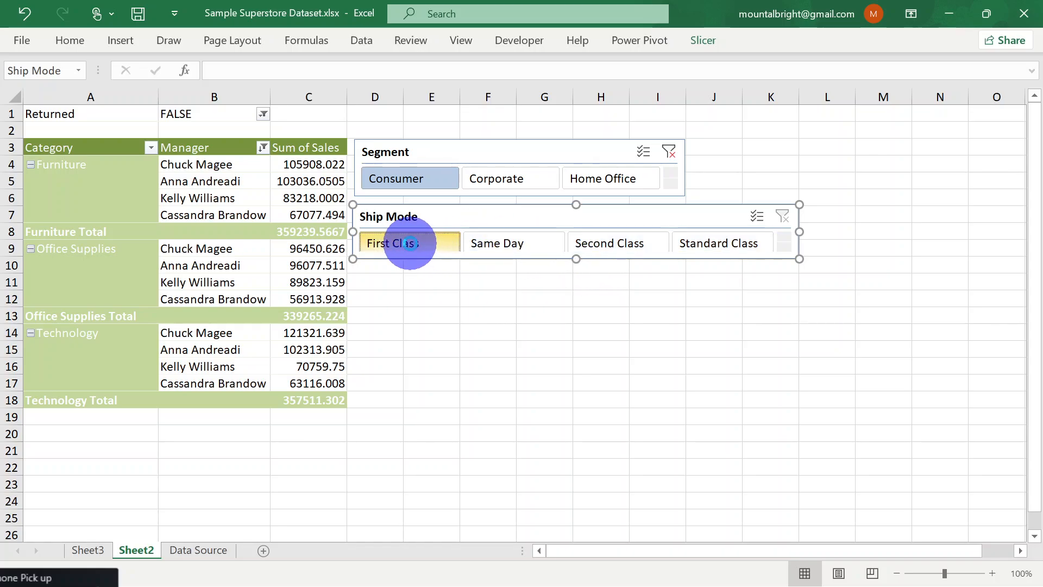
Filter the PivotTable with the Ship Mode slicer to Same Day, Second Class and First Class in turn
{"action": "left_click", "coordinate": [514, 245]}
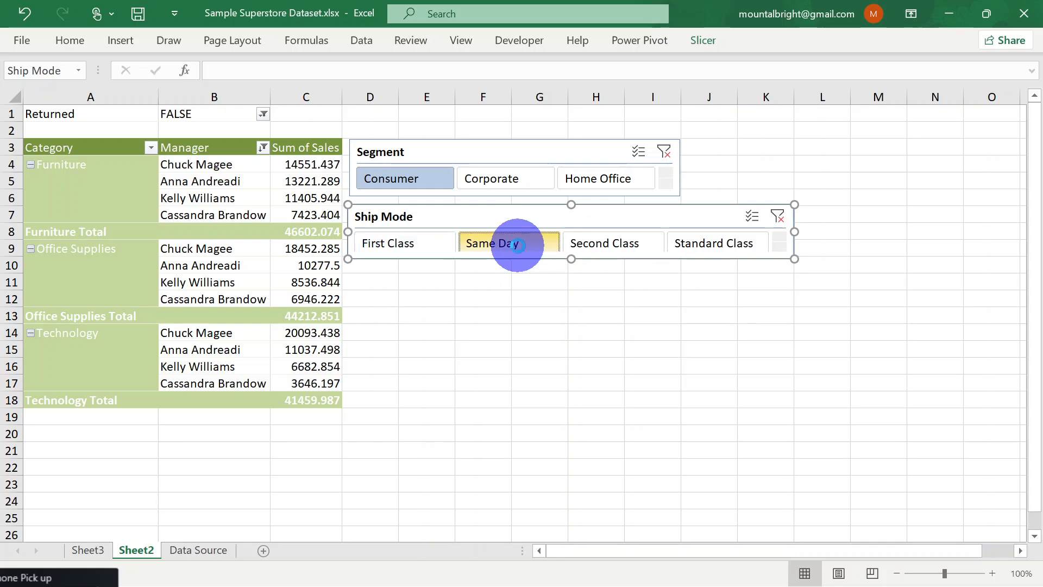
{"action": "left_click", "coordinate": [620, 245]}
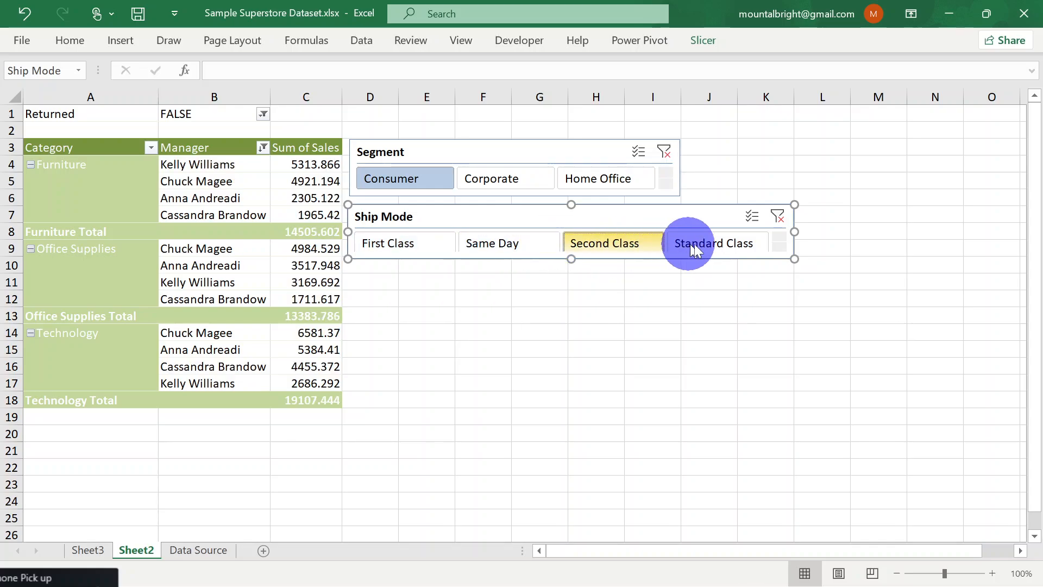
{"action": "left_click", "coordinate": [398, 251]}
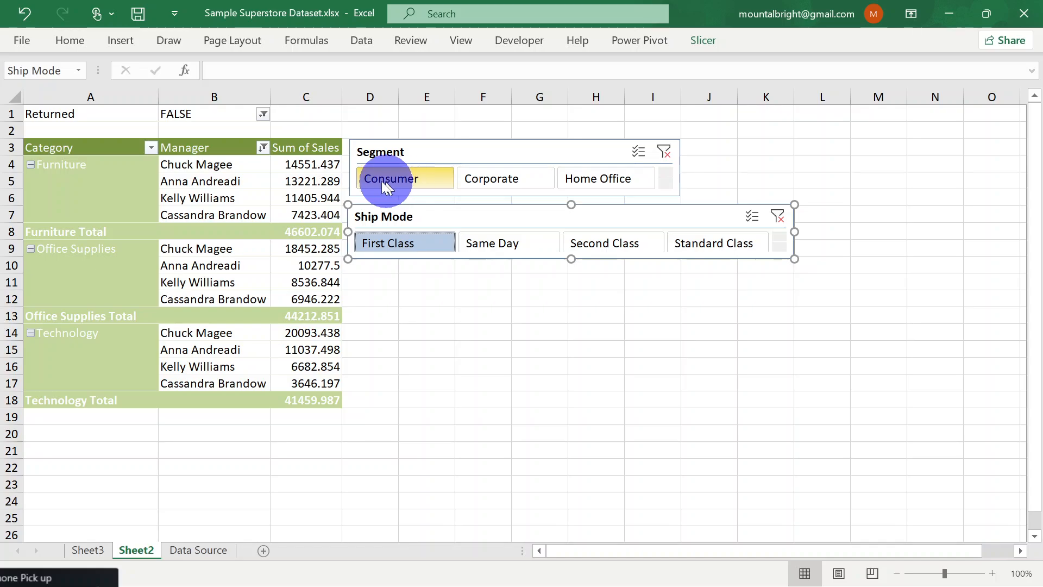
Filter the PivotTable with the Segment slicer to Corporate, and after that to Home Office
{"action": "left_click", "coordinate": [508, 178]}
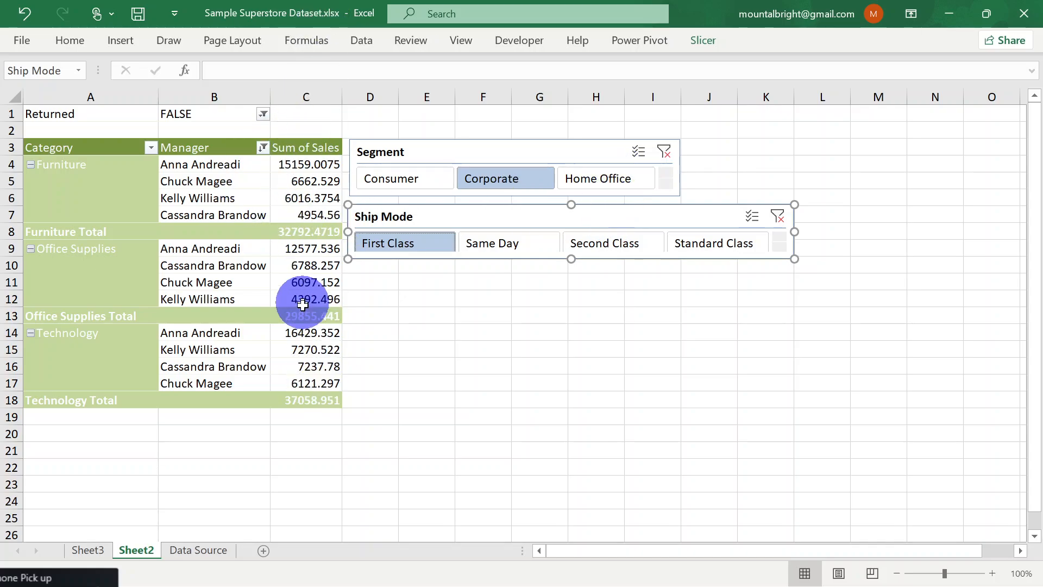
{"action": "left_click", "coordinate": [612, 184]}
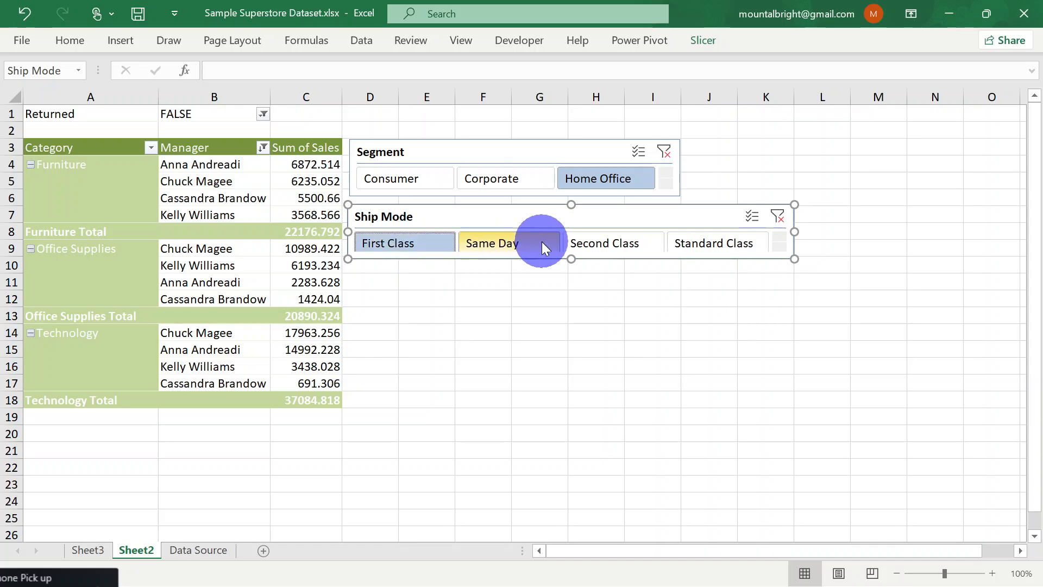
Switch the Ship Mode filter through Same Day, Second Class and Standard Class for the Home Office segment
{"action": "left_click", "coordinate": [517, 247]}
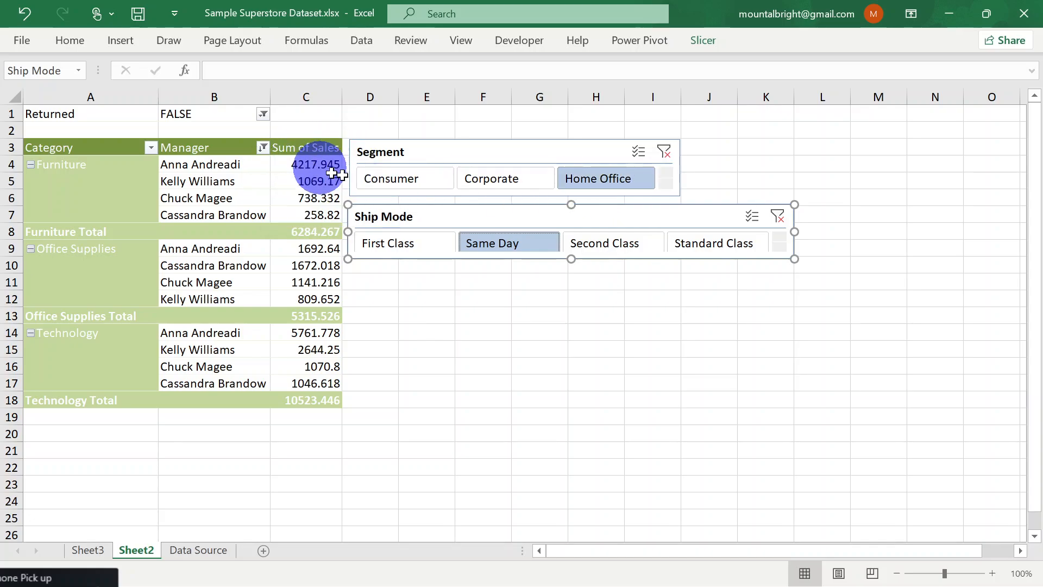
{"action": "left_click", "coordinate": [508, 239]}
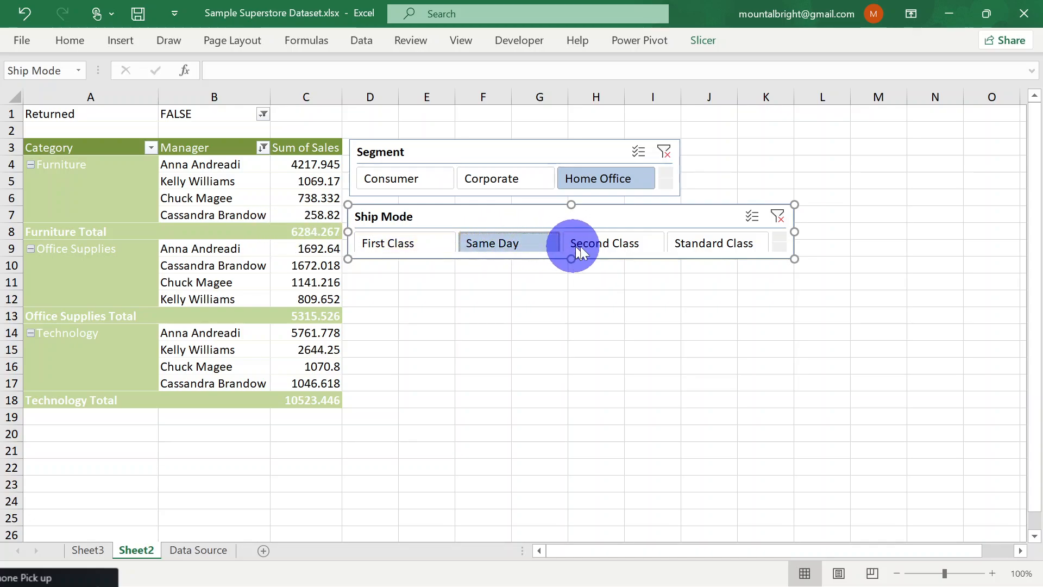
{"action": "left_click", "coordinate": [596, 242]}
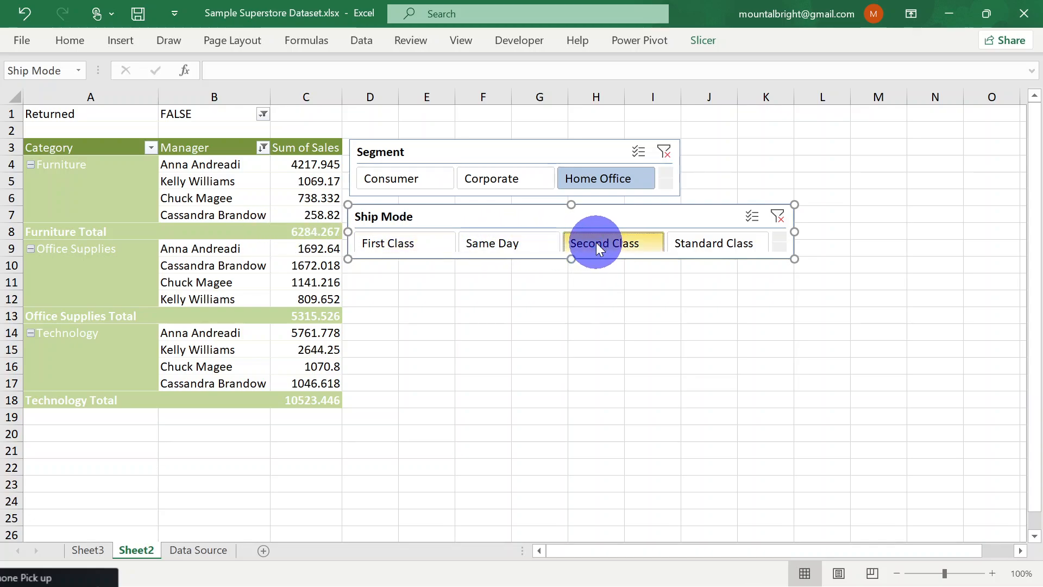
{"action": "left_click", "coordinate": [747, 240]}
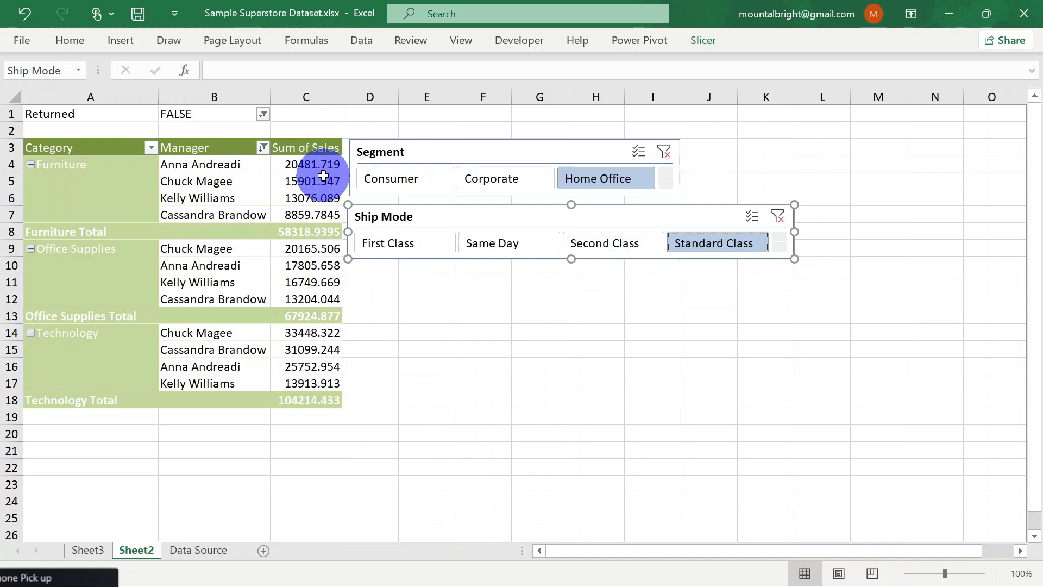
Turn on multi-select in the Segment slicer and add Consumer and Corporate to the Home Office selection
{"action": "left_click", "coordinate": [638, 153]}
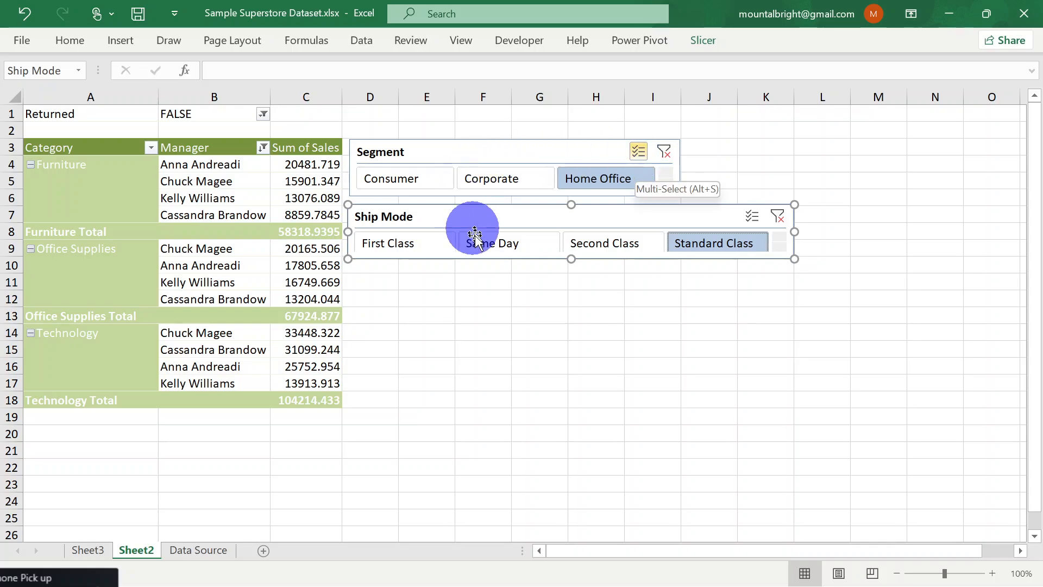
{"action": "left_click", "coordinate": [394, 179]}
{"action": "left_click", "coordinate": [504, 177]}
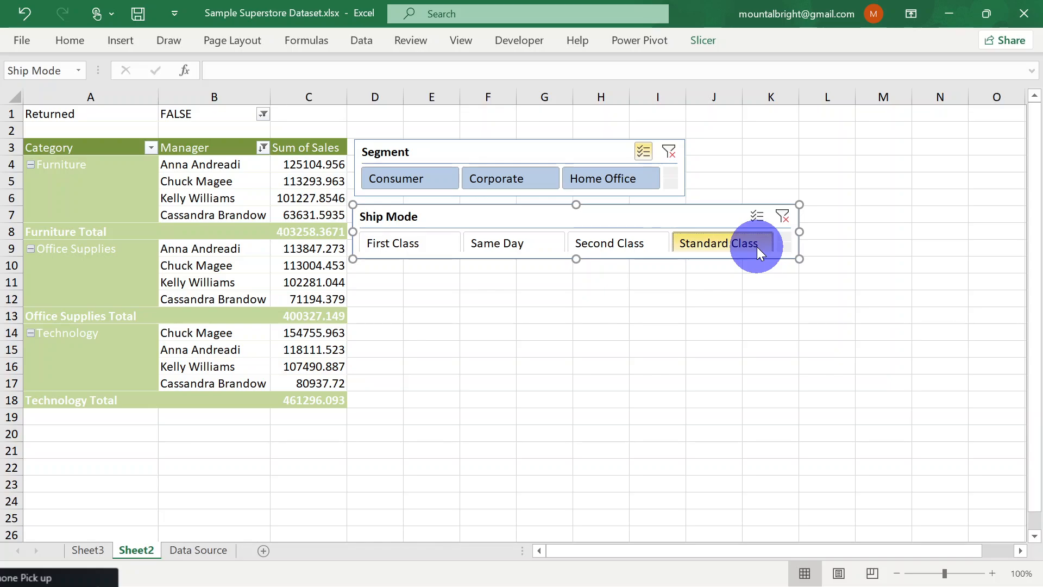
Clear the Ship Mode slicer's filter so that all four ship modes are included in the PivotTable
{"action": "left_click", "coordinate": [780, 220]}
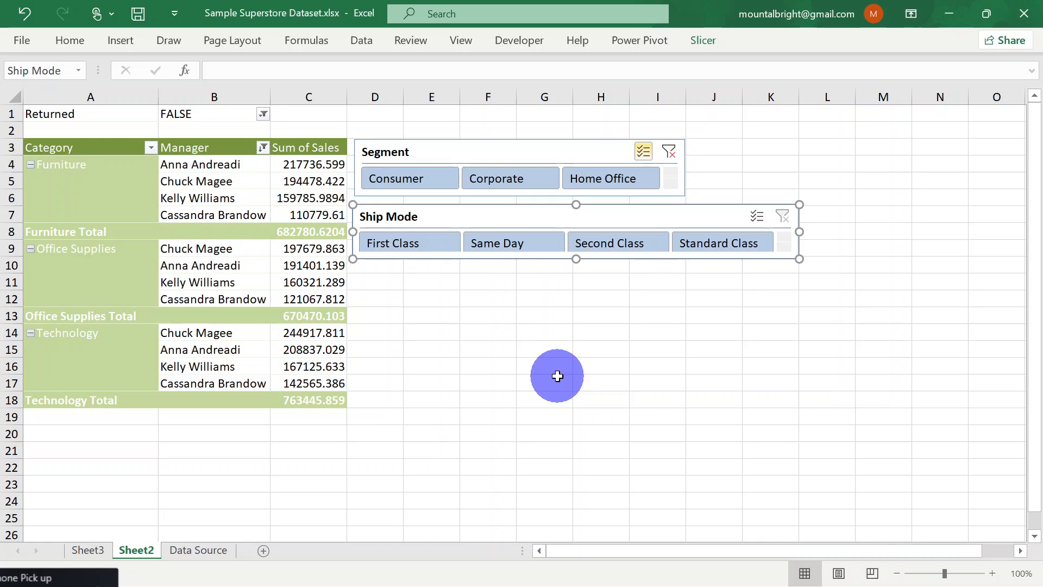
{"action": "left_click", "coordinate": [417, 319]}
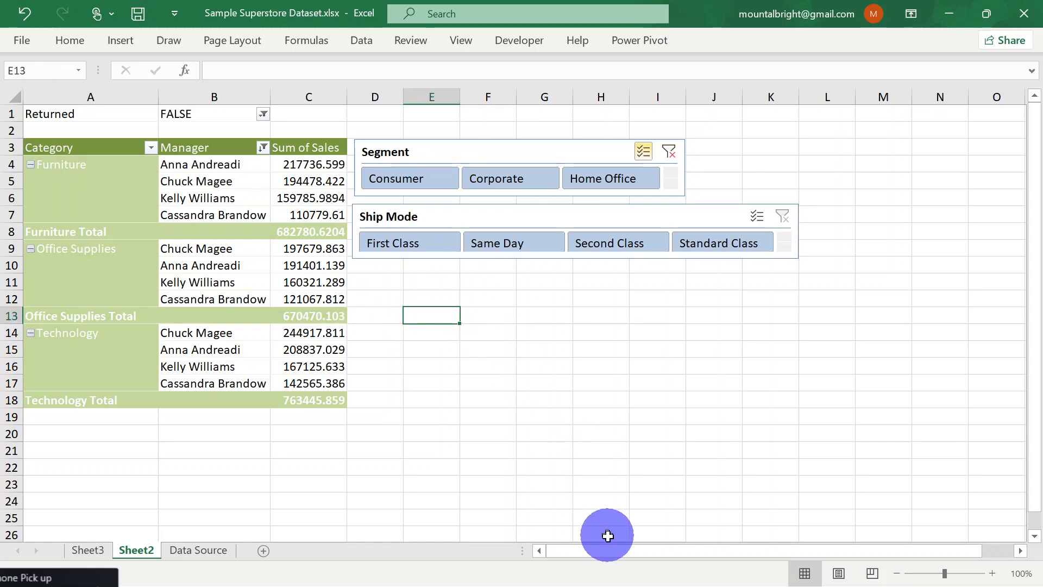
{"action": "left_click_drag", "start_coordinate": [618, 550], "coordinate": [555, 556]}
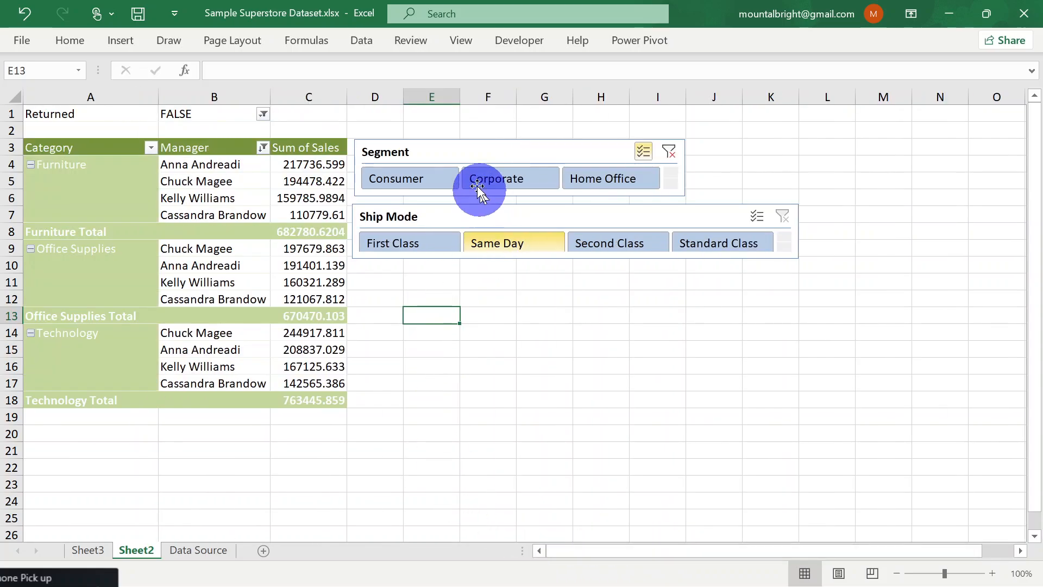
Review the Data Source table's columns from Row ID to Manager and return to Sheet2
{"action": "mouse_move", "coordinate": [343, 398]}
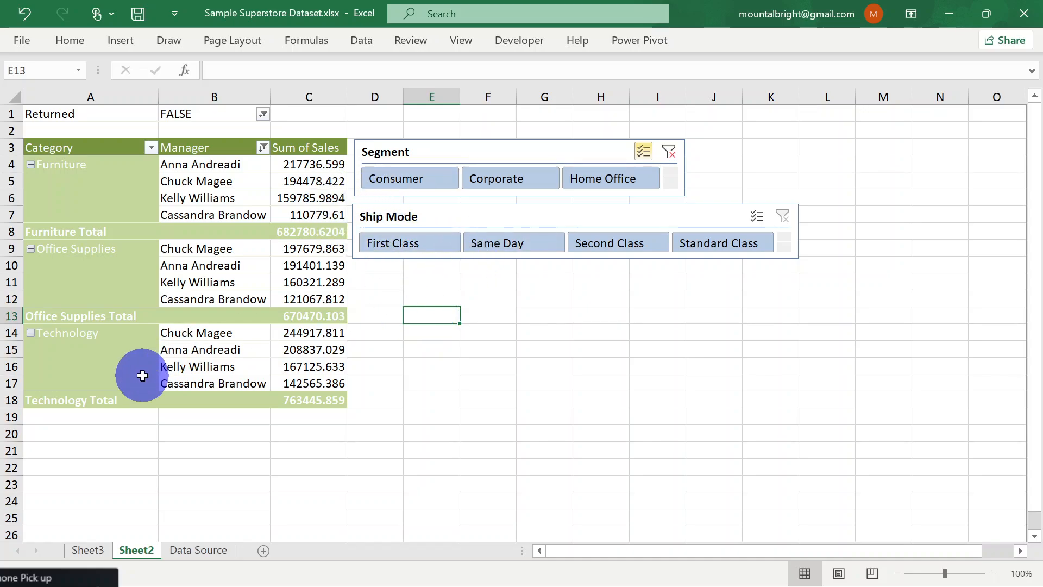
{"action": "left_click", "coordinate": [188, 555]}
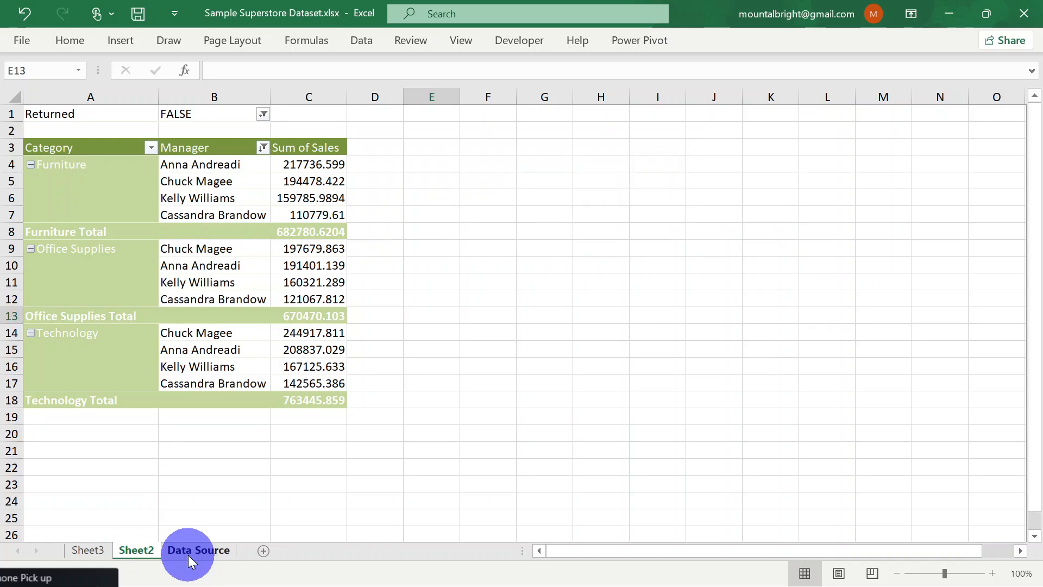
{"action": "left_click", "coordinate": [270, 191]}
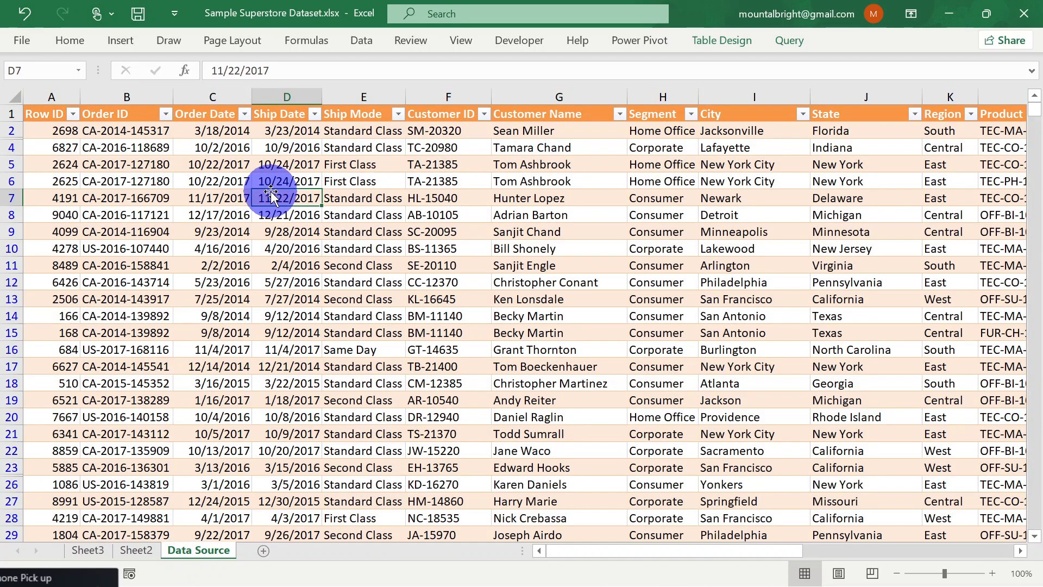
{"action": "left_click_drag", "start_coordinate": [683, 547], "coordinate": [952, 526]}
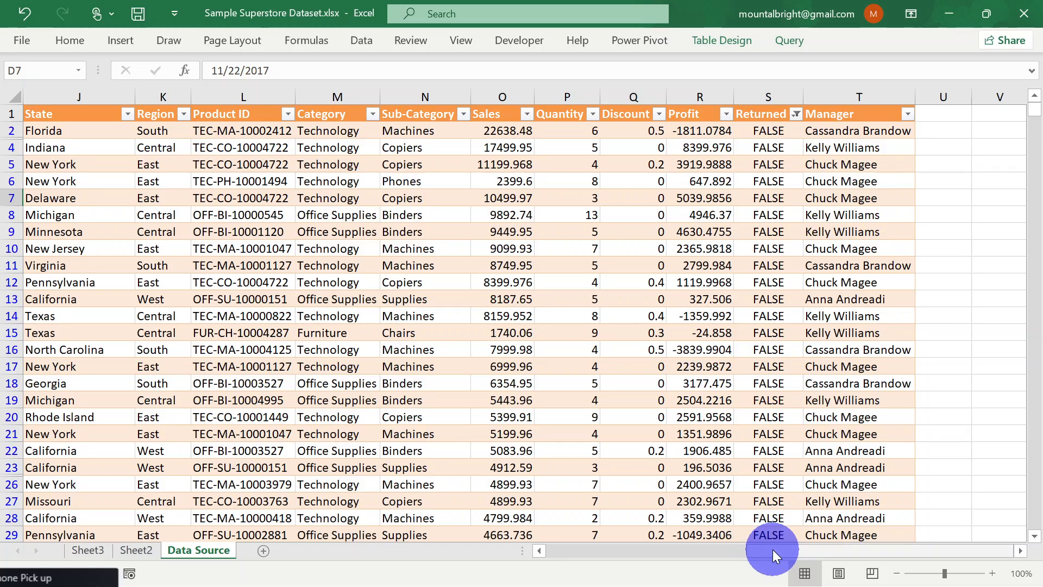
{"action": "left_click_drag", "start_coordinate": [773, 549], "coordinate": [533, 552]}
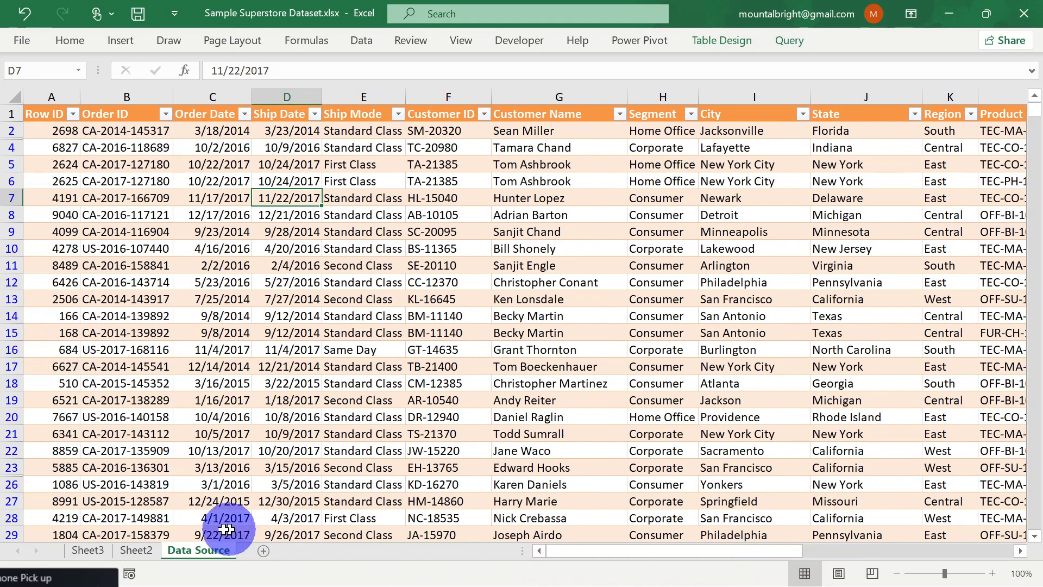
{"action": "left_click", "coordinate": [132, 550]}
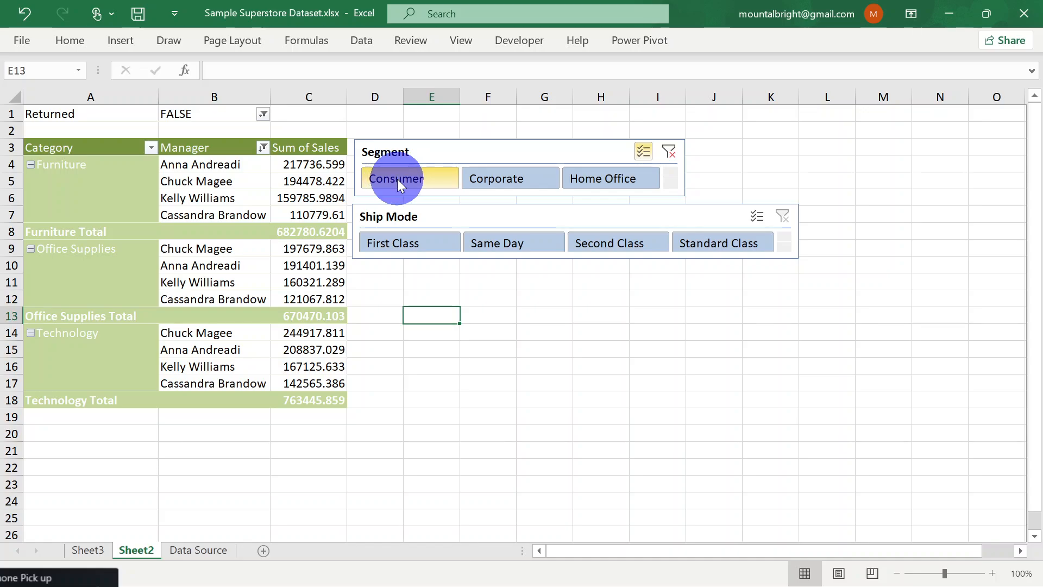
Nudge the Ship Mode slicer slightly up towards the Segment slicer and deselect it
{"action": "left_click", "coordinate": [197, 185]}
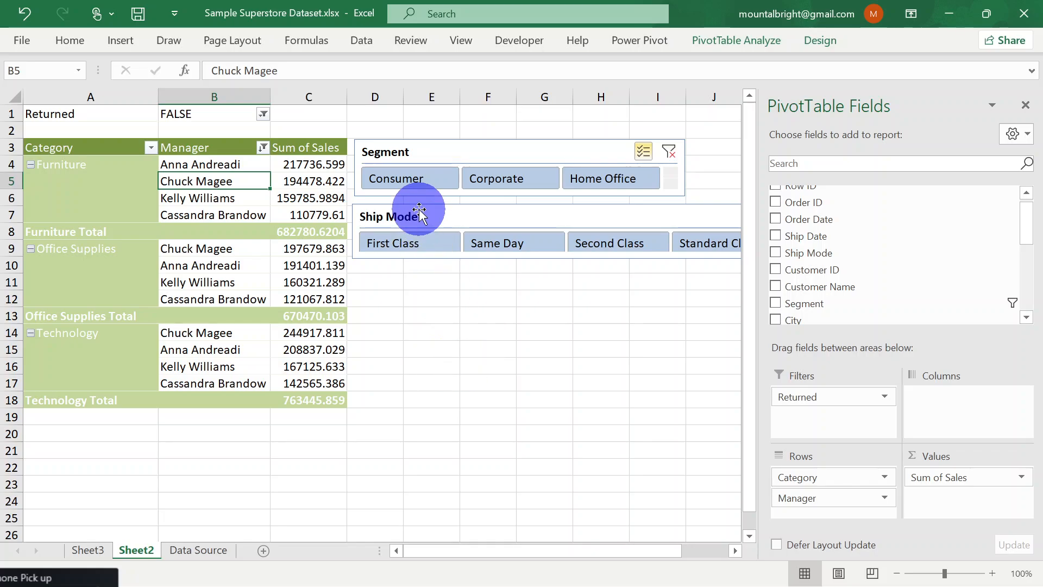
{"action": "mouse_move", "coordinate": [419, 210]}
{"action": "left_mouse_down"}
{"action": "mouse_move", "coordinate": [408, 186]}
{"action": "mouse_move", "coordinate": [419, 206]}
{"action": "left_mouse_up"}
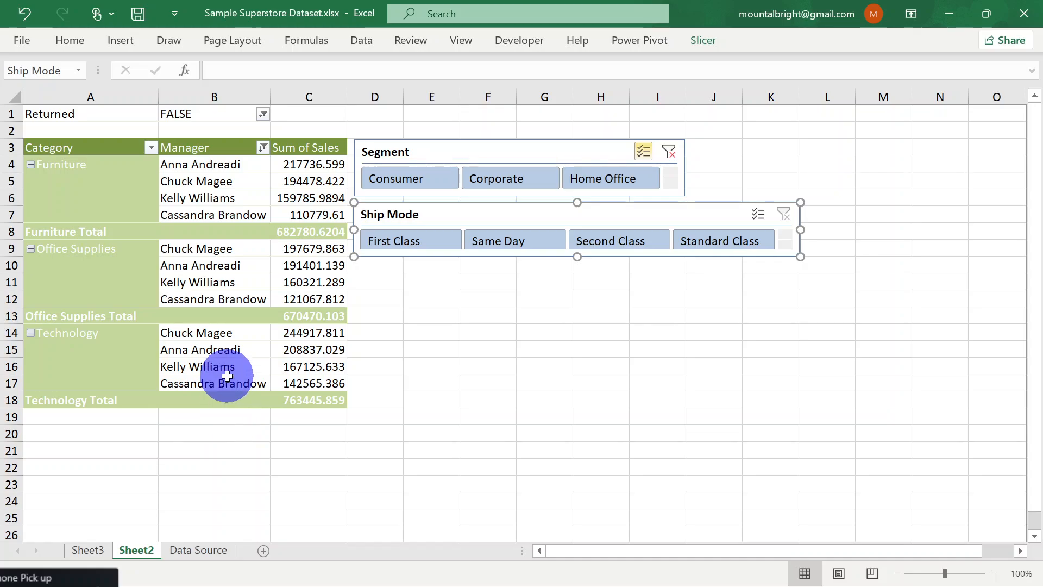
{"action": "left_click", "coordinate": [444, 287]}
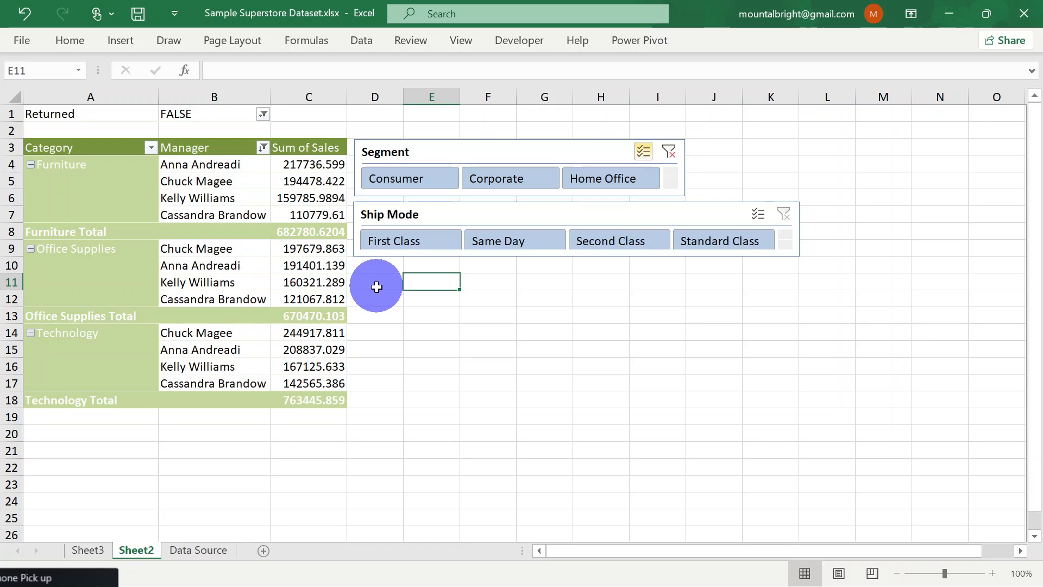
Examine the empty area of Sheet2 beneath the PivotTable and select cell A22
{"action": "scroll", "coordinate": [426, 375], "scroll_direction": "down", "scroll_amount": 5}
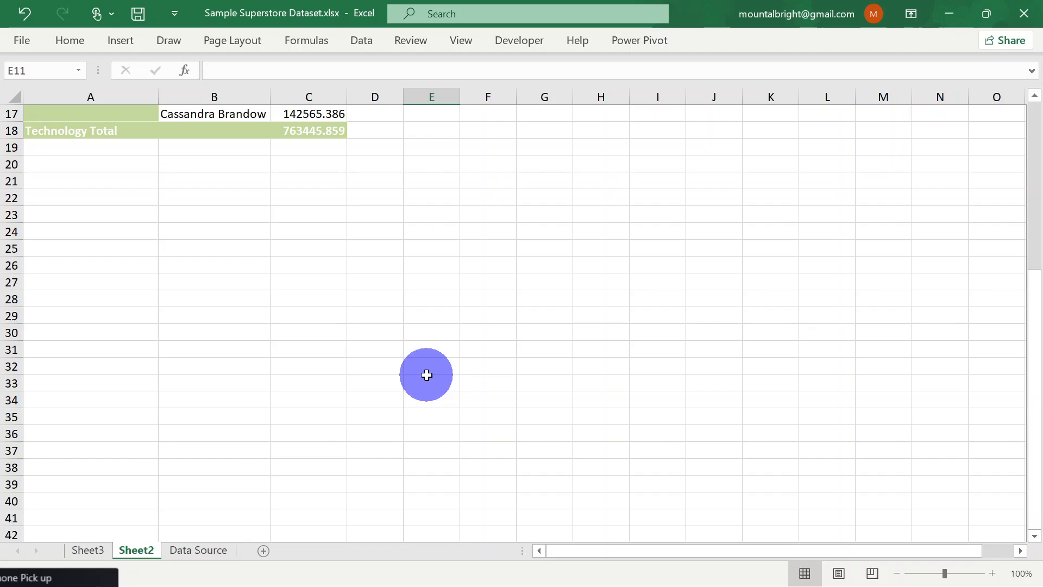
{"action": "scroll", "coordinate": [426, 375], "scroll_direction": "up", "scroll_amount": 5}
{"action": "scroll", "coordinate": [427, 375], "scroll_direction": "down", "scroll_amount": 1}
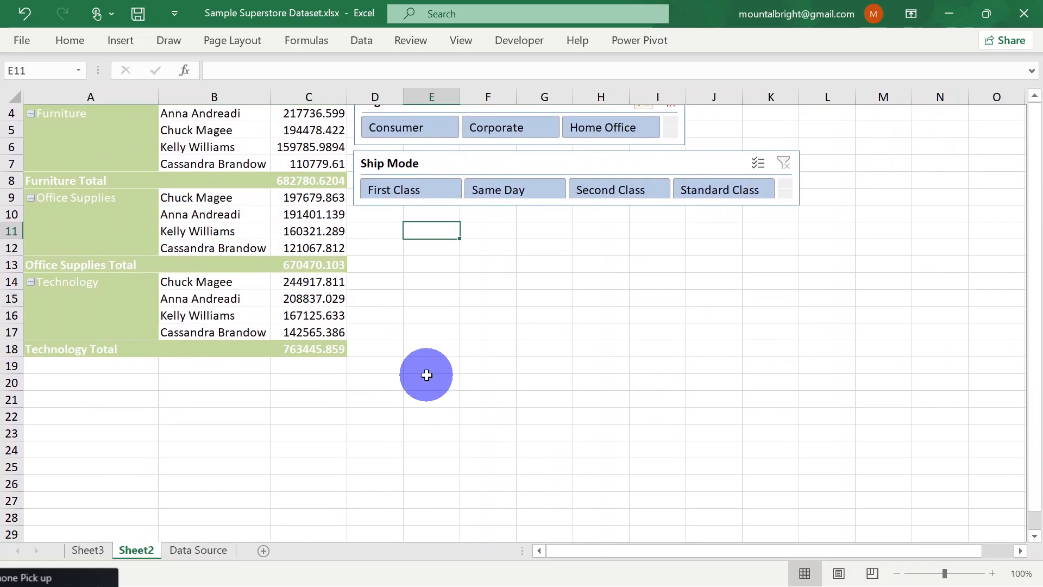
{"action": "scroll", "coordinate": [427, 374], "scroll_direction": "up", "scroll_amount": 1}
{"action": "scroll", "coordinate": [427, 375], "scroll_direction": "down", "scroll_amount": 1}
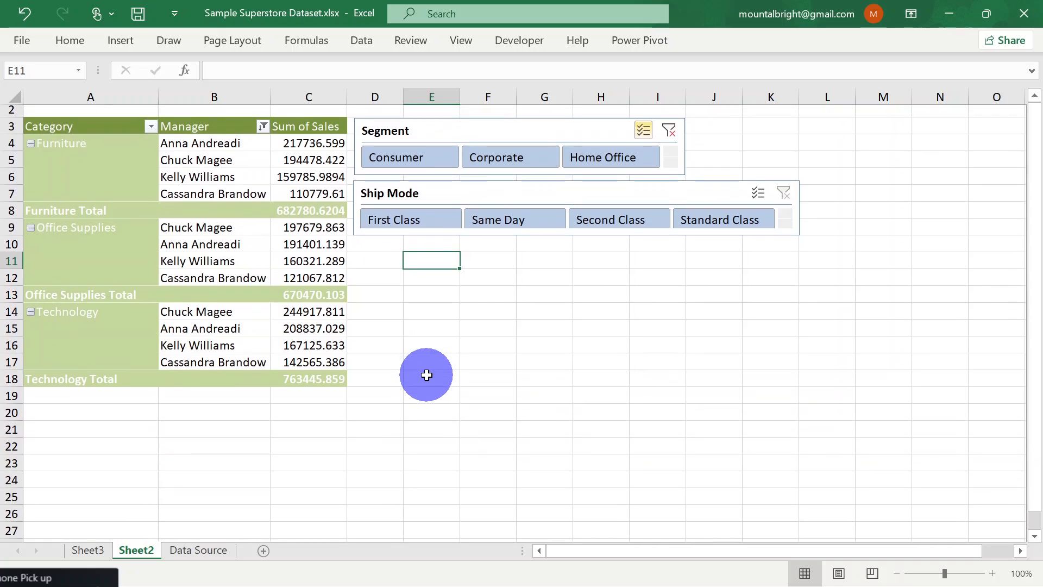
{"action": "scroll", "coordinate": [427, 375], "scroll_direction": "up", "scroll_amount": 1}
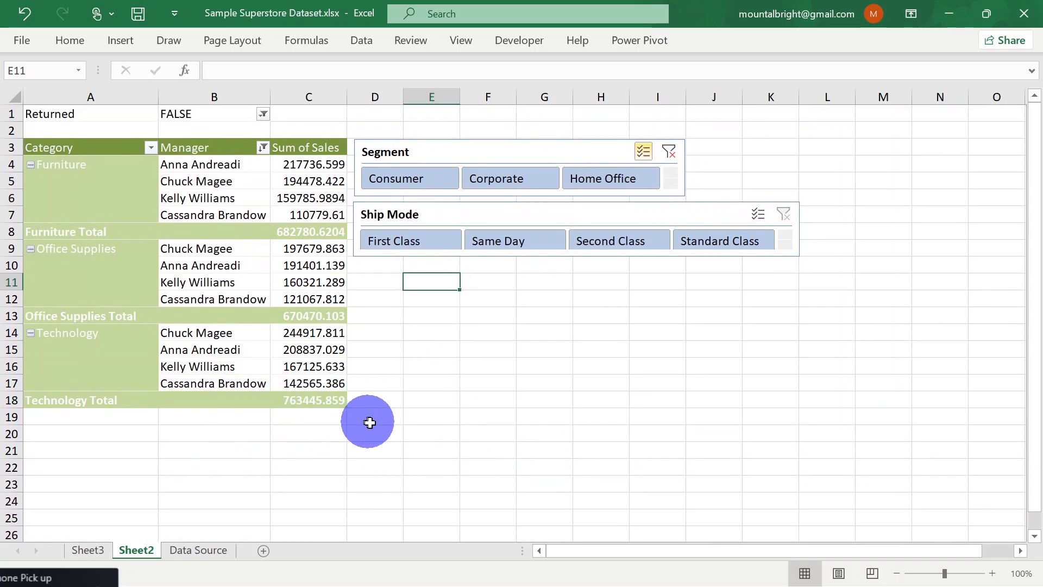
{"action": "scroll", "coordinate": [376, 429], "scroll_direction": "down", "scroll_amount": 3}
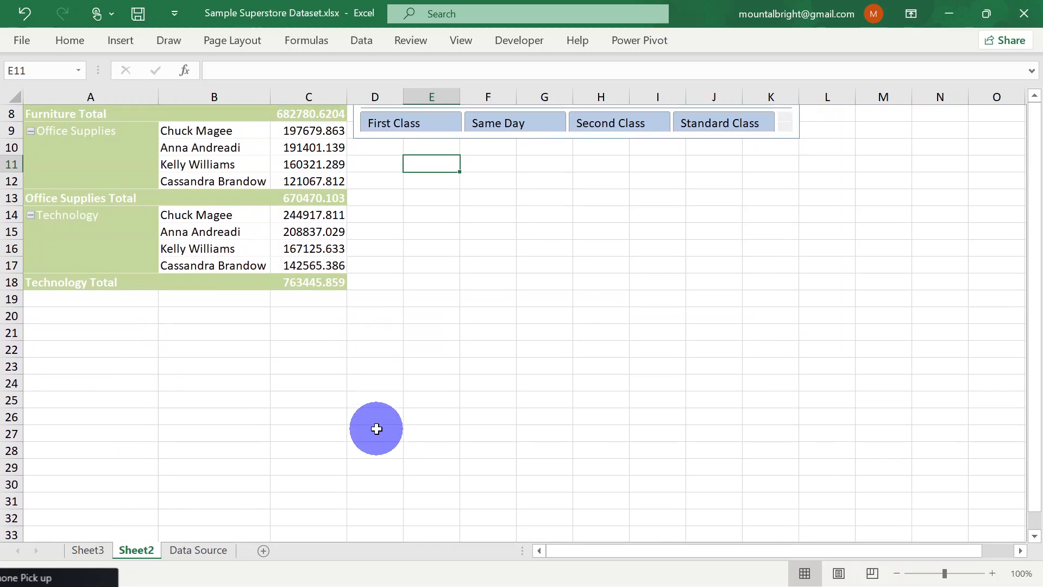
{"action": "scroll", "coordinate": [376, 429], "scroll_direction": "down", "scroll_amount": 4}
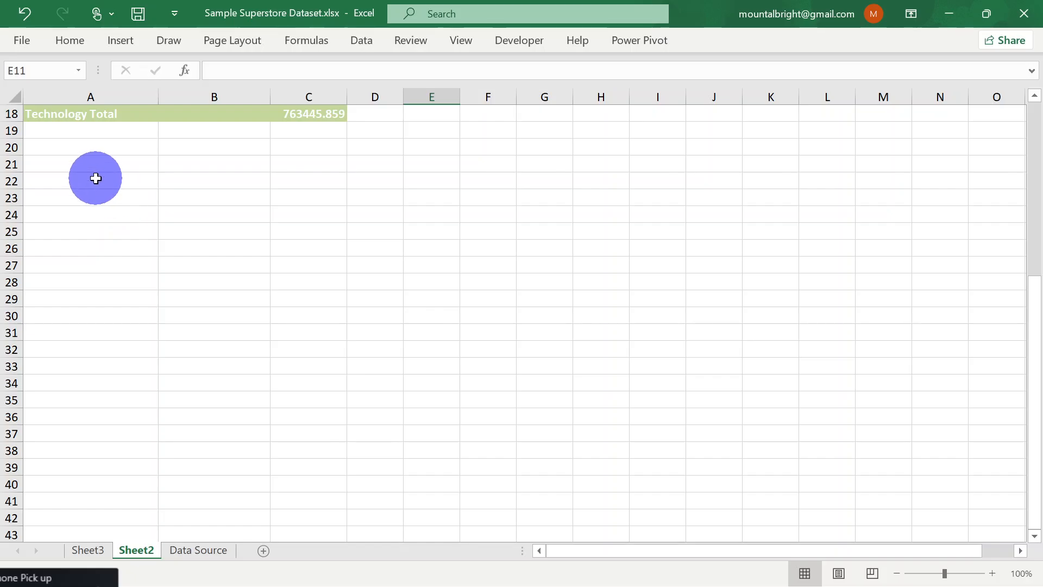
{"action": "left_click", "coordinate": [96, 178]}
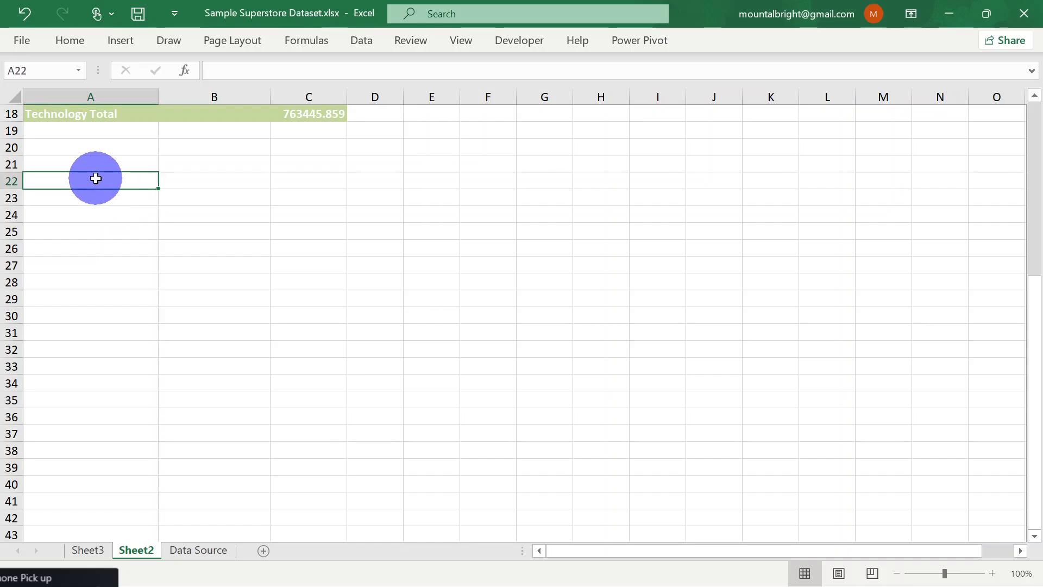
Create a PivotTable from the Data Source sheet's columns A:T, placed on the existing worksheet at Sheet2!$A$26
{"action": "left_click", "coordinate": [185, 552]}
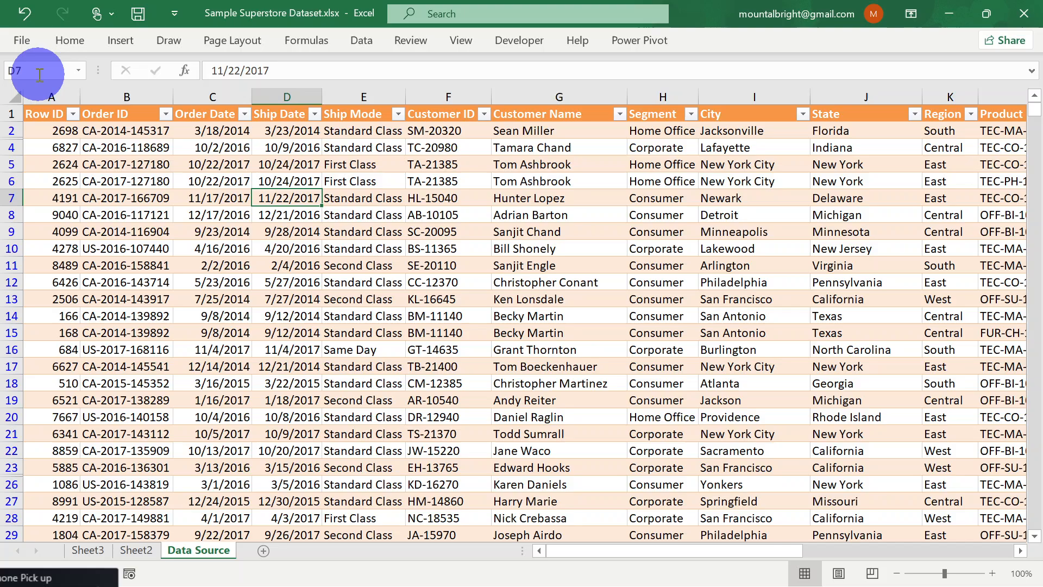
{"action": "left_click", "coordinate": [12, 98]}
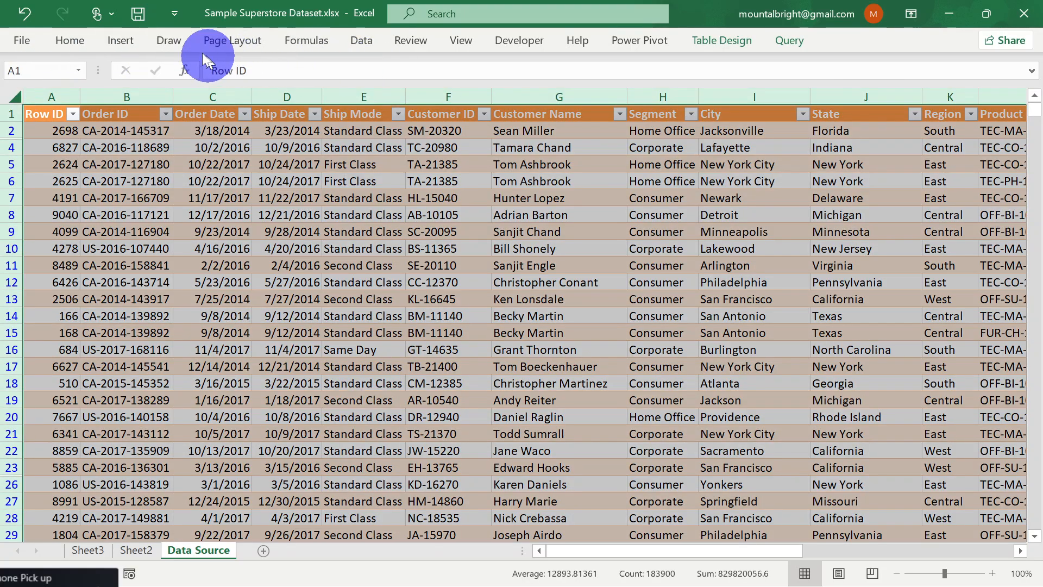
{"action": "left_click", "coordinate": [121, 40]}
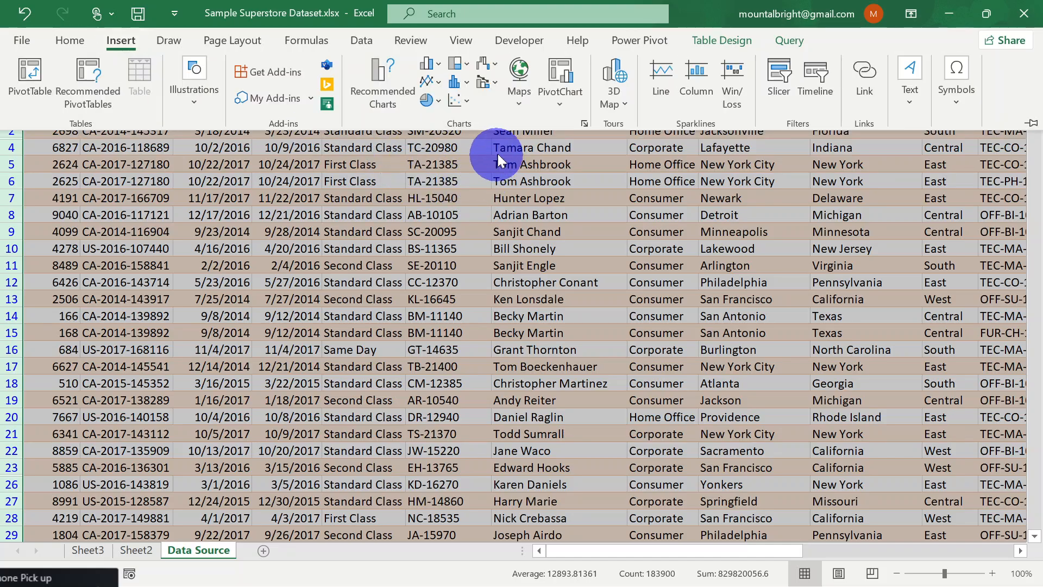
{"action": "left_click", "coordinate": [39, 82]}
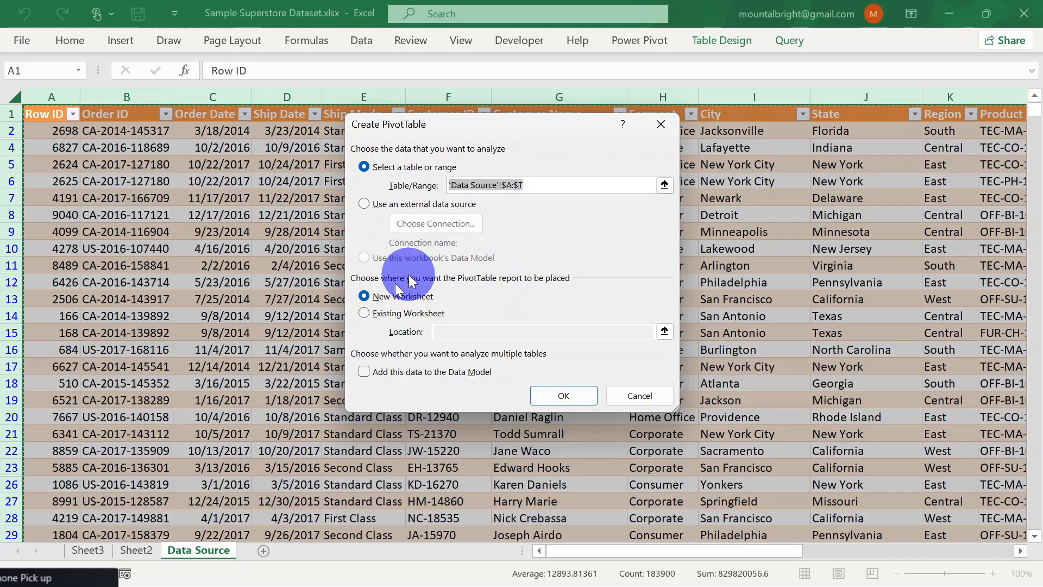
{"action": "left_click", "coordinate": [363, 312]}
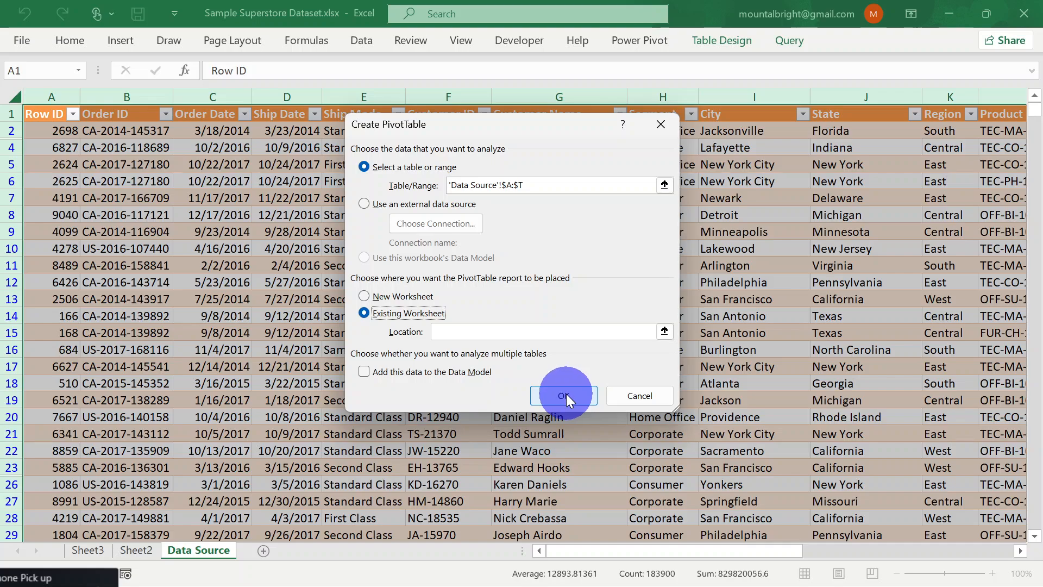
{"action": "left_click", "coordinate": [664, 331]}
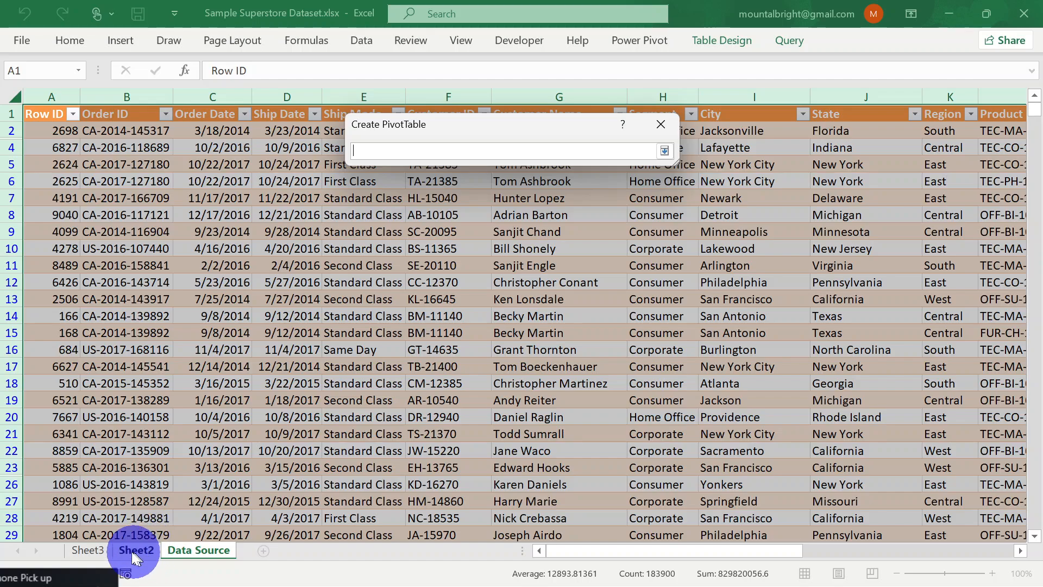
{"action": "left_click", "coordinate": [665, 151]}
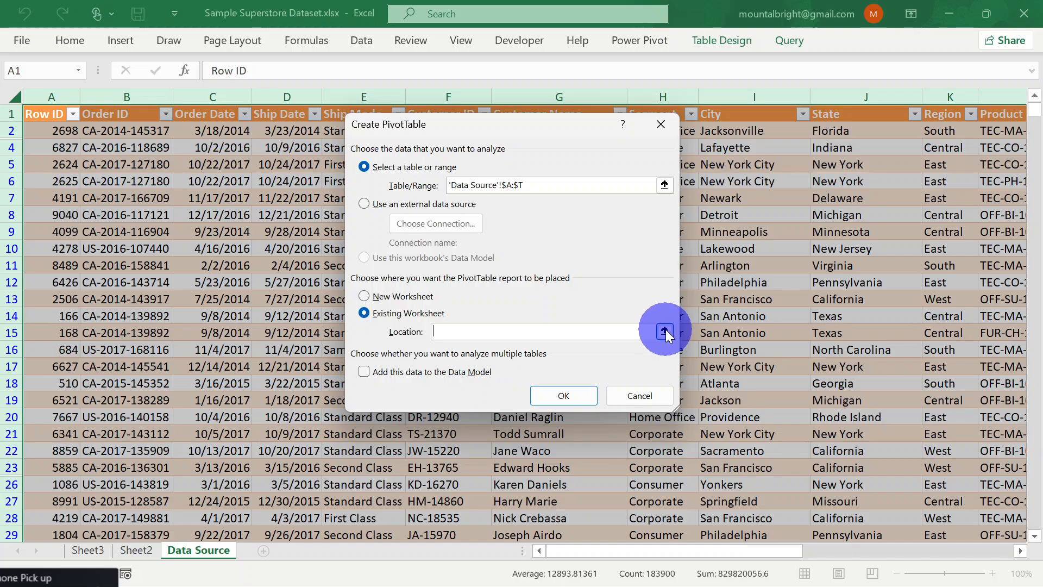
{"action": "left_click", "coordinate": [665, 332]}
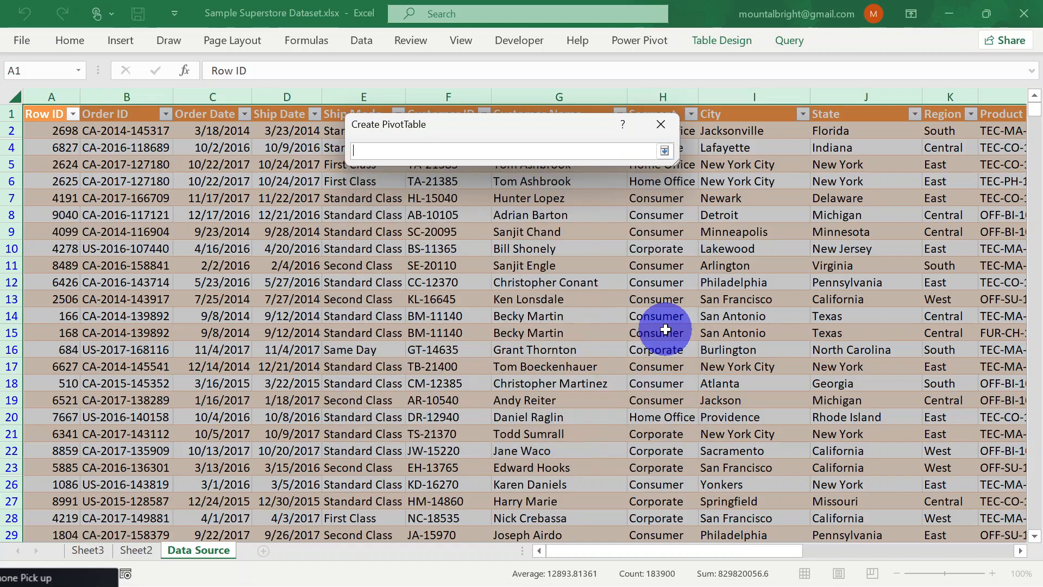
{"action": "left_click", "coordinate": [131, 551]}
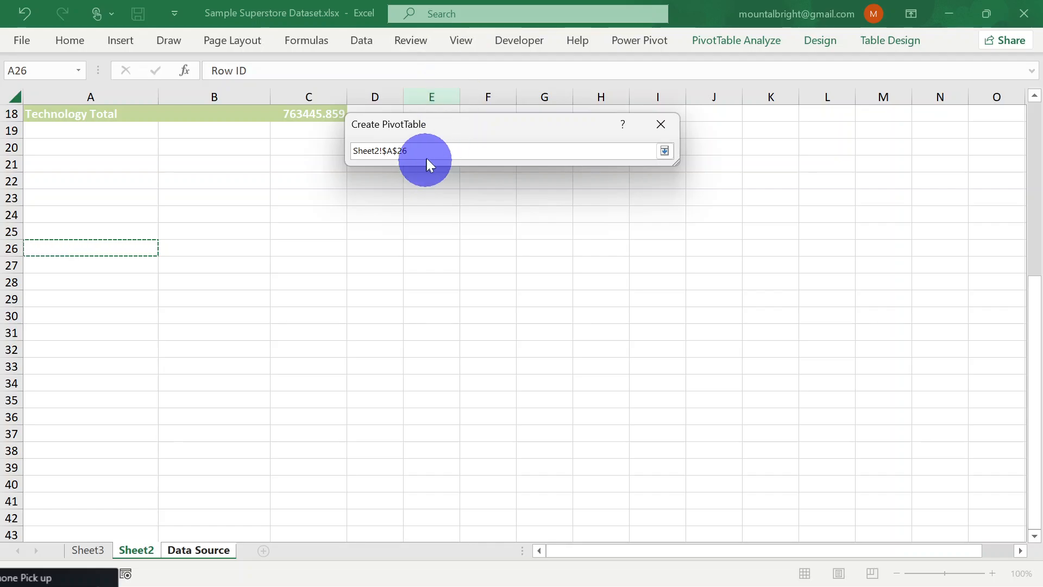
{"action": "left_click", "coordinate": [664, 152]}
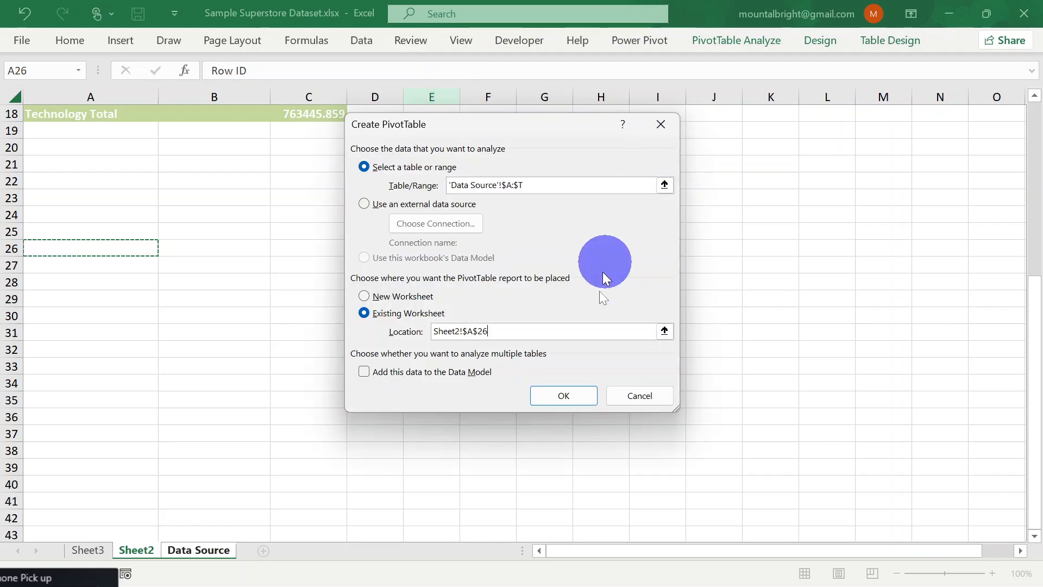
{"action": "left_click", "coordinate": [564, 395]}
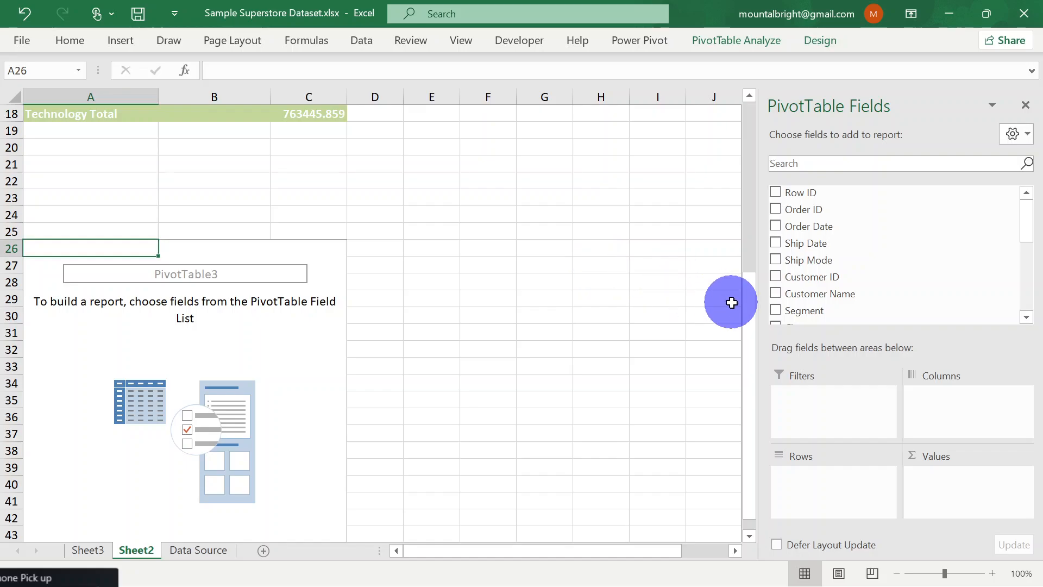
Add the Sales field as a summed value in the new PivotTable beneath the first one
{"action": "left_click_drag", "start_coordinate": [746, 321], "coordinate": [735, 64]}
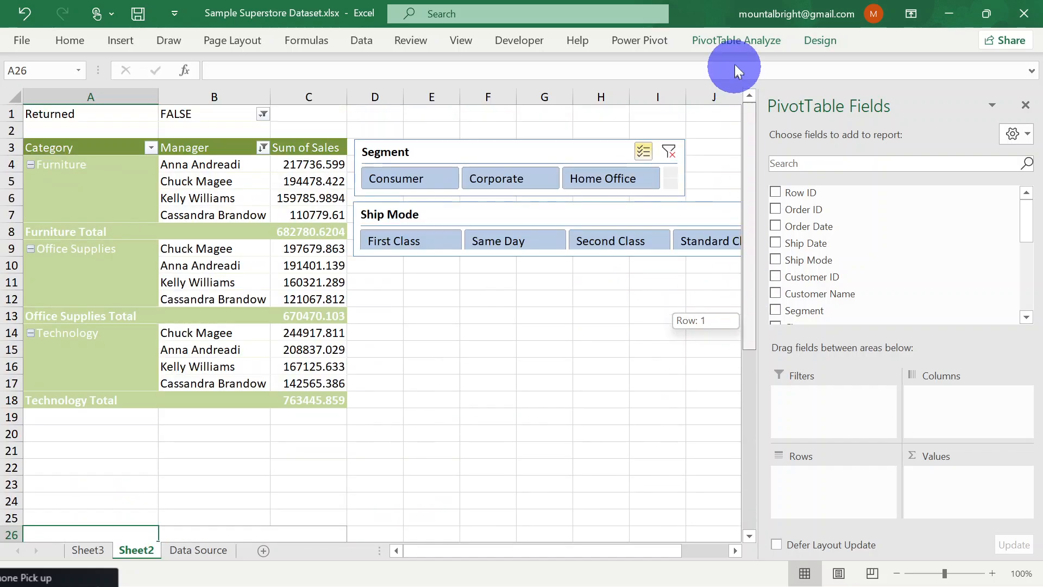
{"action": "left_click_drag", "start_coordinate": [742, 133], "coordinate": [745, 371]}
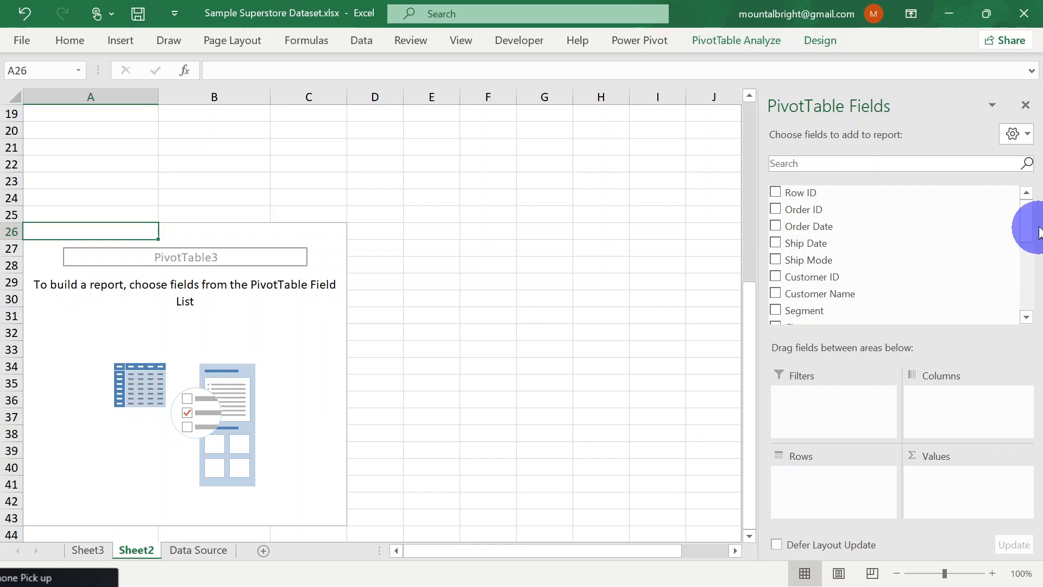
{"action": "left_click_drag", "start_coordinate": [1031, 245], "coordinate": [1024, 223]}
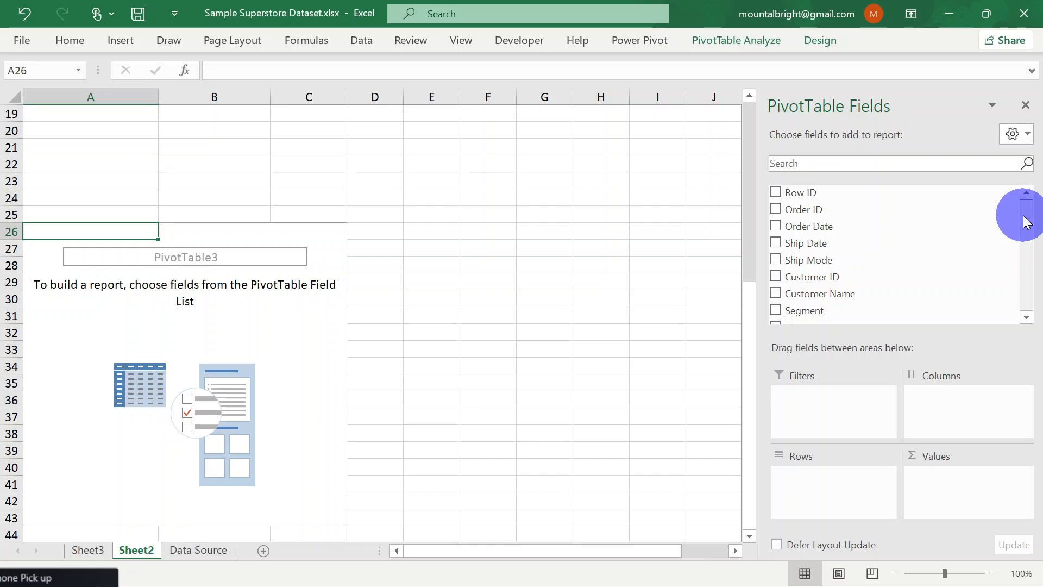
{"action": "mouse_move", "coordinate": [1026, 223]}
{"action": "left_mouse_down"}
{"action": "mouse_move", "coordinate": [1020, 233]}
{"action": "mouse_move", "coordinate": [1020, 216]}
{"action": "left_mouse_up"}
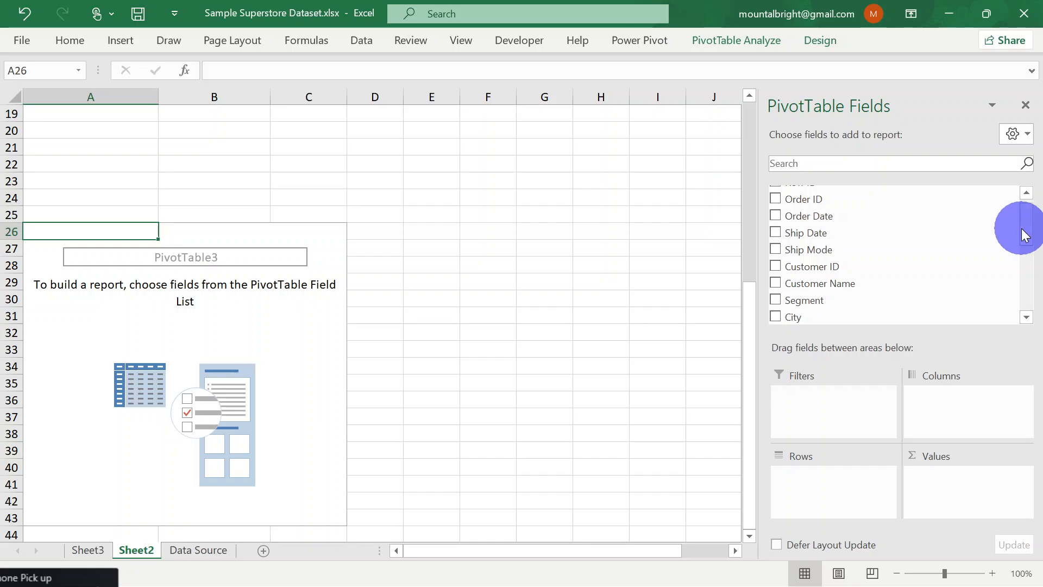
{"action": "left_click_drag", "start_coordinate": [1031, 234], "coordinate": [1031, 296]}
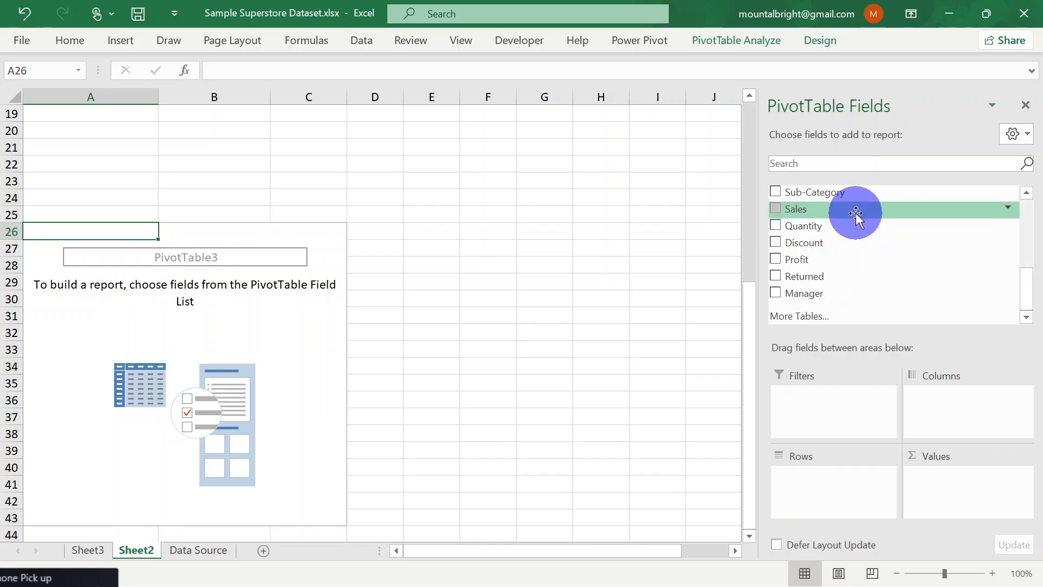
{"action": "left_click_drag", "start_coordinate": [856, 215], "coordinate": [940, 483]}
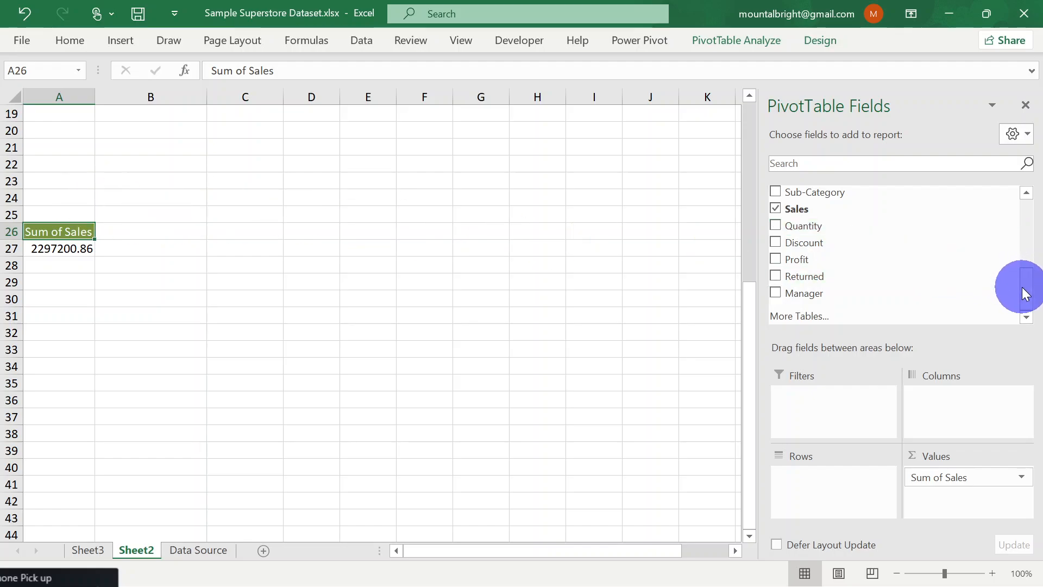
Add the Order Date field to the new PivotTable's columns
{"action": "left_click_drag", "start_coordinate": [1026, 294], "coordinate": [1033, 211]}
{"action": "left_click_drag", "start_coordinate": [808, 226], "coordinate": [963, 414]}
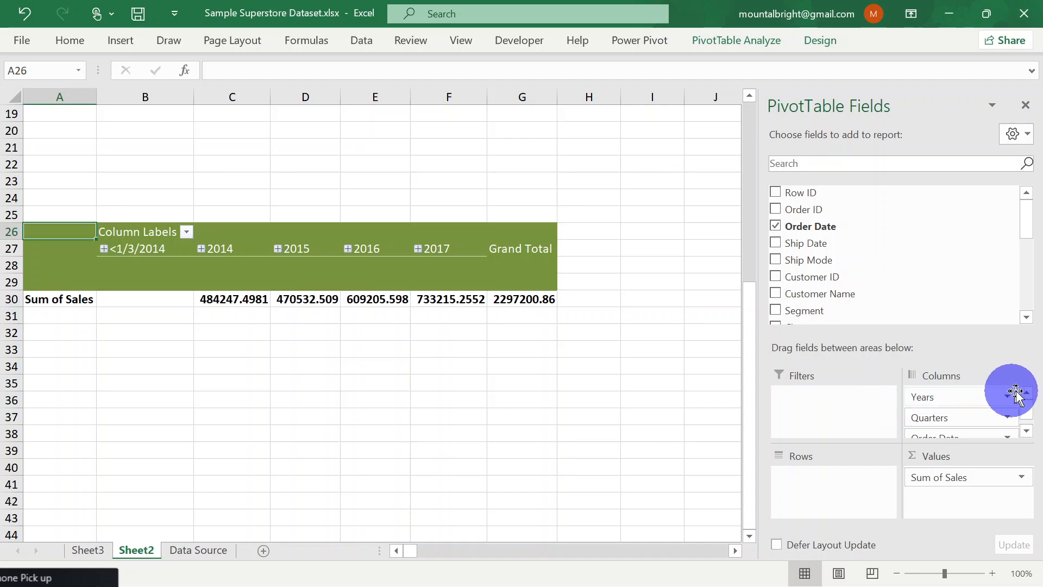
{"action": "left_click_drag", "start_coordinate": [815, 227], "coordinate": [948, 388]}
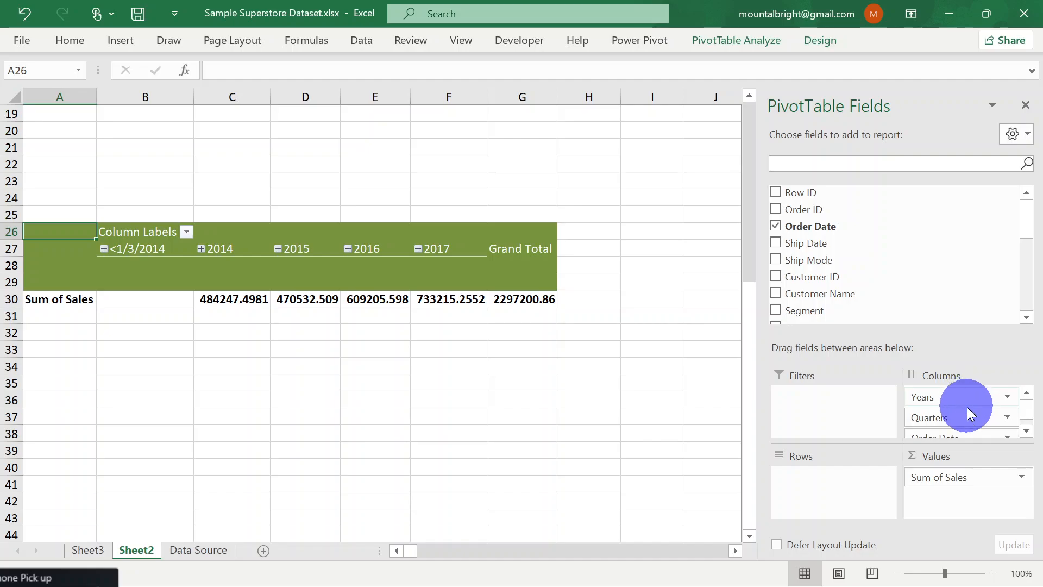
{"action": "mouse_move", "coordinate": [1028, 413]}
{"action": "left_mouse_down"}
{"action": "mouse_move", "coordinate": [1027, 441]}
{"action": "mouse_move", "coordinate": [1021, 409]}
{"action": "left_mouse_up"}
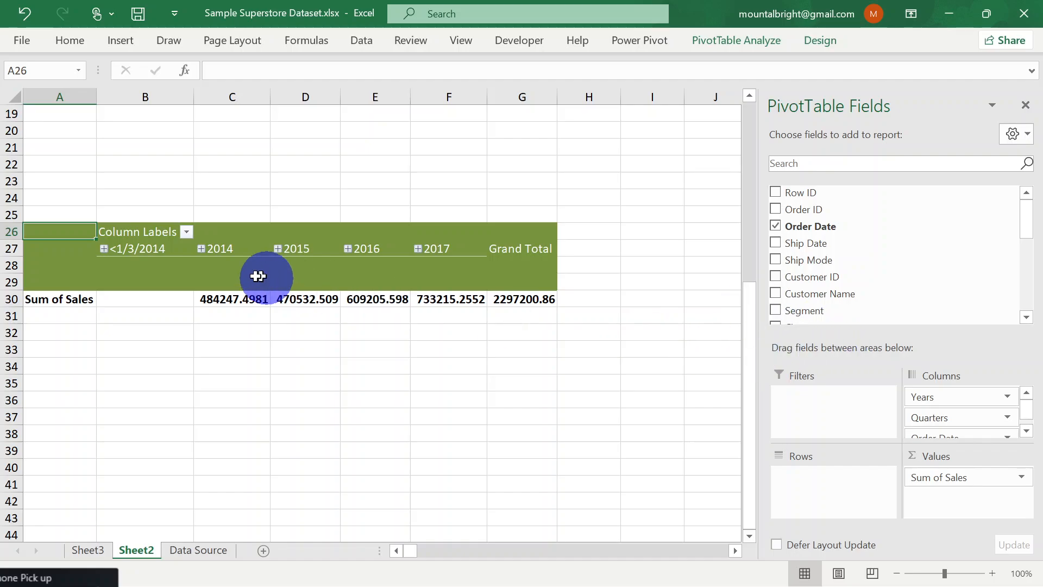
Expand the 2014 and 2015 column groups in turn to inspect their quarterly sales, collapsing each again
{"action": "left_click", "coordinate": [202, 248]}
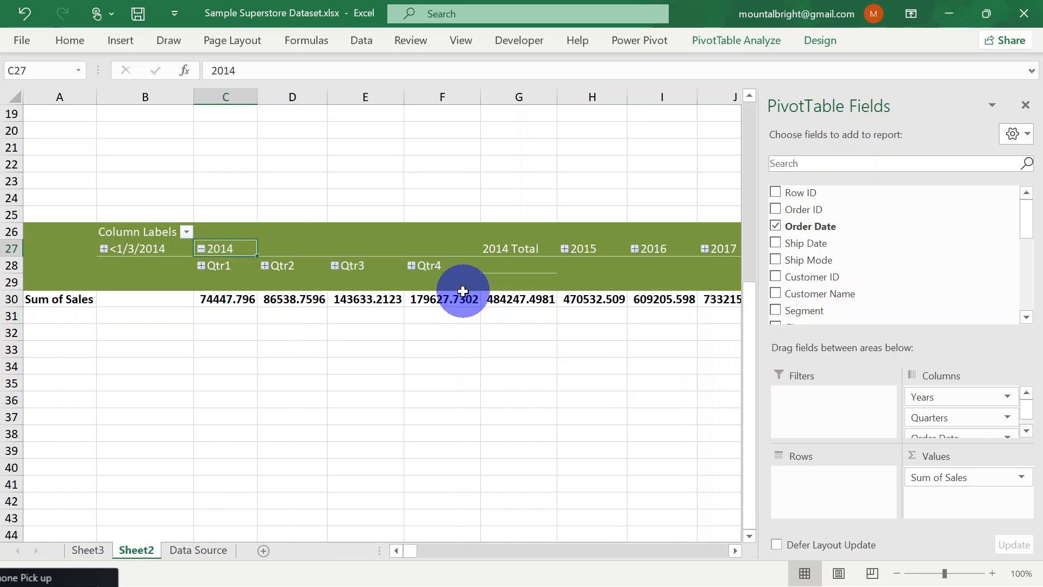
{"action": "left_click", "coordinate": [206, 252]}
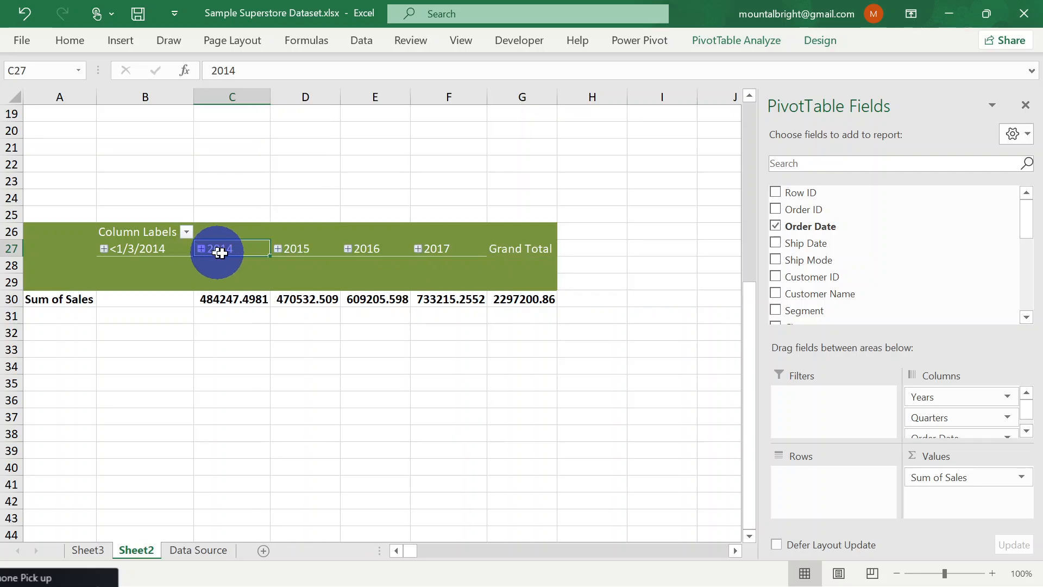
{"action": "left_click", "coordinate": [278, 249]}
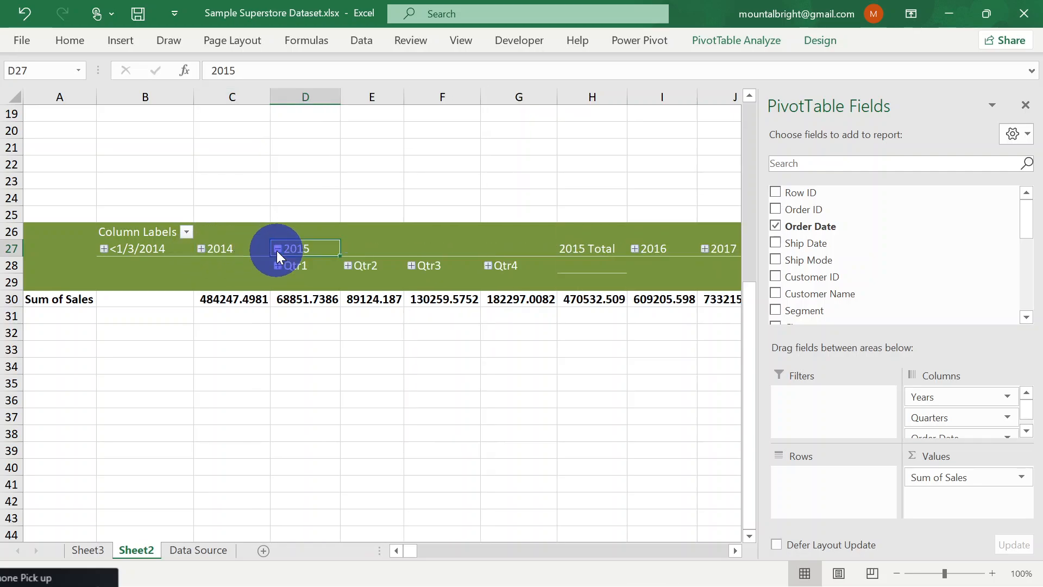
{"action": "left_click", "coordinate": [277, 249]}
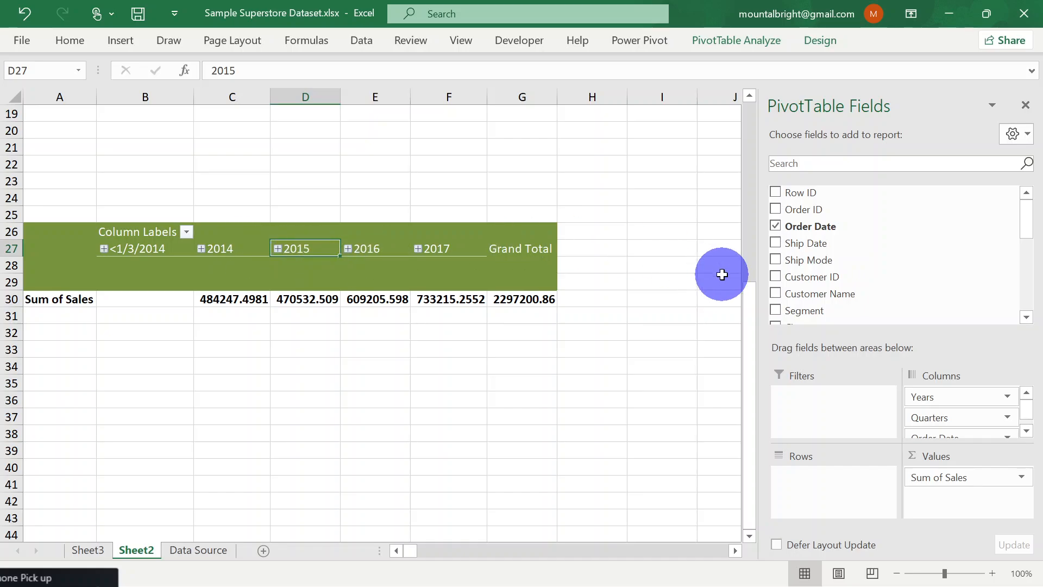
Remove the Quarters and Order Date fields from the PivotTable's columns, keeping only Years
{"action": "left_click", "coordinate": [1006, 418]}
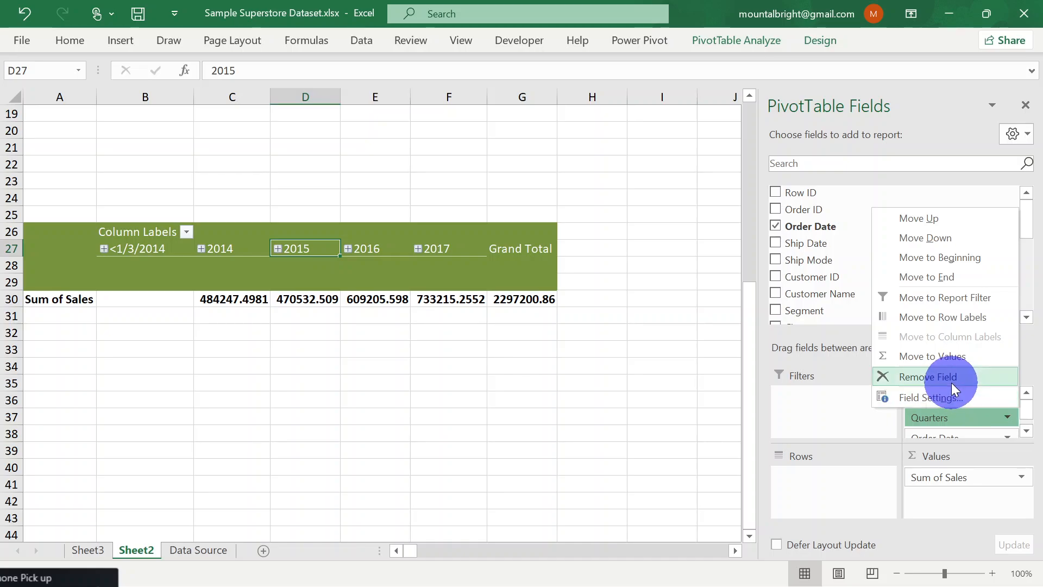
{"action": "left_click", "coordinate": [953, 379]}
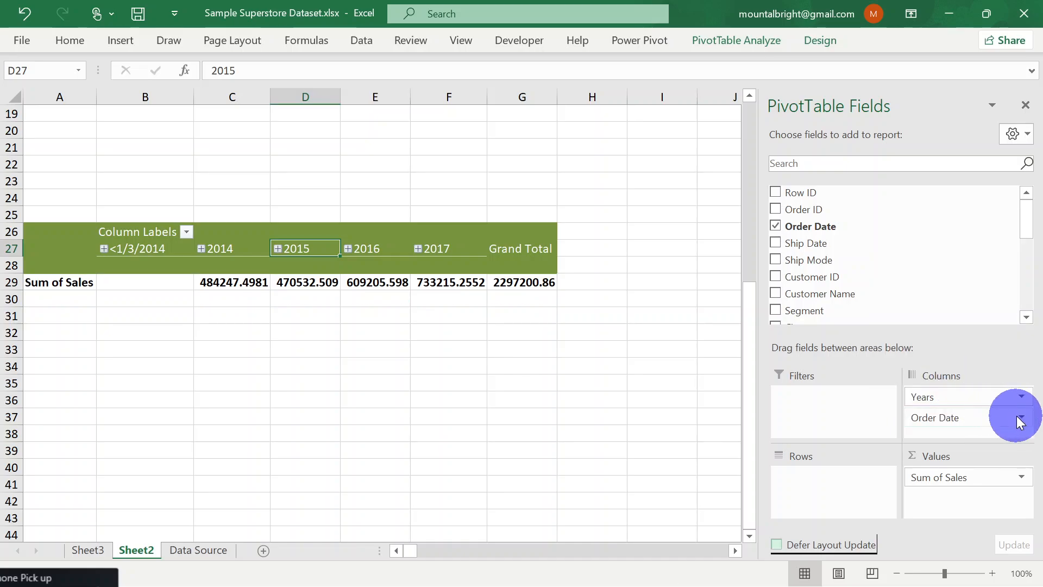
{"action": "left_click", "coordinate": [1021, 417]}
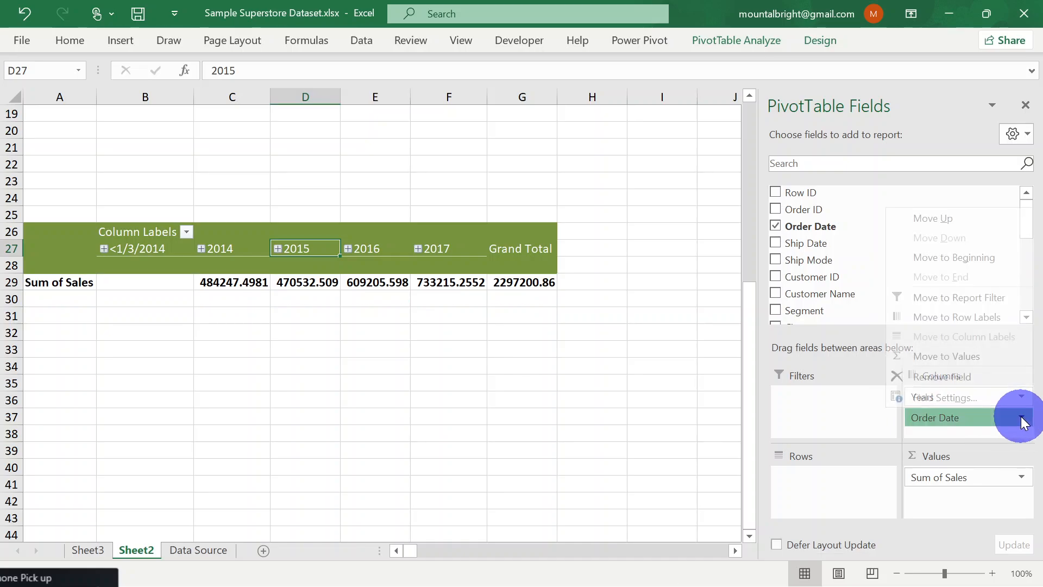
{"action": "left_click", "coordinate": [952, 376]}
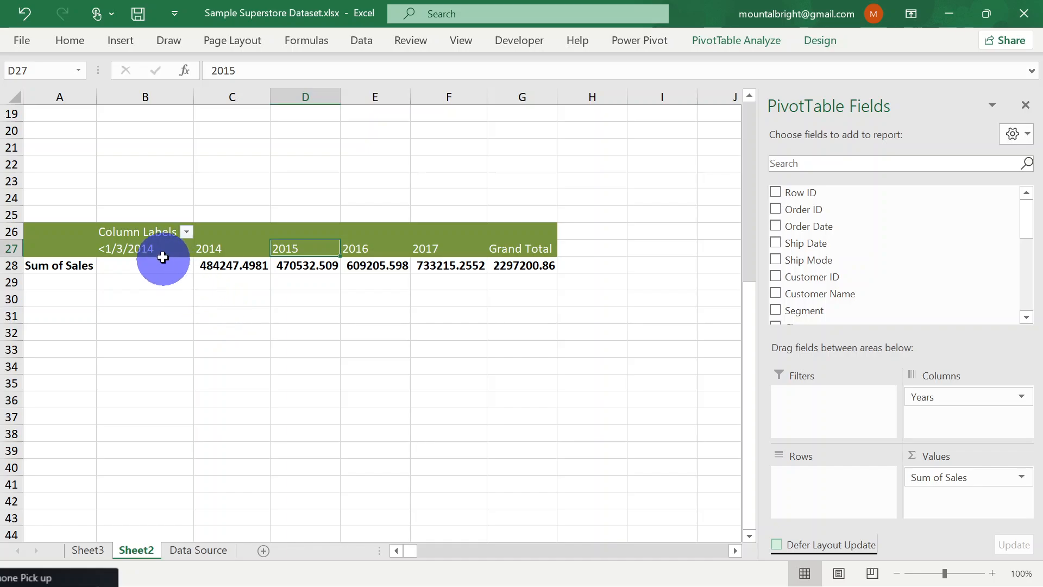
Turn off grand totals for both rows and columns in the yearly sales PivotTable
{"action": "left_click", "coordinate": [530, 236]}
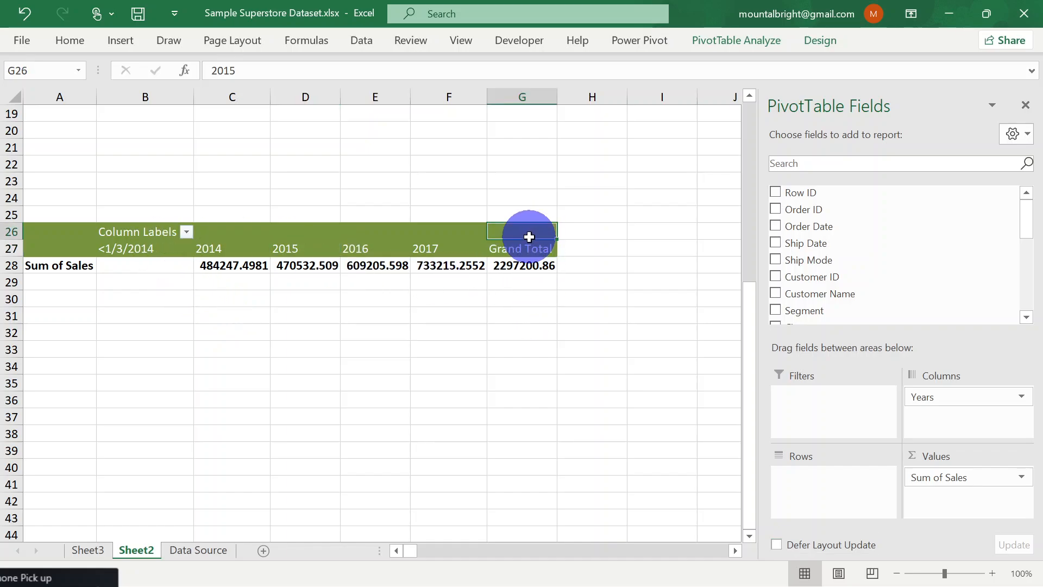
{"action": "left_click", "coordinate": [810, 39]}
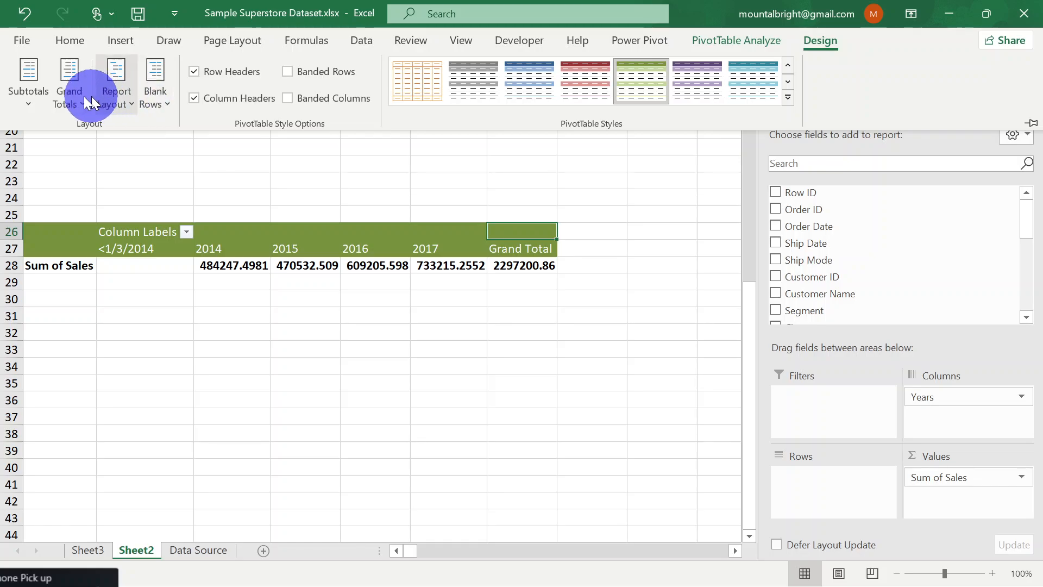
{"action": "left_click", "coordinate": [64, 94]}
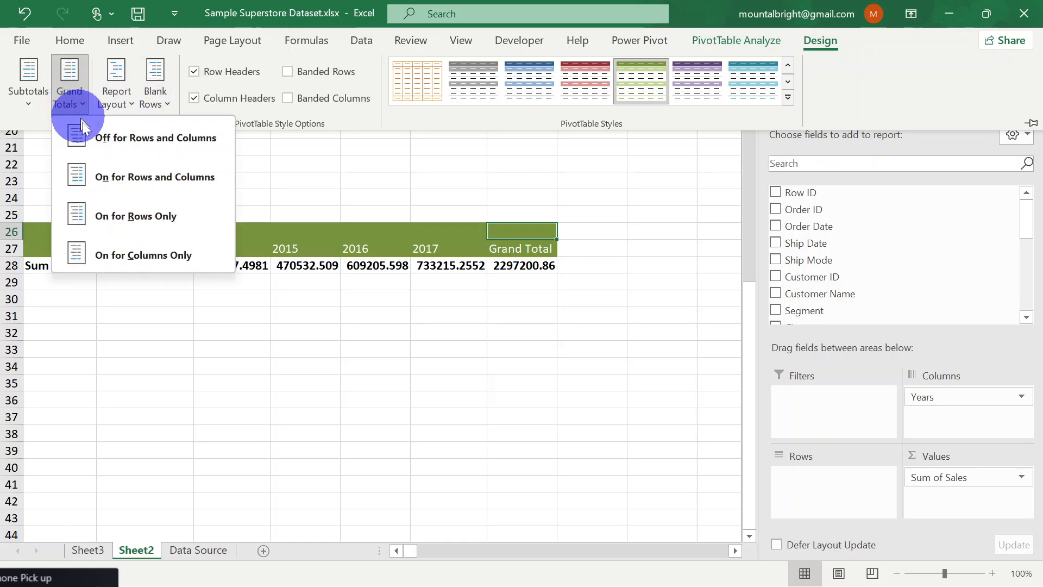
{"action": "left_click", "coordinate": [132, 145]}
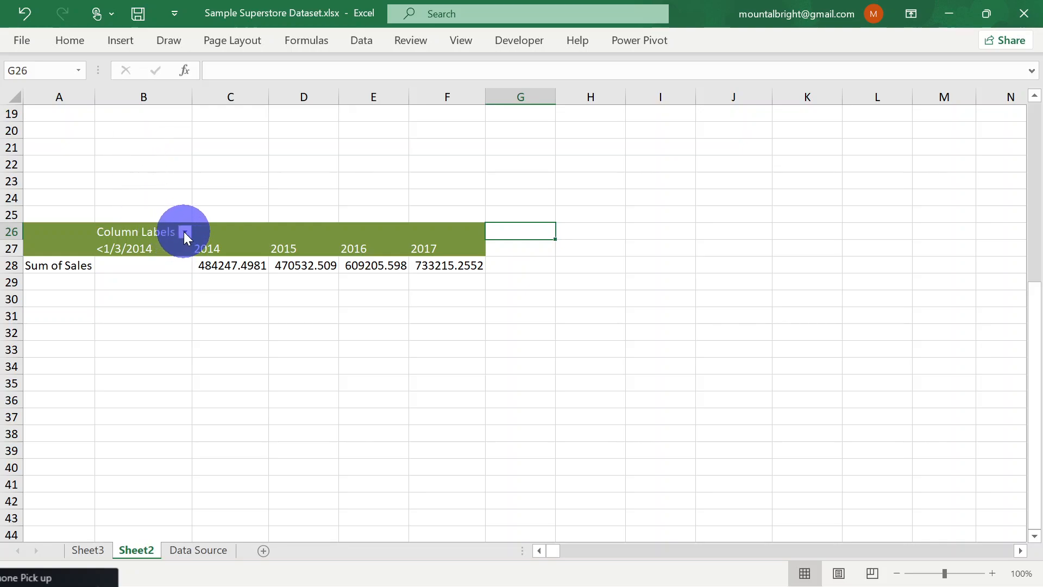
Exclude the <1/3/2014 and >12/31/2017 items from the yearly sales PivotTable's column labels
{"action": "left_click", "coordinate": [185, 232]}
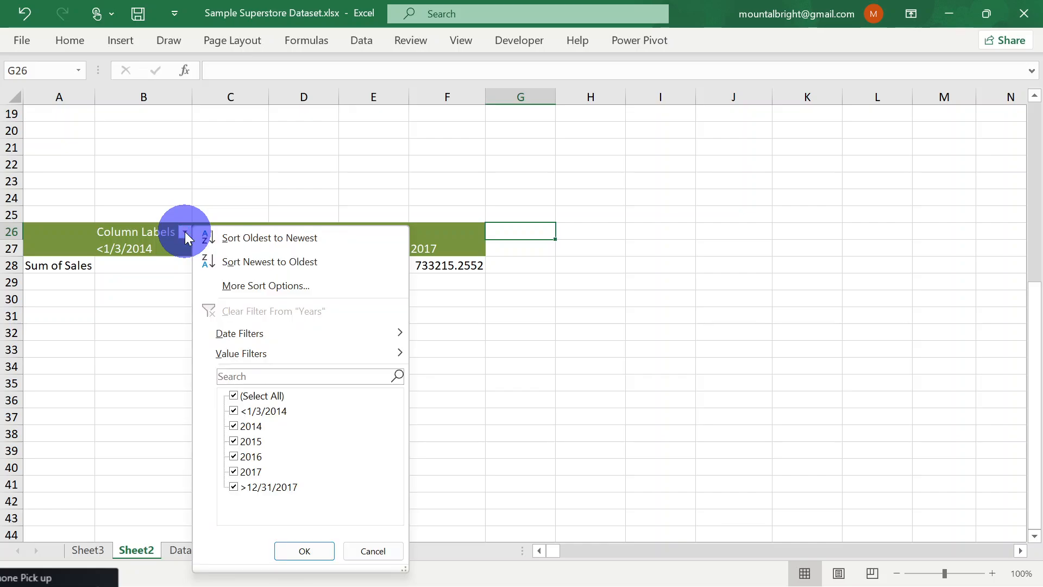
{"action": "left_click", "coordinate": [232, 410]}
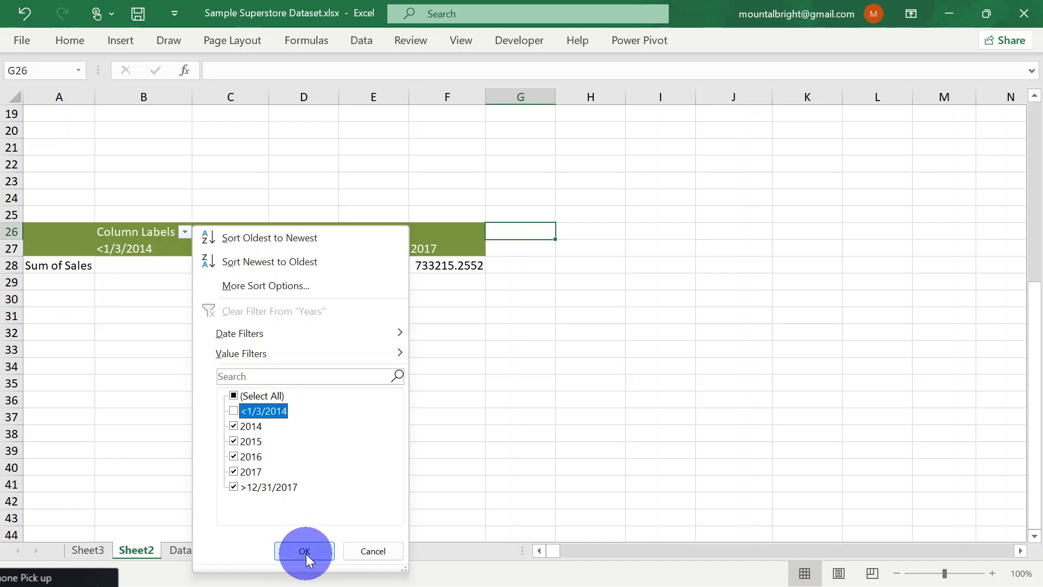
{"action": "left_click", "coordinate": [233, 487]}
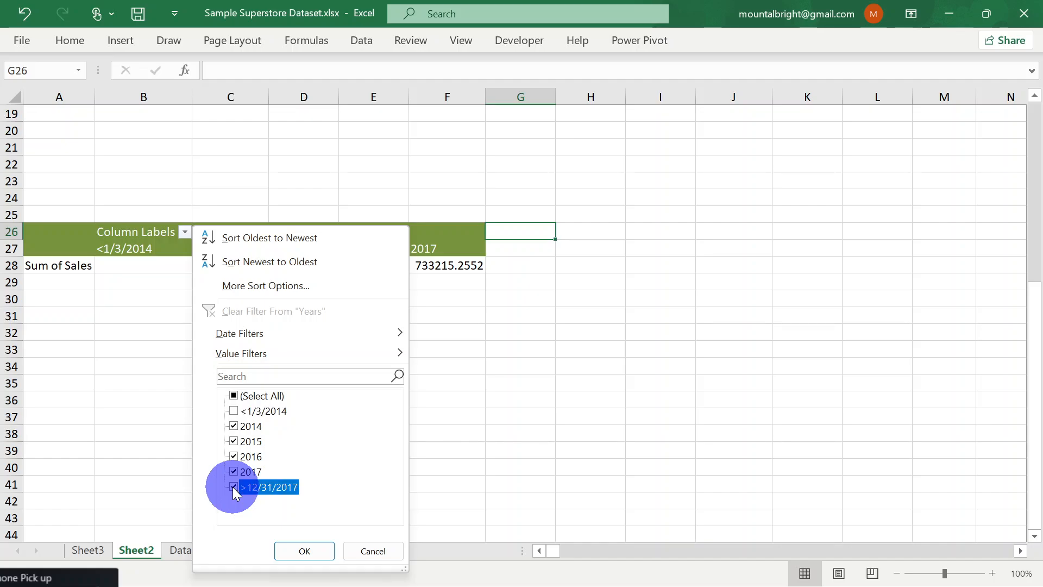
{"action": "left_click", "coordinate": [306, 551]}
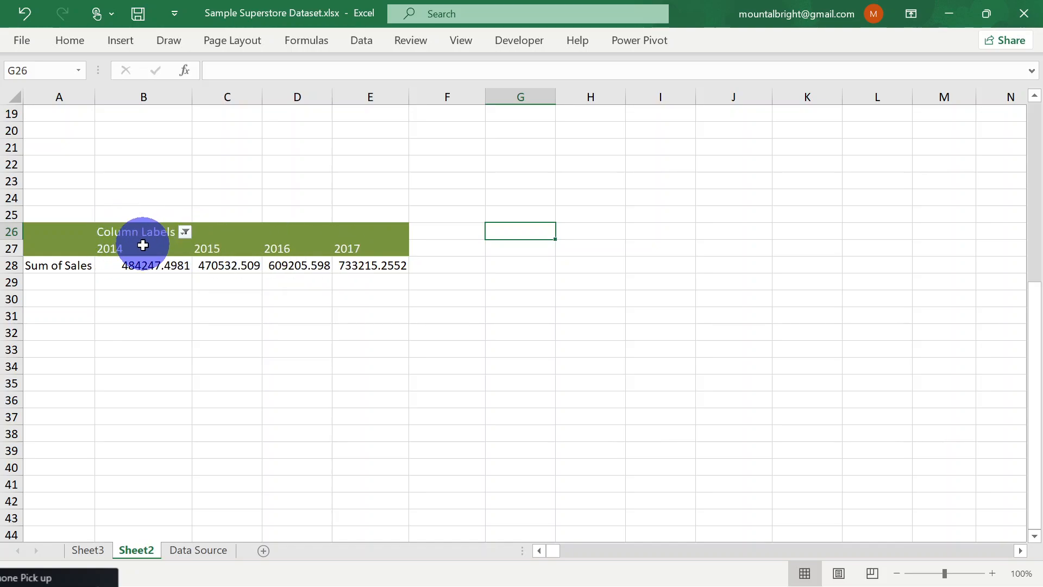
Sort the yearly sales PivotTable's year columns from newest to oldest and look over the reordered years
{"action": "left_click", "coordinate": [185, 233]}
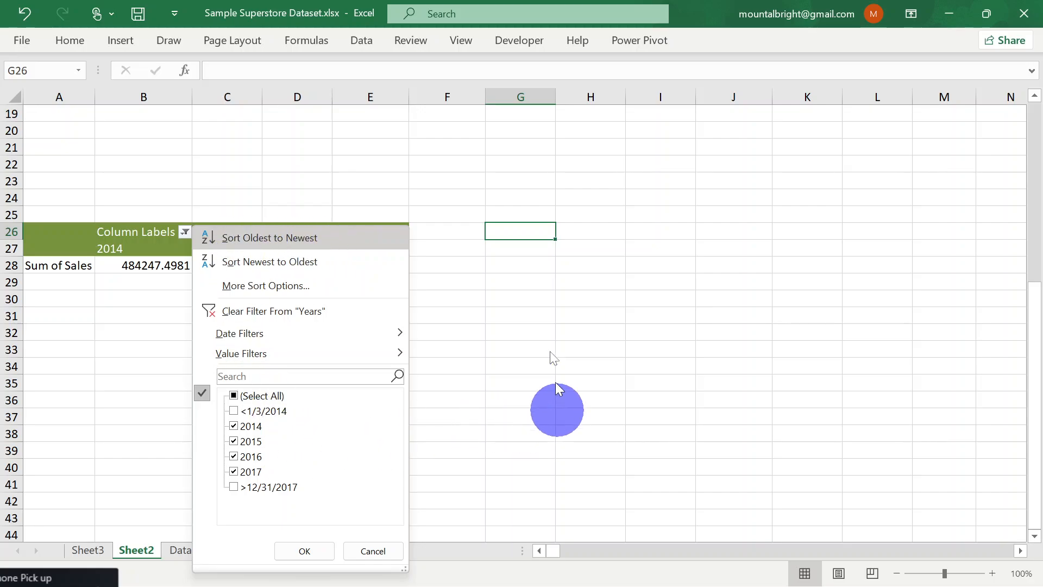
{"action": "left_click", "coordinate": [291, 261]}
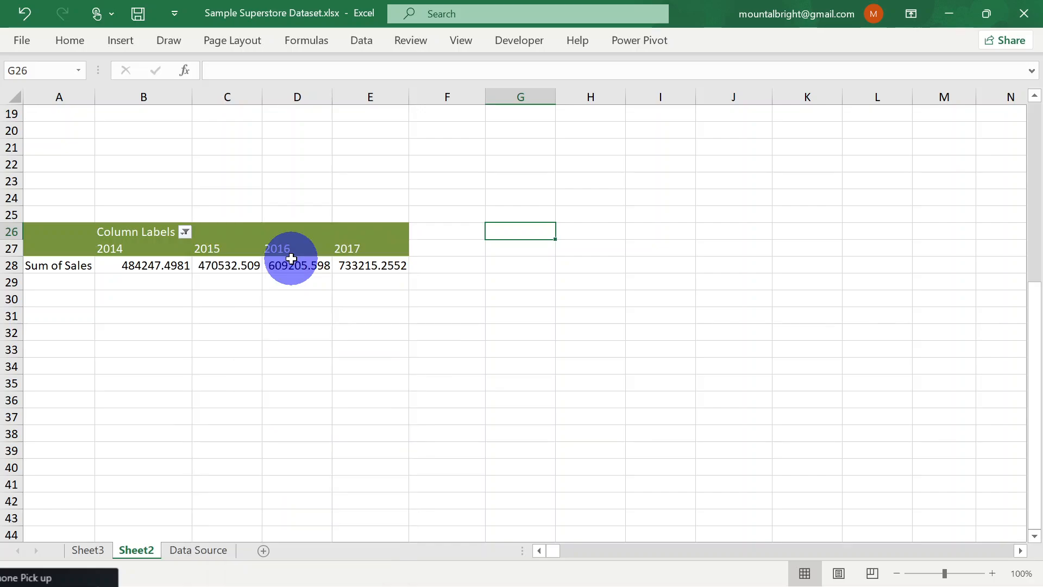
{"action": "left_click", "coordinate": [109, 246]}
{"action": "left_click", "coordinate": [220, 247]}
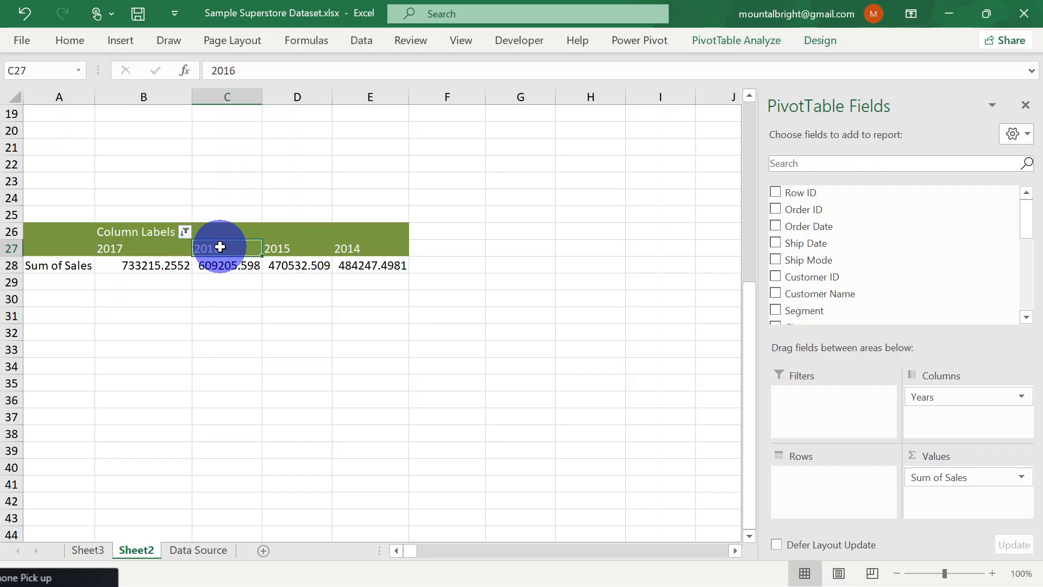
{"action": "left_click", "coordinate": [282, 251]}
{"action": "left_click", "coordinate": [351, 262]}
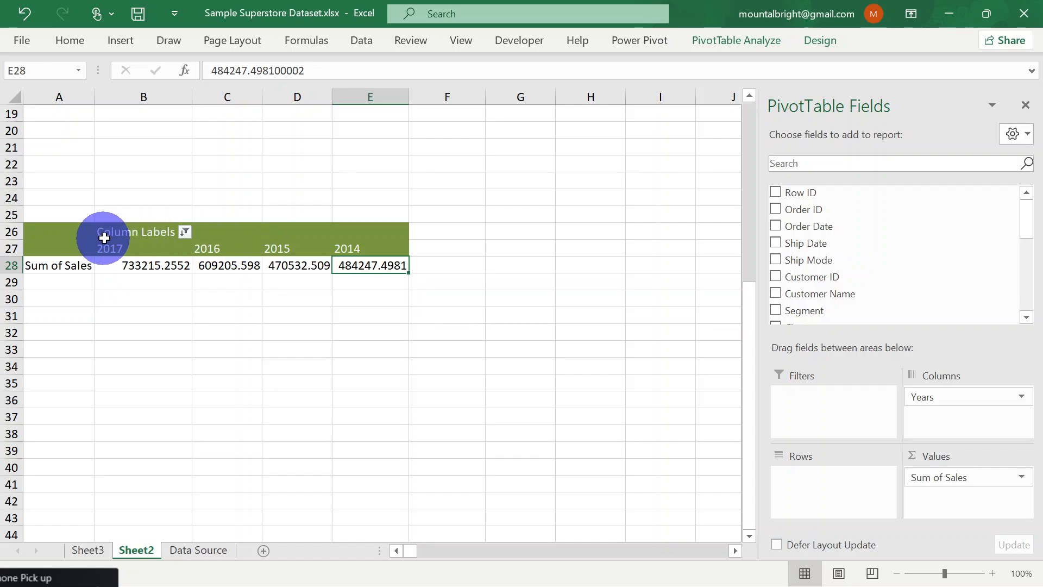
Try a Top 2 items value filter by Sum of Sales on the year columns, and undo it
{"action": "left_click", "coordinate": [185, 237]}
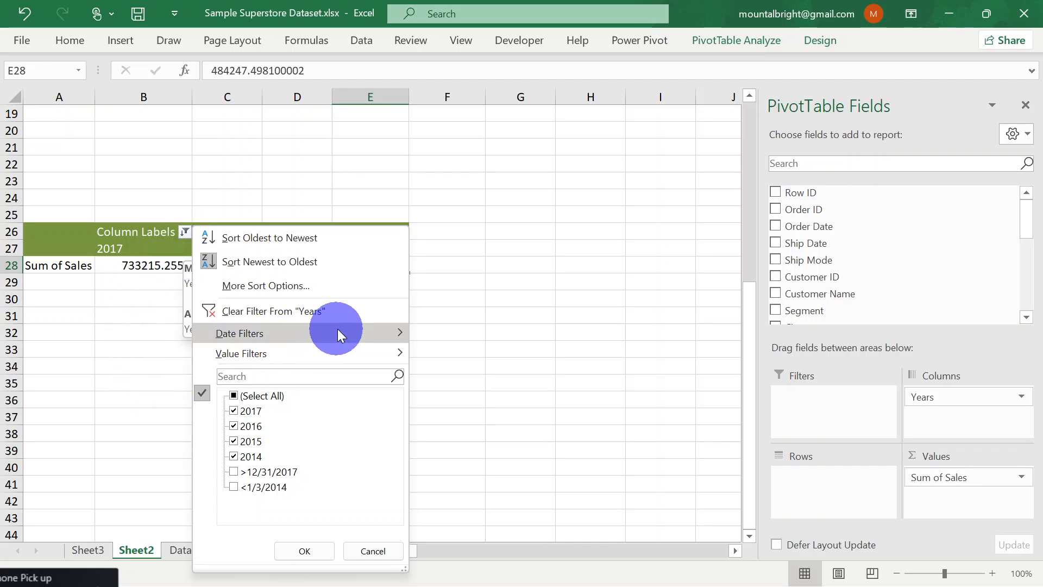
{"action": "mouse_move", "coordinate": [337, 329]}
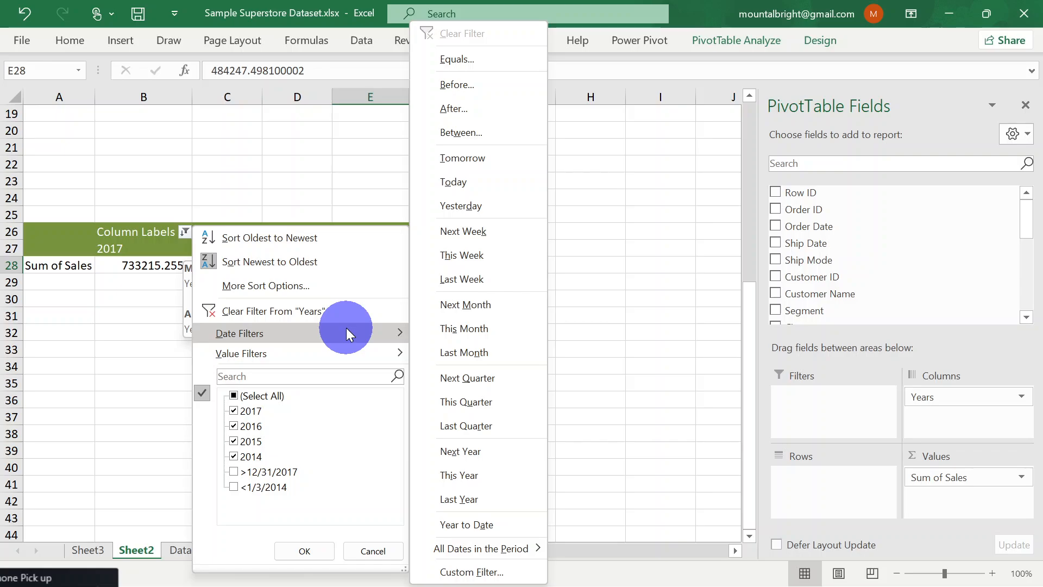
{"action": "mouse_move", "coordinate": [364, 358]}
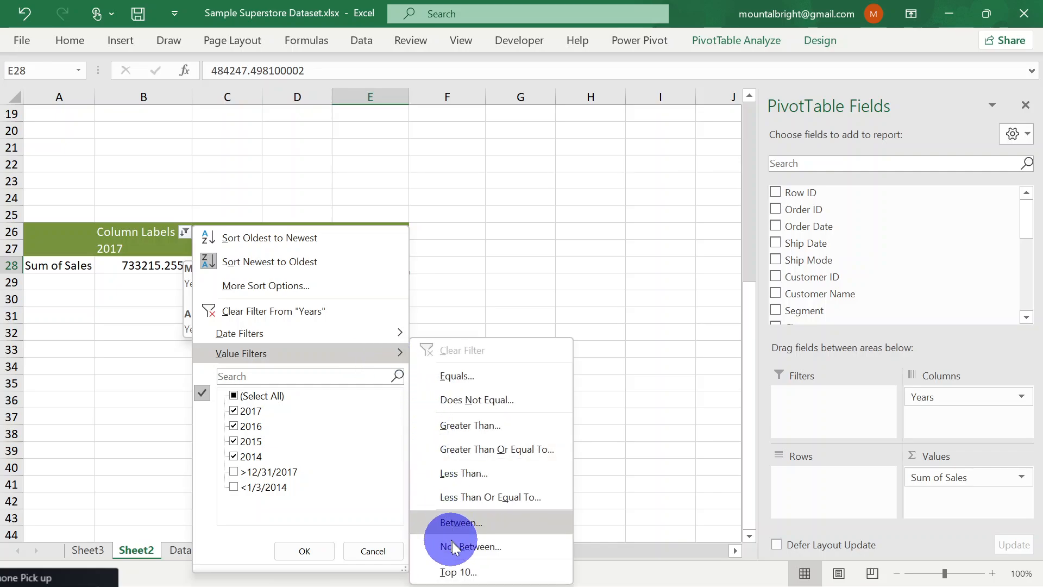
{"action": "left_click", "coordinate": [472, 568]}
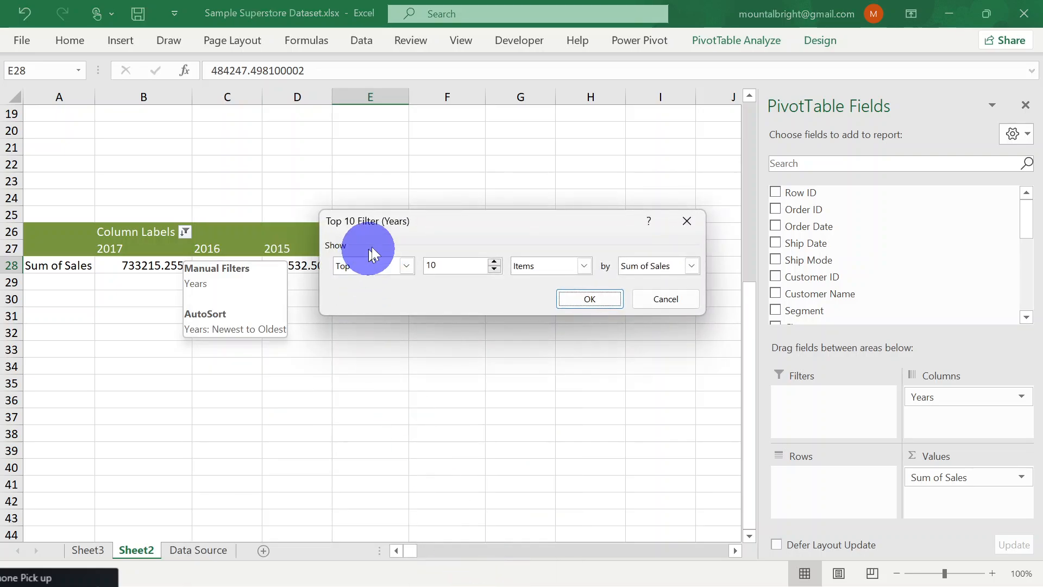
{"action": "left_click", "coordinate": [494, 270]}
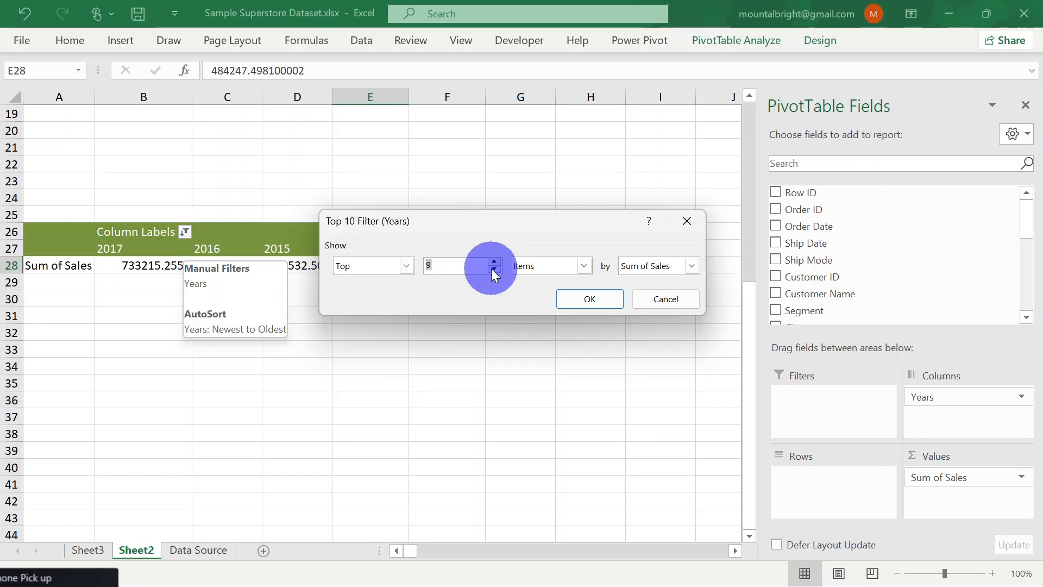
{"action": "type", "text": "2"}
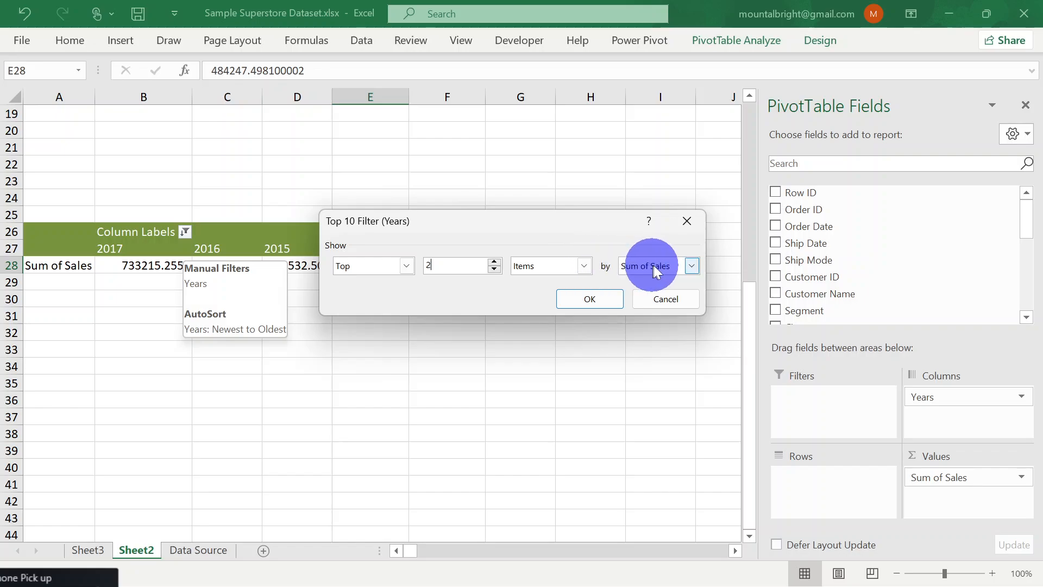
{"action": "left_click", "coordinate": [691, 267]}
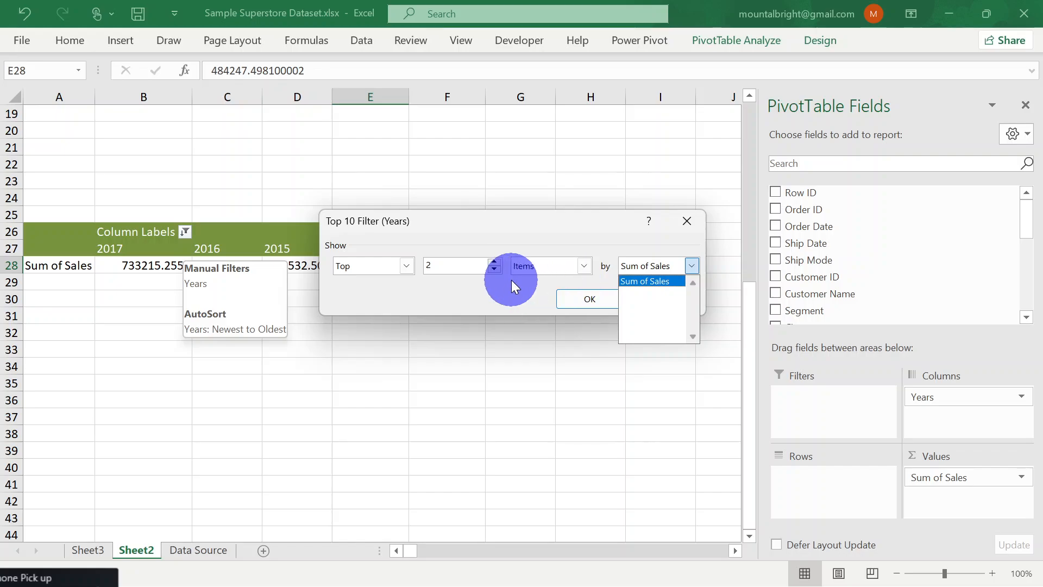
{"action": "left_click", "coordinate": [491, 292]}
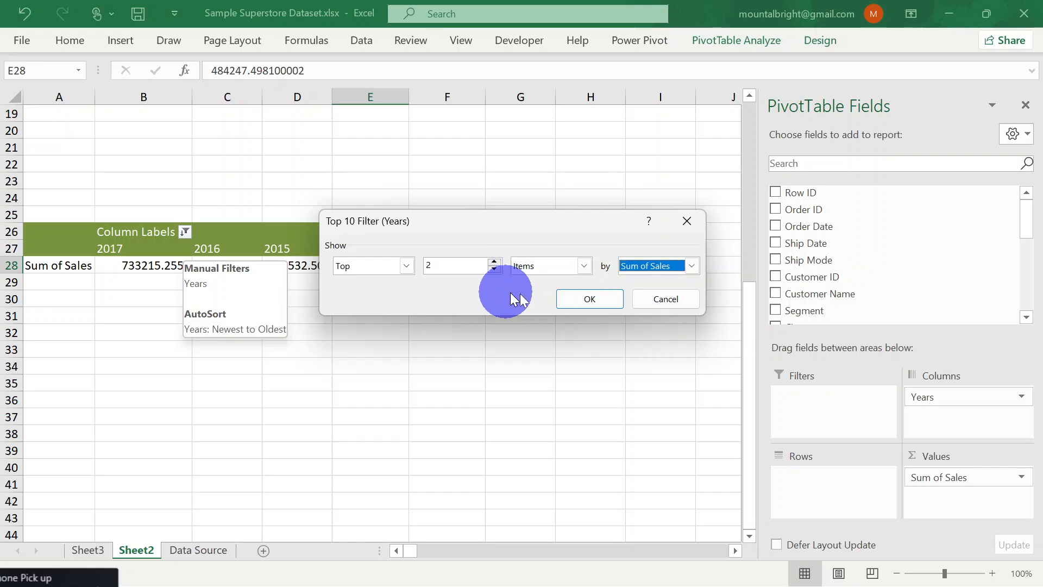
{"action": "left_click", "coordinate": [575, 300]}
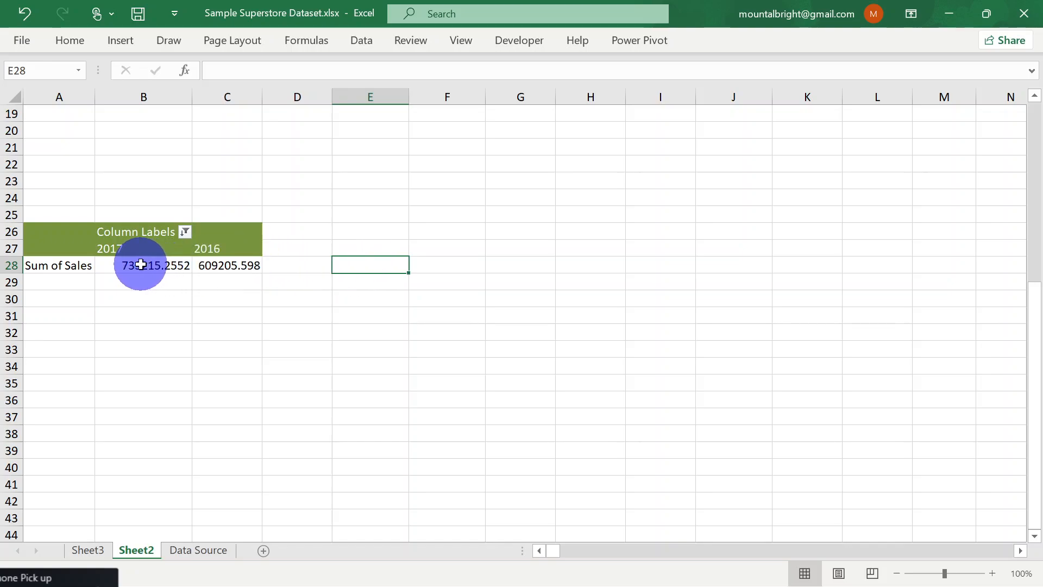
{"action": "mouse_move", "coordinate": [140, 264]}
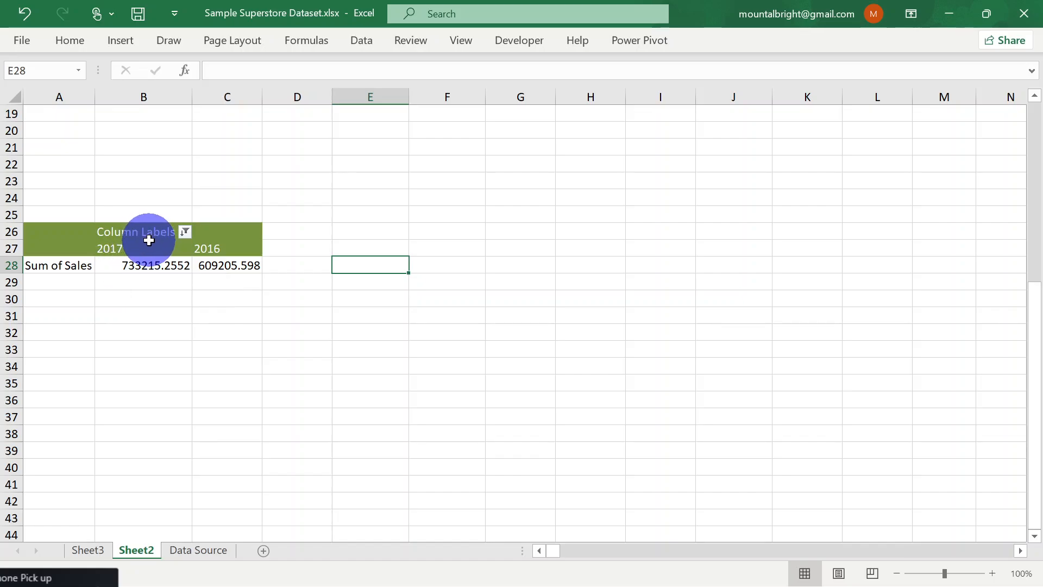
{"action": "key", "text": "ctrl+z"}
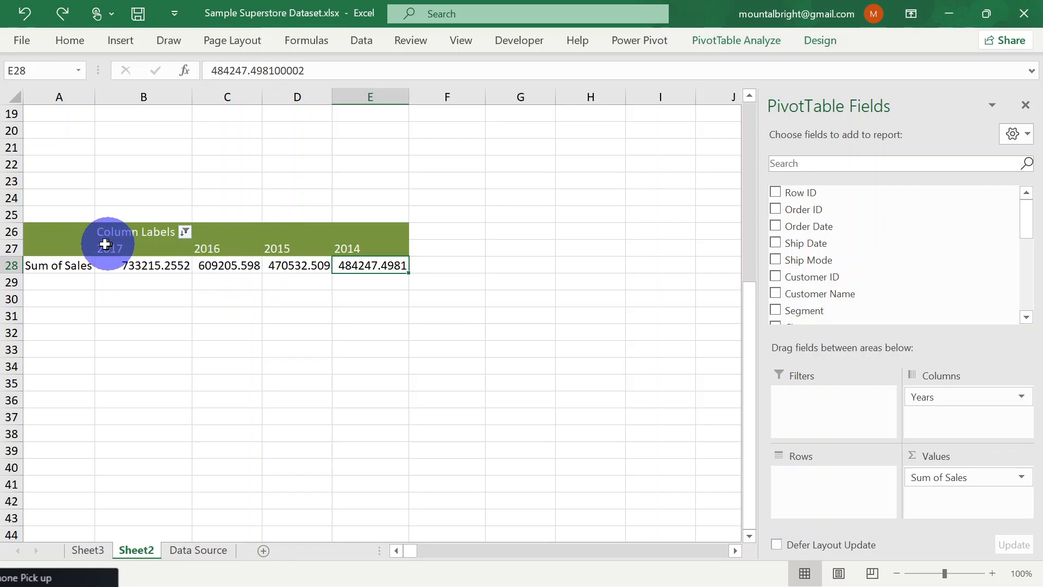
Filter the year columns to 2017 and 2016 only by excluding 2015 and 2014
{"action": "left_click", "coordinate": [182, 234]}
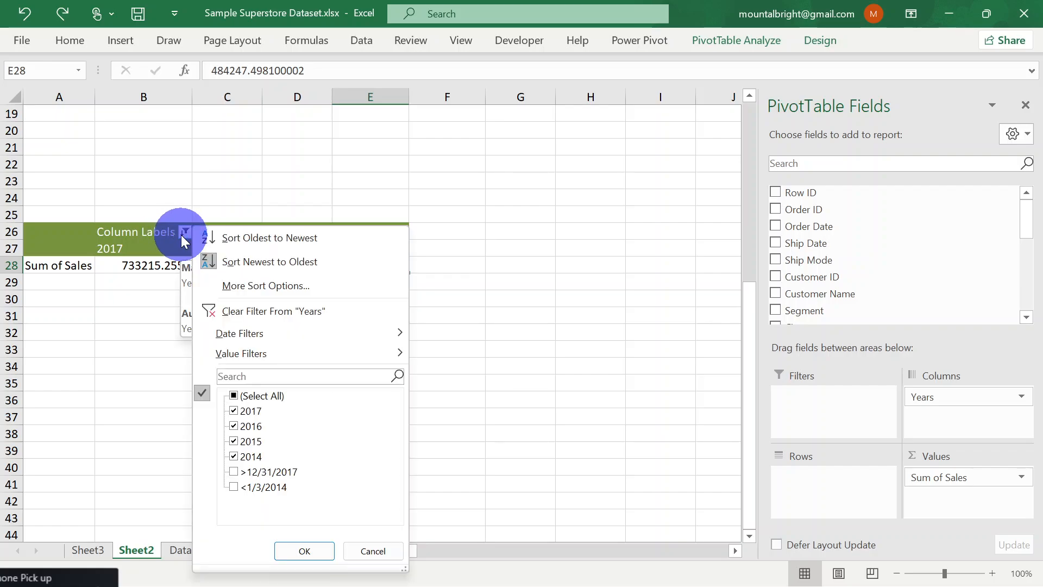
{"action": "left_click", "coordinate": [234, 457]}
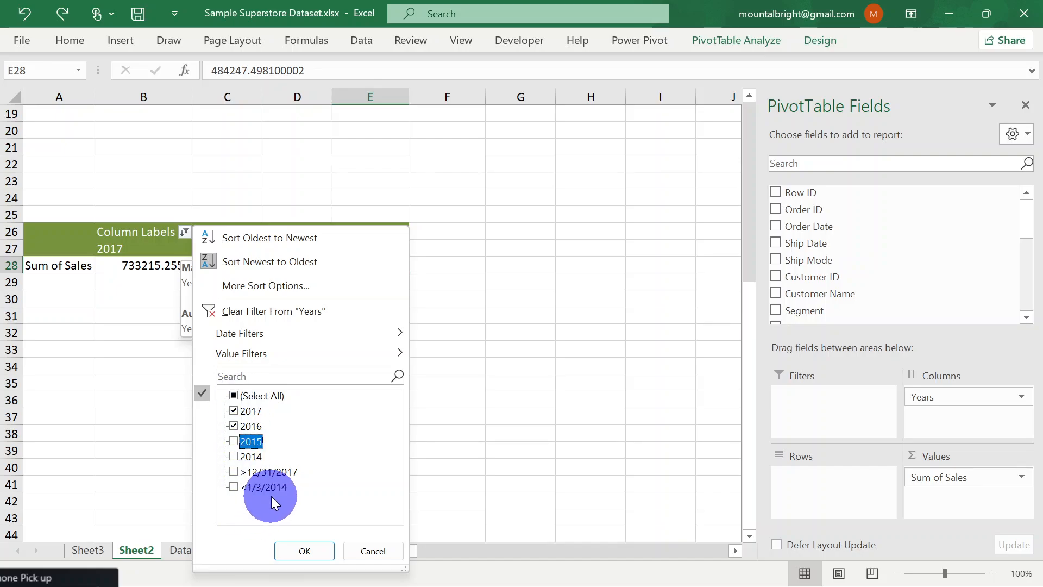
{"action": "left_click", "coordinate": [298, 547]}
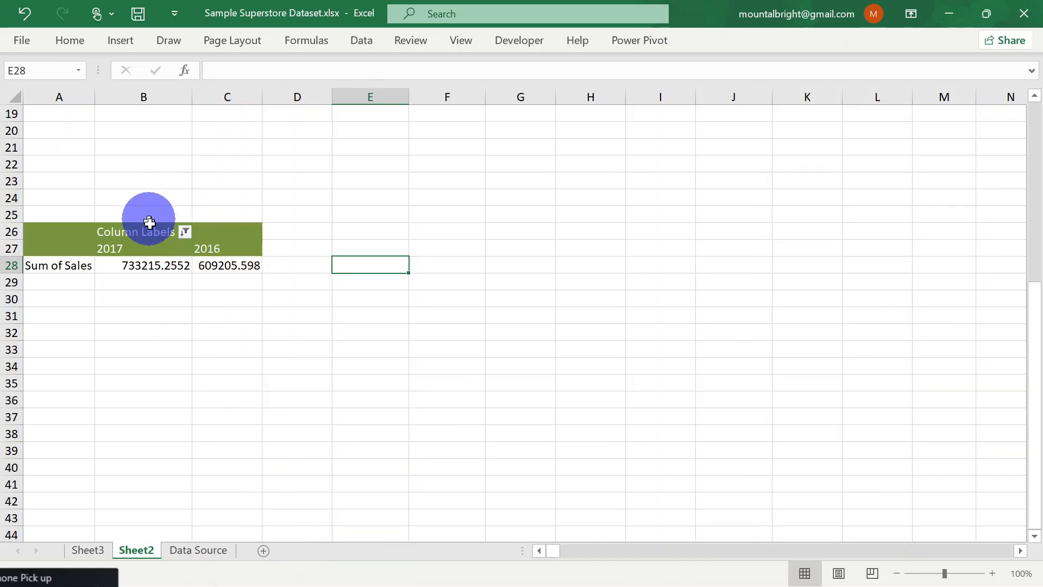
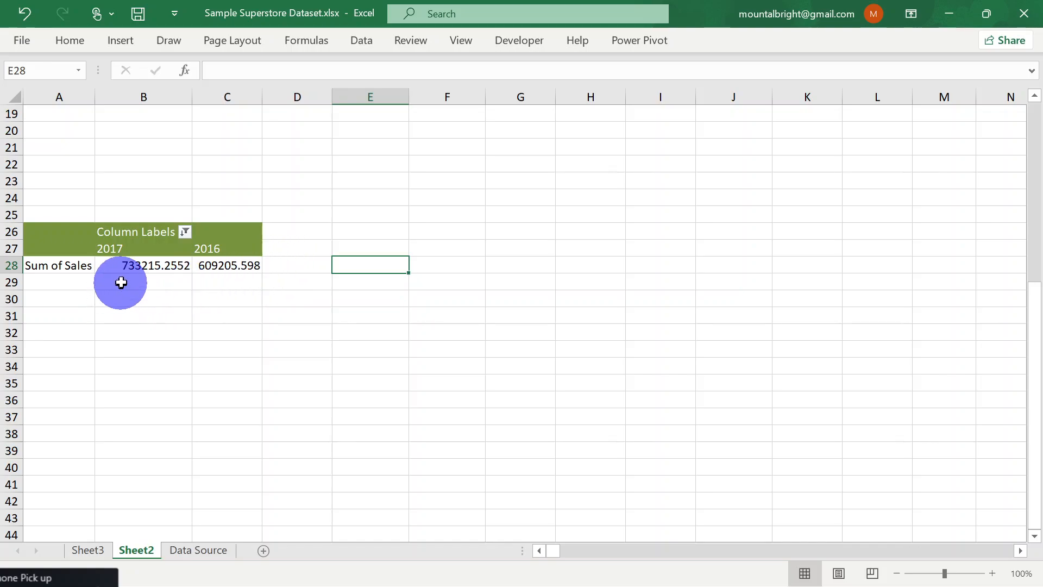
{"action": "mouse_move", "coordinate": [140, 268]}
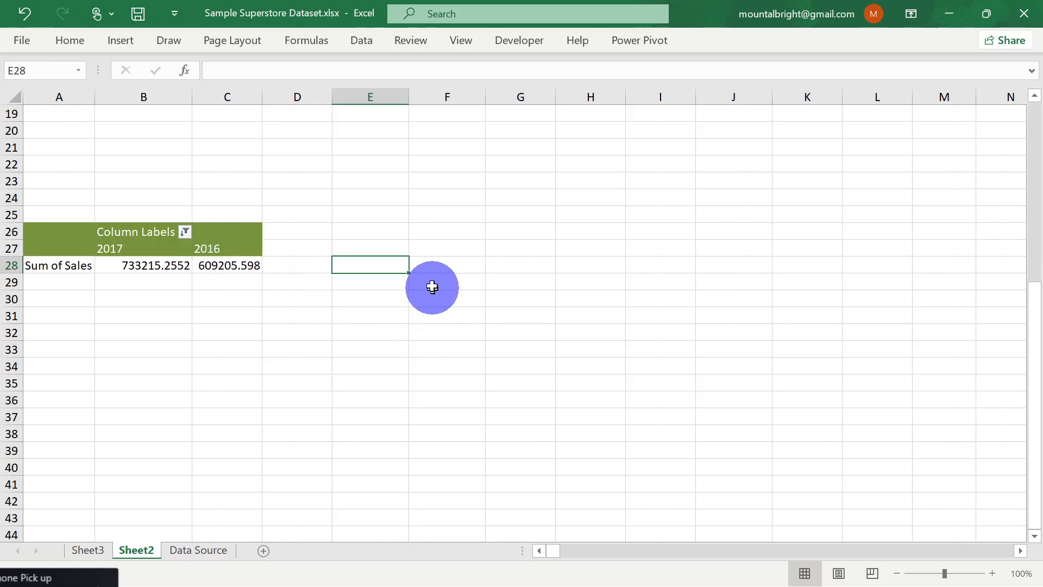
{"action": "left_click", "coordinate": [298, 265]}
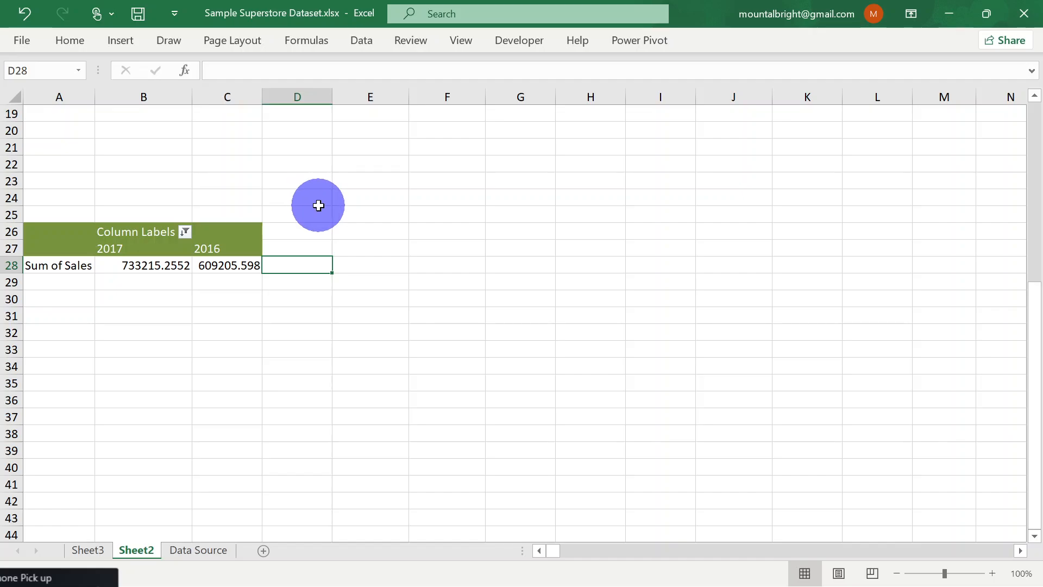
{"action": "scroll", "coordinate": [319, 205], "scroll_direction": "up", "scroll_amount": 3}
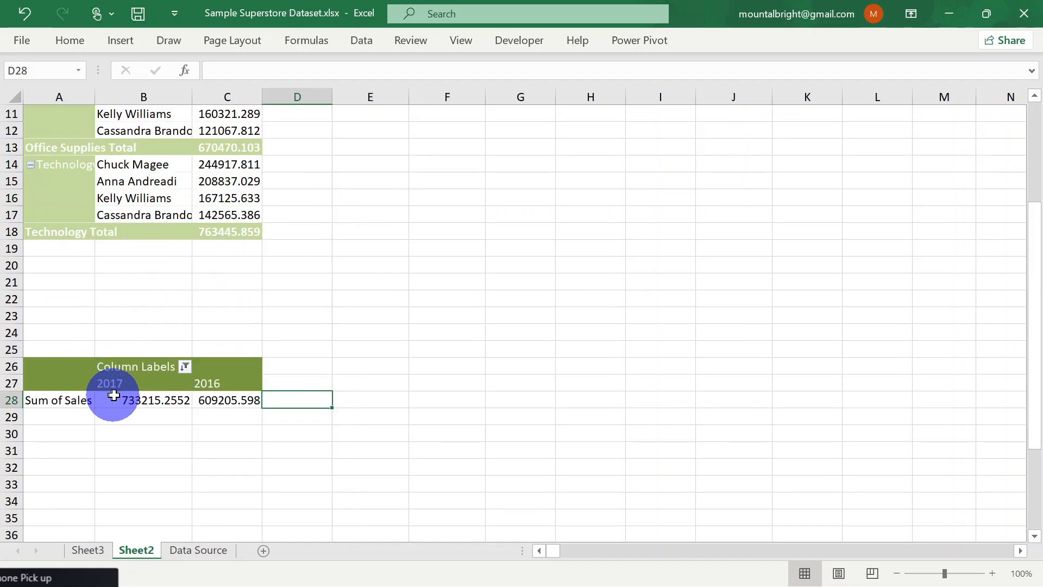
{"action": "left_click", "coordinate": [4, 315]}
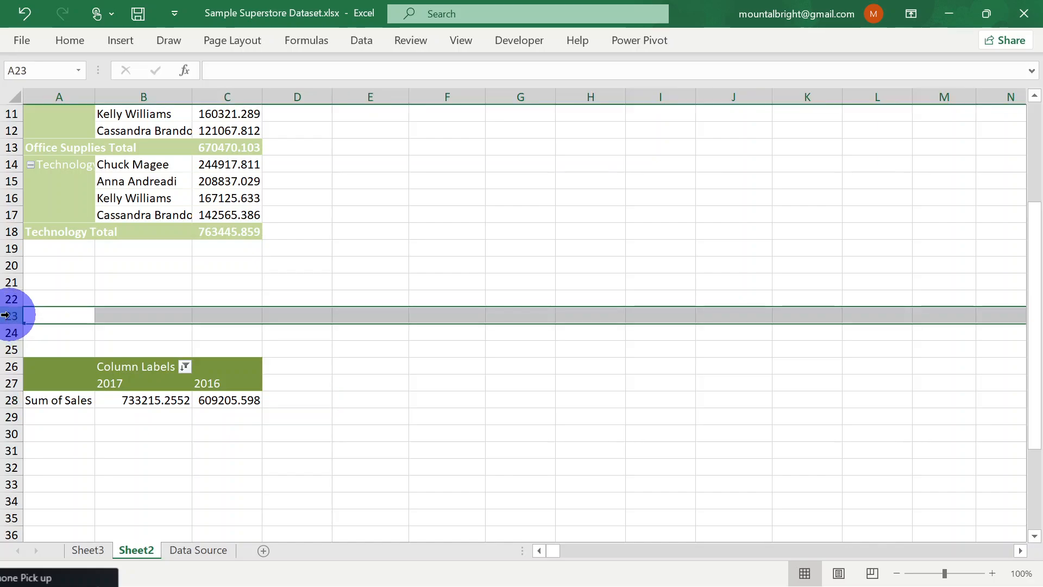
{"action": "scroll", "coordinate": [4, 316], "scroll_direction": "down", "scroll_amount": 1}
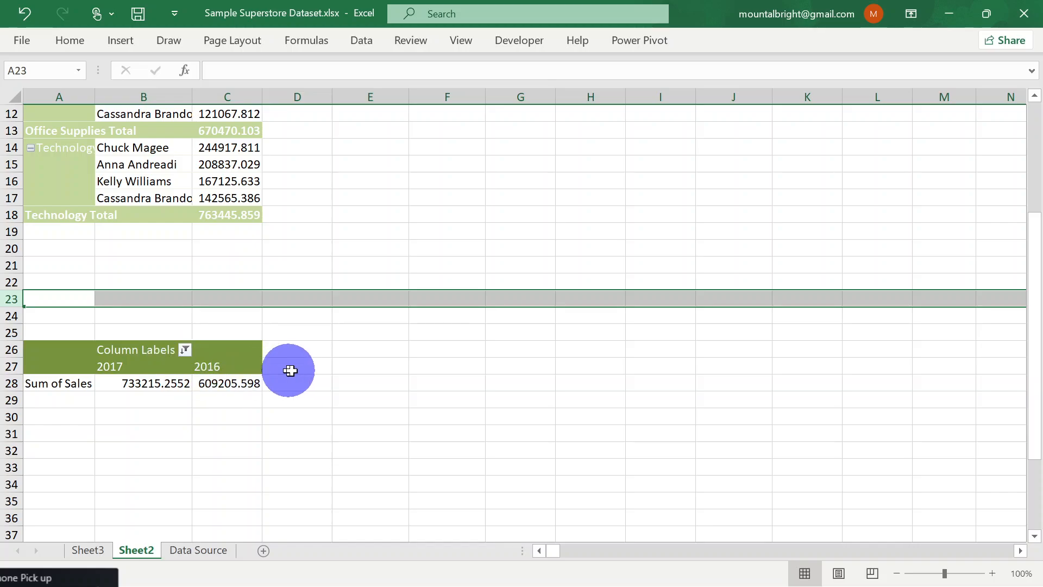
{"action": "left_click", "coordinate": [269, 385]}
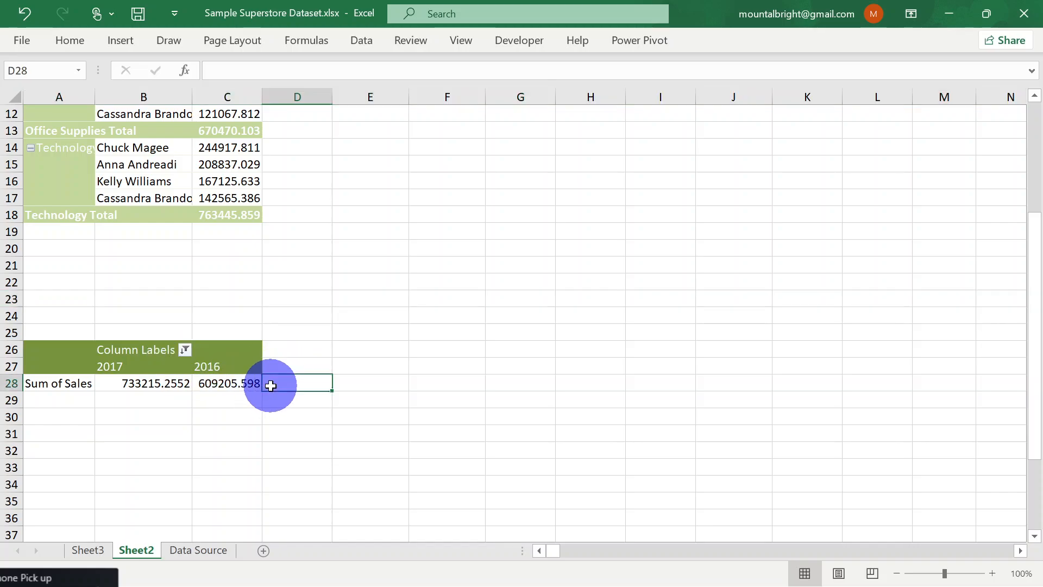
{"action": "scroll", "coordinate": [251, 205], "scroll_direction": "up", "scroll_amount": 3}
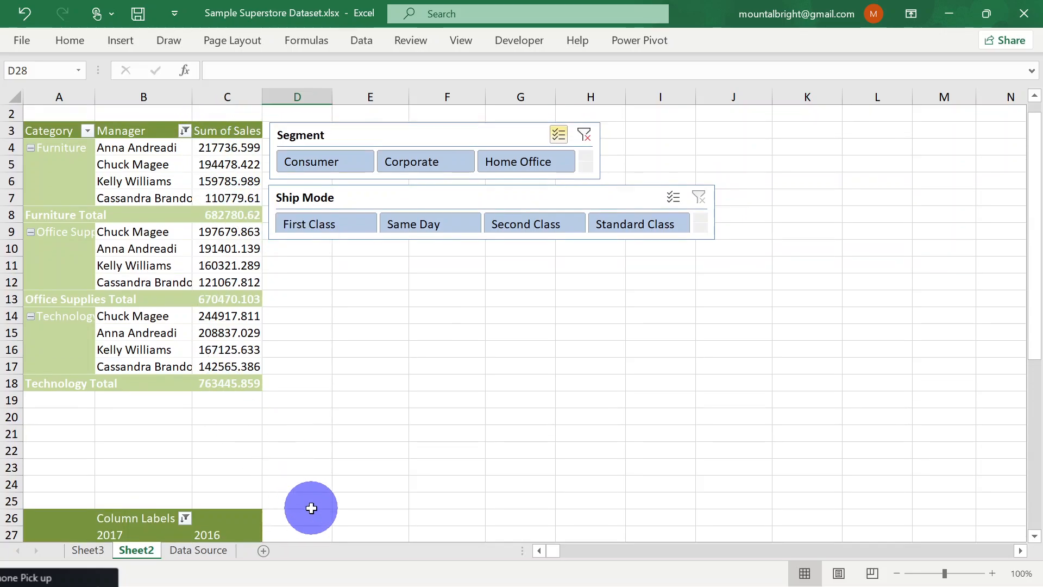
{"action": "scroll", "coordinate": [311, 508], "scroll_direction": "down", "scroll_amount": 2}
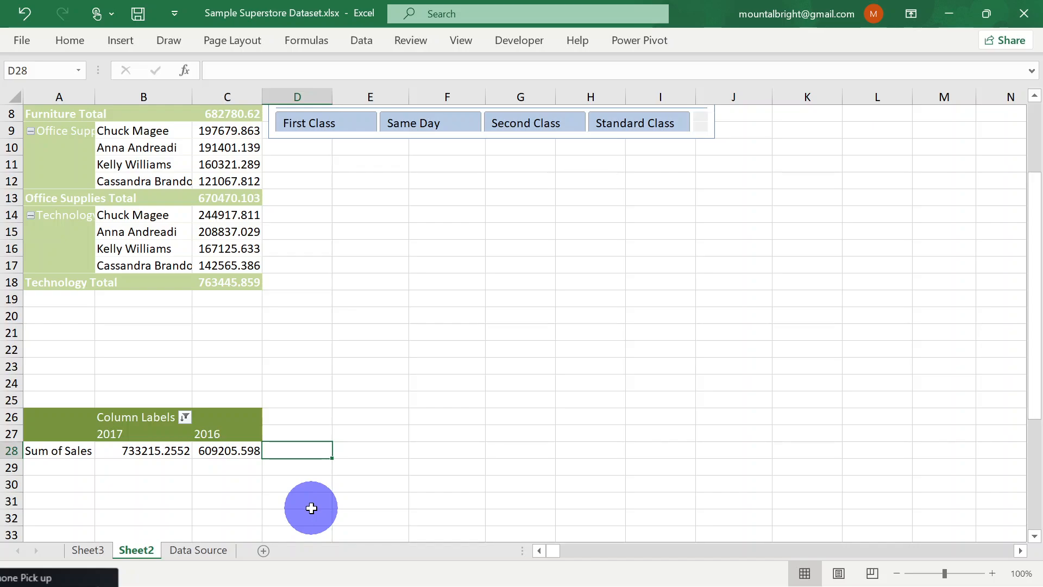
Add the header "Sales YoY" in D27, next to the yearly sales PivotTable's 2016 column
{"action": "left_click", "coordinate": [293, 432]}
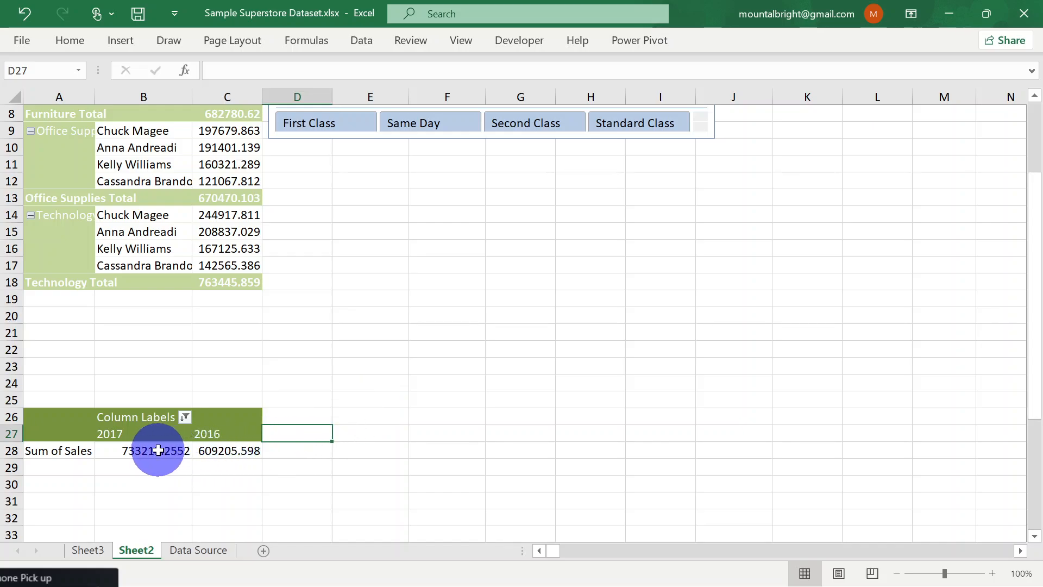
{"action": "mouse_move", "coordinate": [142, 450]}
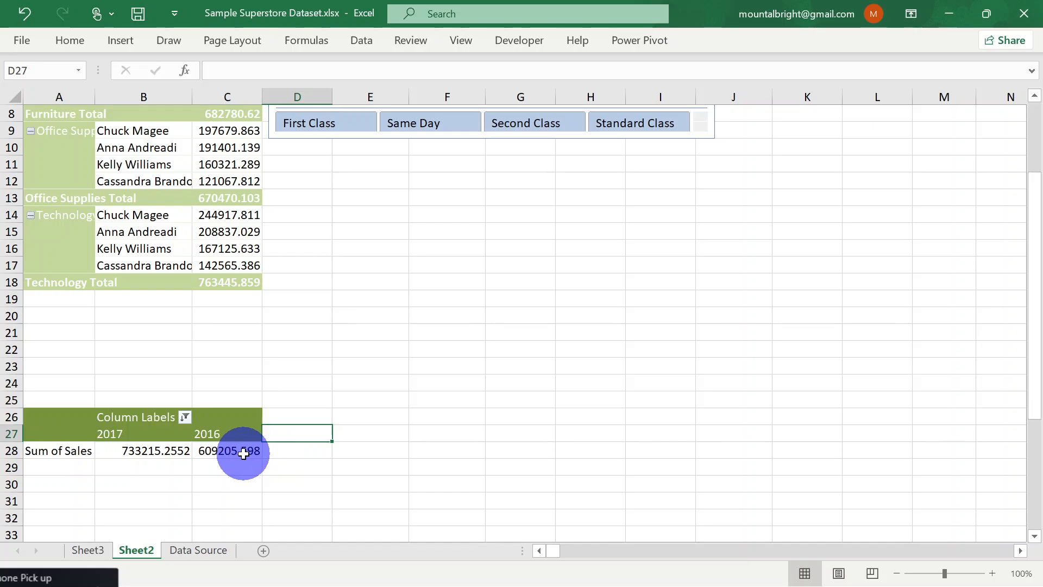
{"action": "mouse_move", "coordinate": [244, 454]}
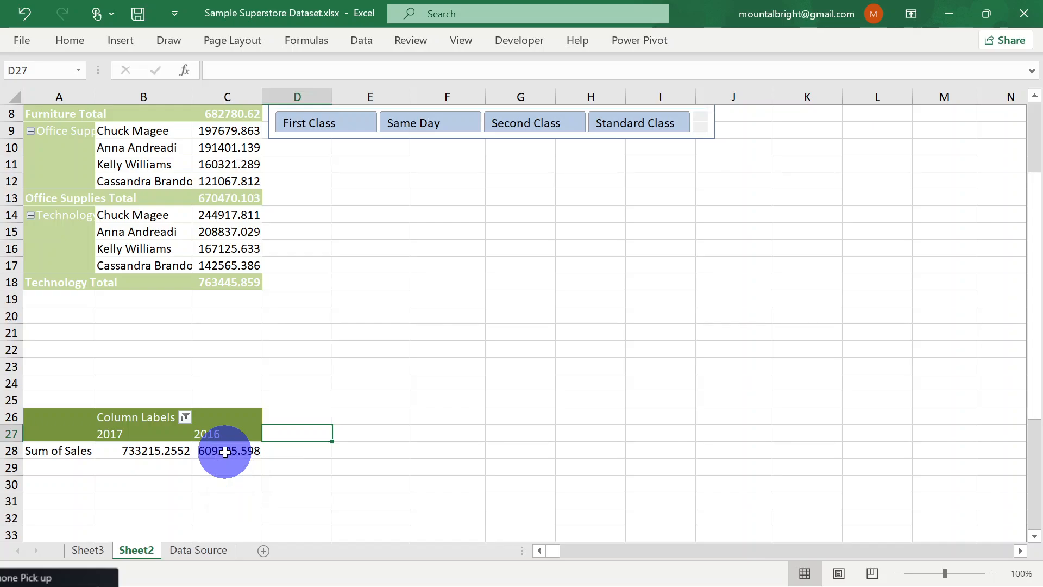
{"action": "type", "text": "Sal"}
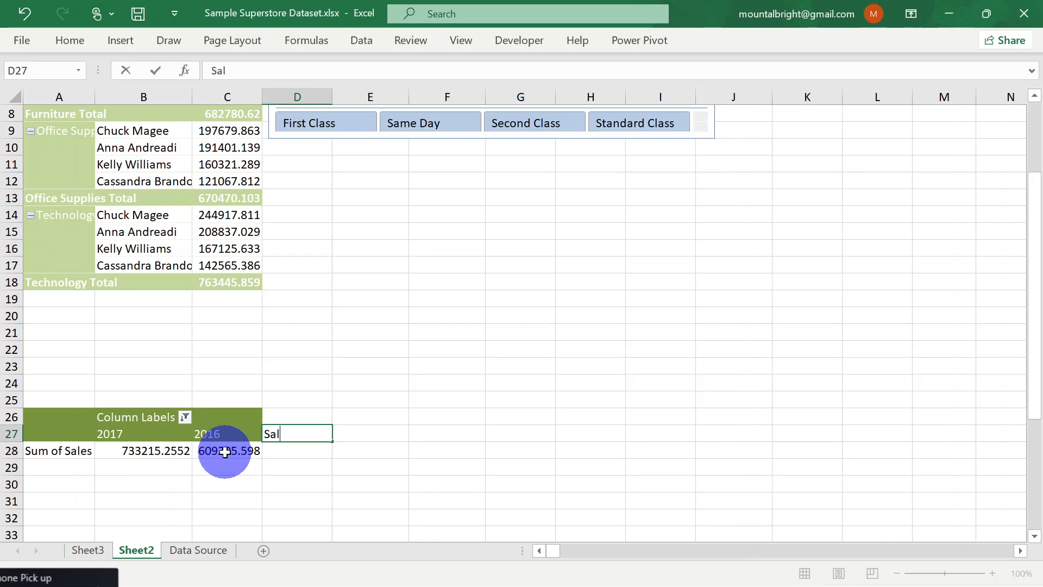
{"action": "type", "text": "es YoY"}
Write out the growth calculation "Sales this year - Sales last year)/Sales last year" as a note in F25, and clear it
{"action": "left_click", "coordinate": [435, 397]}
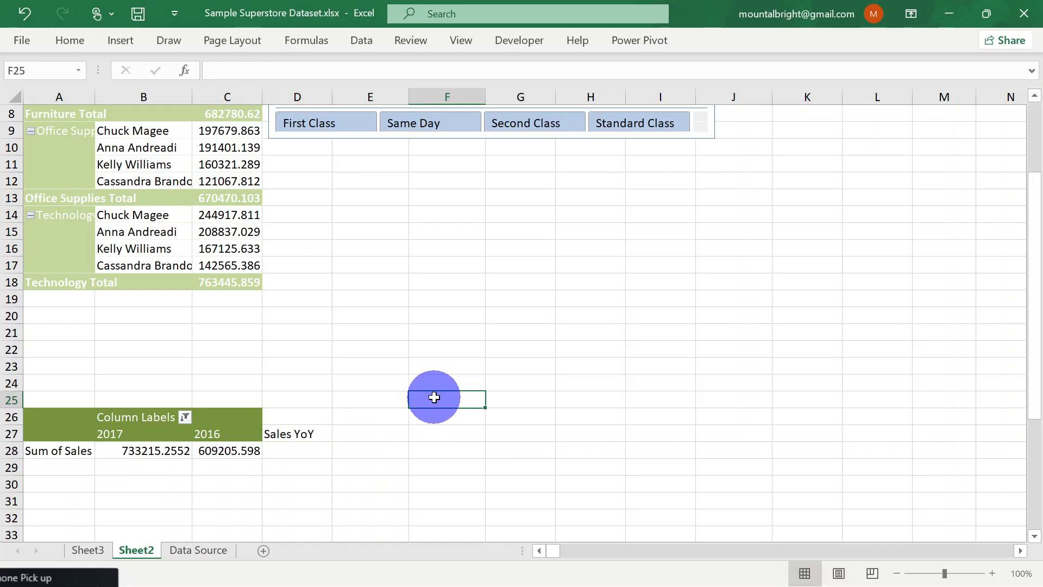
{"action": "type", "text": "Sales"}
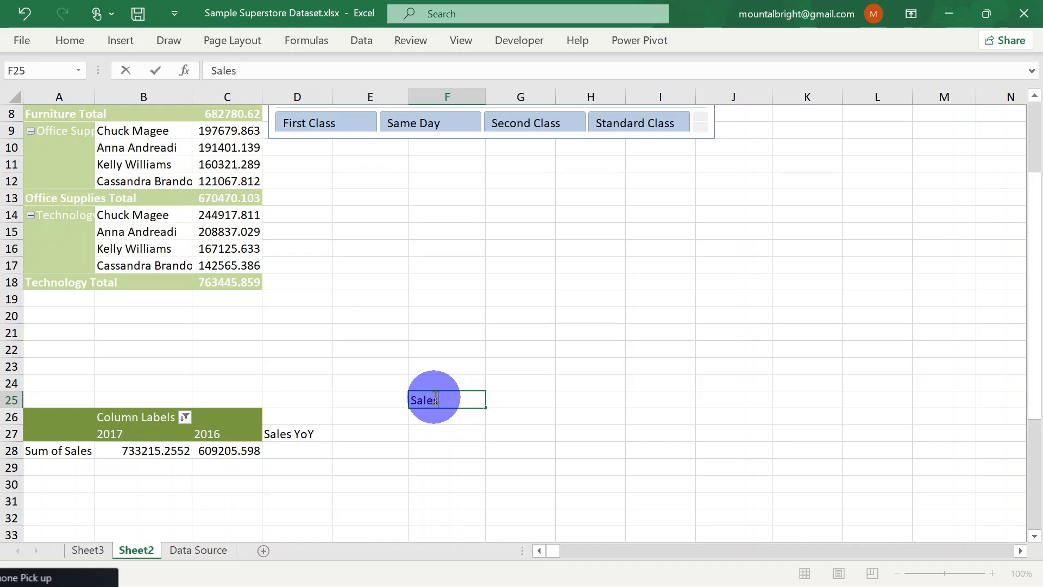
{"action": "type", "text": " this year - Sa"}
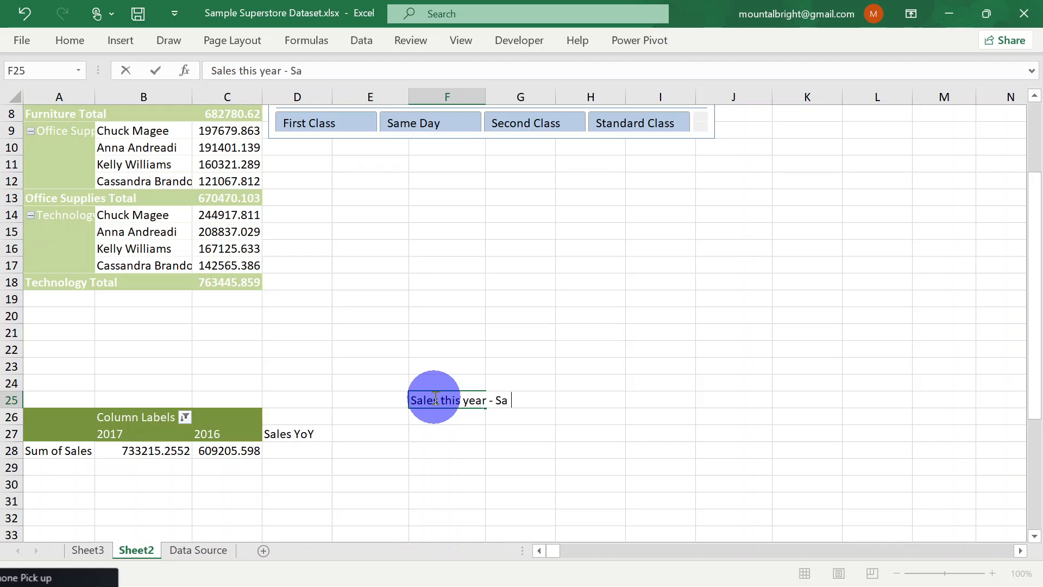
{"action": "type", "text": "les last year)/"}
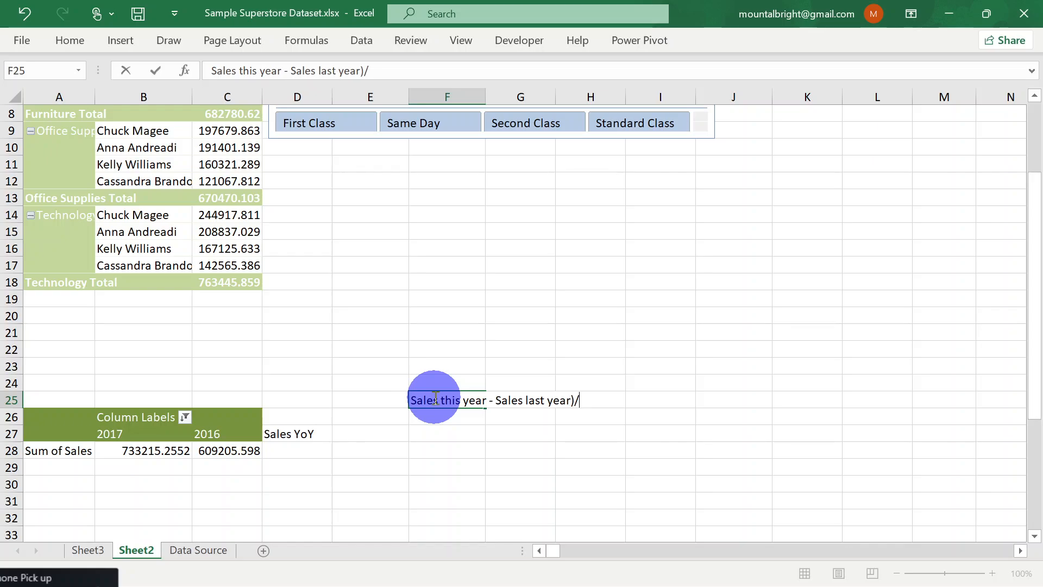
{"action": "type", "text": "Sales last year"}
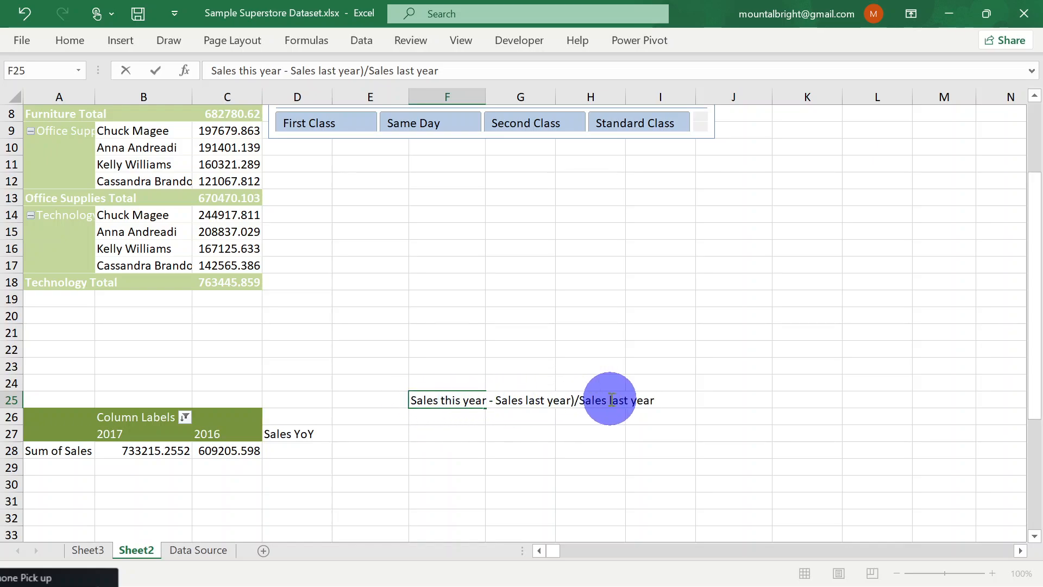
{"action": "triple_click", "coordinate": [653, 401]}
{"action": "key", "text": "BackSpace"}
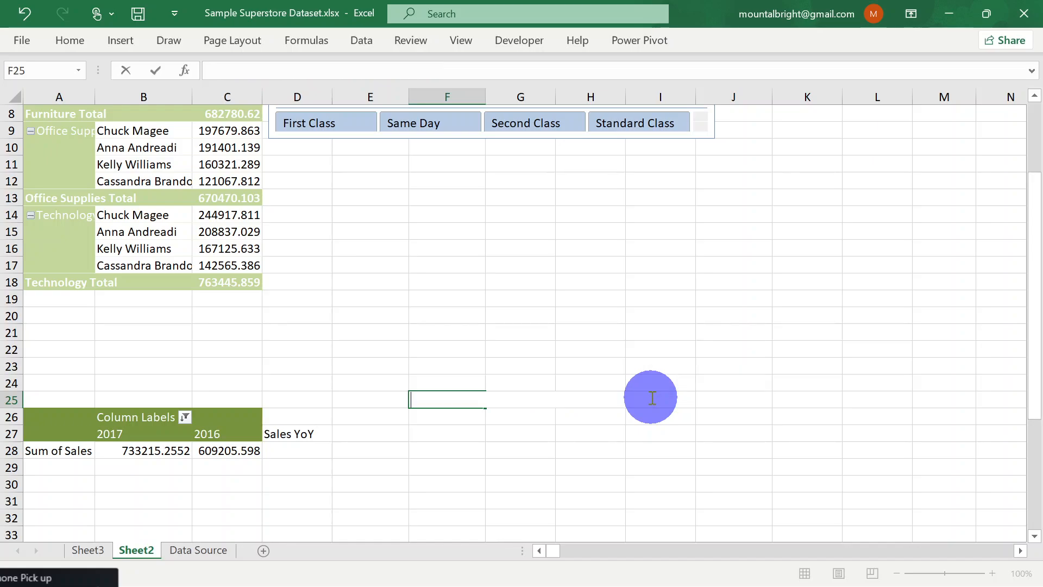
{"action": "left_click", "coordinate": [293, 434]}
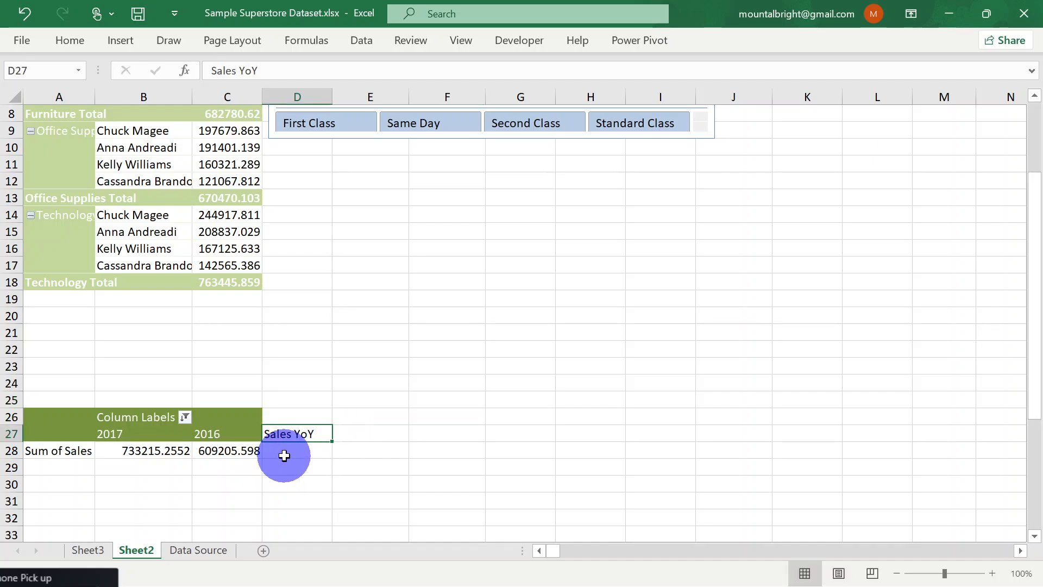
Try a plain cell reference to the PivotTable's 2016 sales by entering =C28 in F28
{"action": "left_click", "coordinate": [289, 451]}
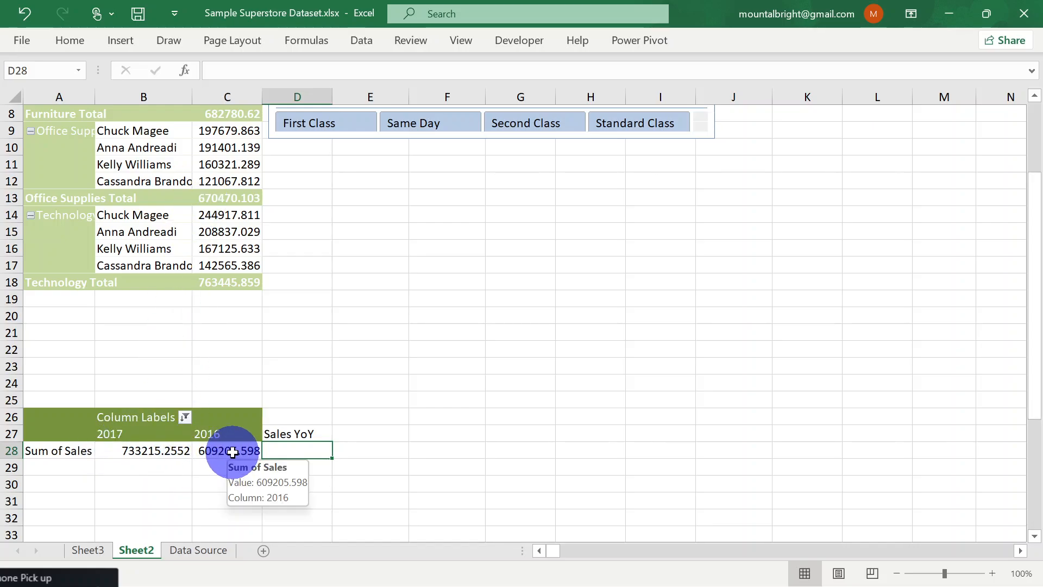
{"action": "left_click", "coordinate": [232, 452]}
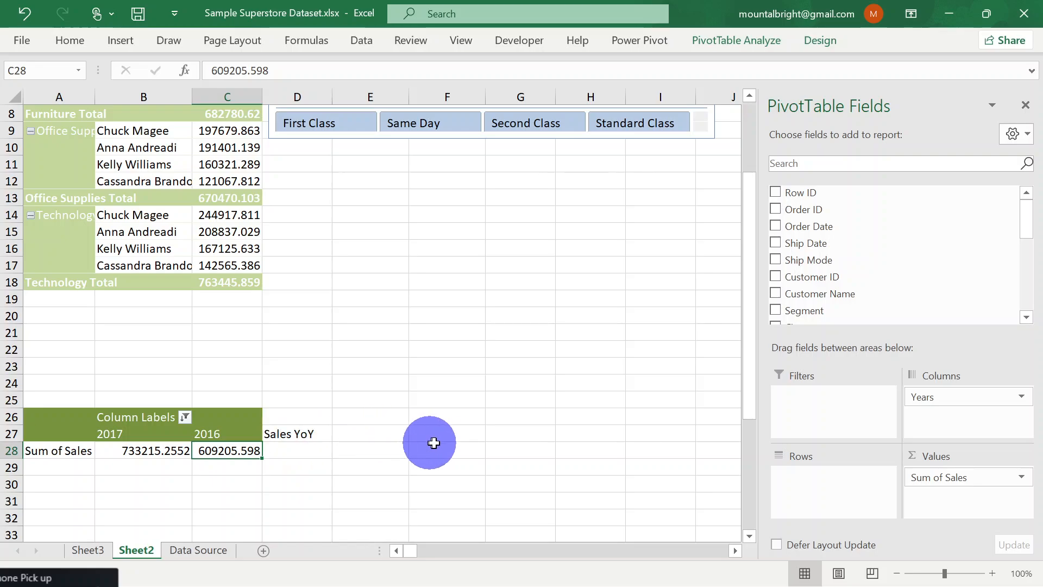
{"action": "left_click", "coordinate": [450, 434]}
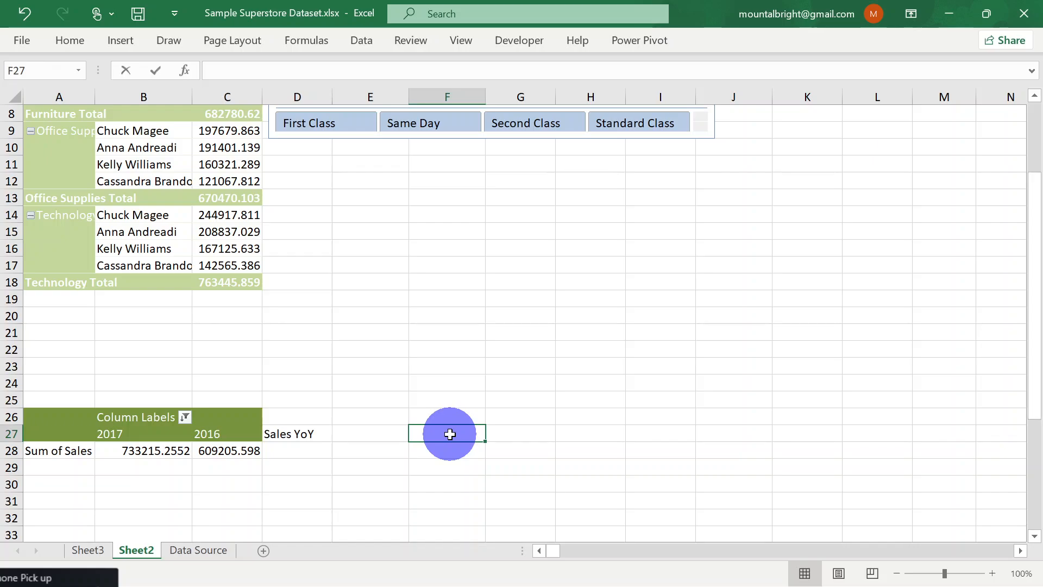
{"action": "type", "text": "="}
{"action": "key", "text": "BackSpace"}
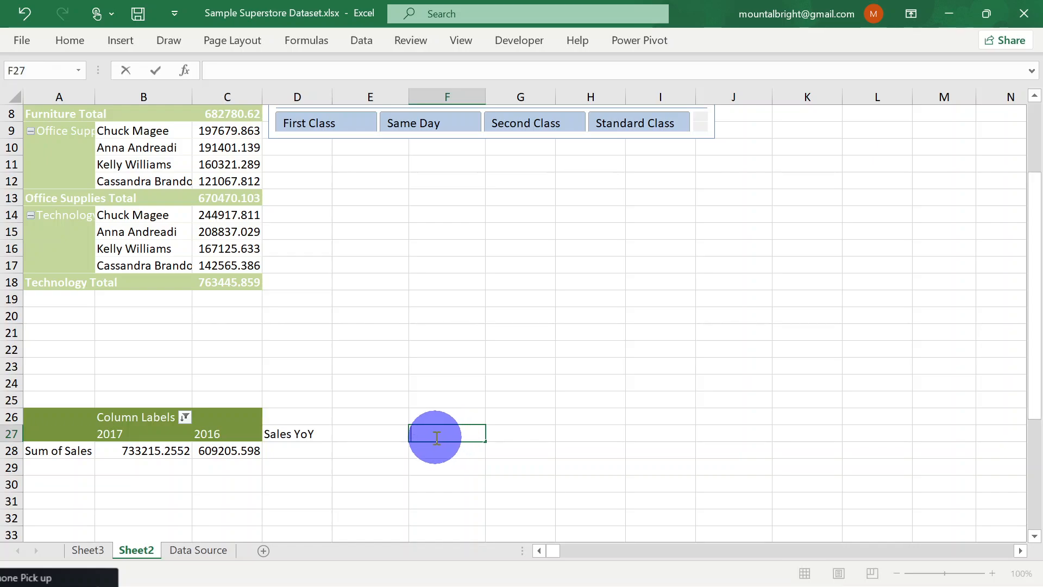
{"action": "double_click", "coordinate": [432, 454]}
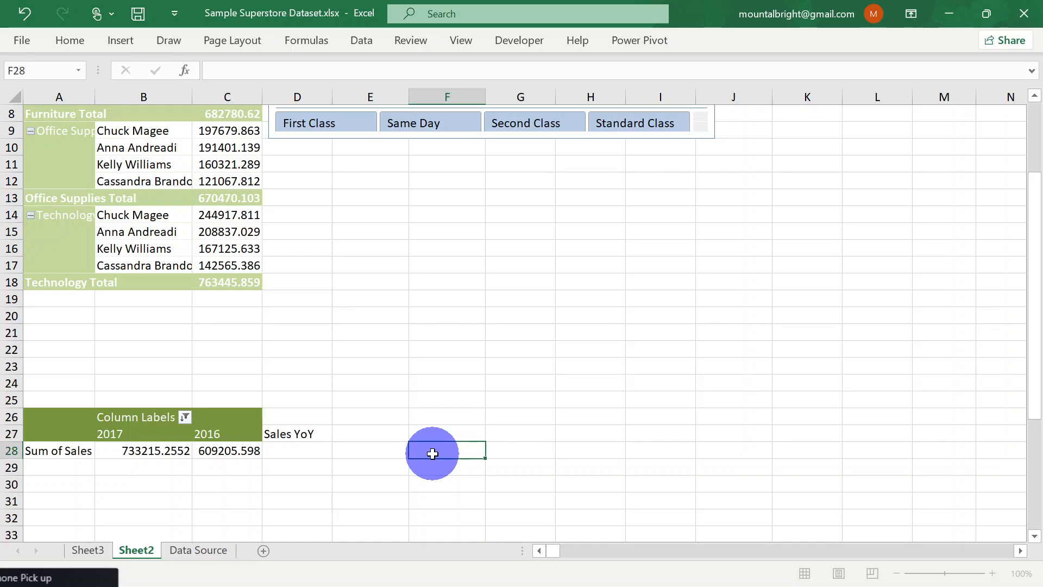
{"action": "type", "text": "=C"}
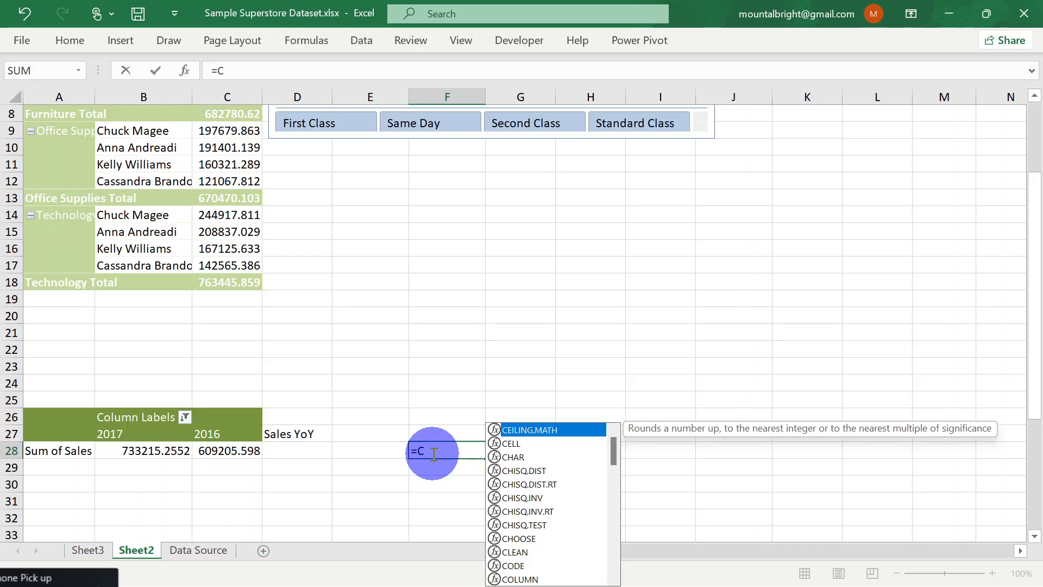
{"action": "type", "text": "28"}
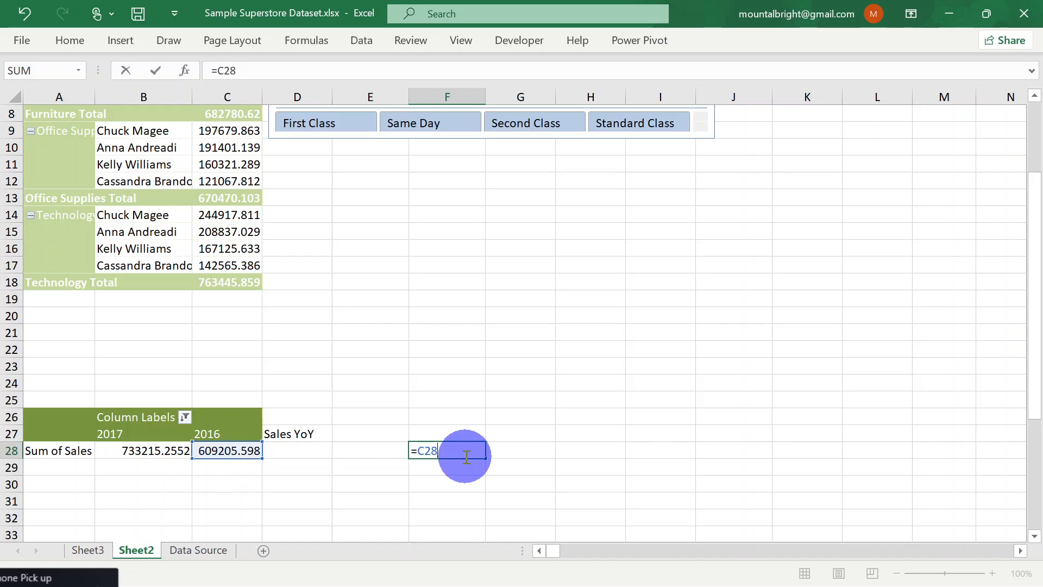
{"action": "key", "text": "Return"}
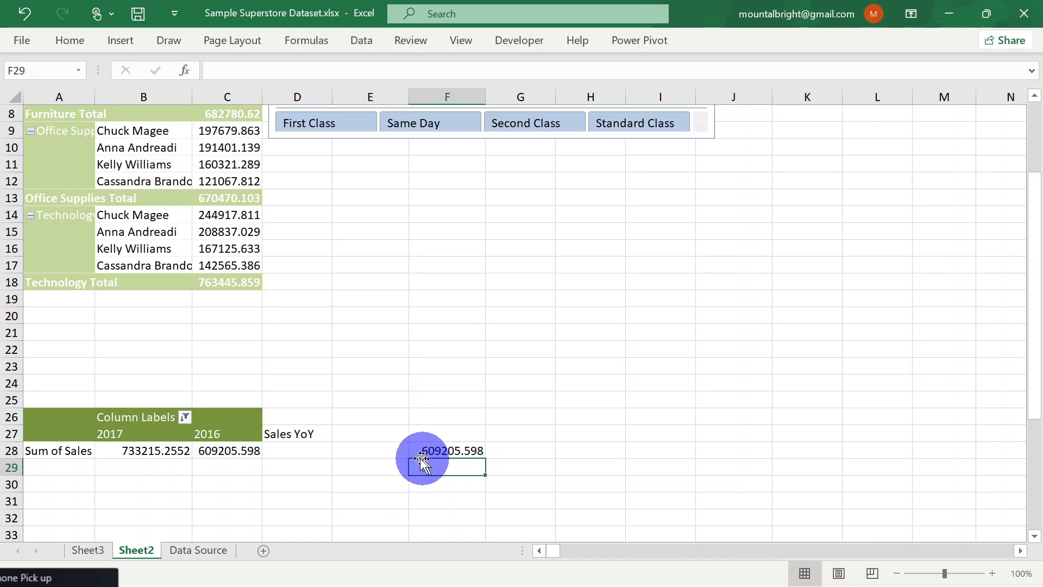
Compare the reference in F28 with its source cell C28, and clear F28
{"action": "left_click", "coordinate": [444, 451]}
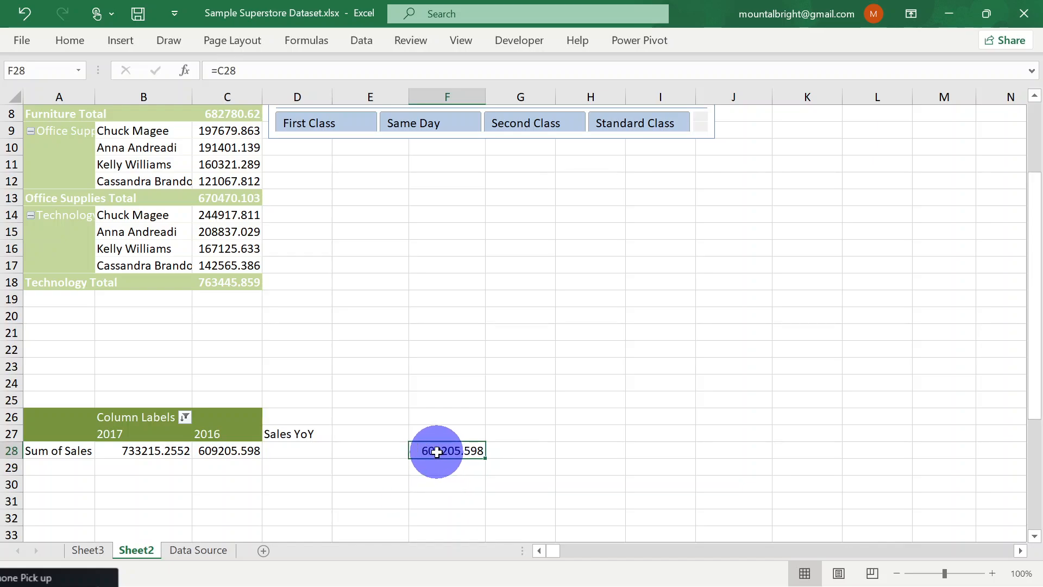
{"action": "left_click", "coordinate": [229, 452]}
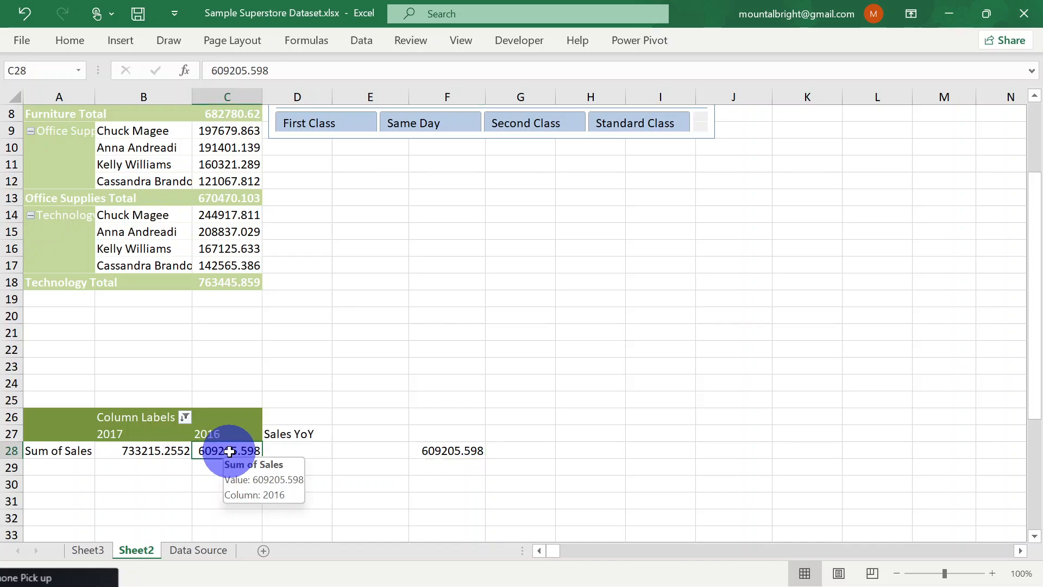
{"action": "left_click", "coordinate": [444, 452]}
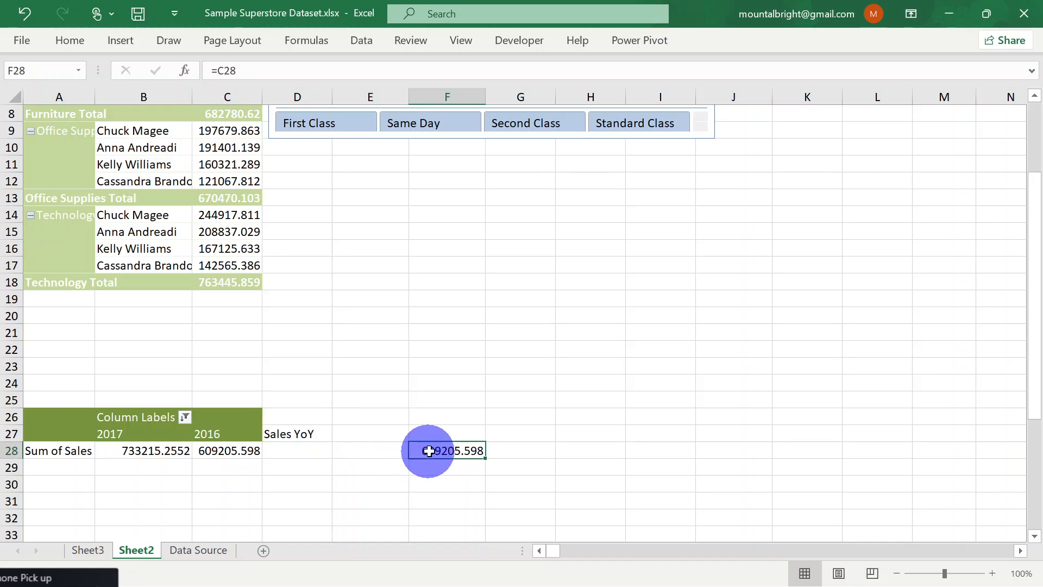
{"action": "key", "text": "Delete"}
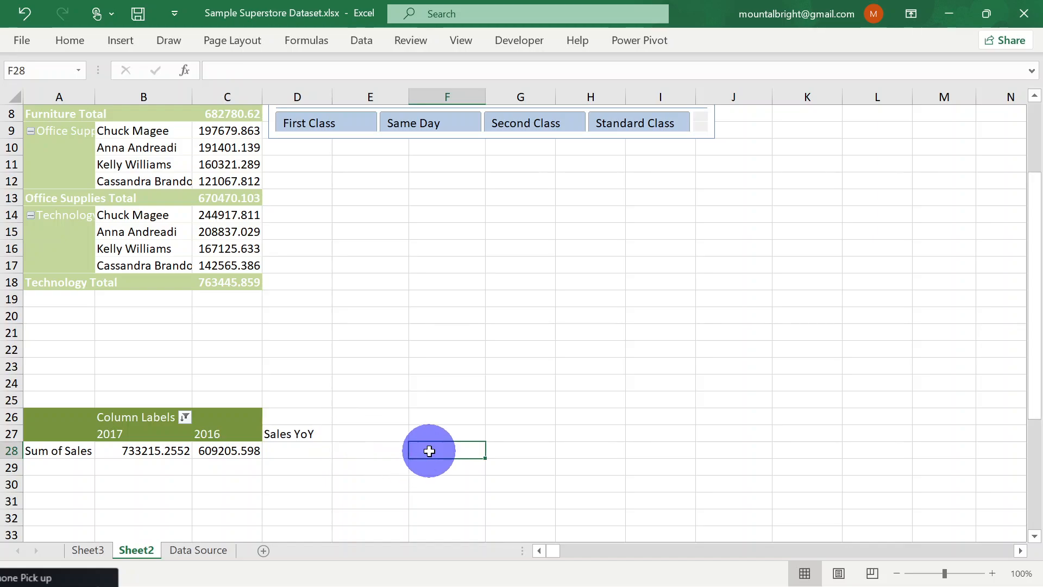
Calculate the 2017 versus 2016 sales growth in D28 with the formula =(B28 - C28)/C28
{"action": "left_click", "coordinate": [292, 450]}
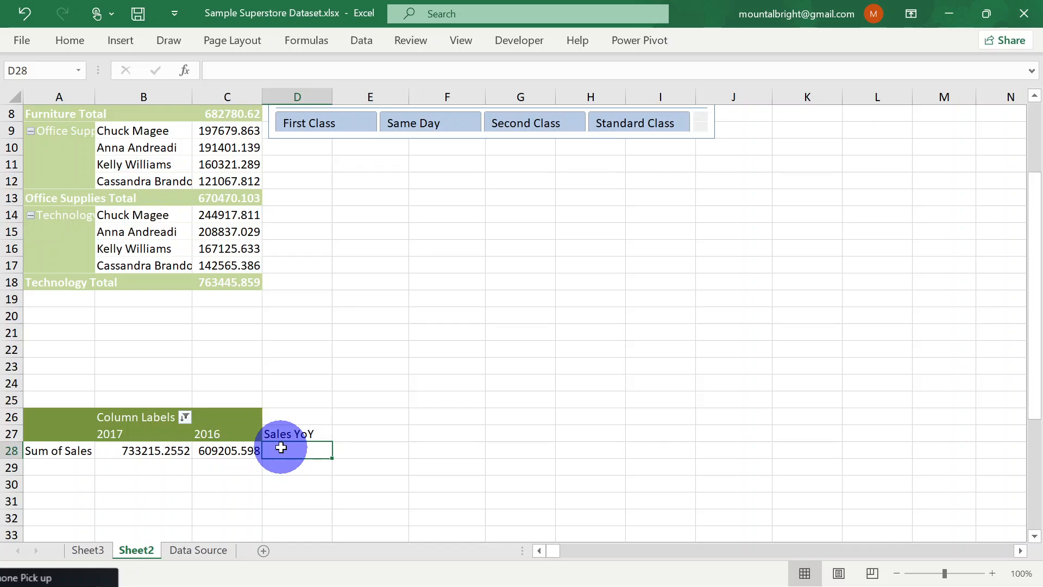
{"action": "type", "text": "=("}
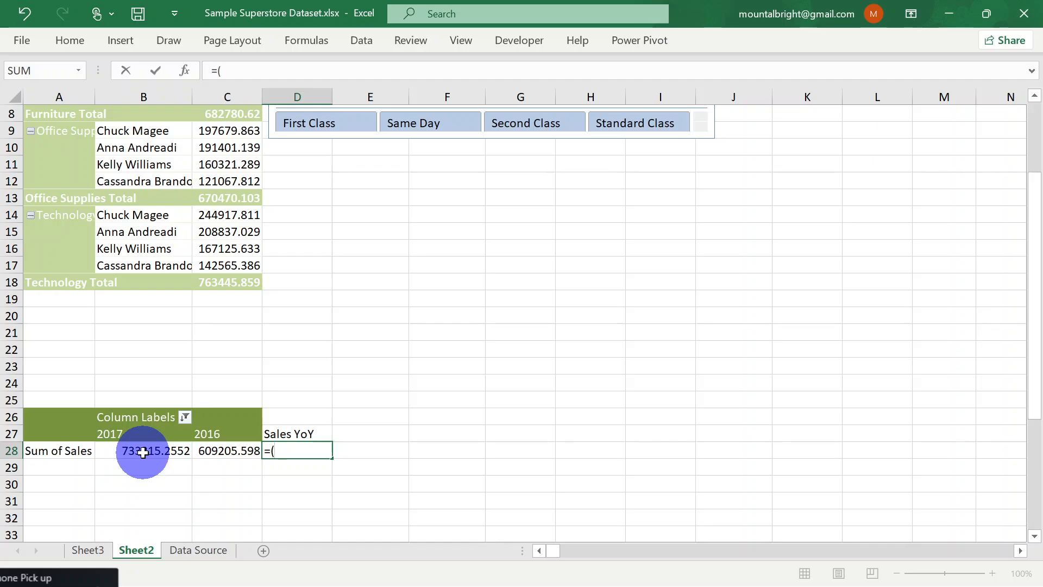
{"action": "type", "text": "B"}
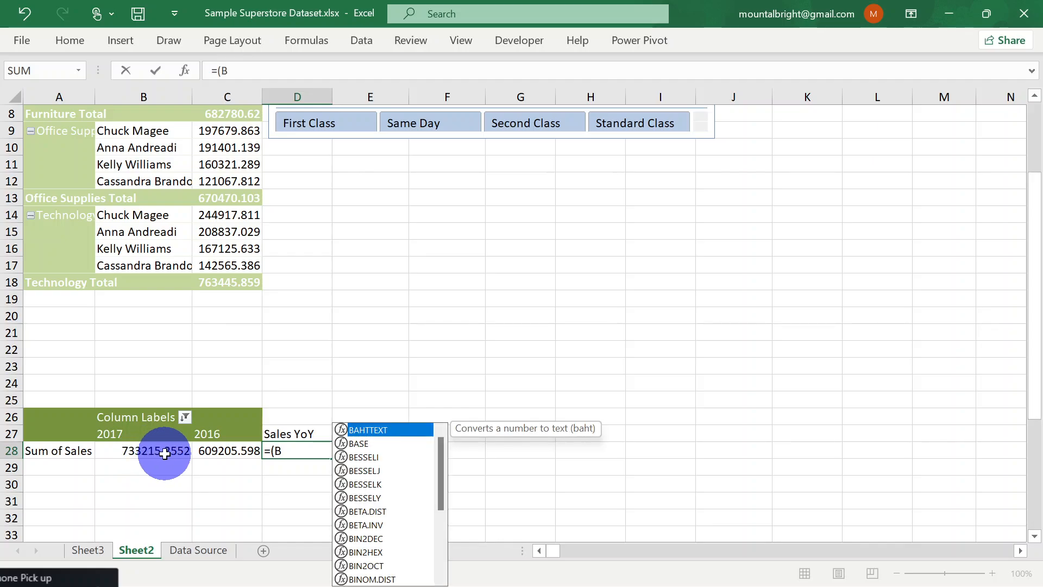
{"action": "type", "text": "28"}
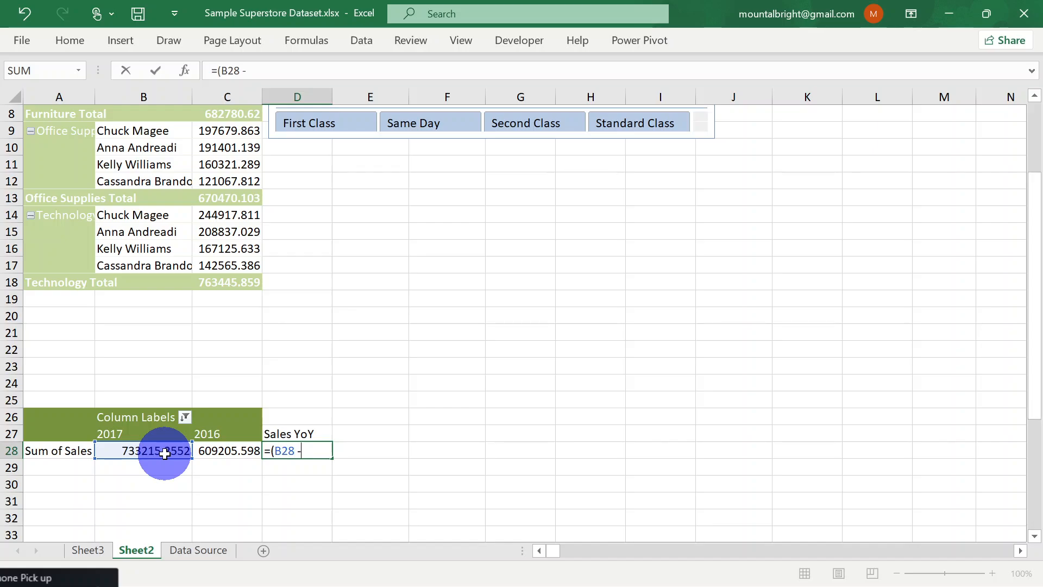
{"action": "type", "text": " - "}
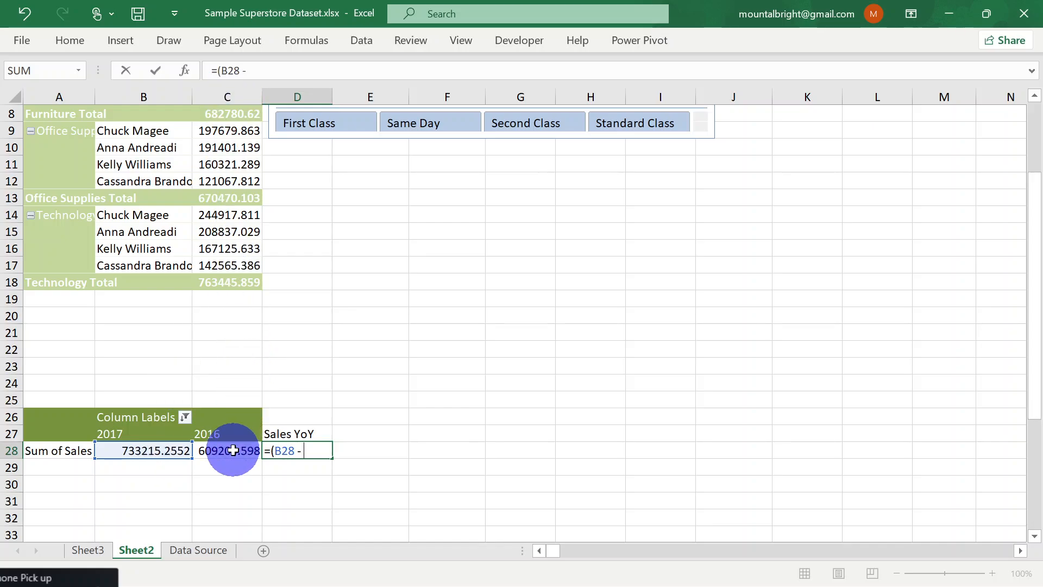
{"action": "type", "text": "C"}
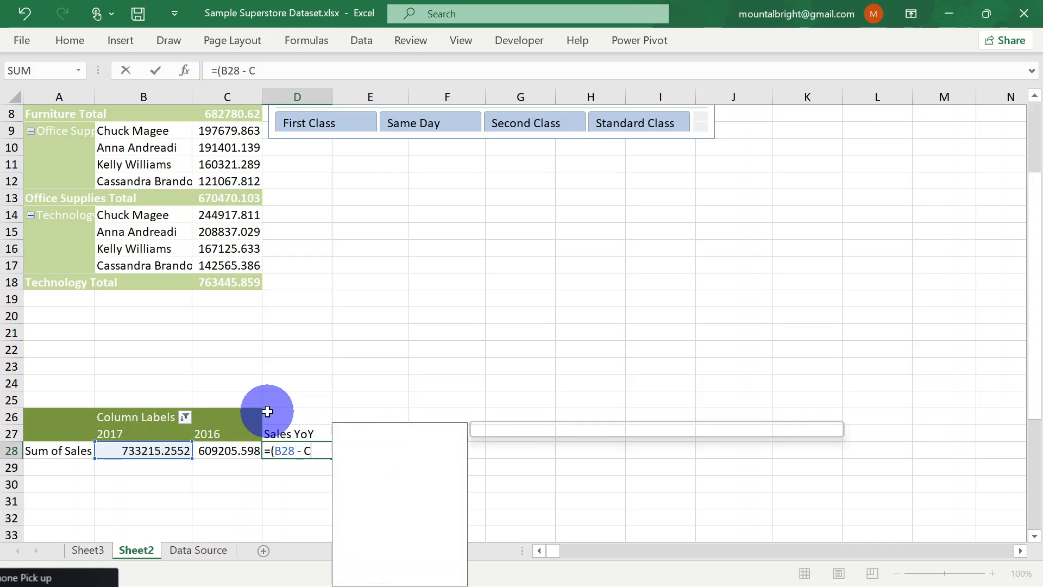
{"action": "type", "text": "28"}
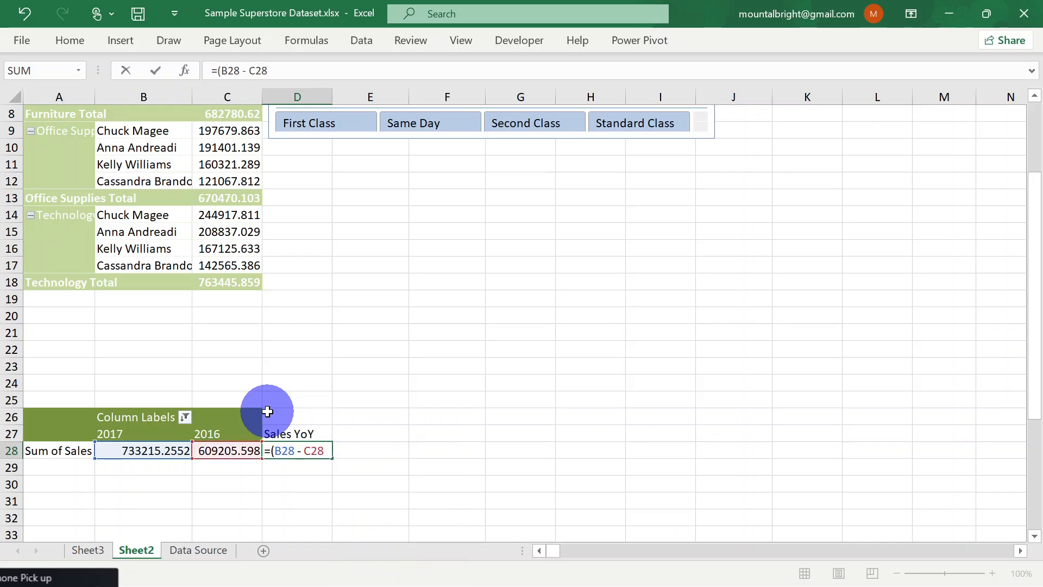
{"action": "type", "text": ")/C"}
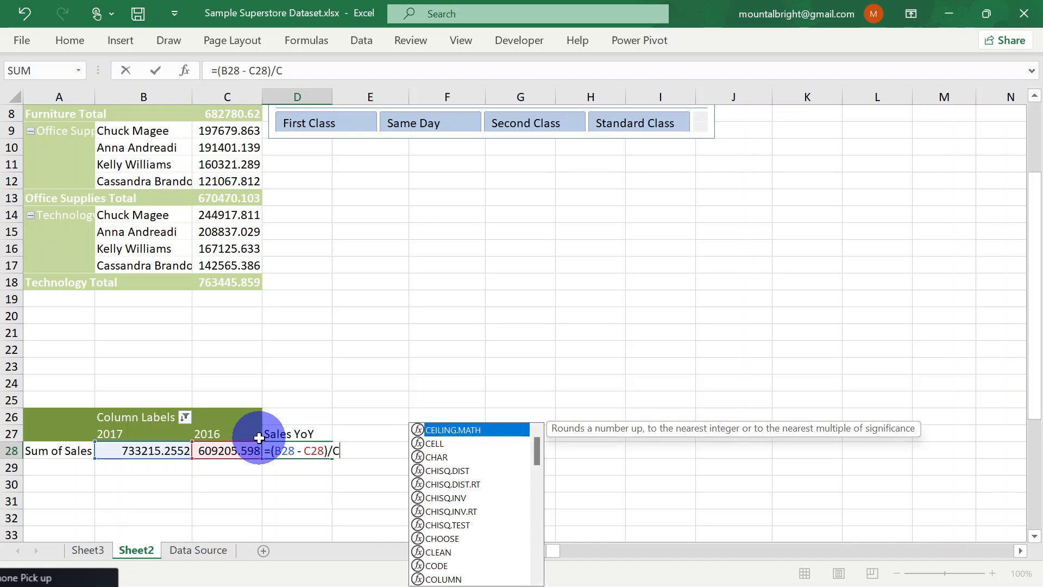
{"action": "type", "text": "28"}
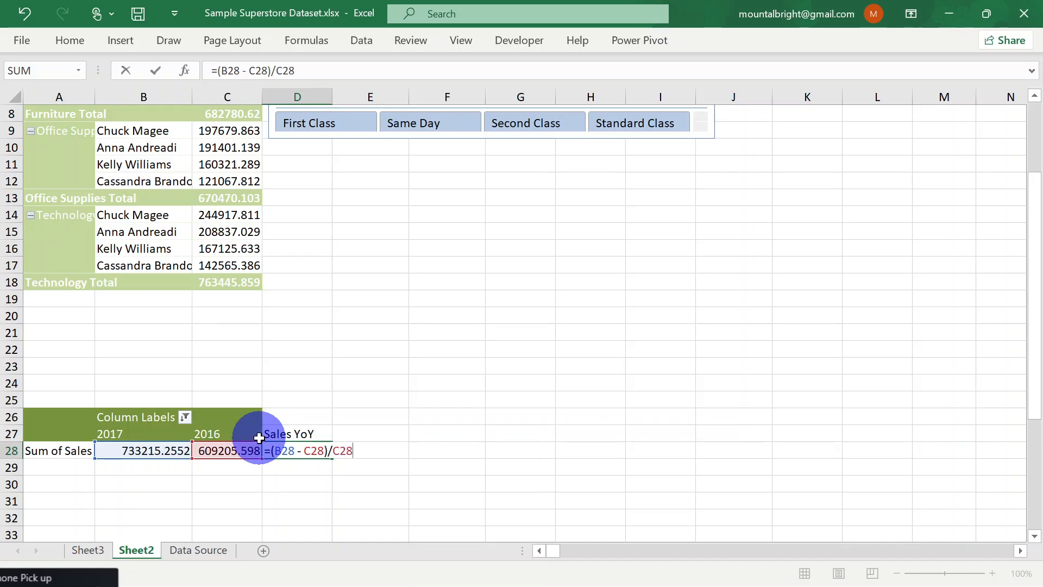
{"action": "key", "text": "Return"}
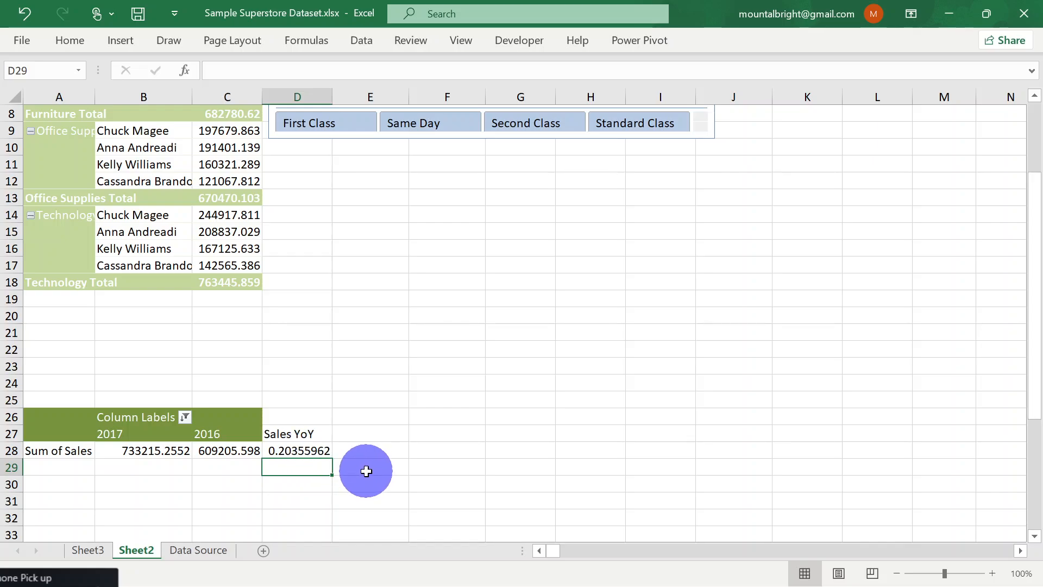
{"action": "left_click", "coordinate": [301, 452]}
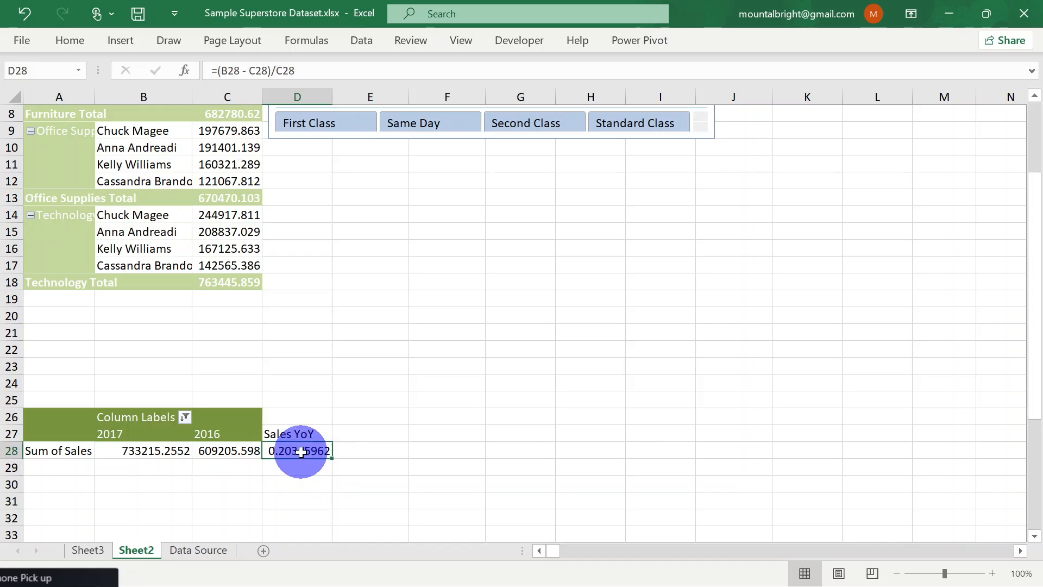
{"action": "mouse_move", "coordinate": [161, 453]}
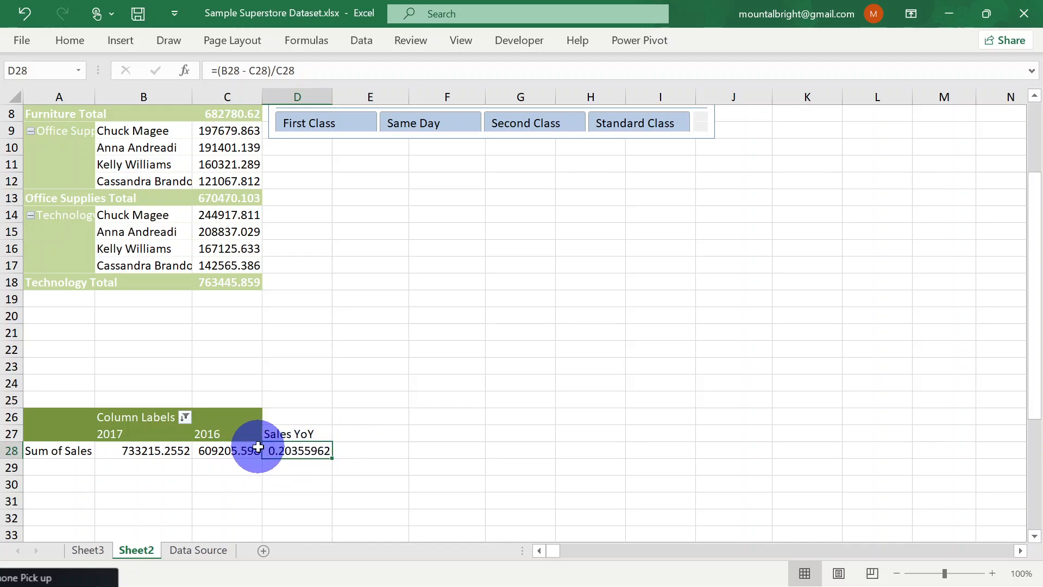
{"action": "mouse_move", "coordinate": [259, 447]}
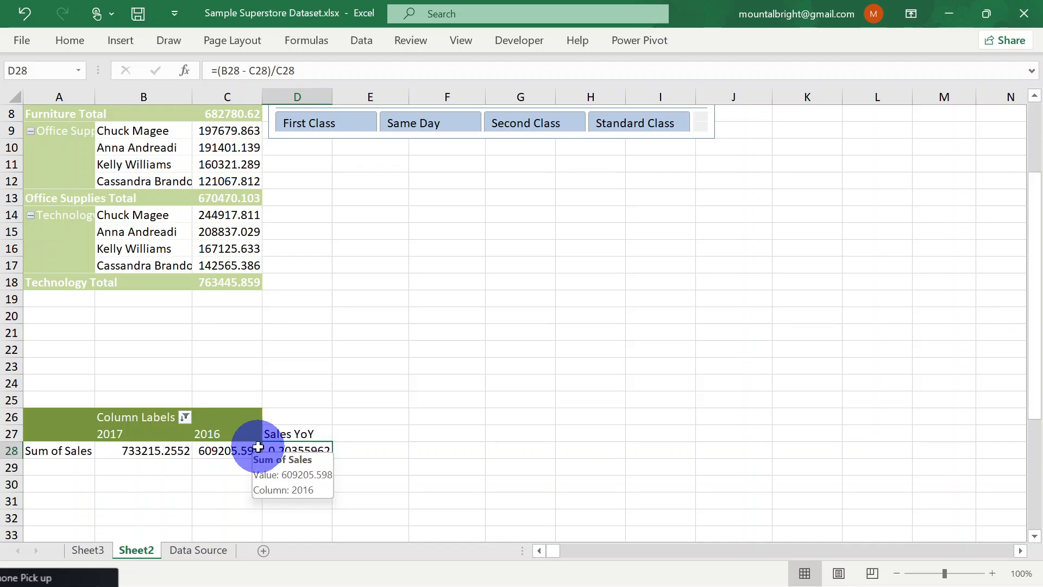
Try adding Profit to the values of the yearly sales PivotTable, replacing the neighbouring cells' data, and undo the addition
{"action": "left_click", "coordinate": [49, 433]}
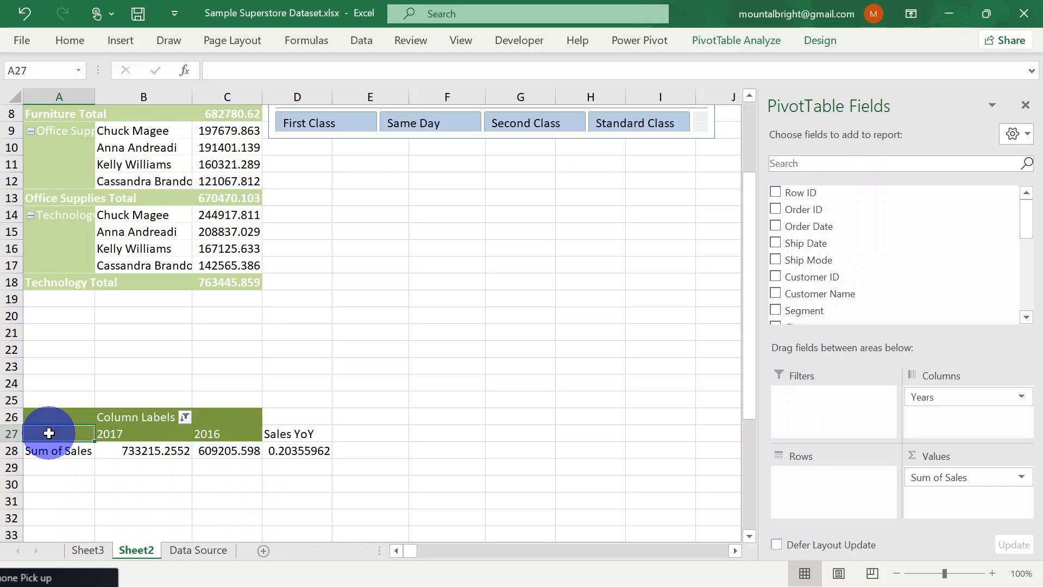
{"action": "scroll", "coordinate": [49, 433], "scroll_direction": "down", "scroll_amount": 2}
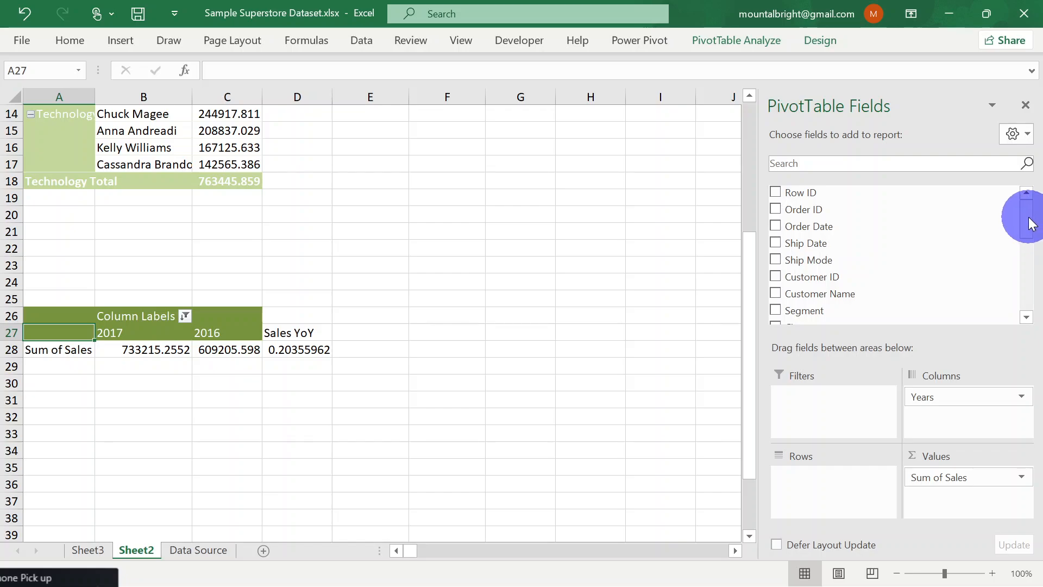
{"action": "left_click_drag", "start_coordinate": [1031, 223], "coordinate": [1017, 333]}
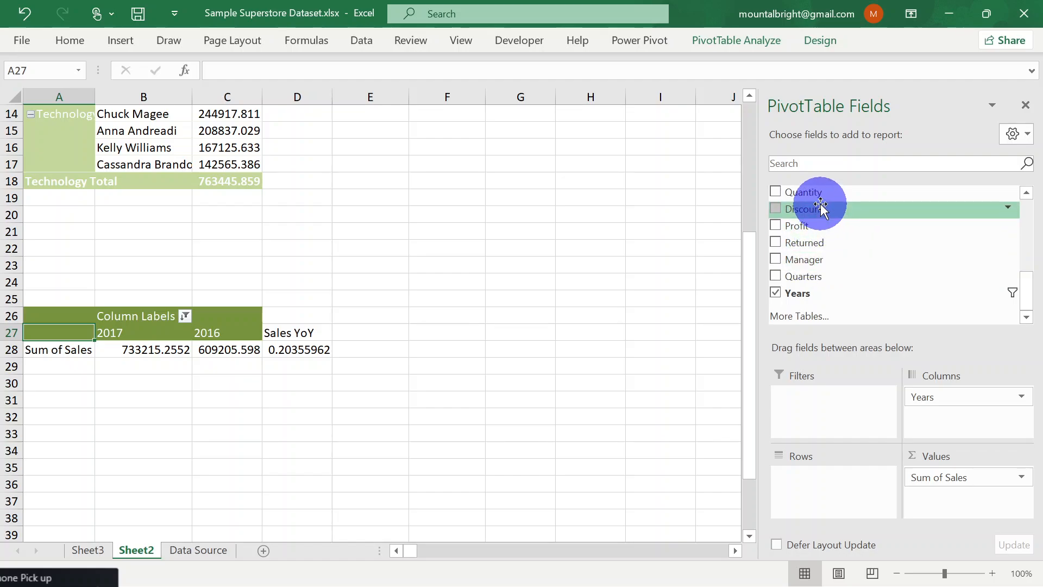
{"action": "left_click_drag", "start_coordinate": [815, 225], "coordinate": [950, 500]}
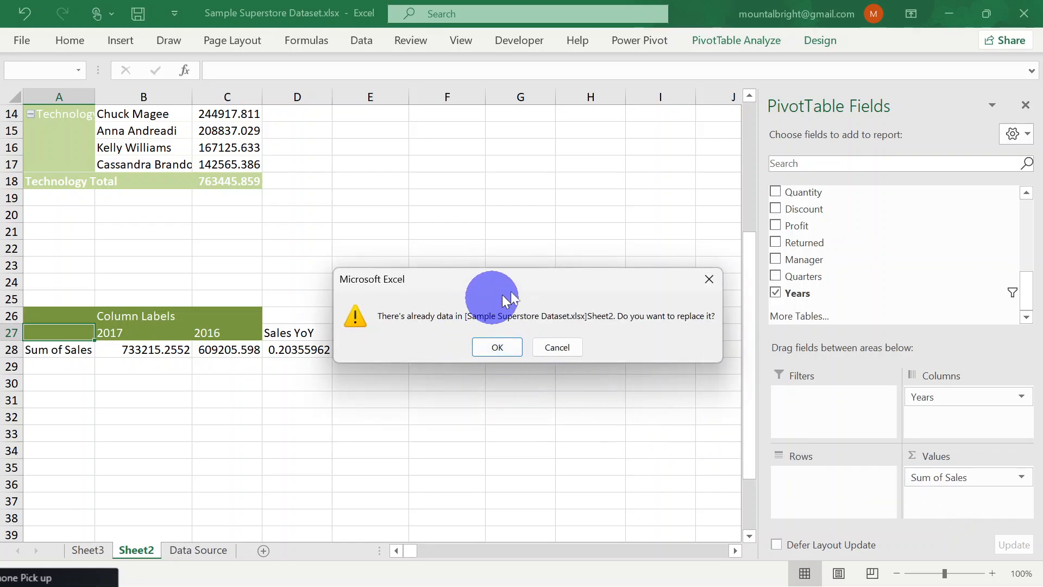
{"action": "left_click", "coordinate": [709, 278]}
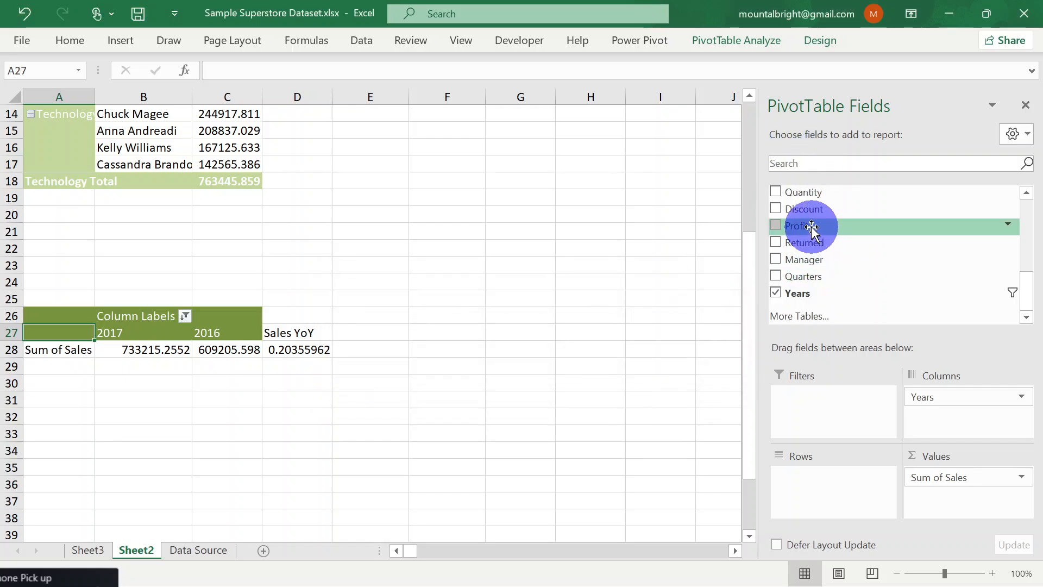
{"action": "left_click_drag", "start_coordinate": [812, 228], "coordinate": [943, 492]}
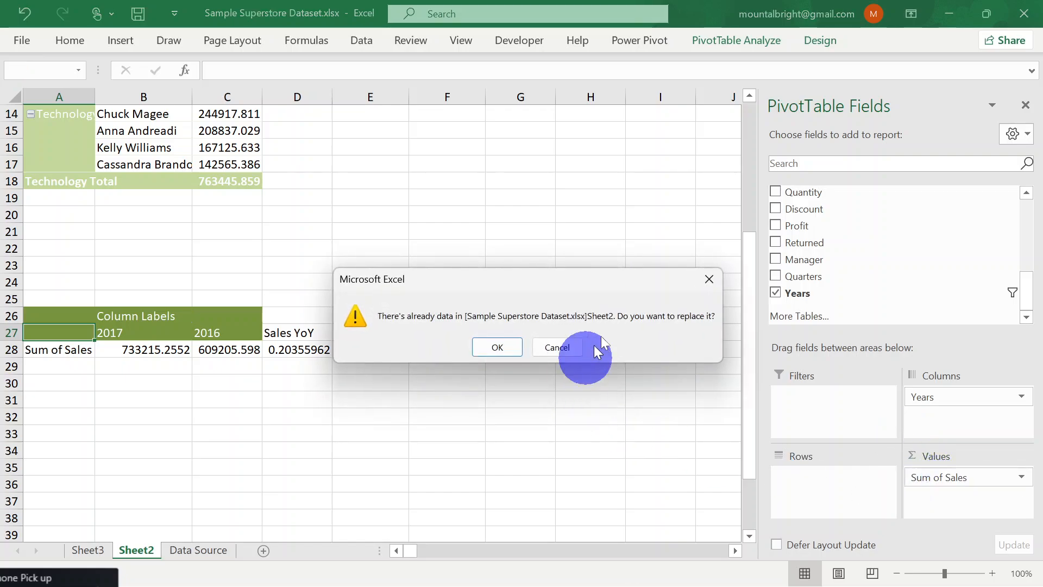
{"action": "left_click", "coordinate": [560, 348]}
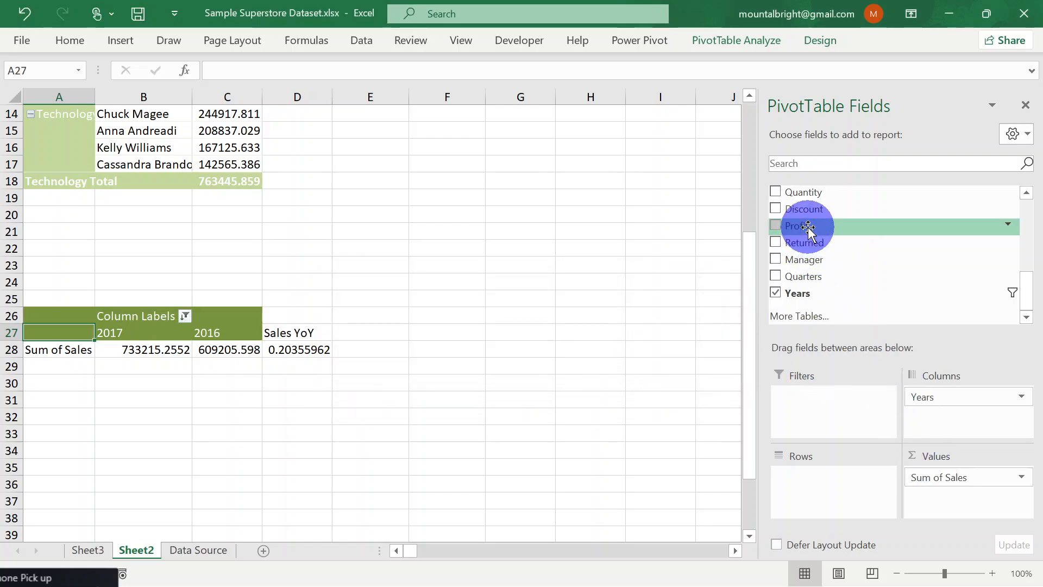
{"action": "left_click_drag", "start_coordinate": [808, 228], "coordinate": [980, 473]}
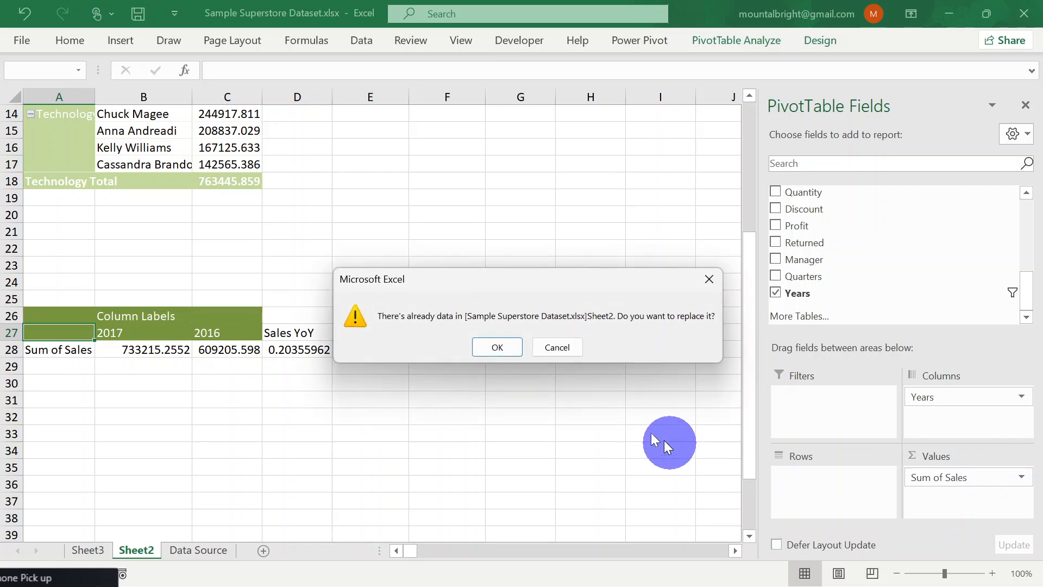
{"action": "left_click", "coordinate": [497, 347]}
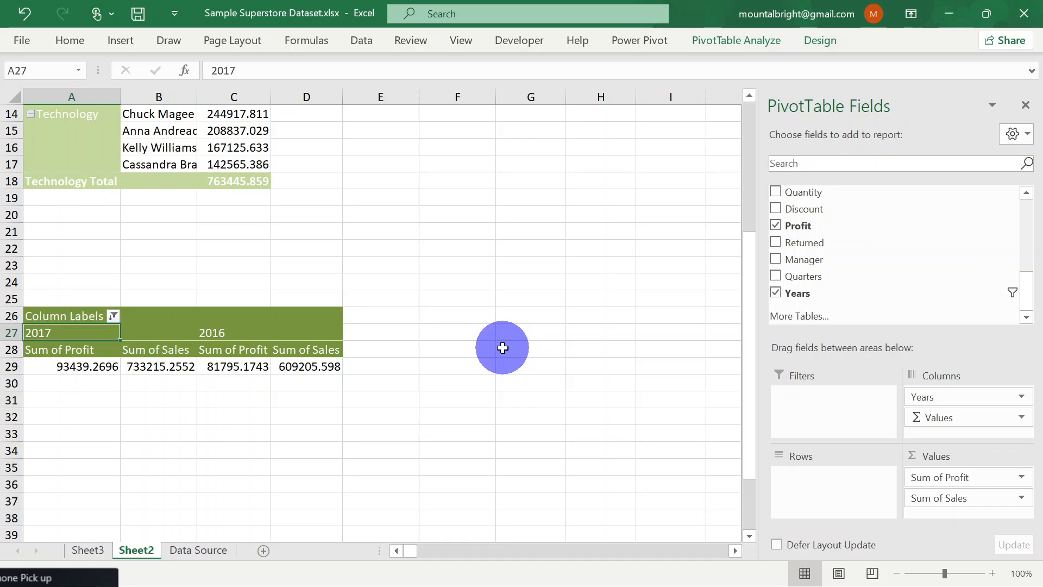
{"action": "key", "text": "ctrl+z"}
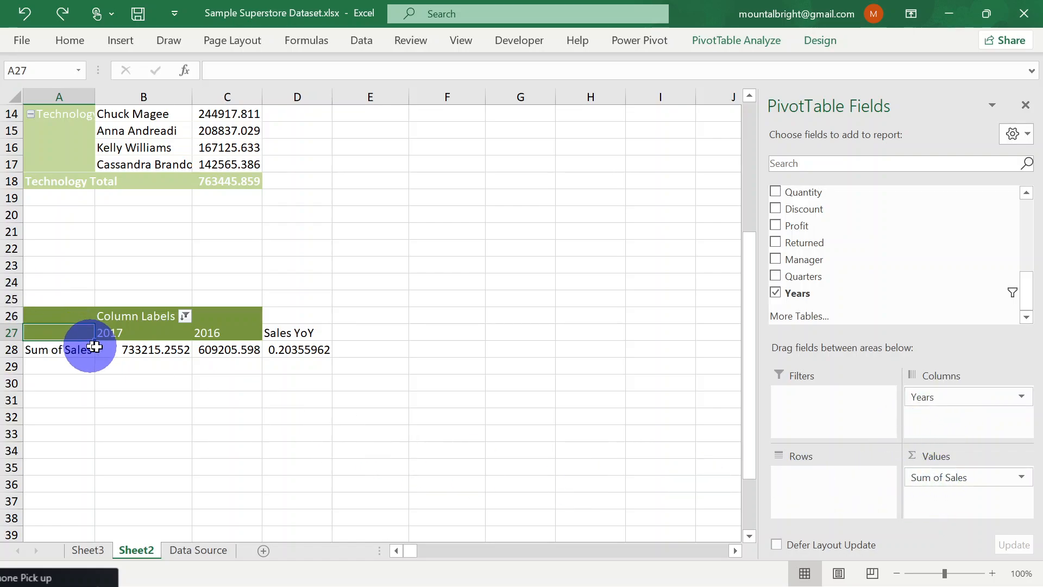
Copy the yearly sales PivotTable together with its Sales YoY cells (A26:D28) and paste the copy at A30
{"action": "left_click", "coordinate": [157, 332]}
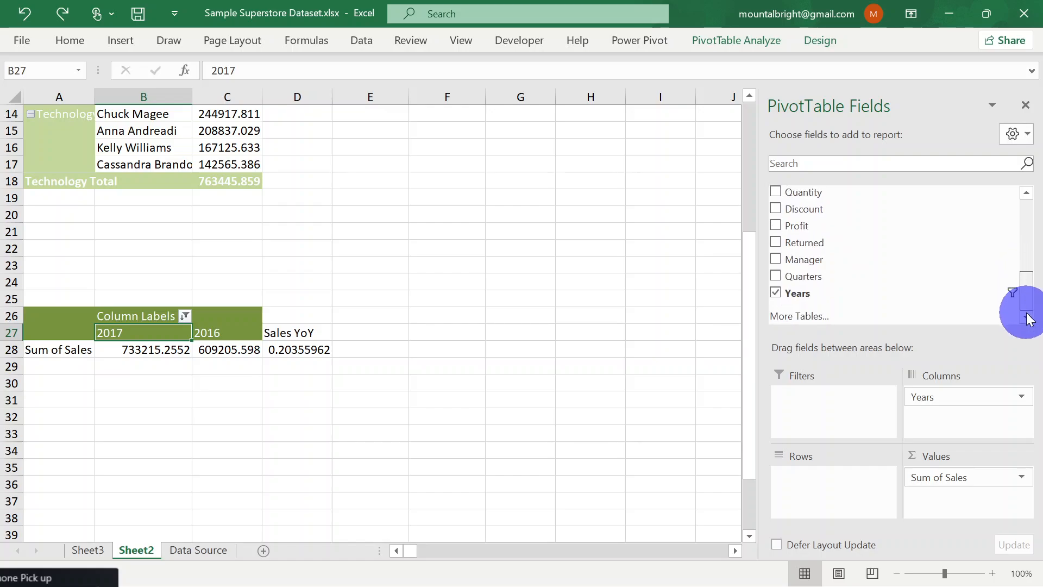
{"action": "left_click", "coordinate": [45, 387]}
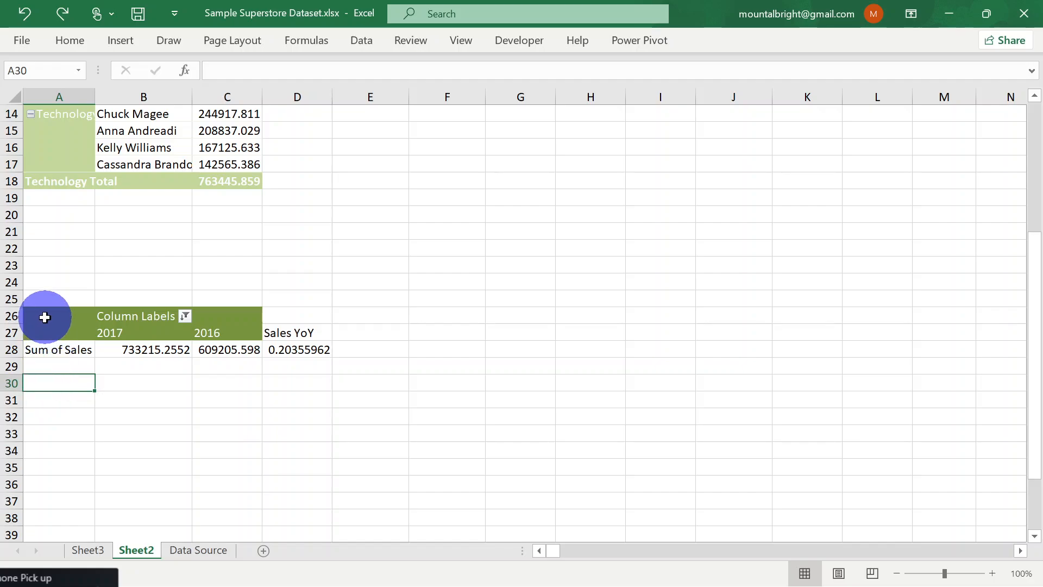
{"action": "left_click_drag", "start_coordinate": [44, 318], "coordinate": [297, 316]}
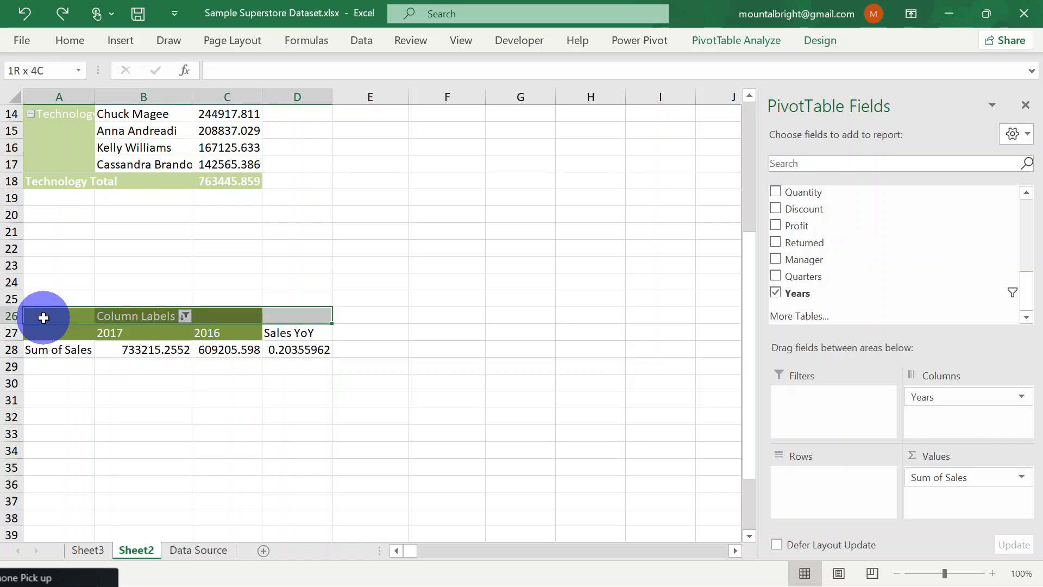
{"action": "key", "text": "shift+Left"}
{"action": "key", "text": "shift+Right"}
{"action": "key", "text": "shift+Down"}
{"action": "key", "text": "shift+Down"}
{"action": "key", "text": "ctrl+c"}
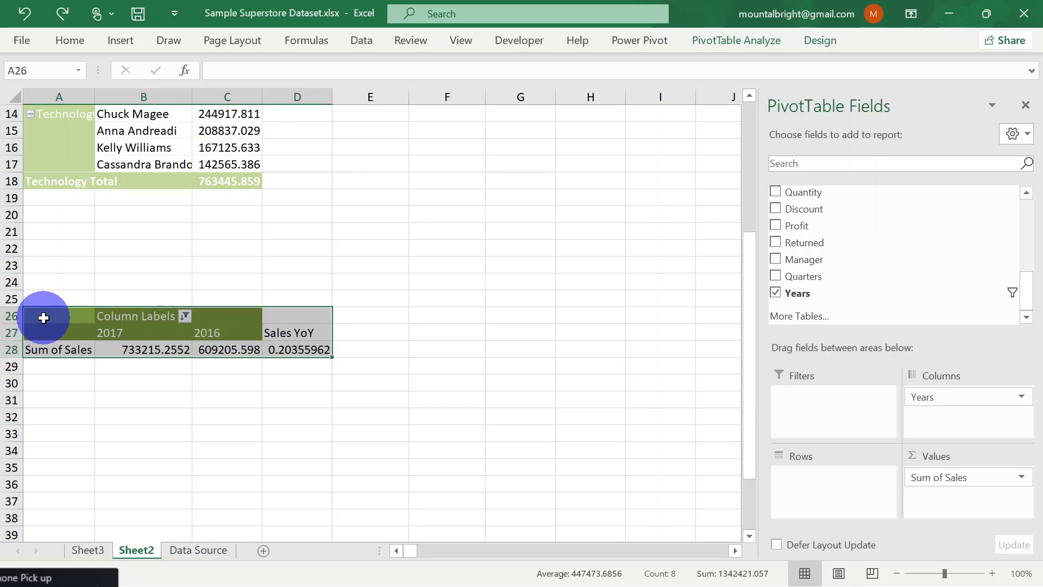
{"action": "left_click", "coordinate": [64, 384]}
{"action": "key", "text": "ctrl+v"}
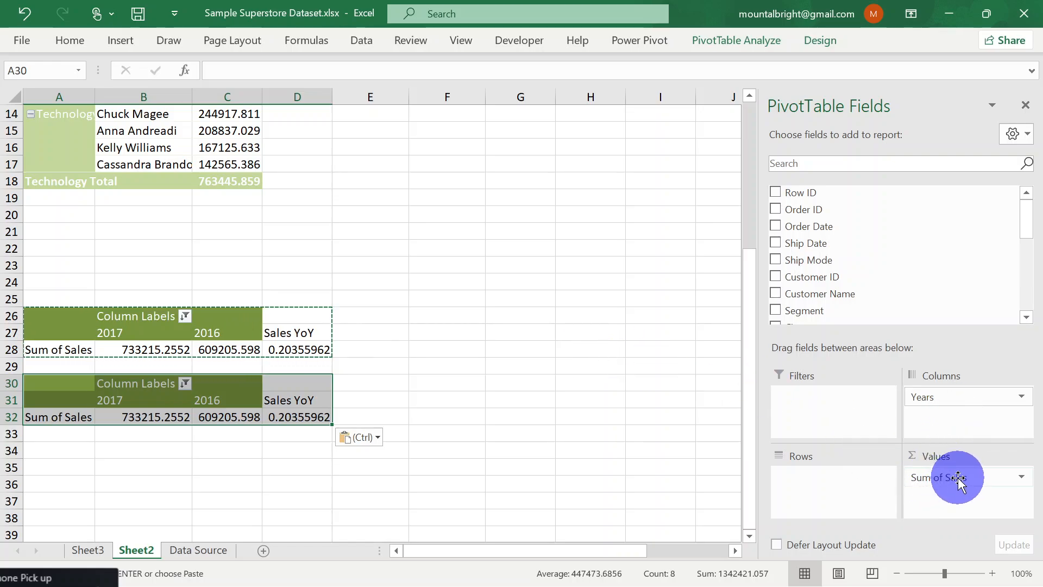
Remove Sum of Sales from the values of the copied PivotTable at A30
{"action": "left_click", "coordinate": [1021, 476]}
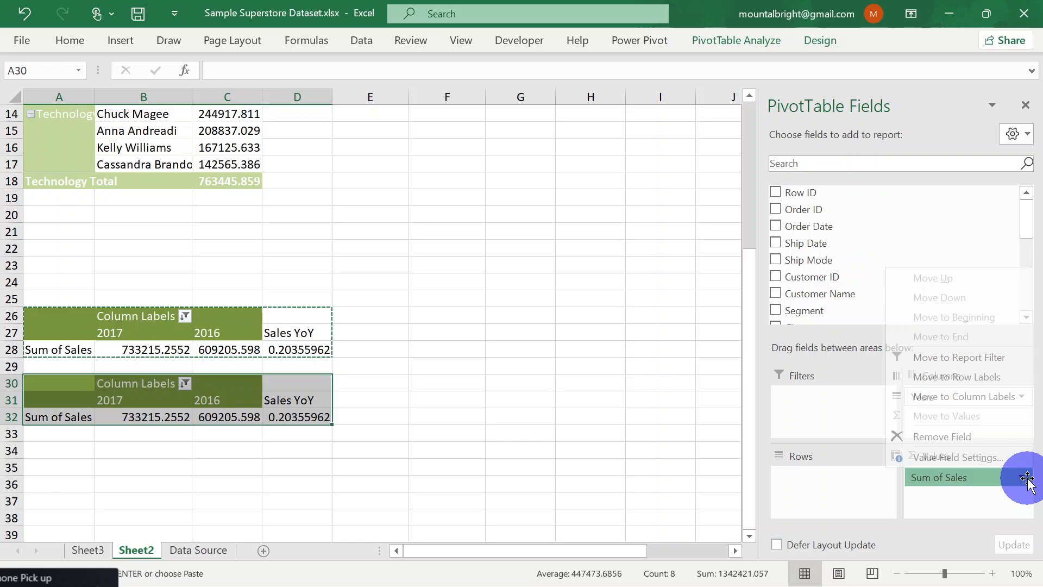
{"action": "left_click", "coordinate": [951, 436]}
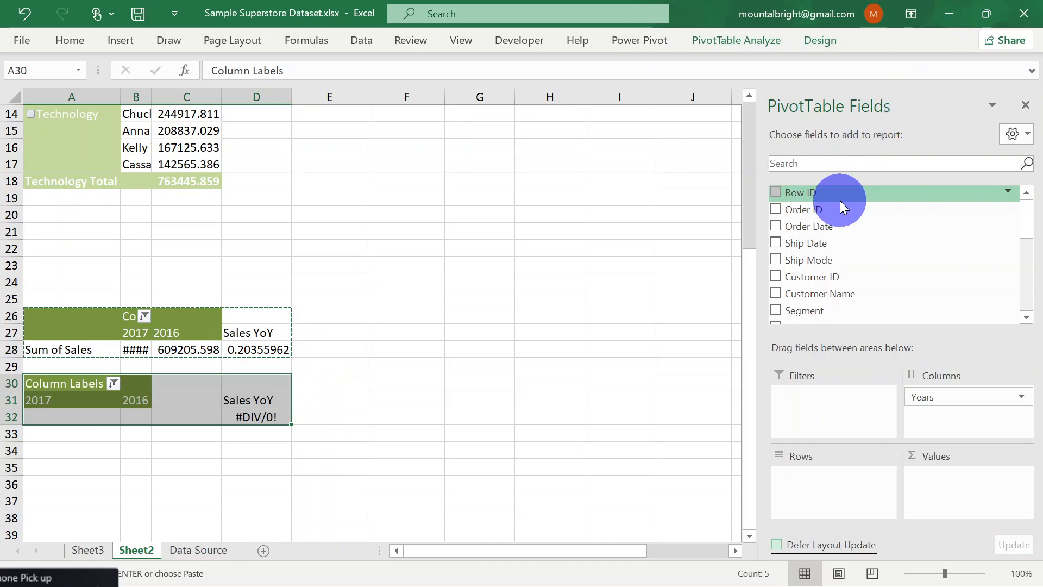
{"action": "key", "text": "alt+Tab"}
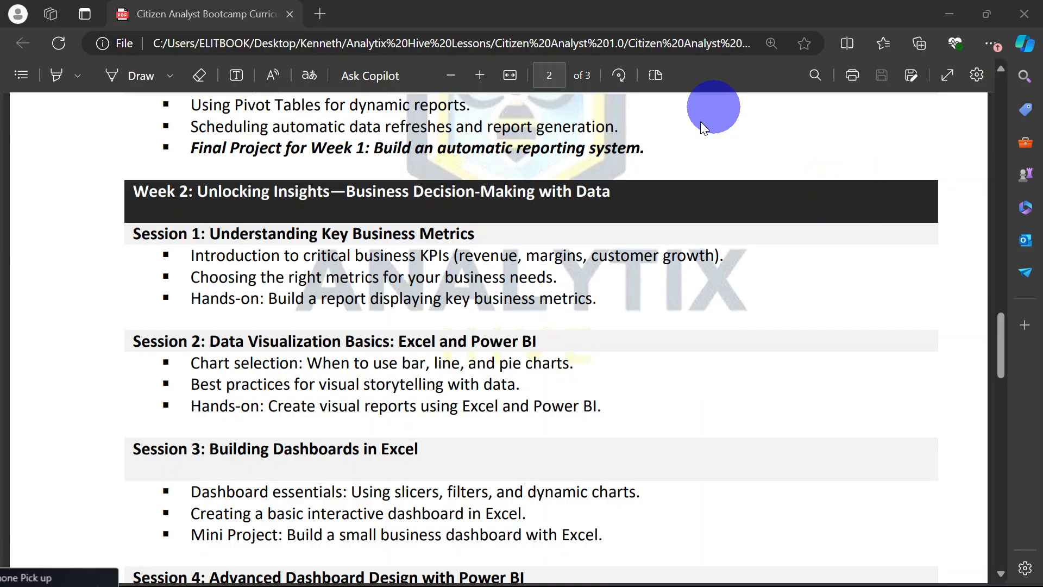
{"action": "key", "text": "super+d"}
{"action": "key", "text": "super+d"}
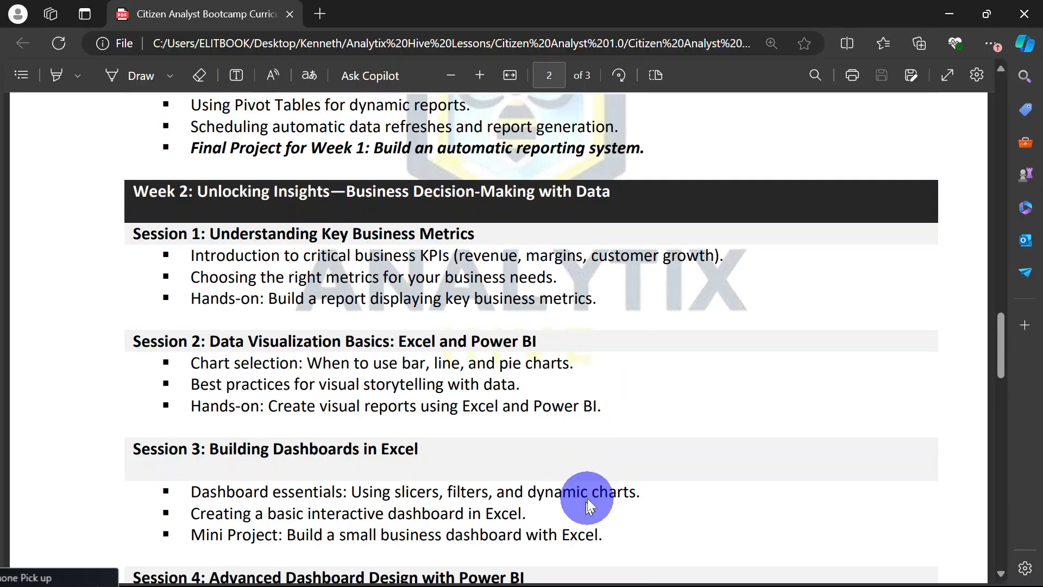
{"action": "key", "text": "alt+Tab"}
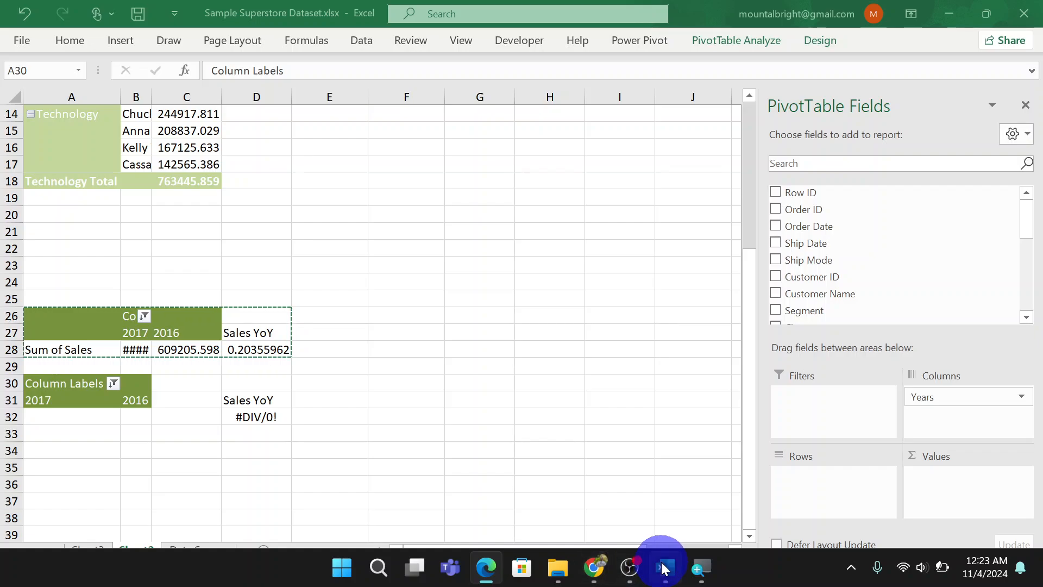
{"action": "mouse_move", "coordinate": [664, 568]}
{"action": "left_click", "coordinate": [663, 517]}
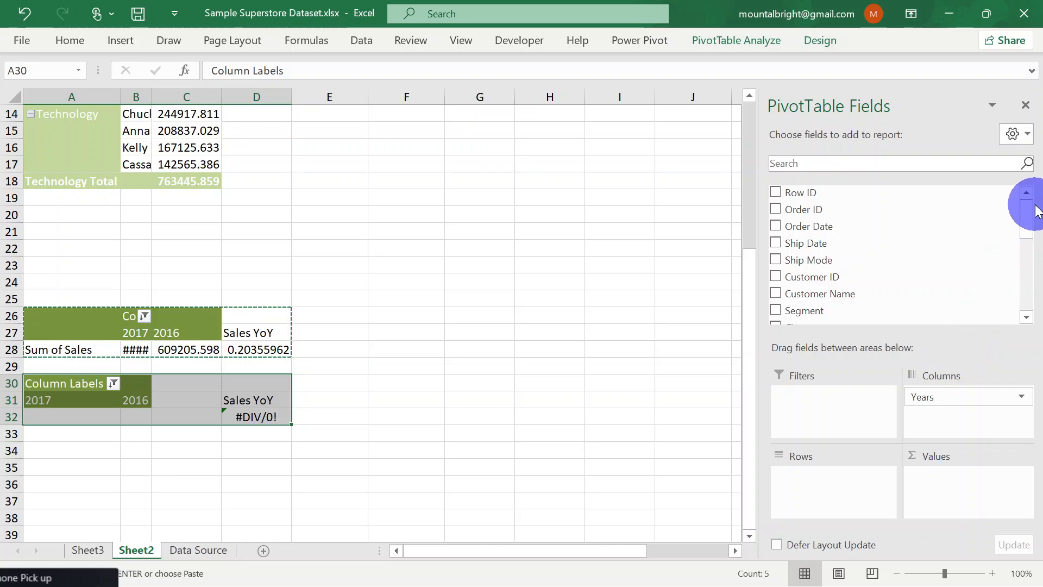
Add the Profit field to the values of the copied PivotTable at A30
{"action": "left_click_drag", "start_coordinate": [1027, 222], "coordinate": [1027, 315]}
{"action": "left_click_drag", "start_coordinate": [804, 229], "coordinate": [940, 481]}
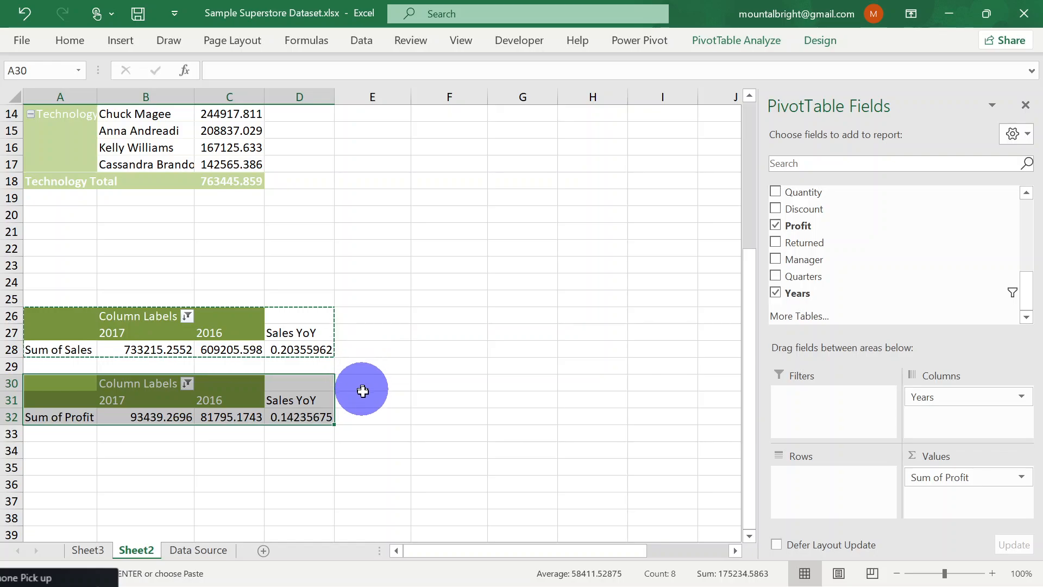
Change the copied heading in D31 to "Profit YoY"
{"action": "left_click", "coordinate": [373, 405]}
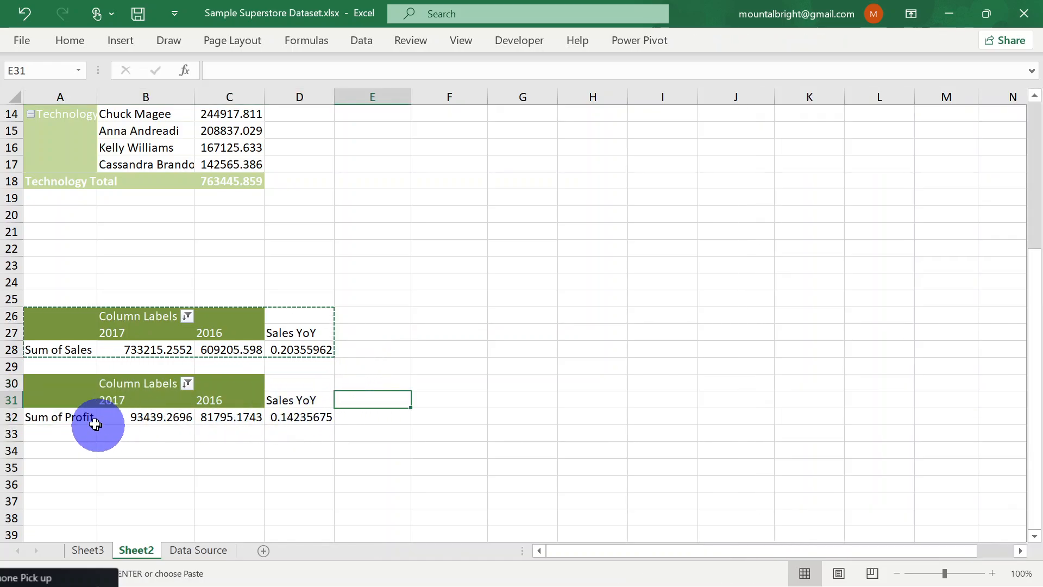
{"action": "double_click", "coordinate": [288, 402]}
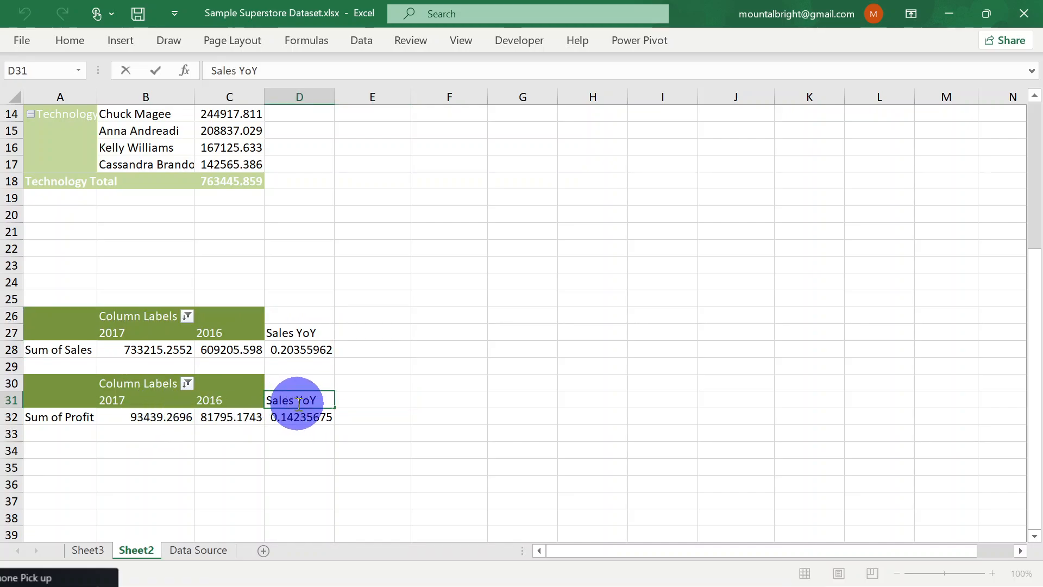
{"action": "left_click_drag", "start_coordinate": [293, 405], "coordinate": [261, 405]}
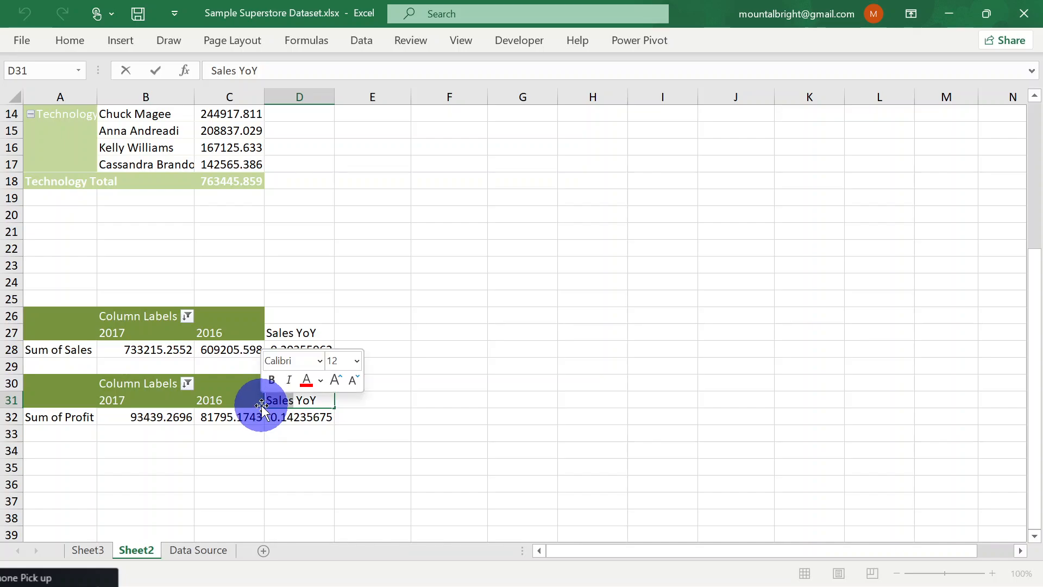
{"action": "type", "text": "Profit"}
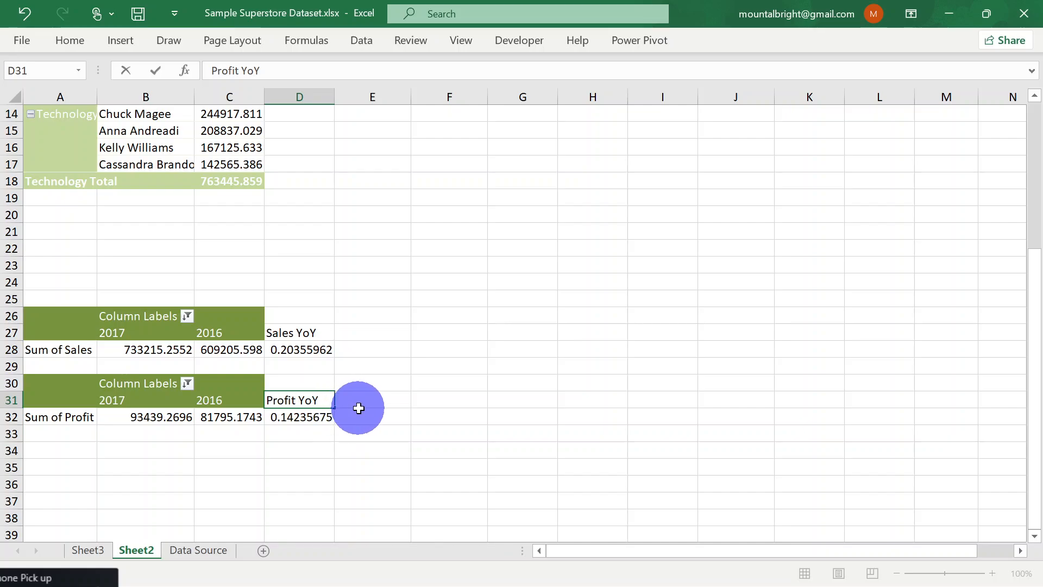
{"action": "left_click", "coordinate": [359, 408]}
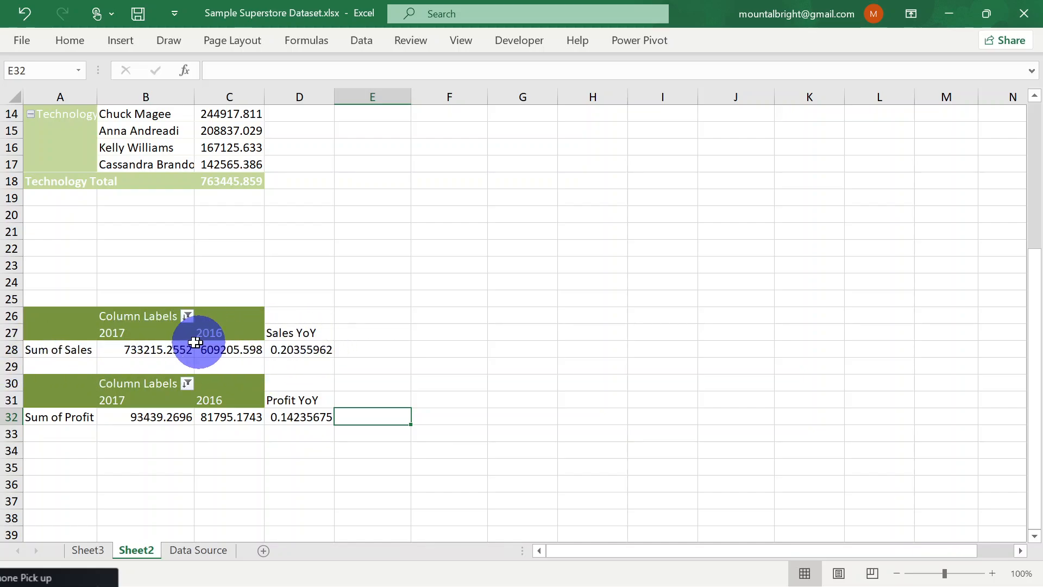
Format the Sales YoY result in D28 as a percentage with 1 decimal place
{"action": "left_click", "coordinate": [303, 352]}
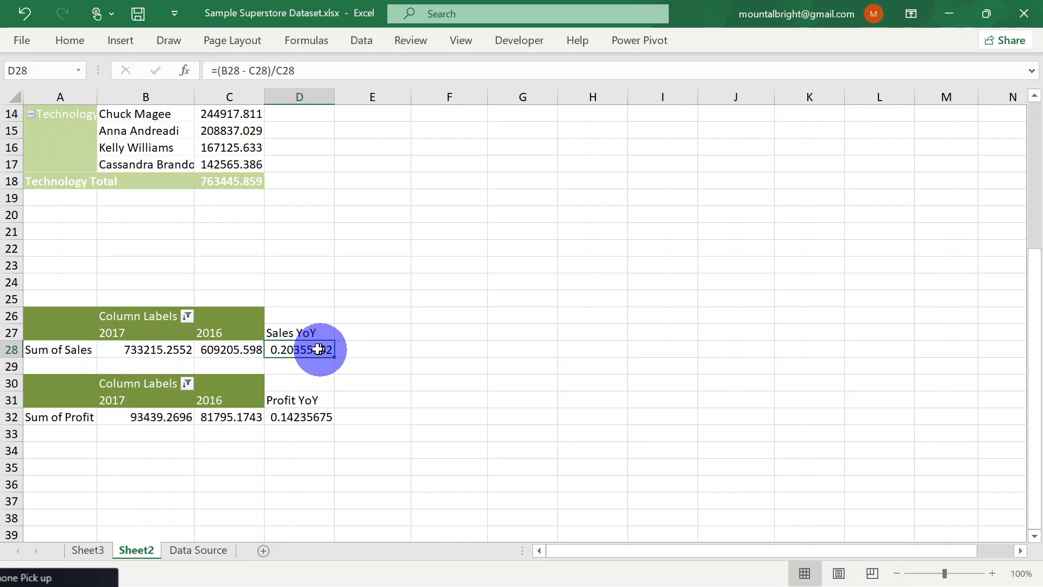
{"action": "left_click", "coordinate": [300, 414]}
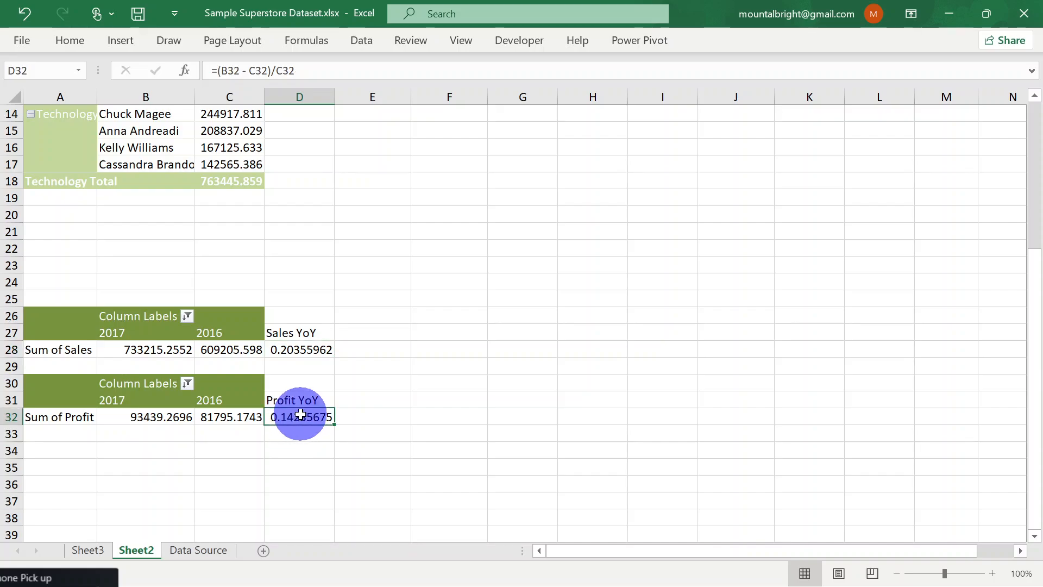
{"action": "left_click", "coordinate": [301, 351]}
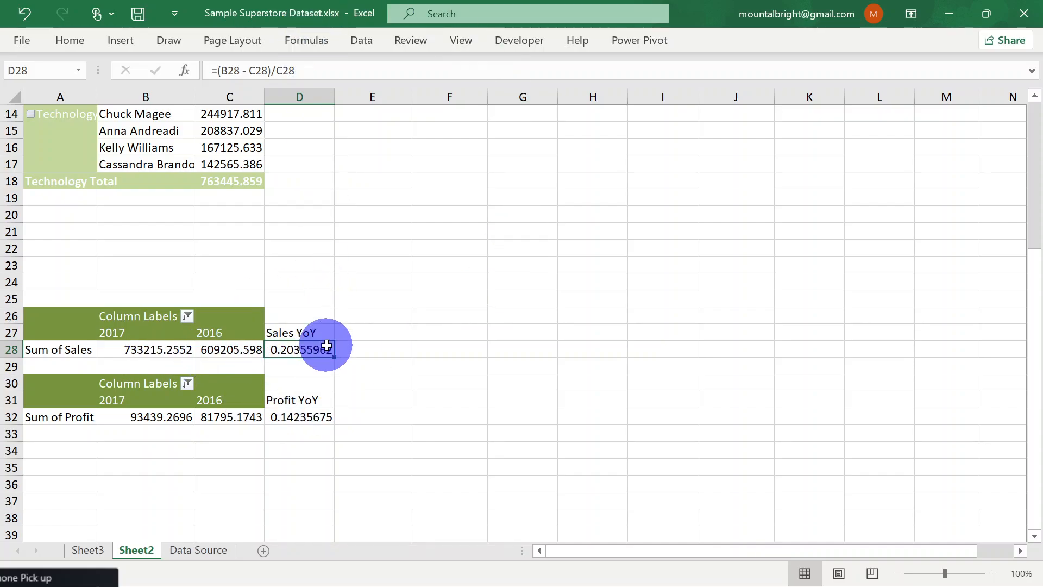
{"action": "left_click", "coordinate": [39, 353]}
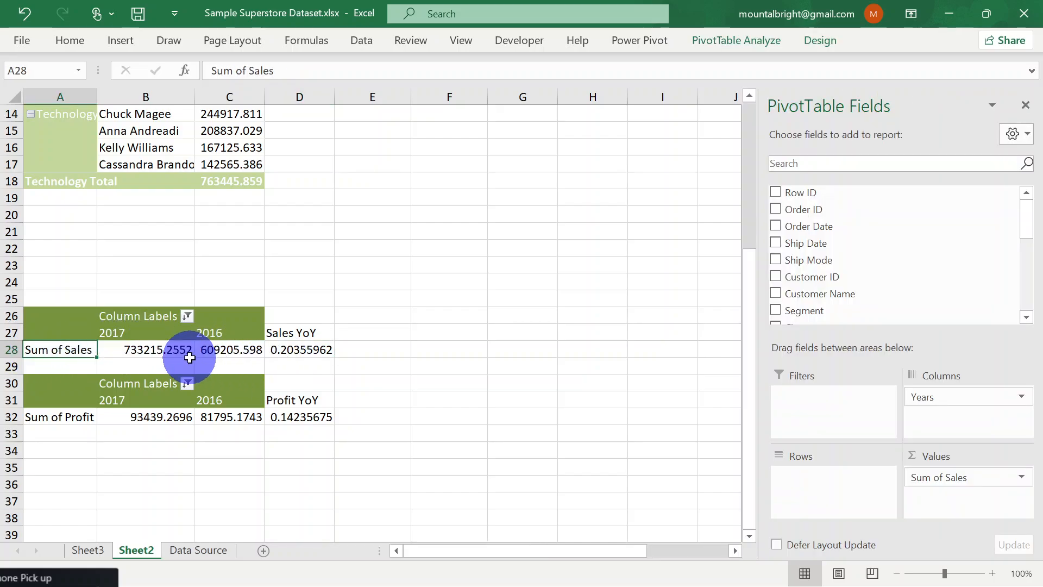
{"action": "left_click", "coordinate": [312, 350]}
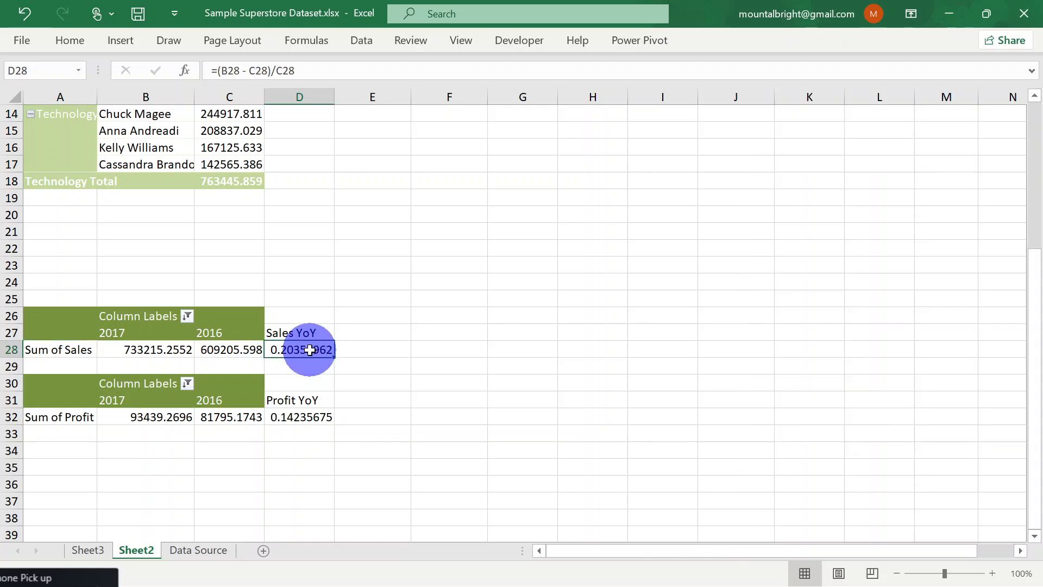
{"action": "right_click", "coordinate": [310, 350]}
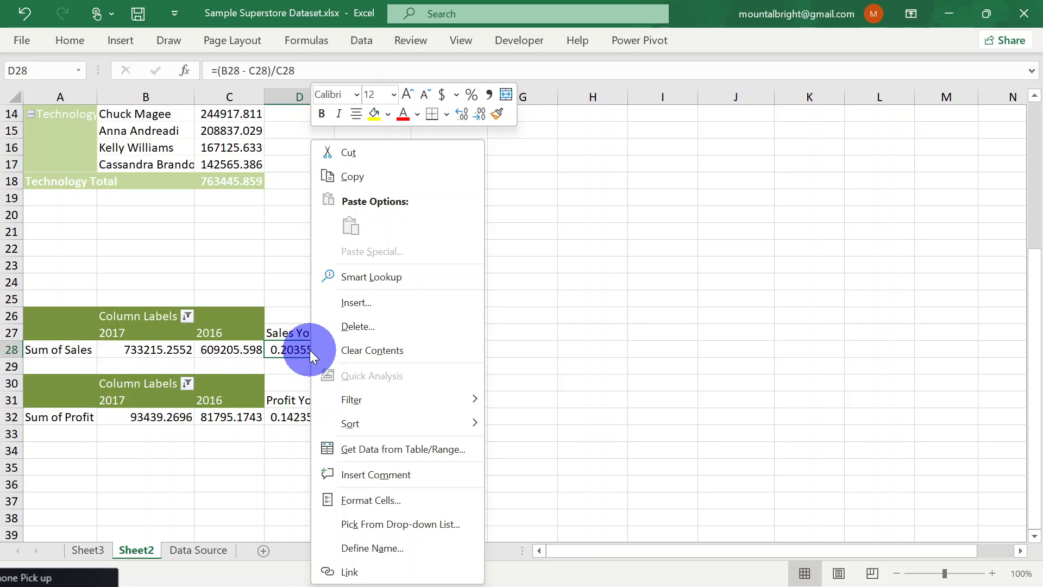
{"action": "left_click", "coordinate": [400, 500]}
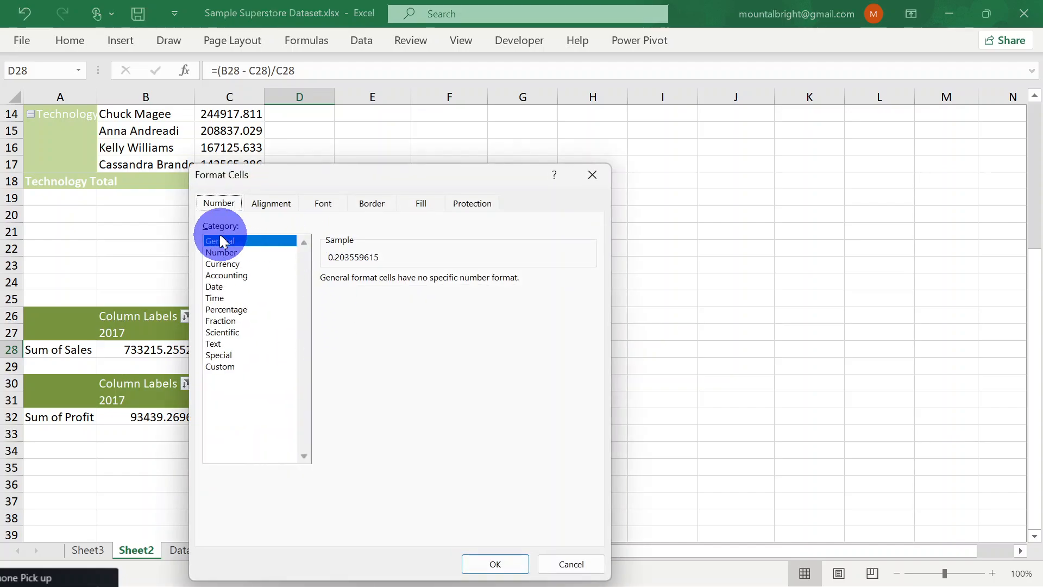
{"action": "left_click", "coordinate": [230, 311]}
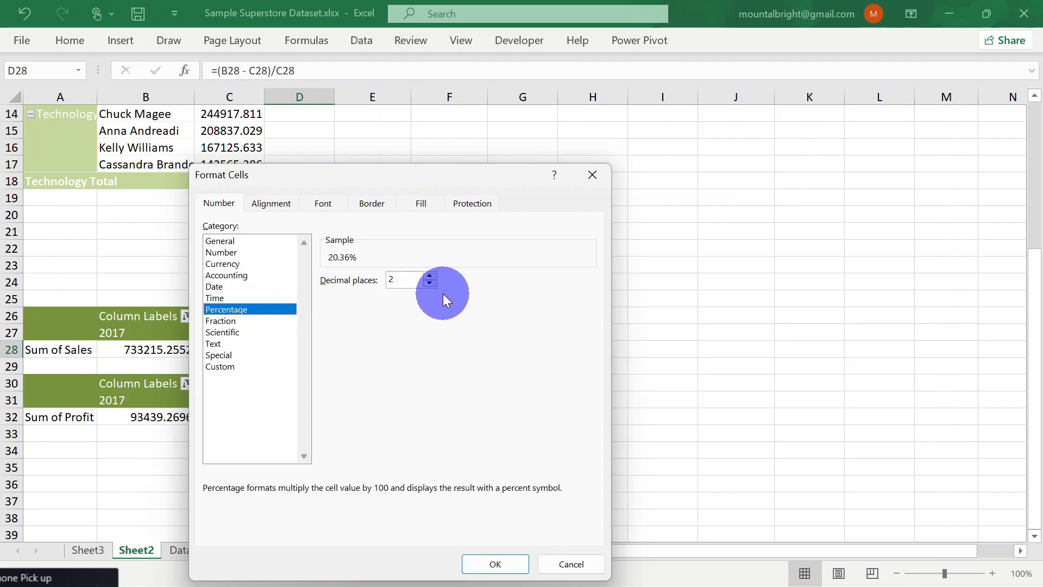
{"action": "left_click", "coordinate": [430, 282]}
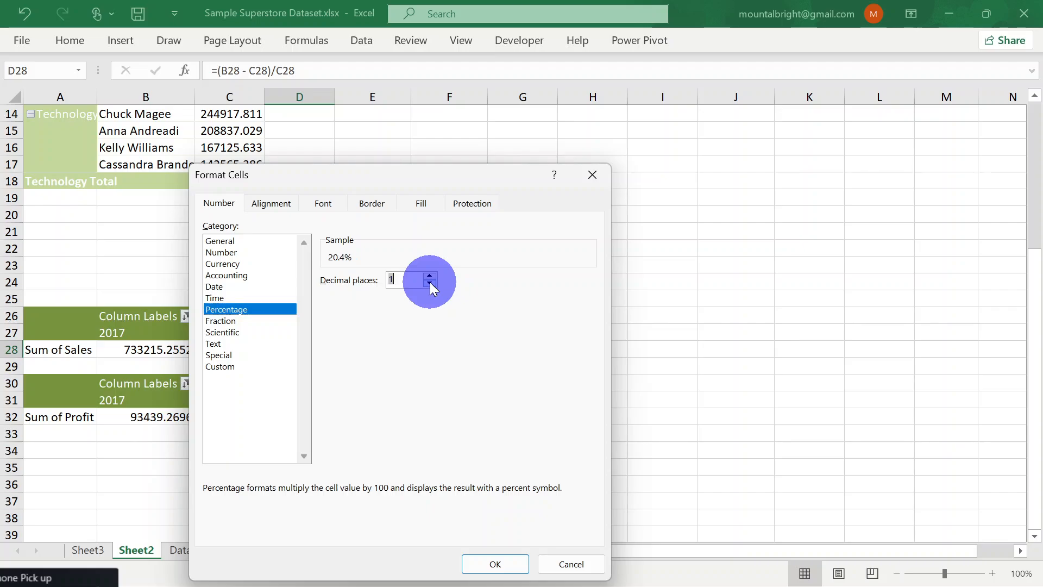
{"action": "left_click", "coordinate": [500, 556]}
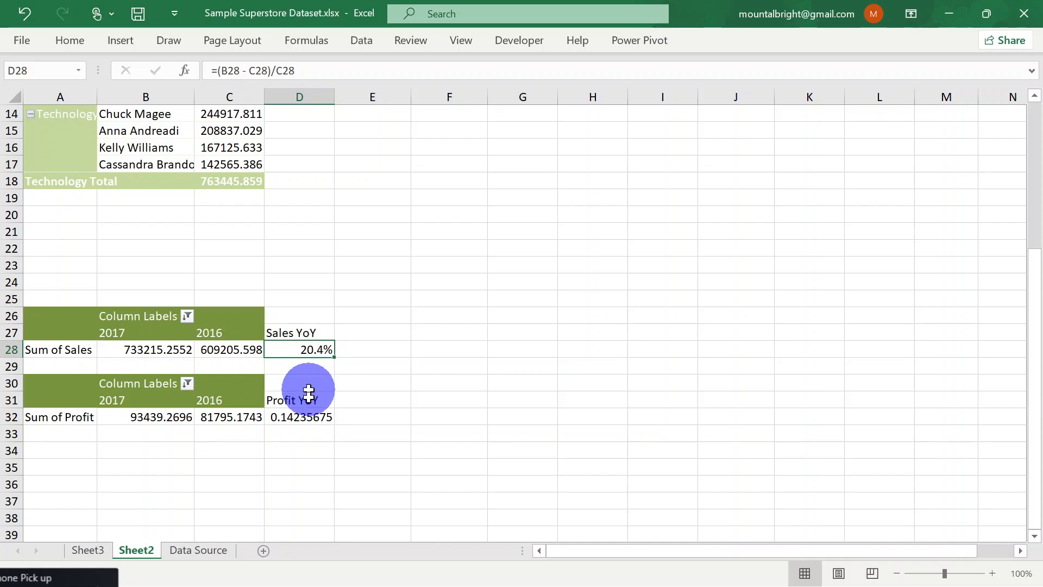
Copy the percentage formatting of D28 onto the Profit YoY result in D32 with Format Painter
{"action": "right_click", "coordinate": [318, 351]}
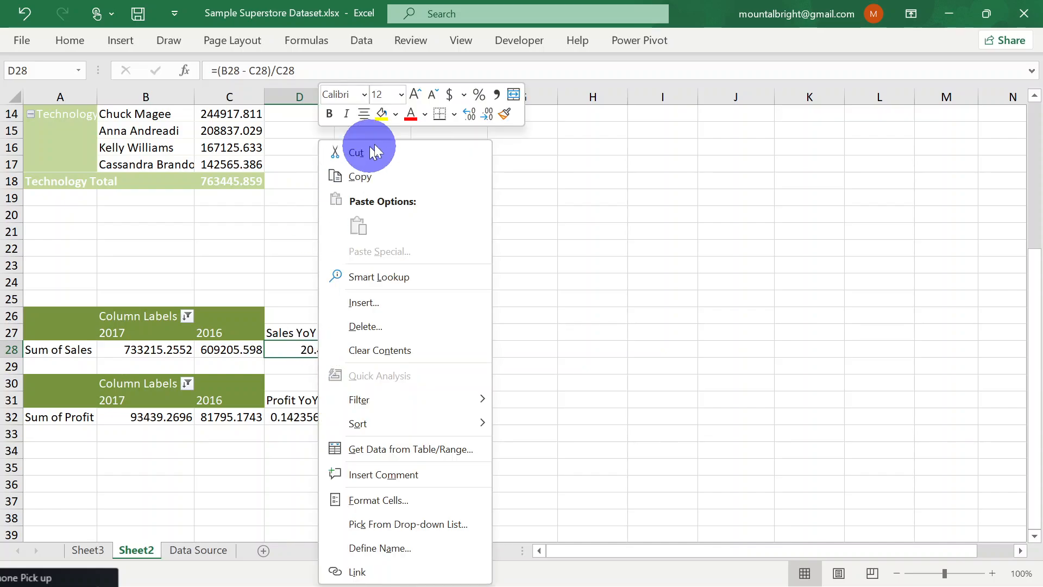
{"action": "left_click", "coordinate": [503, 116]}
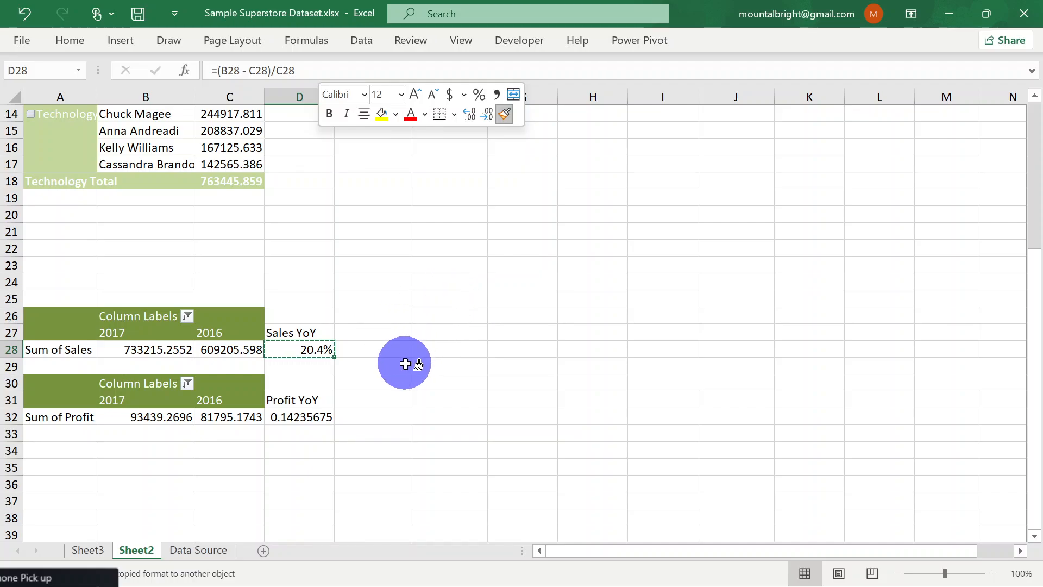
{"action": "left_click", "coordinate": [293, 417]}
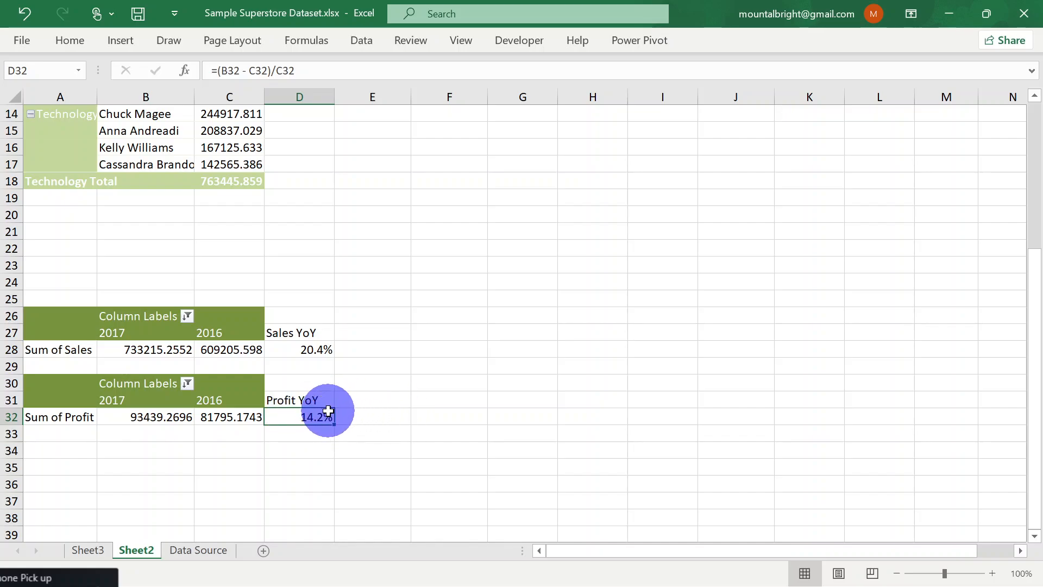
{"action": "left_click", "coordinate": [315, 349]}
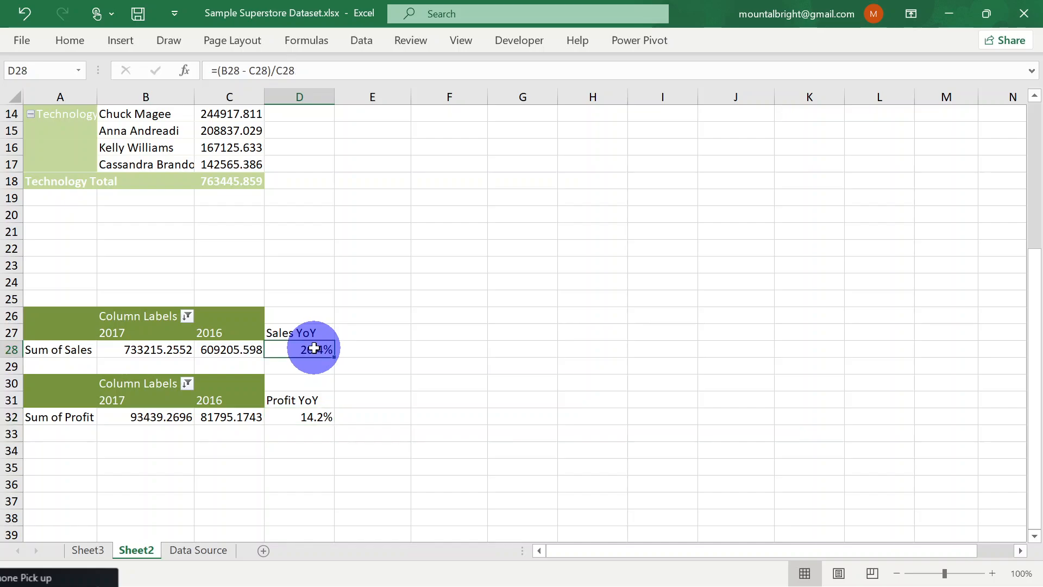
{"action": "left_click", "coordinate": [324, 416]}
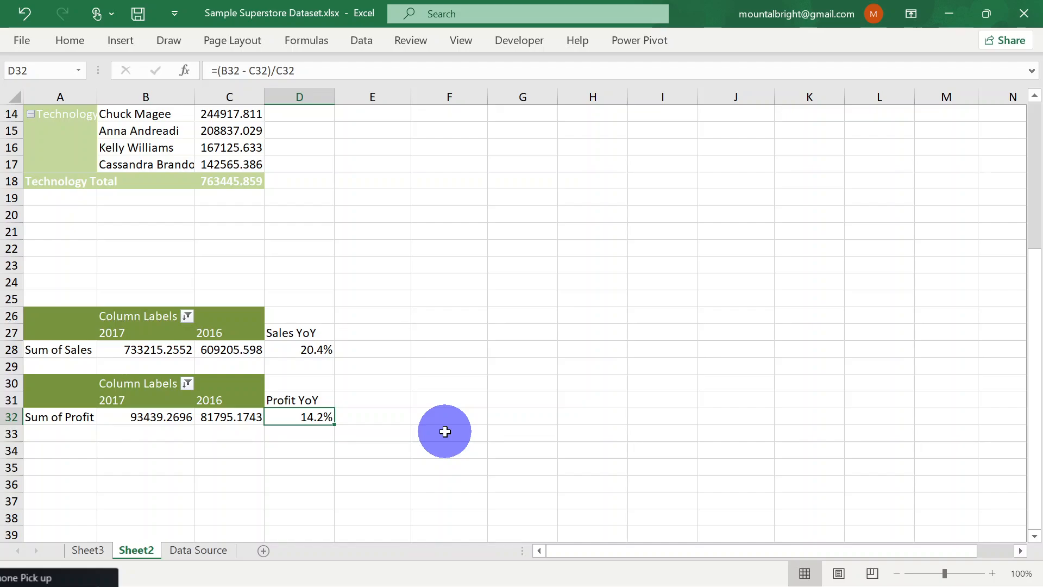
{"action": "scroll", "coordinate": [445, 431], "scroll_direction": "down", "scroll_amount": 2}
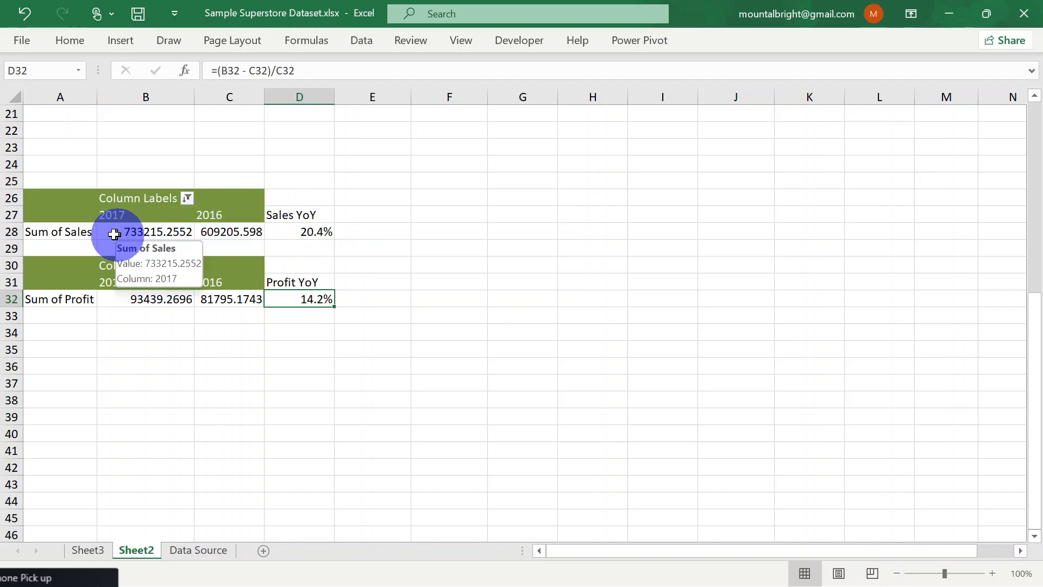
{"action": "left_click", "coordinate": [307, 234]}
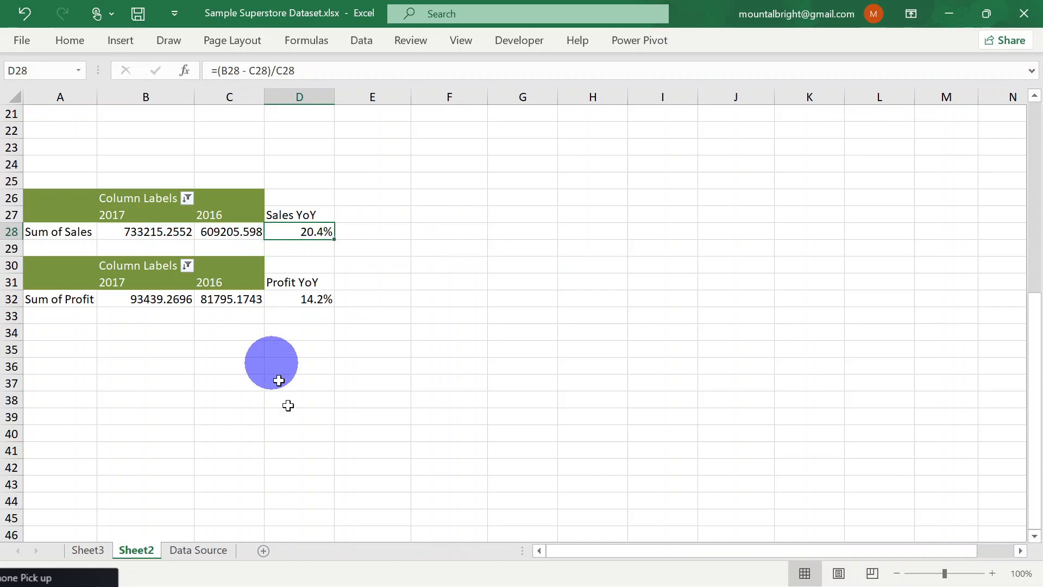
{"action": "left_click", "coordinate": [261, 550]}
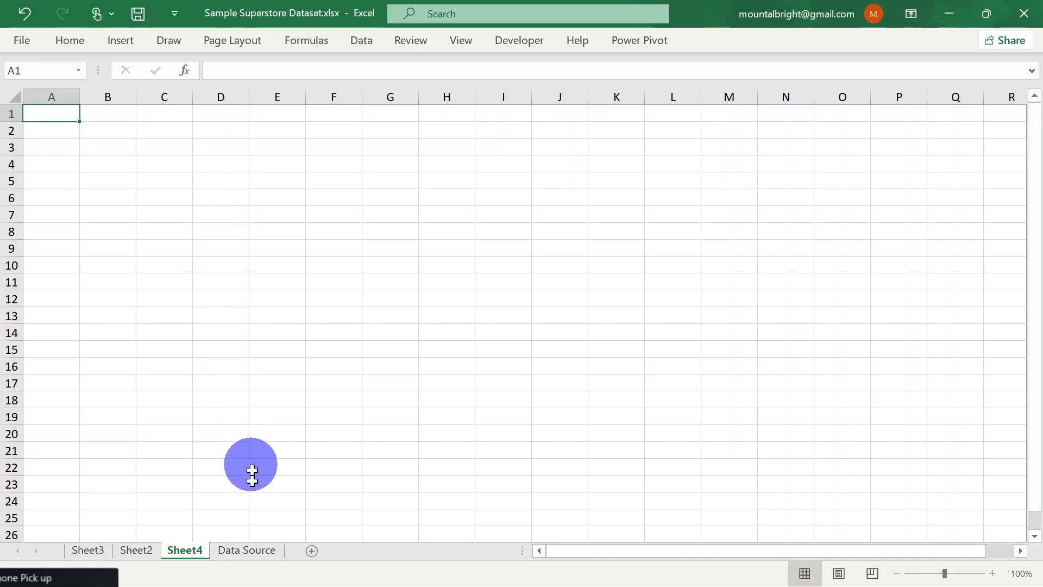
{"action": "right_click", "coordinate": [193, 550]}
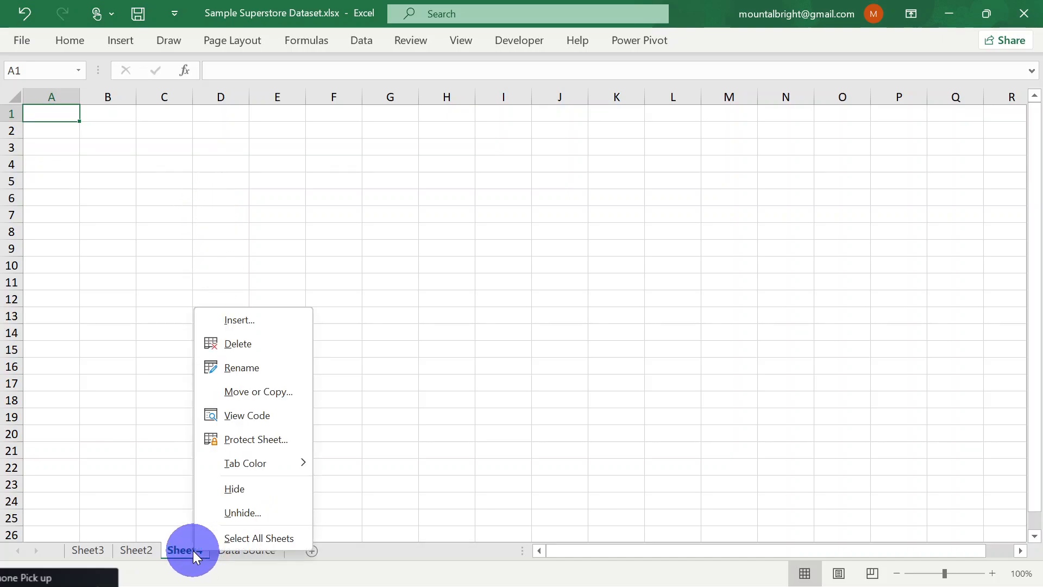
{"action": "left_click", "coordinate": [263, 351]}
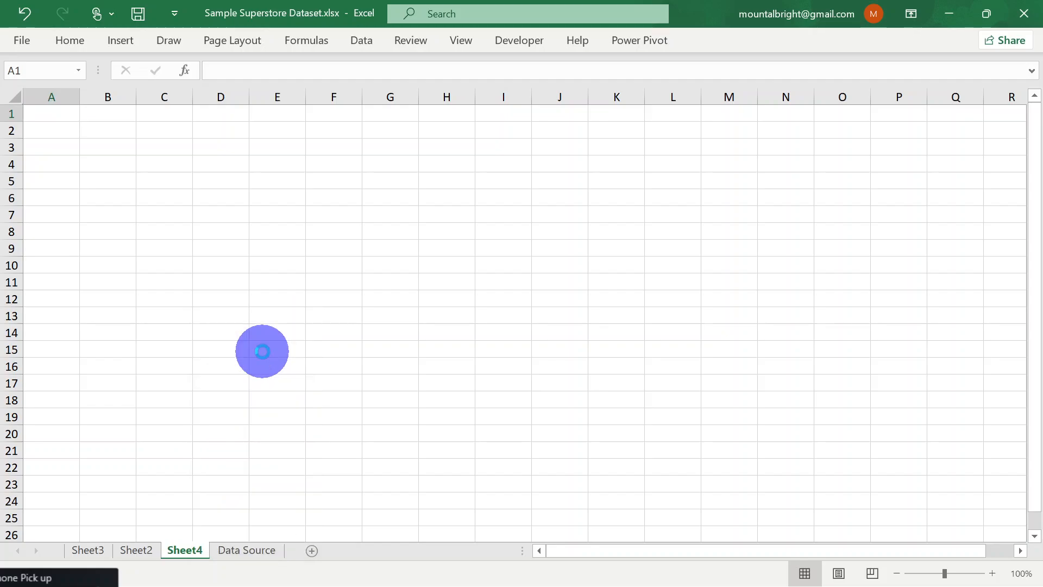
{"action": "left_click", "coordinate": [136, 549]}
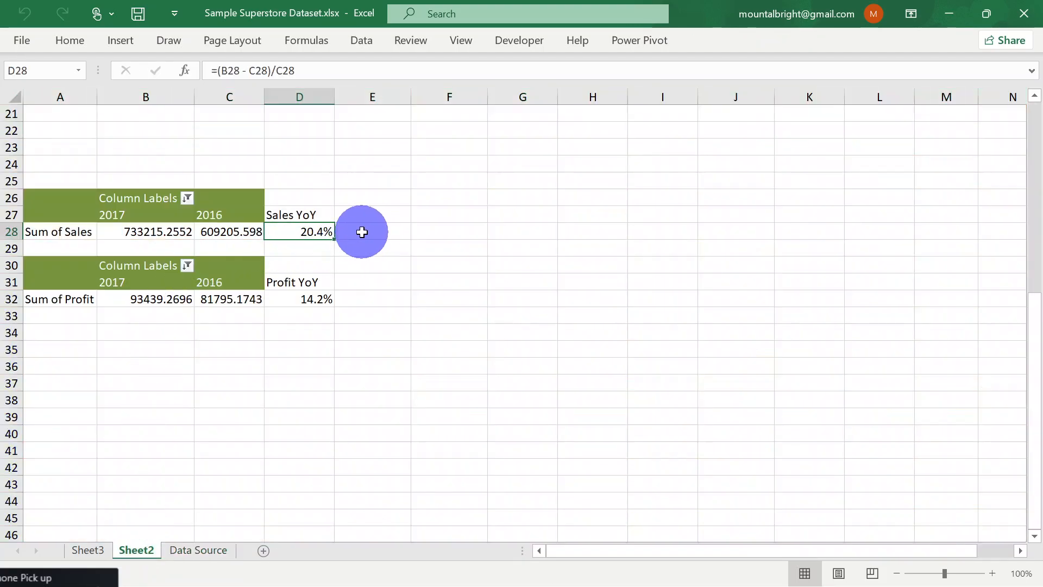
Examine the year-over-year formulas in D28 and D32 and the 2017 and 2016 cells they reference
{"action": "left_click", "coordinate": [361, 230]}
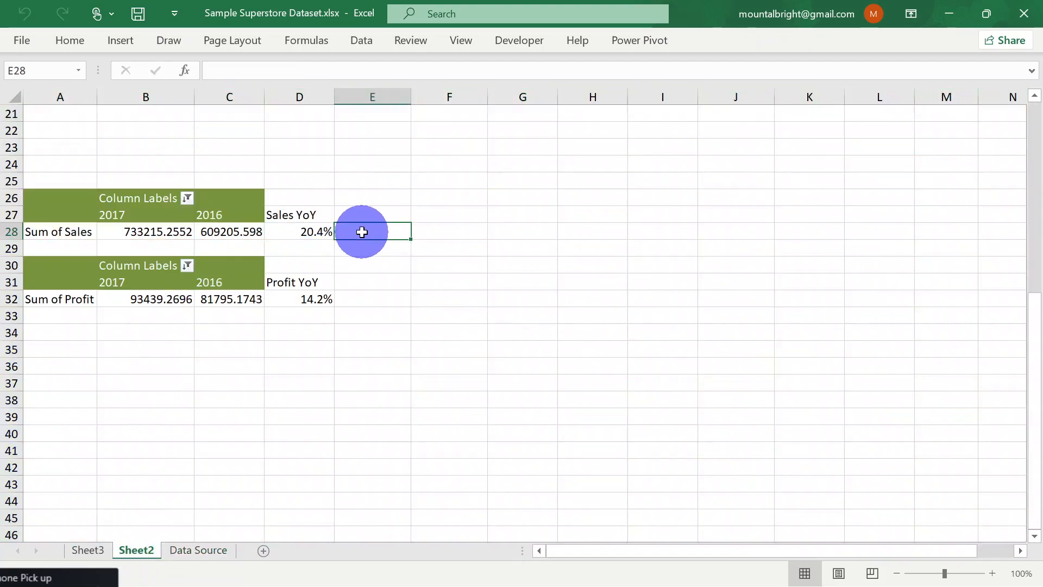
{"action": "left_click", "coordinate": [299, 234]}
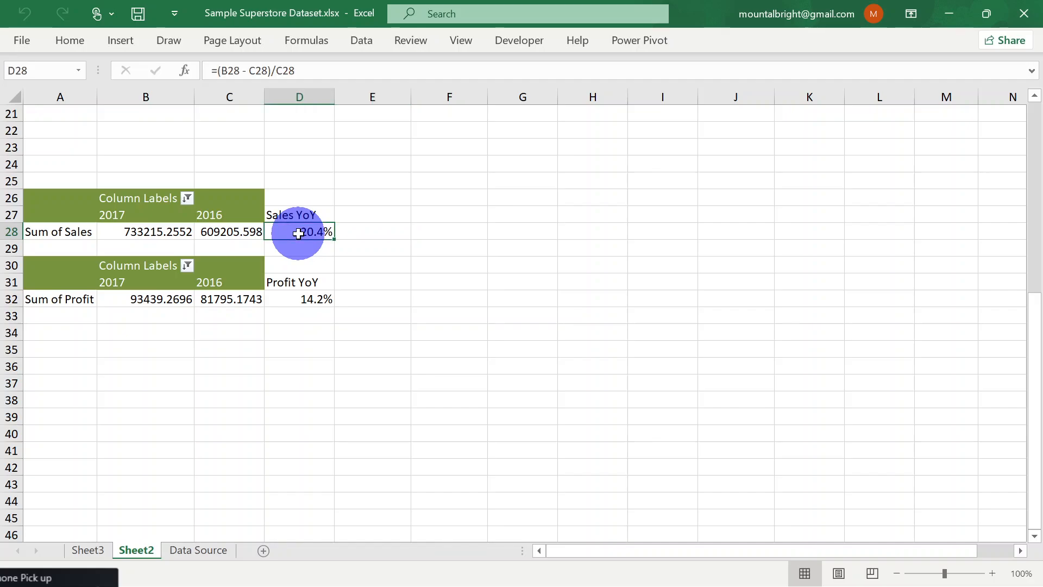
{"action": "left_click", "coordinate": [308, 301]}
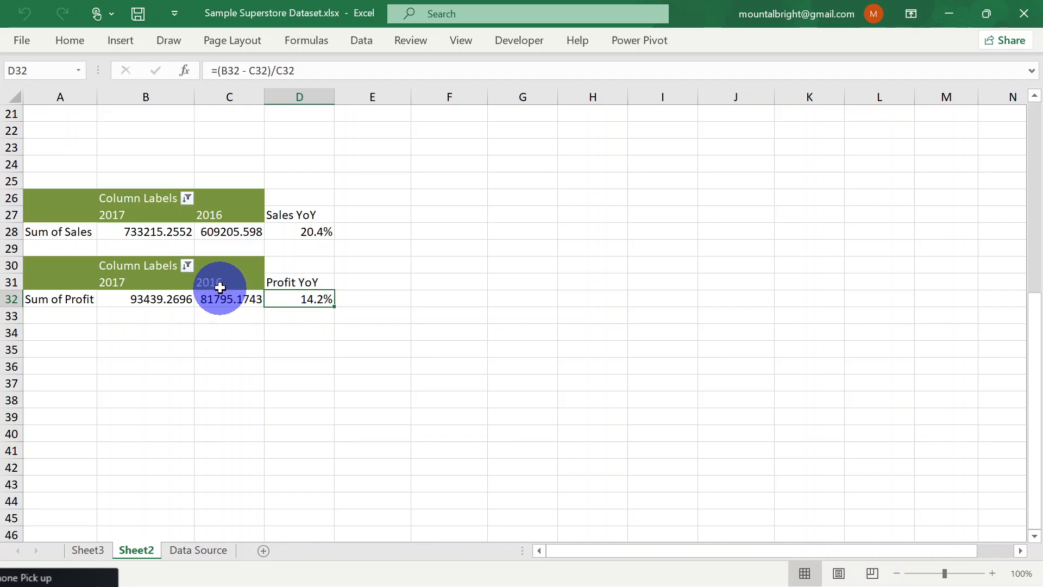
{"action": "mouse_move", "coordinate": [216, 299]}
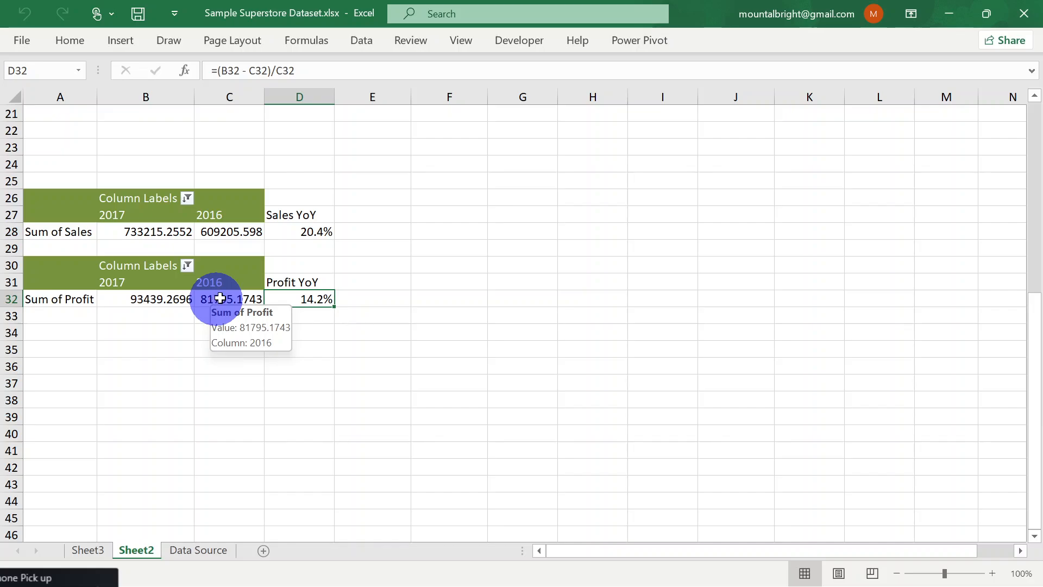
{"action": "double_click", "coordinate": [303, 298]}
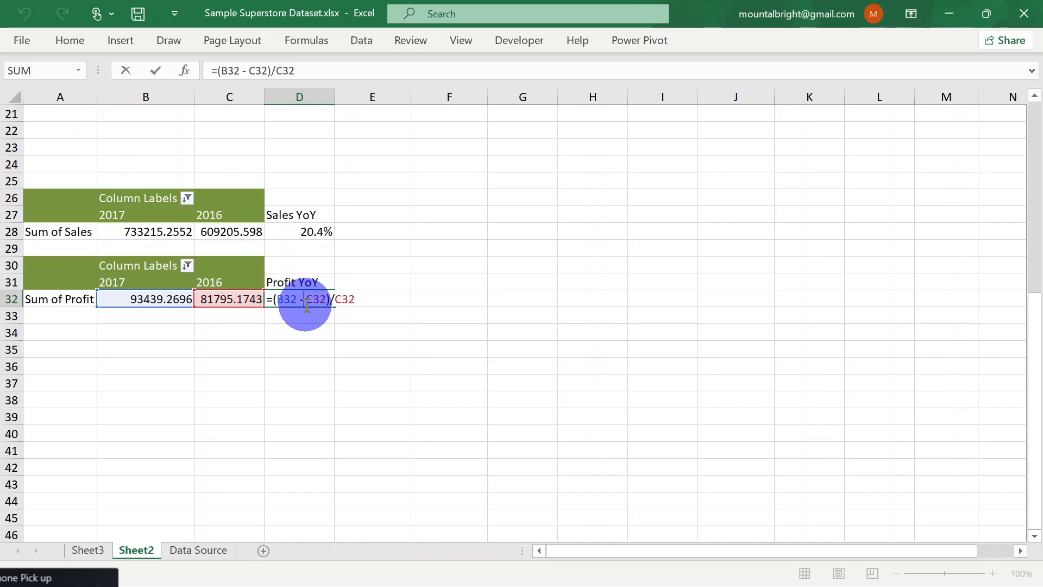
{"action": "key", "text": "Return"}
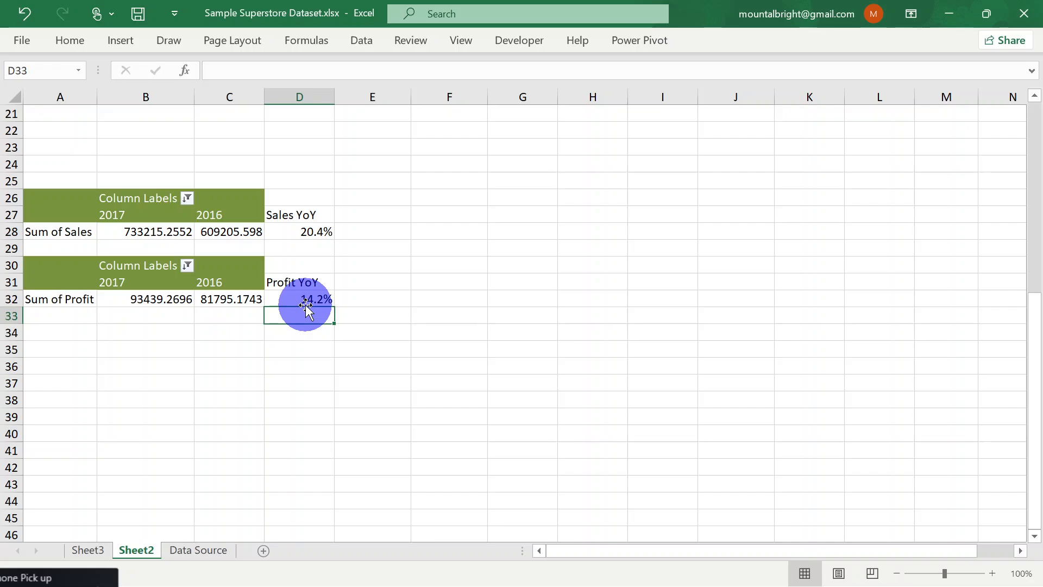
{"action": "left_click", "coordinate": [374, 298]}
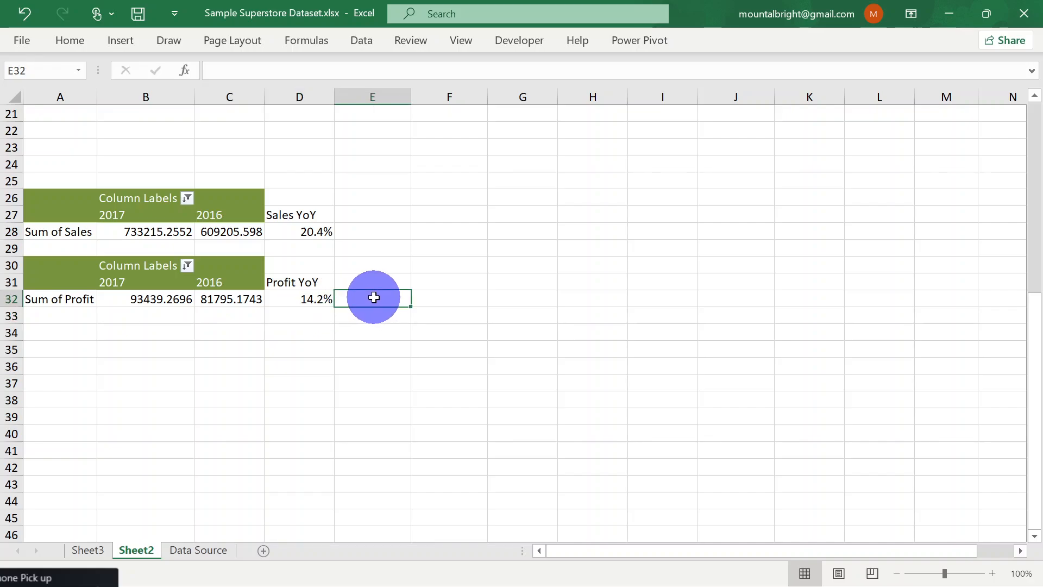
{"action": "left_click", "coordinate": [299, 299]}
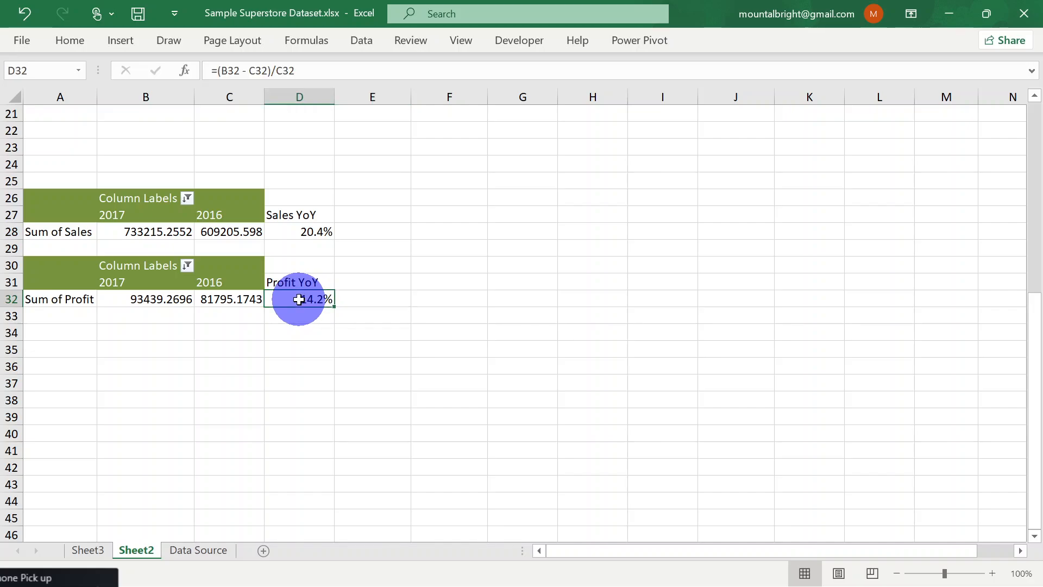
{"action": "left_click", "coordinate": [298, 233]}
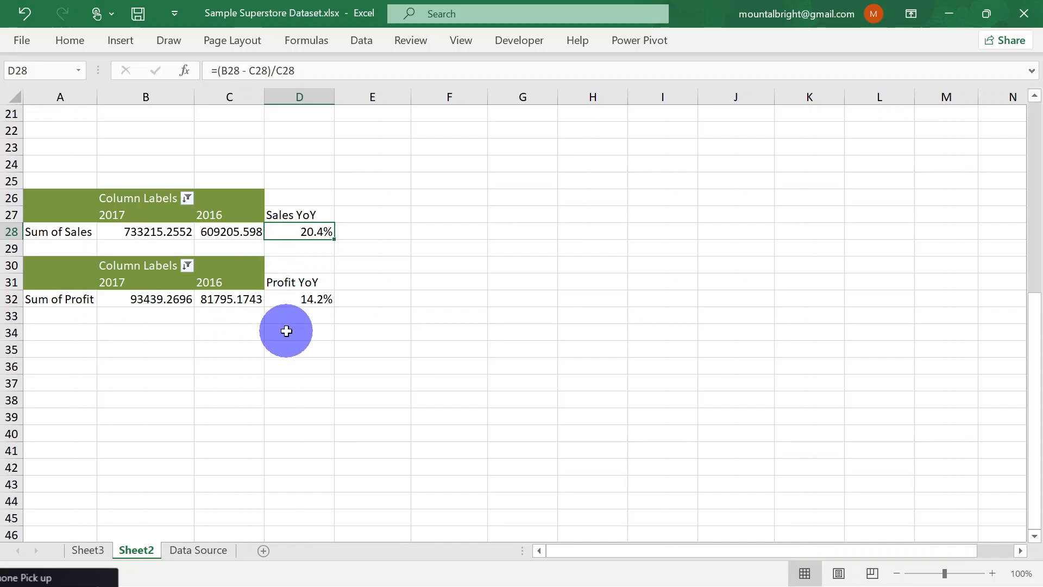
Review the Profit YoY formula in D32 and the Sales YoY heading and formula in D27 and D28
{"action": "left_click", "coordinate": [299, 299]}
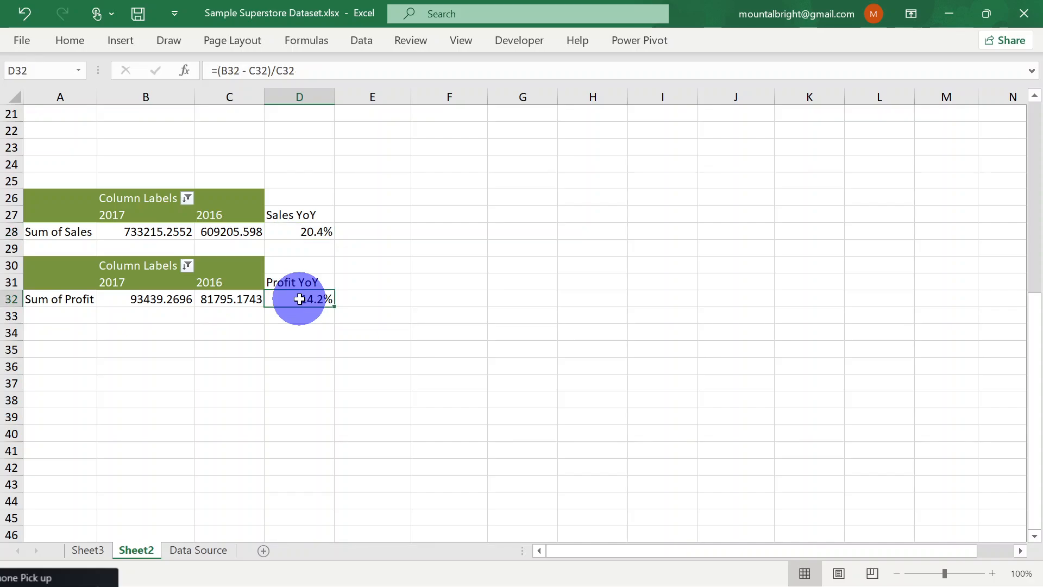
{"action": "left_click", "coordinate": [300, 233]}
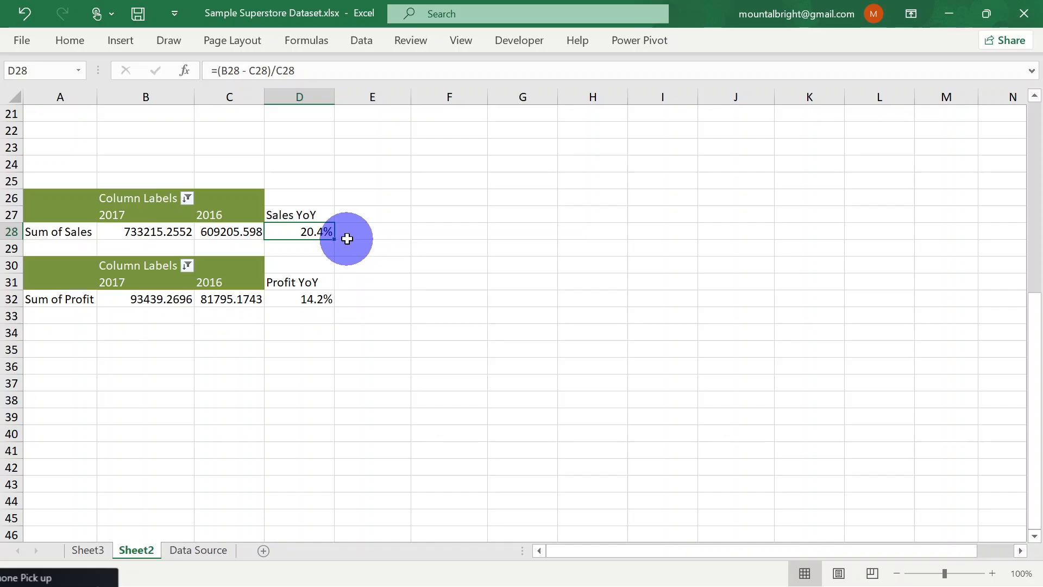
{"action": "left_click", "coordinate": [372, 234]}
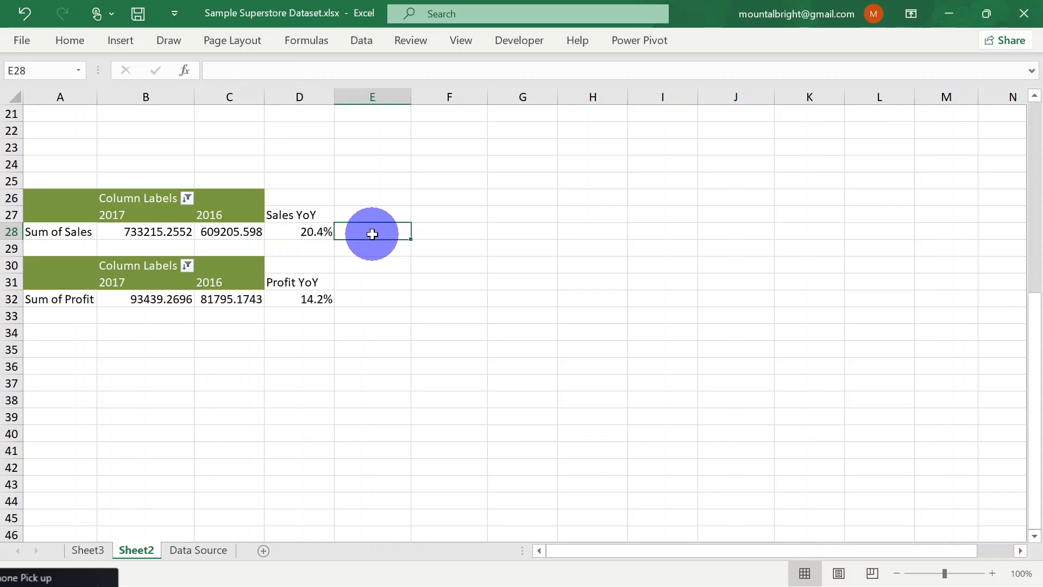
{"action": "left_click", "coordinate": [312, 232]}
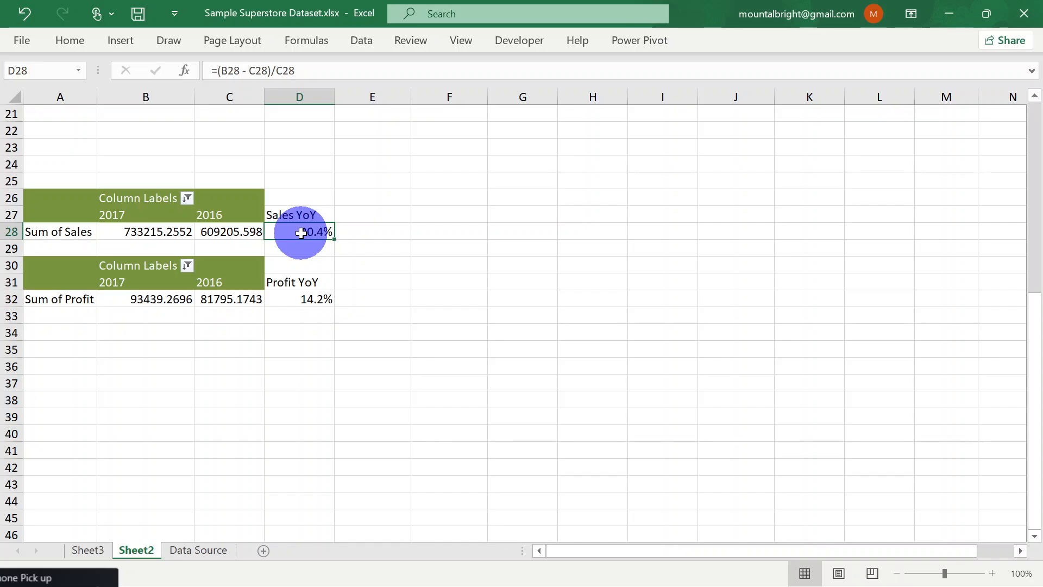
{"action": "left_click", "coordinate": [302, 214]}
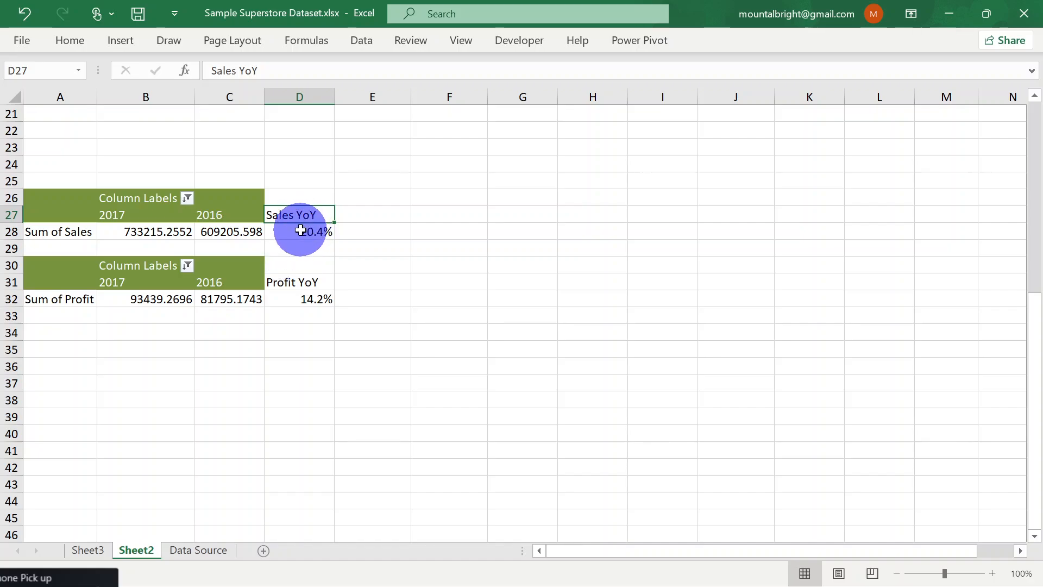
{"action": "left_click", "coordinate": [300, 230]}
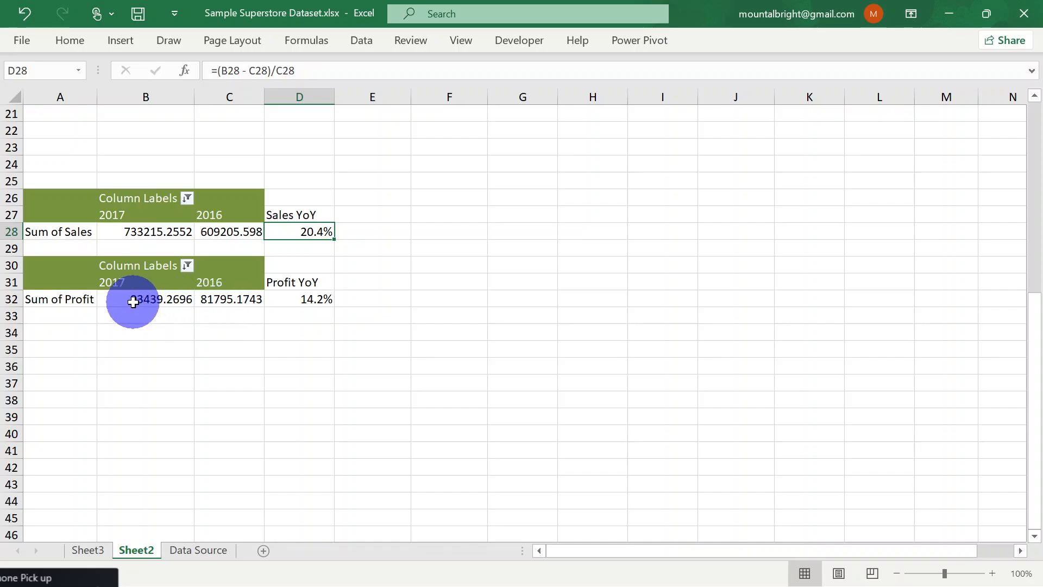
Rename the Sheet2 worksheet as "Rough Work"
{"action": "scroll", "coordinate": [453, 214], "scroll_direction": "up", "scroll_amount": 3}
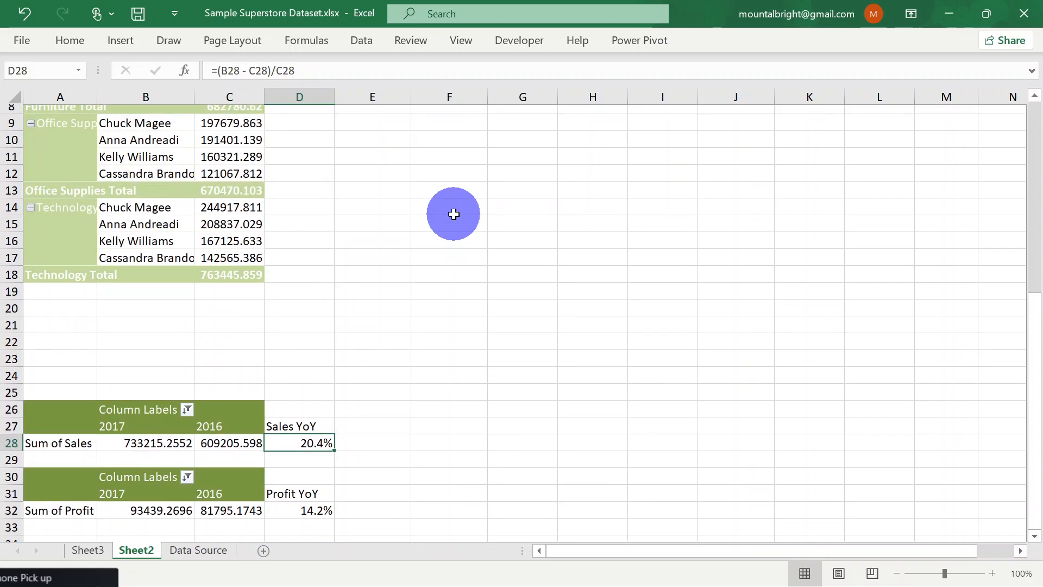
{"action": "scroll", "coordinate": [454, 214], "scroll_direction": "up", "scroll_amount": 1}
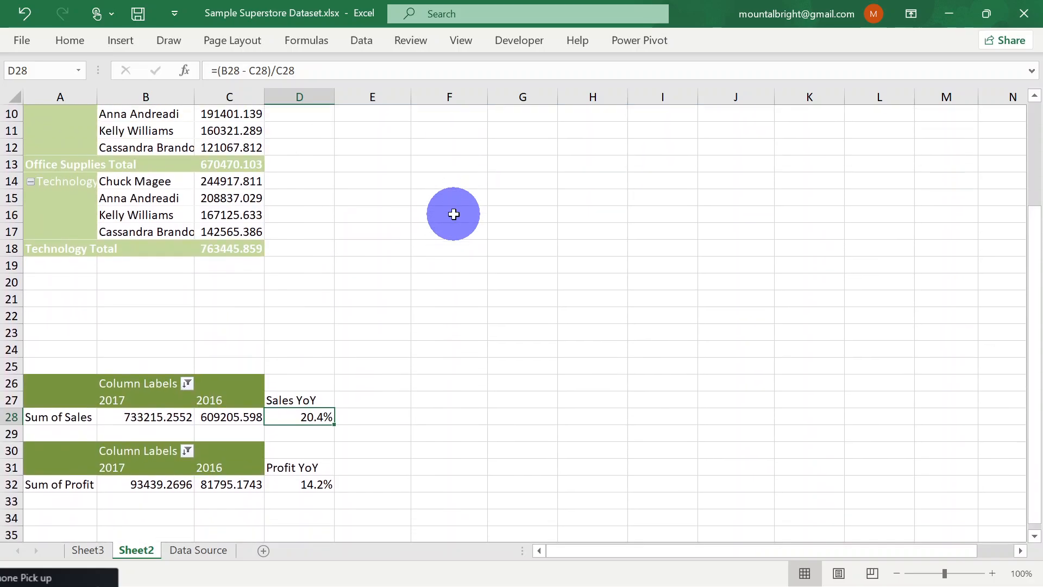
{"action": "left_click", "coordinate": [454, 214]}
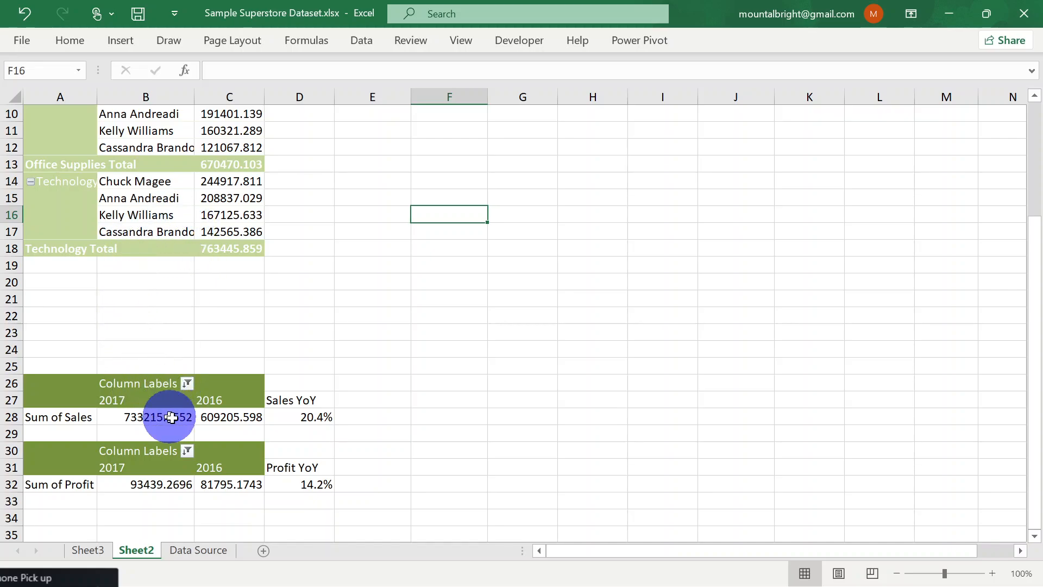
{"action": "double_click", "coordinate": [139, 549]}
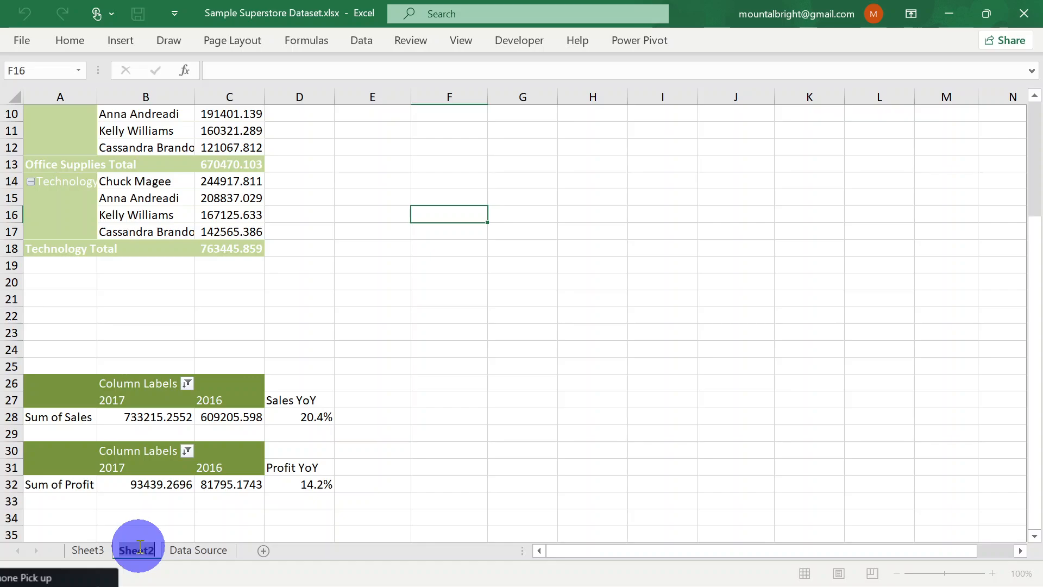
{"action": "type", "text": "Rough"}
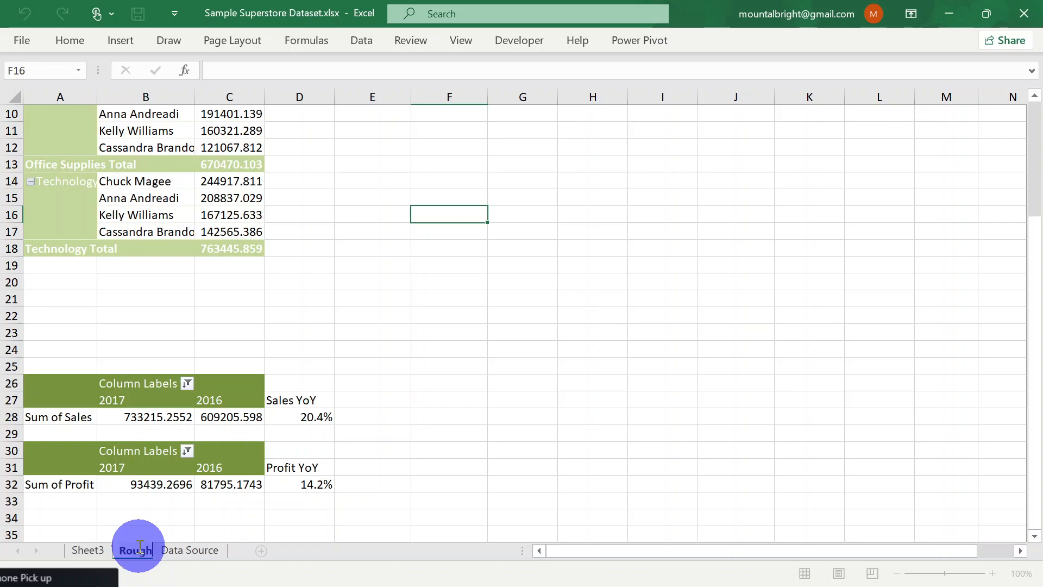
{"action": "type", "text": " Work"}
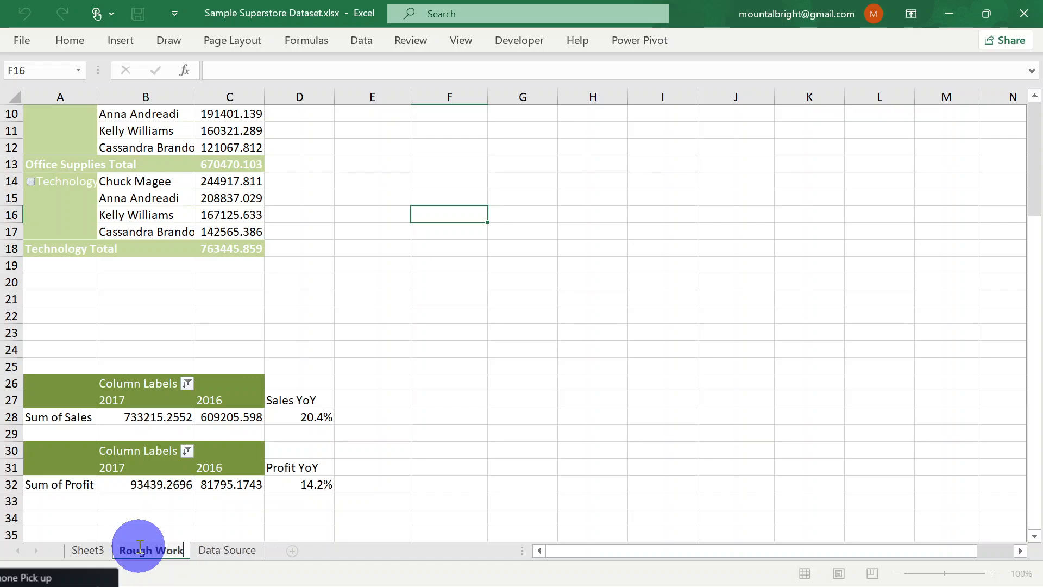
{"action": "key", "text": "Return"}
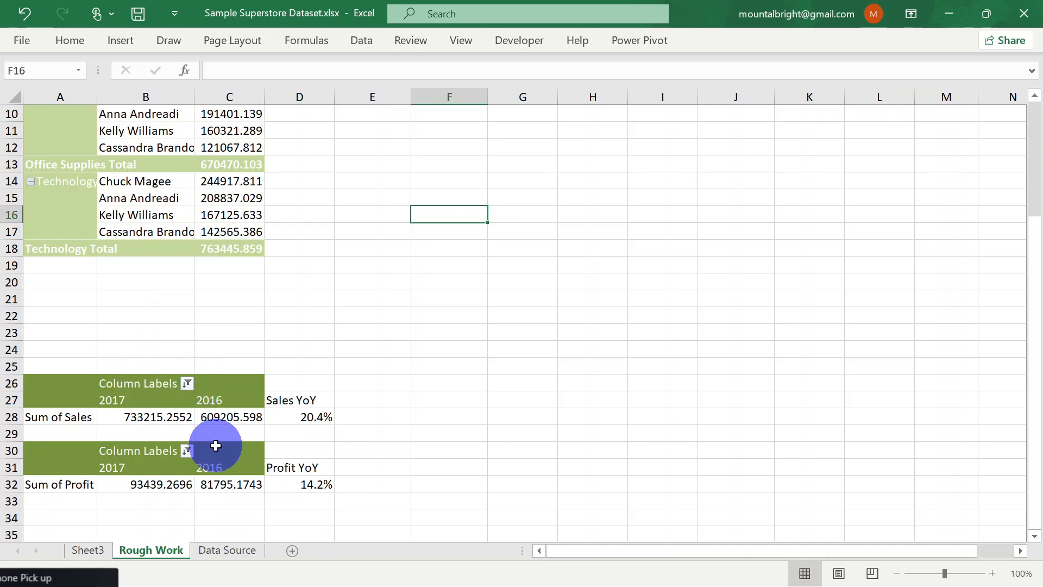
{"action": "left_click", "coordinate": [299, 417]}
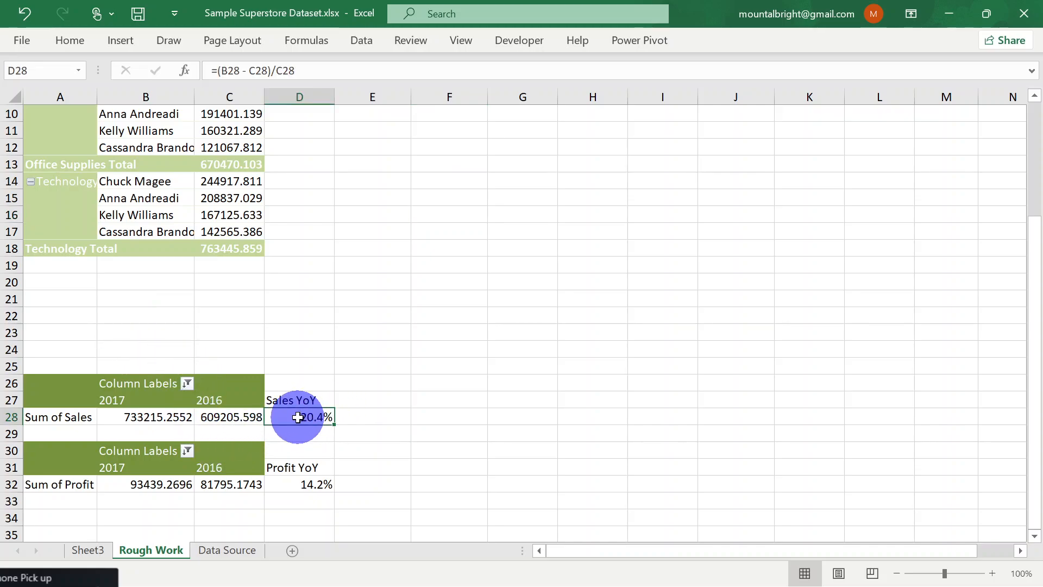
{"action": "left_click", "coordinate": [302, 484]}
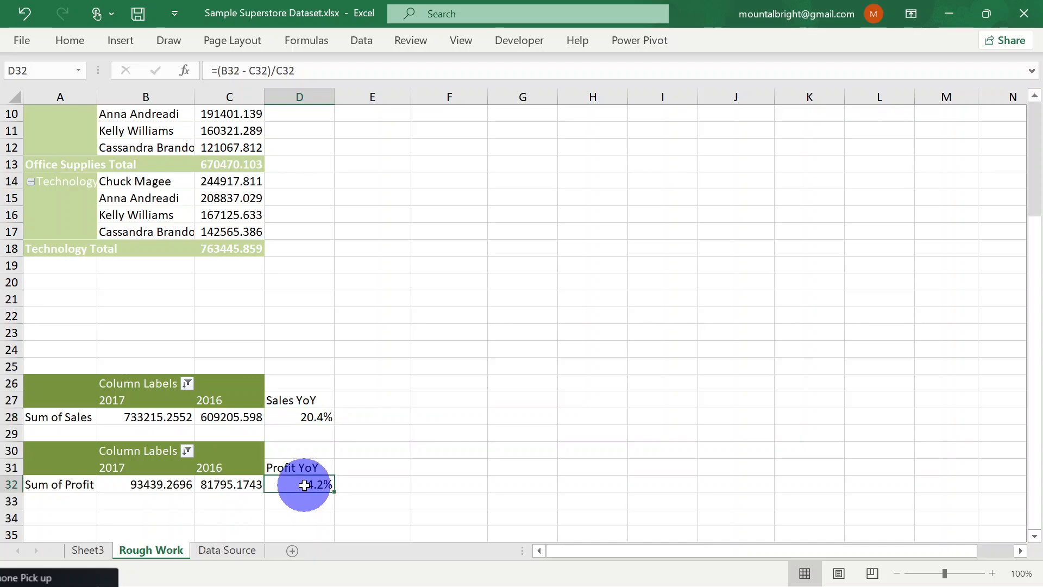
{"action": "left_click", "coordinate": [317, 416]}
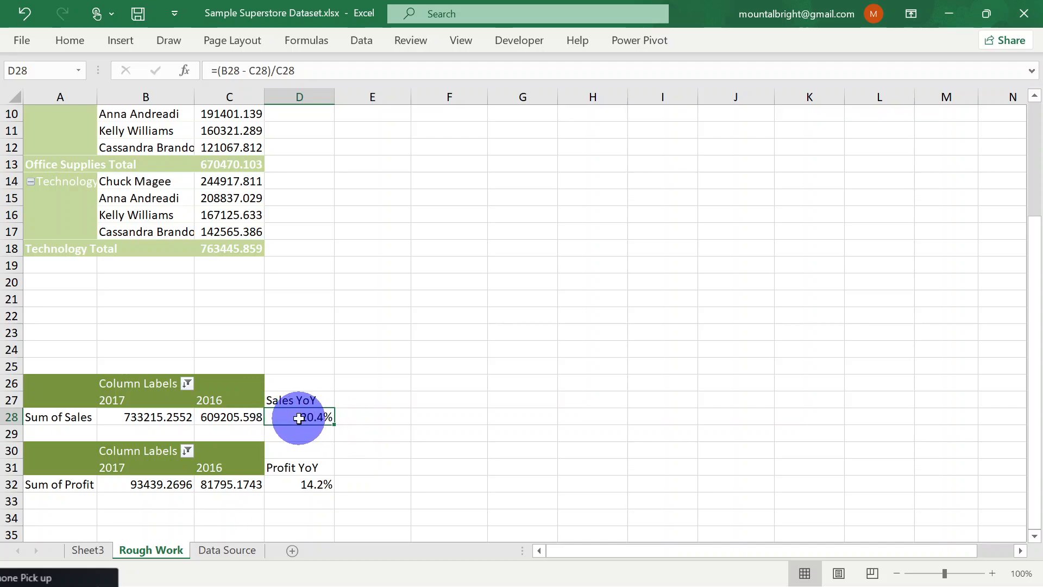
Add a new blank worksheet after Rough Work and turn off its gridlines
{"action": "left_click", "coordinate": [292, 551]}
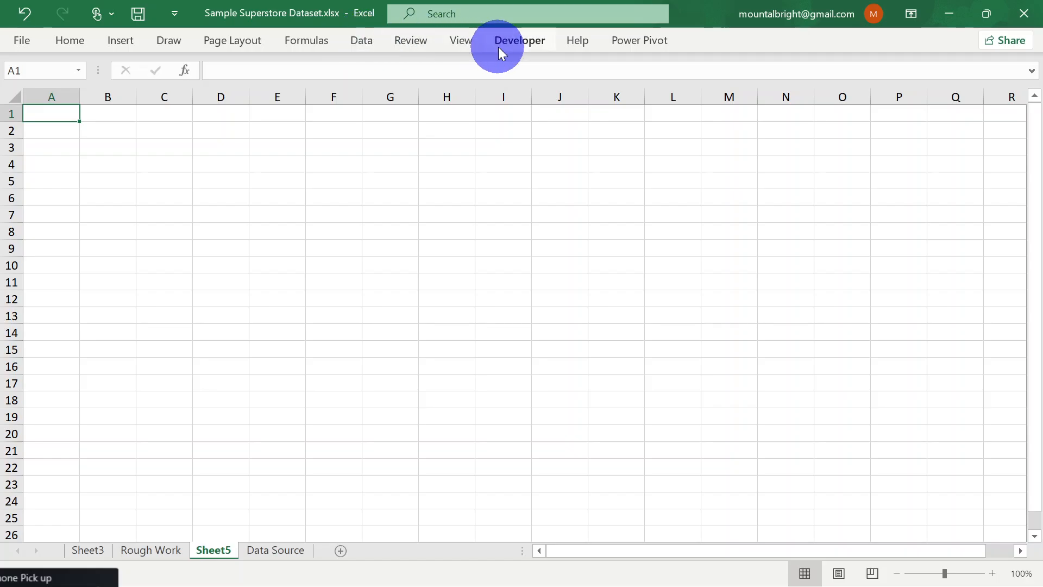
{"action": "left_click", "coordinate": [463, 47]}
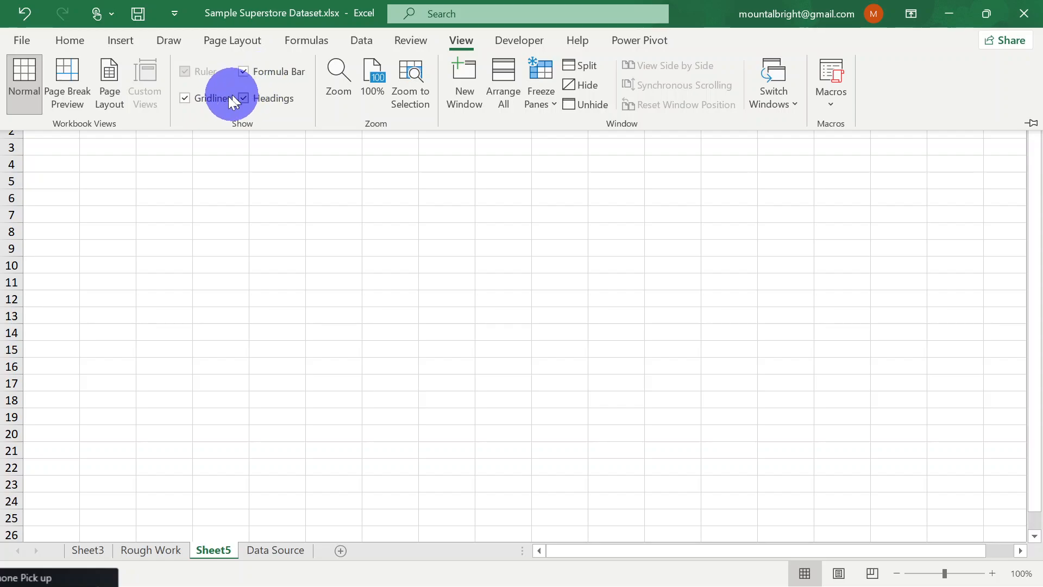
{"action": "left_click", "coordinate": [201, 99]}
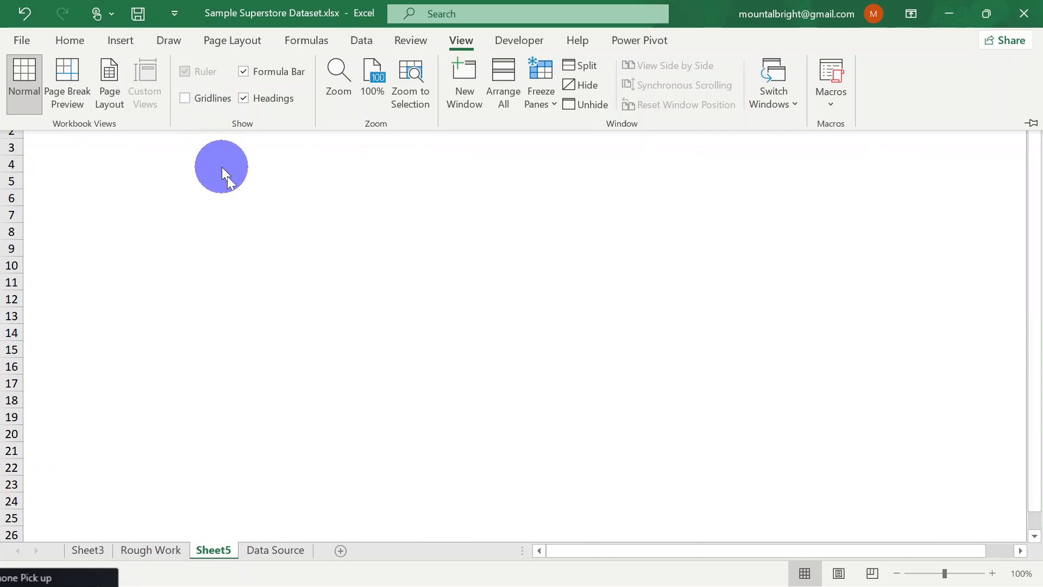
{"action": "key", "text": "Escape"}
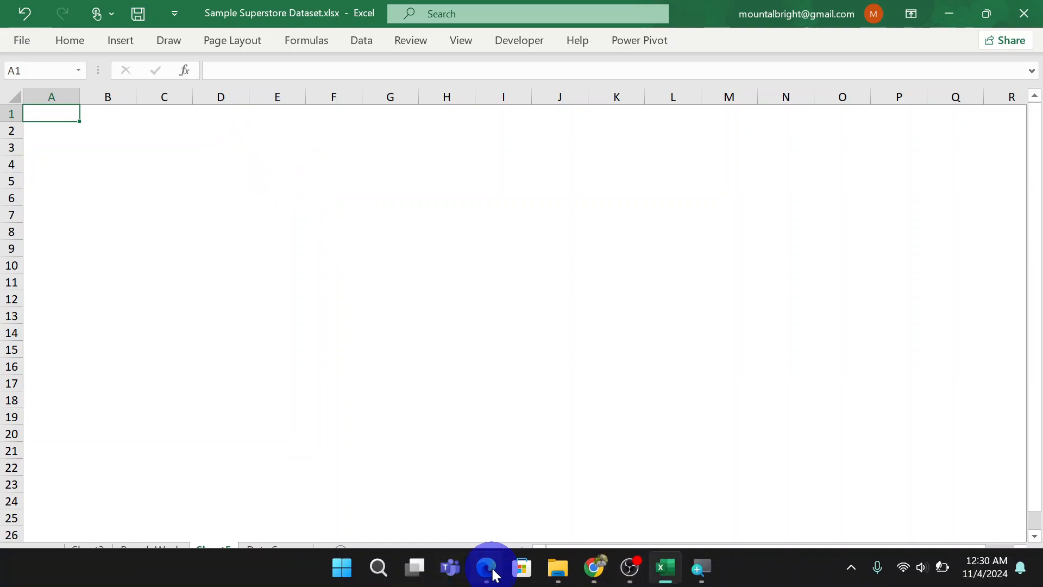
{"action": "mouse_move", "coordinate": [550, 577]}
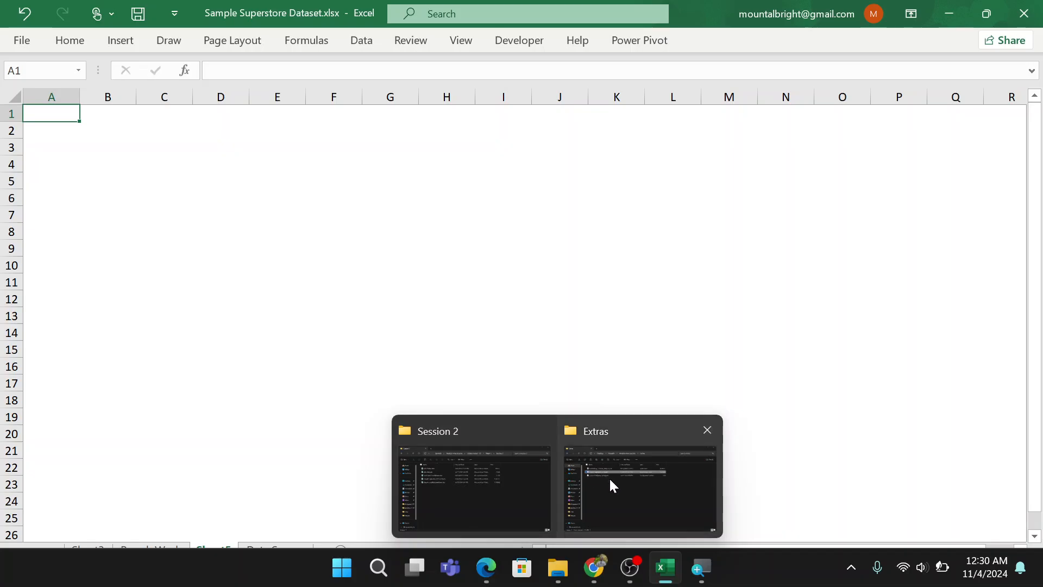
{"action": "mouse_move", "coordinate": [610, 481]}
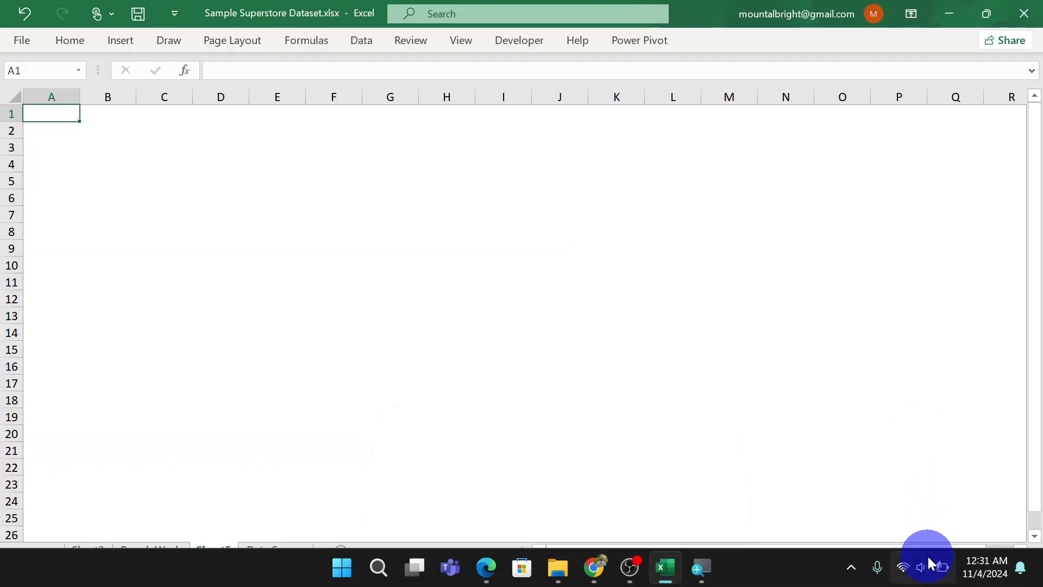
{"action": "mouse_move", "coordinate": [939, 570]}
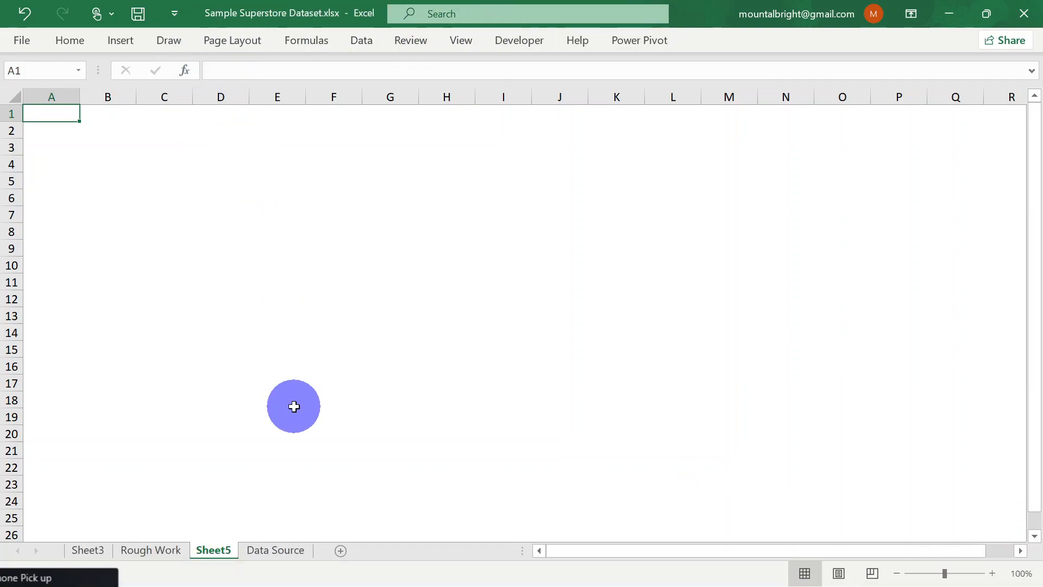
Review the slicers, category sales PivotTable and year-over-year tables on Rough Work, alongside the blank Sheet5
{"action": "left_click", "coordinate": [155, 550]}
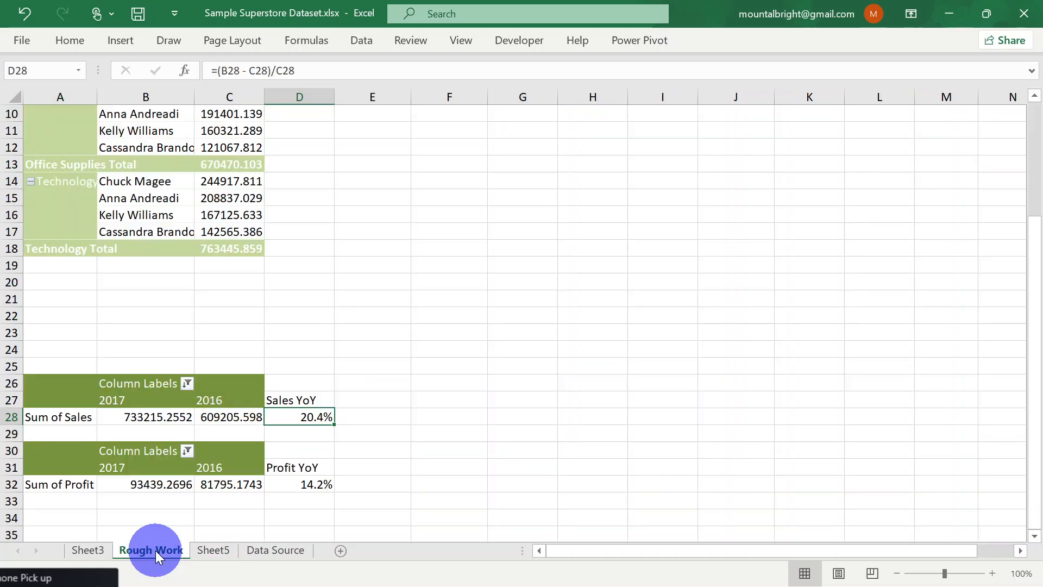
{"action": "scroll", "coordinate": [329, 213], "scroll_direction": "up", "scroll_amount": 3}
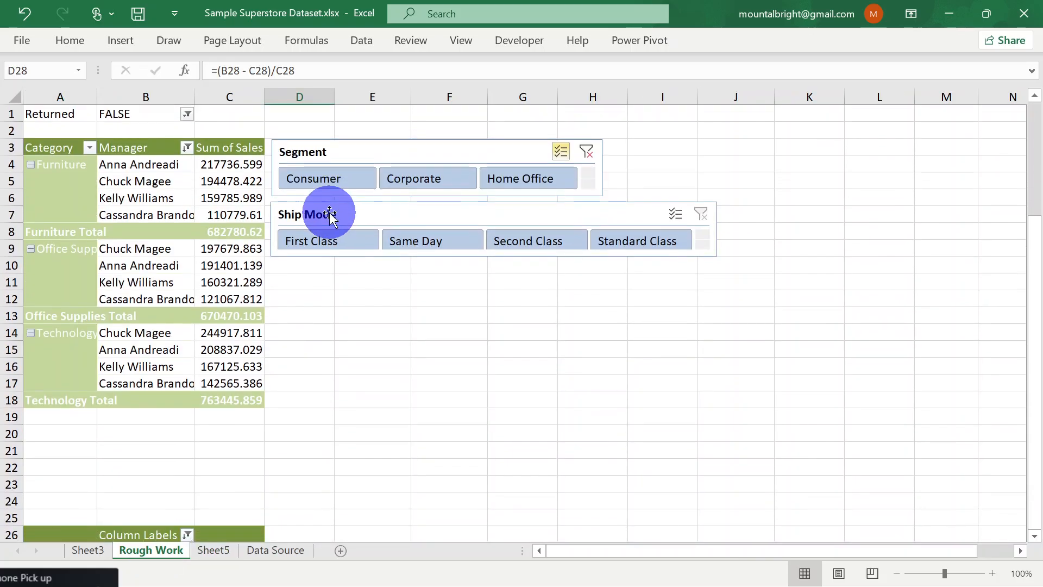
{"action": "scroll", "coordinate": [329, 213], "scroll_direction": "down", "scroll_amount": 2}
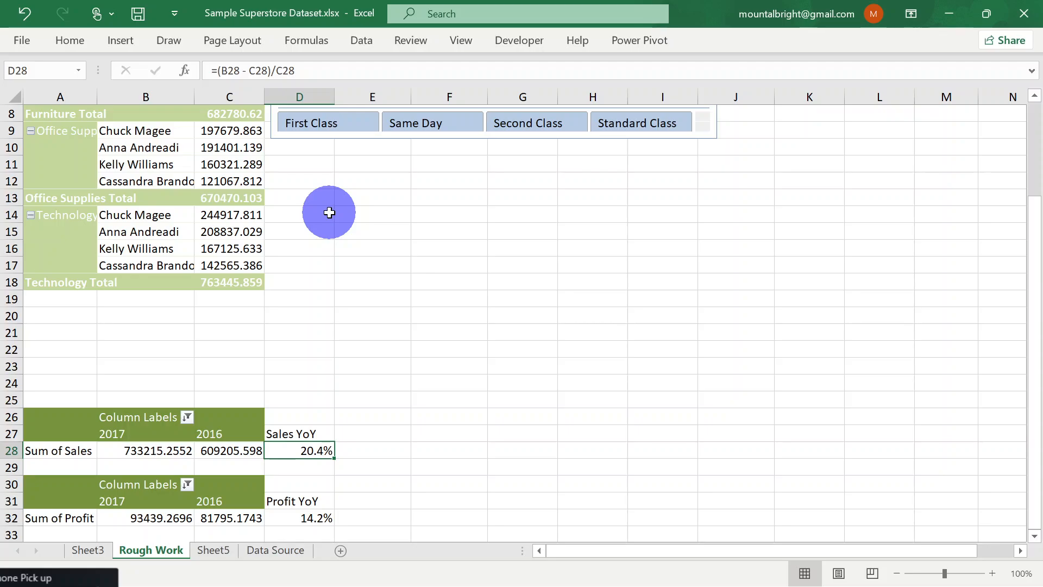
{"action": "scroll", "coordinate": [329, 213], "scroll_direction": "down", "scroll_amount": 2}
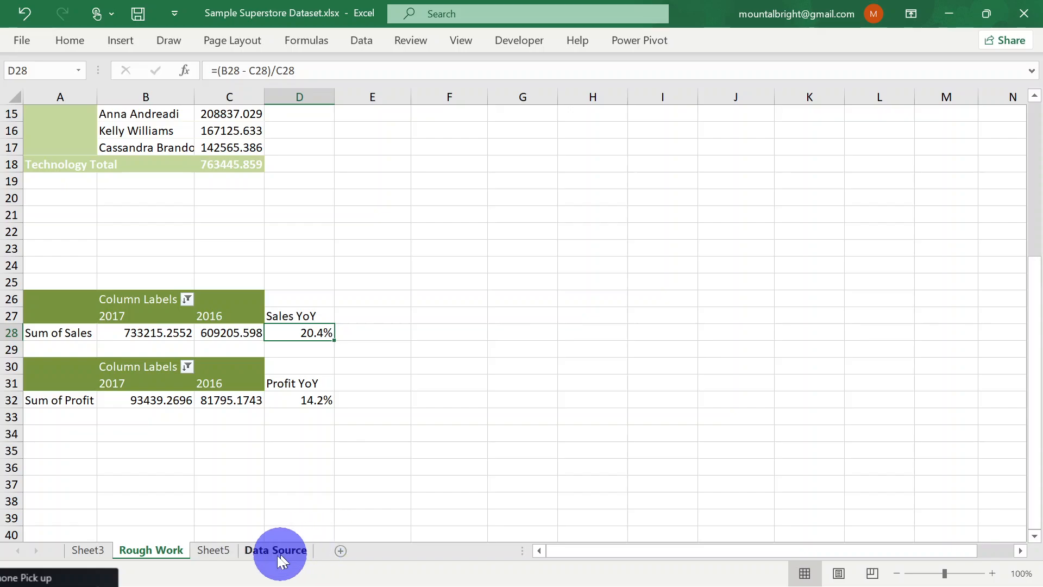
{"action": "left_click", "coordinate": [220, 552]}
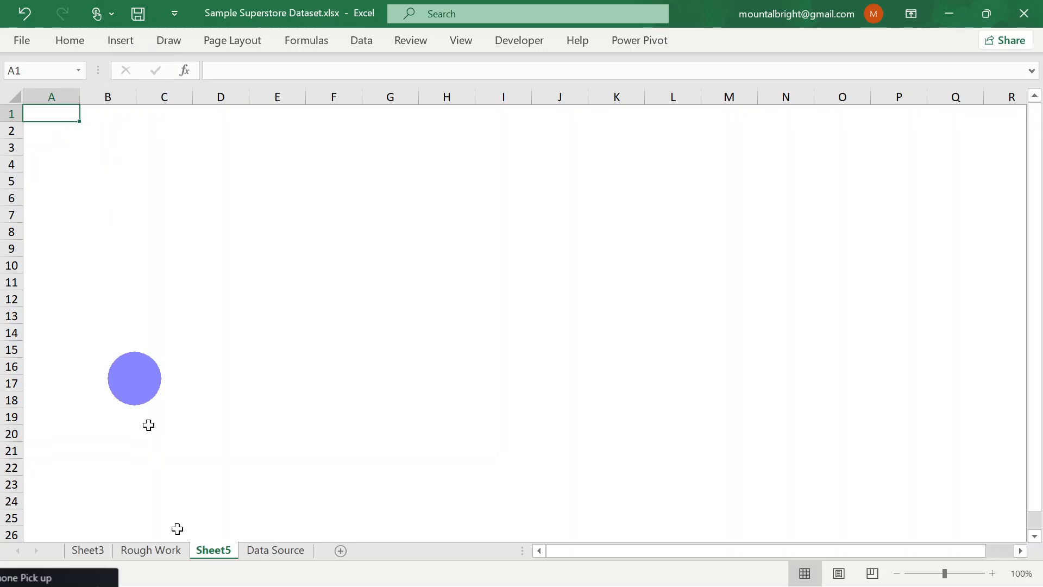
{"action": "left_click", "coordinate": [156, 549]}
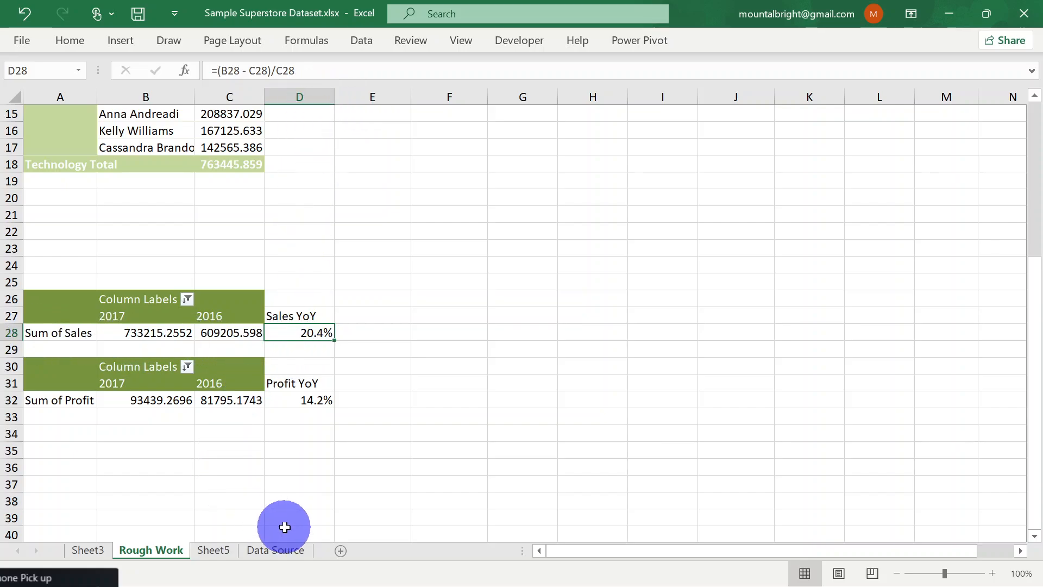
Try to link cell A2 on Sheet5 to the Sales YoY value in D28 on Rough Work
{"action": "left_click", "coordinate": [202, 550]}
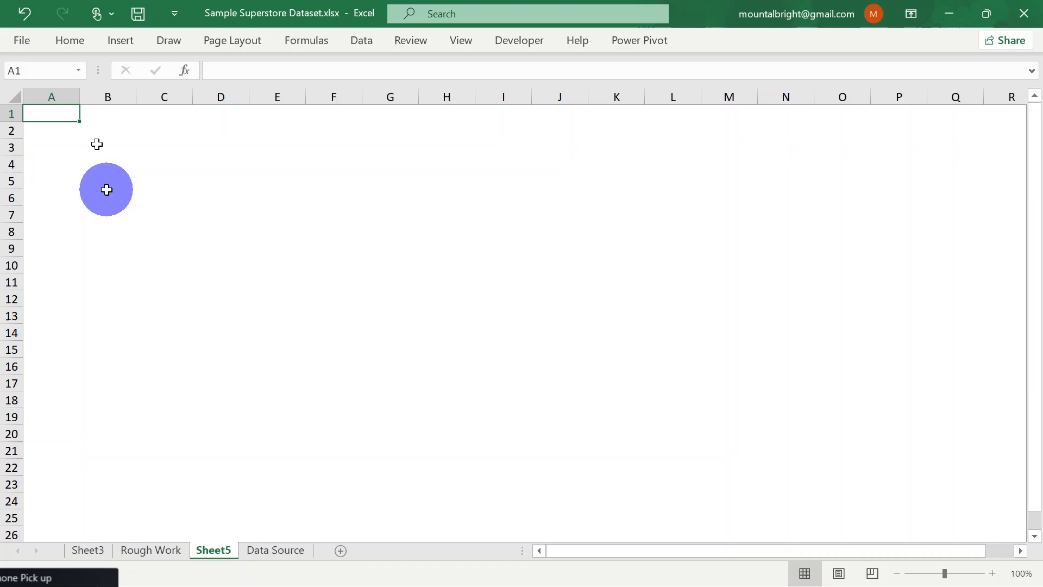
{"action": "left_click", "coordinate": [73, 134]}
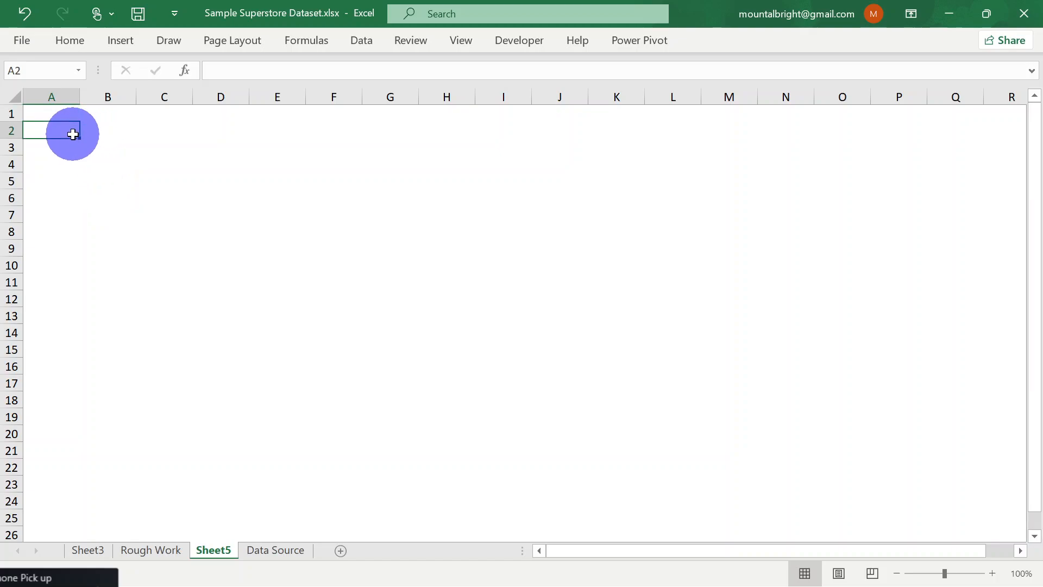
{"action": "type", "text": "="}
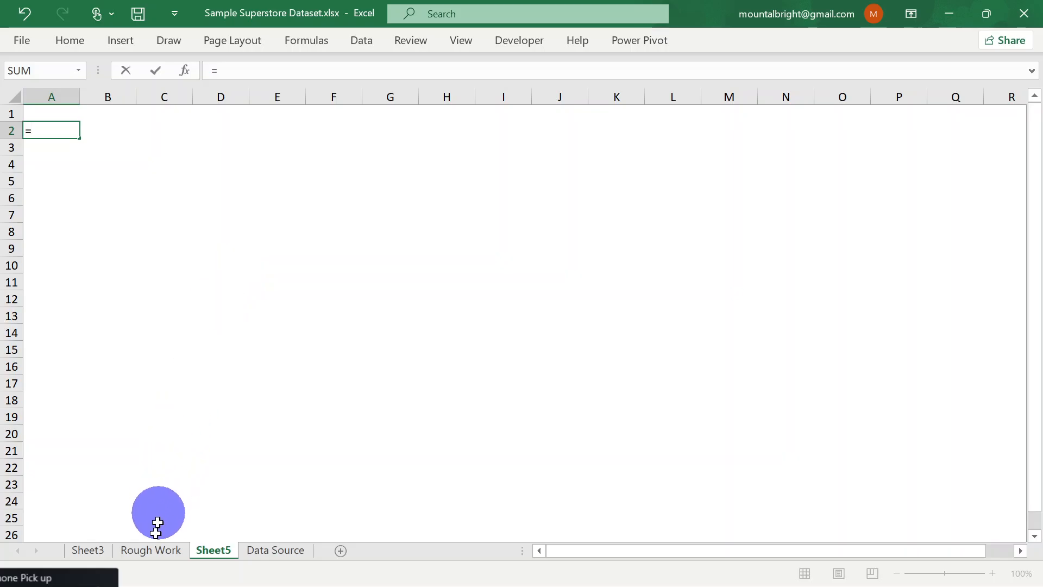
{"action": "left_click", "coordinate": [155, 555]}
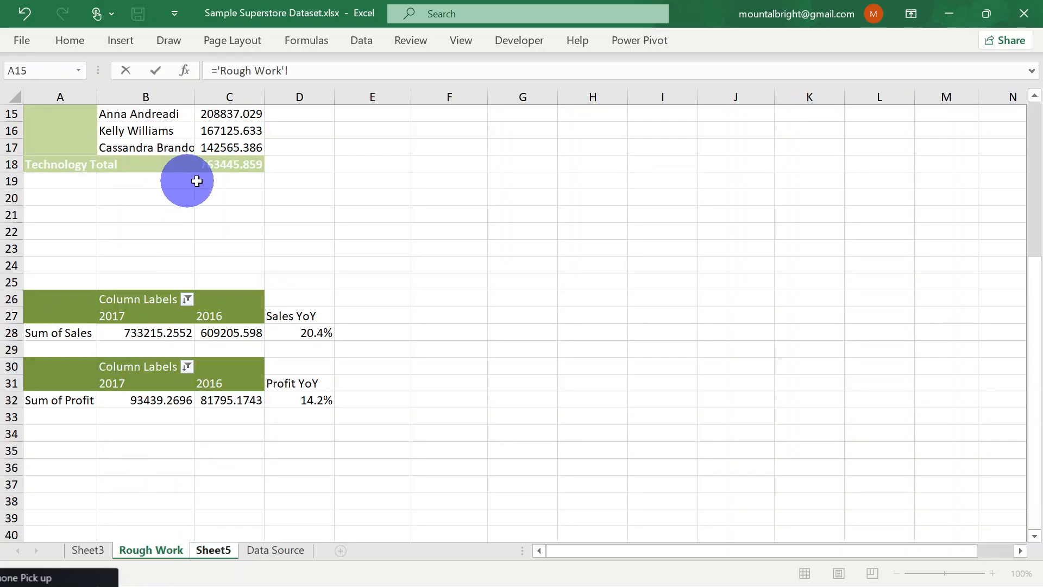
{"action": "left_click", "coordinate": [317, 334]}
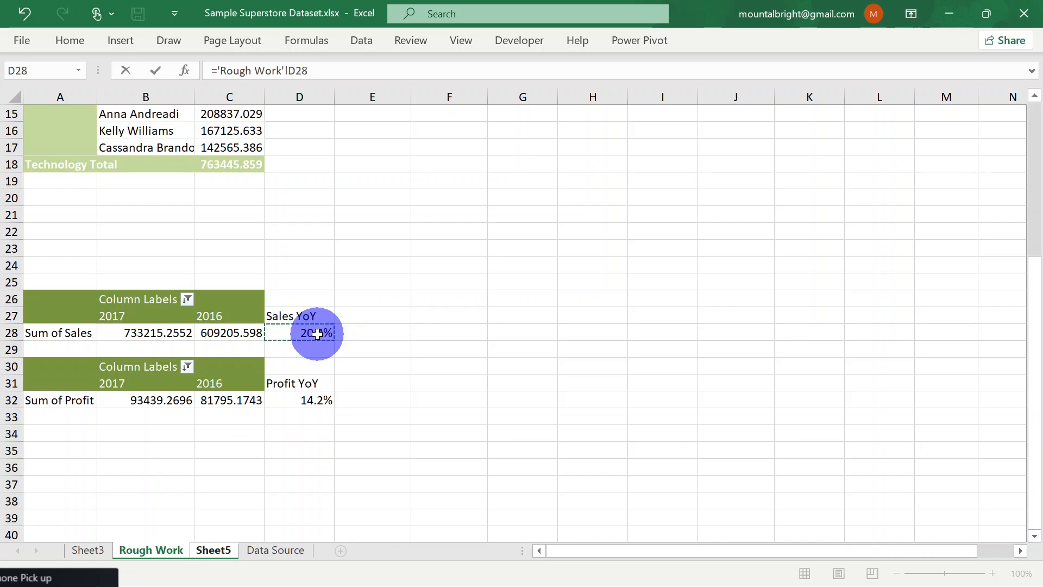
{"action": "left_click", "coordinate": [212, 552]}
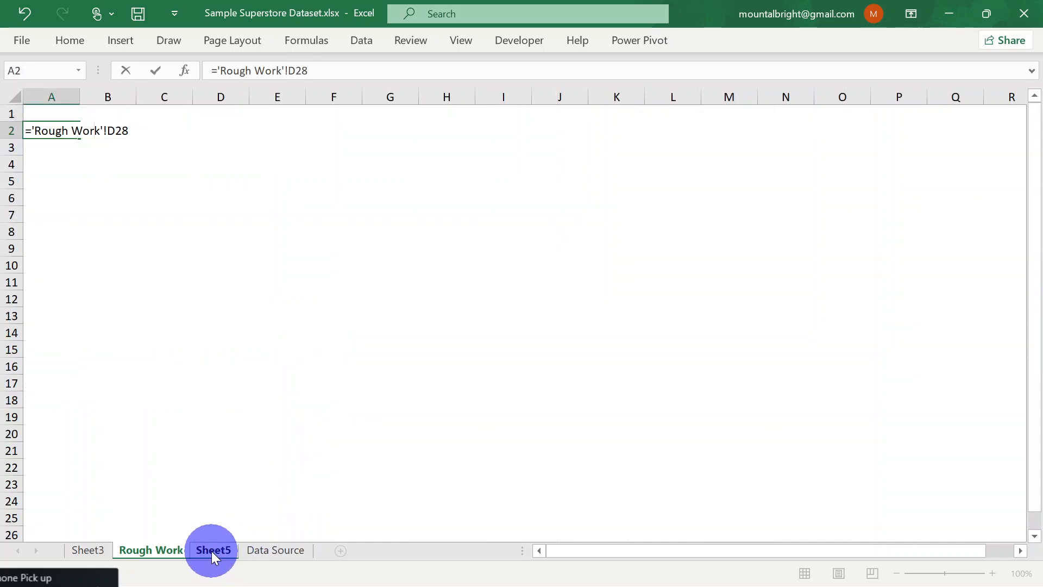
{"action": "key", "text": "Return"}
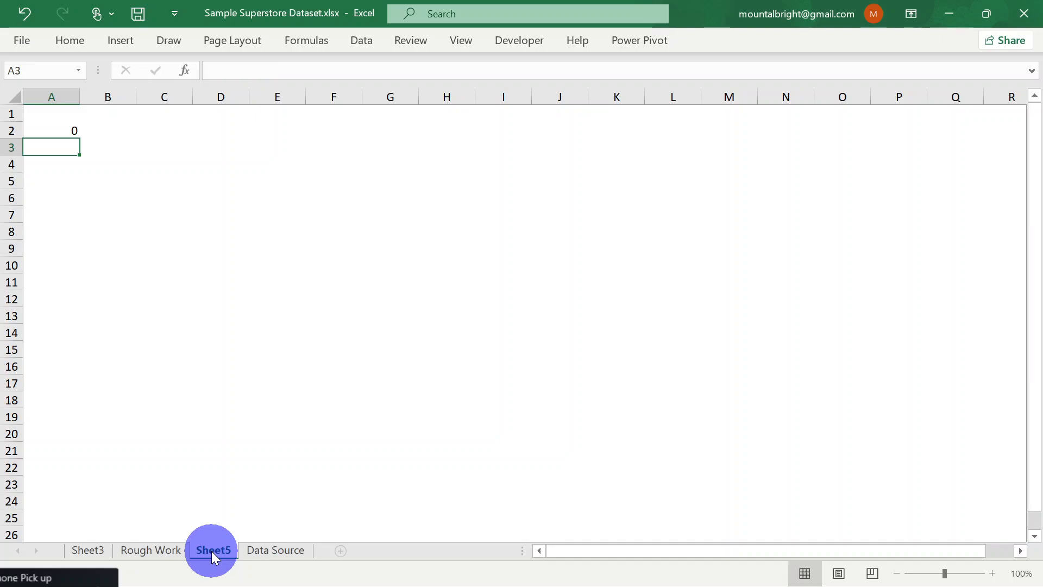
Clear the wrong reference from A2 on Sheet5 and replace it with the formula ='Rough Work'!D28
{"action": "left_click", "coordinate": [62, 130]}
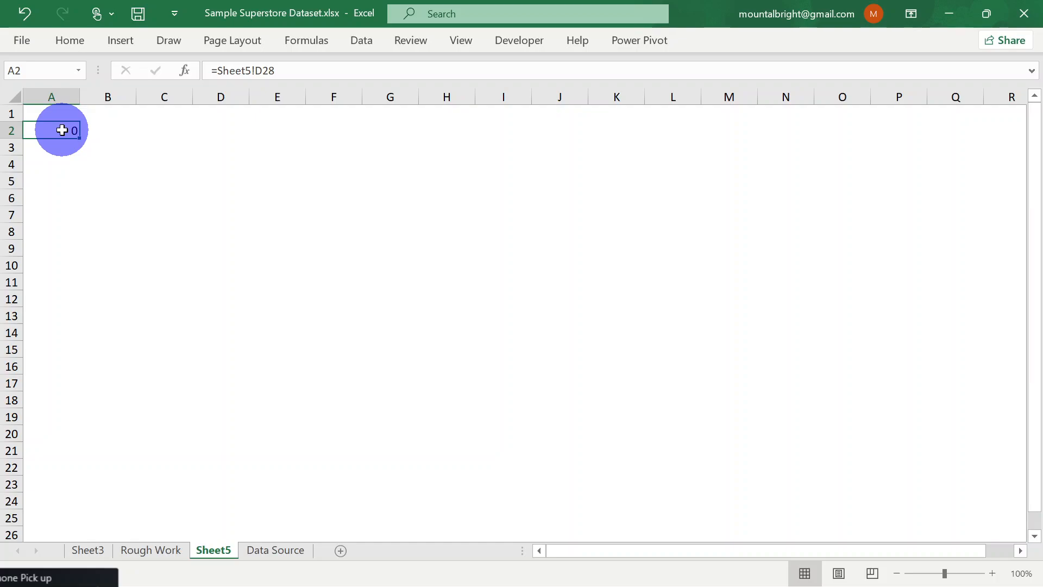
{"action": "key", "text": "Delete"}
{"action": "type", "text": "="}
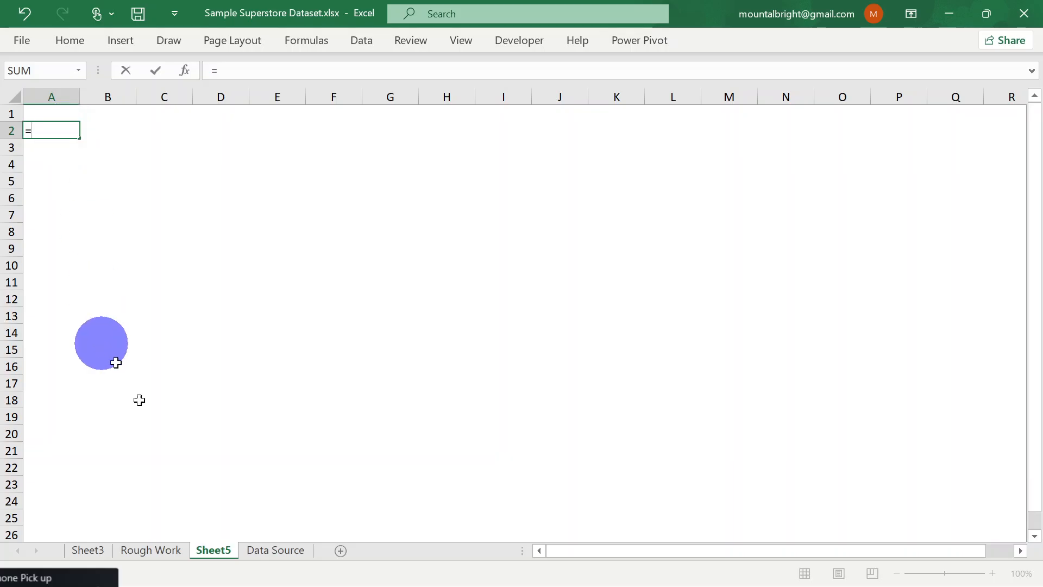
{"action": "left_click", "coordinate": [165, 559]}
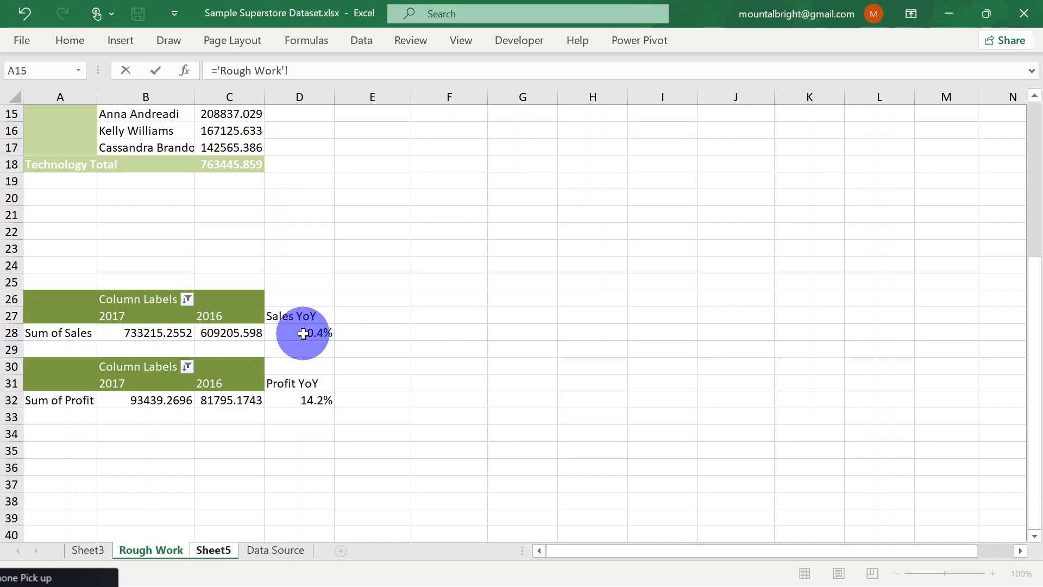
{"action": "left_click", "coordinate": [303, 334]}
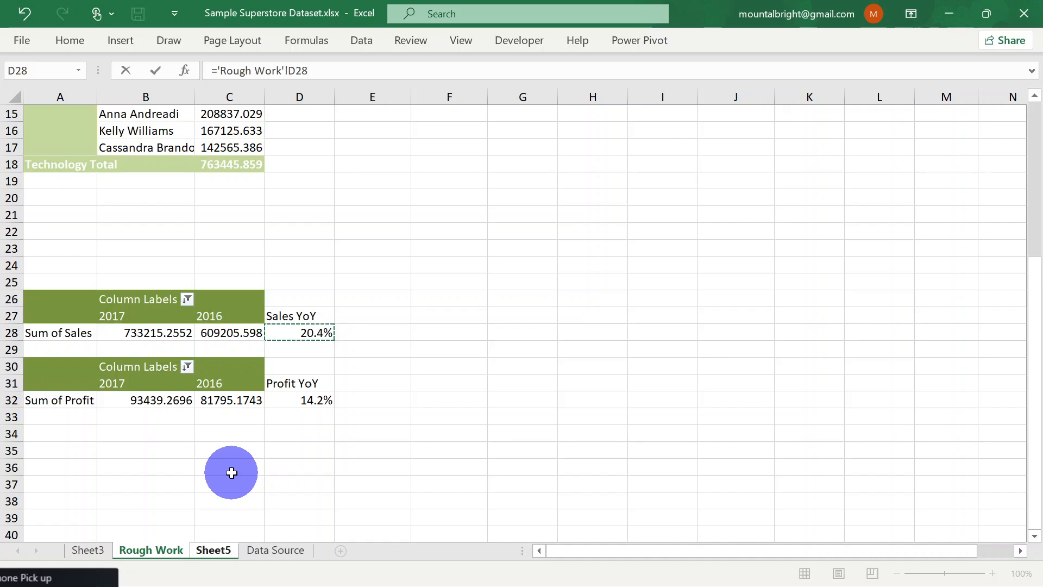
{"action": "key", "text": "Return"}
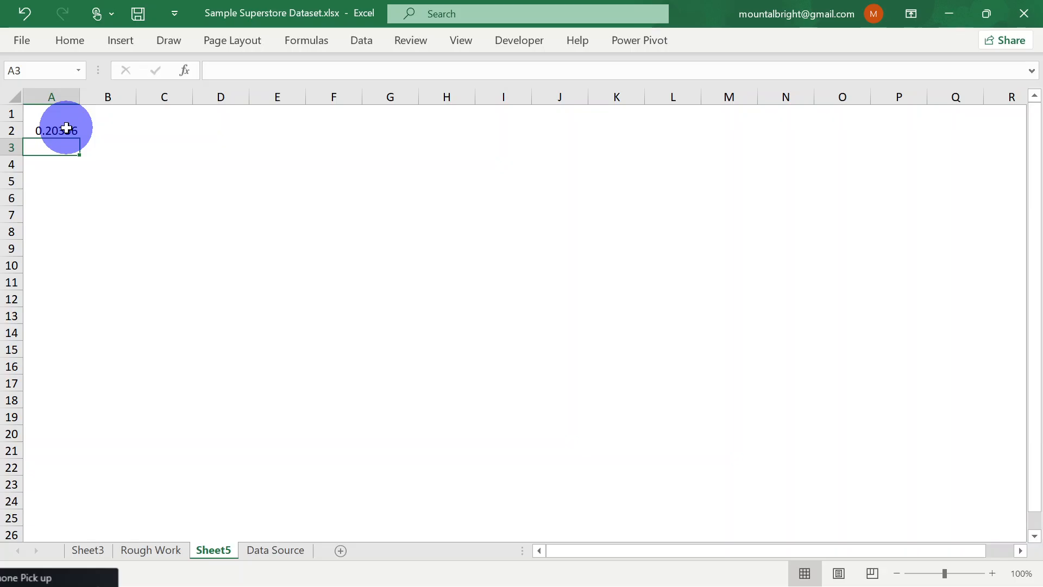
Compare the linked formula in A2 on Sheet5 with the Sales YoY source cell D28 on Rough Work
{"action": "left_click", "coordinate": [152, 550]}
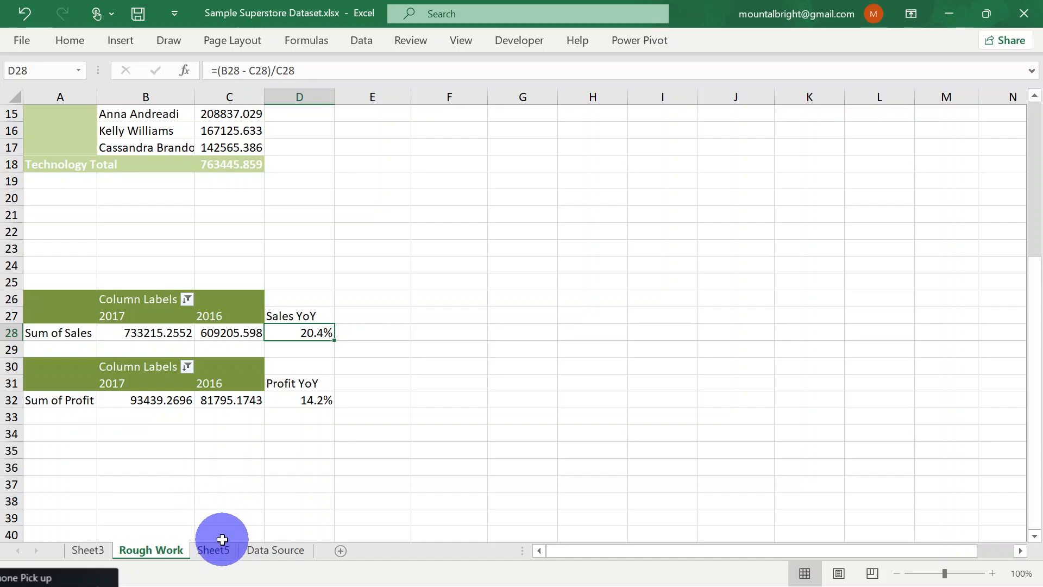
{"action": "left_click", "coordinate": [217, 550]}
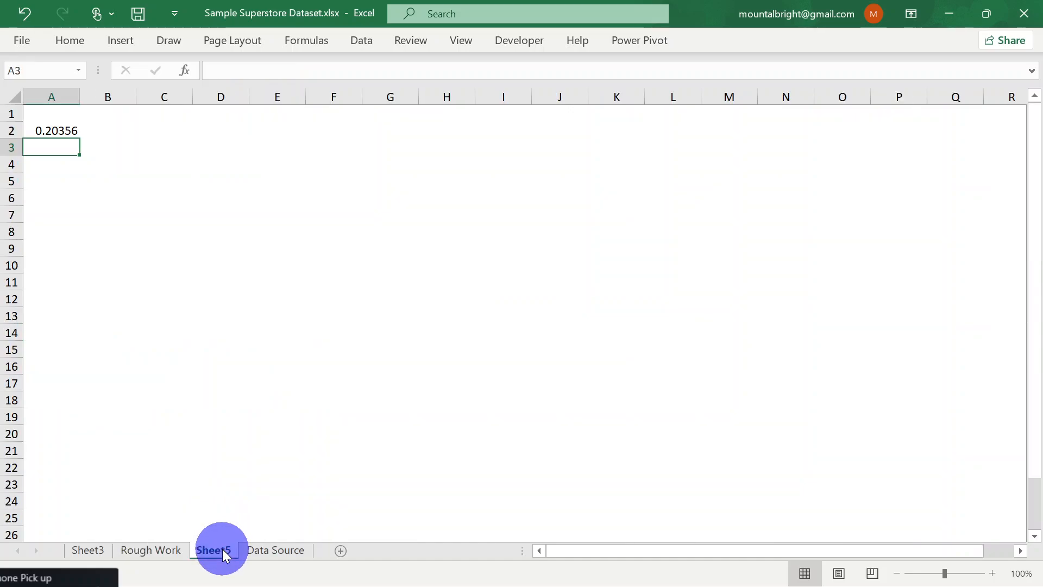
{"action": "left_click", "coordinate": [67, 131]}
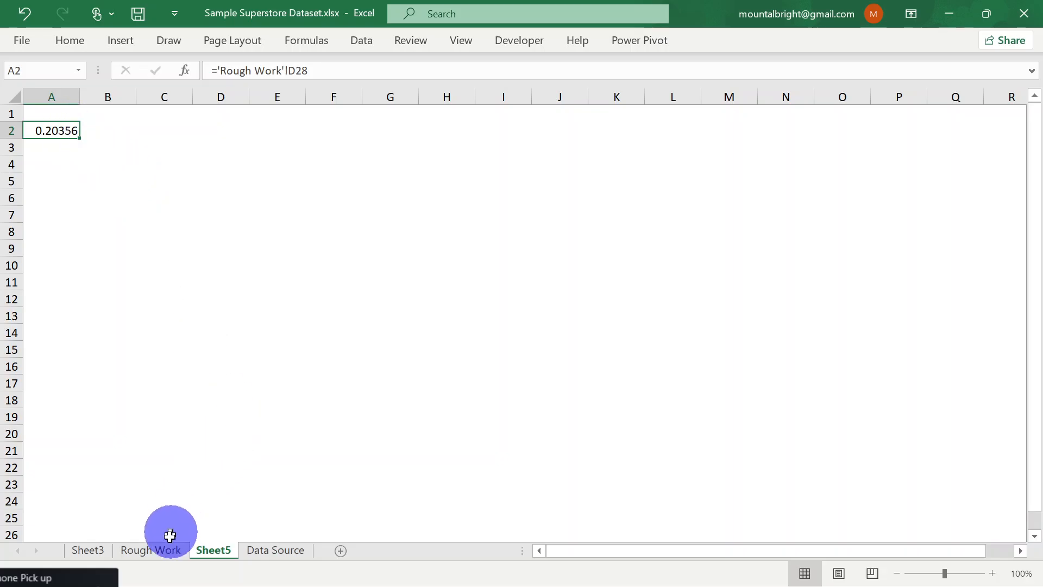
{"action": "left_click", "coordinate": [164, 555]}
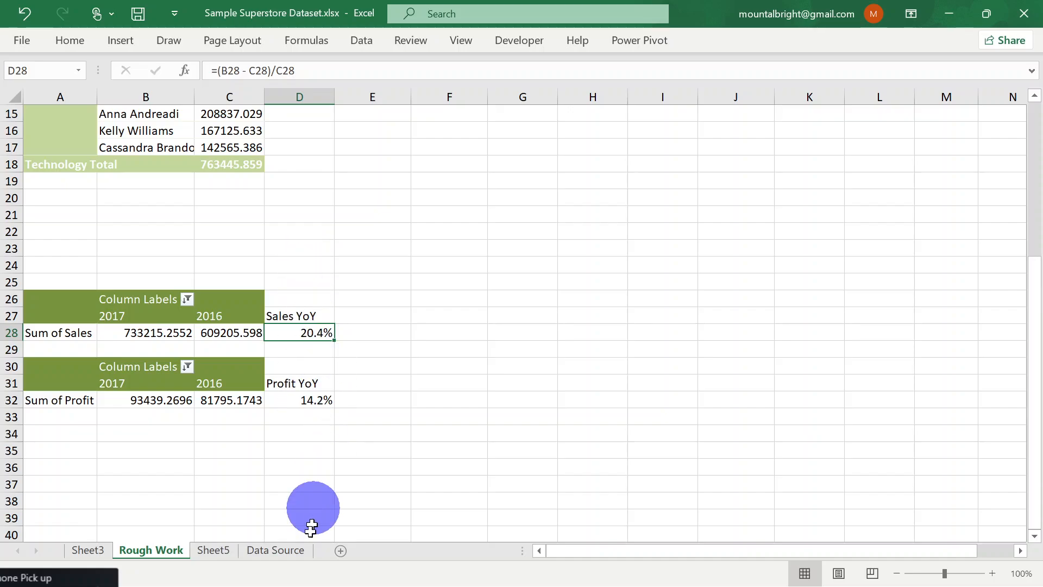
{"action": "left_click", "coordinate": [213, 554]}
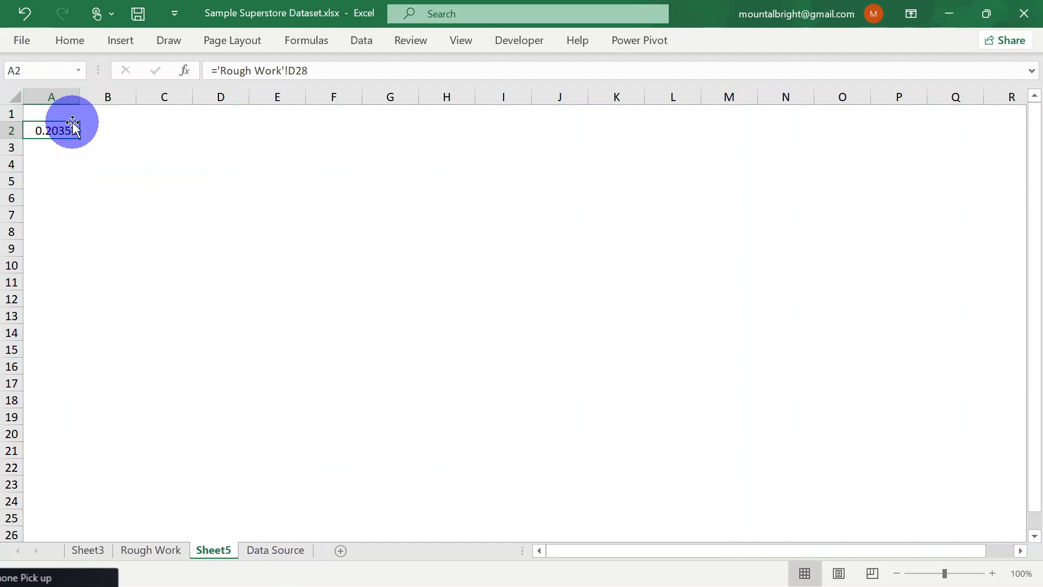
Clear cell A2 on Sheet5 and undo the deletion
{"action": "key", "text": "Delete"}
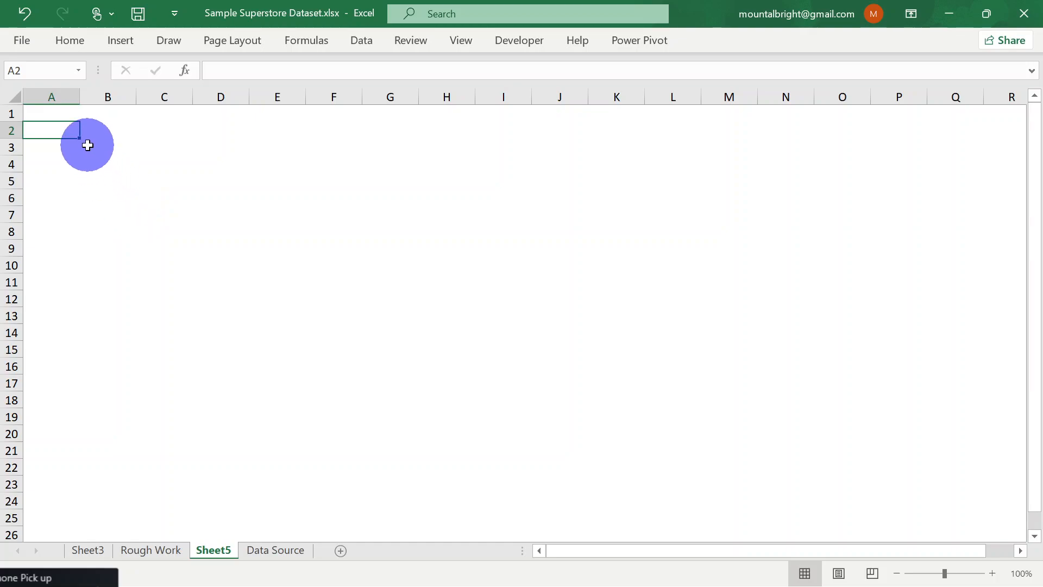
{"action": "key", "text": "ctrl+z"}
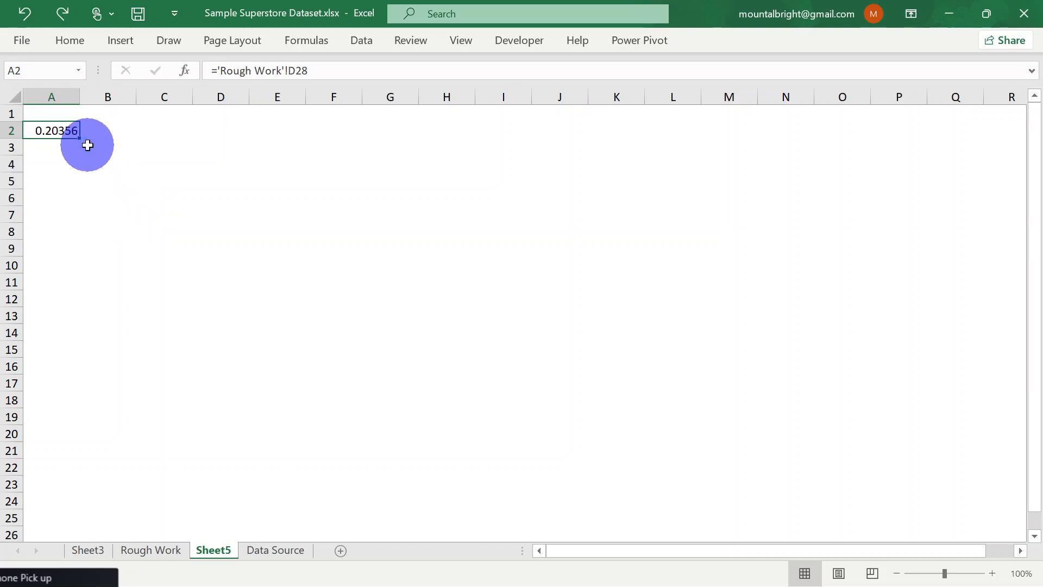
Set the number format of A2 on Sheet5 to Percentage with 1 decimal place
{"action": "right_click", "coordinate": [63, 132]}
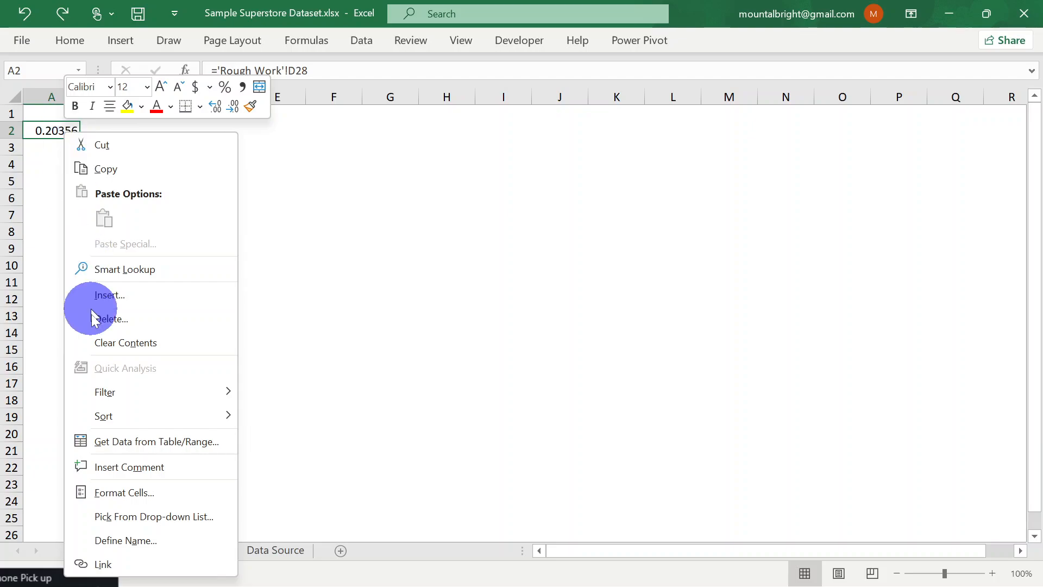
{"action": "left_click", "coordinate": [129, 491]}
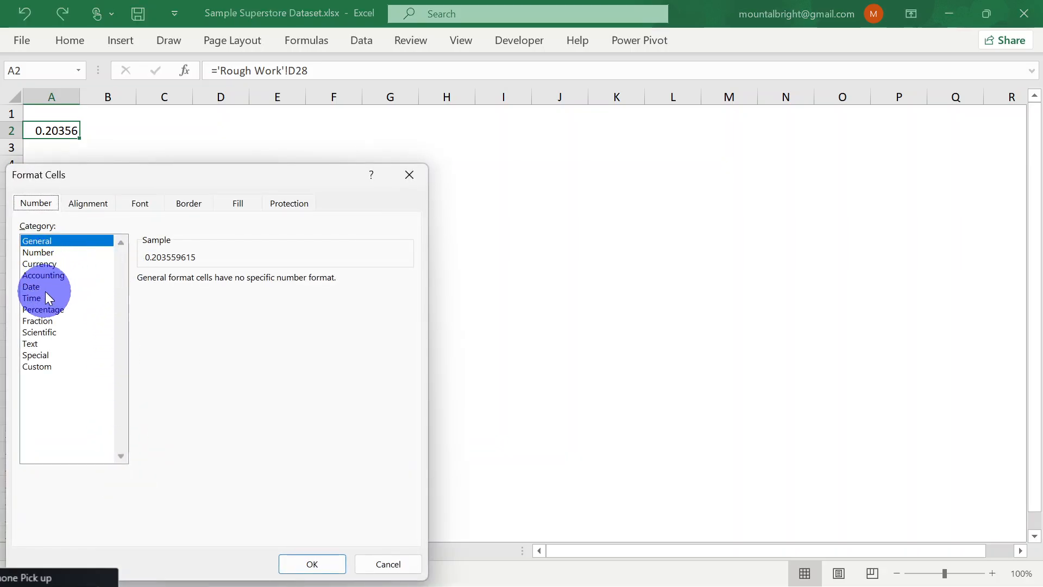
{"action": "left_click", "coordinate": [65, 309]}
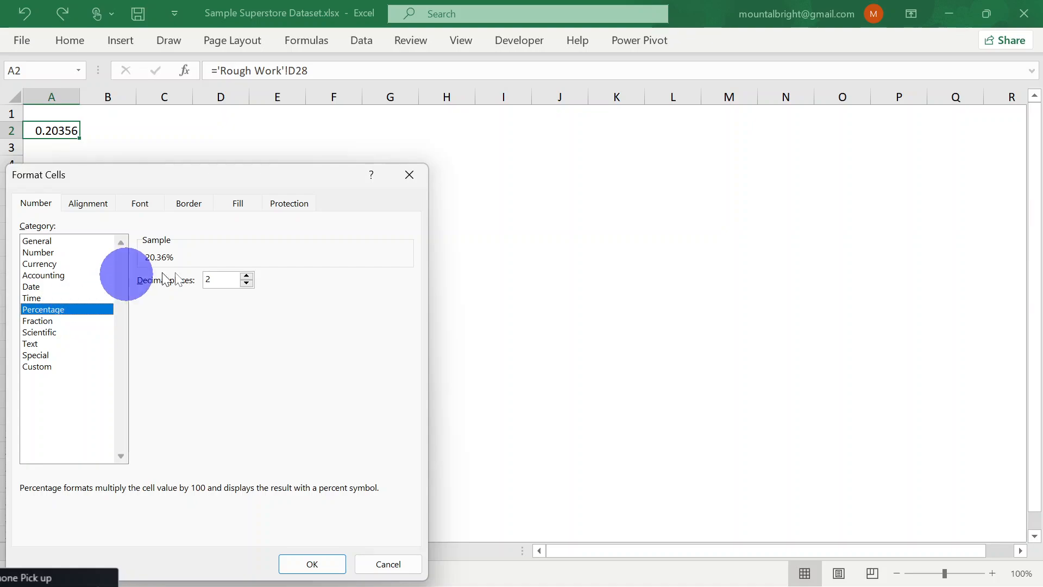
{"action": "left_click", "coordinate": [246, 283]}
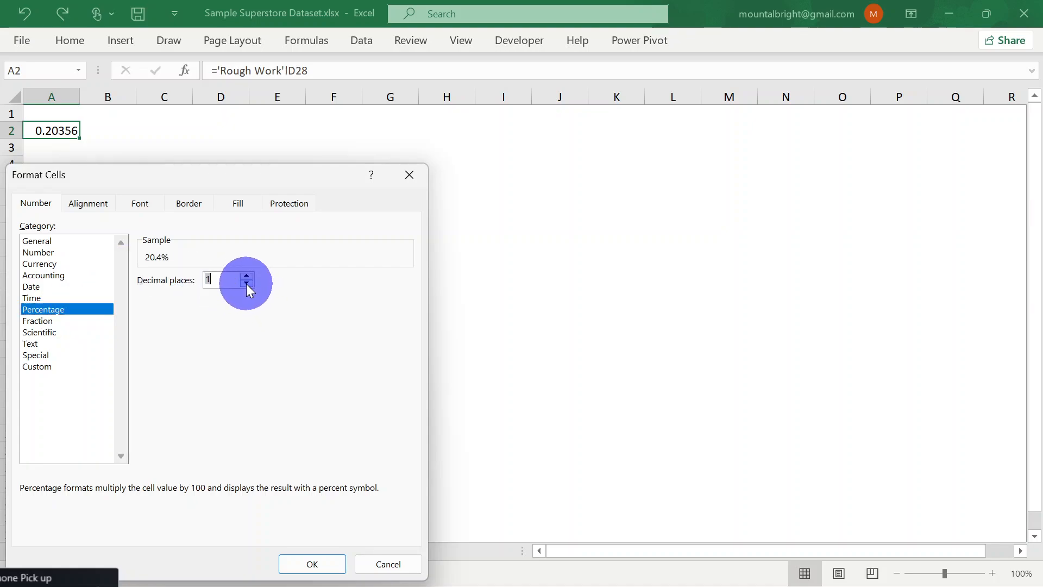
Give A2 a near-black fill and a white font at size 20, and apply the cell formatting
{"action": "left_click", "coordinate": [239, 205]}
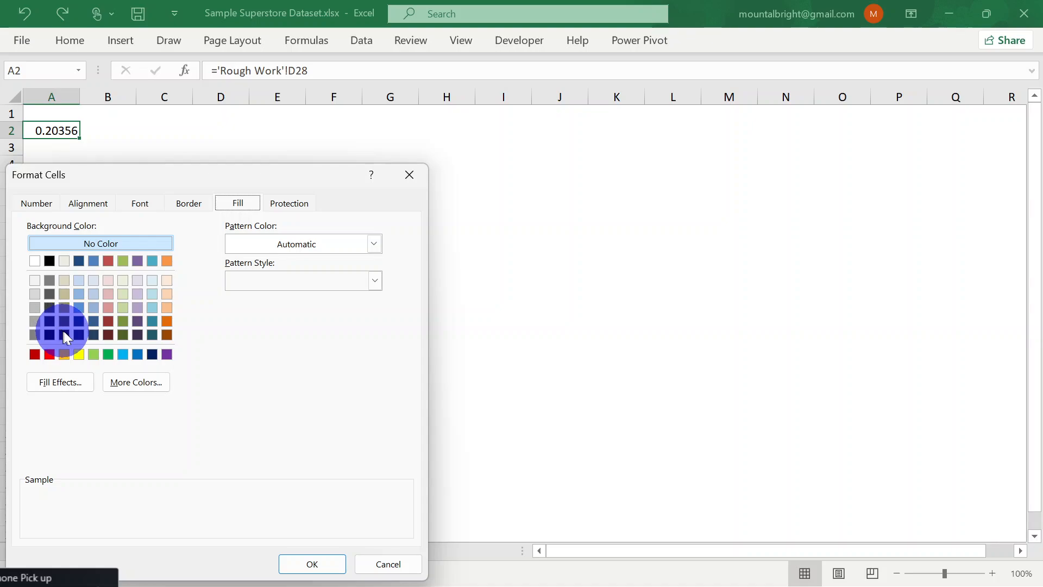
{"action": "left_click", "coordinate": [49, 335]}
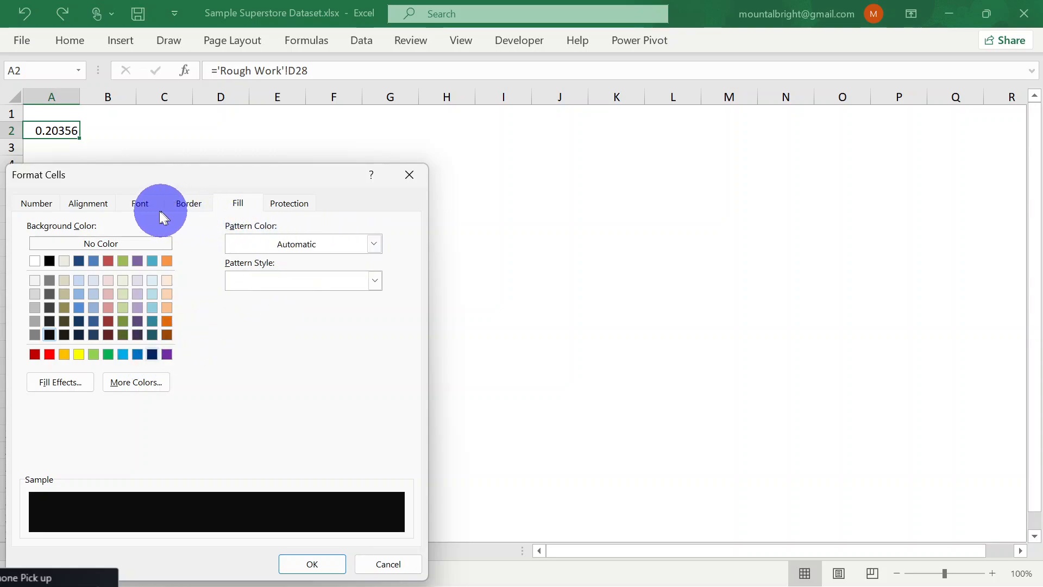
{"action": "left_click", "coordinate": [142, 206]}
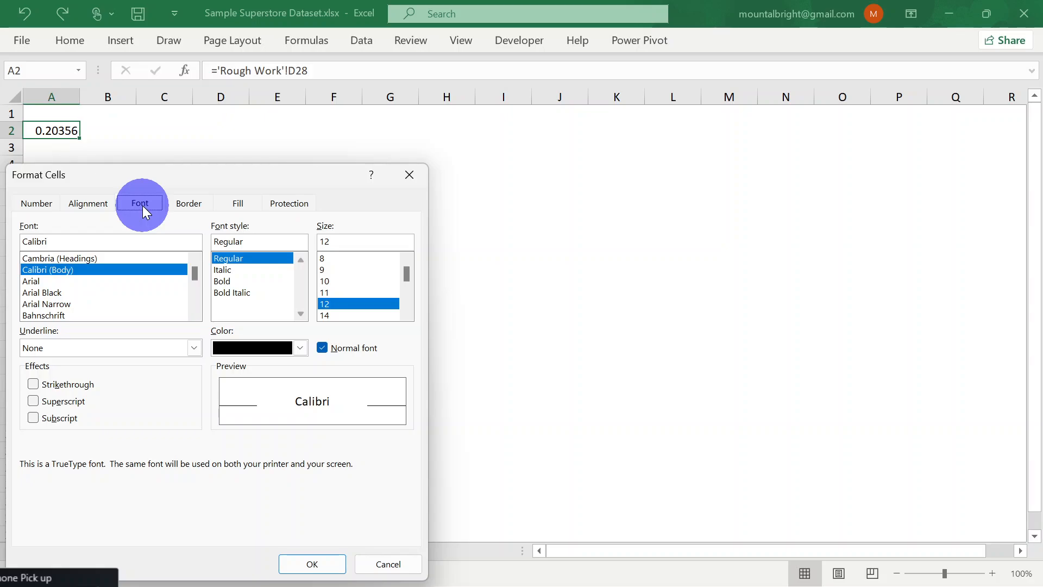
{"action": "left_click", "coordinate": [228, 384]}
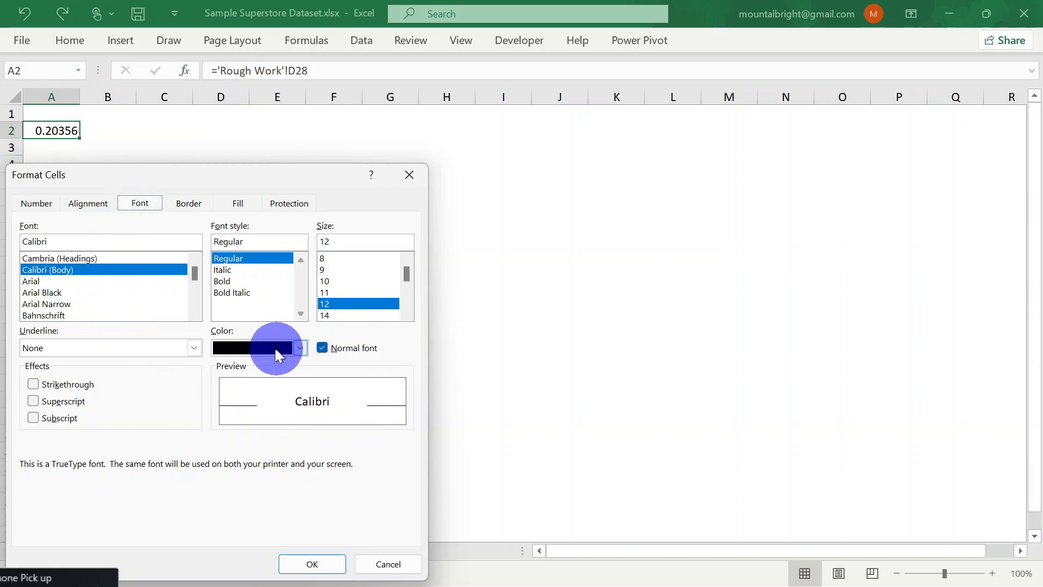
{"action": "left_click", "coordinate": [300, 348]}
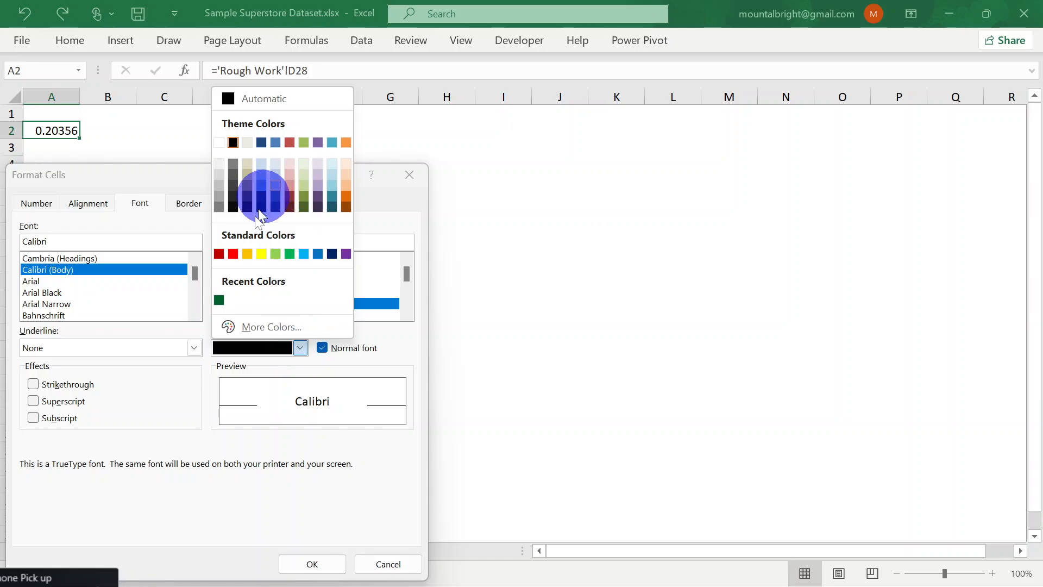
{"action": "left_click", "coordinate": [219, 144]}
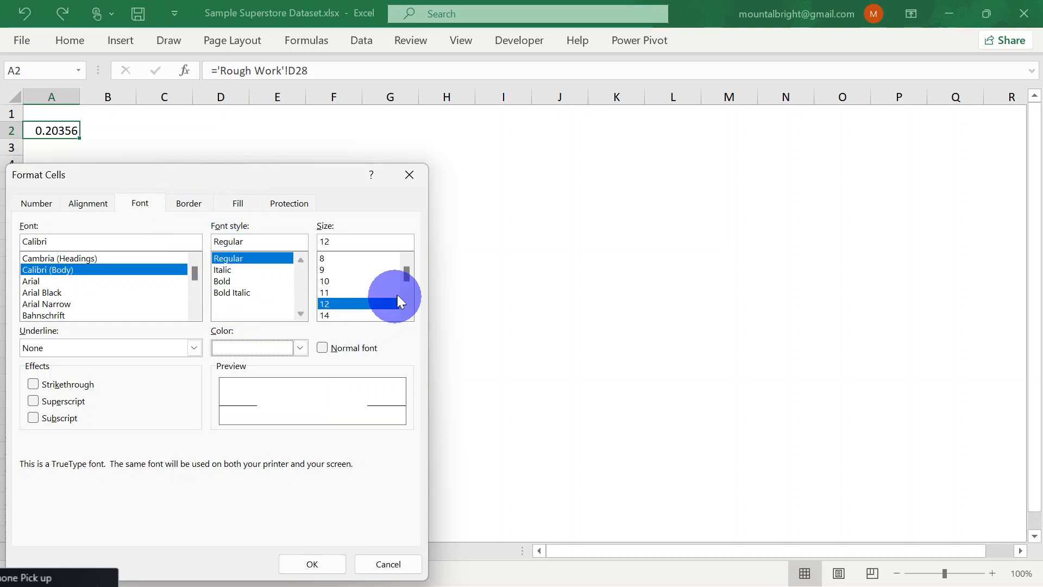
{"action": "left_click_drag", "start_coordinate": [406, 275], "coordinate": [382, 291]}
{"action": "left_click", "coordinate": [350, 292]}
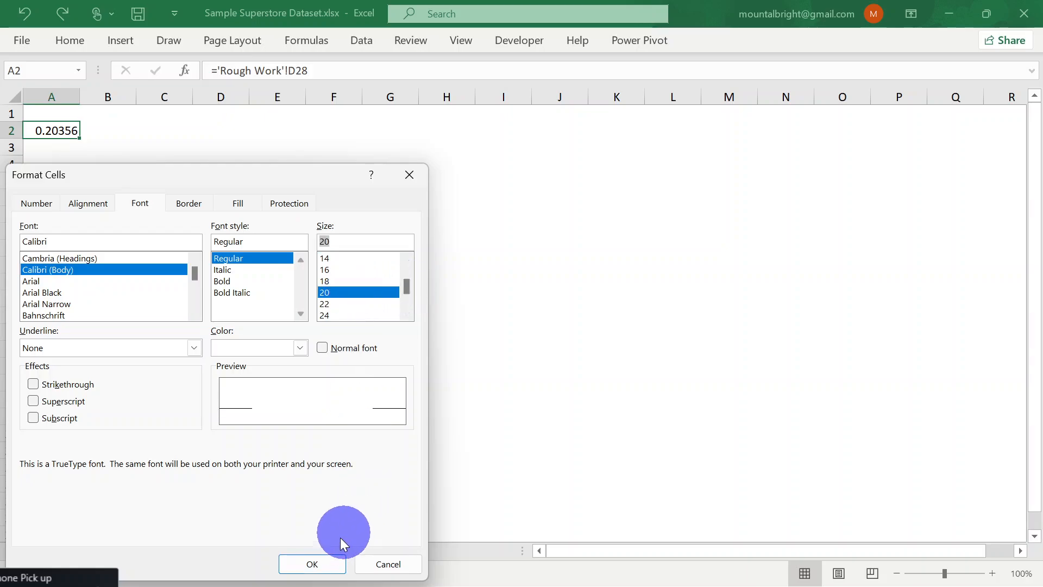
{"action": "left_click", "coordinate": [329, 564]}
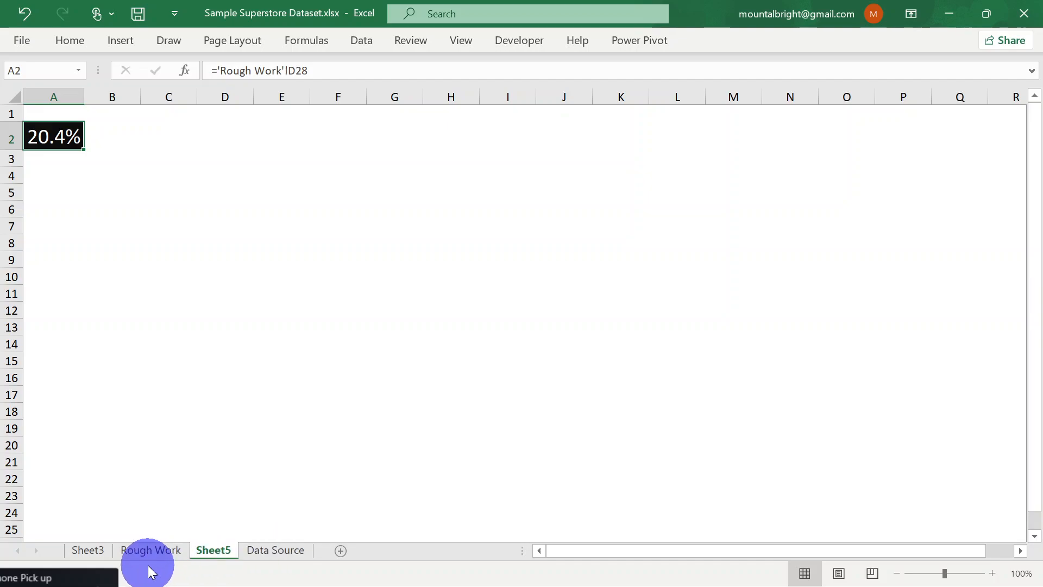
Examine the Data Source sheet and the analysis, formula and data tools available for the Sum of Sales PivotTable on Rough Work
{"action": "left_click", "coordinate": [268, 548]}
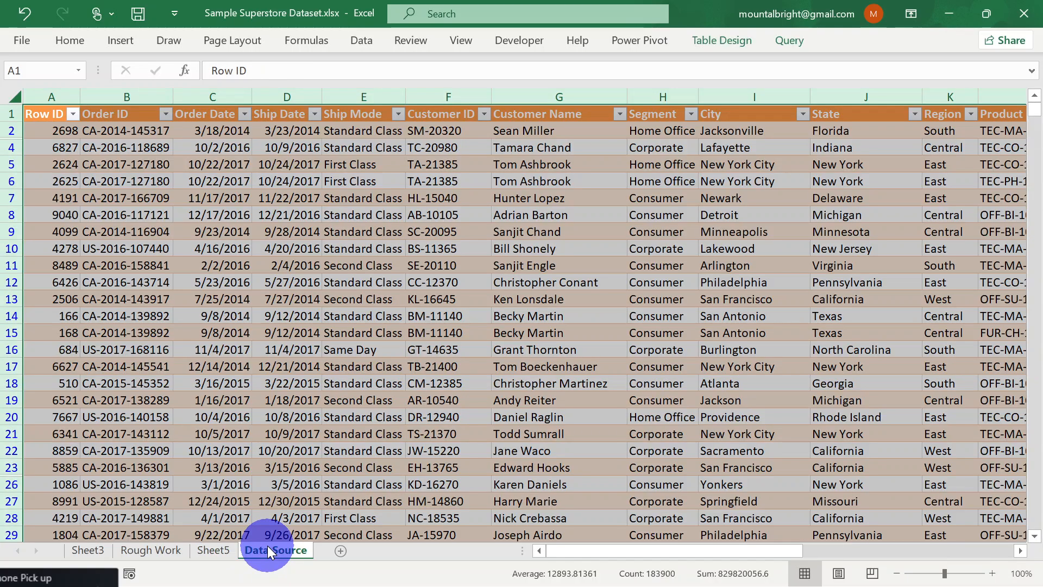
{"action": "left_click", "coordinate": [148, 555]}
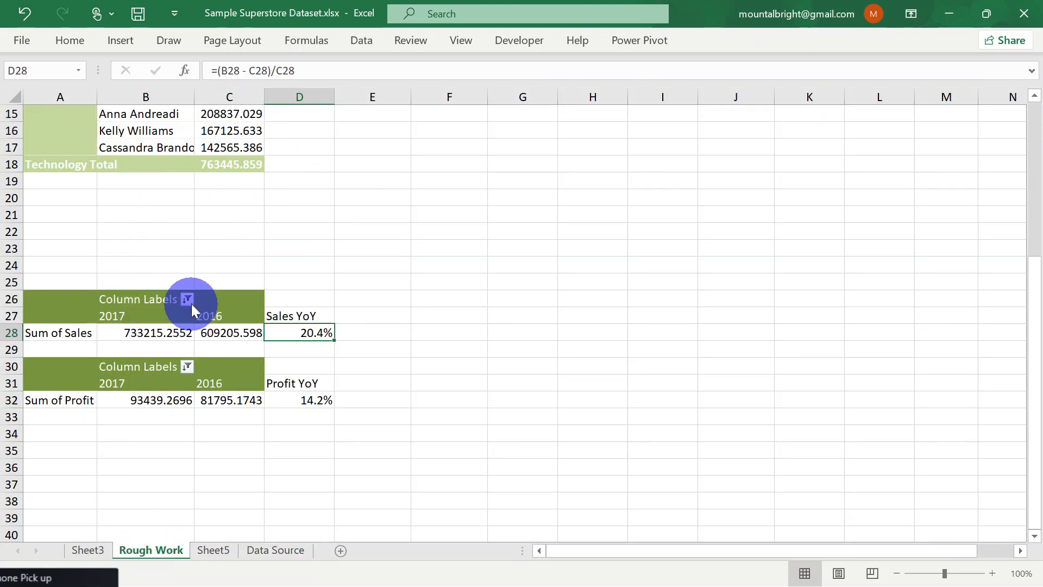
{"action": "left_click", "coordinate": [71, 310]}
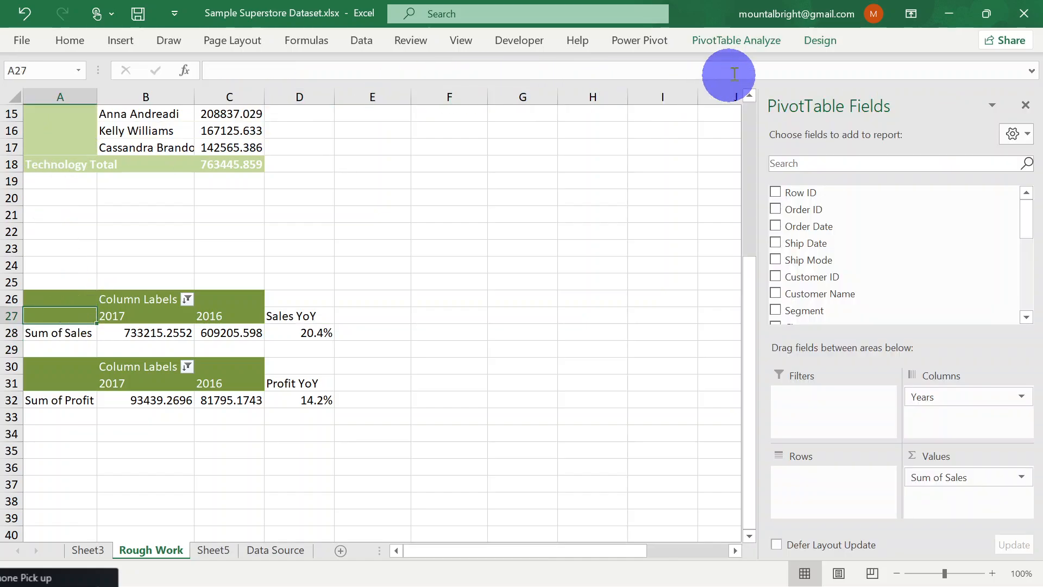
{"action": "left_click", "coordinate": [761, 45]}
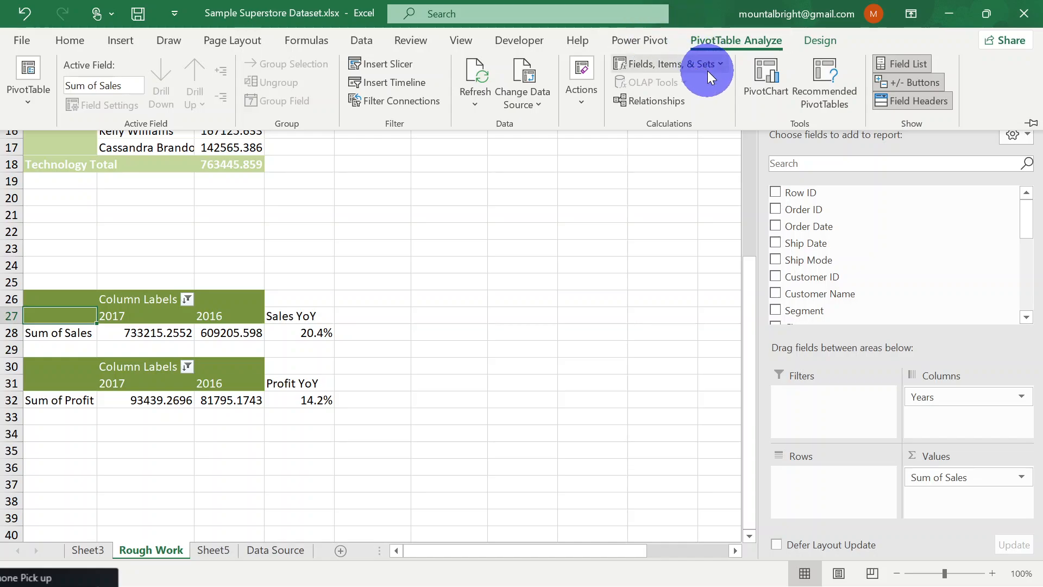
{"action": "left_click", "coordinate": [360, 314]}
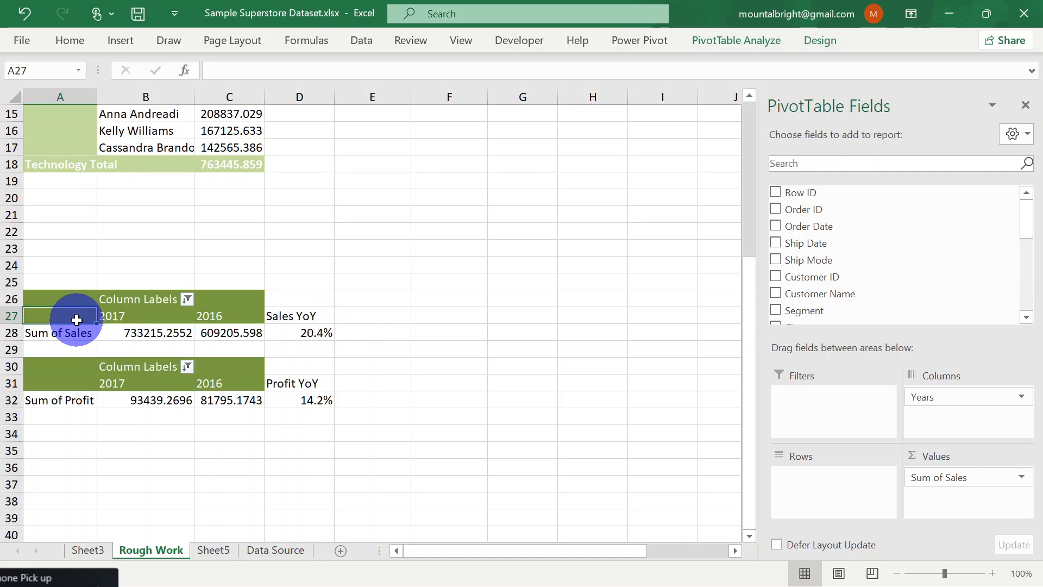
{"action": "left_click", "coordinate": [369, 315]}
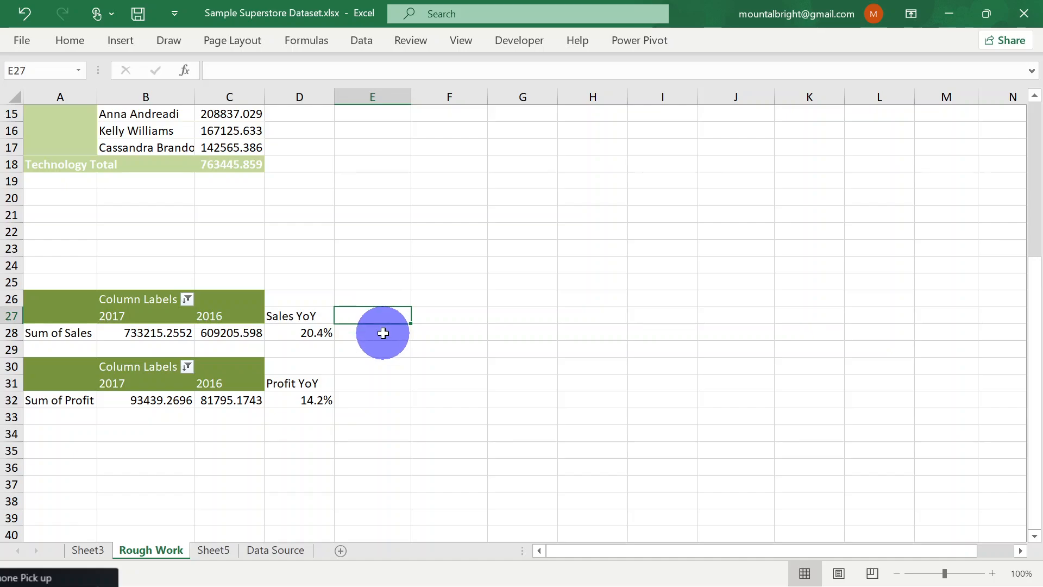
{"action": "left_click", "coordinate": [383, 333]}
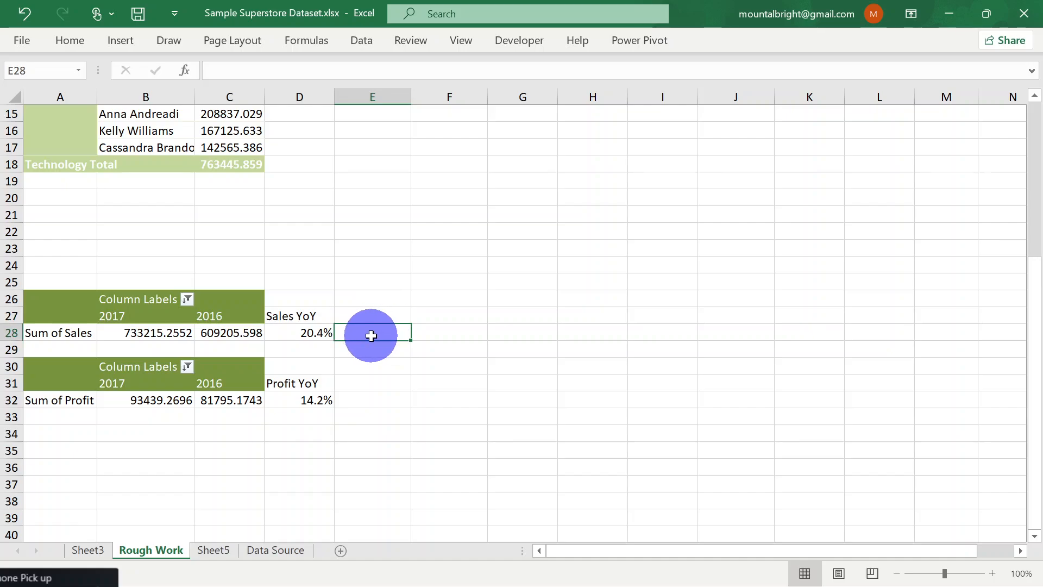
{"action": "left_click", "coordinate": [318, 43]}
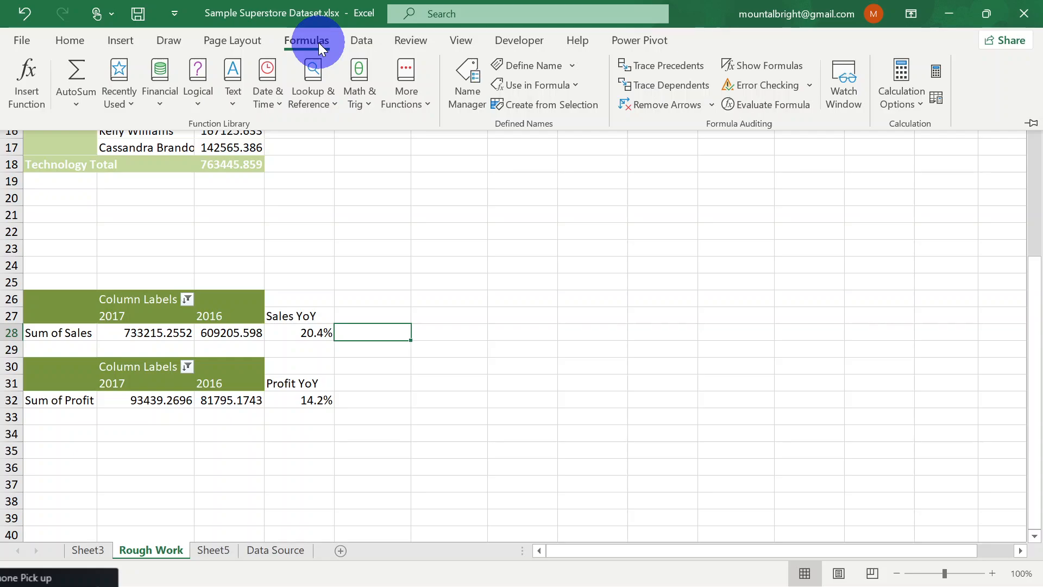
{"action": "left_click", "coordinate": [353, 41]}
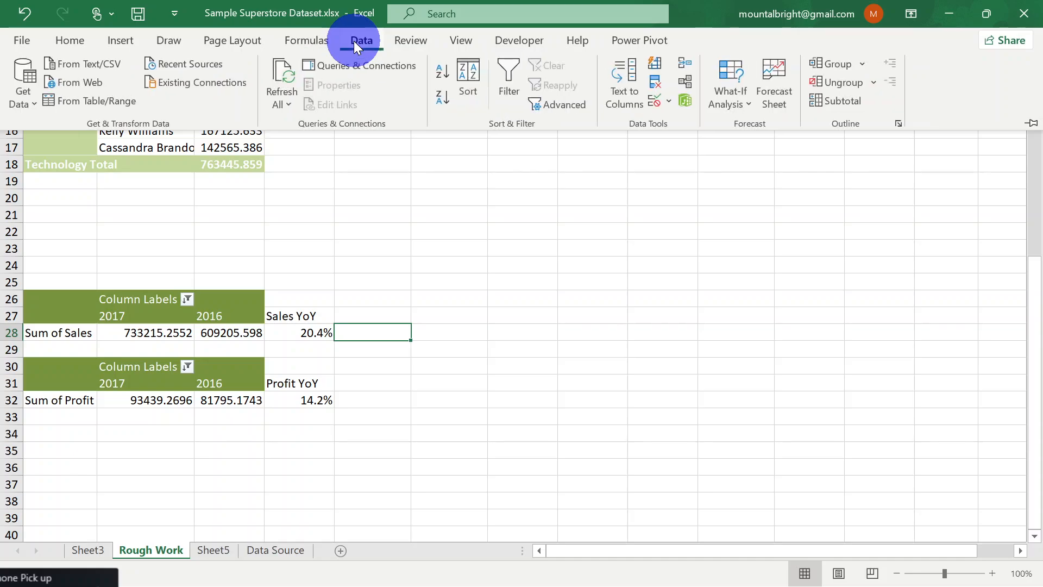
Start a calculated field for the Sum of Sales PivotTable and name it Recalculate Sales YoY
{"action": "left_click", "coordinate": [140, 330]}
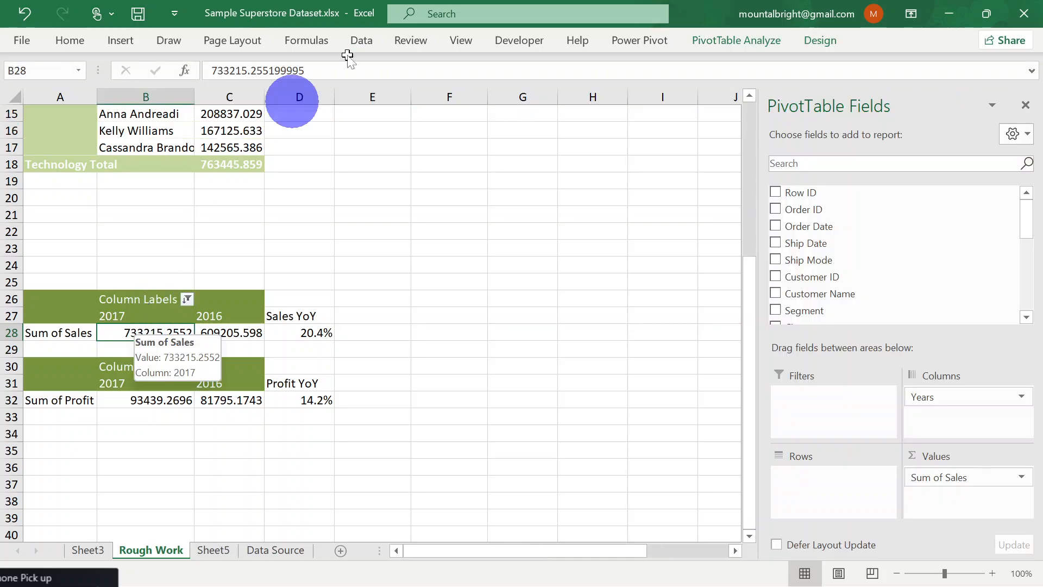
{"action": "left_click", "coordinate": [746, 41]}
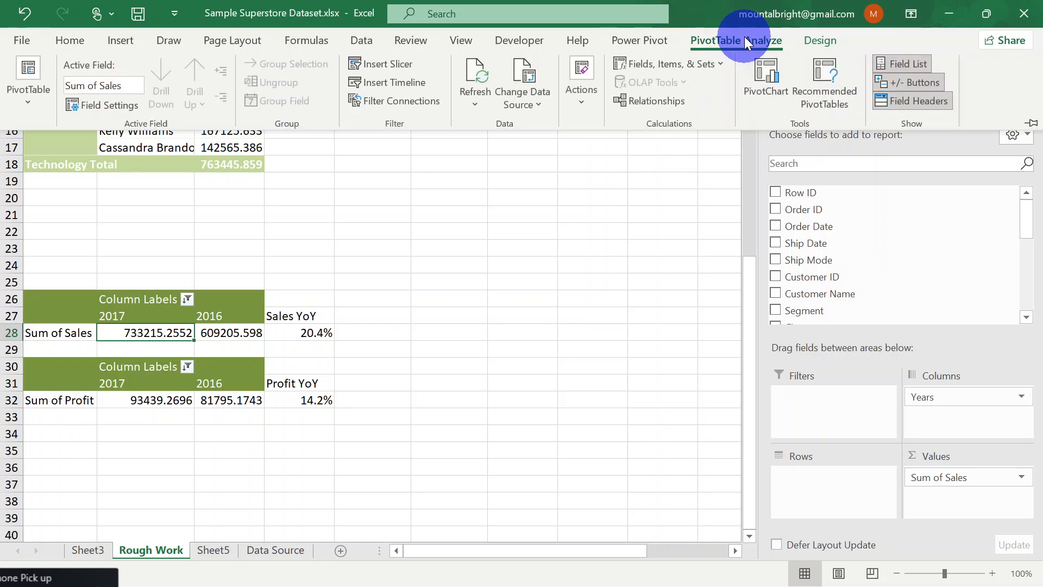
{"action": "left_click", "coordinate": [725, 64]}
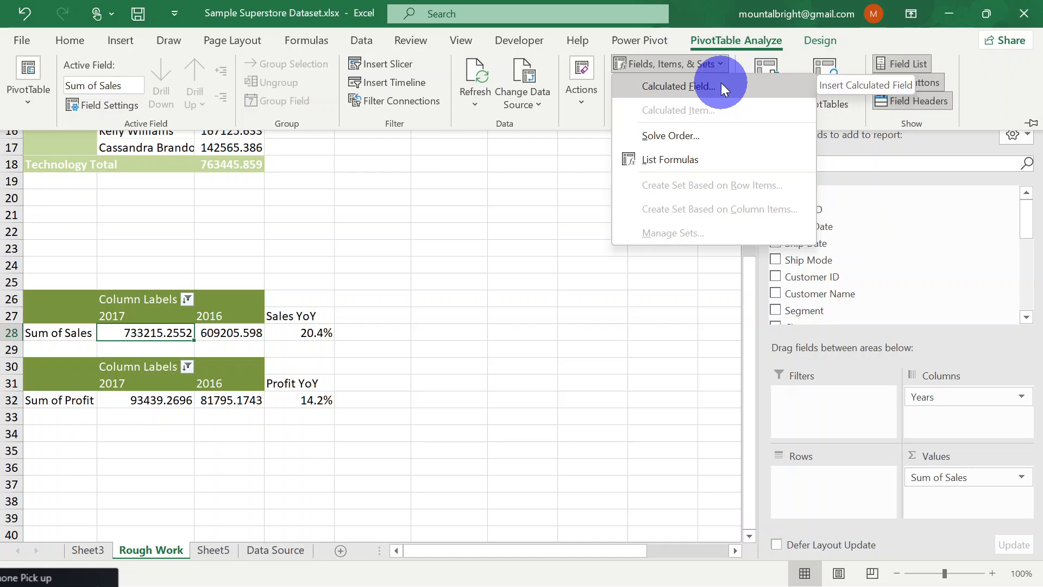
{"action": "left_click", "coordinate": [721, 82]}
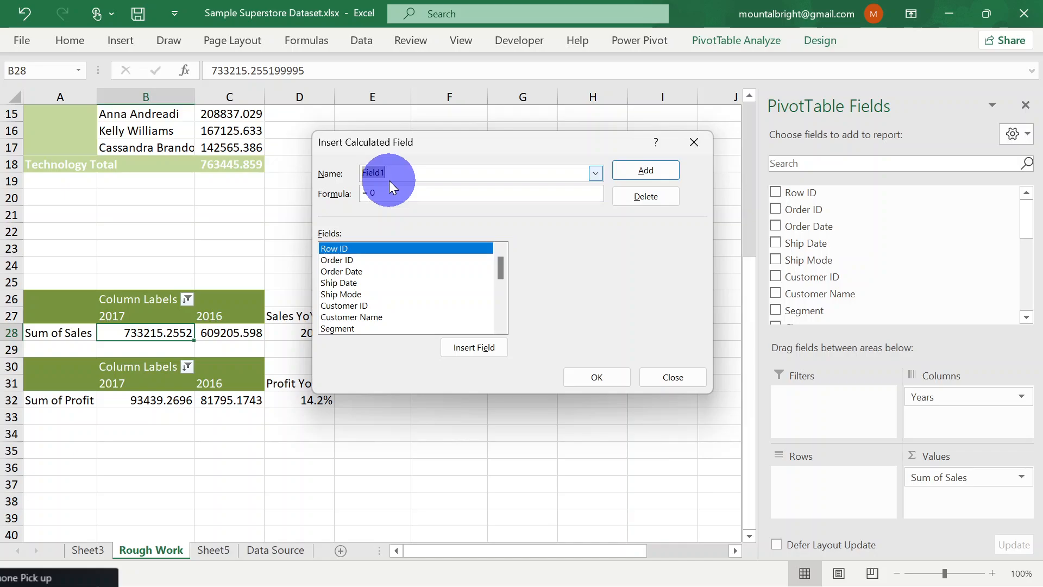
{"action": "type", "text": "Redo Sales YoY"}
{"action": "left_click_drag", "start_coordinate": [360, 171], "coordinate": [384, 174]}
{"action": "type", "text": "Recalc"}
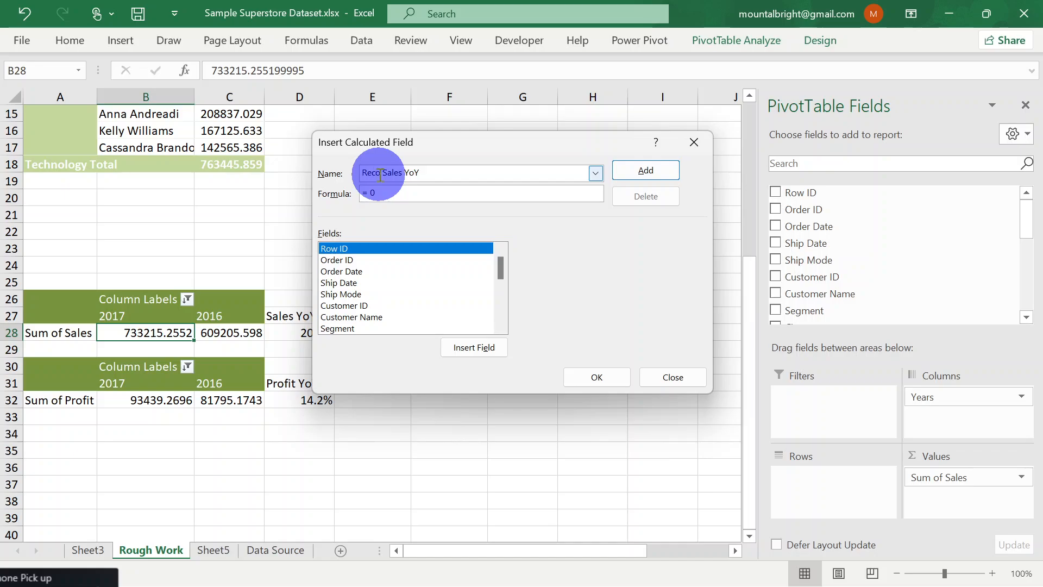
{"action": "type", "text": "ulated"}
{"action": "key", "text": "BackSpace"}
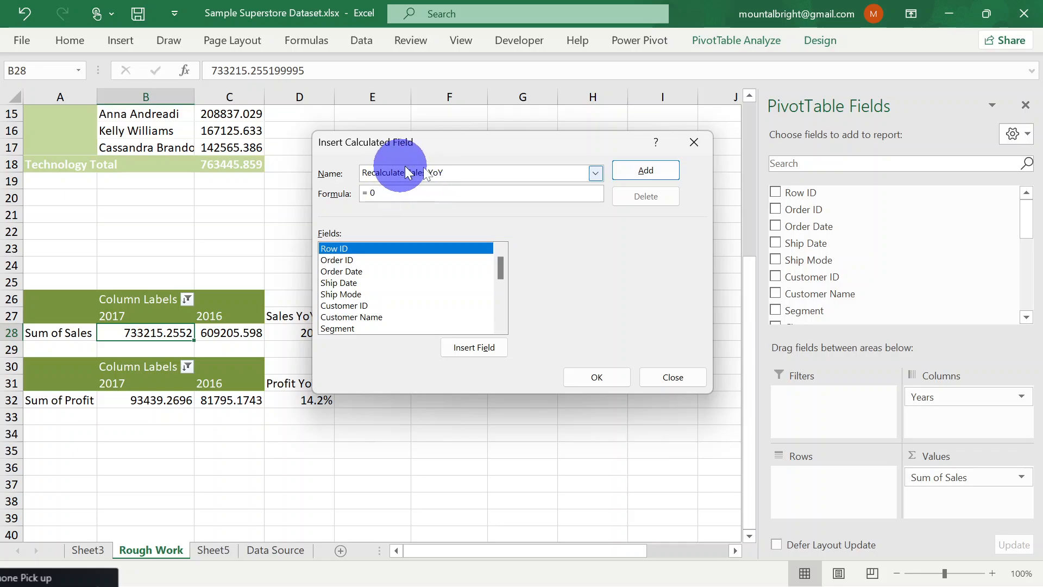
Clear the default 0 from the calculated field's formula and look through the available fields down to Years
{"action": "left_click", "coordinate": [371, 194]}
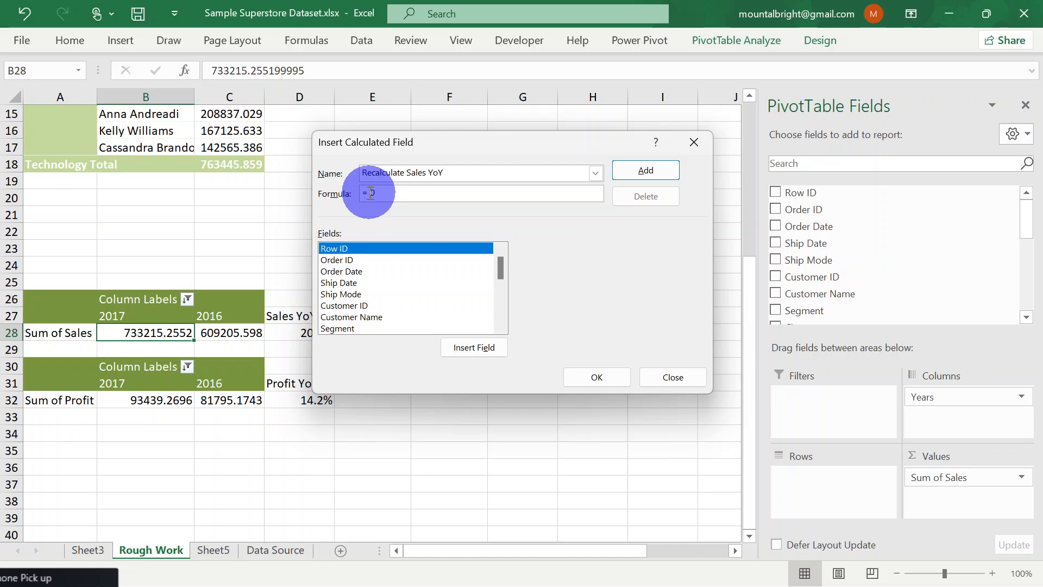
{"action": "left_click_drag", "start_coordinate": [371, 194], "coordinate": [387, 194]}
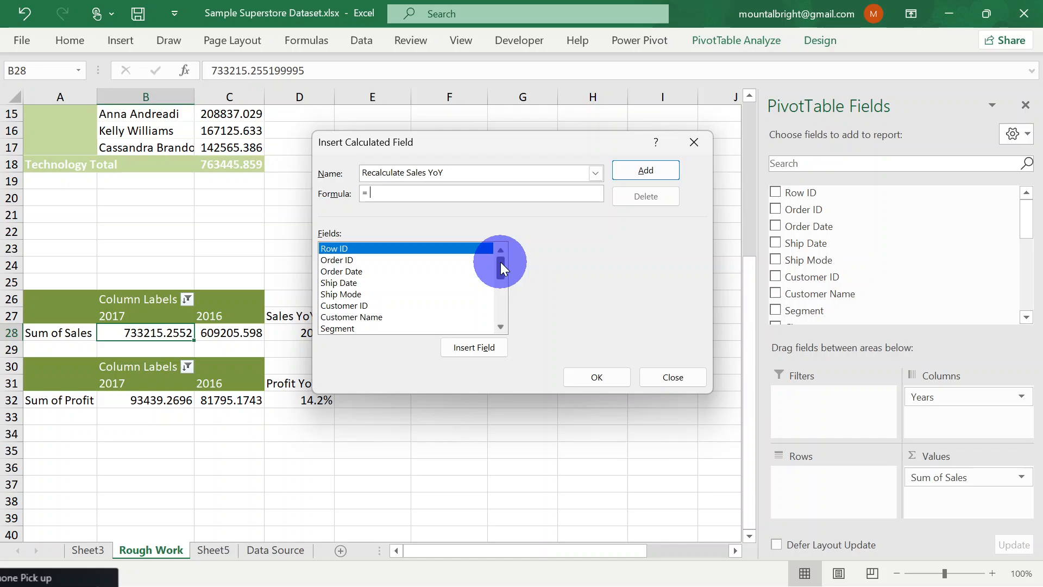
{"action": "left_click_drag", "start_coordinate": [501, 262], "coordinate": [500, 312]}
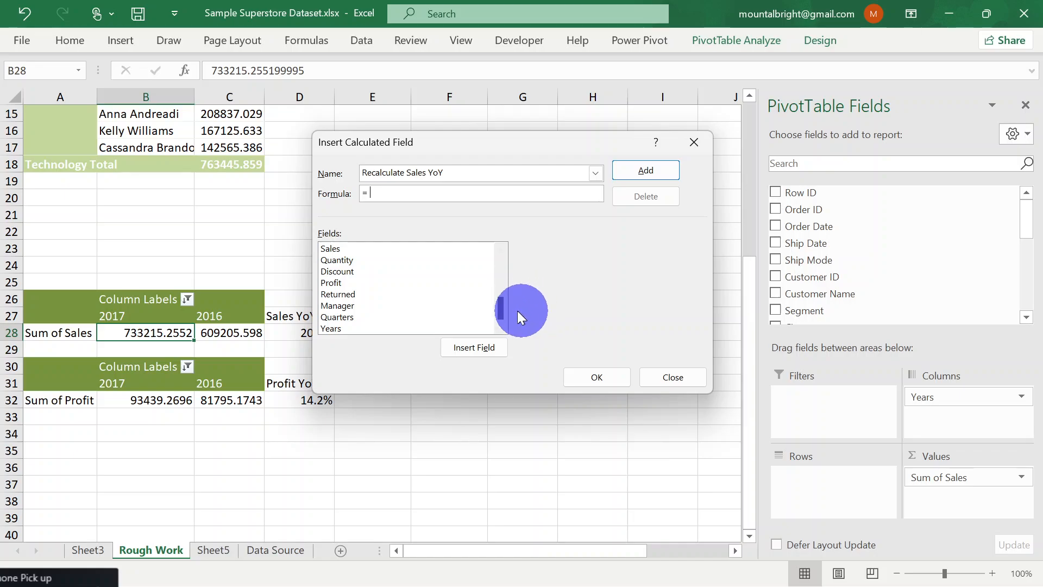
{"action": "left_click_drag", "start_coordinate": [501, 307], "coordinate": [503, 328]}
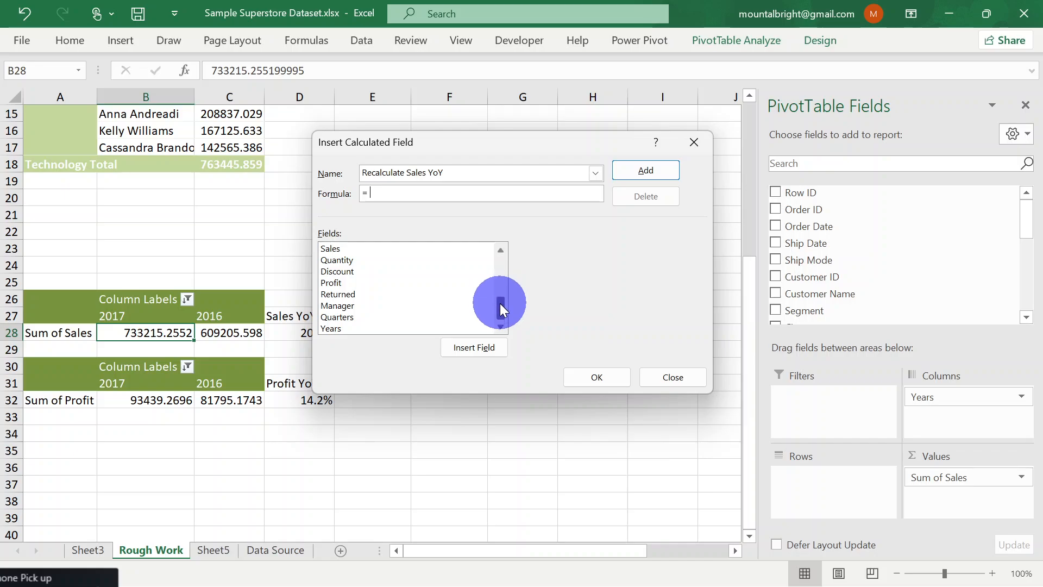
{"action": "mouse_move", "coordinate": [501, 305]}
{"action": "left_mouse_down"}
{"action": "mouse_move", "coordinate": [501, 275]}
{"action": "mouse_move", "coordinate": [497, 310]}
{"action": "mouse_move", "coordinate": [494, 298]}
{"action": "left_mouse_up"}
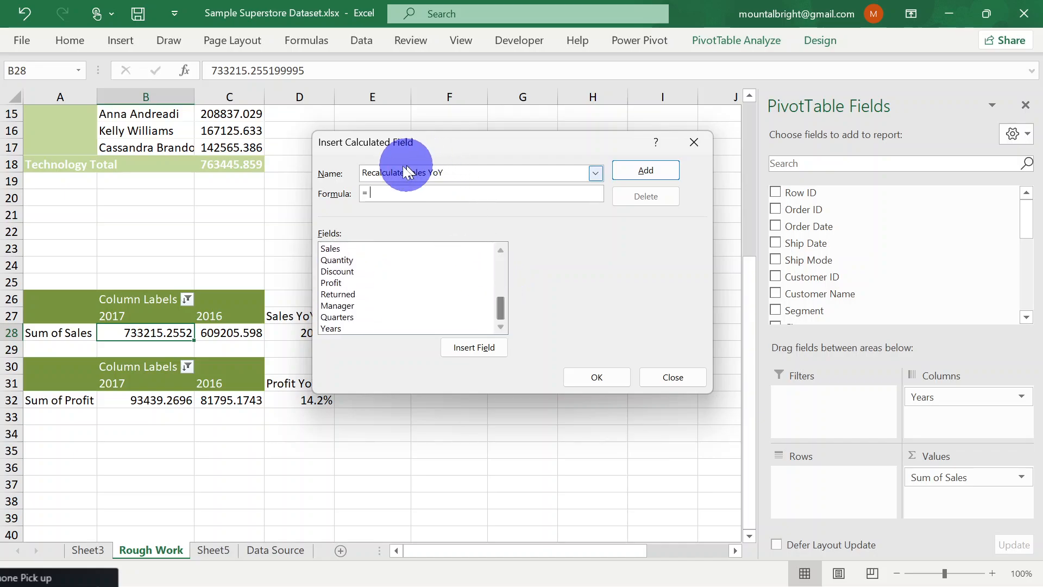
Rename the calculated field Divide sales by 100
{"action": "left_click_drag", "start_coordinate": [364, 173], "coordinate": [518, 174]}
{"action": "key", "text": "BackSpace"}
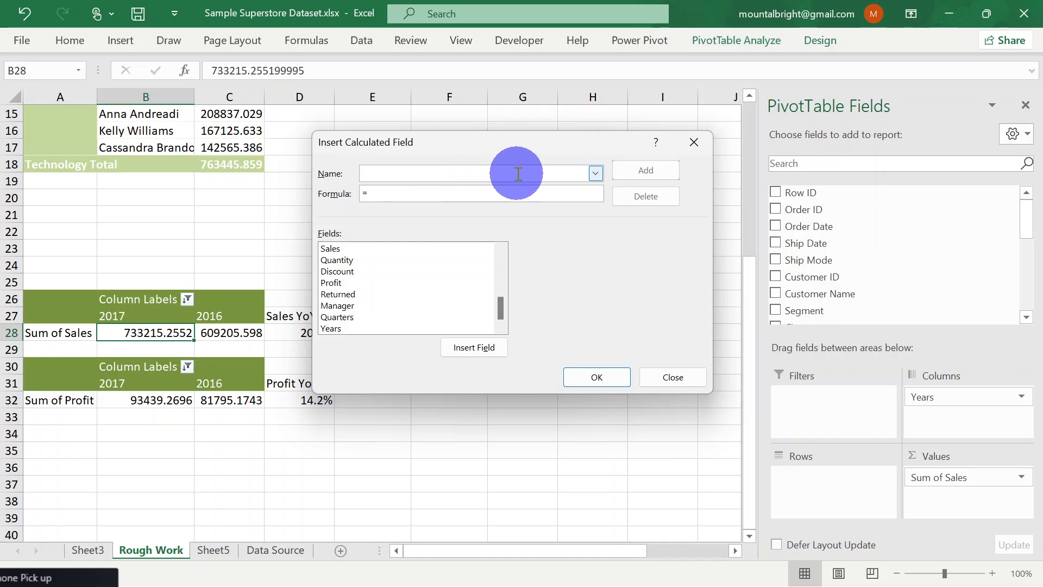
{"action": "type", "text": "S"}
{"action": "key", "text": "BackSpace"}
{"action": "type", "text": "Di"}
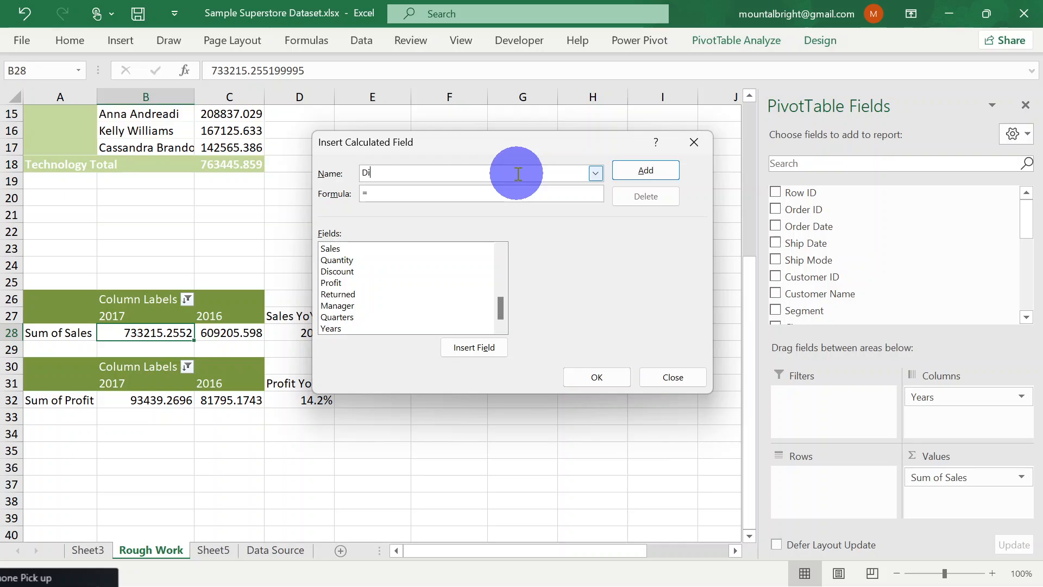
{"action": "type", "text": "vide sales by 100"}
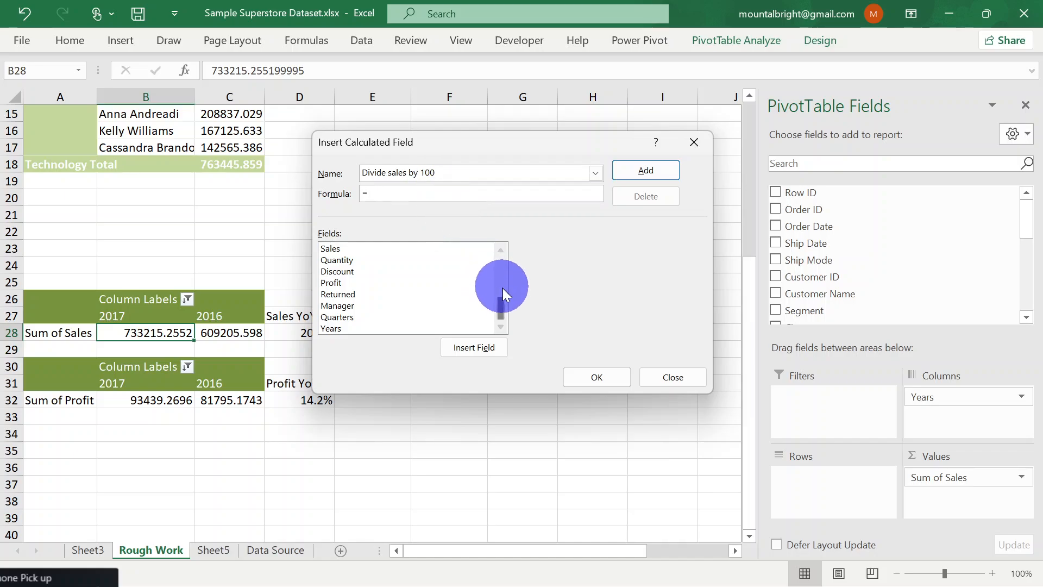
Set the calculated field's formula to = Sales/100, insert the field and decline replacing the existing sheet data
{"action": "double_click", "coordinate": [384, 249]}
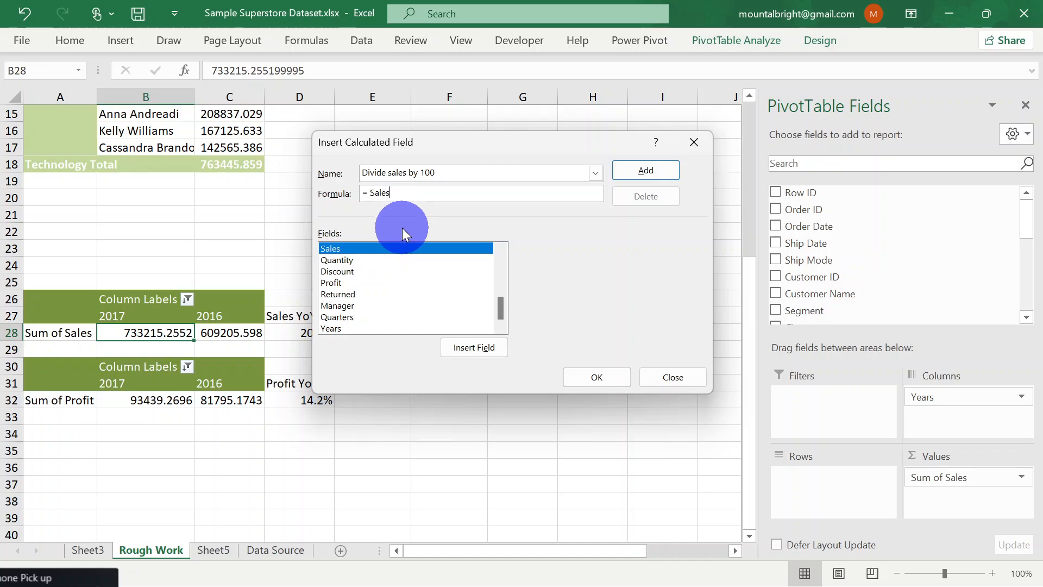
{"action": "type", "text": "/"}
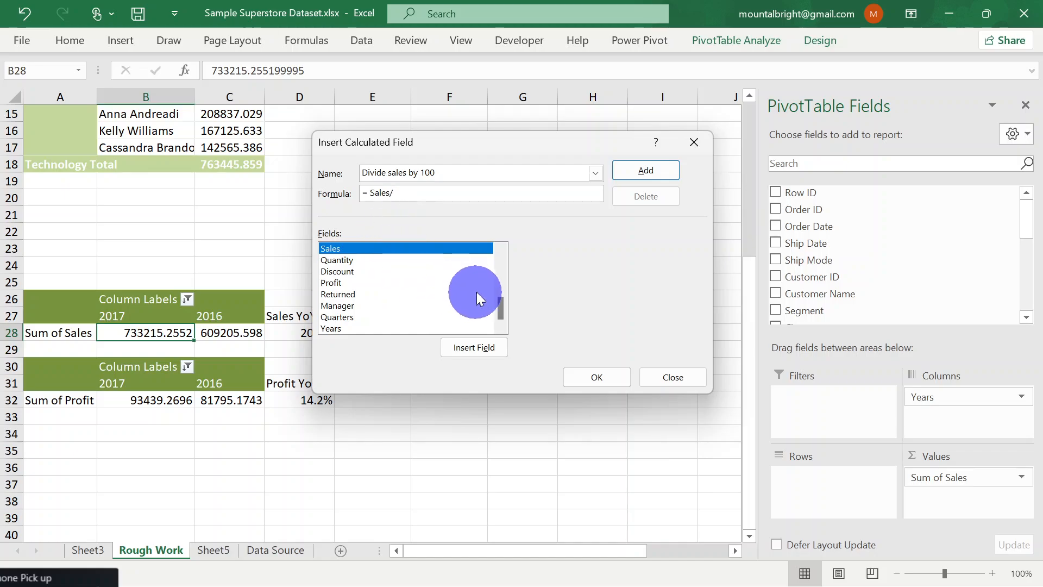
{"action": "type", "text": "1"}
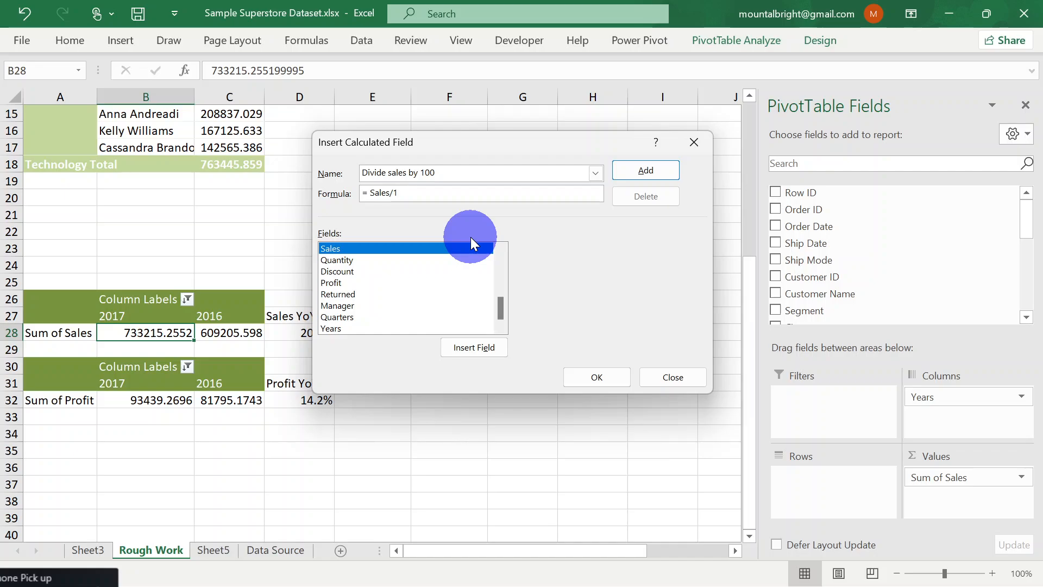
{"action": "type", "text": "00"}
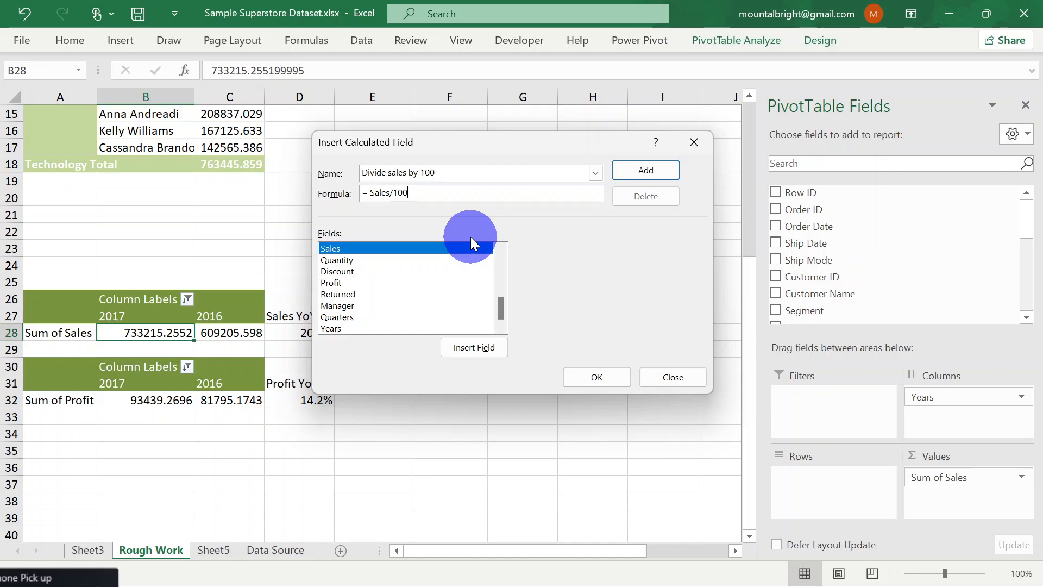
{"action": "left_click", "coordinate": [597, 380]}
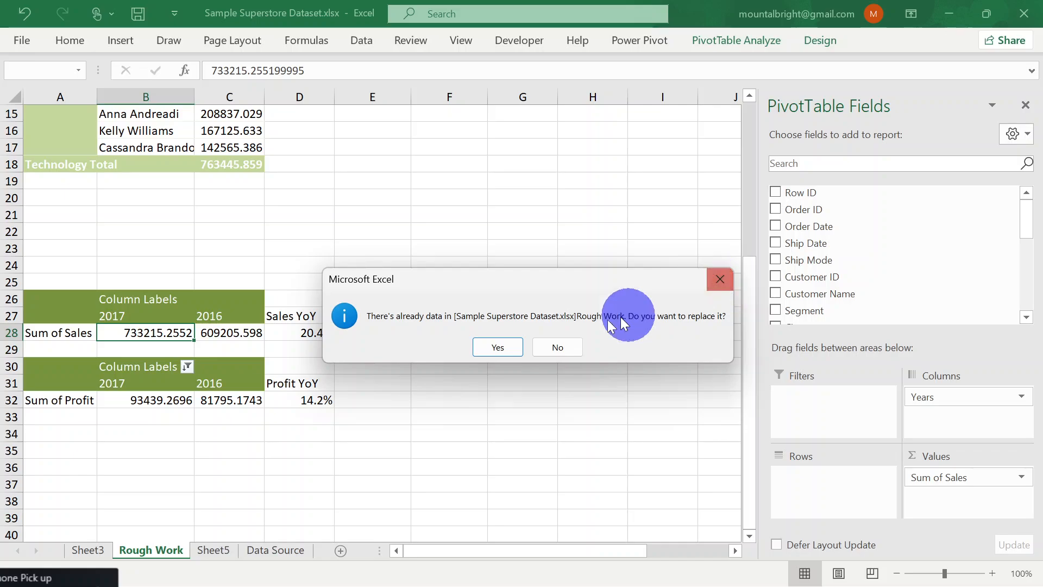
{"action": "left_click", "coordinate": [558, 347]}
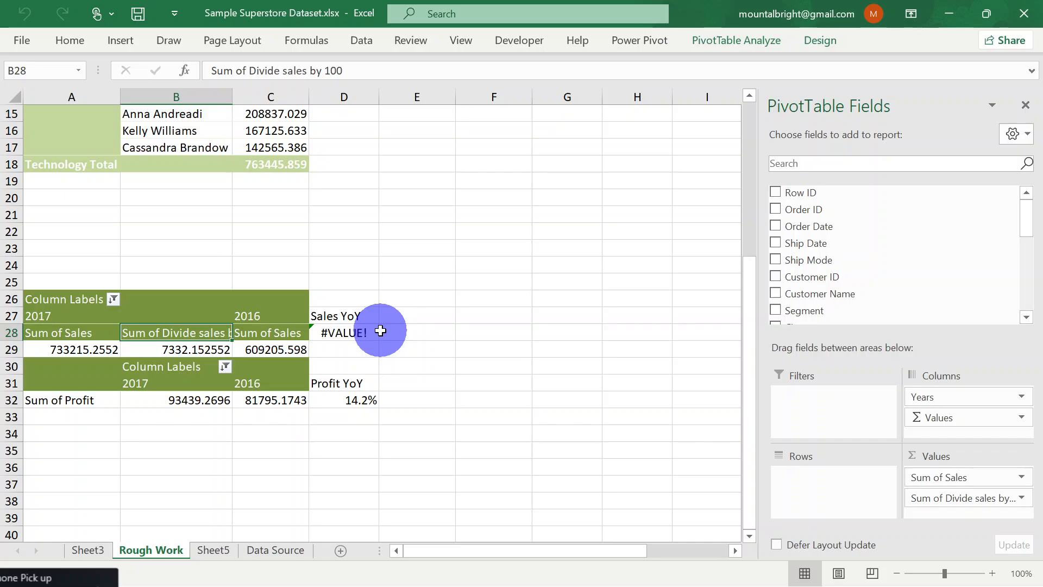
Remove Sum of Divide sales by 100 from the values of the sales PivotTable
{"action": "left_click", "coordinate": [429, 329]}
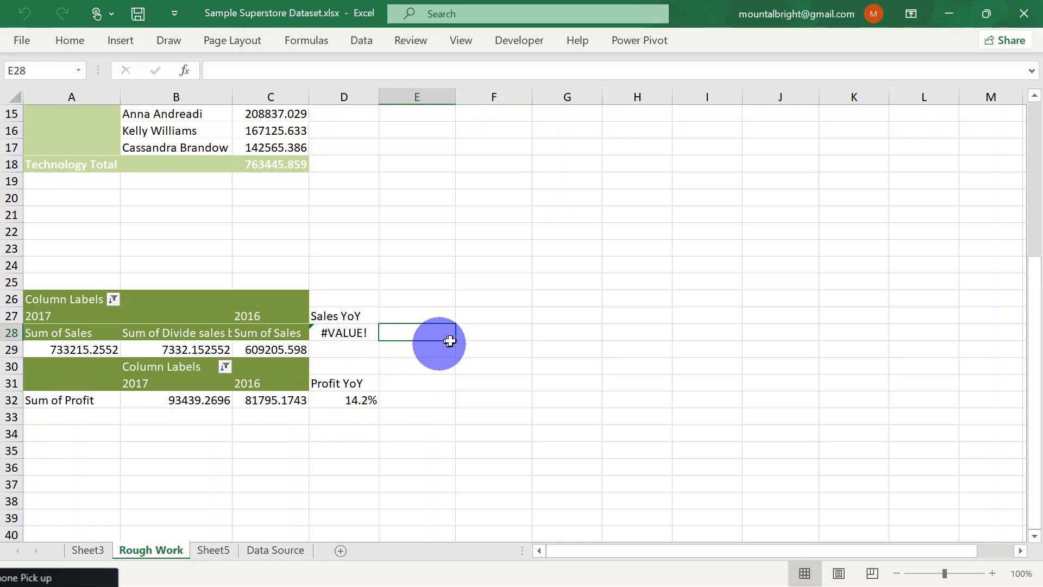
{"action": "left_click", "coordinate": [482, 330]}
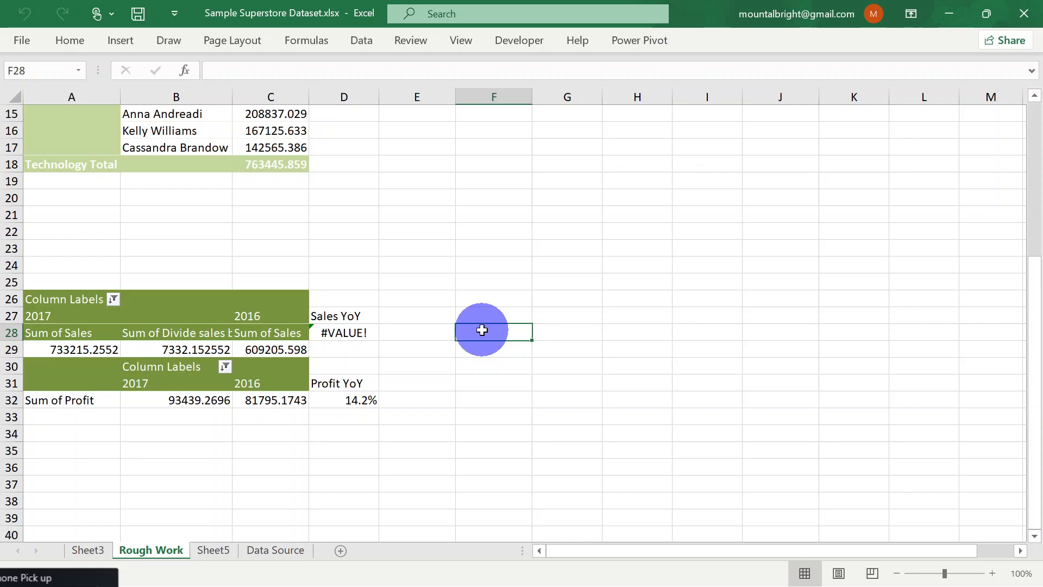
{"action": "left_click", "coordinate": [169, 316]}
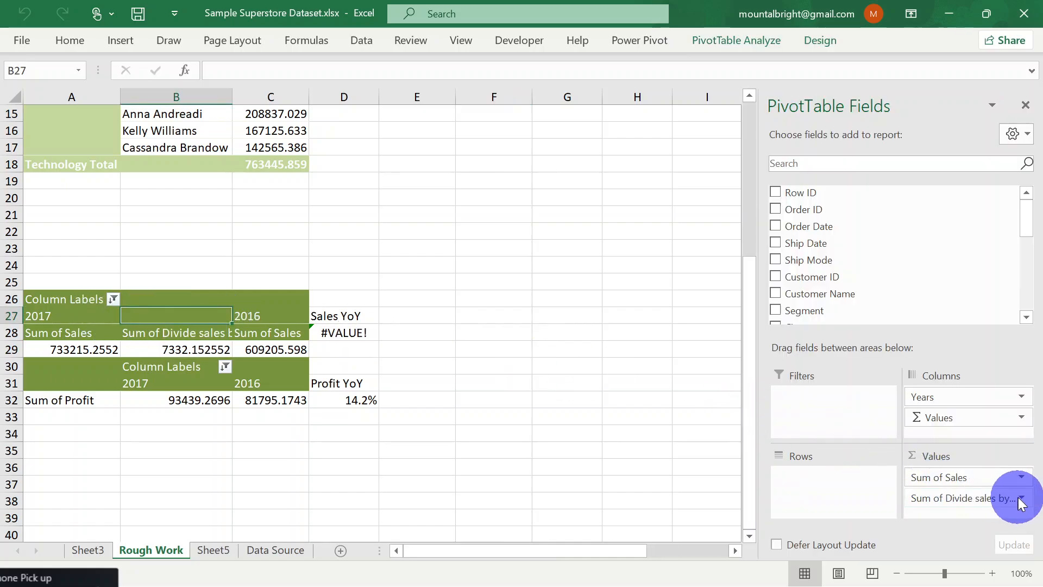
{"action": "left_click", "coordinate": [1020, 500]}
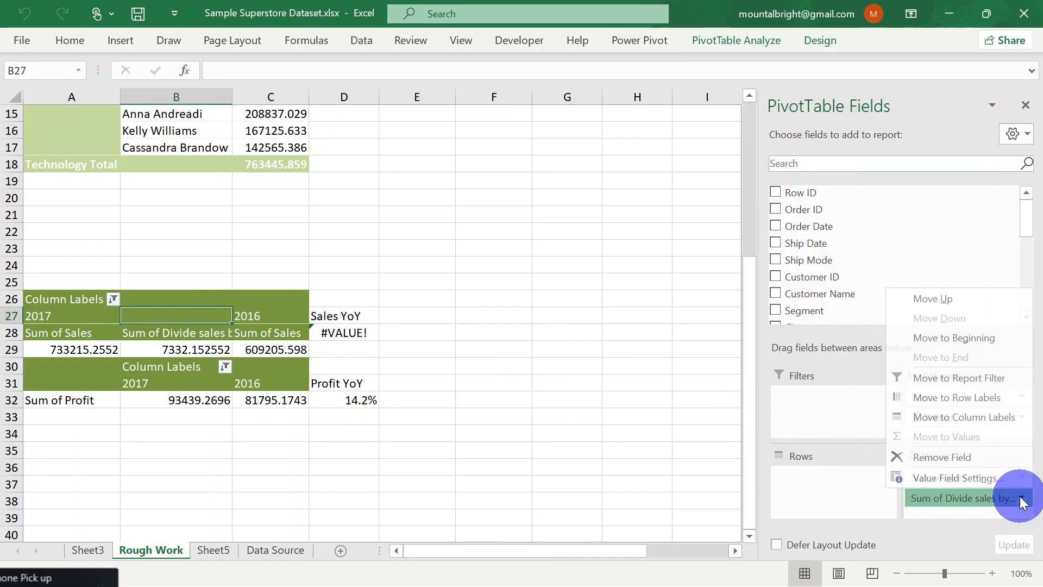
{"action": "left_click", "coordinate": [965, 458]}
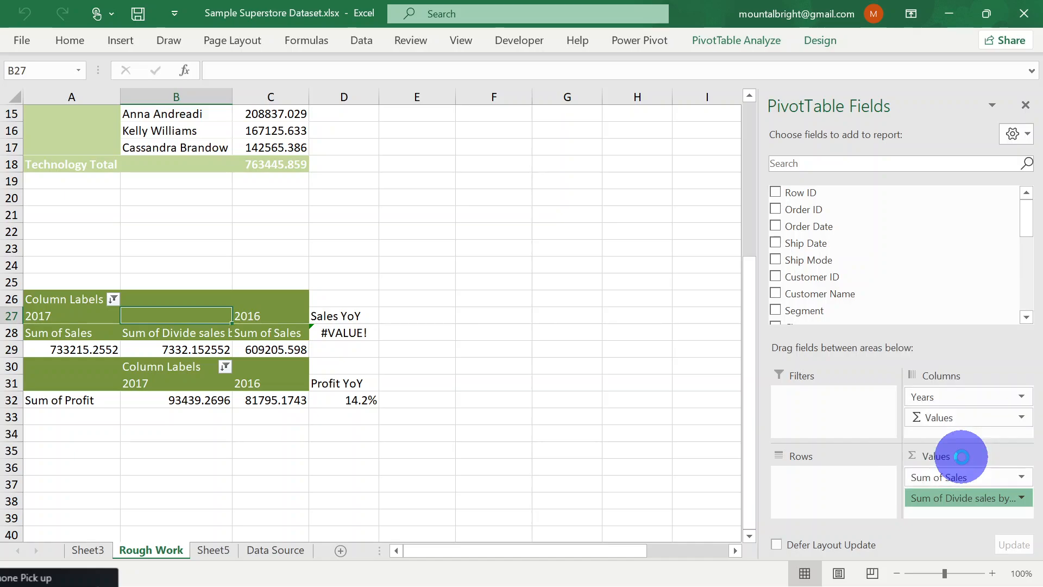
{"action": "left_click", "coordinate": [382, 319]}
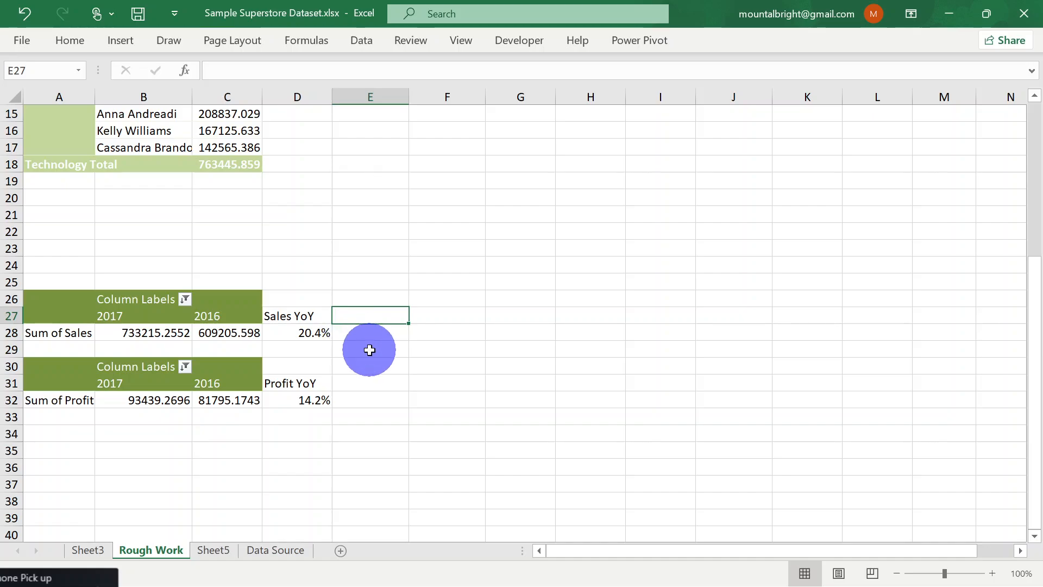
{"action": "left_click", "coordinate": [365, 335]}
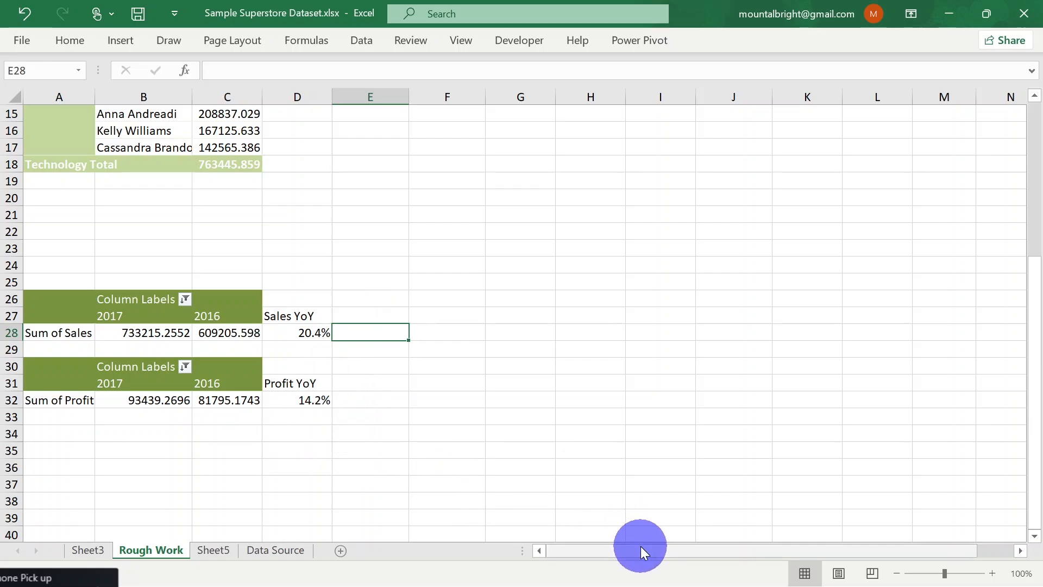
{"action": "left_click_drag", "start_coordinate": [643, 547], "coordinate": [613, 547]}
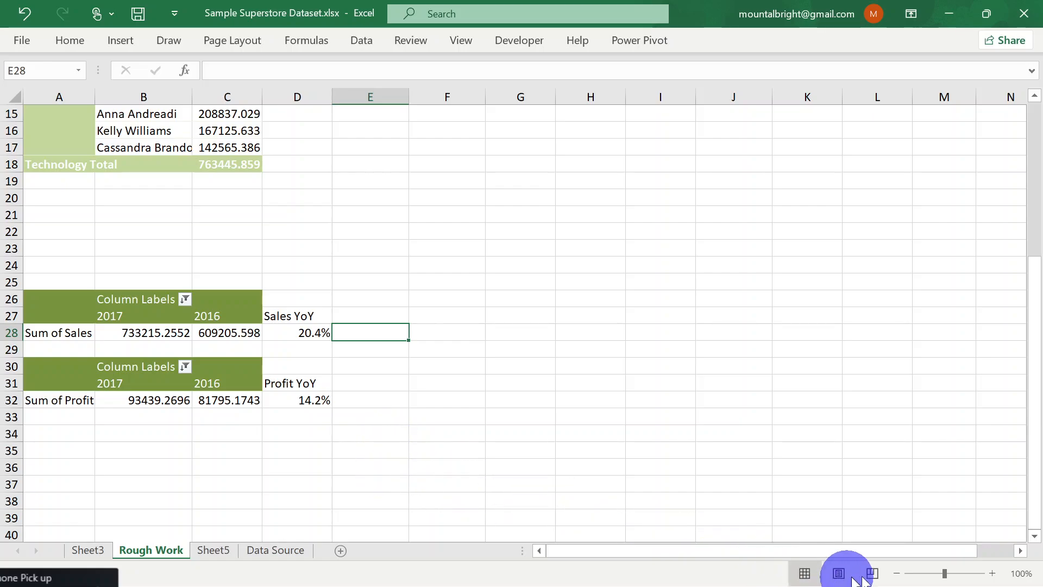
{"action": "mouse_move", "coordinate": [869, 575]}
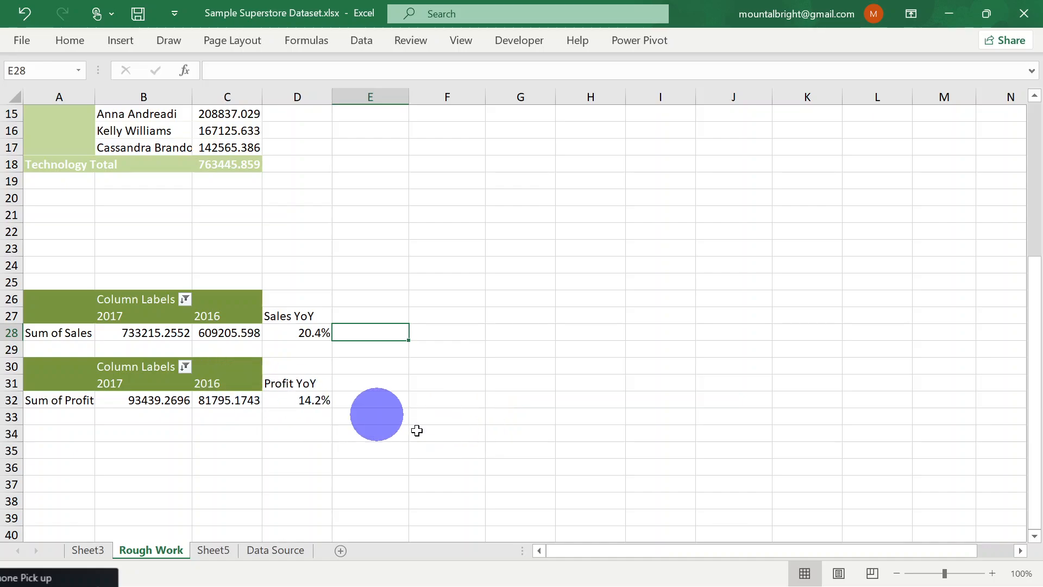
{"action": "left_click_drag", "start_coordinate": [569, 547], "coordinate": [442, 550]}
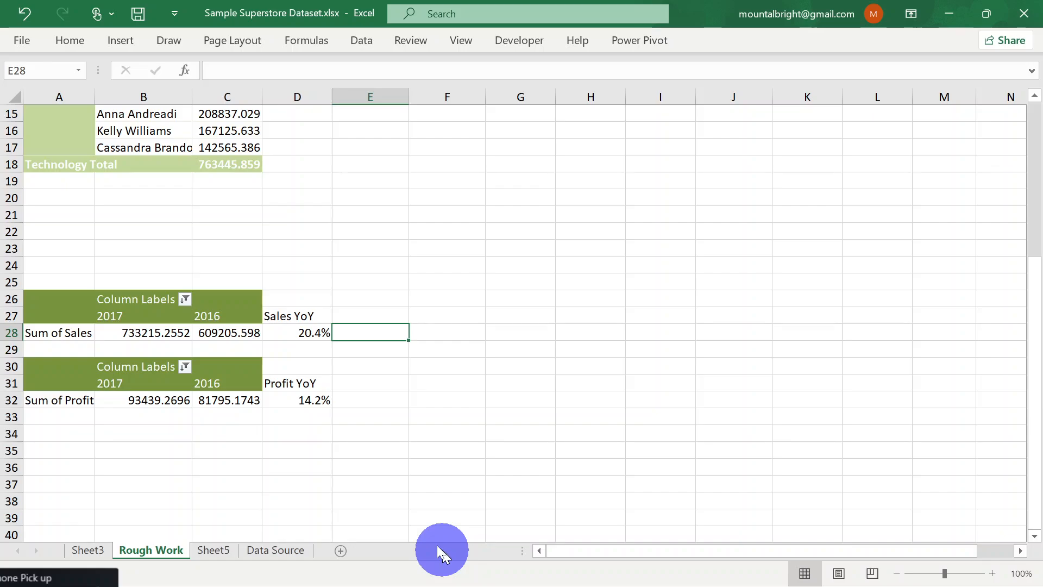
Look up the PivotTable name of the yearly Sum of Sales PivotTable on Rough Work
{"action": "left_click", "coordinate": [101, 311]}
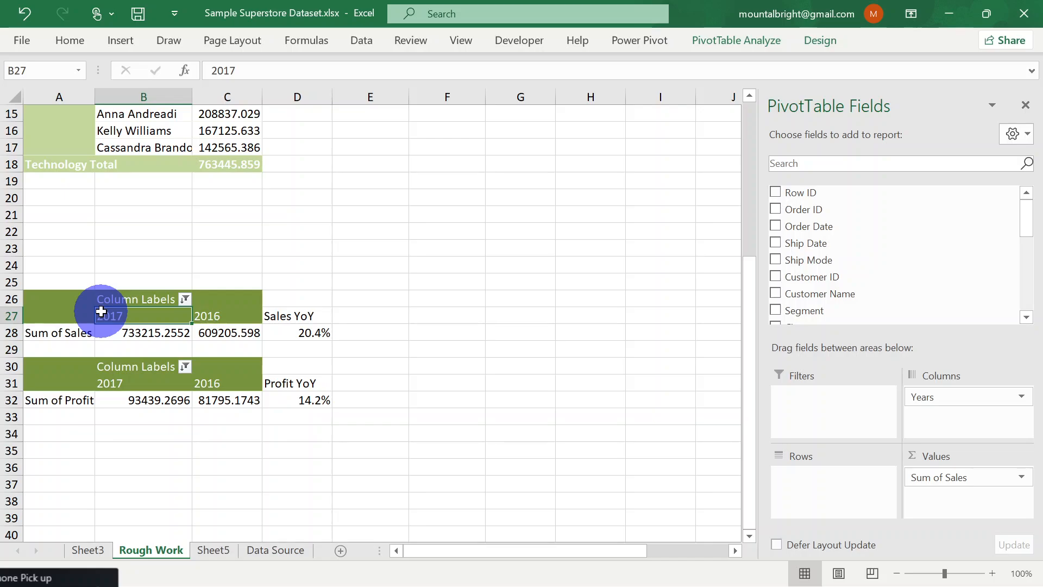
{"action": "left_click", "coordinate": [729, 47]}
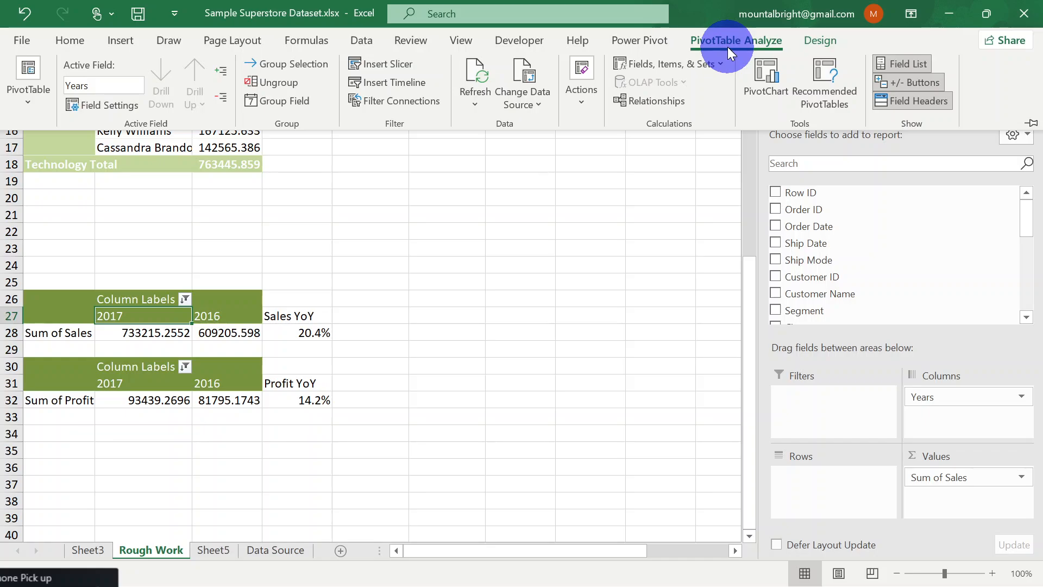
{"action": "left_click", "coordinate": [35, 103]}
{"action": "left_click", "coordinate": [62, 163]}
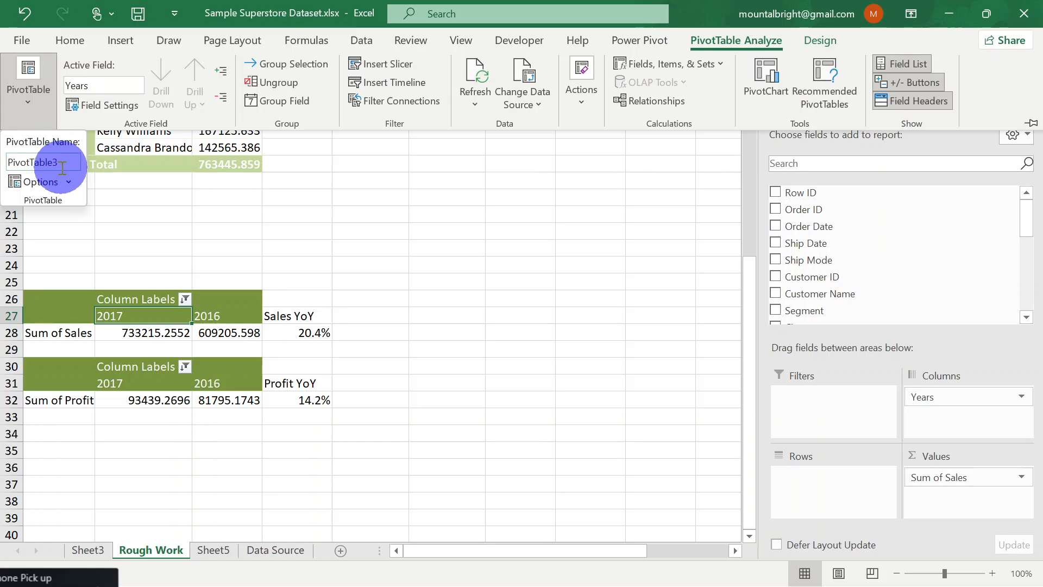
{"action": "left_click", "coordinate": [63, 163]}
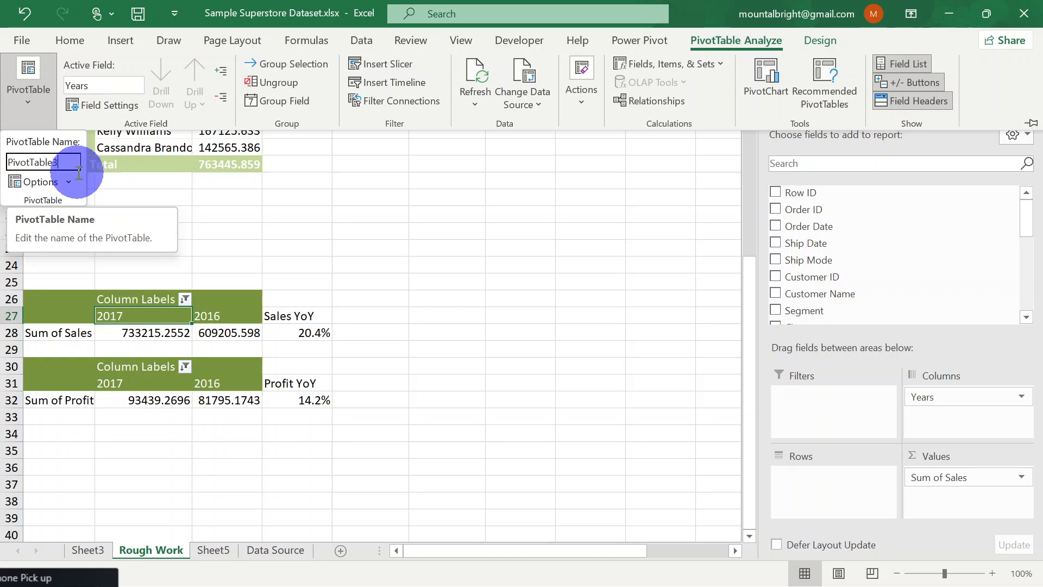
{"action": "left_click", "coordinate": [208, 330]}
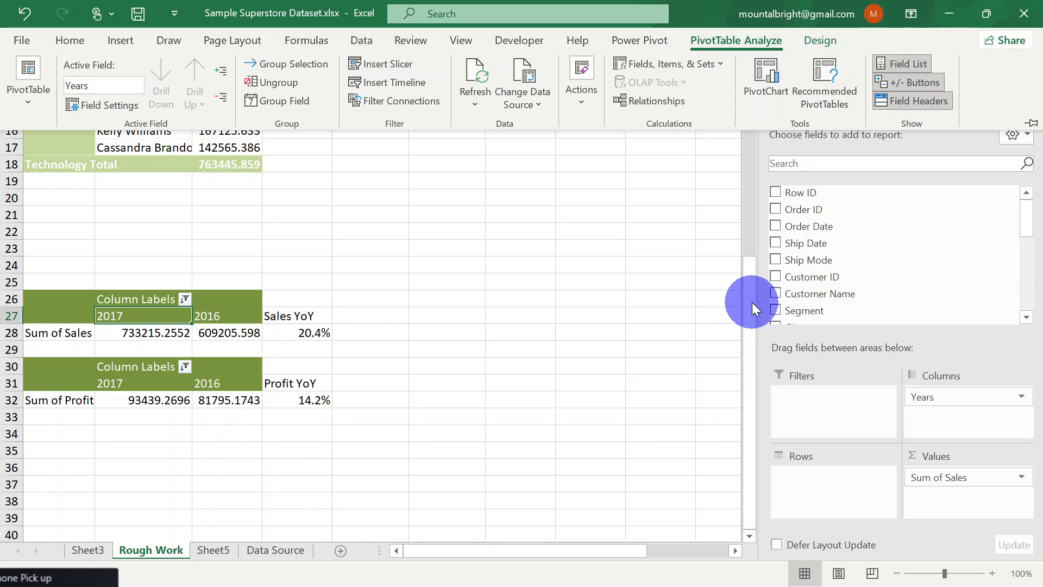
Review the Segment and Ship Mode slicers above, and recheck the yearly sales PivotTable's name
{"action": "left_click_drag", "start_coordinate": [752, 302], "coordinate": [741, 144]}
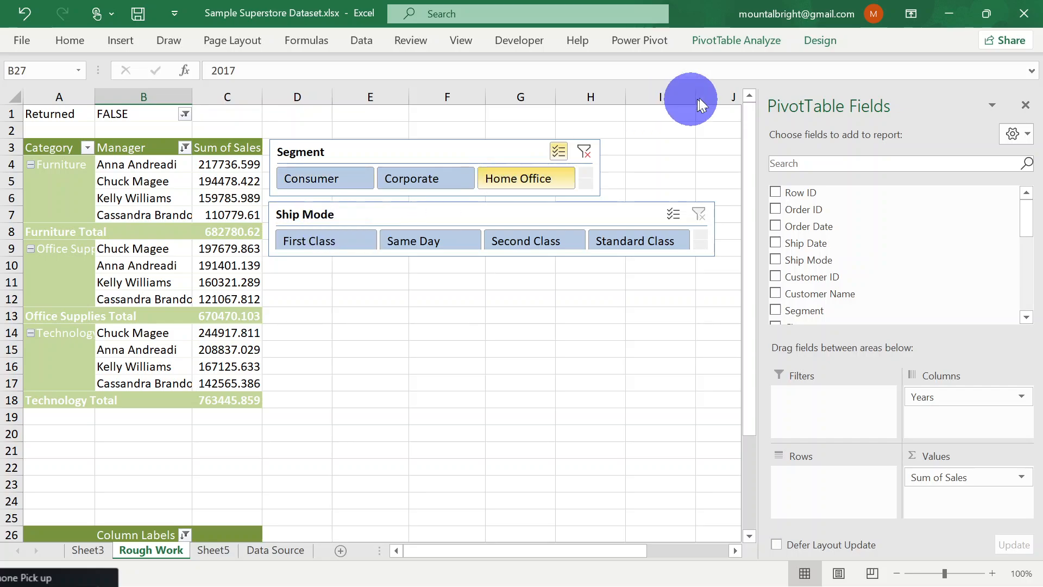
{"action": "left_click_drag", "start_coordinate": [748, 118], "coordinate": [744, 175]}
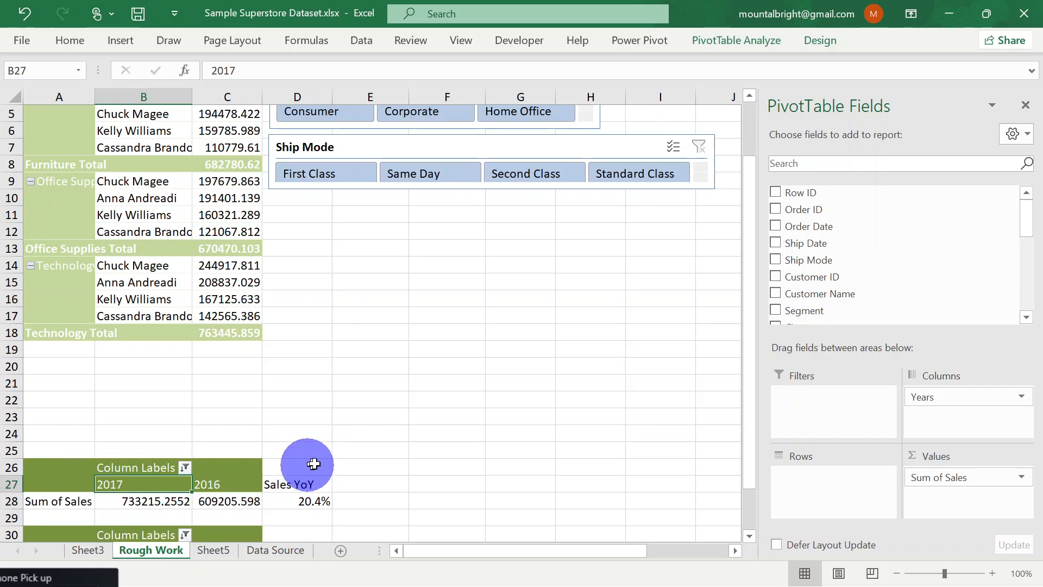
{"action": "scroll", "coordinate": [403, 461], "scroll_direction": "down", "scroll_amount": 3}
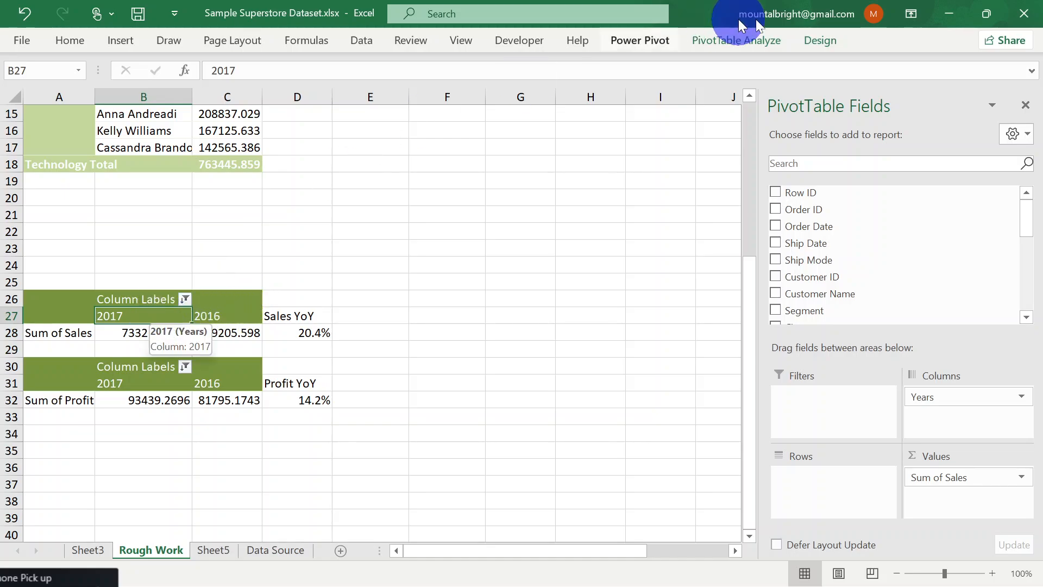
{"action": "left_click", "coordinate": [765, 44]}
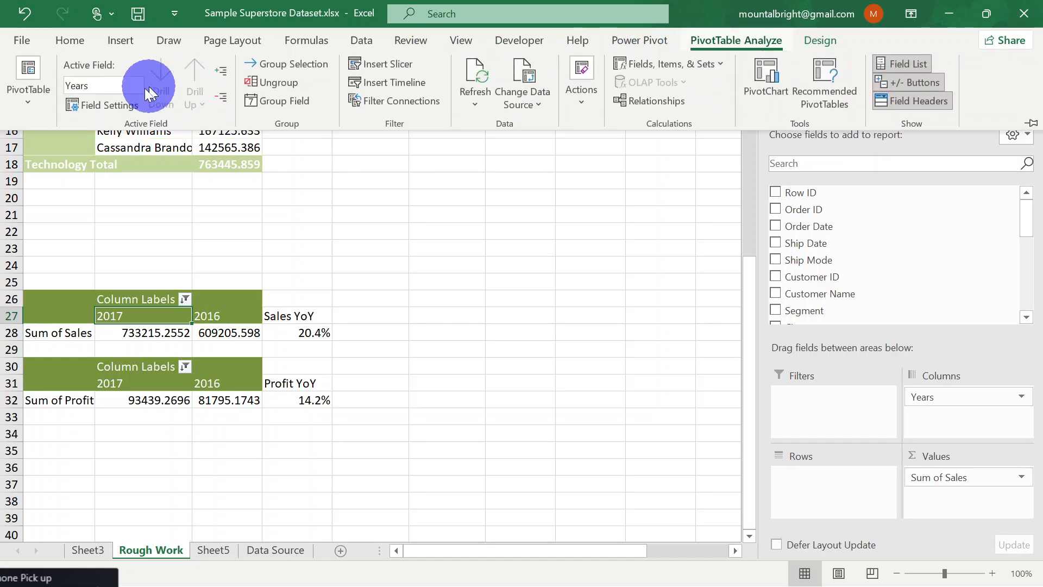
{"action": "left_click", "coordinate": [31, 106]}
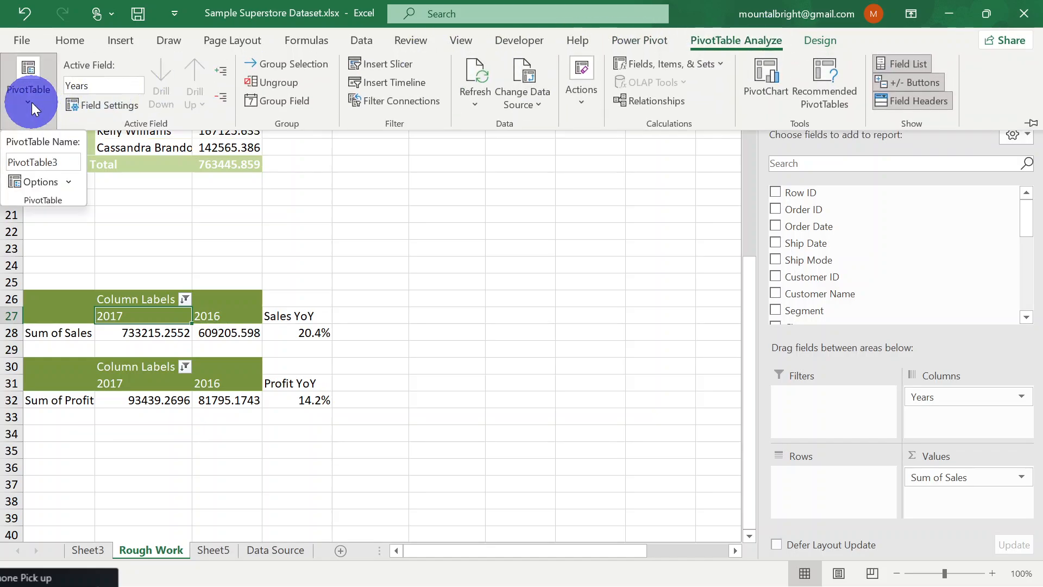
{"action": "left_click", "coordinate": [63, 163]}
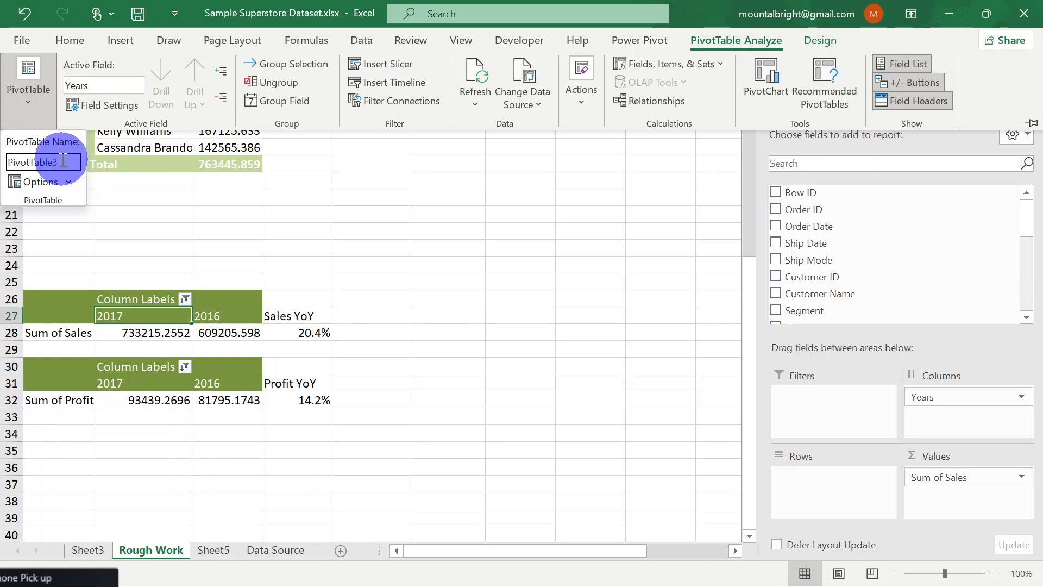
{"action": "left_click", "coordinate": [132, 370]}
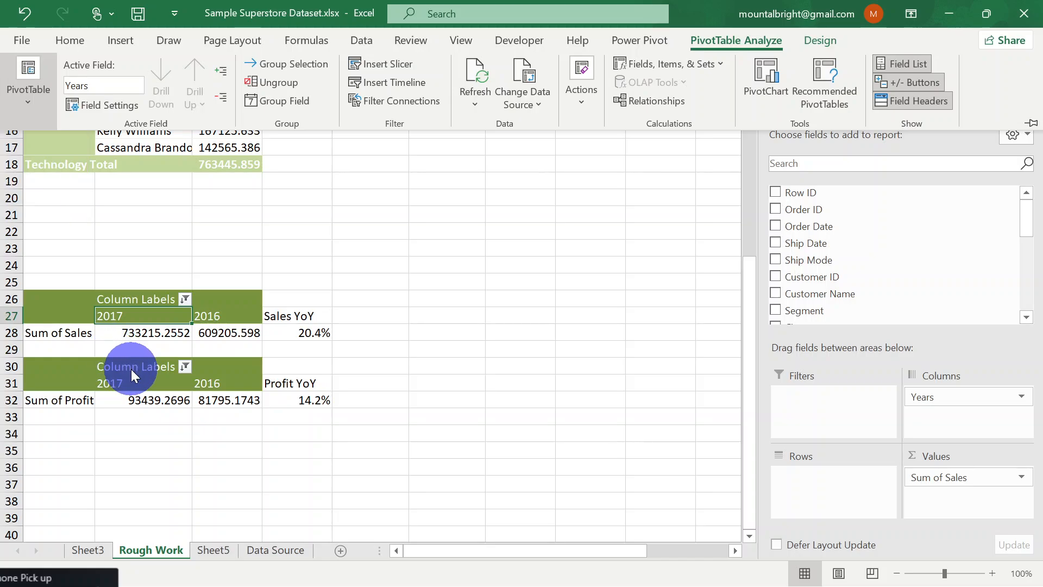
Look up the PivotTable name of the yearly Sum of Profit PivotTable
{"action": "left_click", "coordinate": [132, 369]}
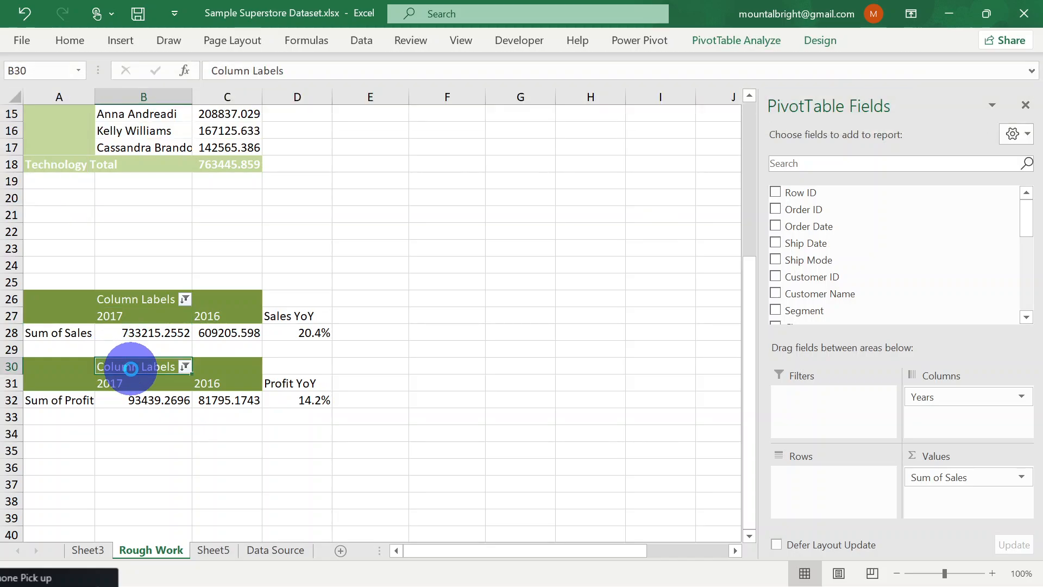
{"action": "left_click", "coordinate": [735, 40]}
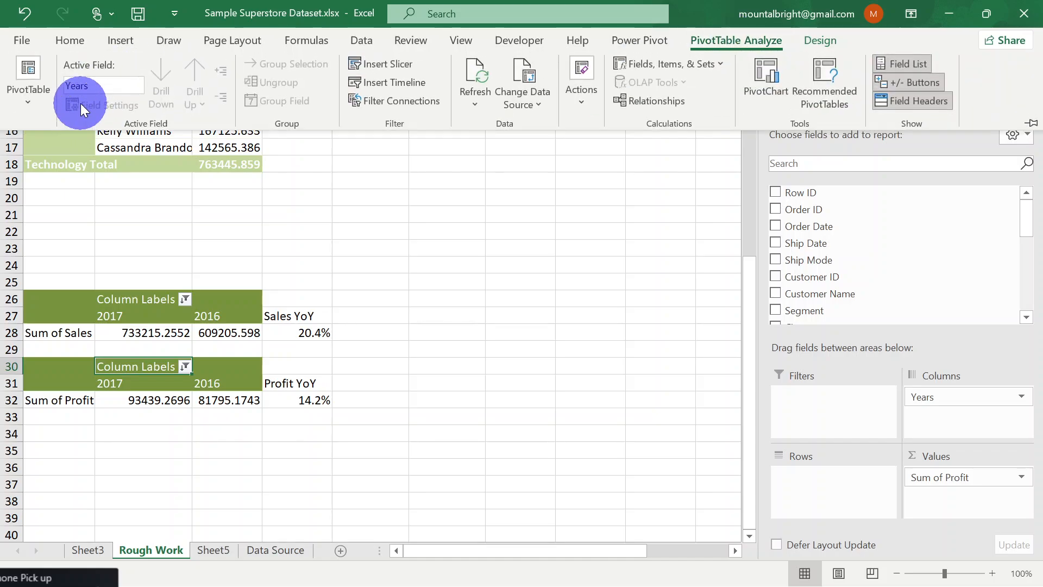
{"action": "left_click", "coordinate": [29, 102]}
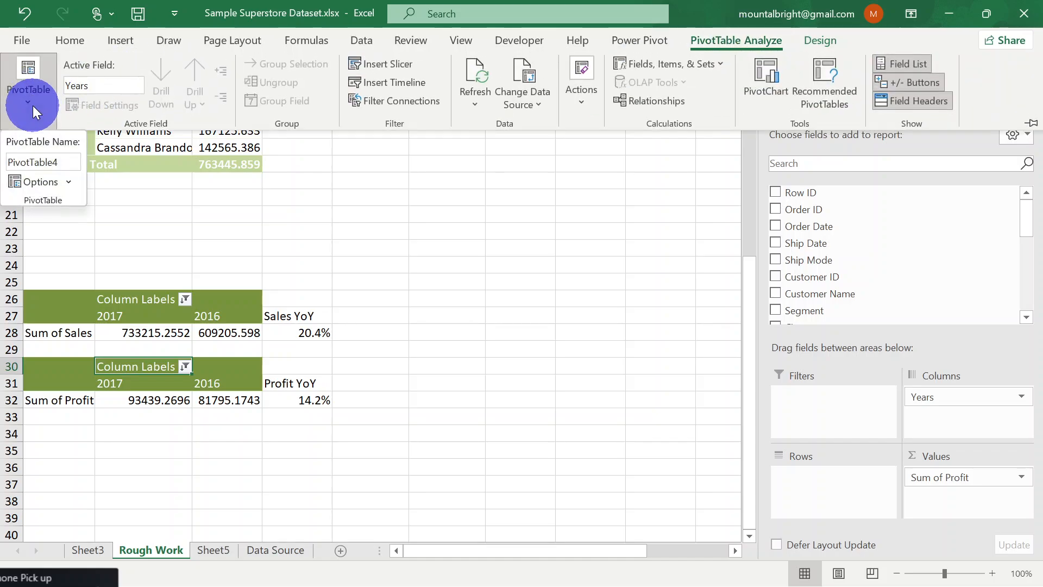
{"action": "left_click", "coordinate": [72, 163]}
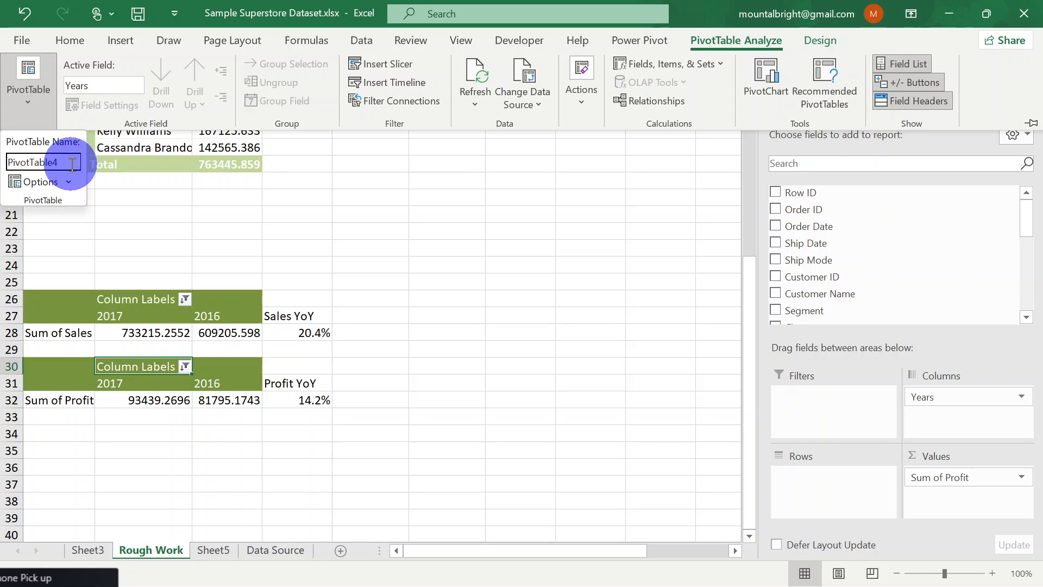
{"action": "scroll", "coordinate": [293, 207], "scroll_direction": "up", "scroll_amount": 5}
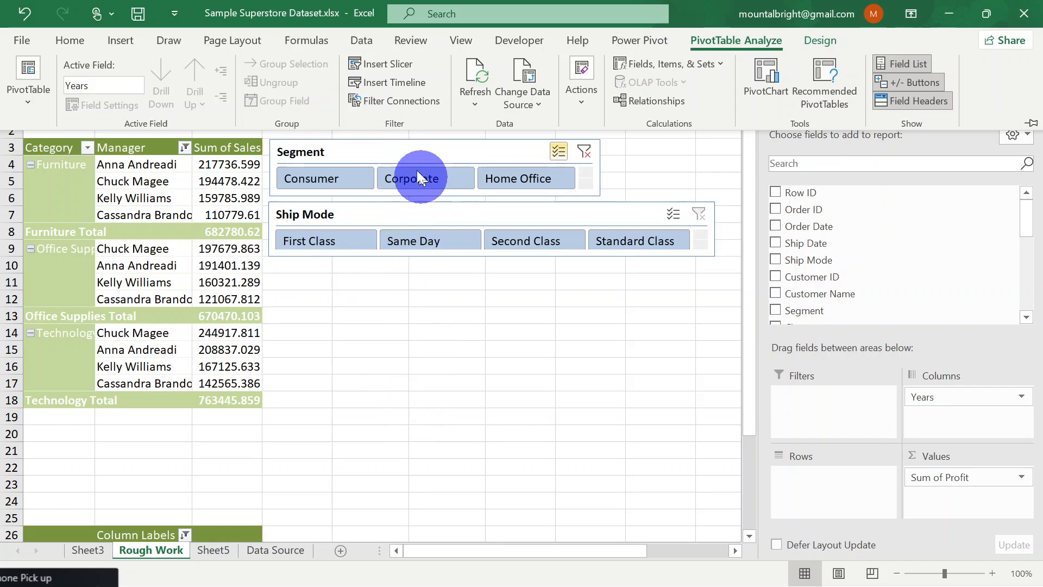
{"action": "left_click", "coordinate": [400, 417]}
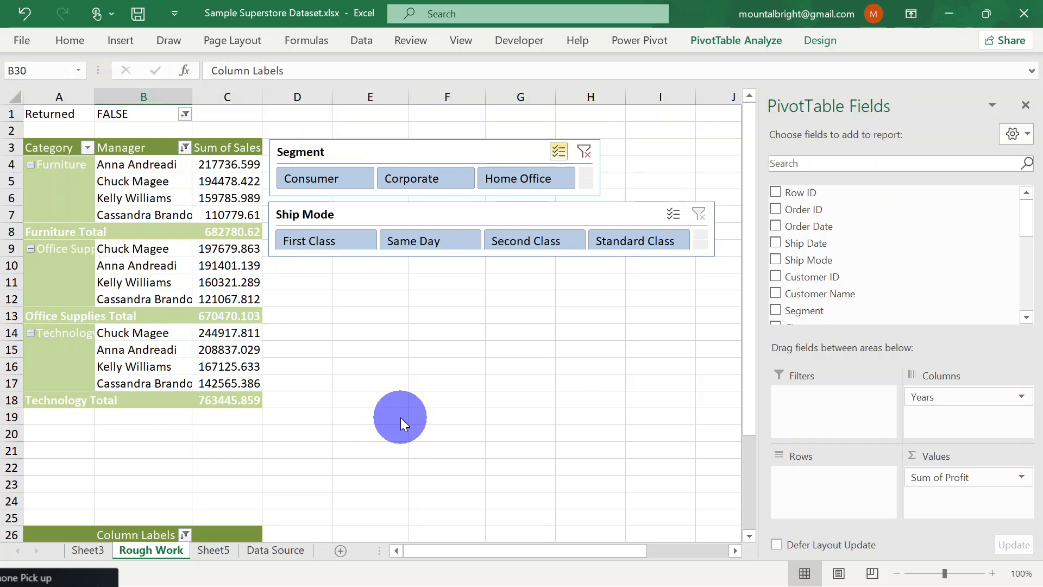
Connect the Segment slicer to PivotTable3 and PivotTable4 in addition to PivotTable1
{"action": "scroll", "coordinate": [399, 418], "scroll_direction": "down", "scroll_amount": 3}
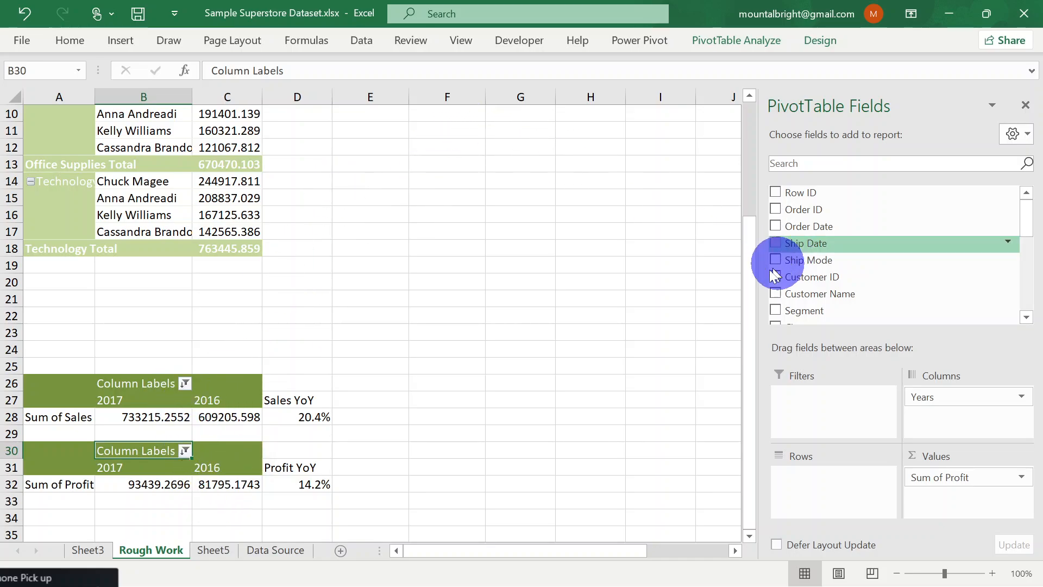
{"action": "left_click_drag", "start_coordinate": [754, 275], "coordinate": [752, 113]}
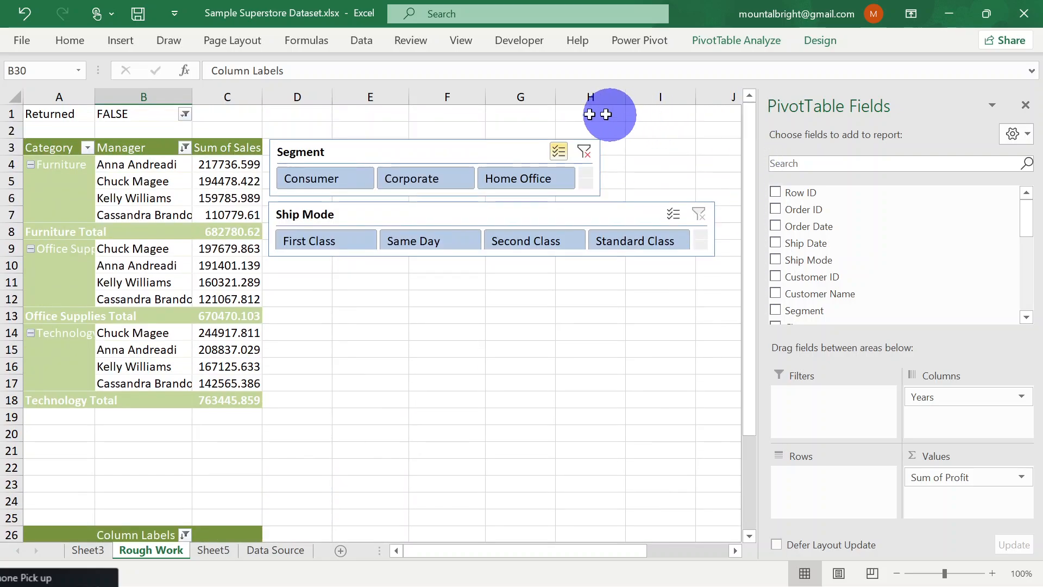
{"action": "left_click", "coordinate": [400, 153]}
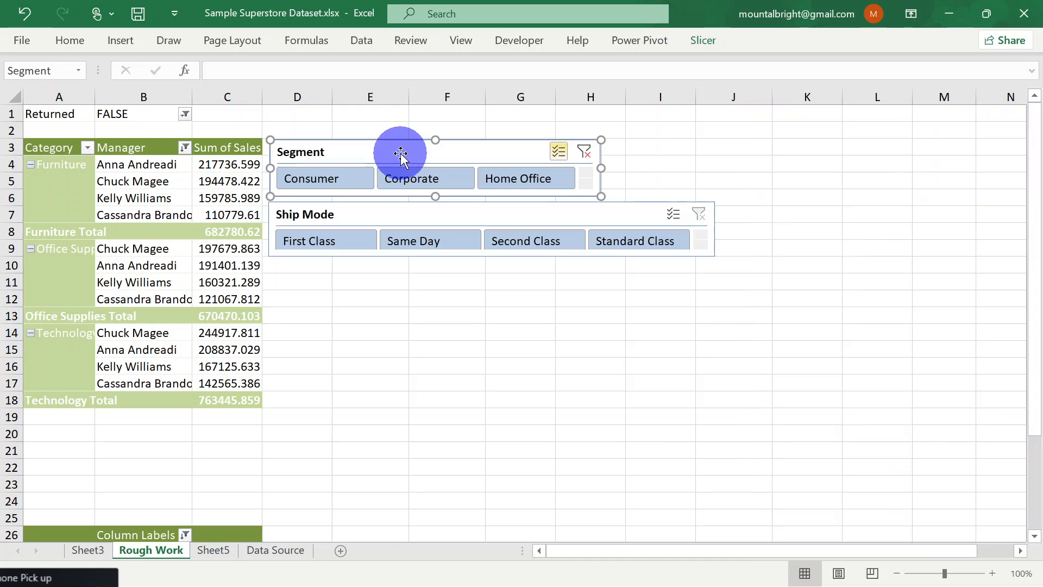
{"action": "left_click", "coordinate": [714, 45]}
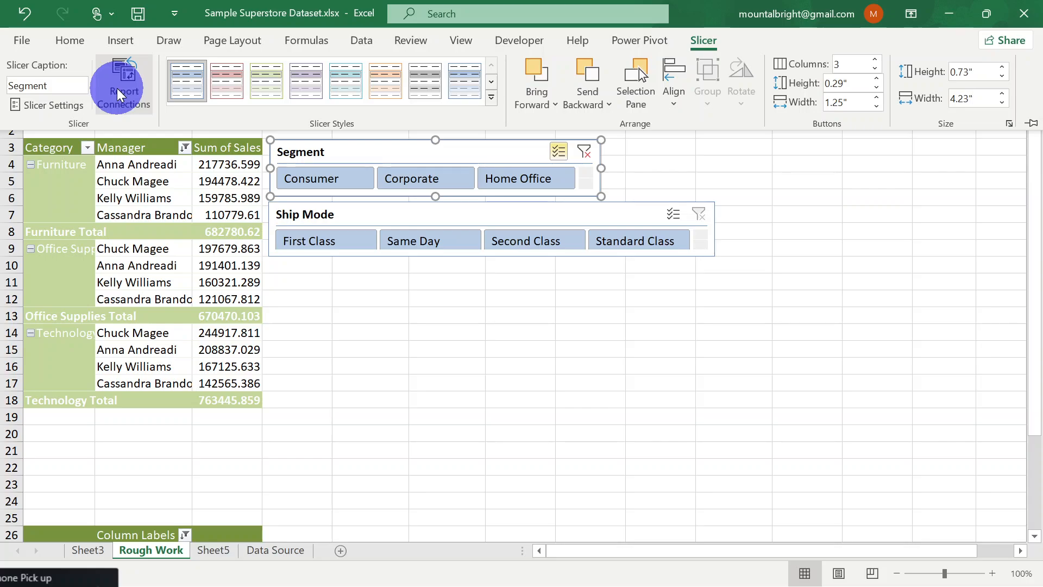
{"action": "left_click", "coordinate": [119, 95]}
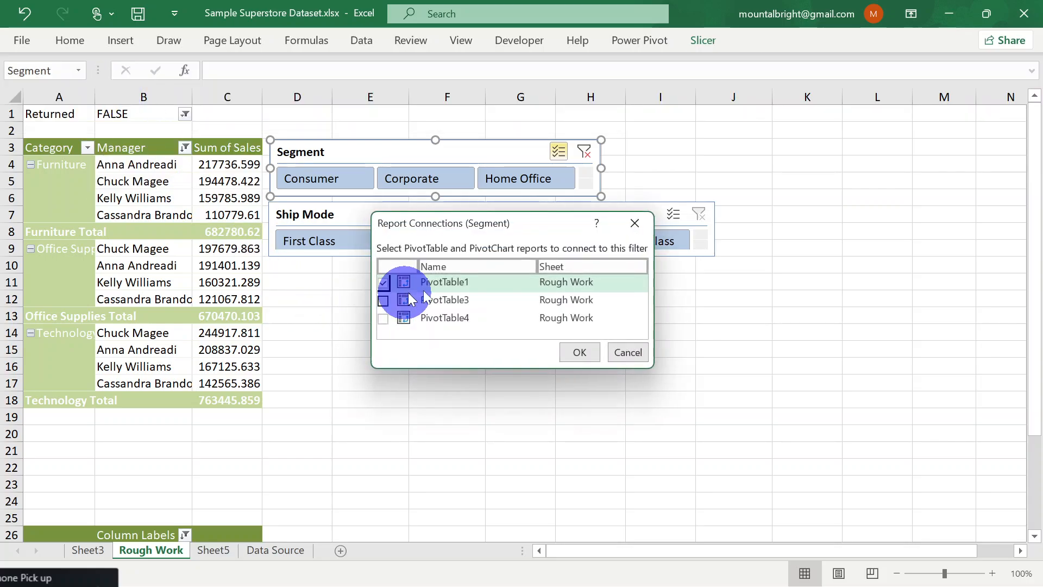
{"action": "left_click", "coordinate": [384, 299]}
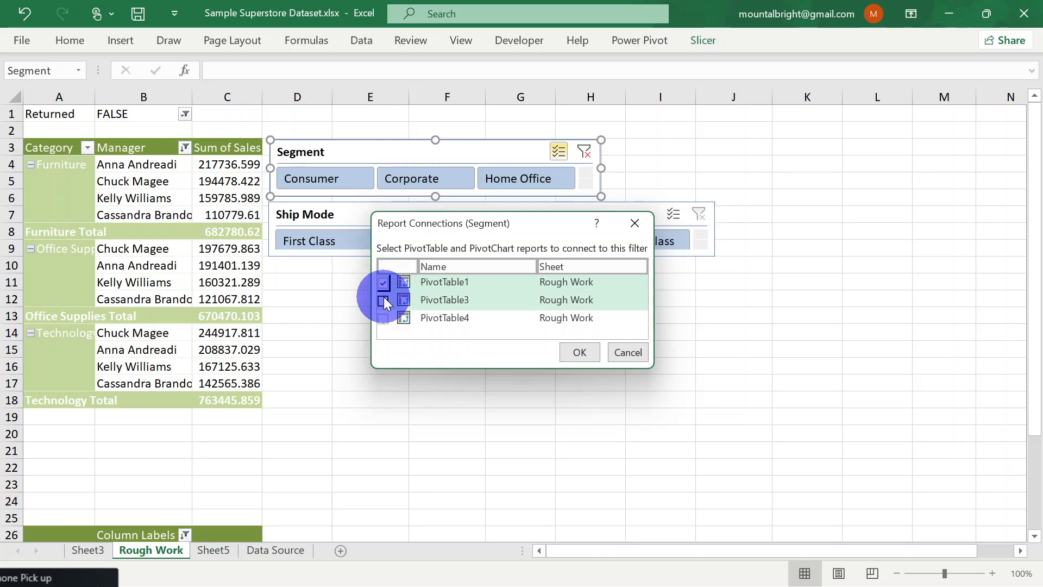
{"action": "left_click", "coordinate": [384, 318]}
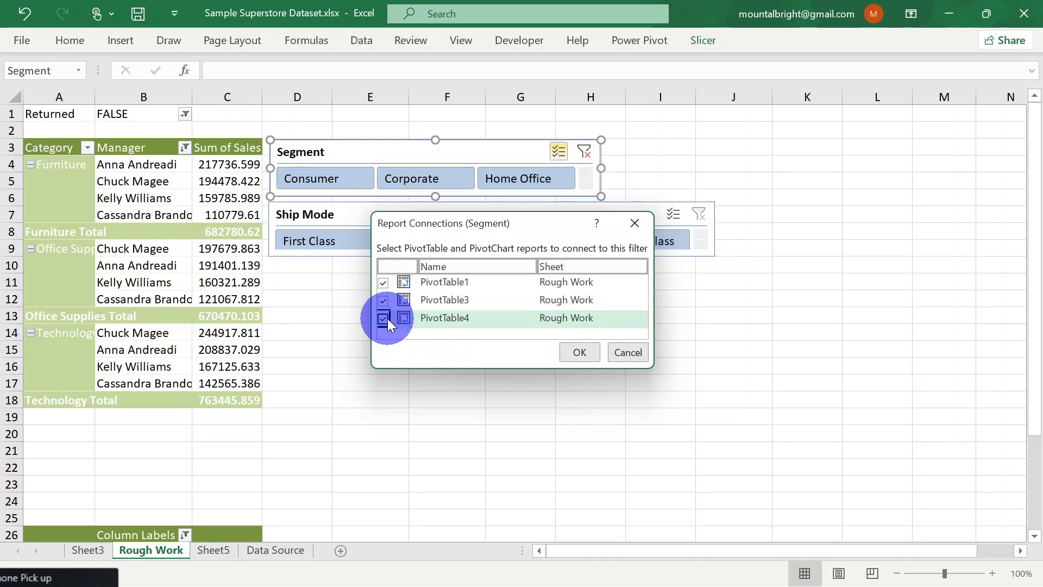
{"action": "left_click", "coordinate": [580, 353]}
Hide the empty rows 20 to 24 between the category PivotTable and the yearly sales PivotTable
{"action": "scroll", "coordinate": [582, 352], "scroll_direction": "down", "scroll_amount": 1}
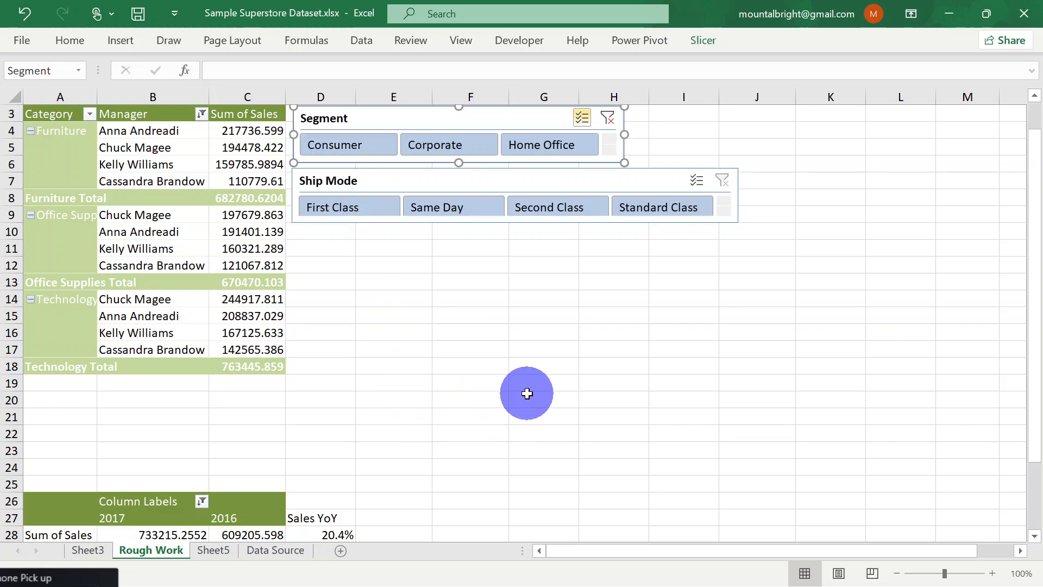
{"action": "scroll", "coordinate": [526, 391], "scroll_direction": "down", "scroll_amount": 1}
{"action": "left_click", "coordinate": [6, 384]}
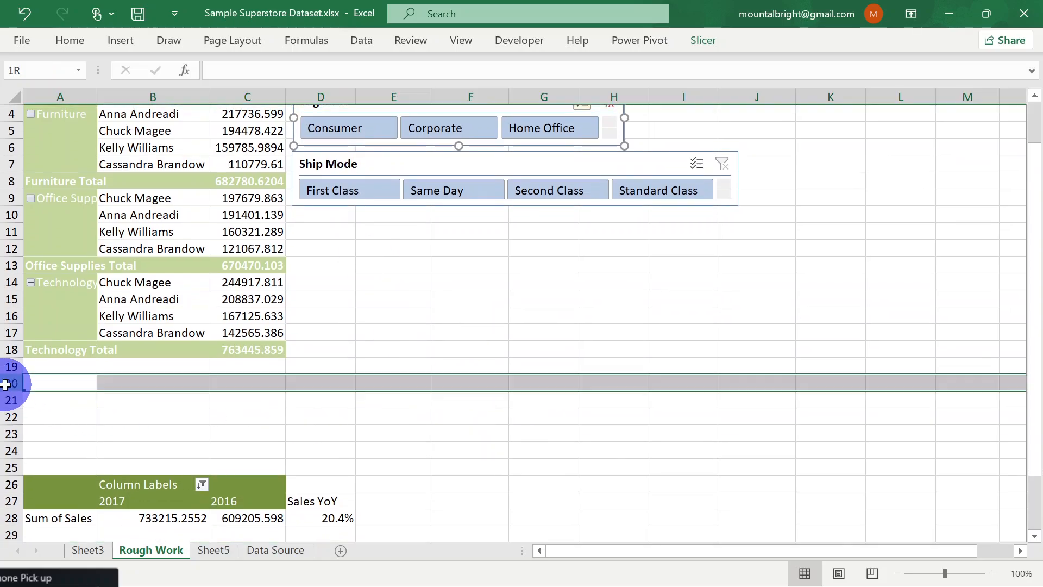
{"action": "left_click_drag", "start_coordinate": [1, 383], "coordinate": [4, 451]}
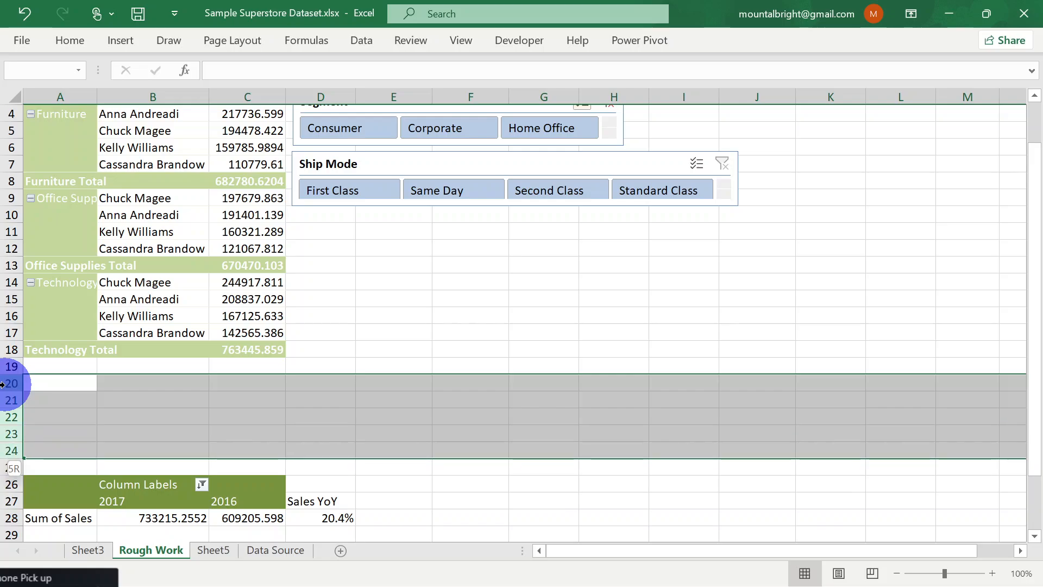
{"action": "right_click", "coordinate": [46, 392]}
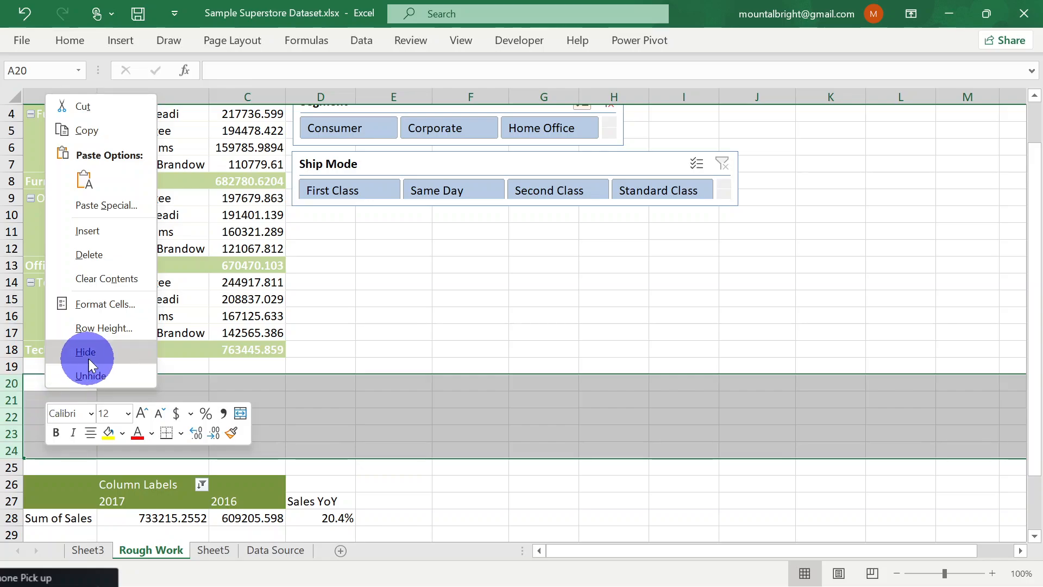
{"action": "left_click", "coordinate": [86, 352]}
{"action": "scroll", "coordinate": [326, 405], "scroll_direction": "down", "scroll_amount": 1}
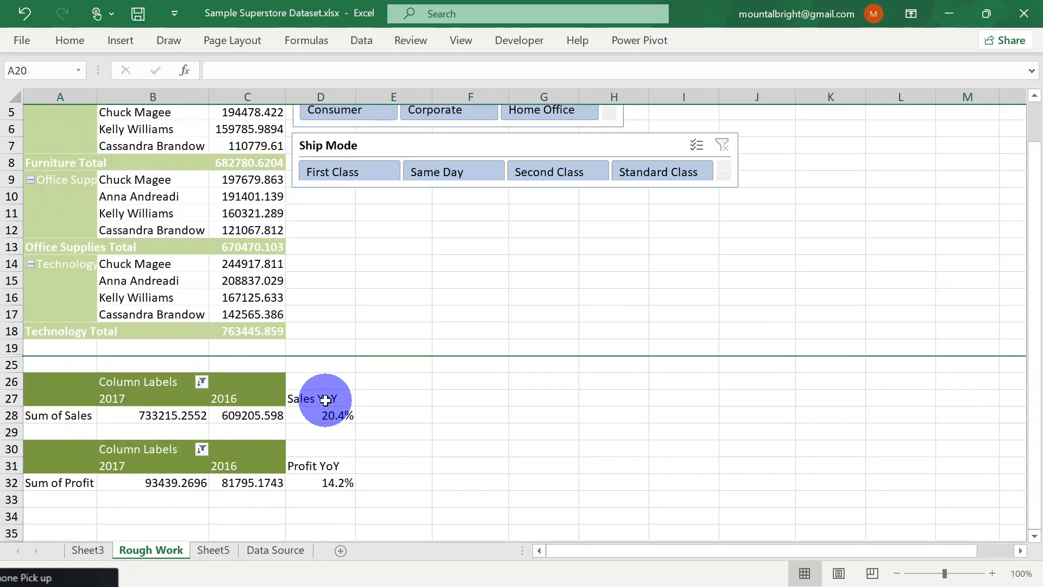
{"action": "scroll", "coordinate": [326, 402], "scroll_direction": "up", "scroll_amount": 1}
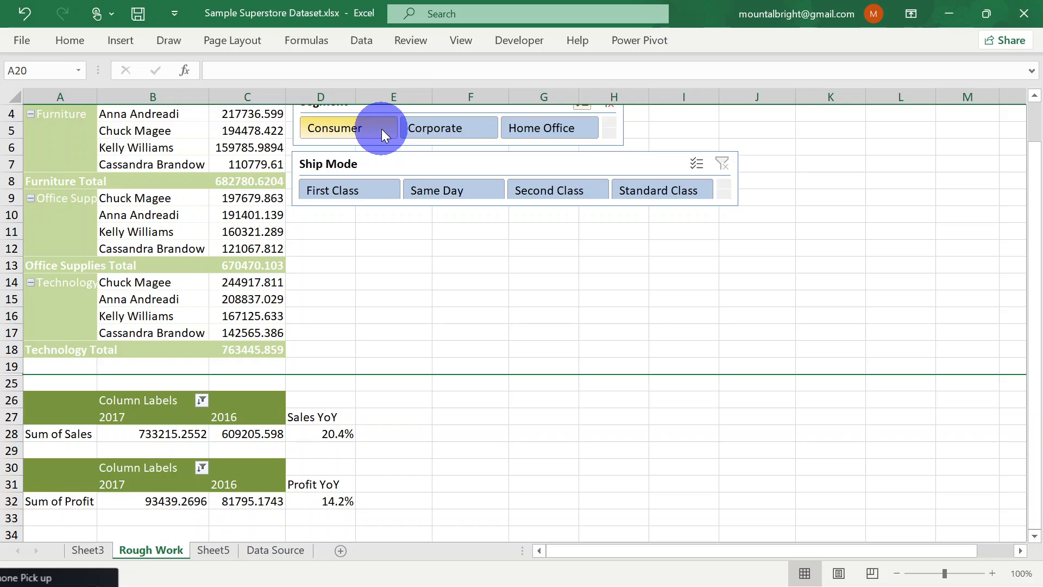
Test the Segment slicer by excluding Consumer and Corporate, leaving Home Office, and restore all three segments
{"action": "left_click", "coordinate": [382, 129]}
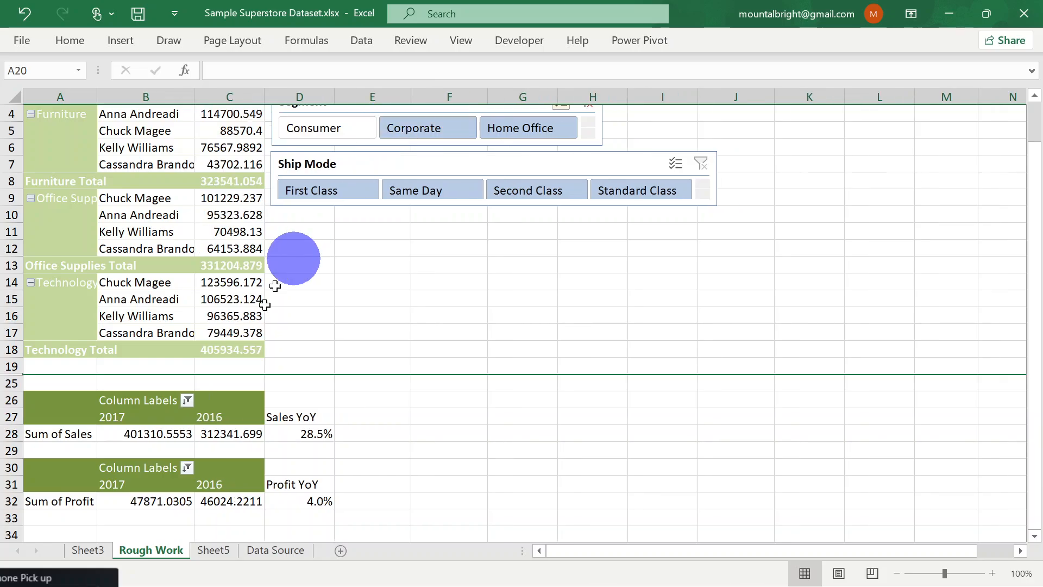
{"action": "left_click", "coordinate": [450, 135]}
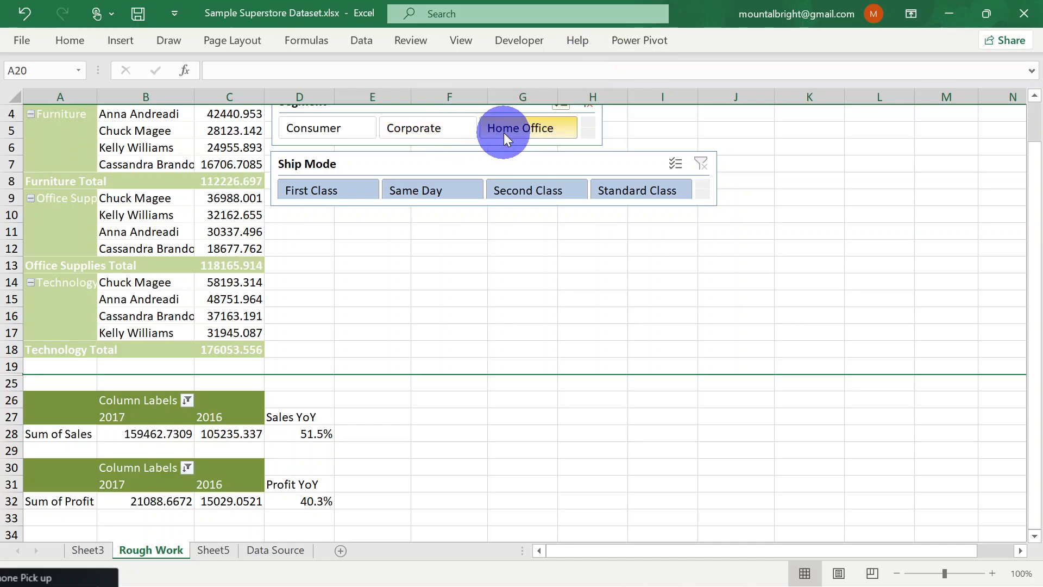
{"action": "left_click", "coordinate": [487, 139]}
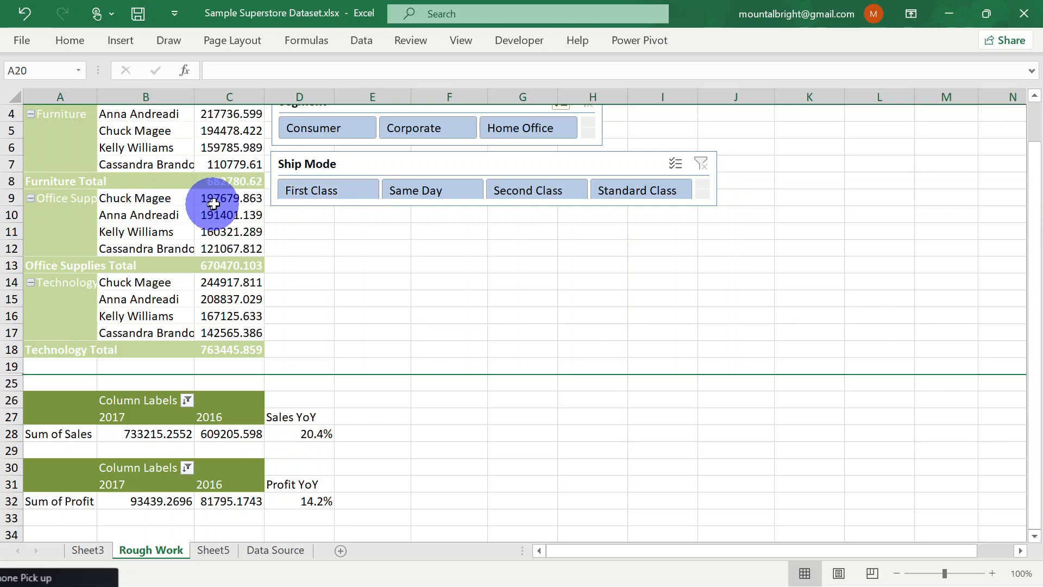
Test the Ship Mode slicer by switching between First Class, Same Day and Second Class, ending on First Class
{"action": "left_click", "coordinate": [345, 199]}
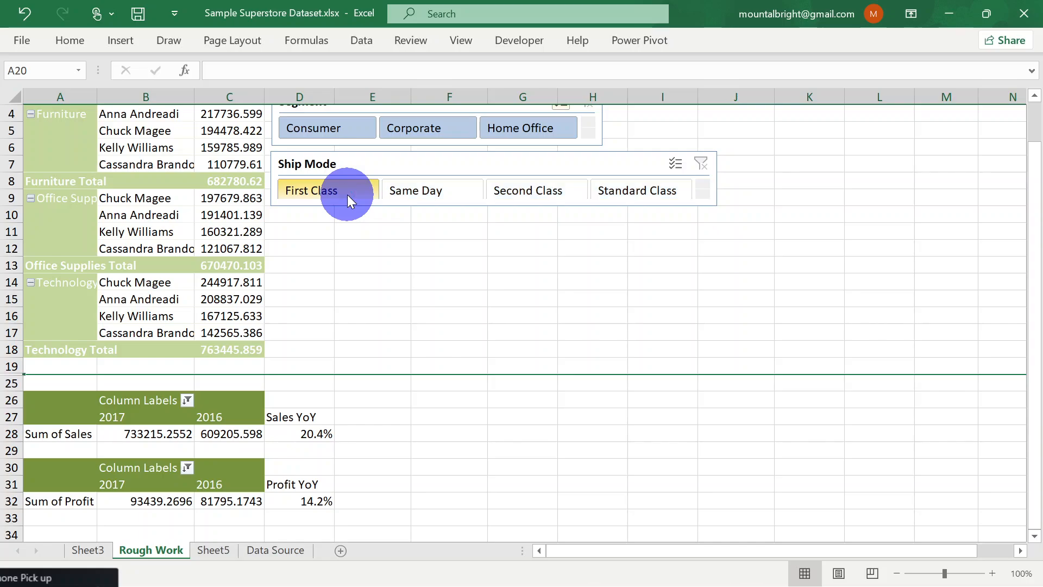
{"action": "left_click", "coordinate": [432, 188]}
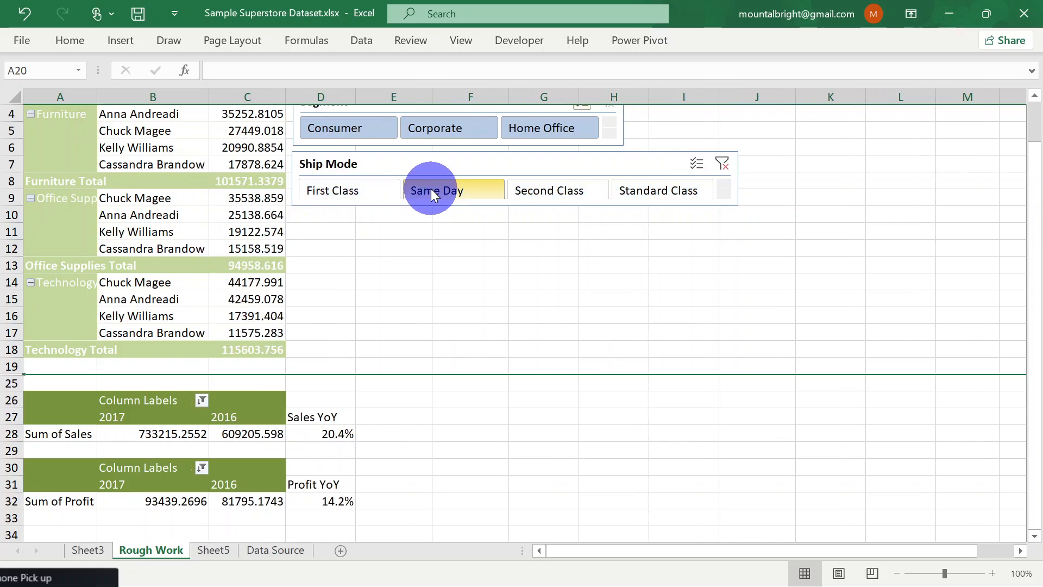
{"action": "left_click", "coordinate": [360, 191]}
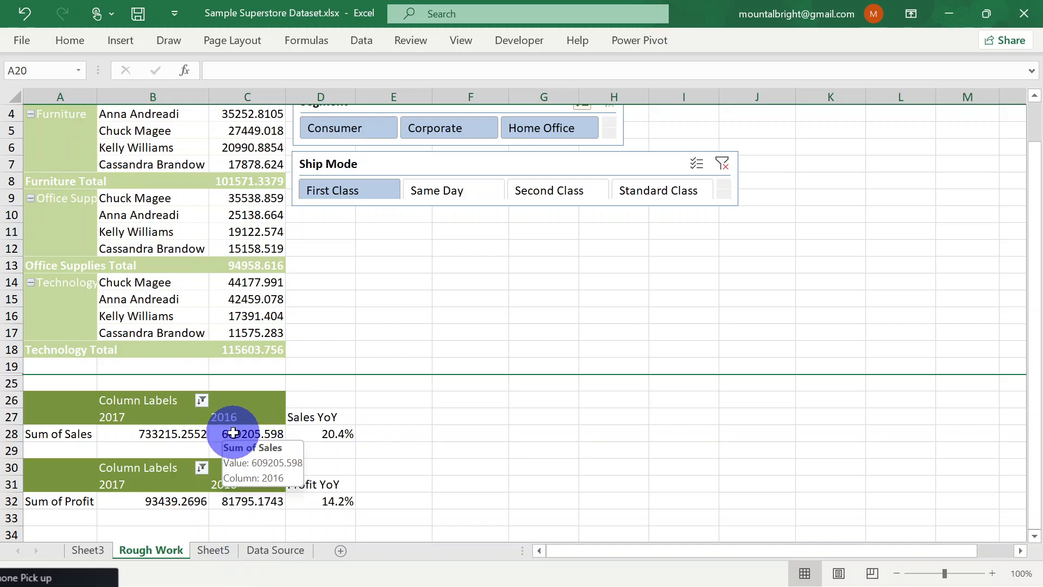
{"action": "left_click", "coordinate": [560, 195]}
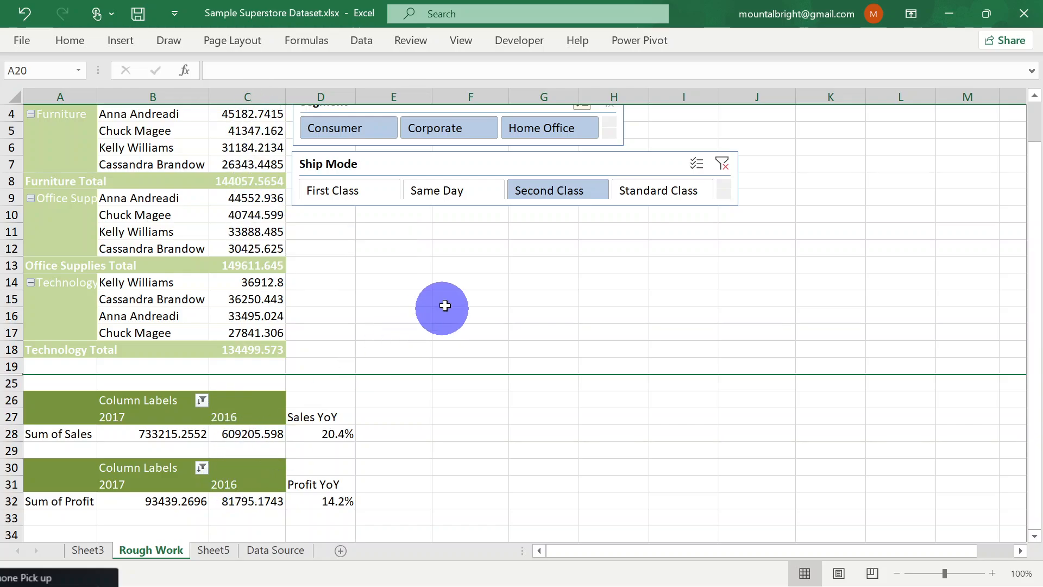
{"action": "left_click", "coordinate": [482, 192]}
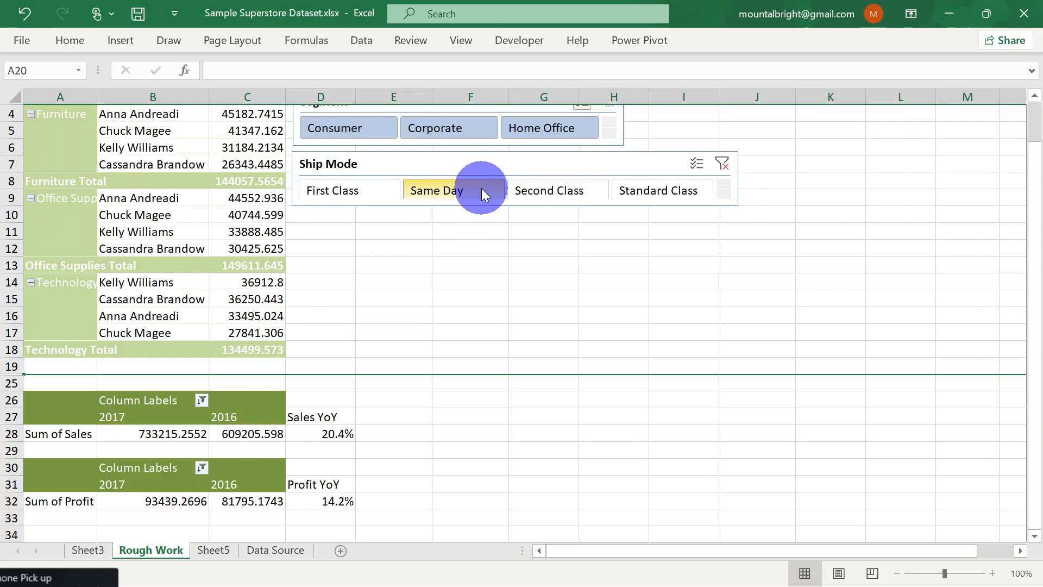
{"action": "left_click", "coordinate": [320, 185]}
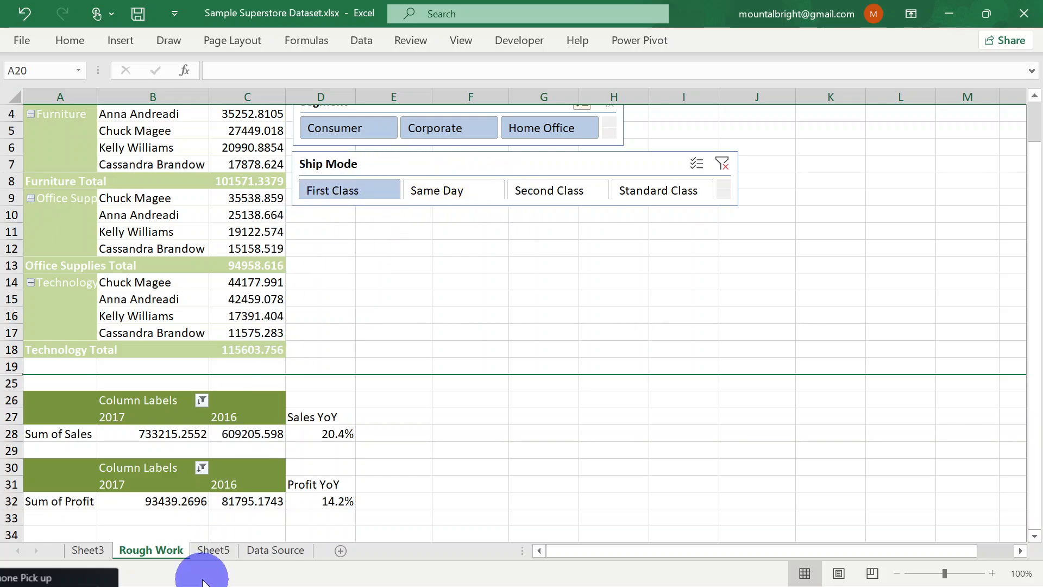
Connect the Ship Mode slicer to PivotTable3 and PivotTable4 in addition to PivotTable1
{"action": "left_click", "coordinate": [381, 164]}
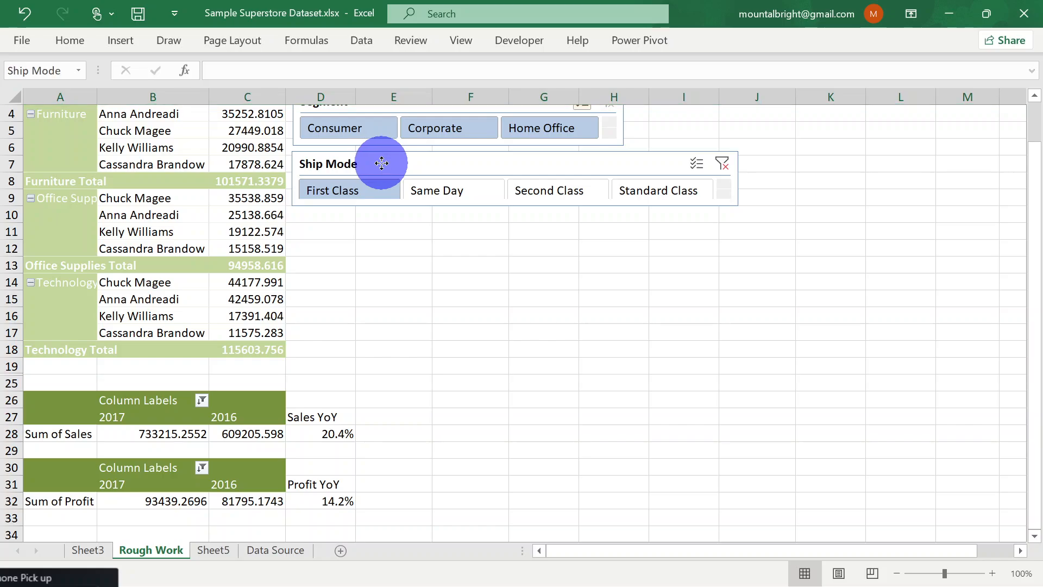
{"action": "right_click", "coordinate": [381, 163]}
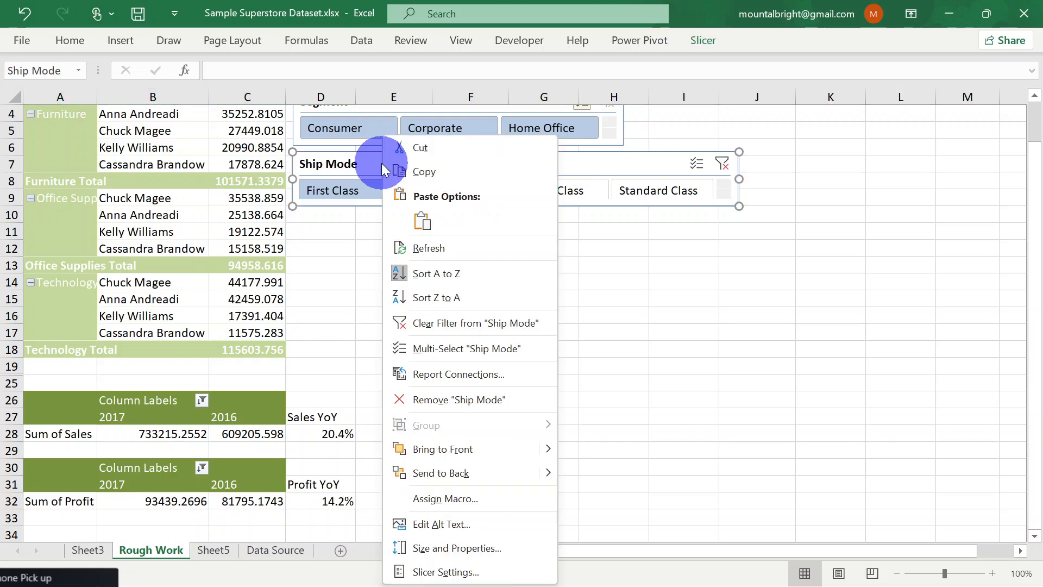
{"action": "left_click", "coordinate": [349, 157]}
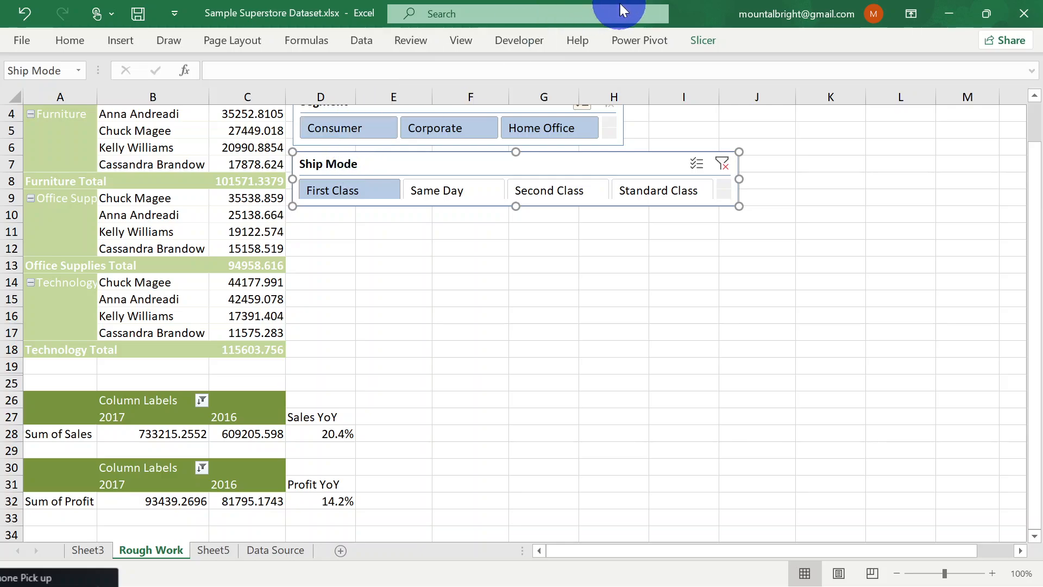
{"action": "left_click", "coordinate": [689, 40]}
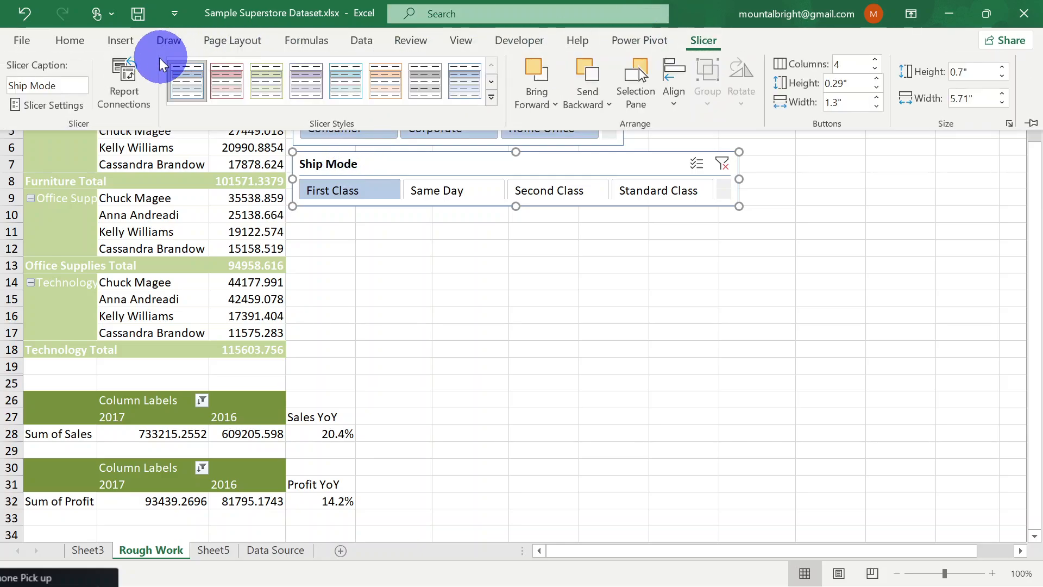
{"action": "left_click", "coordinate": [124, 97]}
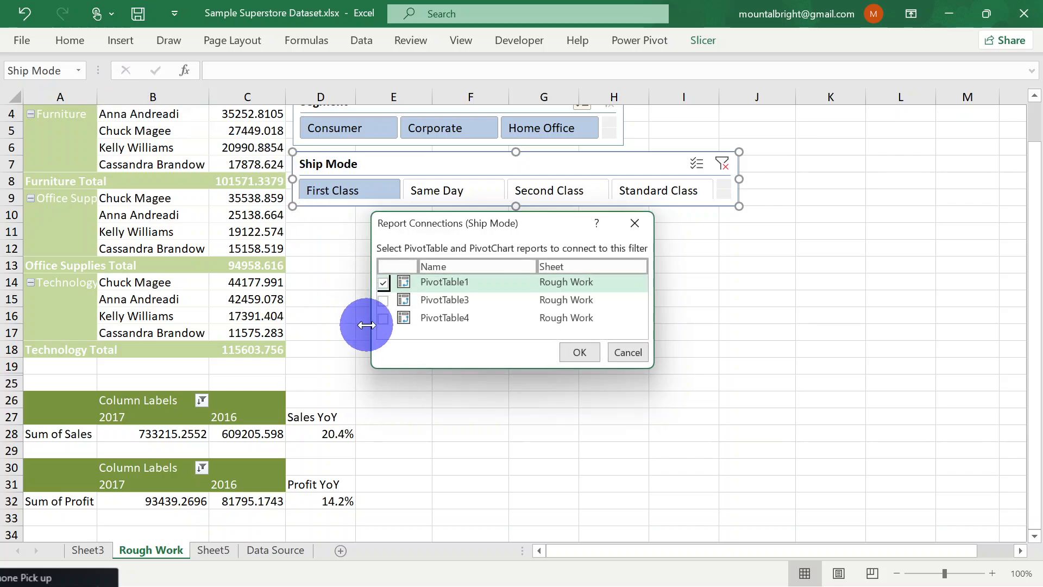
{"action": "left_click", "coordinate": [384, 302]}
{"action": "left_click", "coordinate": [383, 319]}
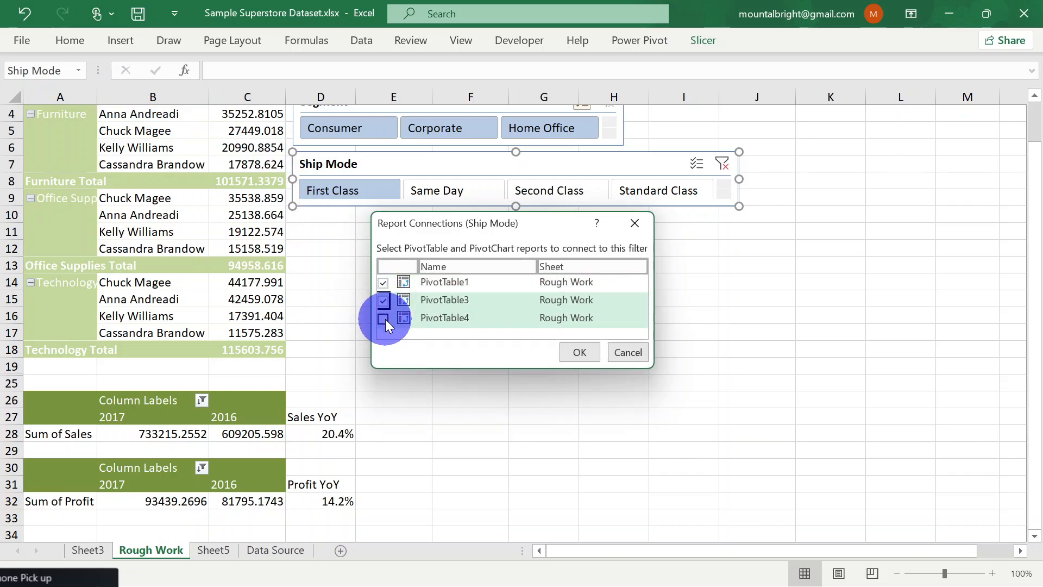
{"action": "left_click", "coordinate": [581, 352]}
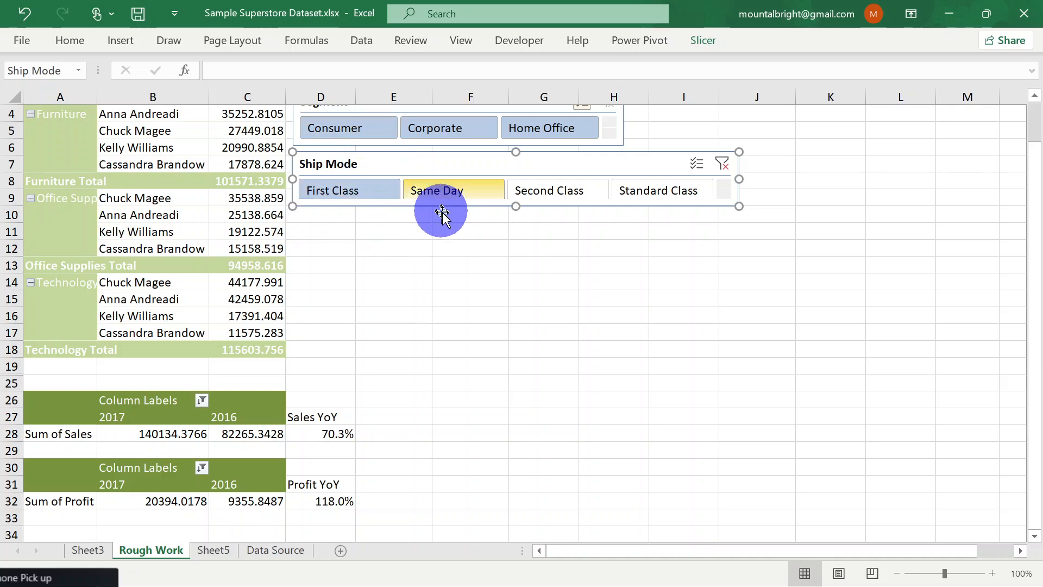
Filter all connected PivotTables by Same Day, First Class and Second Class in turn, ending with Standard Class
{"action": "scroll", "coordinate": [452, 235], "scroll_direction": "up", "scroll_amount": 1}
{"action": "scroll", "coordinate": [454, 237], "scroll_direction": "down", "scroll_amount": 1}
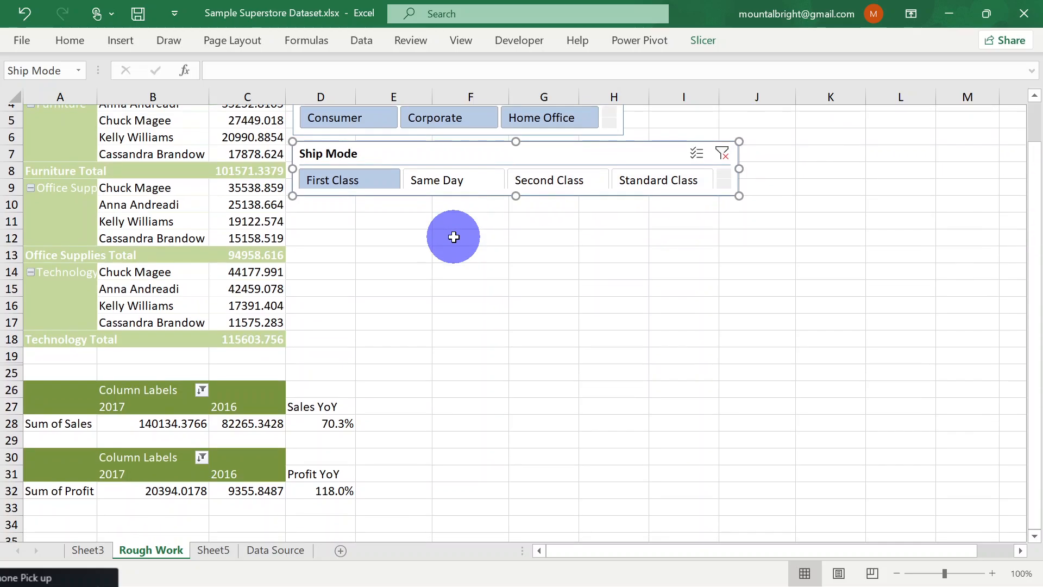
{"action": "scroll", "coordinate": [454, 237], "scroll_direction": "down", "scroll_amount": 1}
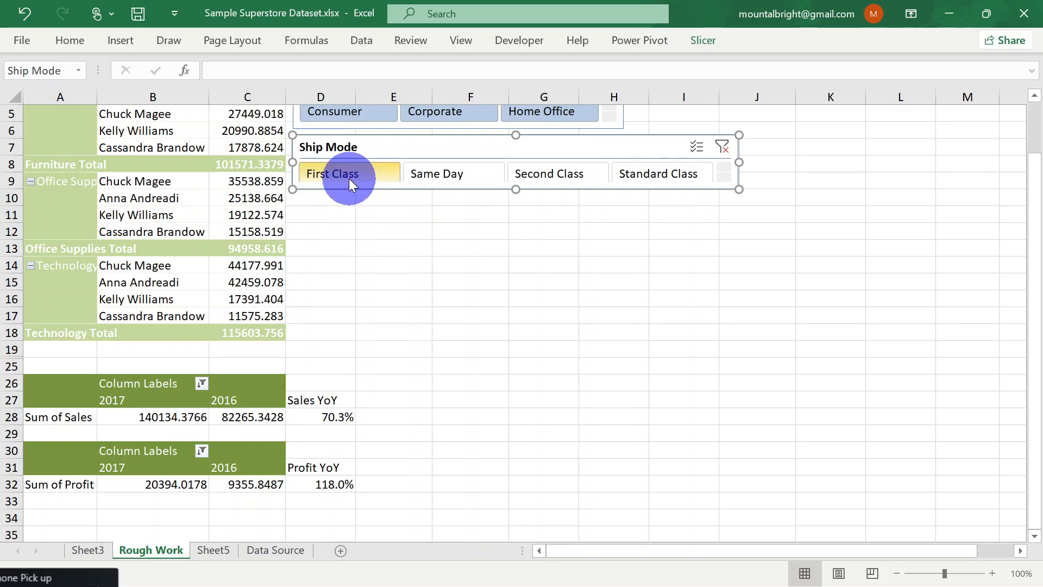
{"action": "left_click", "coordinate": [435, 181]}
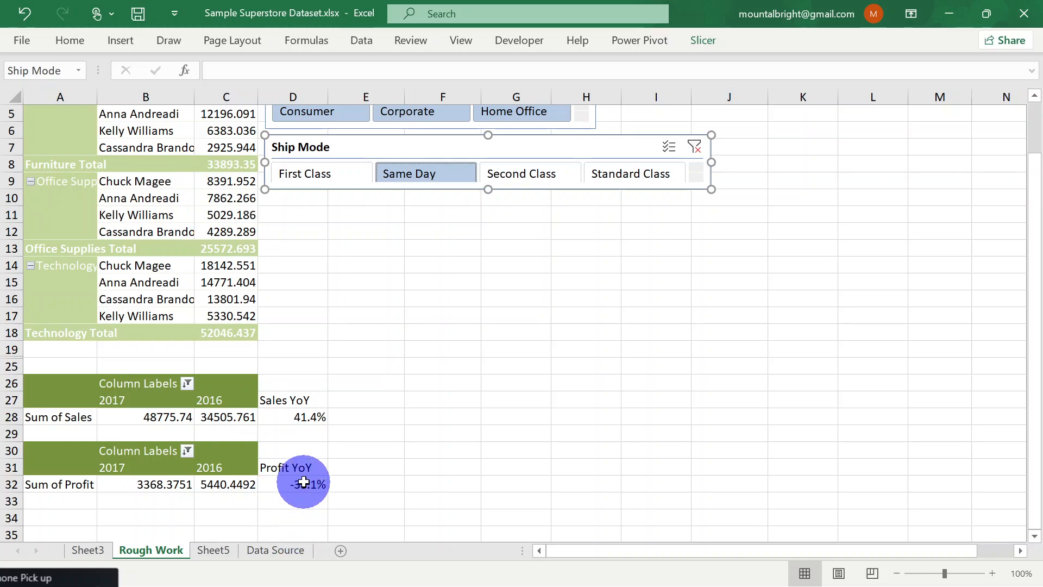
{"action": "left_click", "coordinate": [313, 170]}
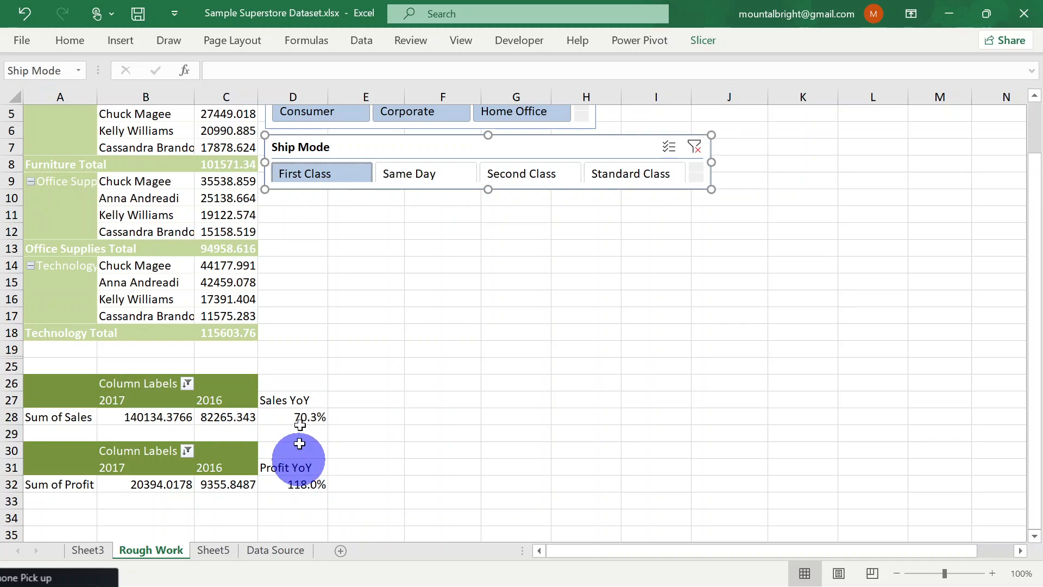
{"action": "left_click", "coordinate": [526, 173]}
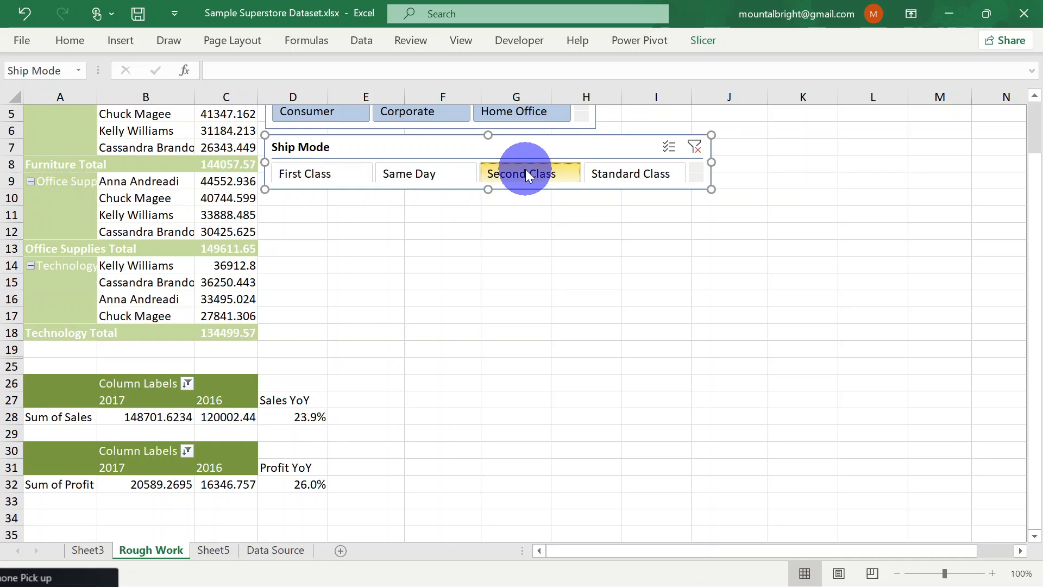
{"action": "left_click", "coordinate": [630, 173]}
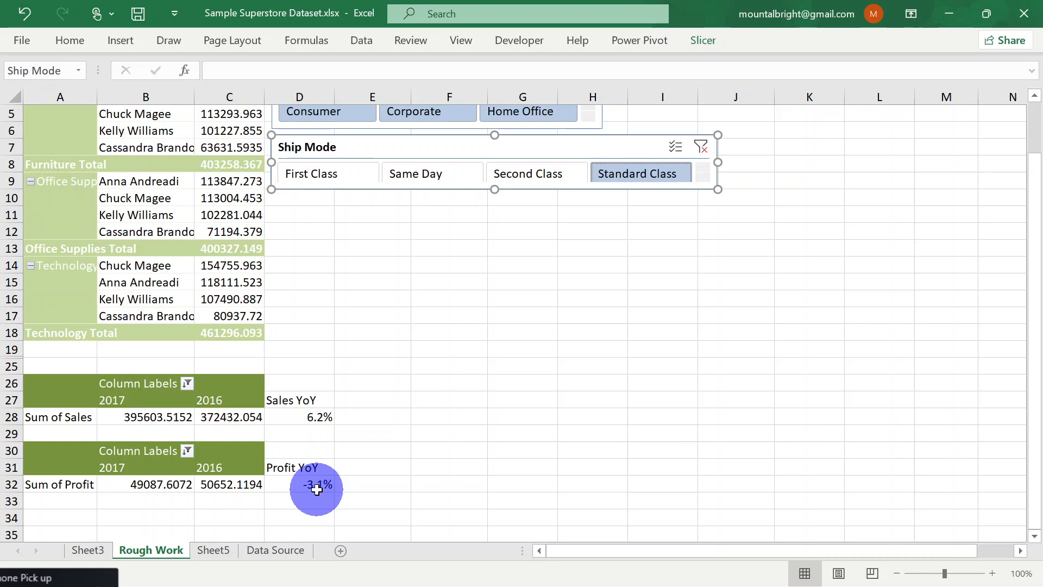
Make the Ship Mode slicer slightly taller so its buttons fit completely
{"action": "scroll", "coordinate": [459, 282], "scroll_direction": "up", "scroll_amount": 2}
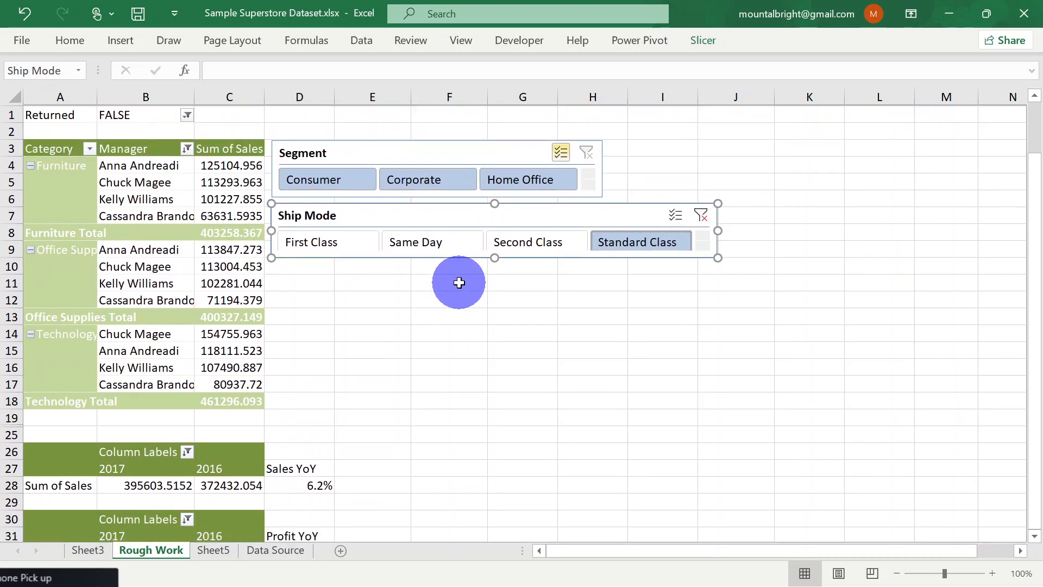
{"action": "scroll", "coordinate": [459, 282], "scroll_direction": "down", "scroll_amount": 1}
{"action": "scroll", "coordinate": [459, 283], "scroll_direction": "up", "scroll_amount": 1}
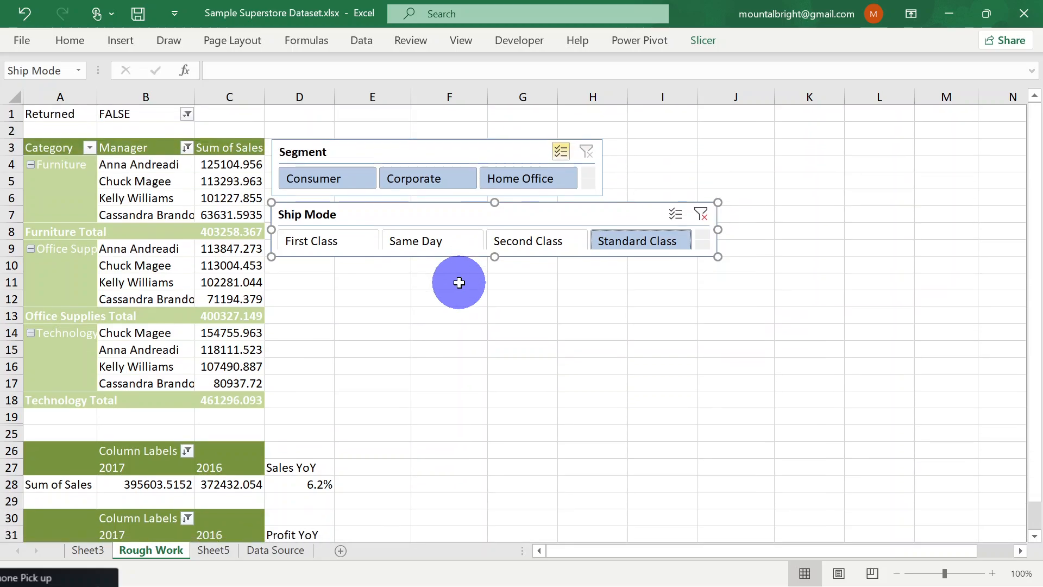
{"action": "scroll", "coordinate": [459, 283], "scroll_direction": "down", "scroll_amount": 2}
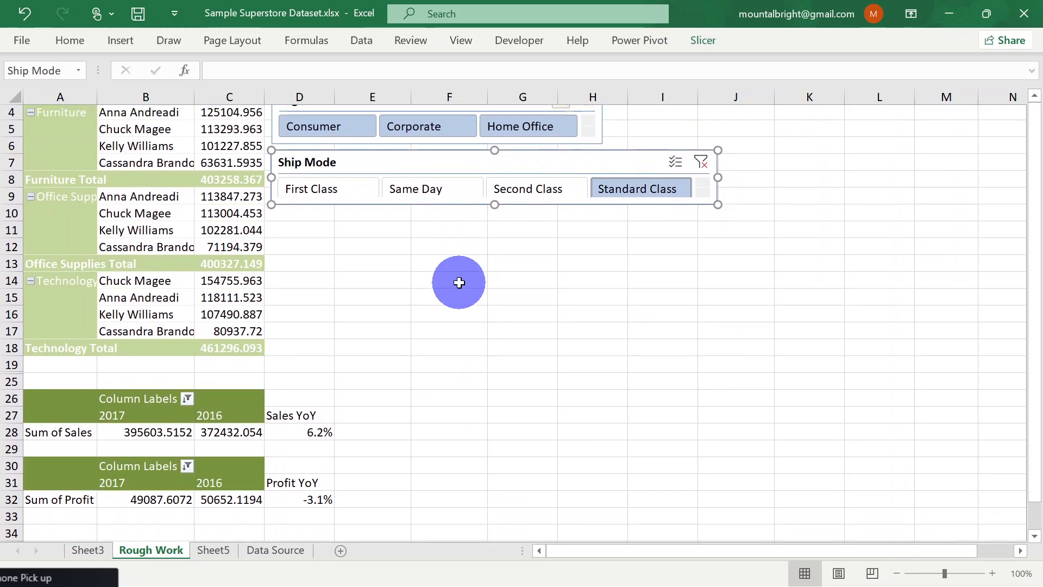
{"action": "scroll", "coordinate": [459, 283], "scroll_direction": "up", "scroll_amount": 1}
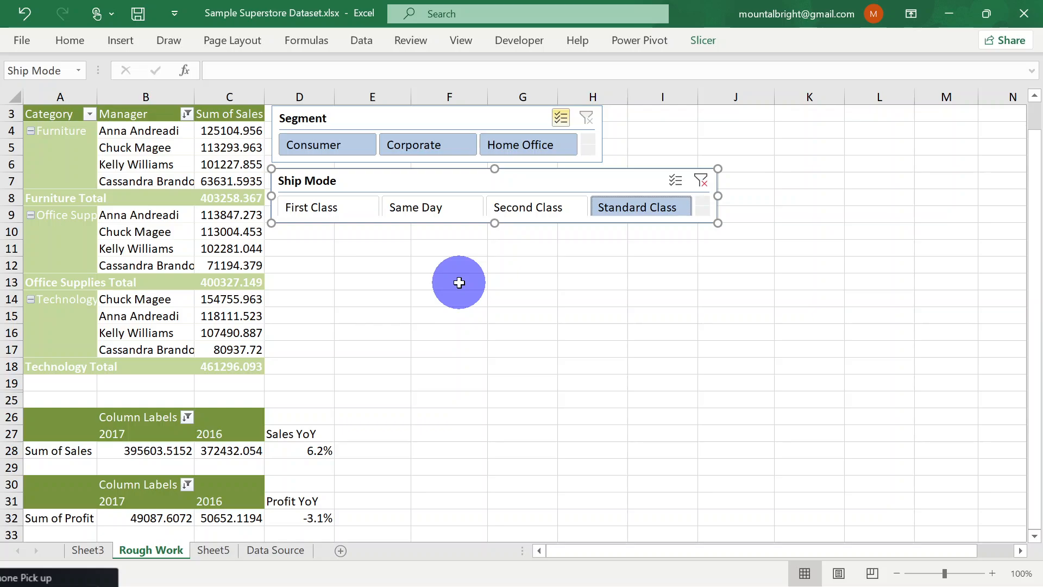
{"action": "scroll", "coordinate": [459, 283], "scroll_direction": "down", "scroll_amount": 1}
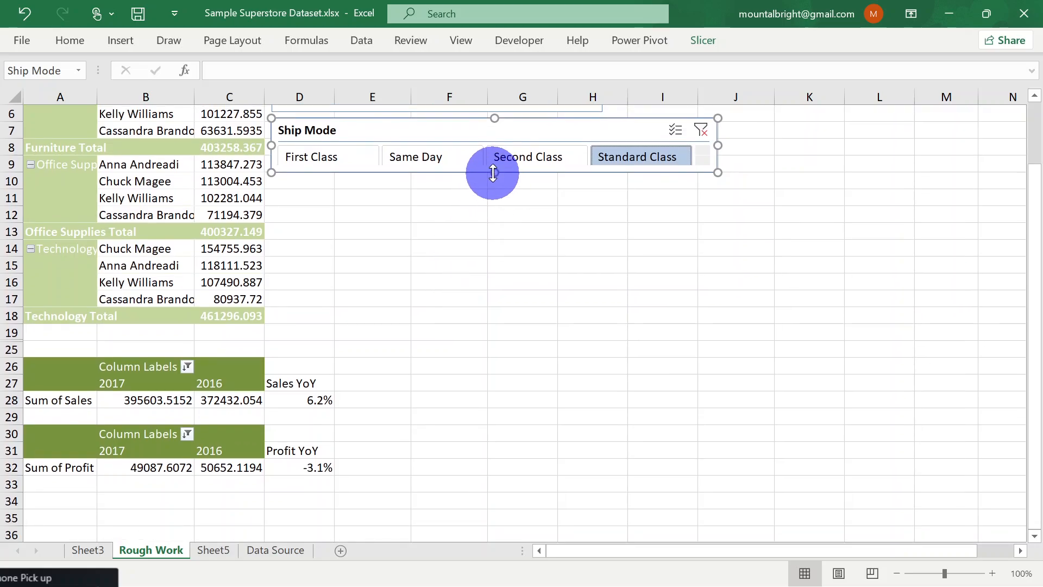
{"action": "left_click_drag", "start_coordinate": [492, 172], "coordinate": [492, 176]}
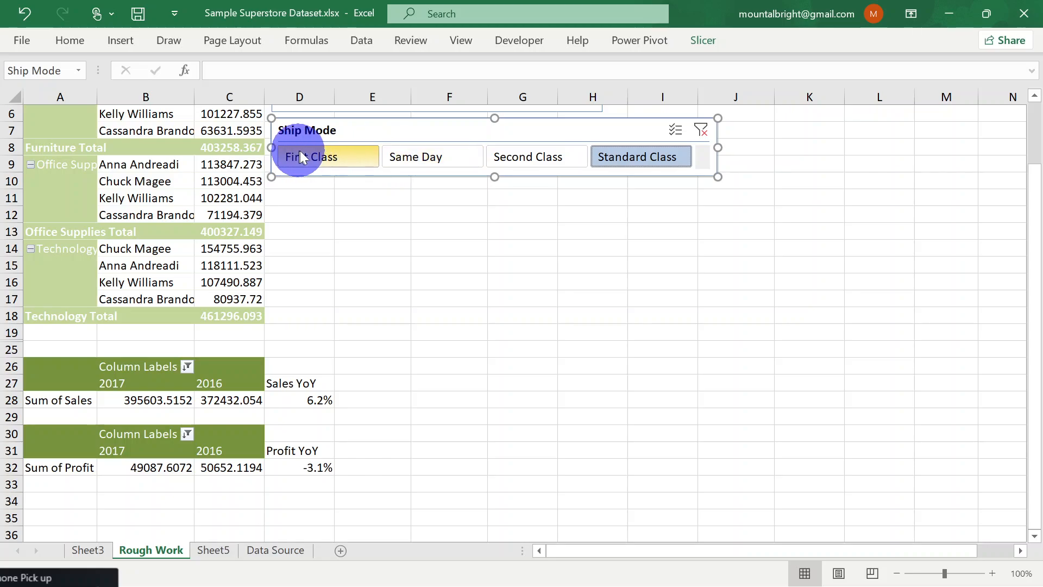
Look up the PivotTable name of the yearly Sum of Sales PivotTable again
{"action": "scroll", "coordinate": [396, 252], "scroll_direction": "up", "scroll_amount": 2}
{"action": "scroll", "coordinate": [396, 253], "scroll_direction": "down", "scroll_amount": 1}
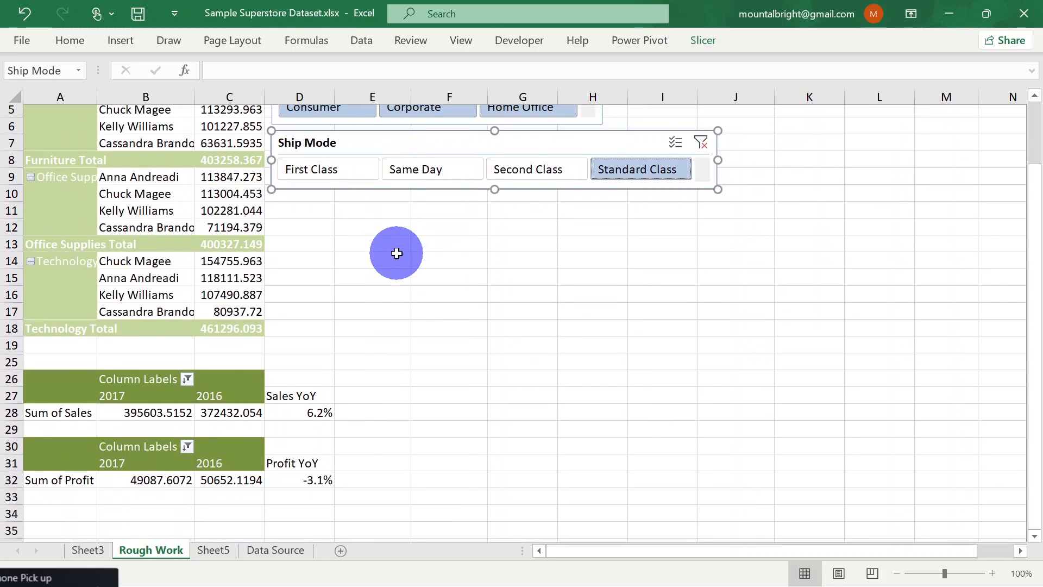
{"action": "scroll", "coordinate": [397, 251], "scroll_direction": "up", "scroll_amount": 2}
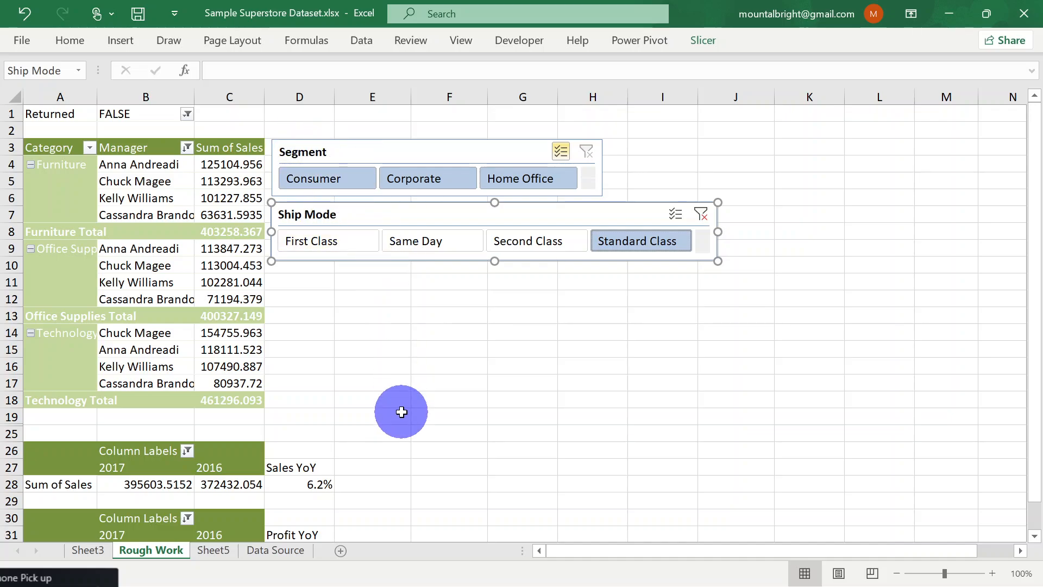
{"action": "scroll", "coordinate": [402, 412], "scroll_direction": "down", "scroll_amount": 2}
{"action": "left_click", "coordinate": [131, 394]}
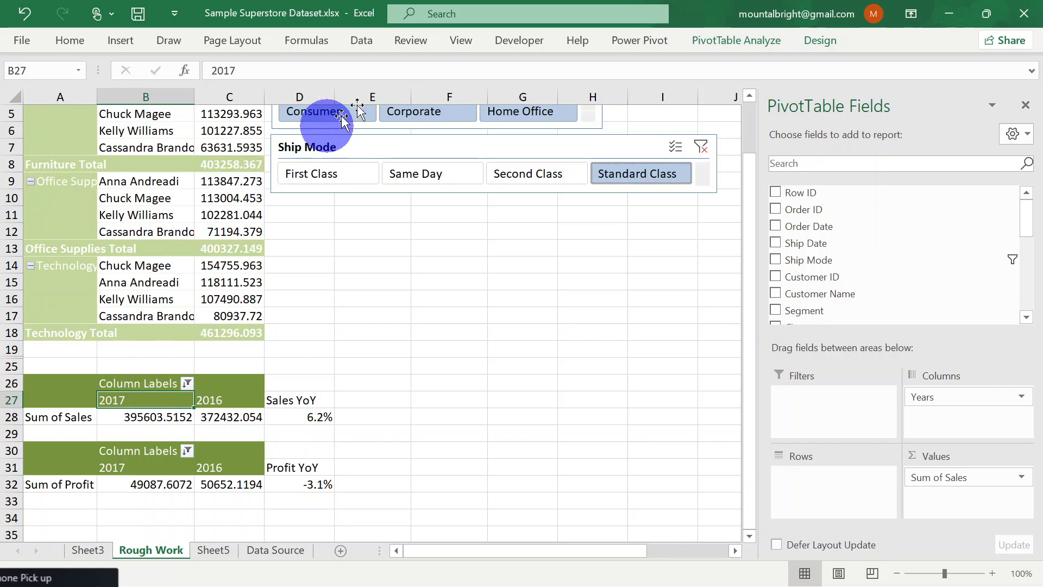
{"action": "left_click", "coordinate": [761, 40]}
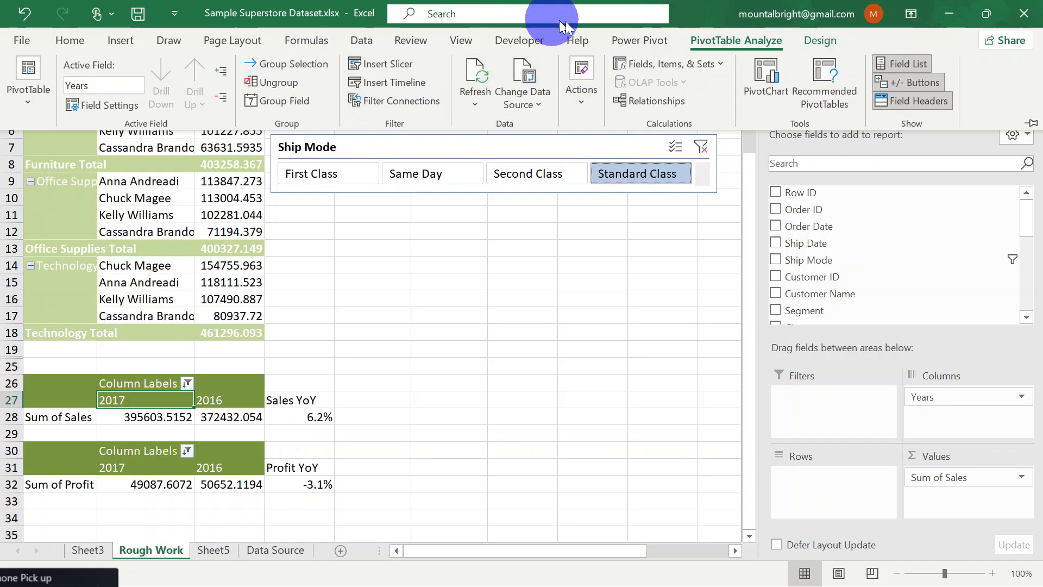
{"action": "left_click", "coordinate": [817, 40]}
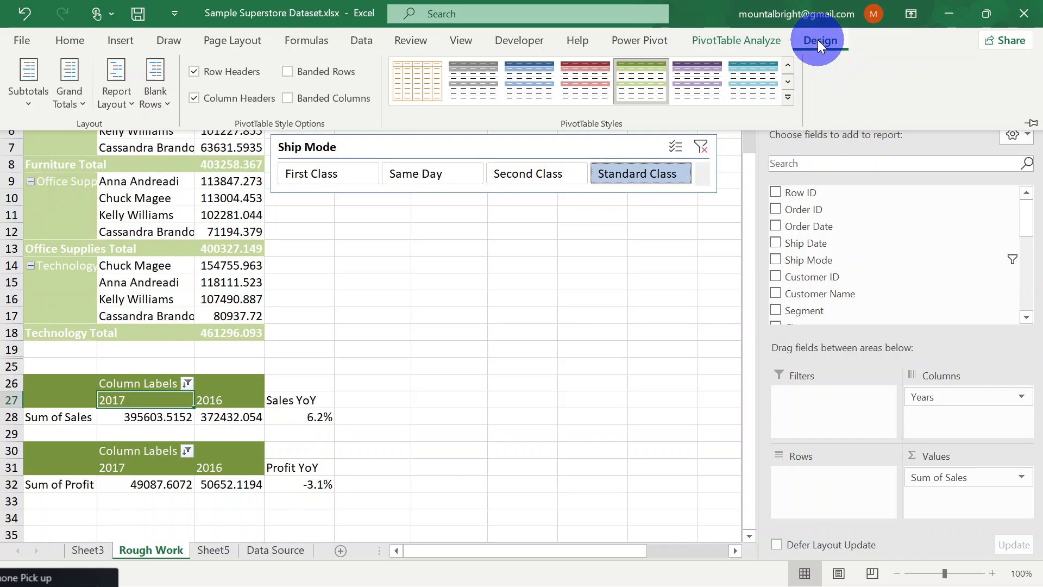
{"action": "left_click", "coordinate": [745, 33]}
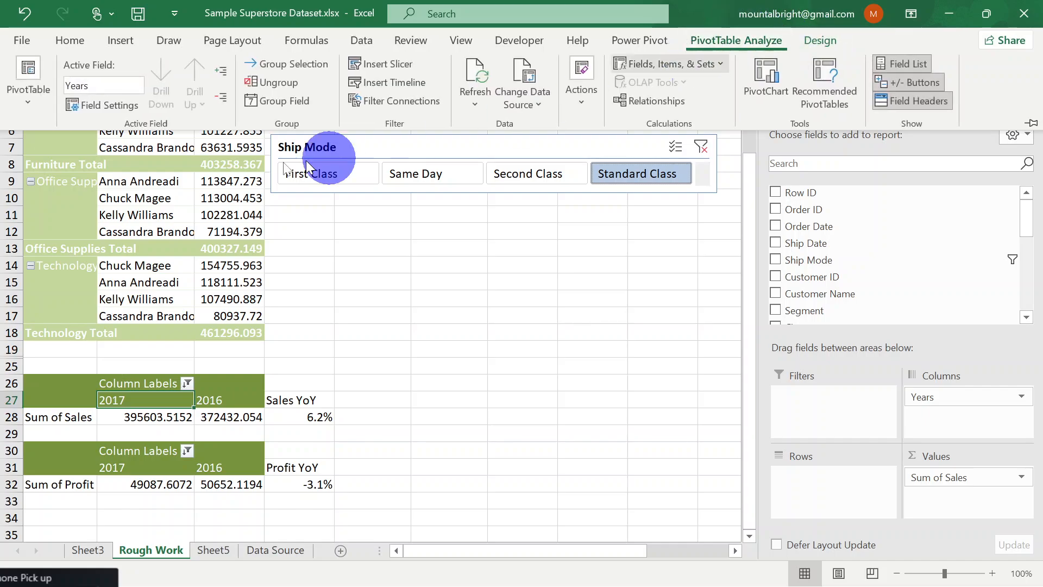
{"action": "left_click", "coordinate": [28, 102]}
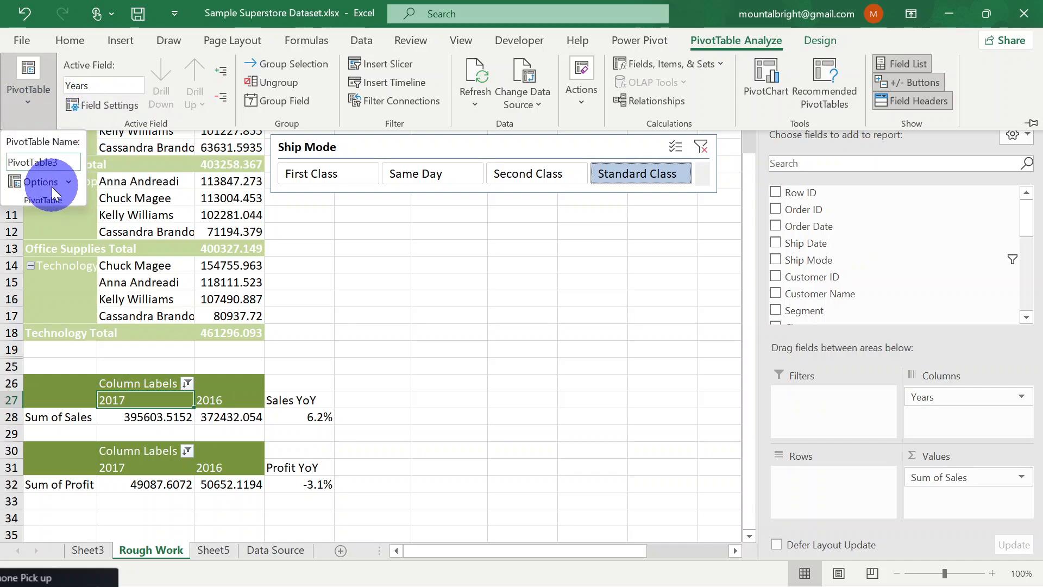
Review the data, display, and layout and format options of the yearly Sum of Sales PivotTable, including refreshing data when opening the file
{"action": "left_click", "coordinate": [68, 182]}
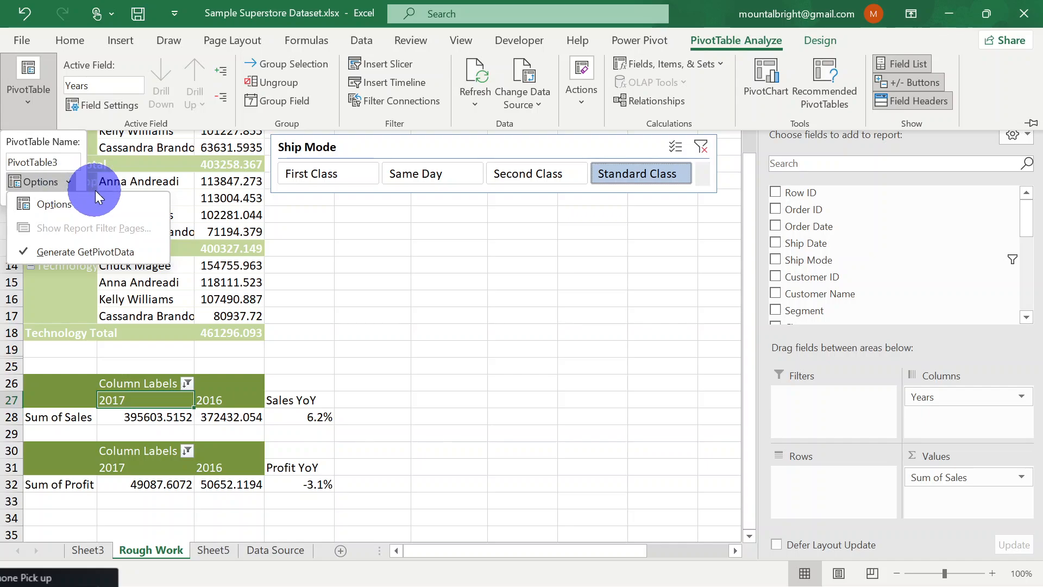
{"action": "left_click", "coordinate": [128, 200]}
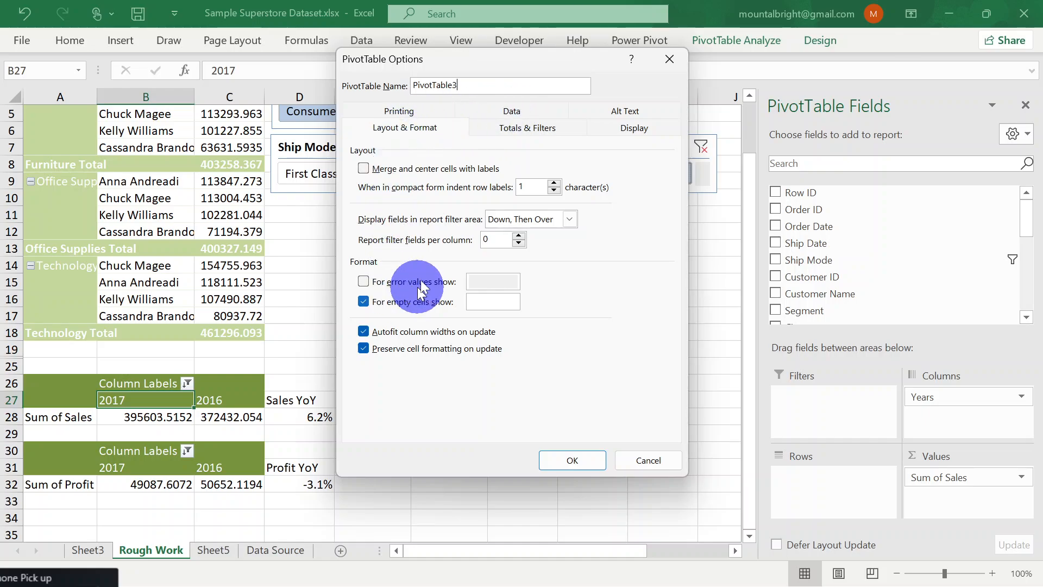
{"action": "left_click", "coordinate": [519, 113]}
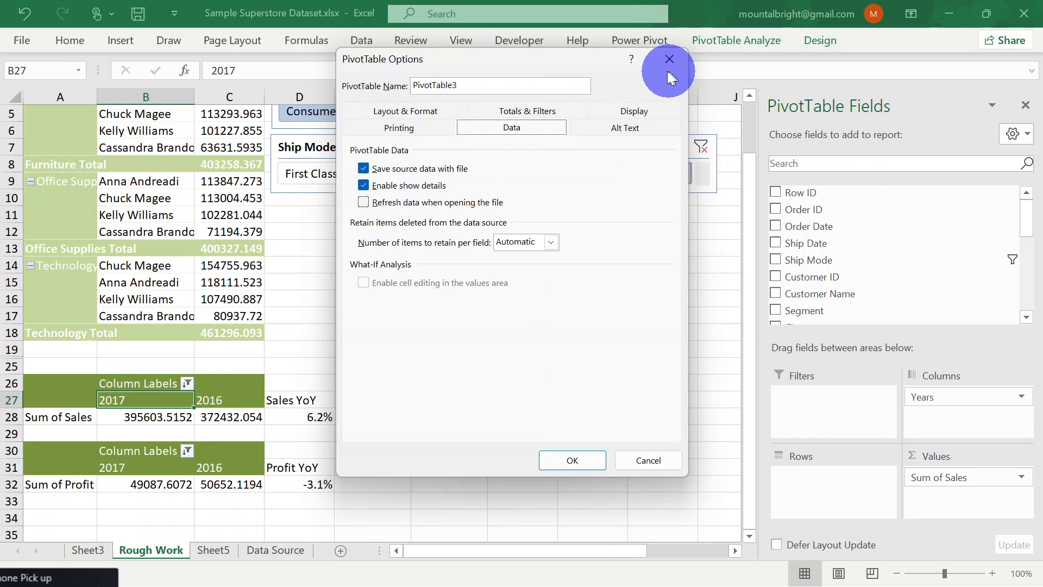
{"action": "left_click", "coordinate": [363, 202]}
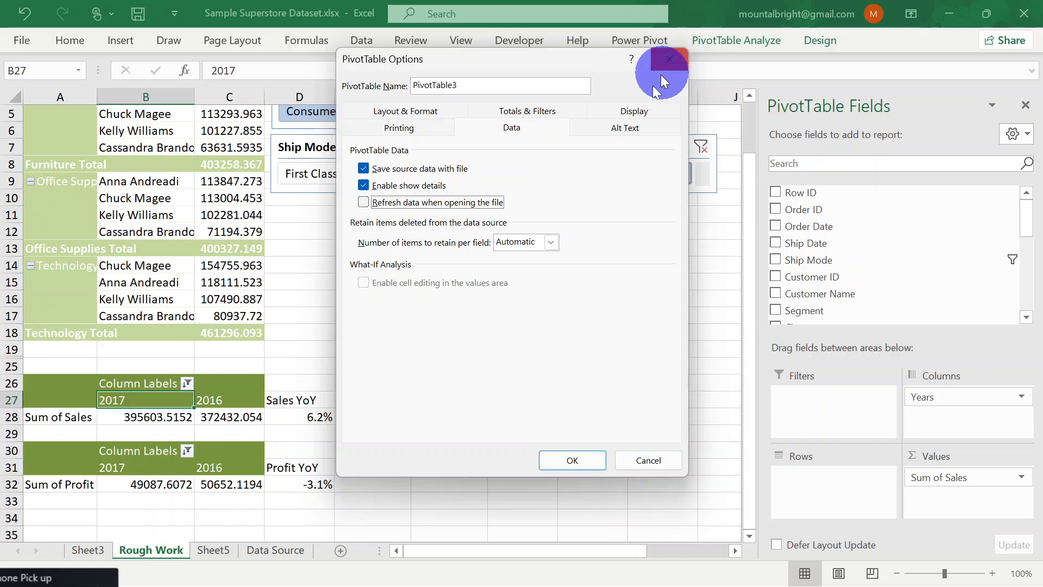
{"action": "left_click", "coordinate": [640, 112]}
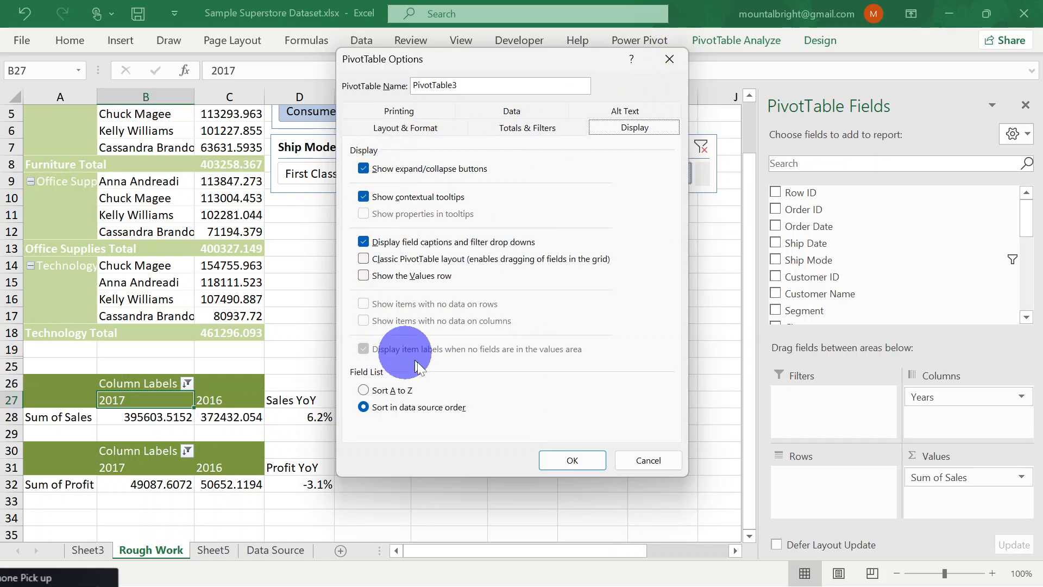
{"action": "left_click", "coordinate": [415, 130]}
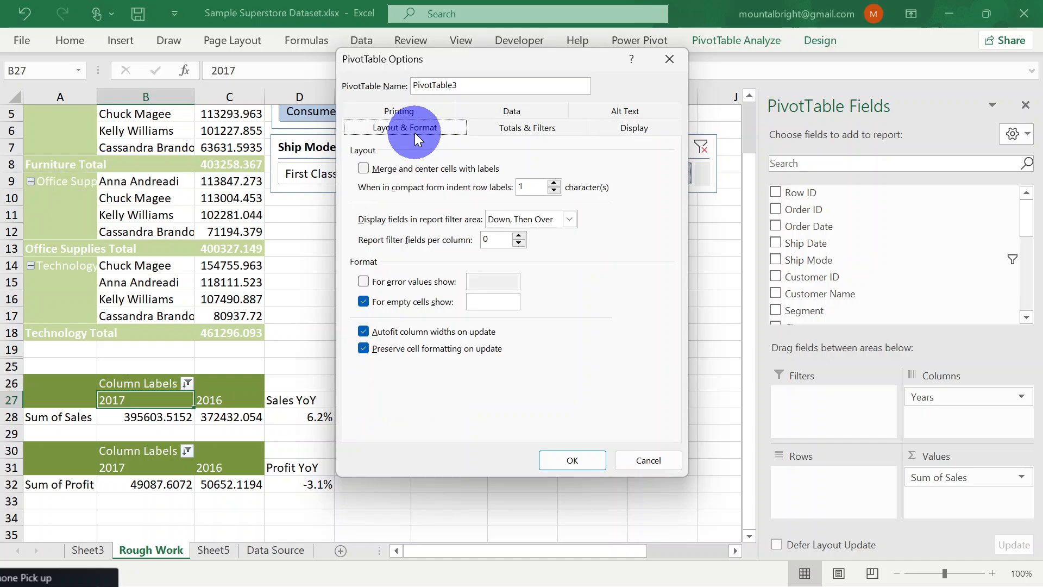
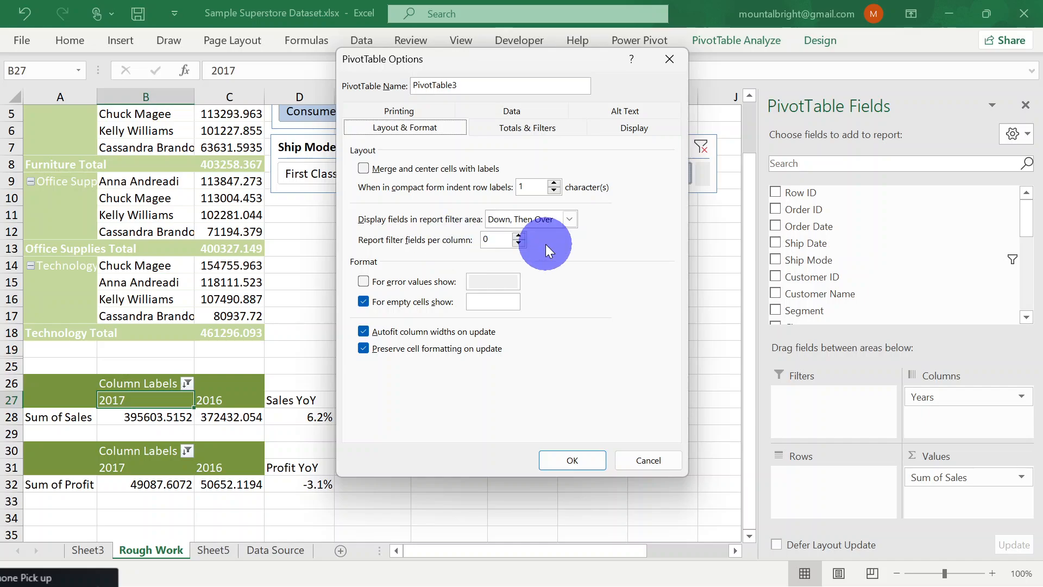
Close the options of the yearly Sum of Sales PivotTable without applying changes
{"action": "left_click", "coordinate": [670, 58]}
{"action": "scroll", "coordinate": [479, 234], "scroll_direction": "up", "scroll_amount": 2}
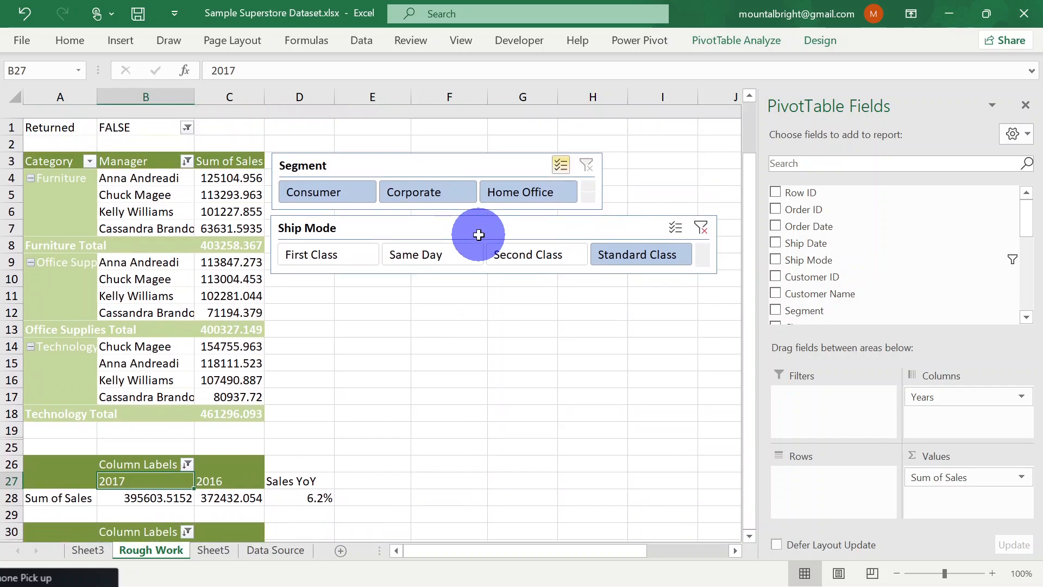
{"action": "scroll", "coordinate": [478, 234], "scroll_direction": "down", "scroll_amount": 2}
{"action": "scroll", "coordinate": [479, 237], "scroll_direction": "up", "scroll_amount": 2}
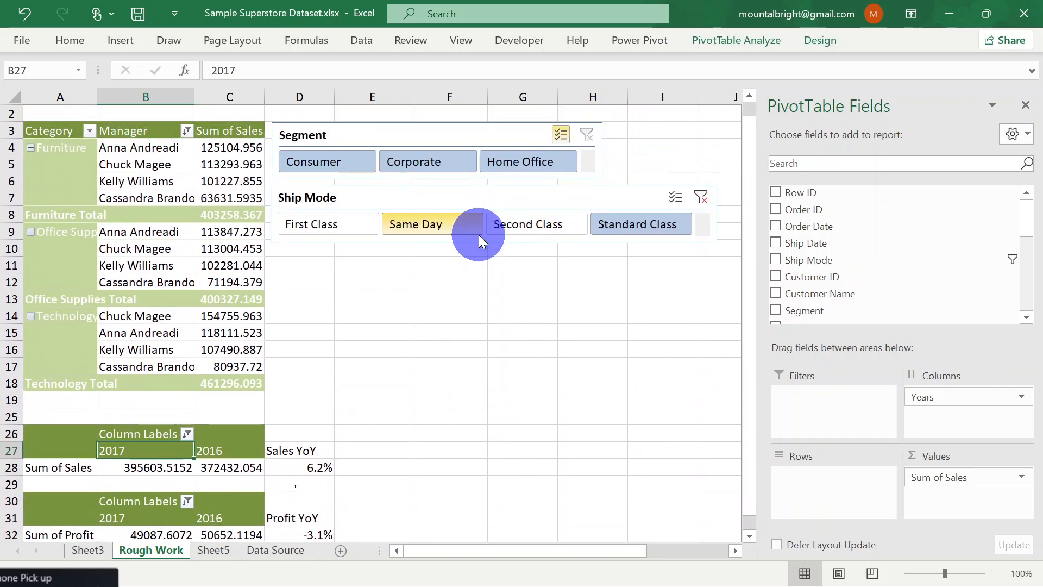
Review the light and dark slicer styles available for the Segment slicer, including the options for duplicating a style
{"action": "left_click", "coordinate": [407, 136]}
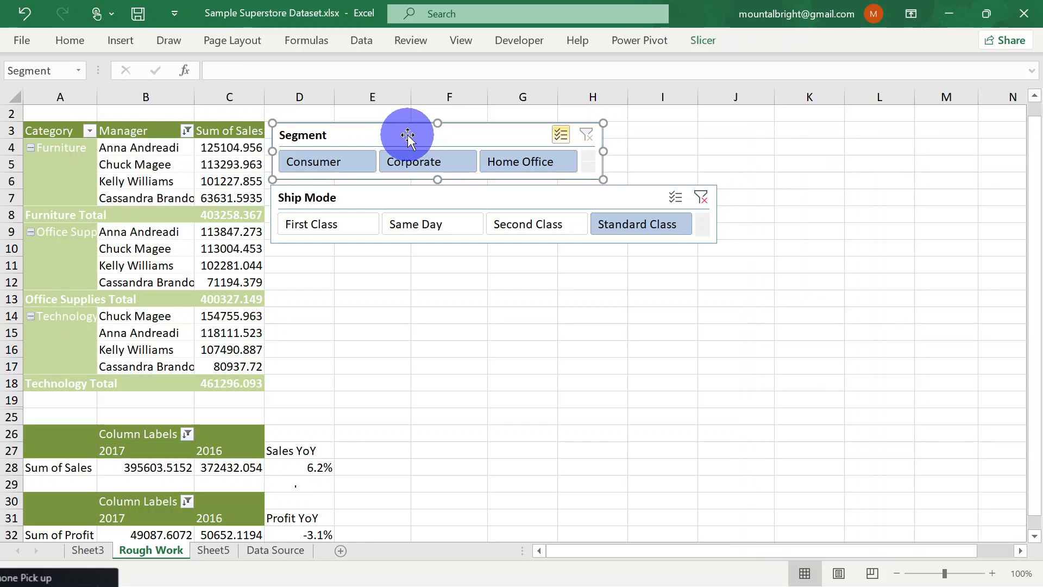
{"action": "left_click", "coordinate": [710, 41]}
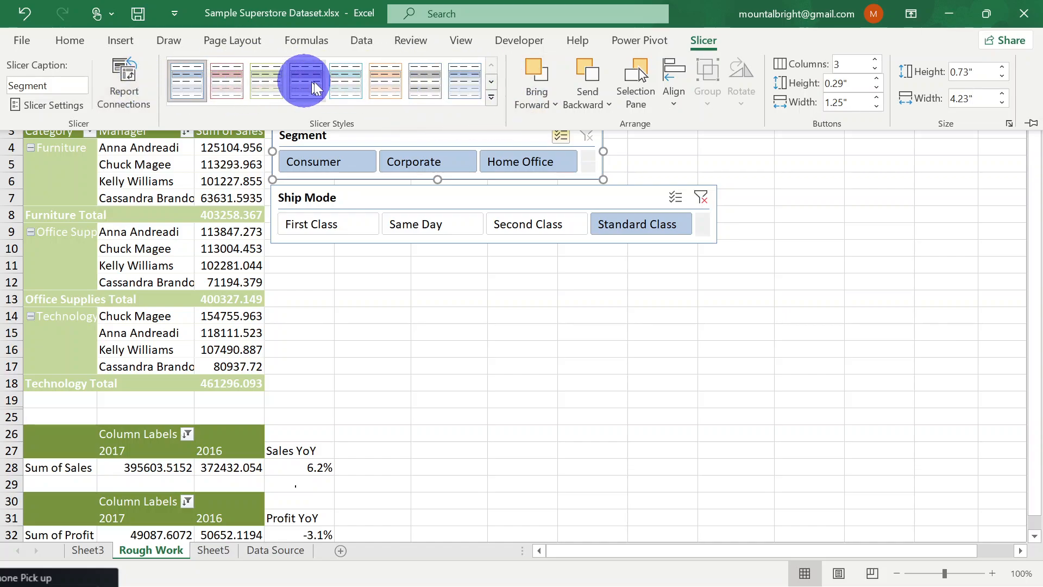
{"action": "left_click", "coordinate": [493, 100]}
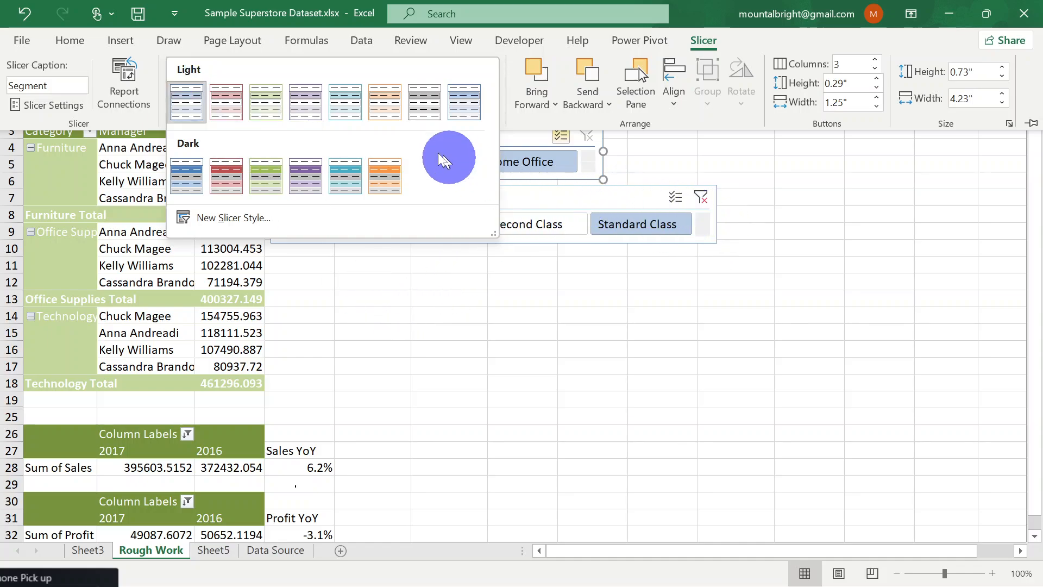
{"action": "right_click", "coordinate": [189, 106]}
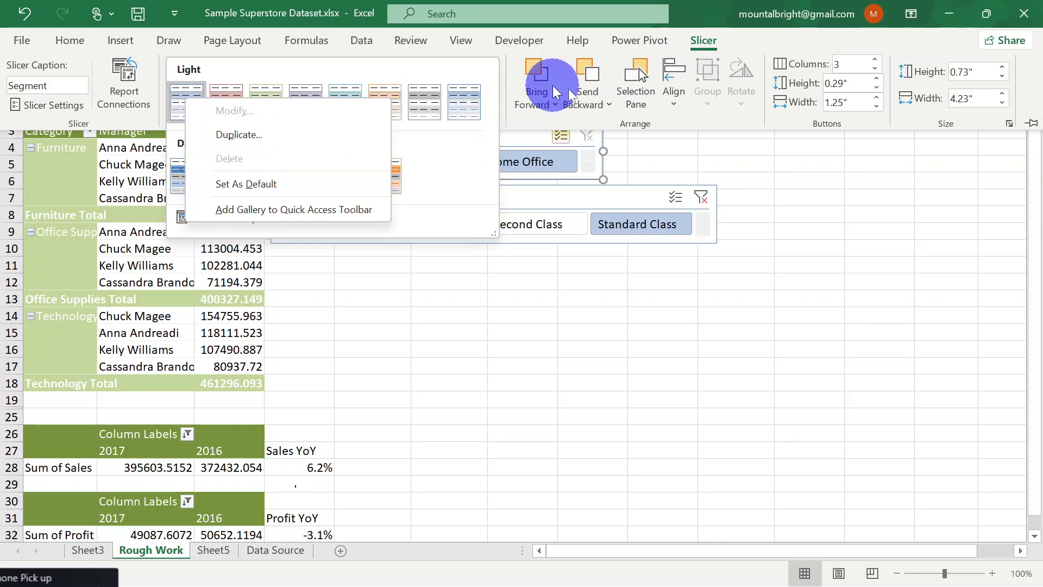
{"action": "left_click", "coordinate": [736, 43]}
{"action": "double_click", "coordinate": [710, 38]}
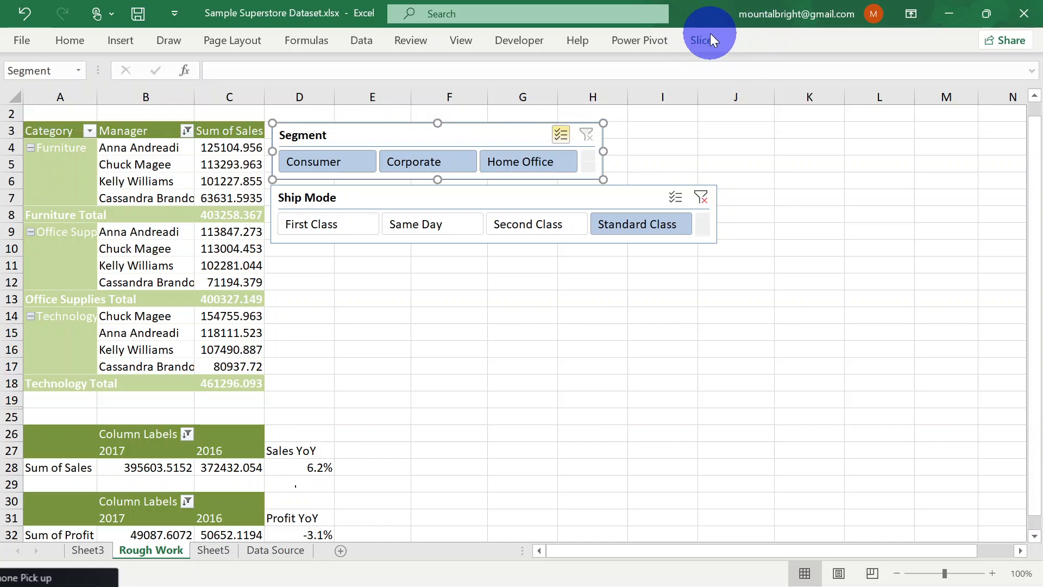
{"action": "left_click", "coordinate": [701, 38]}
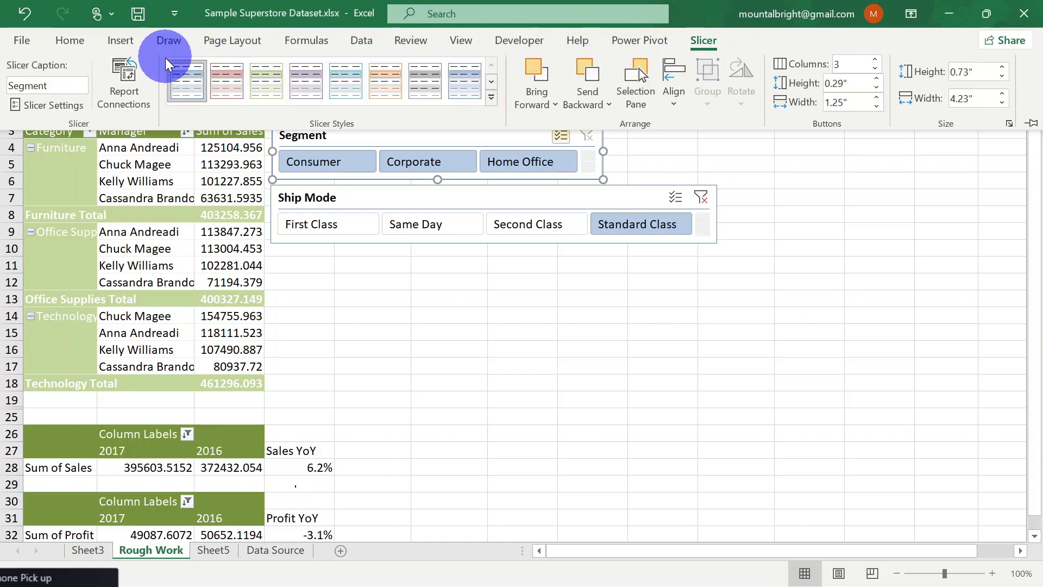
{"action": "left_click", "coordinate": [490, 97]}
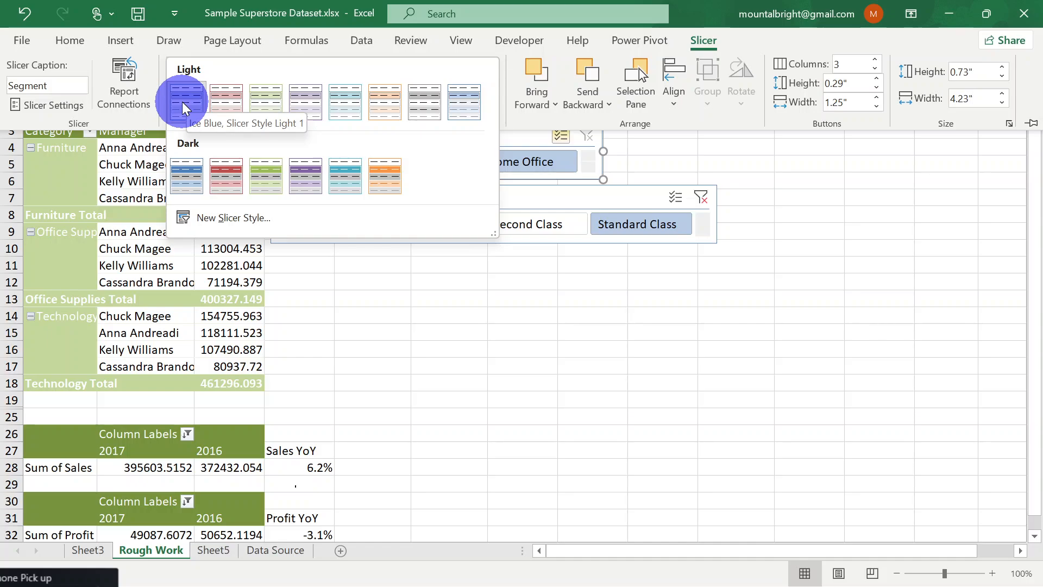
{"action": "left_click", "coordinate": [449, 315]}
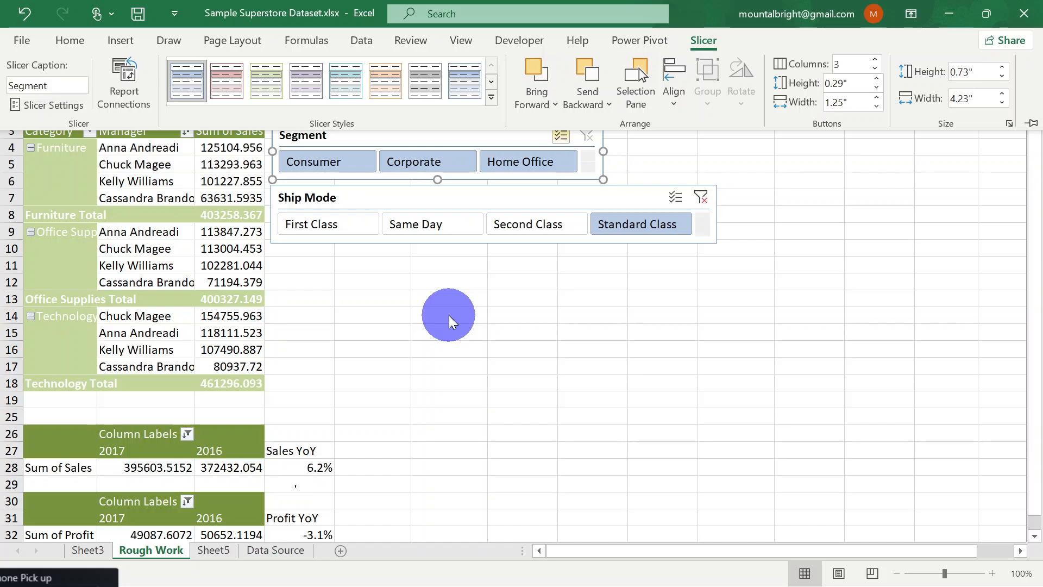
{"action": "left_click", "coordinate": [449, 316]}
{"action": "scroll", "coordinate": [449, 315], "scroll_direction": "down", "scroll_amount": 2}
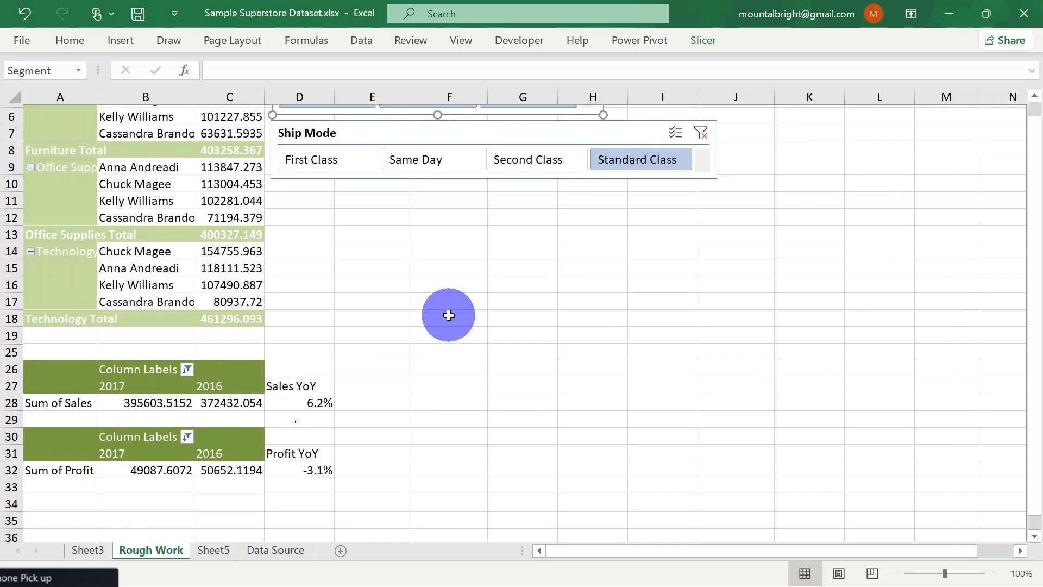
{"action": "scroll", "coordinate": [449, 316], "scroll_direction": "up", "scroll_amount": 2}
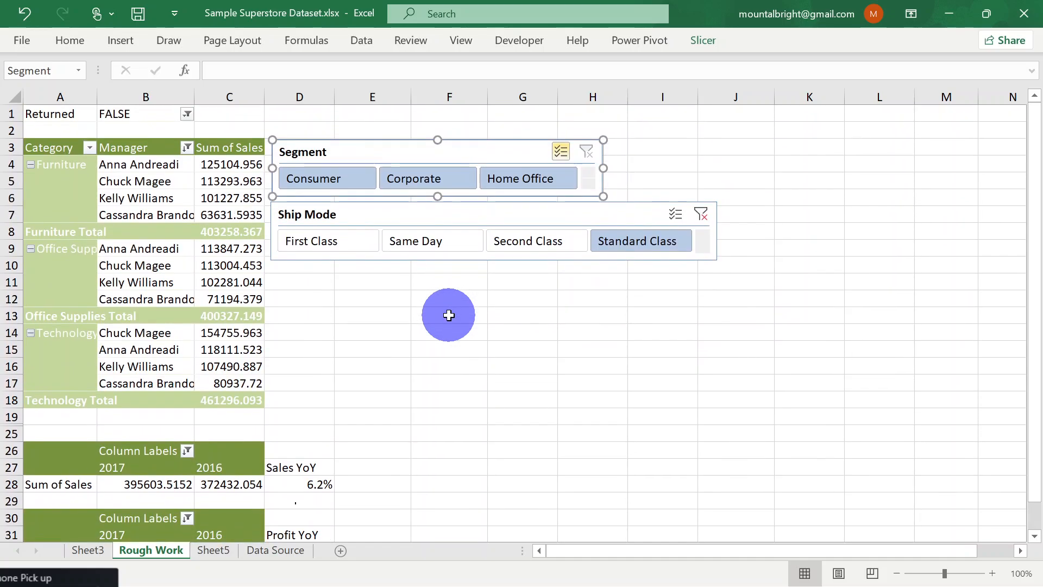
Start a small list beside the slicers with headers Item in J12 and Amount in K12, and Eggs in J13
{"action": "left_click", "coordinate": [730, 317]}
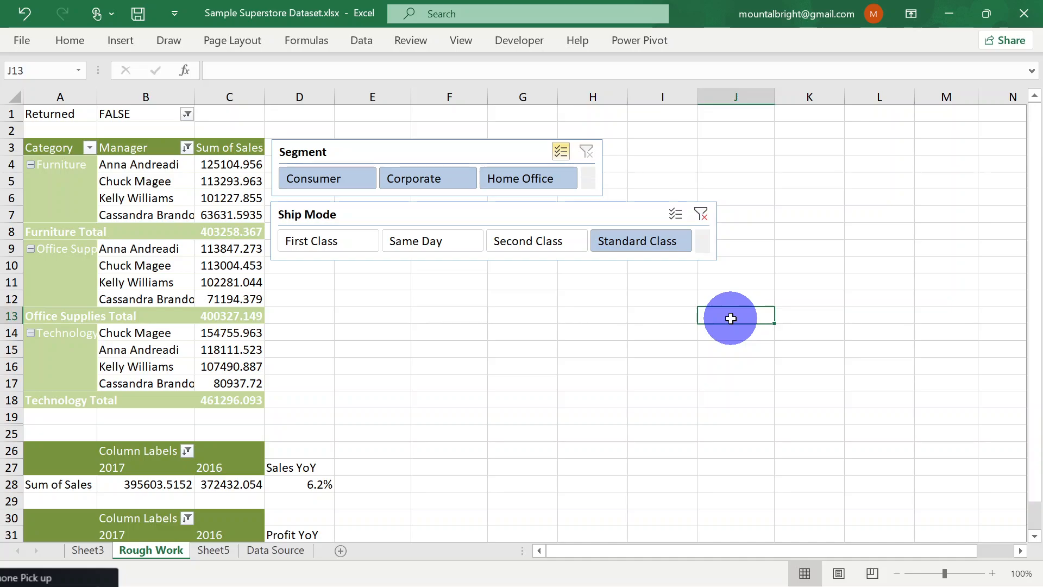
{"action": "type", "text": "Eggs"}
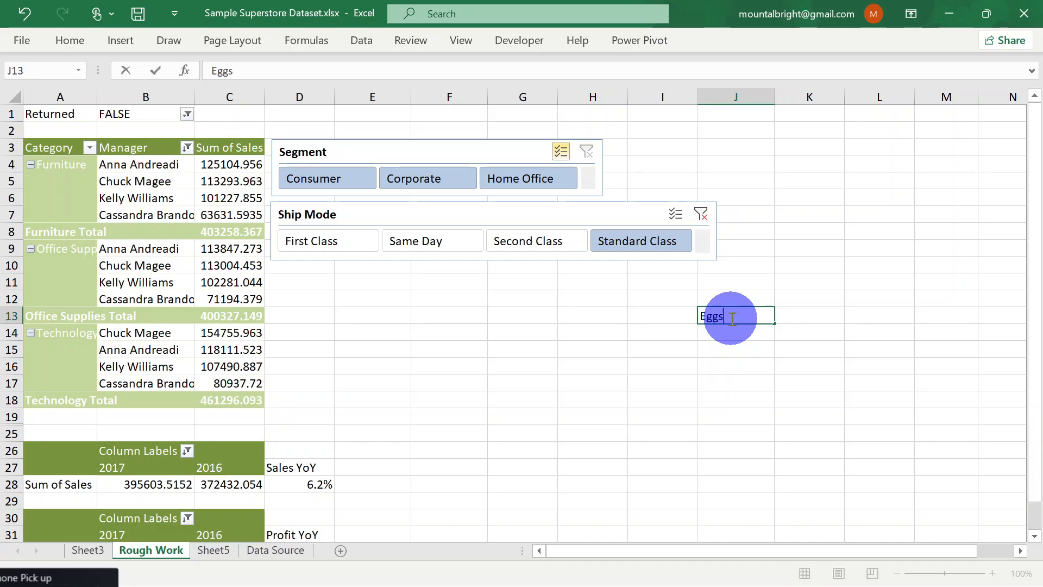
{"action": "key", "text": "Tab"}
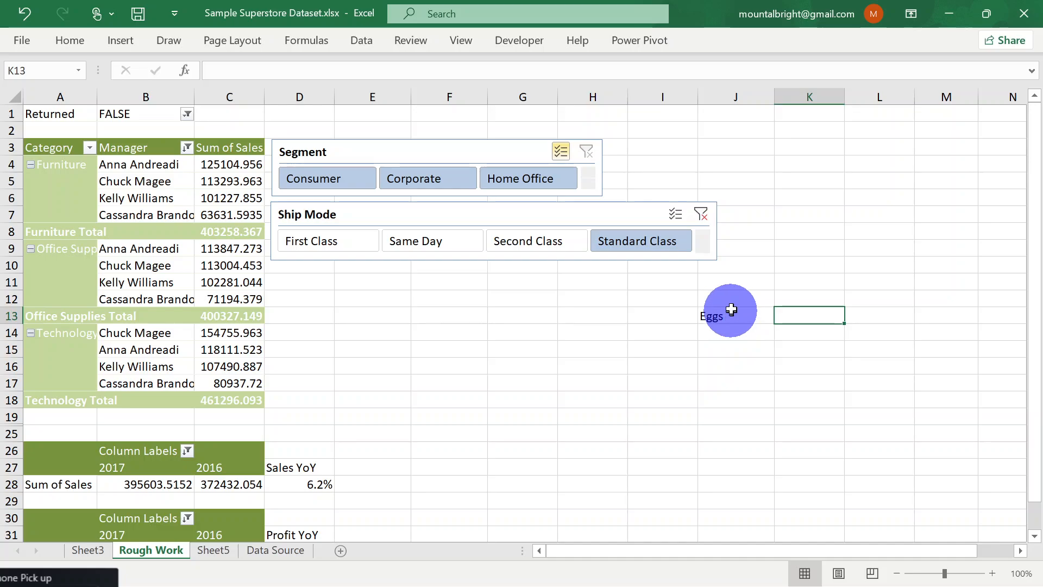
{"action": "left_click", "coordinate": [733, 301]}
{"action": "type", "text": "Item"}
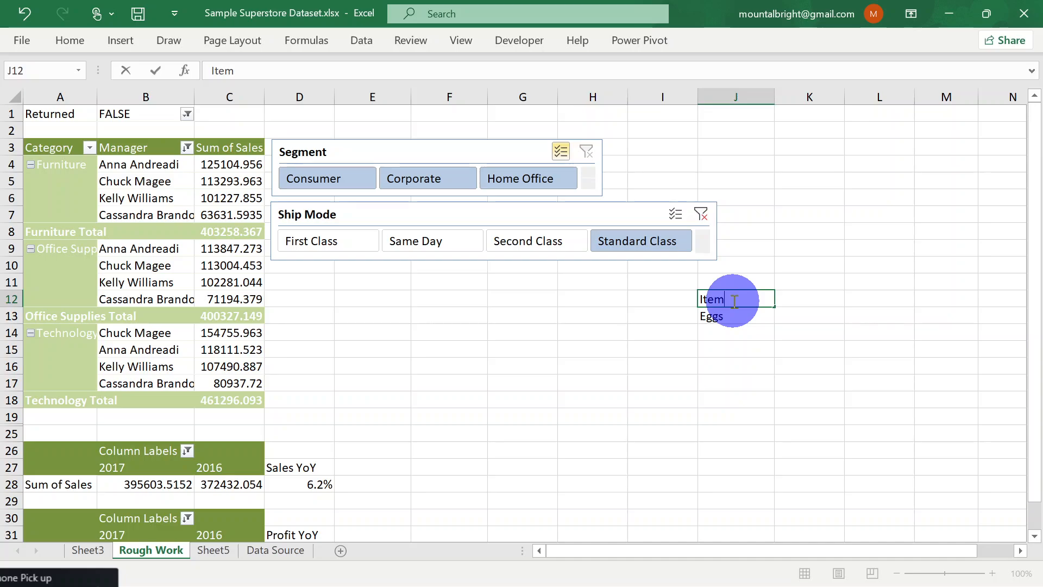
{"action": "key", "text": "Tab"}
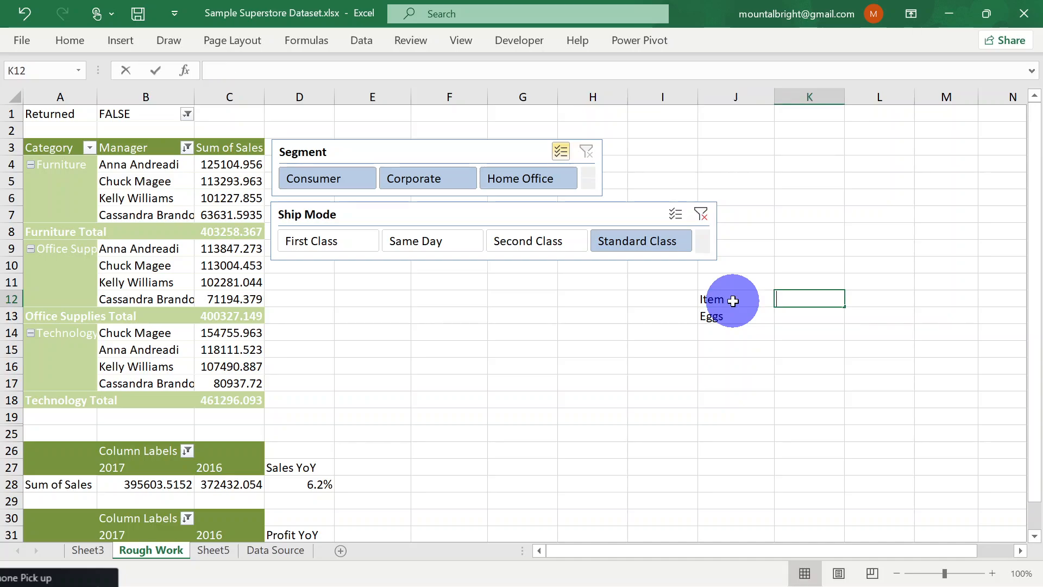
{"action": "type", "text": "Amount"}
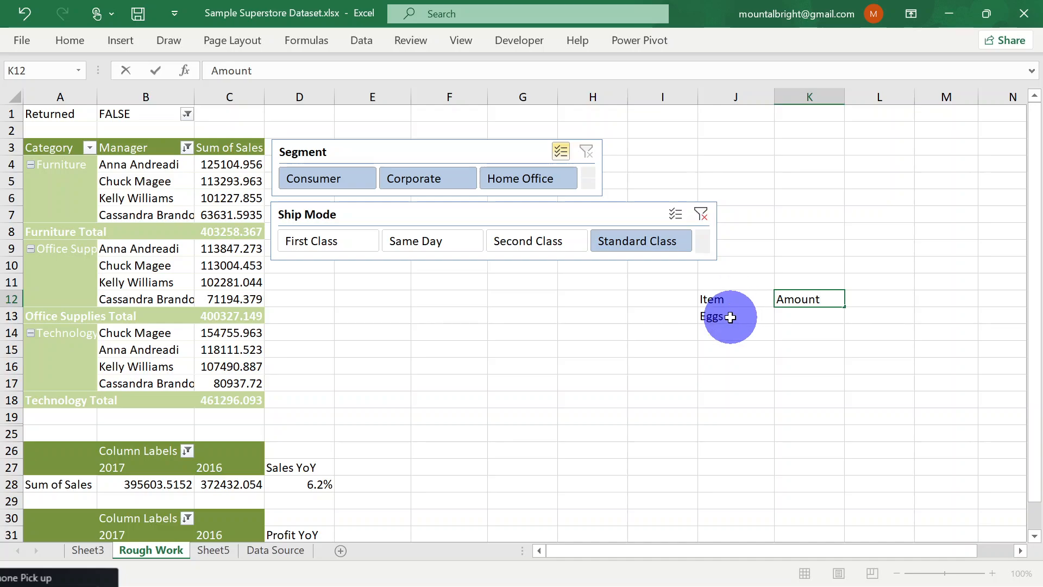
Add the items Milo in J14 and Bread in J15 below Eggs
{"action": "left_click", "coordinate": [726, 335]}
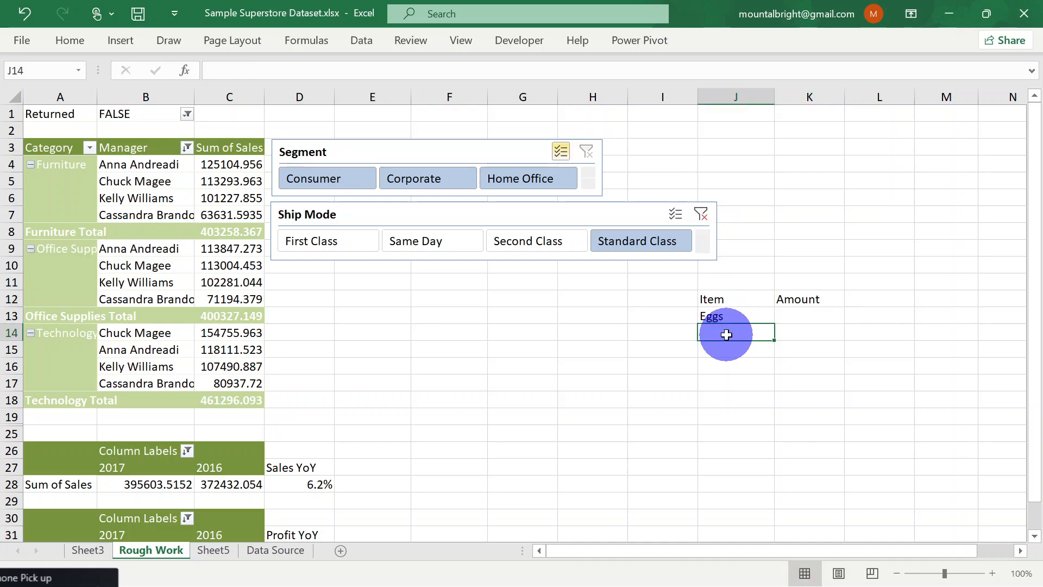
{"action": "type", "text": "Milk"}
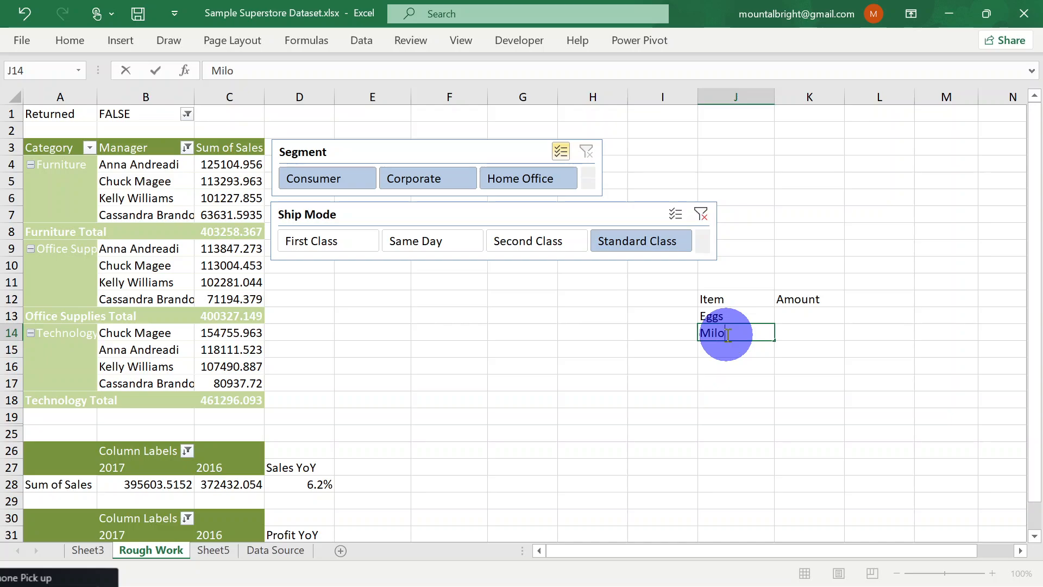
{"action": "key", "text": "Return"}
{"action": "type", "text": "C"}
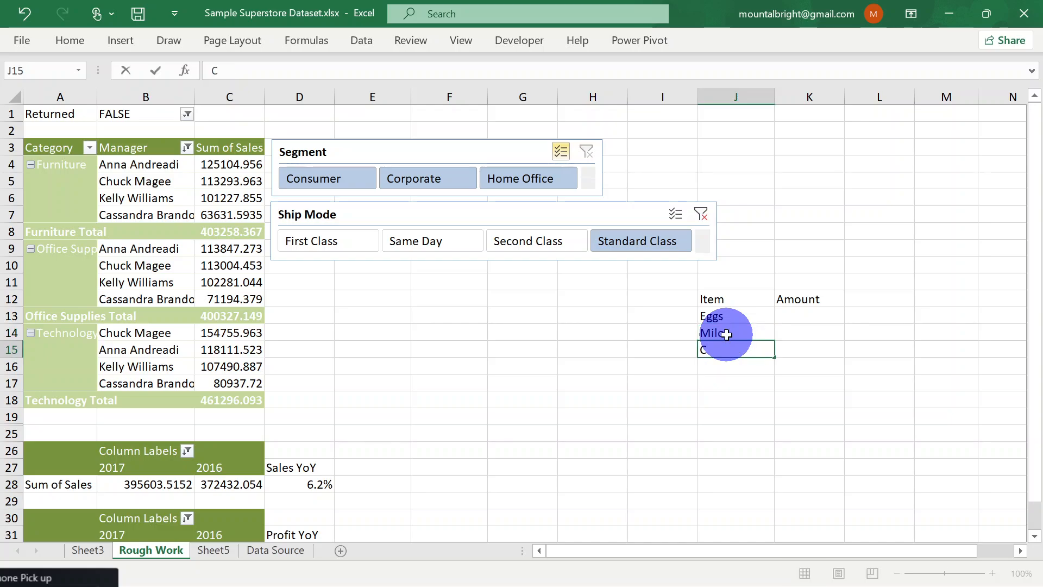
{"action": "type", "text": "Bread"}
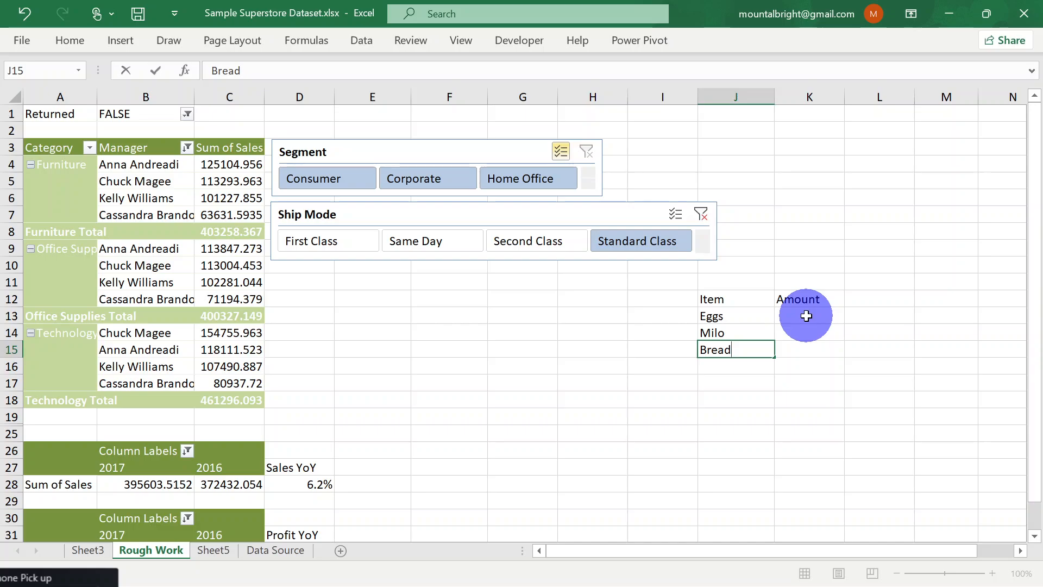
Enter the amounts 3000 for Eggs, 5000 for Milo and 2000 for Bread in K13:K15
{"action": "left_click", "coordinate": [806, 316]}
{"action": "type", "text": "3000"}
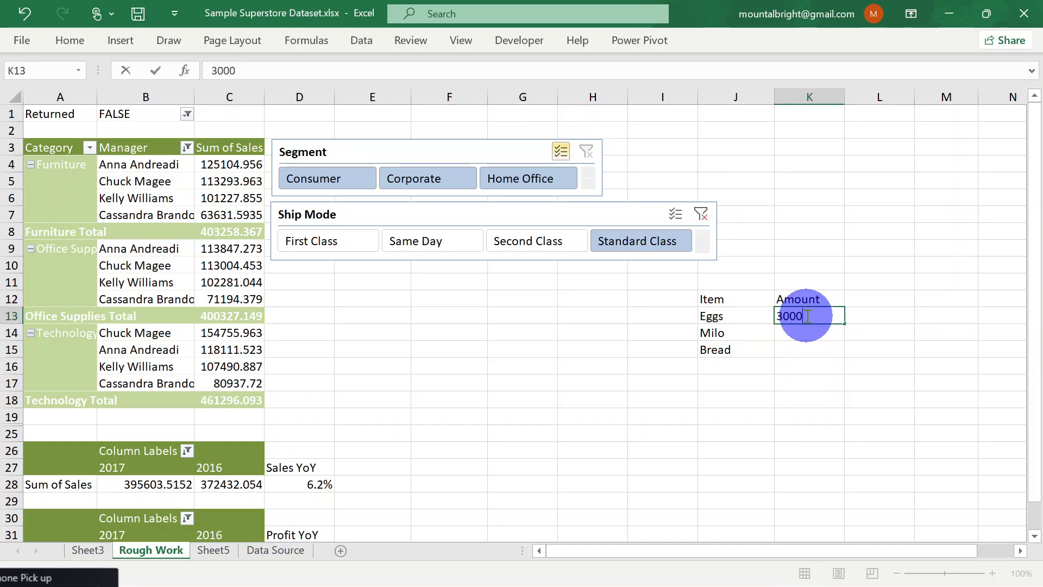
{"action": "key", "text": "Return"}
{"action": "type", "text": "5"}
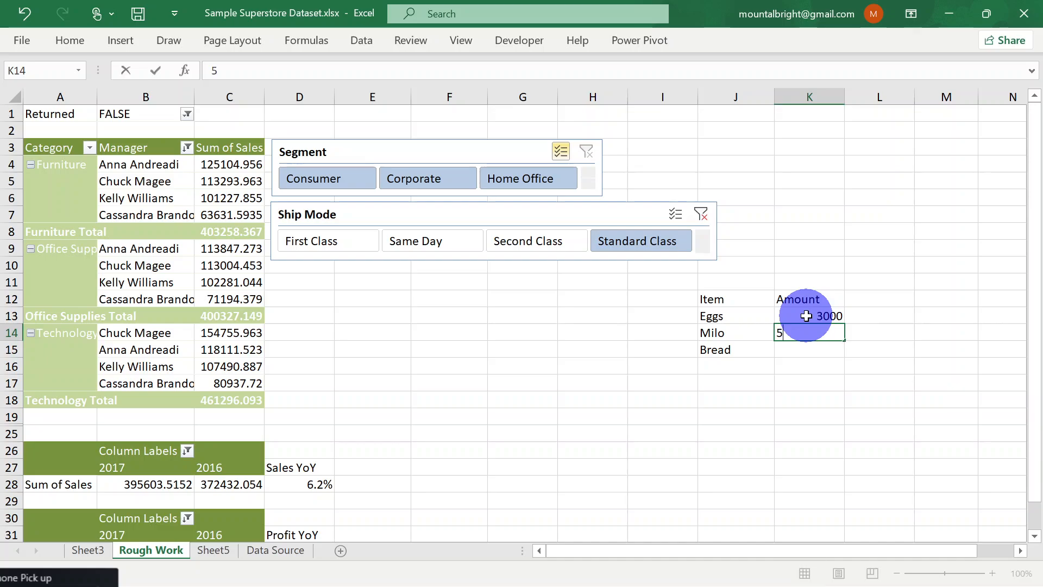
{"action": "type", "text": "000"}
{"action": "key", "text": "Return"}
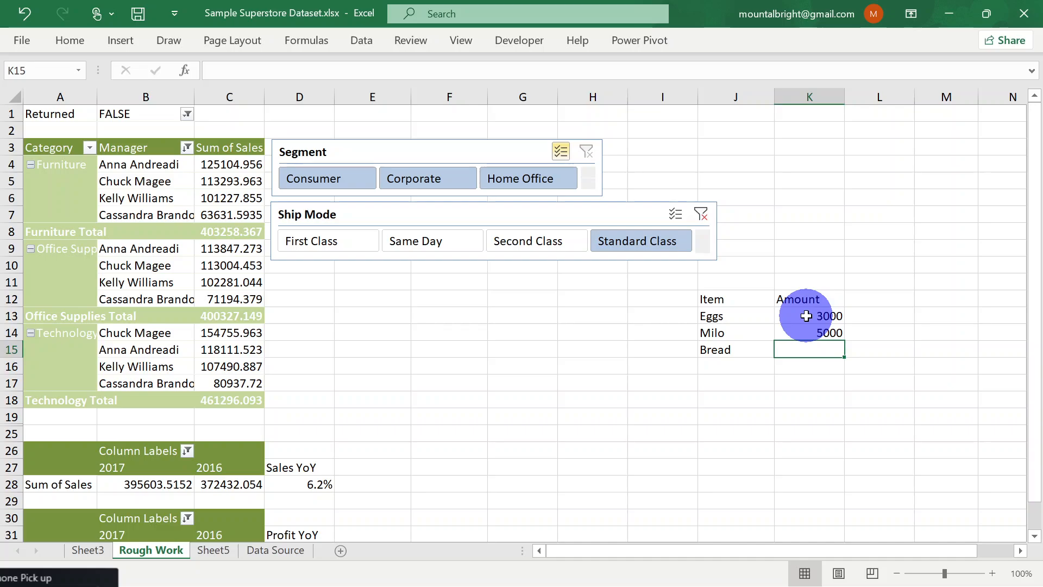
{"action": "type", "text": "2000"}
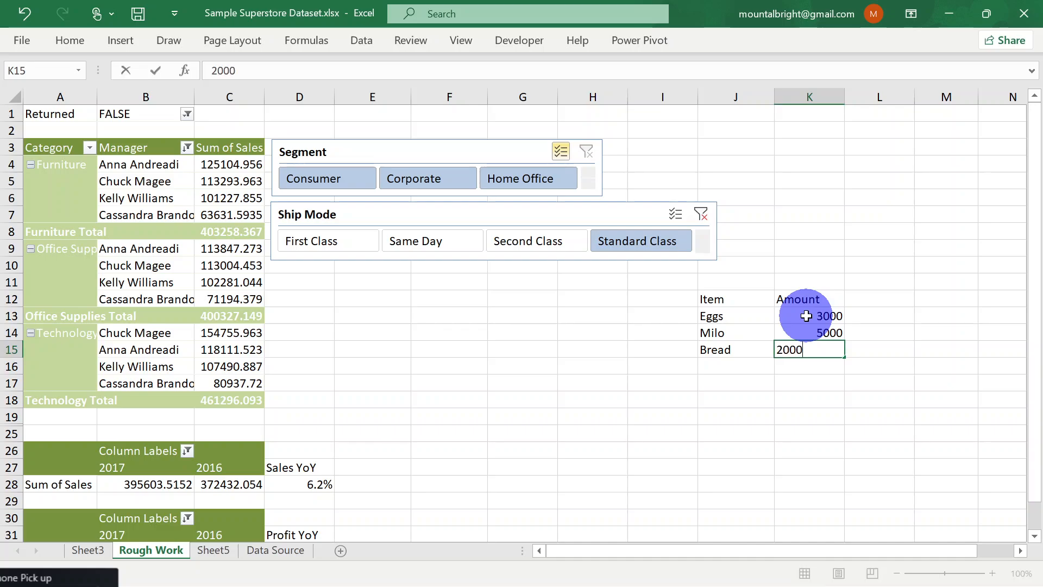
{"action": "key", "text": "Return"}
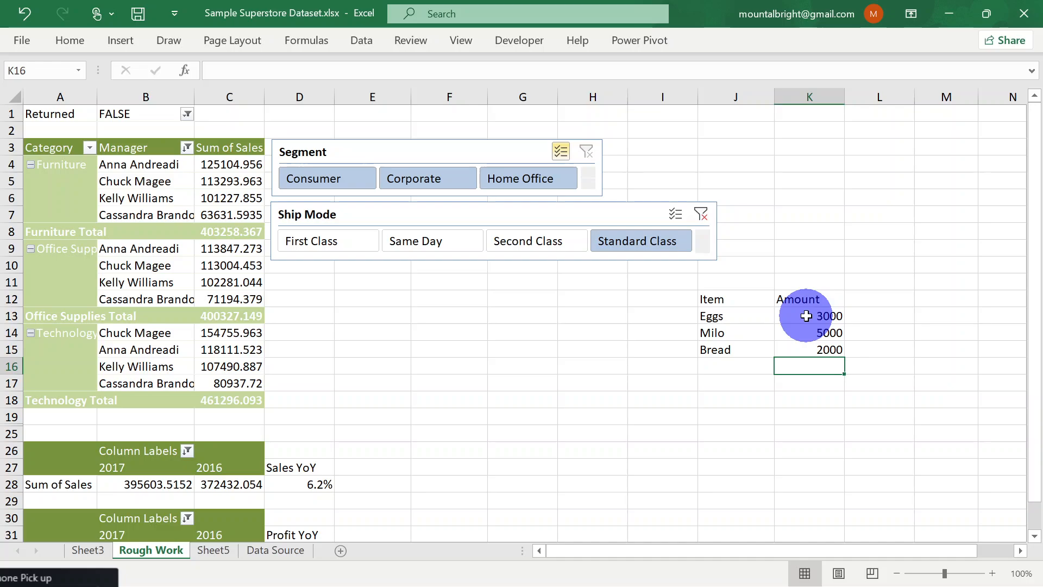
Fill the Milo and Bread rows, J14:K15, with yellow
{"action": "left_click", "coordinate": [718, 336]}
{"action": "key", "text": "shift+Right"}
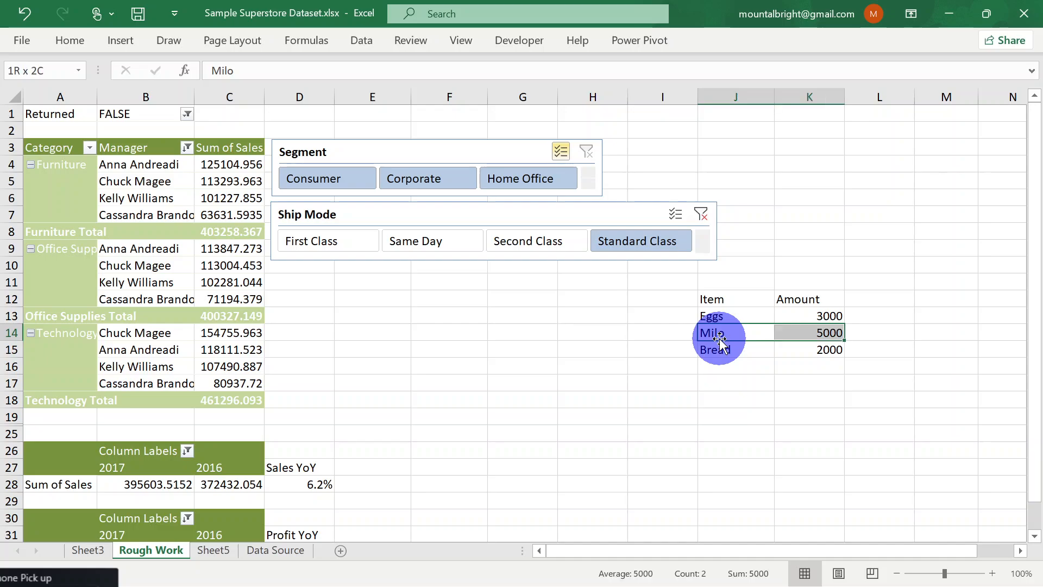
{"action": "key", "text": "shift+Down"}
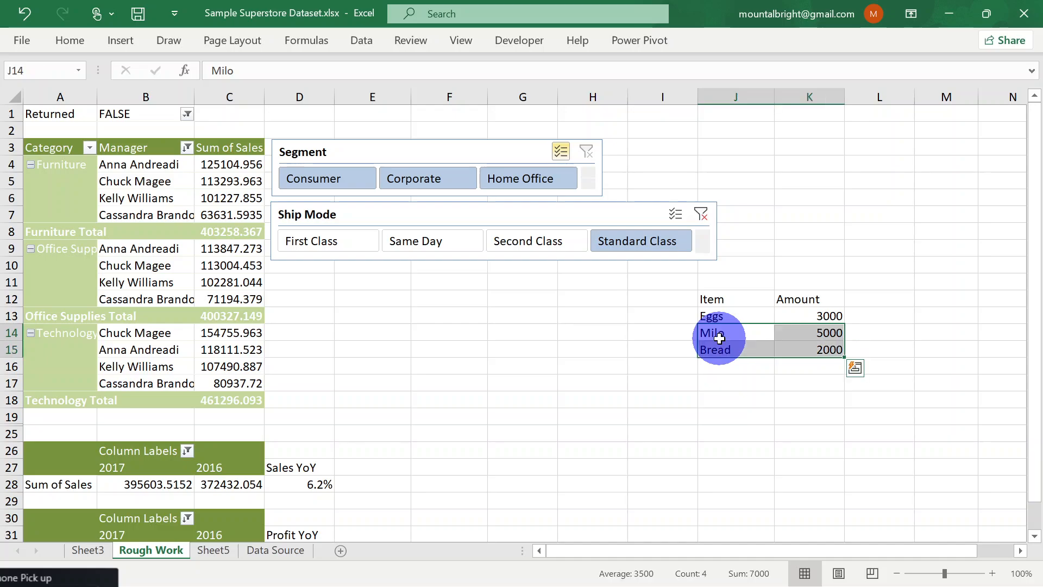
{"action": "right_click", "coordinate": [830, 350]}
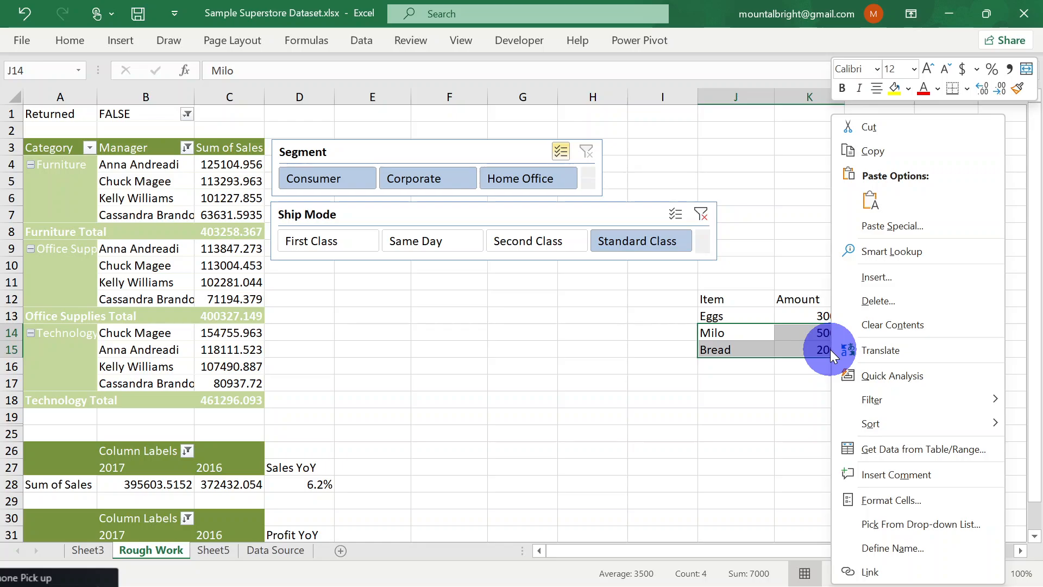
{"action": "left_click", "coordinate": [909, 90]}
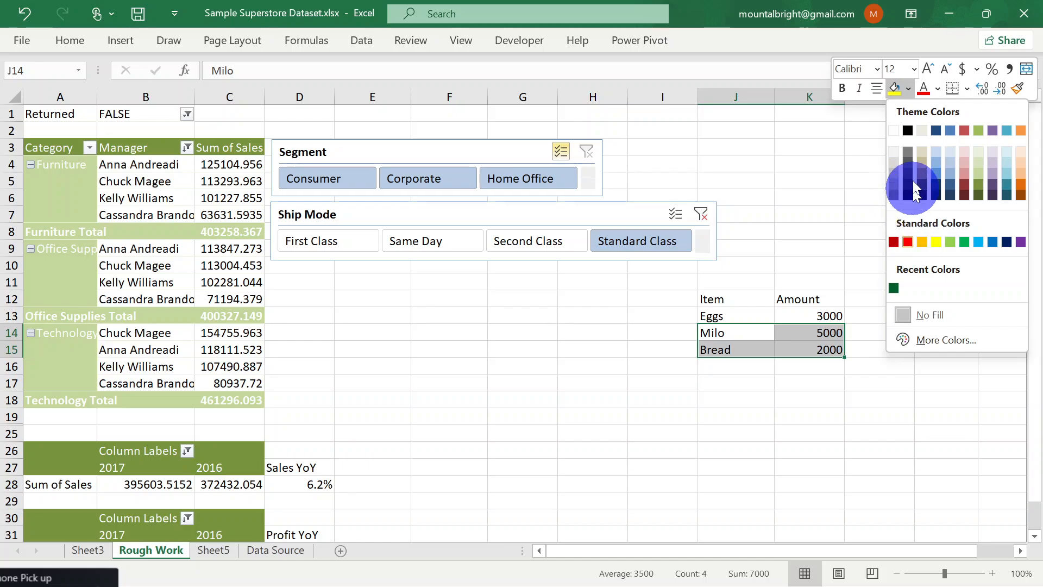
{"action": "left_click", "coordinate": [935, 244]}
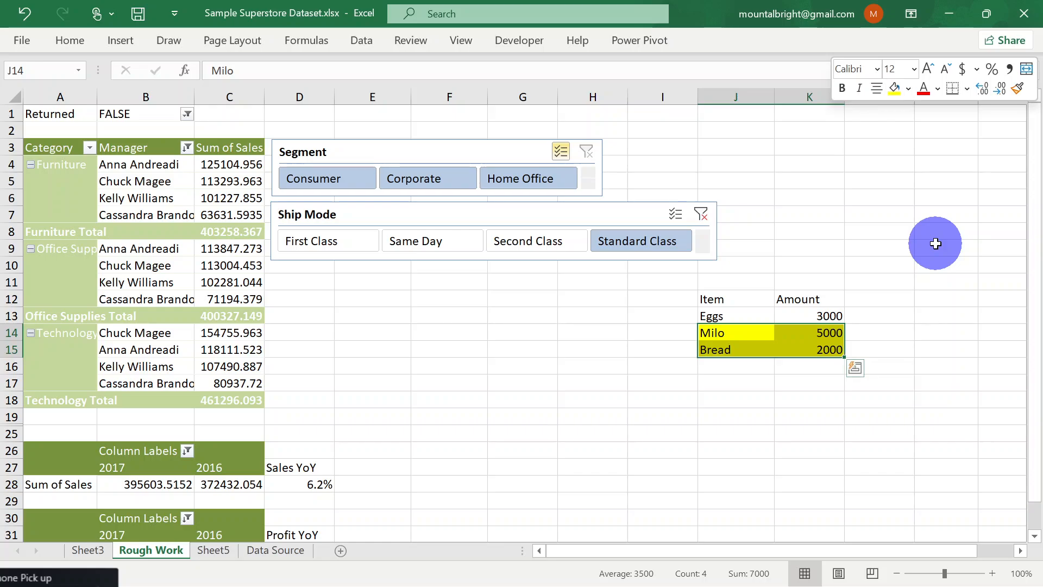
{"action": "left_click", "coordinate": [858, 343]}
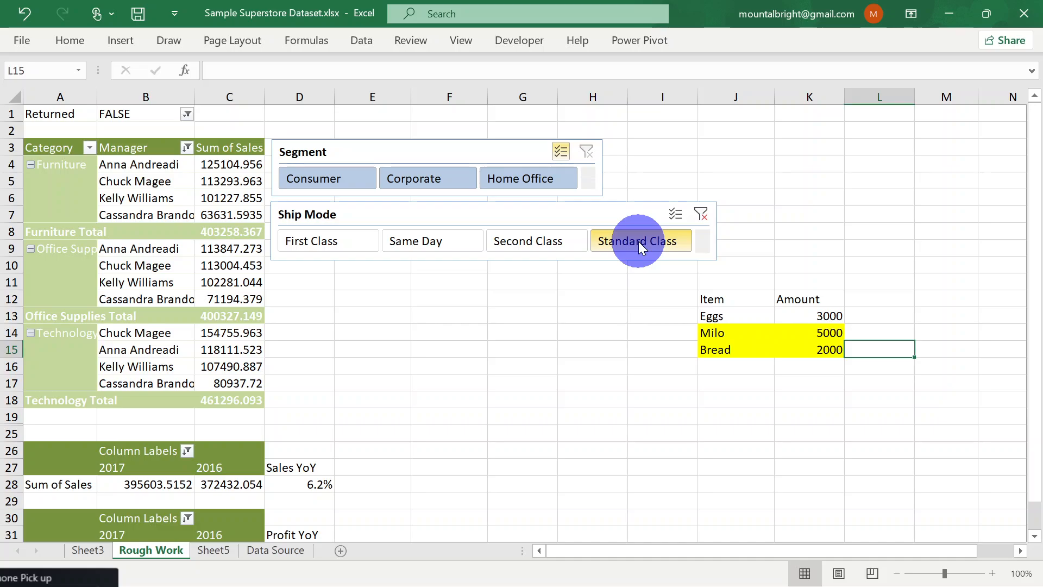
On the Data Source sheet, compare order date, ship date and ship mode for the orders in rows 2 and 5
{"action": "left_click", "coordinate": [288, 553]}
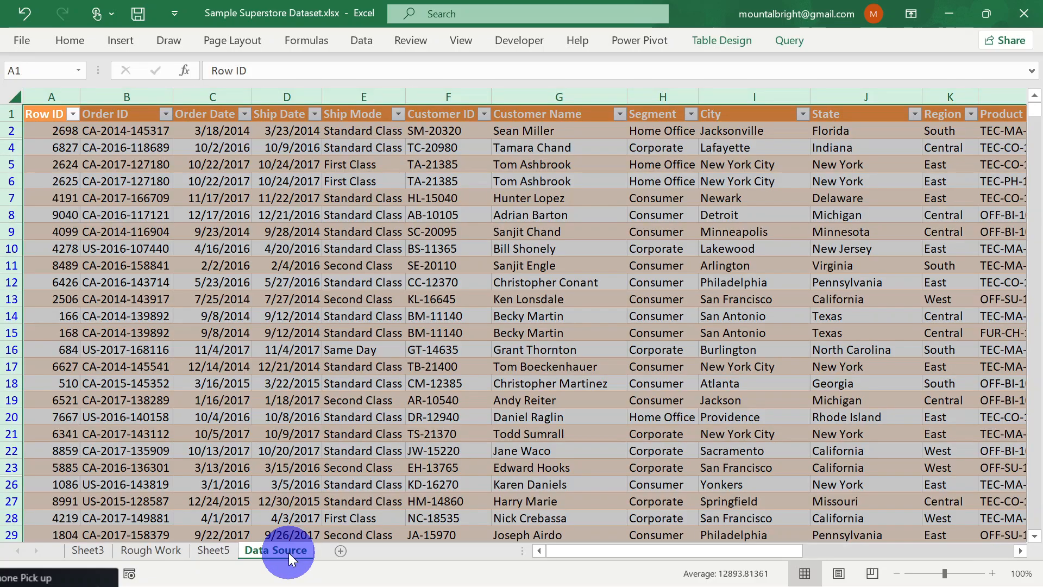
{"action": "left_click", "coordinate": [363, 131]}
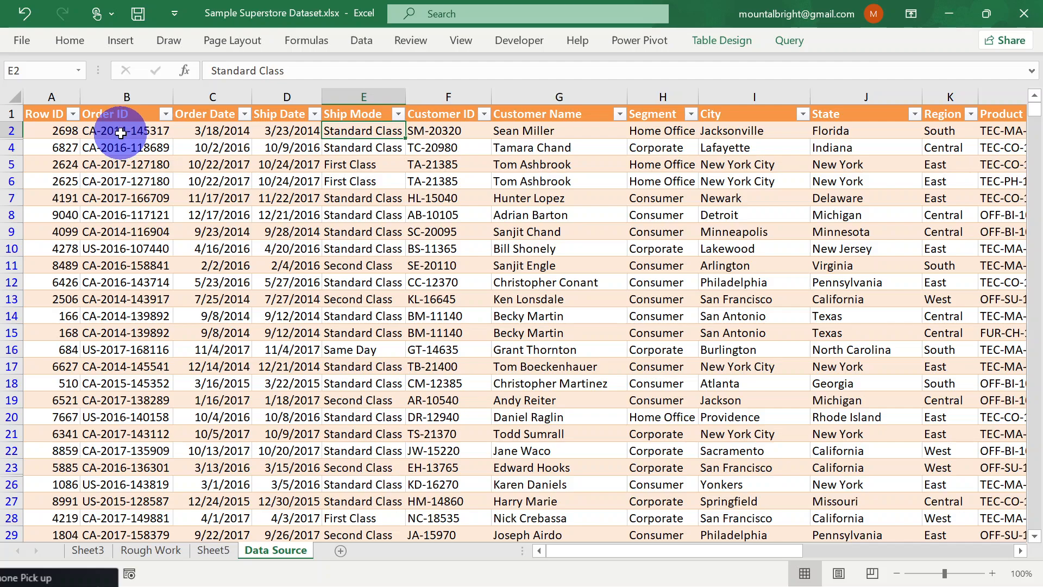
{"action": "left_click", "coordinate": [120, 132]}
{"action": "left_click", "coordinate": [210, 130]}
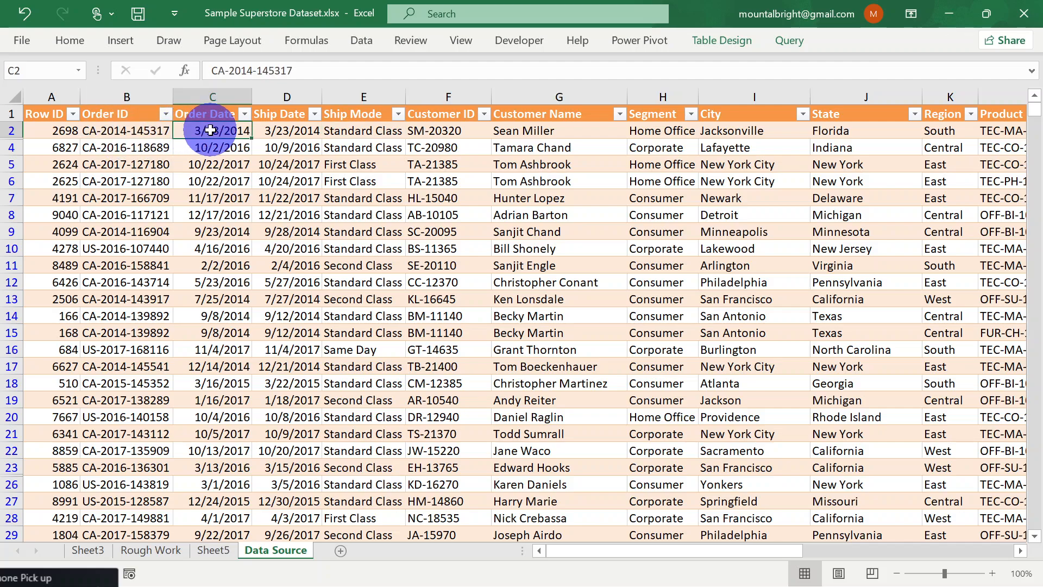
{"action": "left_click", "coordinate": [281, 130]}
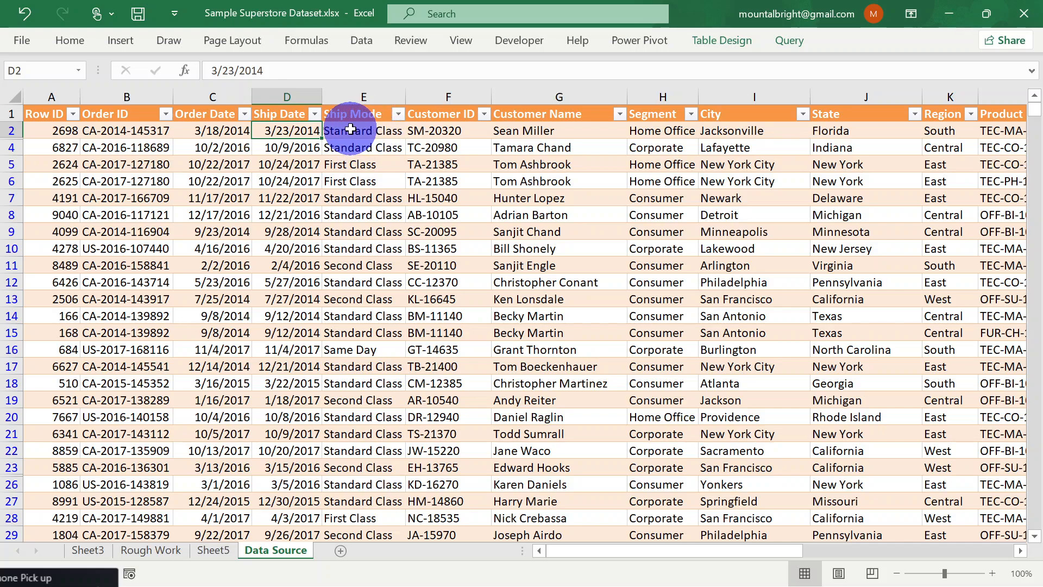
{"action": "left_click", "coordinate": [357, 130]}
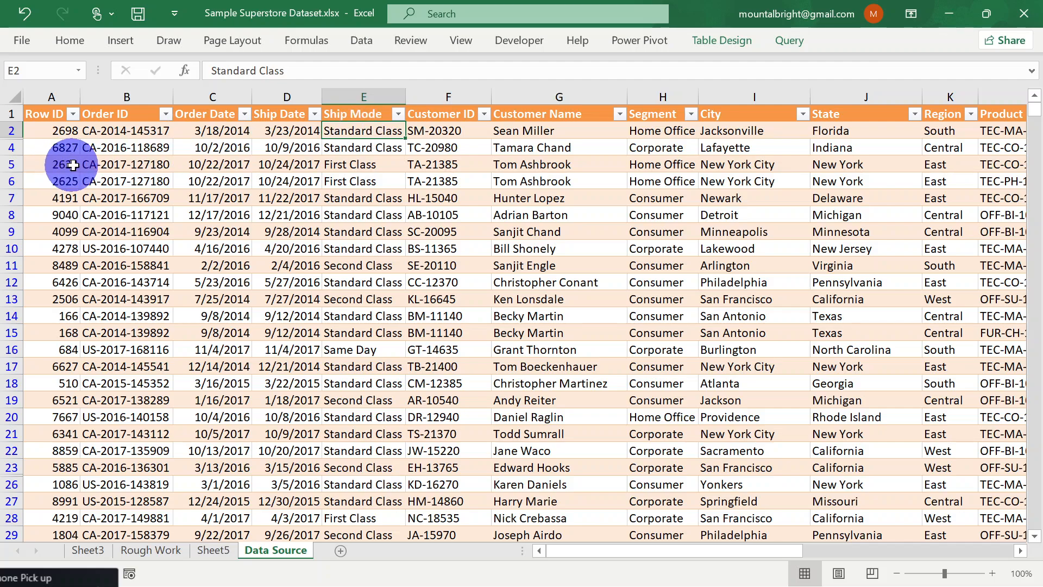
{"action": "left_click", "coordinate": [103, 164]}
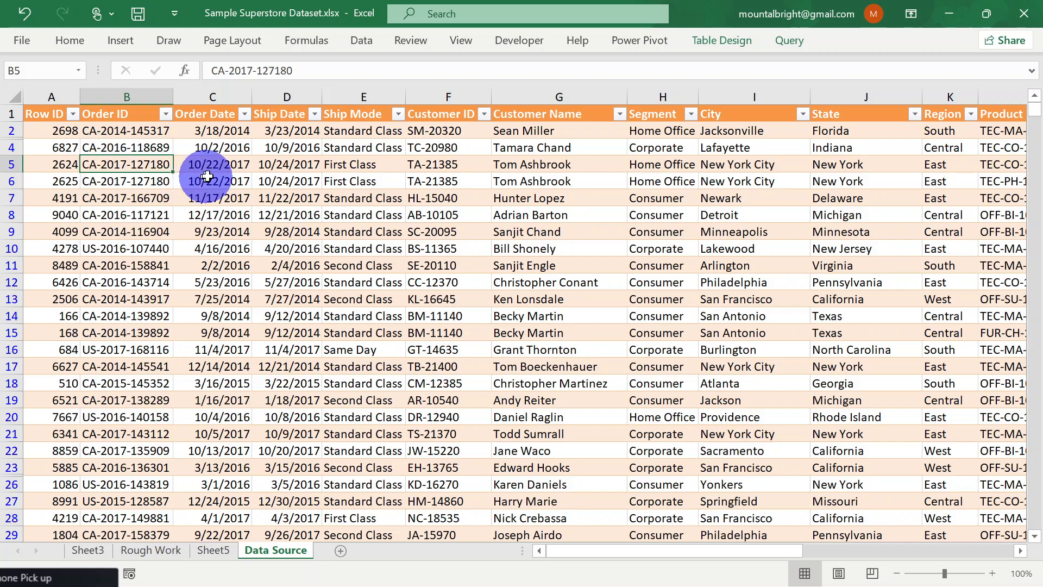
{"action": "left_click", "coordinate": [239, 165]}
{"action": "left_click", "coordinate": [291, 164]}
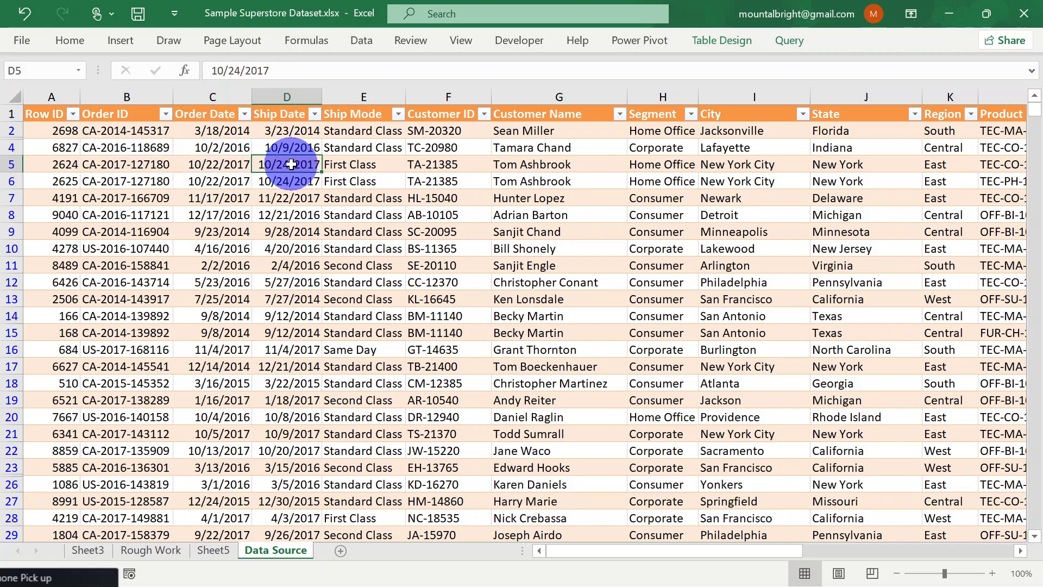
{"action": "left_click", "coordinate": [344, 164]}
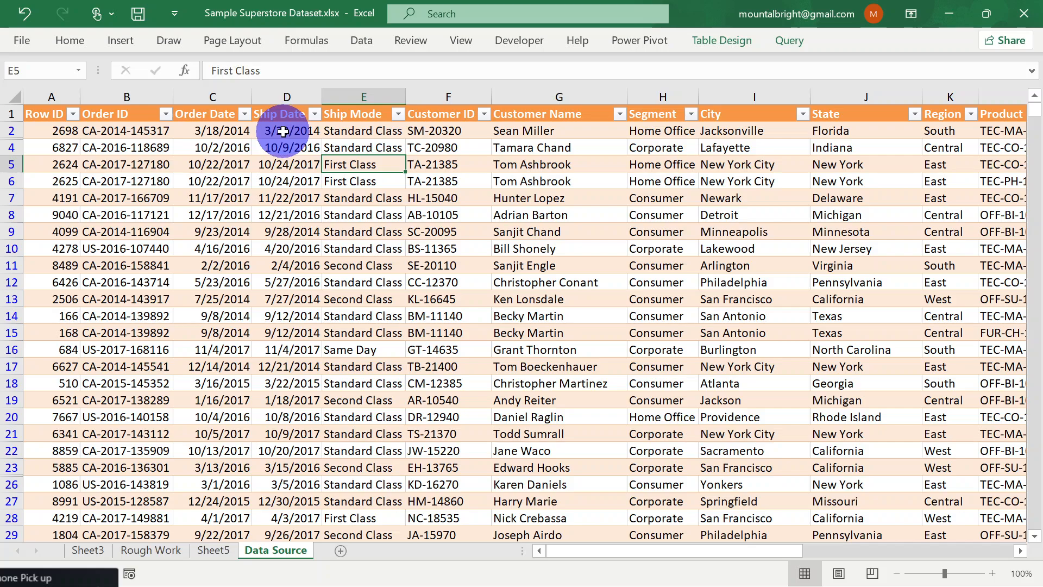
Examine examples of the Standard Class, First Class, Second Class and Same Day ship modes in column E
{"action": "left_click", "coordinate": [283, 131]}
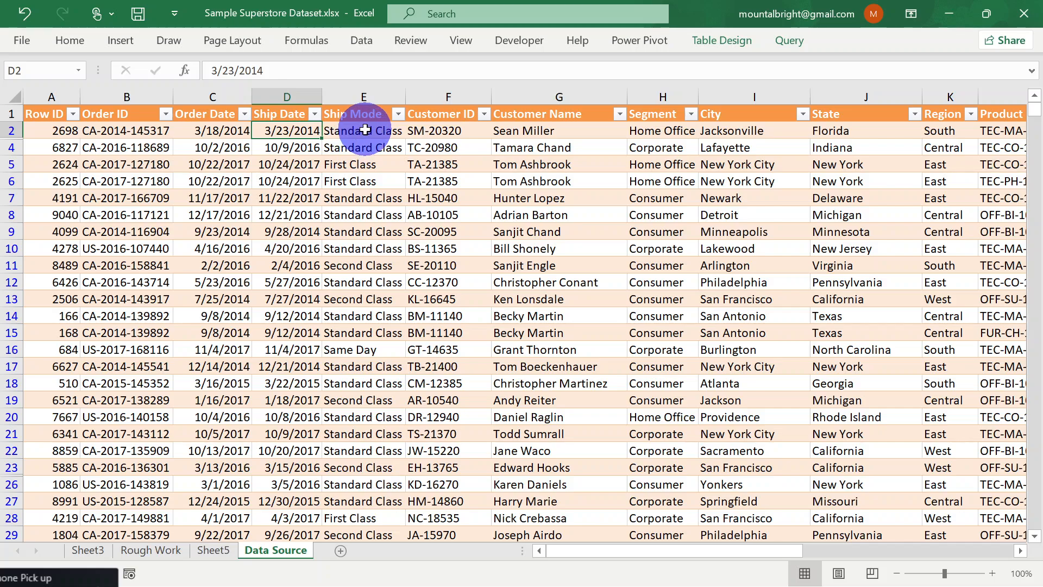
{"action": "left_click", "coordinate": [364, 130]}
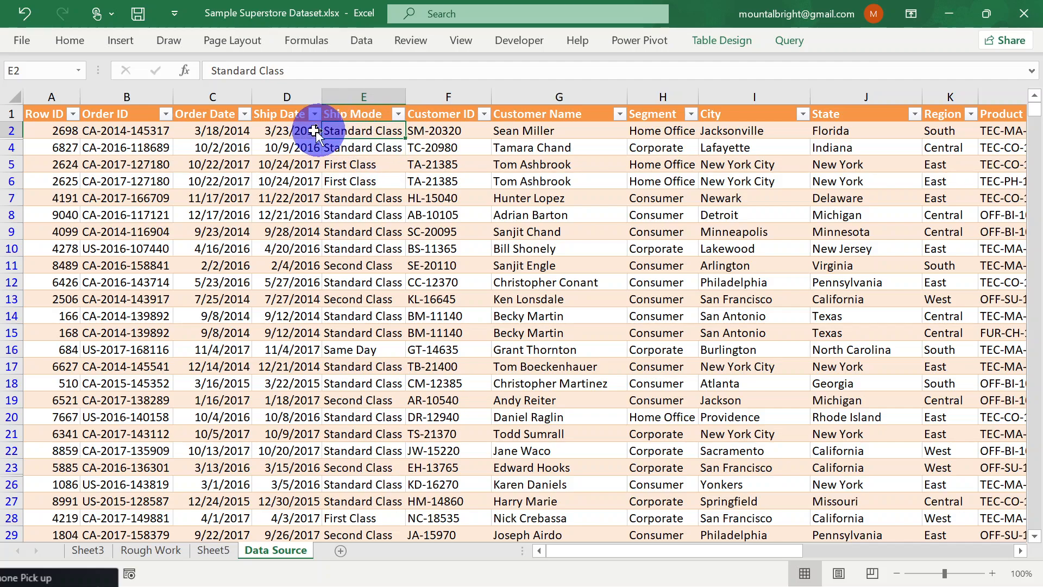
{"action": "left_click", "coordinate": [283, 136]}
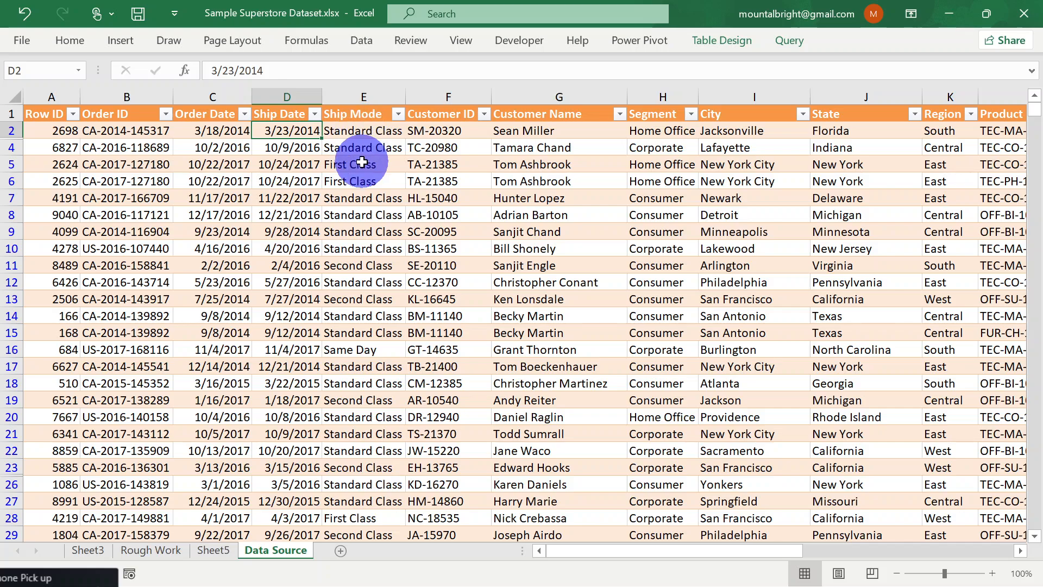
{"action": "left_click", "coordinate": [367, 166]}
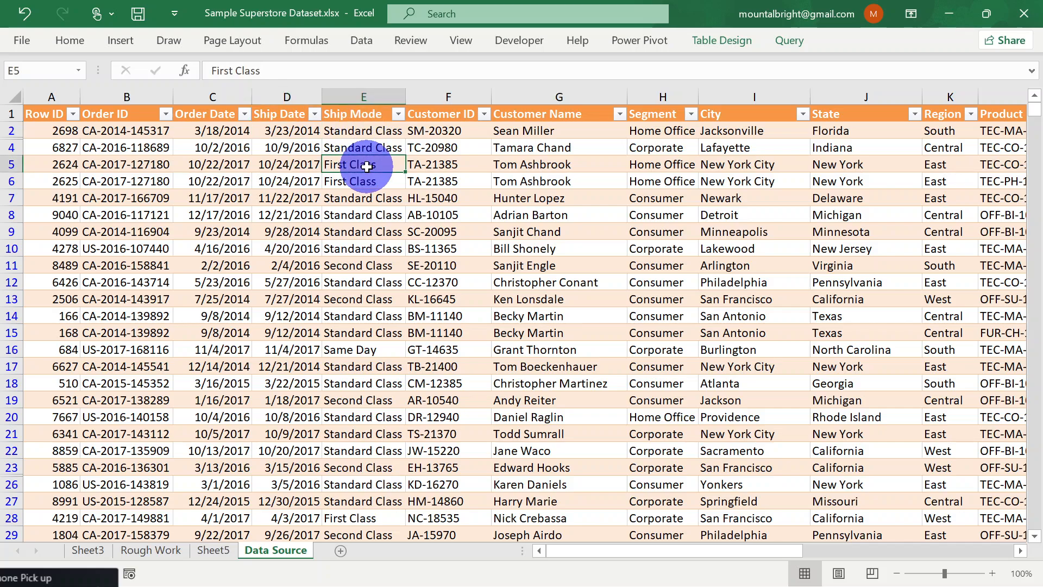
{"action": "left_click", "coordinate": [362, 265]}
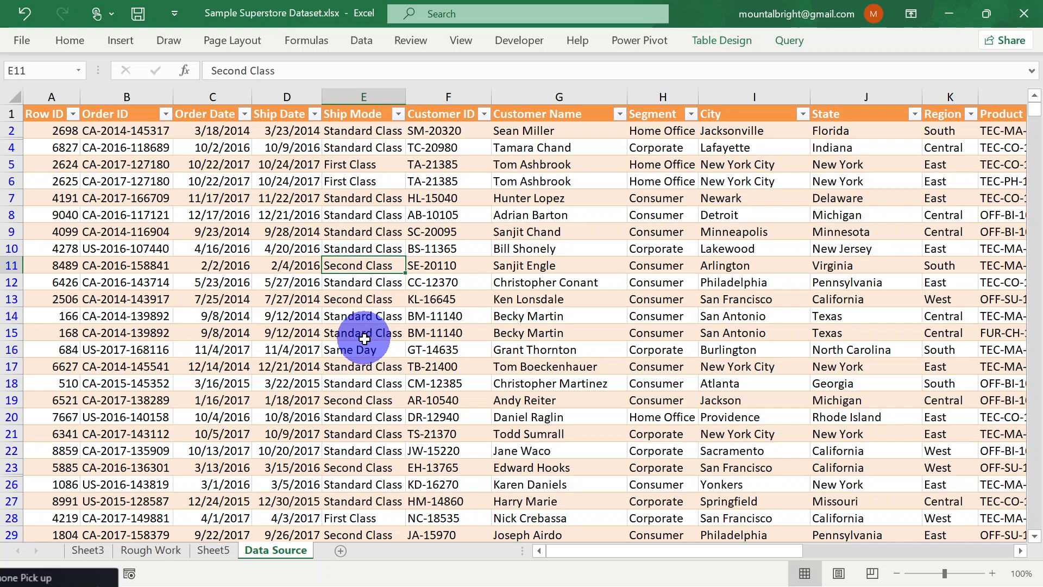
{"action": "left_click", "coordinate": [368, 347]}
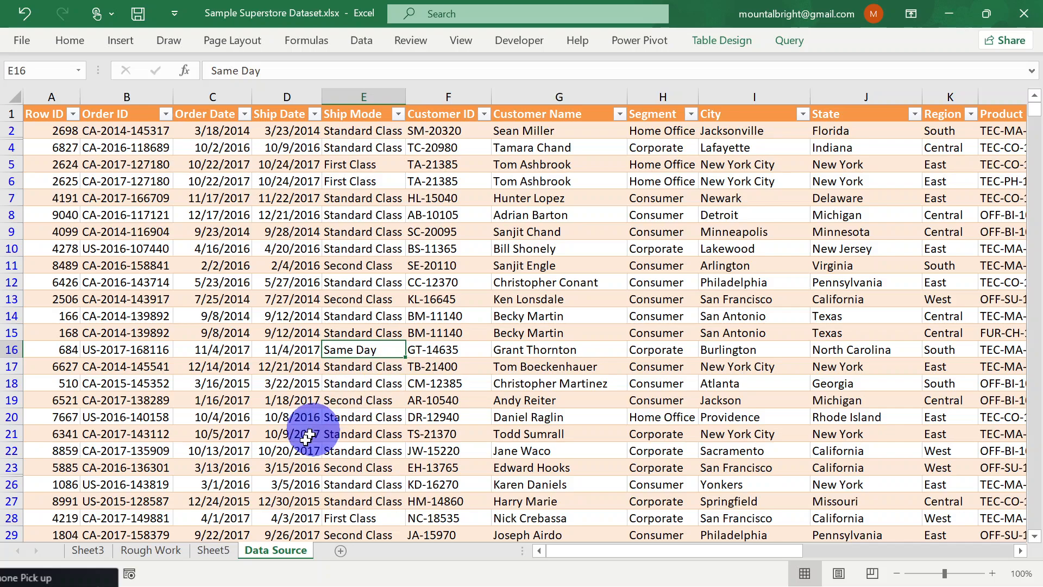
Return to the Rough Work sheet and filter the Segment slicer to Consumer with all ship modes selected
{"action": "left_click", "coordinate": [225, 550]}
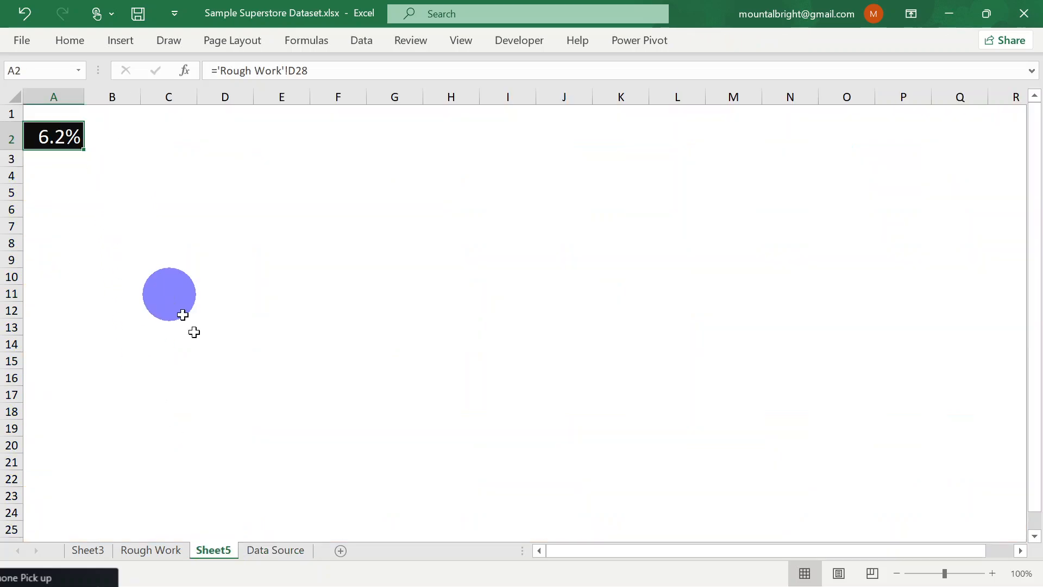
{"action": "left_click", "coordinate": [152, 550]}
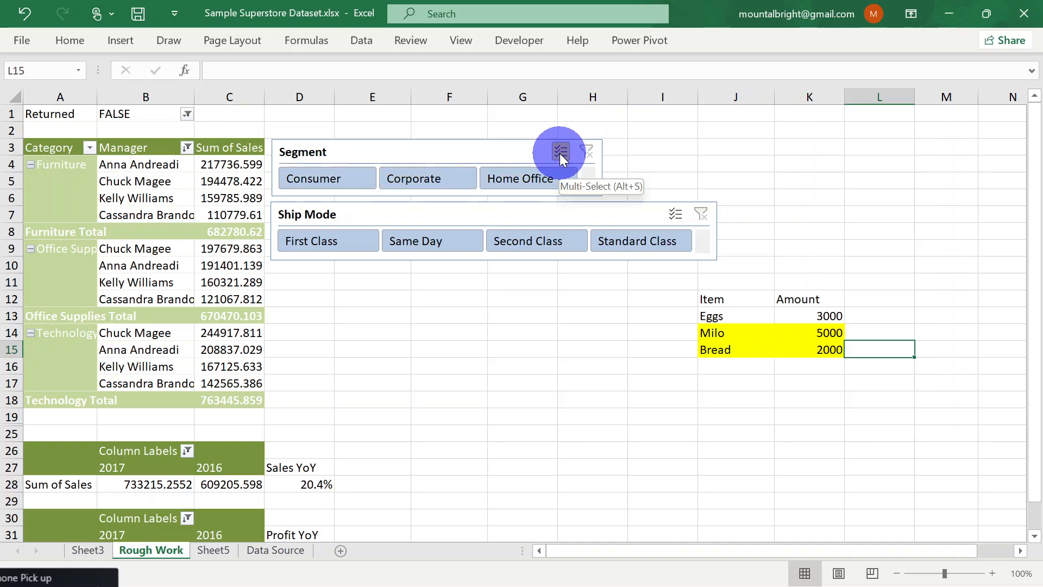
{"action": "left_click", "coordinate": [343, 181]}
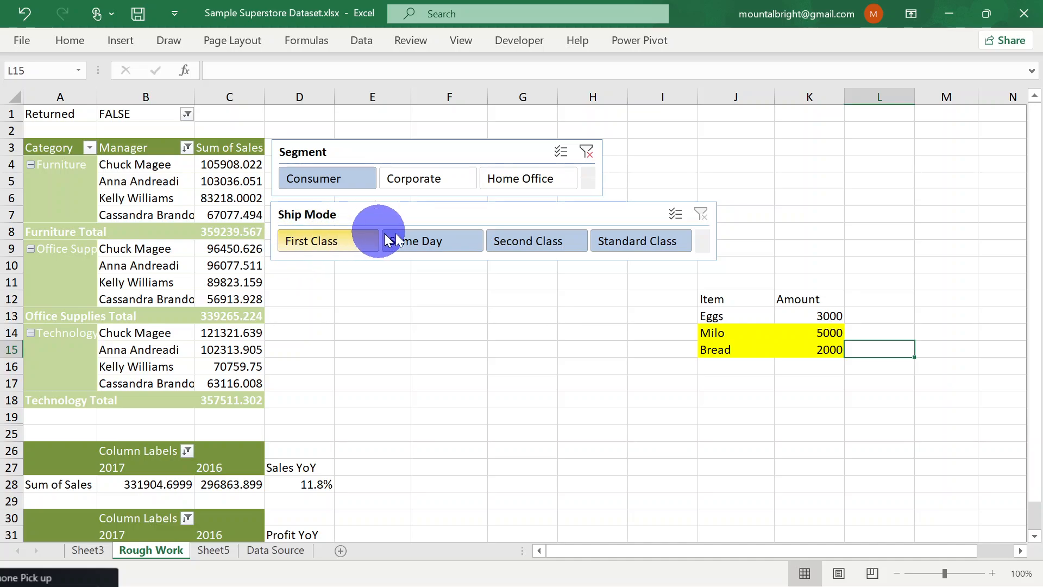
Delete the contents of the example Item and Amount list in J12:K15
{"action": "left_click", "coordinate": [712, 302]}
{"action": "key", "text": "shift+Right"}
{"action": "key", "text": "shift+Down"}
{"action": "key", "text": "shift+Down"}
{"action": "key", "text": "shift+Down"}
{"action": "key", "text": "shift+Down"}
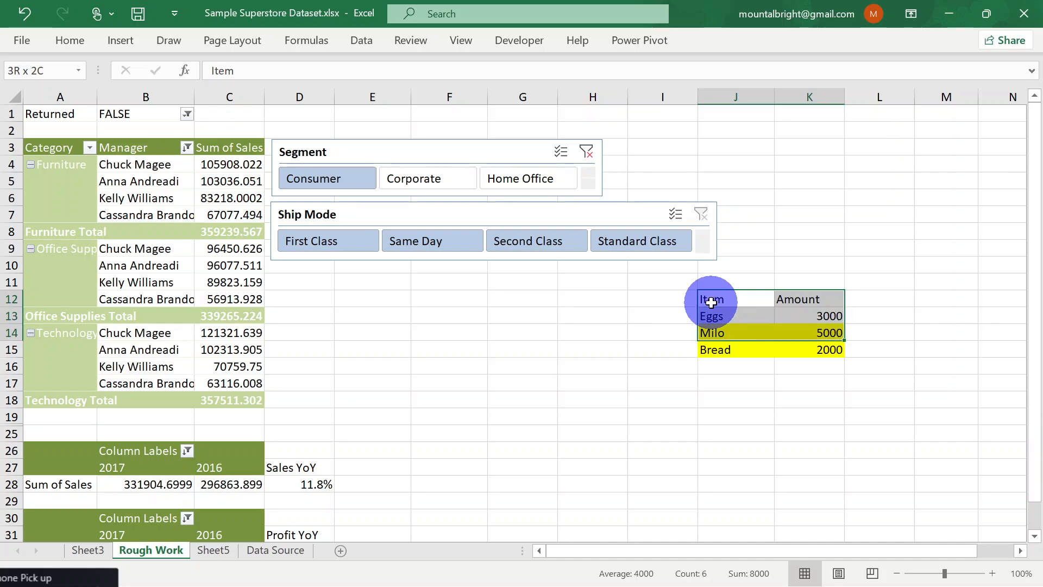
{"action": "key", "text": "shift+Up"}
{"action": "key", "text": "Delete"}
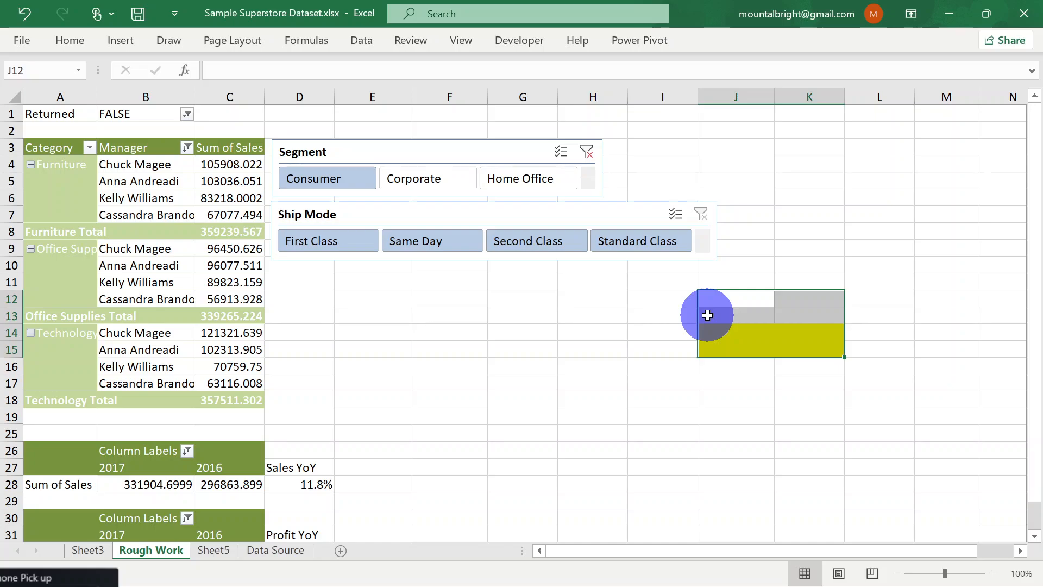
Remove the leftover yellow fill by copying the format of blank cell I13 onto J13:K15 with Format Painter
{"action": "right_click", "coordinate": [739, 336]}
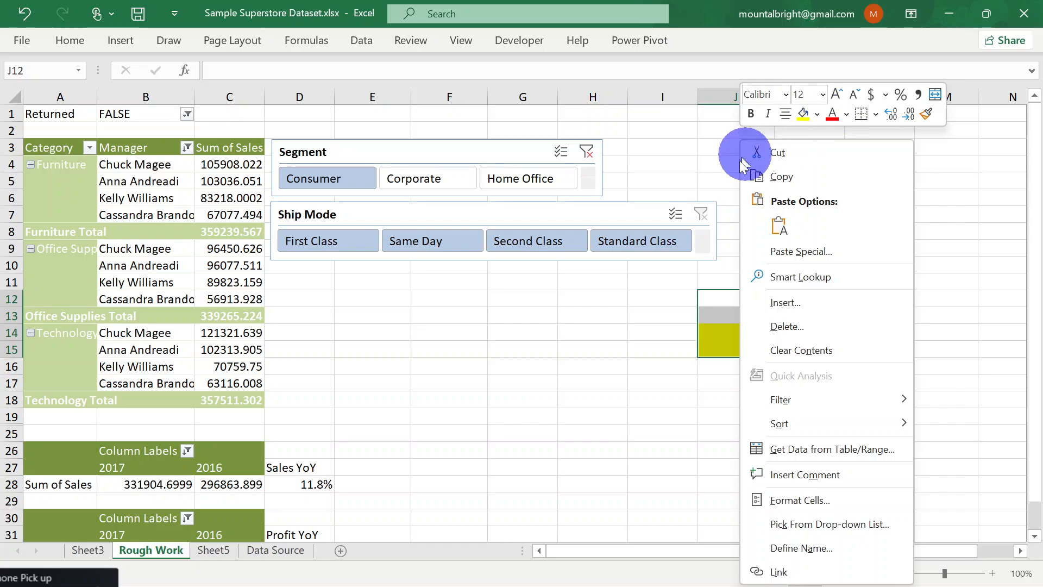
{"action": "left_click", "coordinate": [663, 312]}
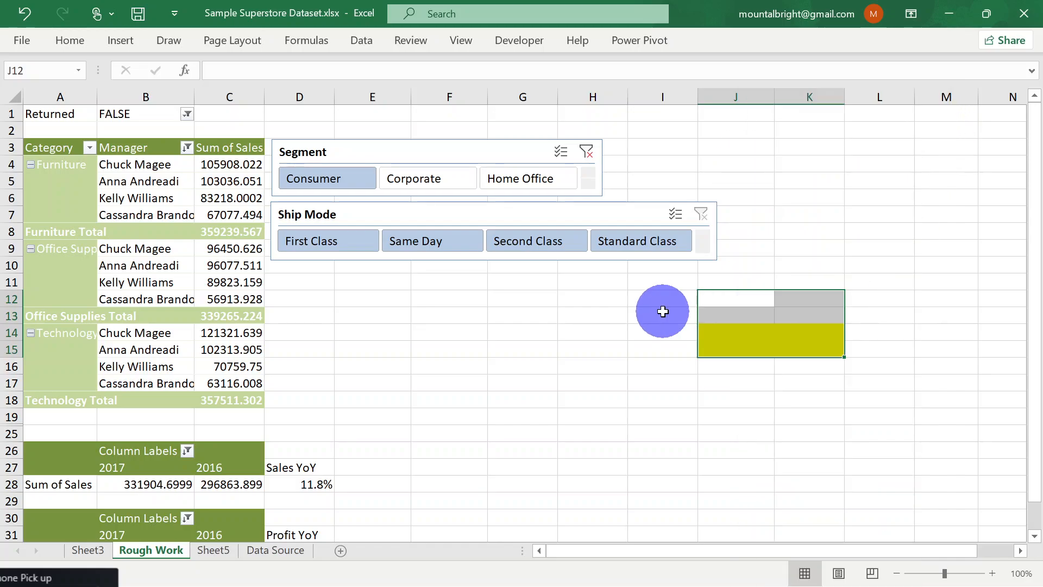
{"action": "right_click", "coordinate": [663, 311]}
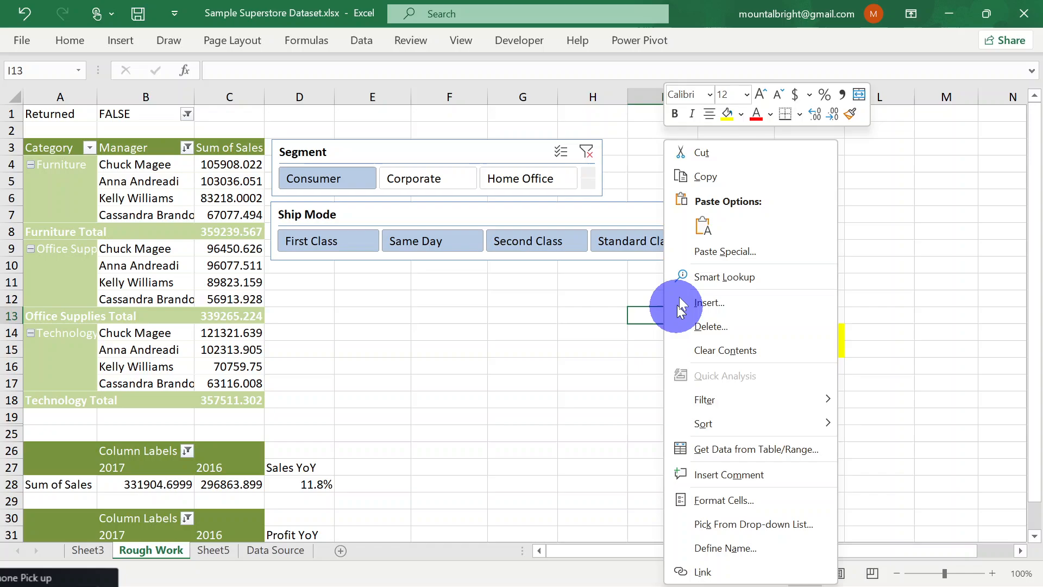
{"action": "left_click", "coordinate": [851, 114]}
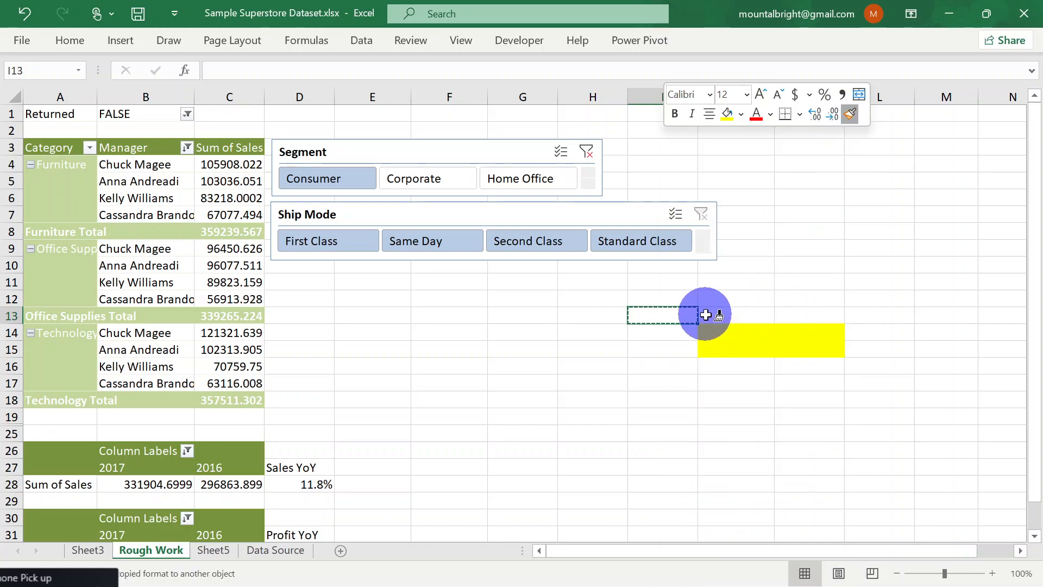
{"action": "left_click_drag", "start_coordinate": [711, 317], "coordinate": [797, 347]}
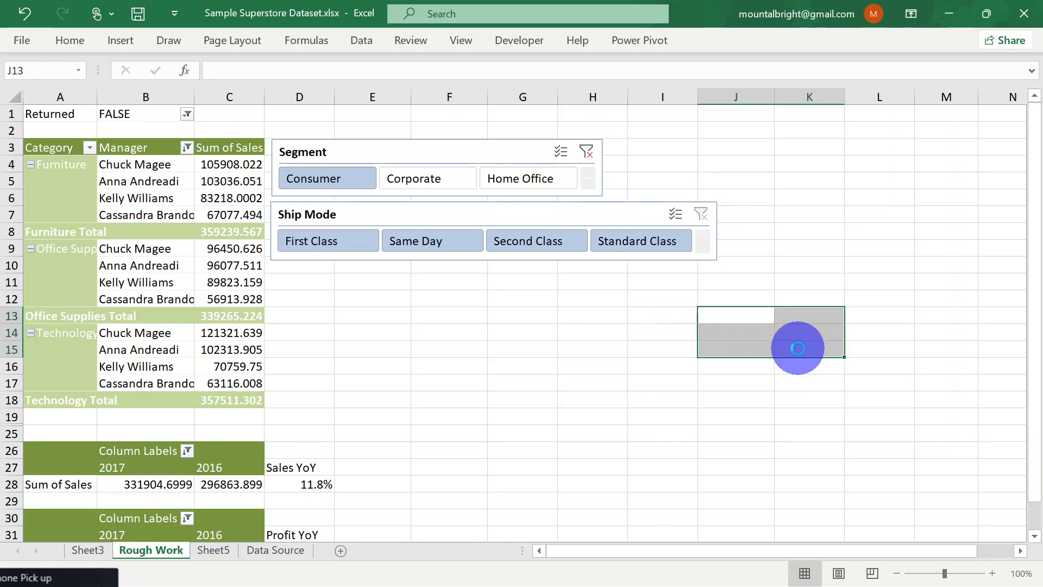
{"action": "left_click", "coordinate": [669, 317]}
Apply the light green slicer style to the Segment slicer
{"action": "left_click", "coordinate": [326, 152]}
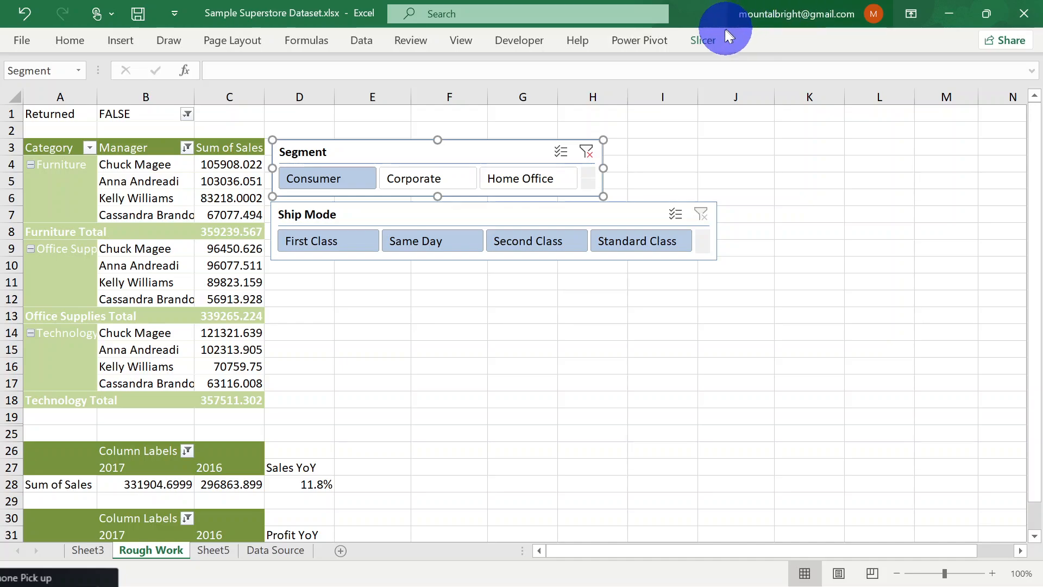
{"action": "left_click", "coordinate": [705, 41]}
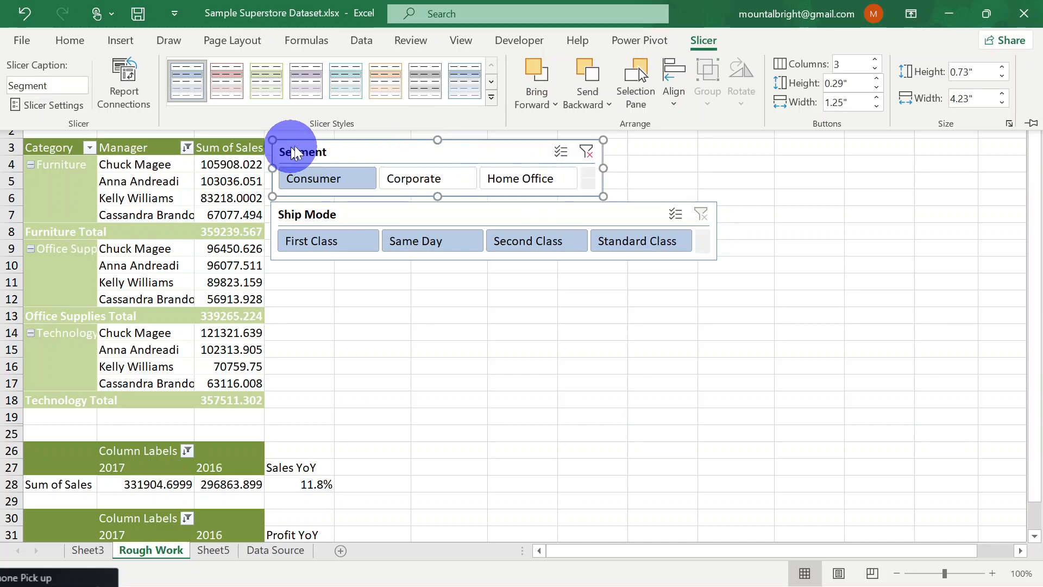
{"action": "left_click", "coordinate": [261, 85]}
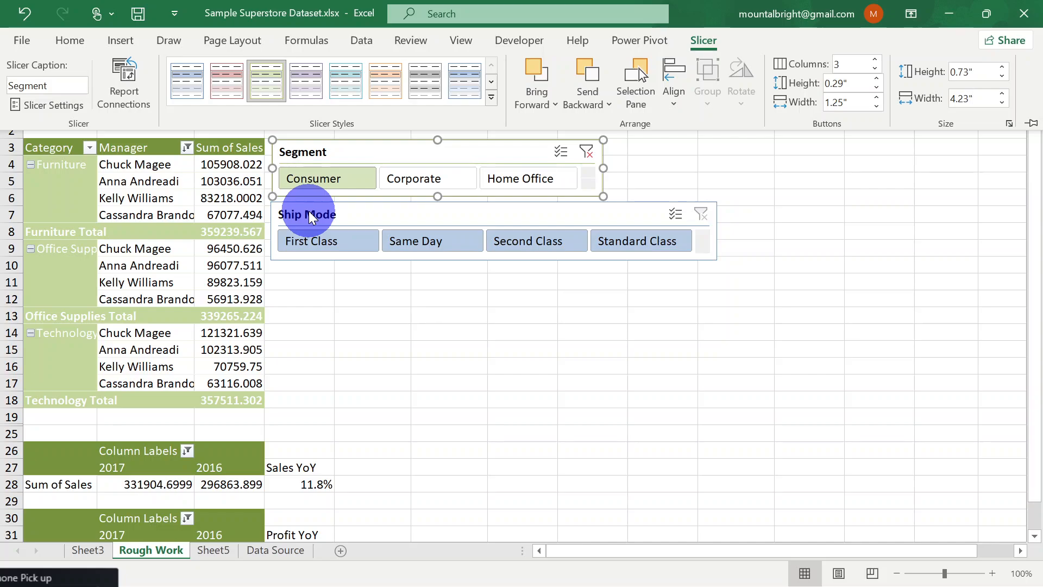
{"action": "left_click", "coordinate": [312, 154]}
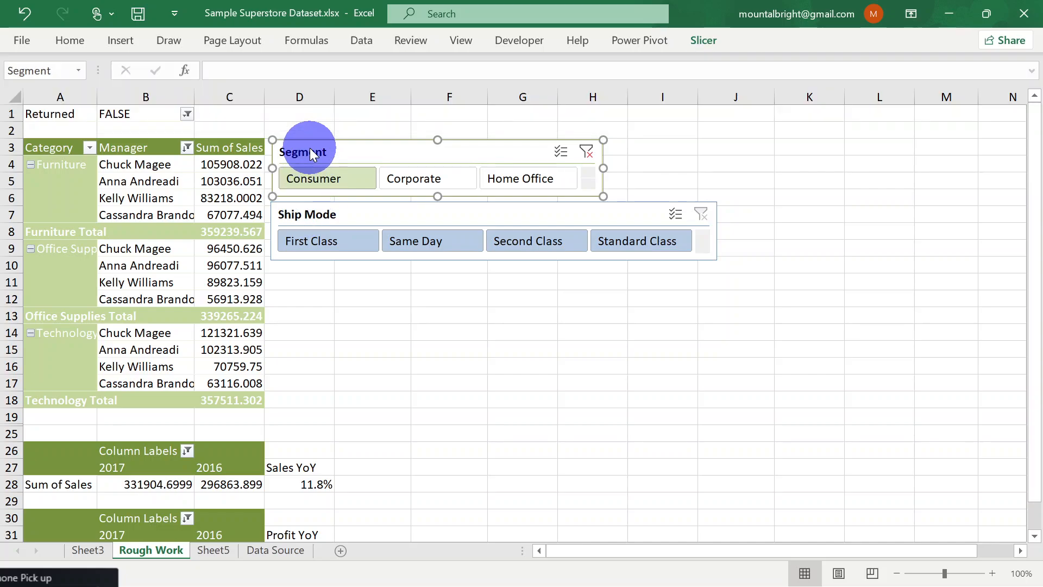
{"action": "right_click", "coordinate": [314, 155]}
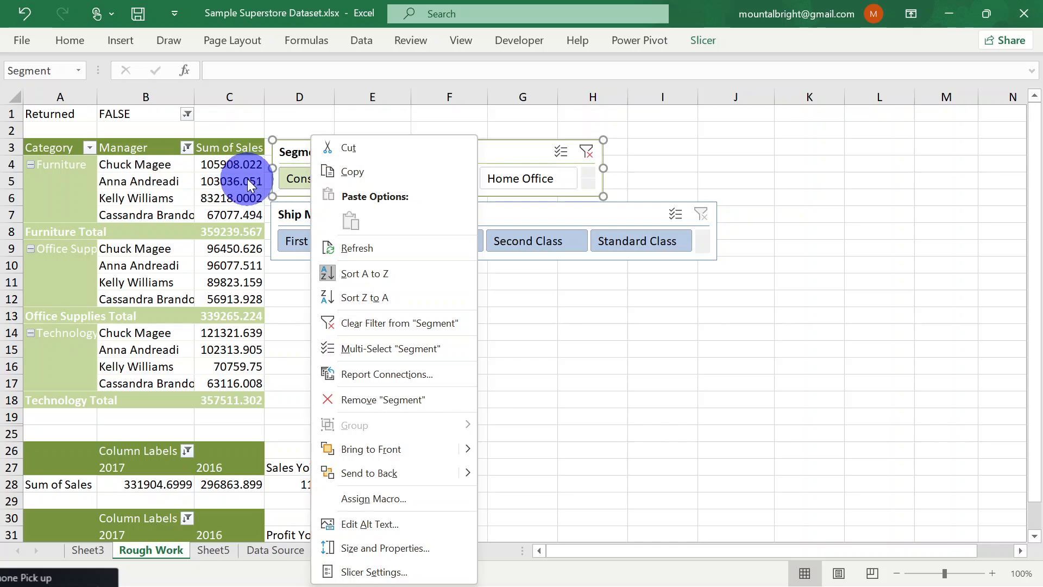
{"action": "left_click", "coordinate": [526, 145]}
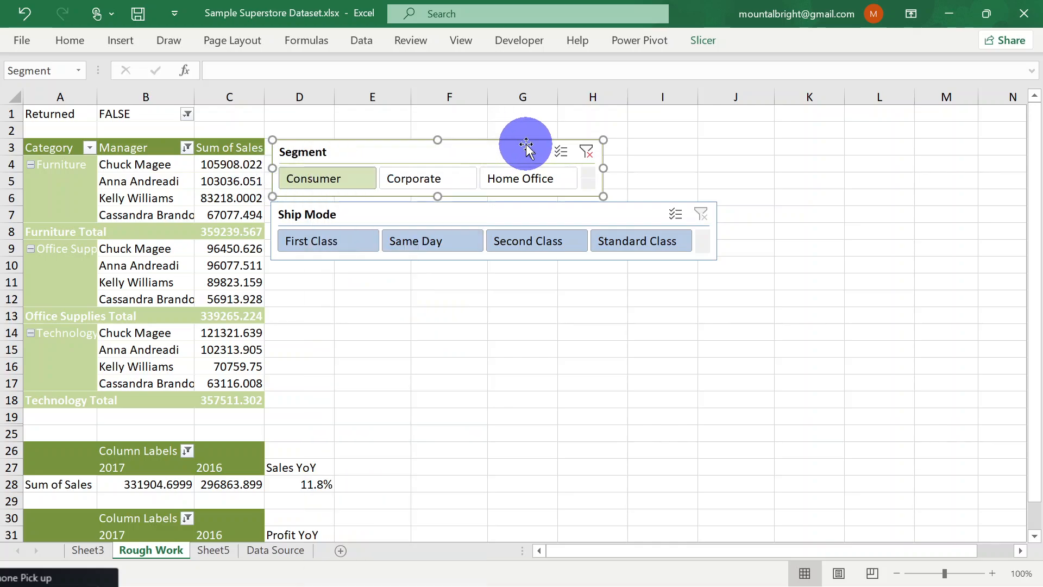
{"action": "left_click", "coordinate": [348, 221]}
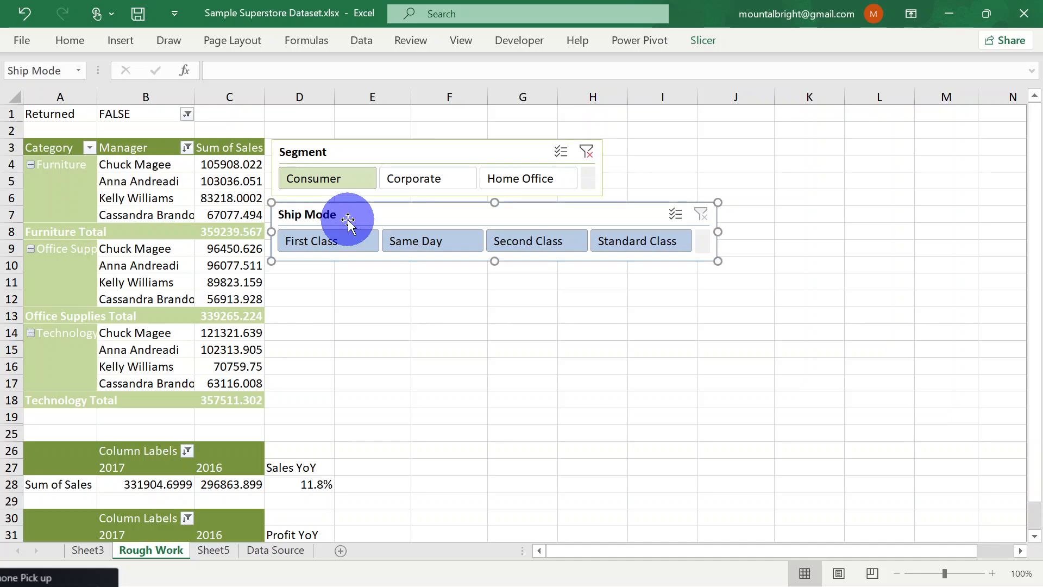
Set the Segment slicer's light green style as the default slicer style
{"action": "left_click", "coordinate": [368, 158]}
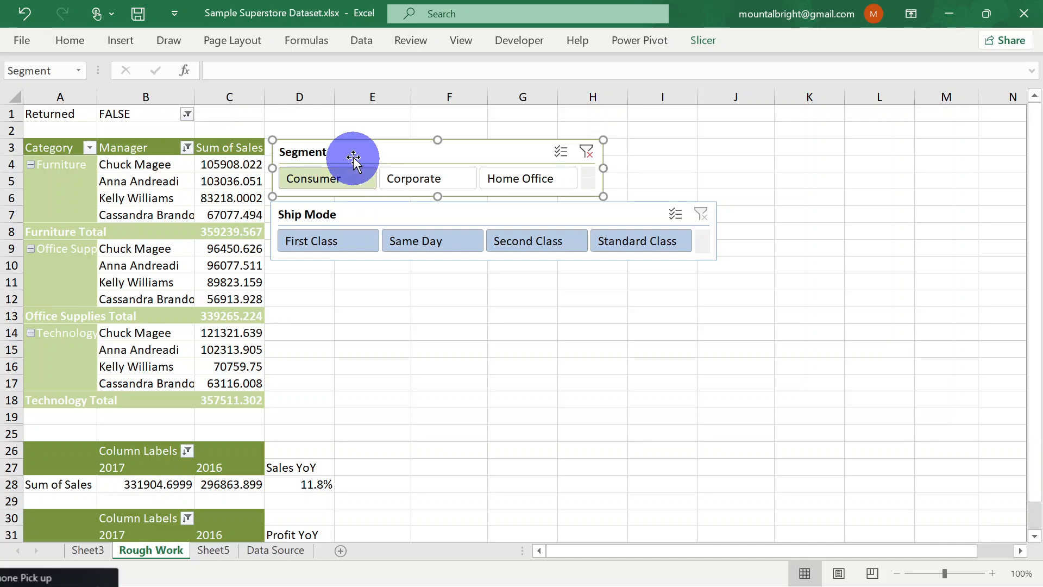
{"action": "left_click", "coordinate": [697, 42]}
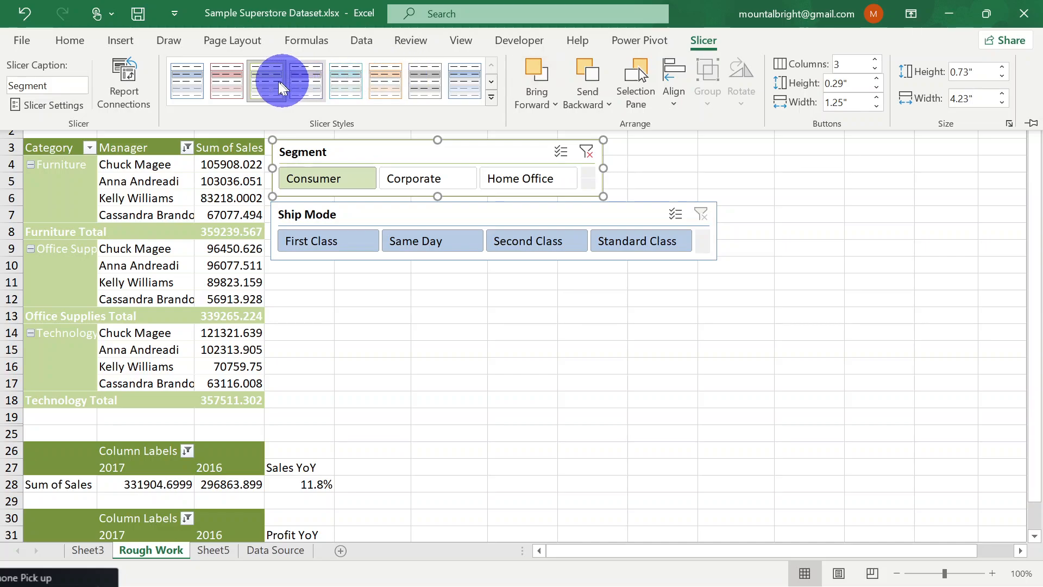
{"action": "right_click", "coordinate": [270, 87]}
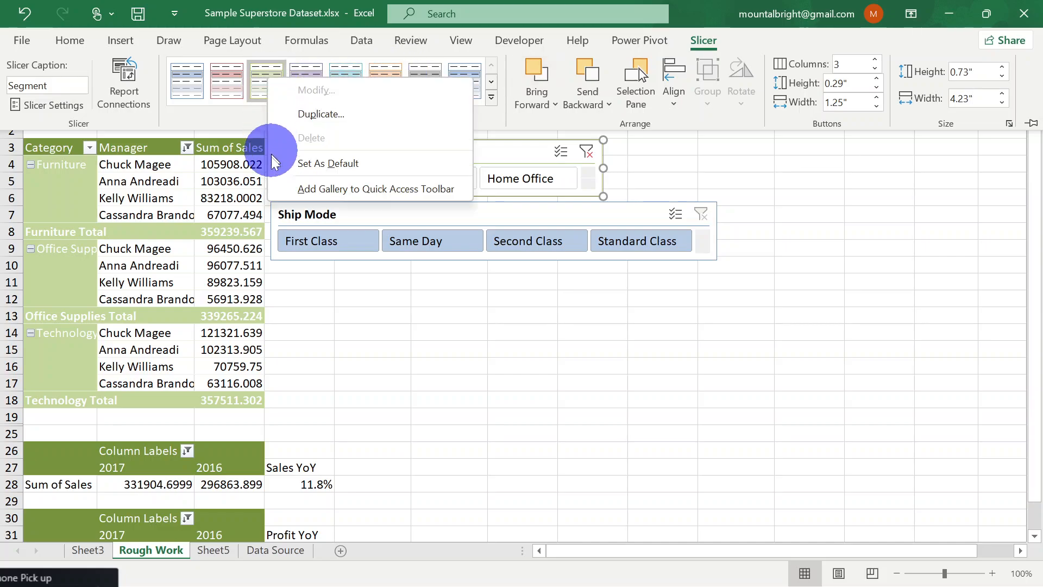
{"action": "left_click", "coordinate": [304, 165]}
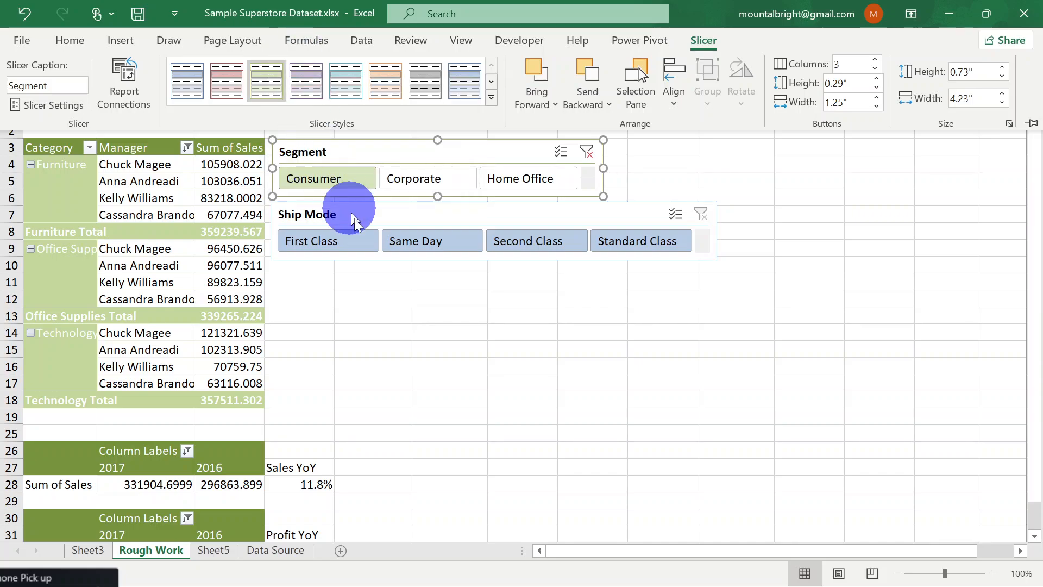
Apply the light green slicer style to the Ship Mode slicer so it matches the Segment slicer
{"action": "left_click", "coordinate": [383, 219]}
{"action": "right_click", "coordinate": [380, 216]}
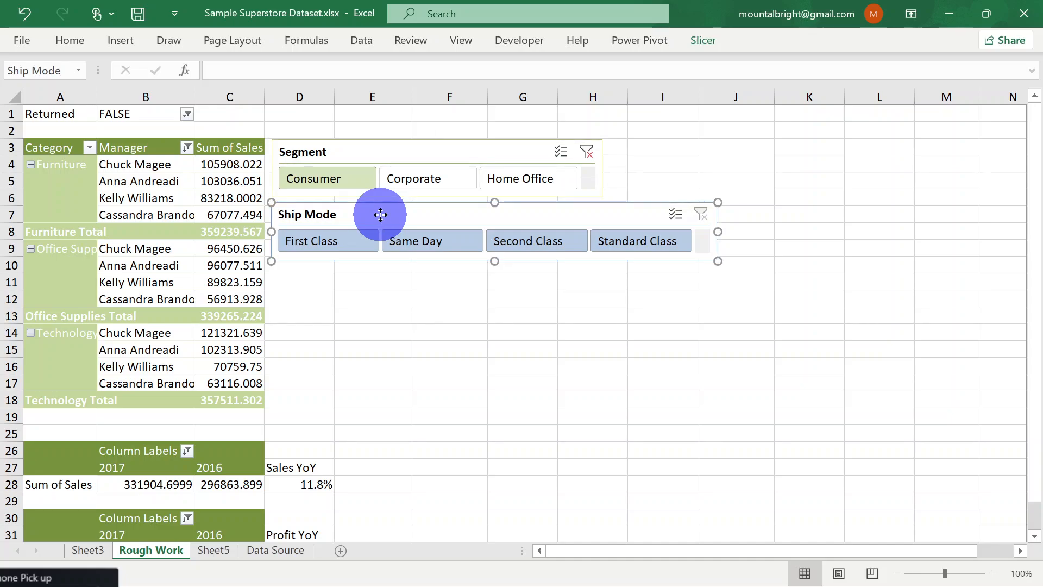
{"action": "left_click", "coordinate": [311, 210]}
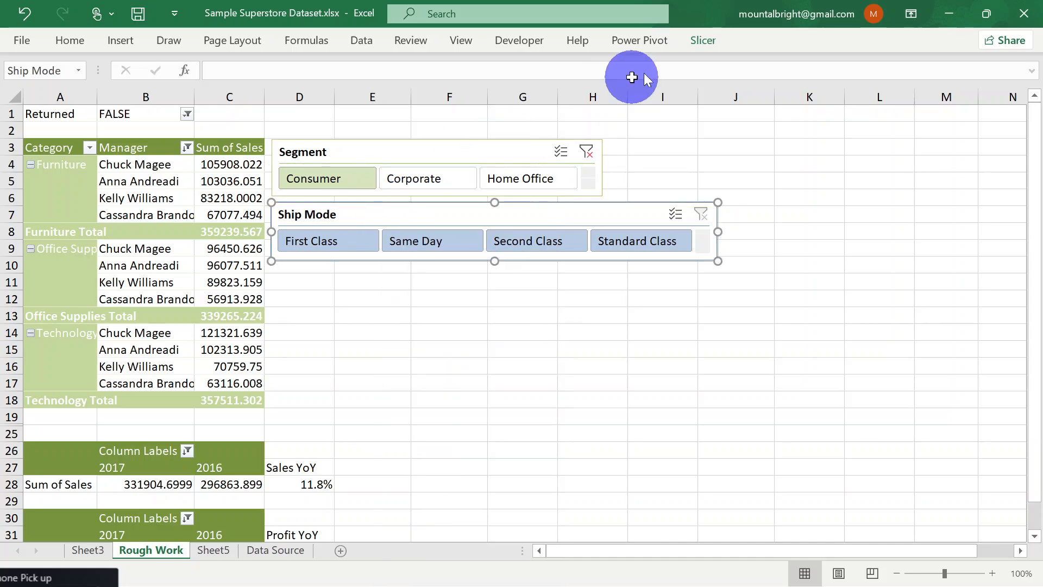
{"action": "left_click", "coordinate": [702, 43]}
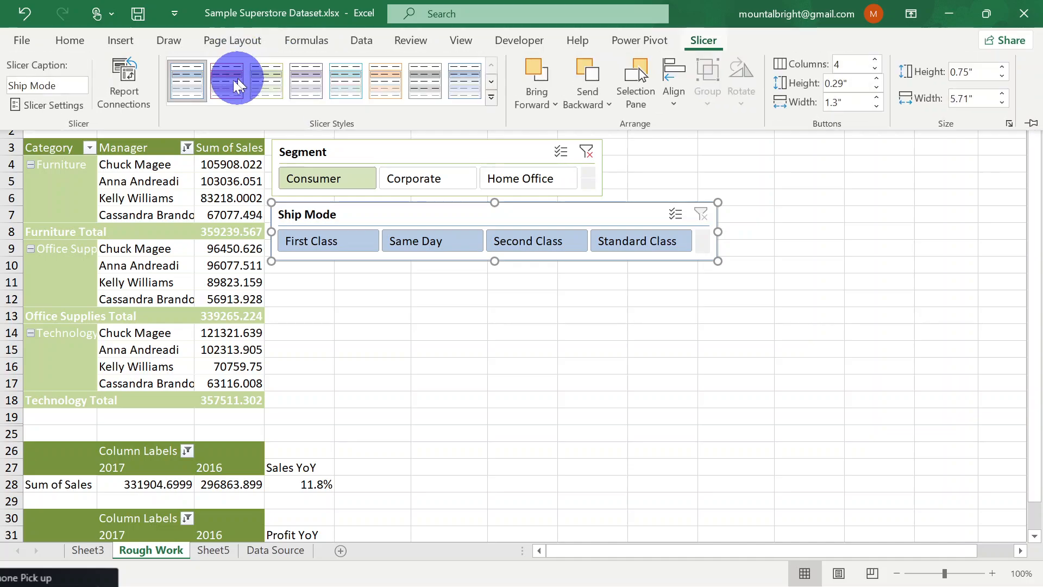
{"action": "left_click", "coordinate": [490, 98]}
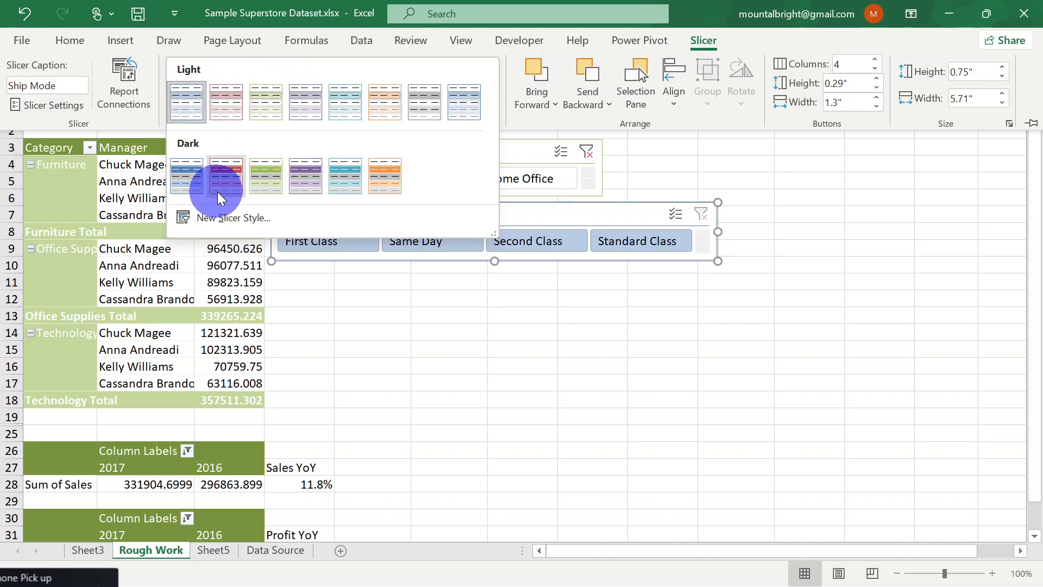
{"action": "left_click", "coordinate": [266, 101]}
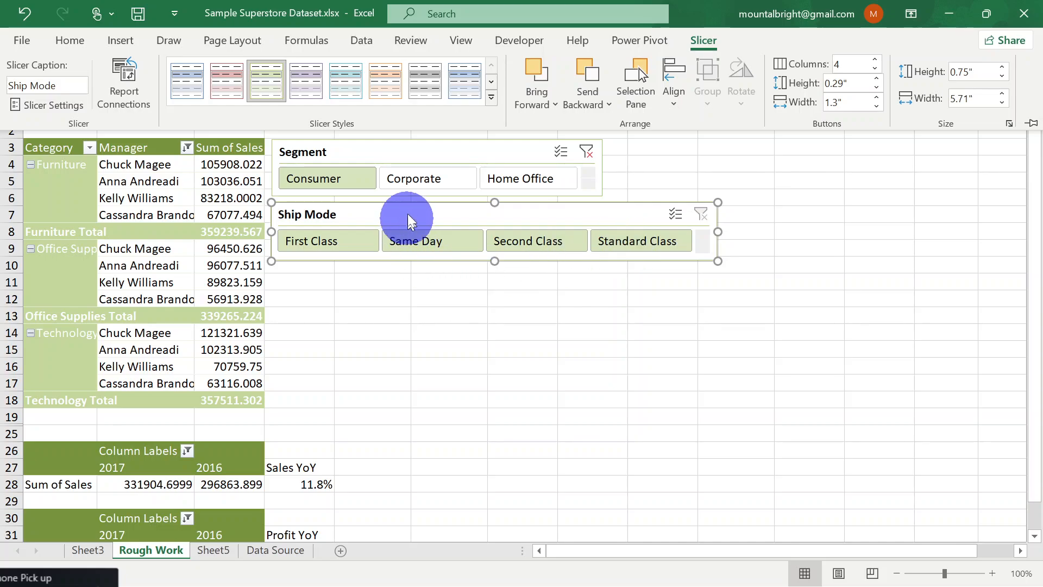
Duplicate the Segment slicer's light green style and name the copy MyCustomSlicer1
{"action": "left_click", "coordinate": [345, 155]}
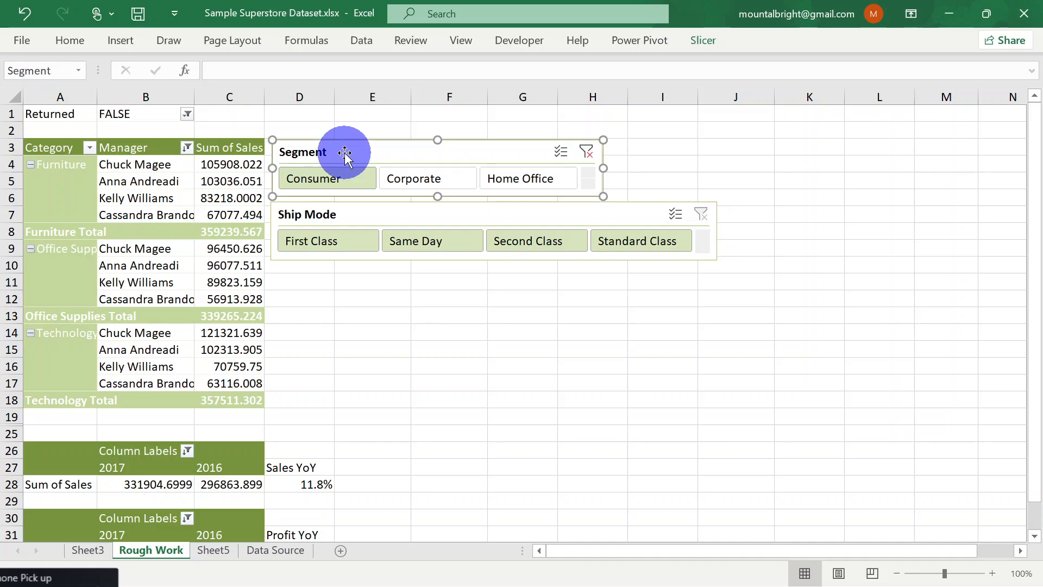
{"action": "left_click", "coordinate": [703, 41]}
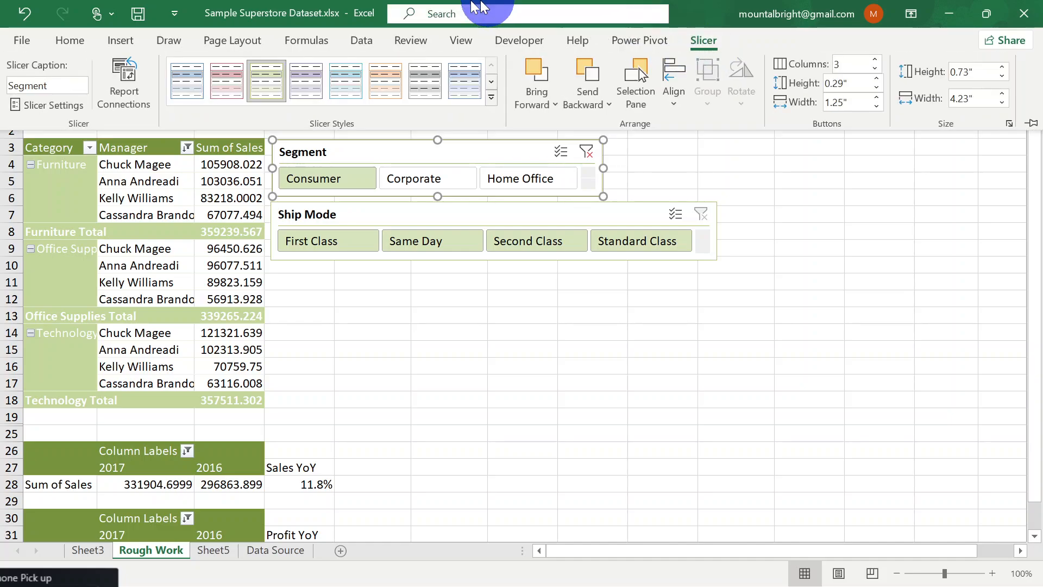
{"action": "right_click", "coordinate": [267, 79]}
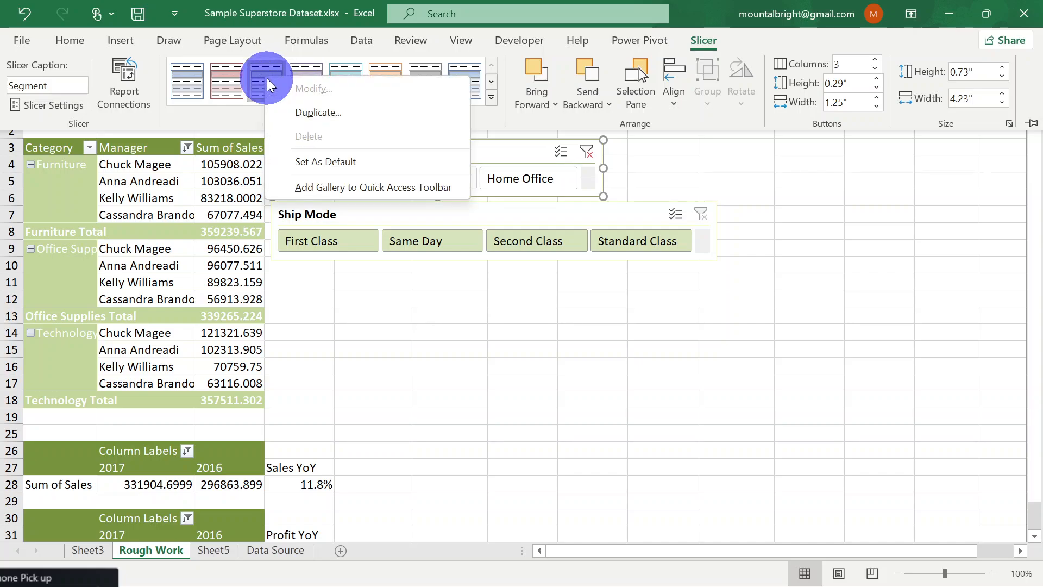
{"action": "left_click", "coordinate": [335, 112]}
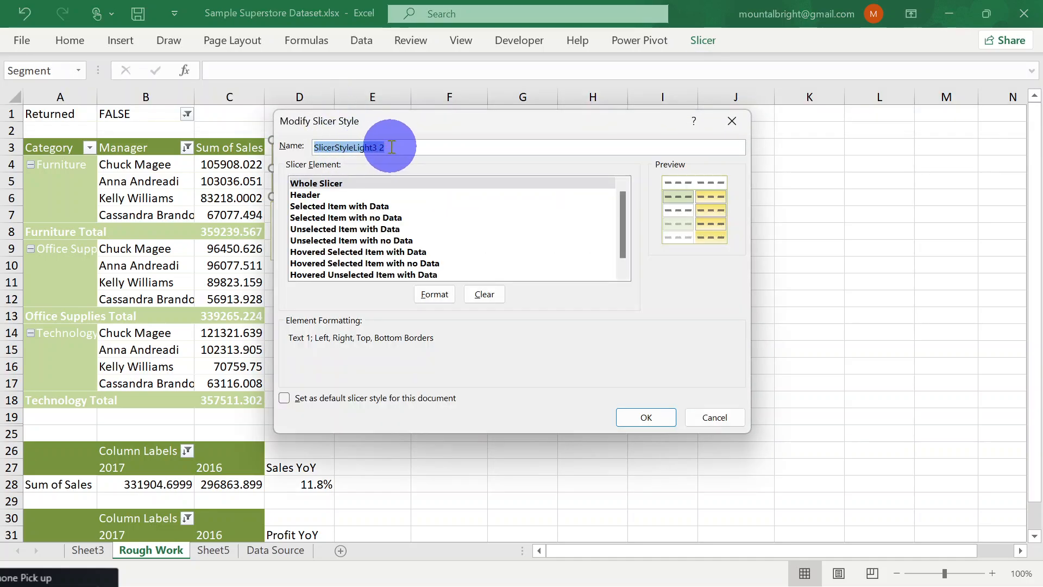
{"action": "type", "text": "Custom"}
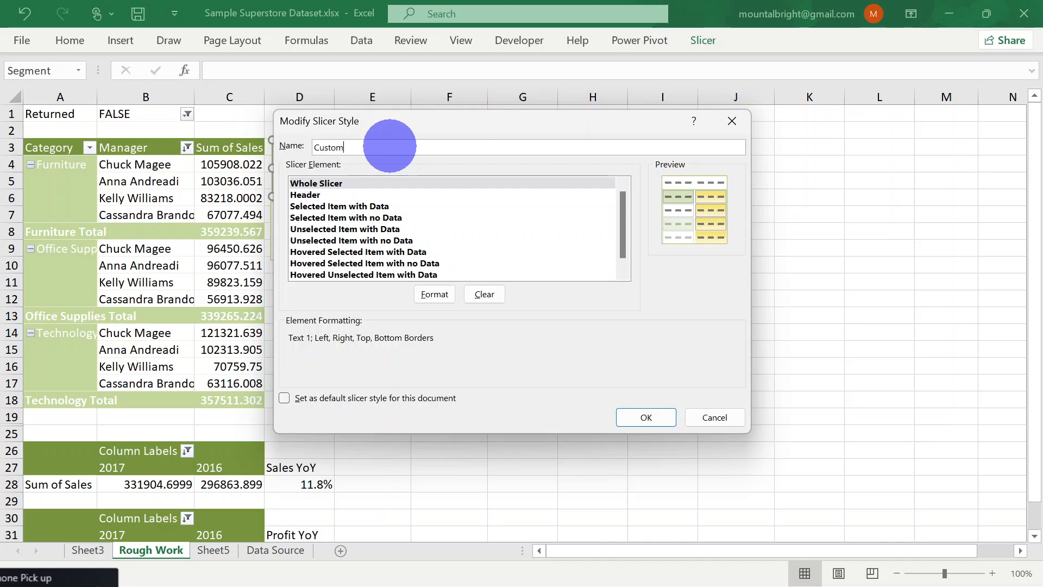
{"action": "type", "text": "Slicer"}
{"action": "left_click", "coordinate": [318, 148]}
{"action": "type", "text": "My"}
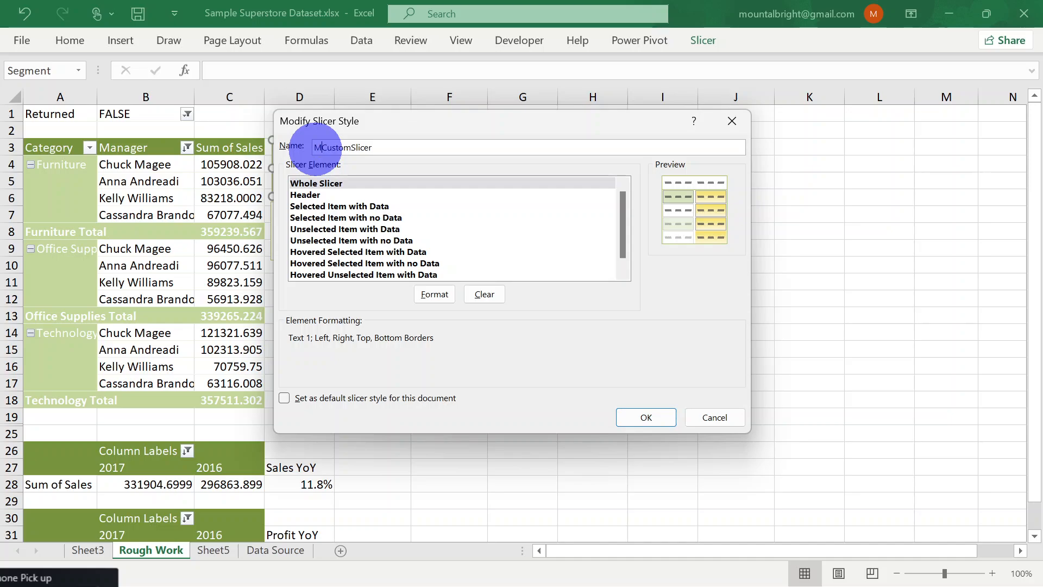
{"action": "left_click", "coordinate": [393, 146]}
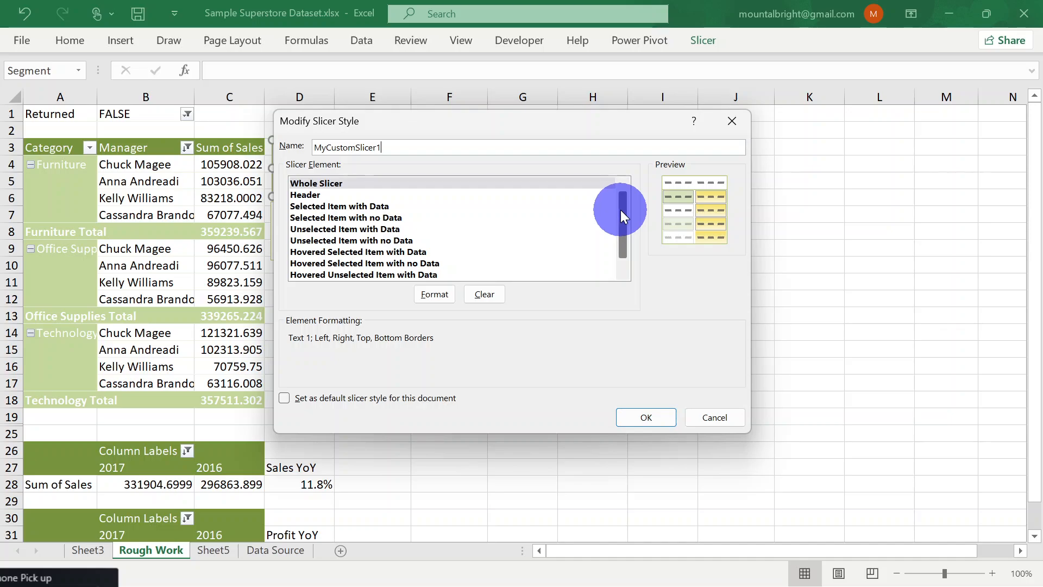
Format the Whole Slicer element of MyCustomSlicer1 with an italic font at size 10
{"action": "left_click_drag", "start_coordinate": [620, 210], "coordinate": [631, 187]}
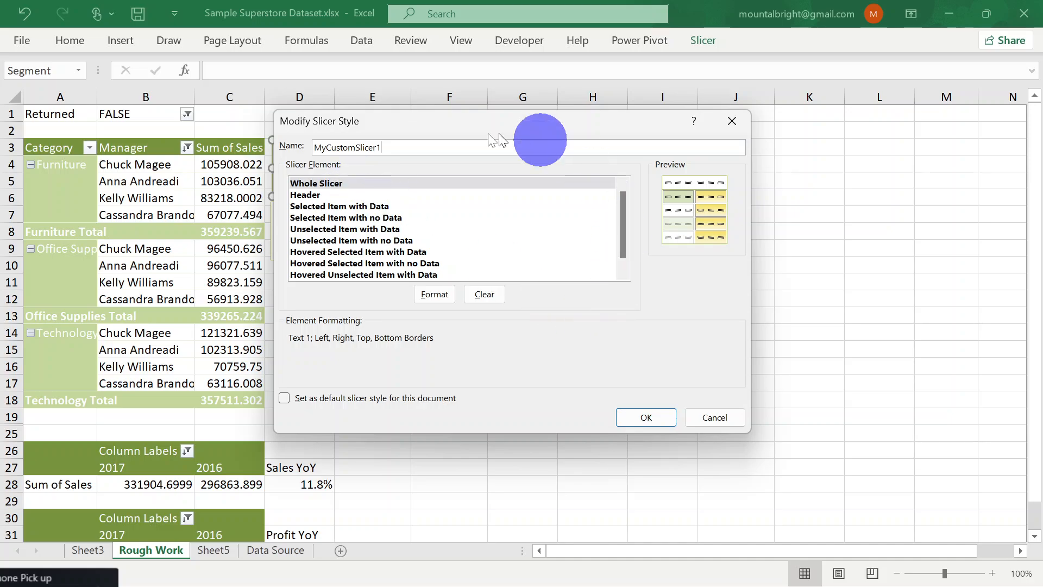
{"action": "left_click", "coordinate": [318, 196]}
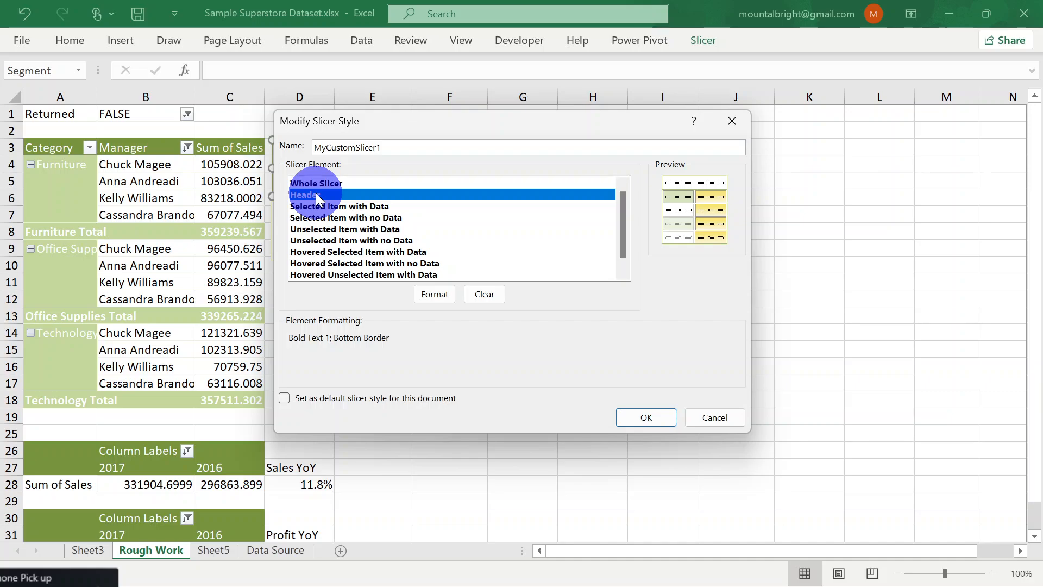
{"action": "left_click", "coordinate": [336, 206]}
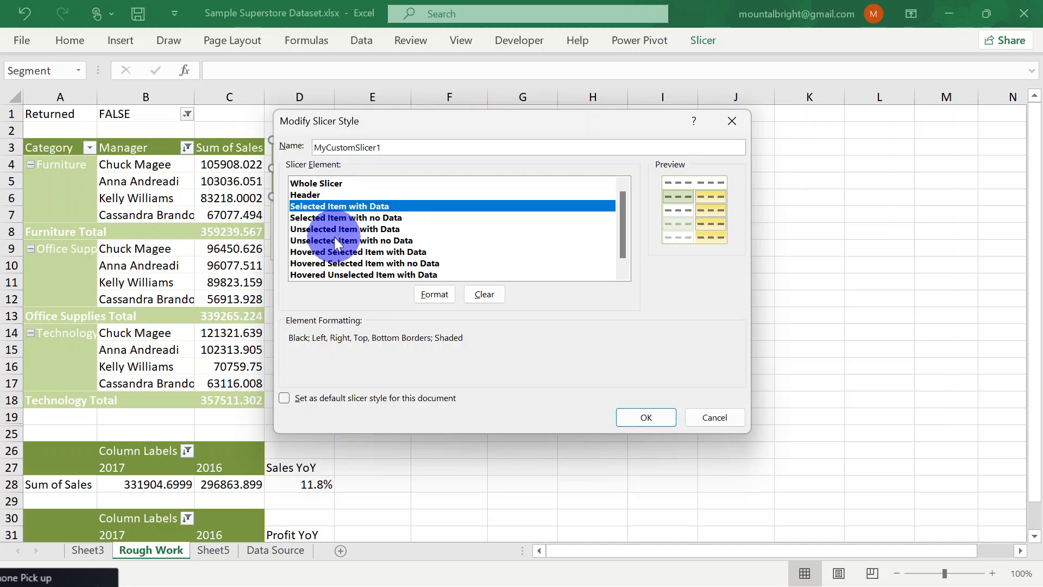
{"action": "left_click", "coordinate": [342, 252]}
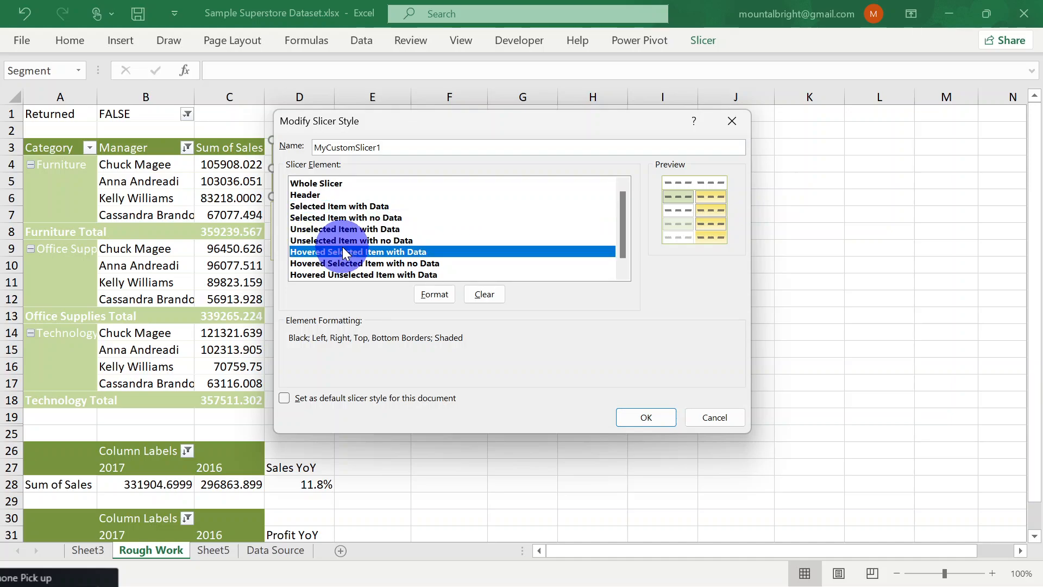
{"action": "left_click", "coordinate": [336, 184]}
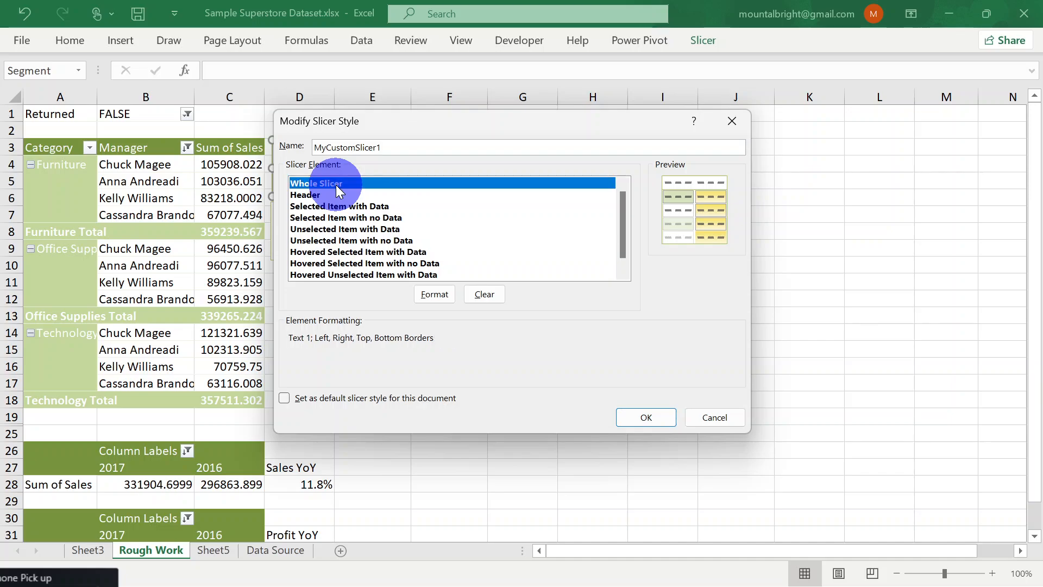
{"action": "left_click", "coordinate": [434, 295]}
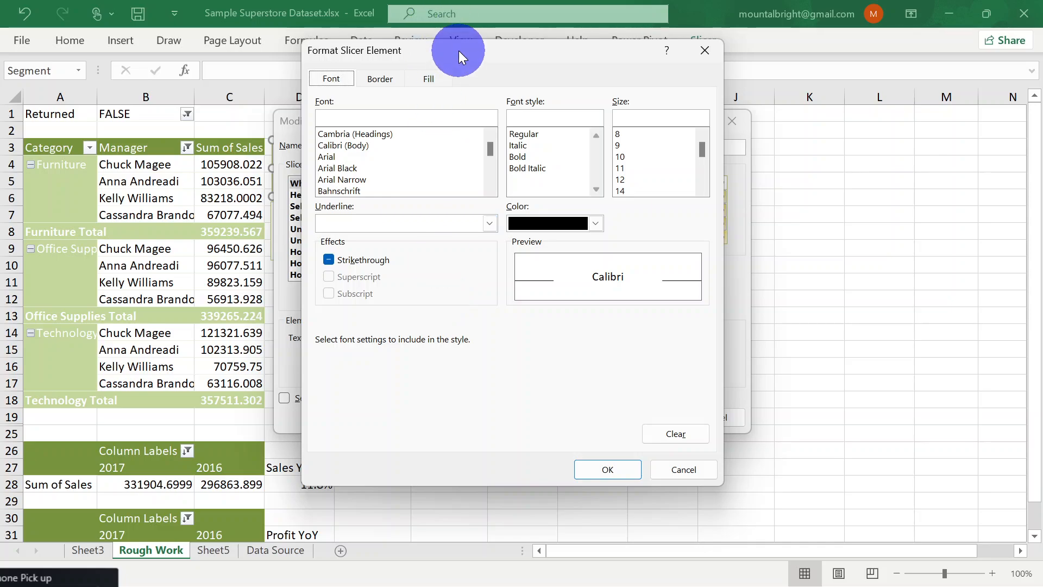
{"action": "left_click_drag", "start_coordinate": [459, 51], "coordinate": [460, 124]}
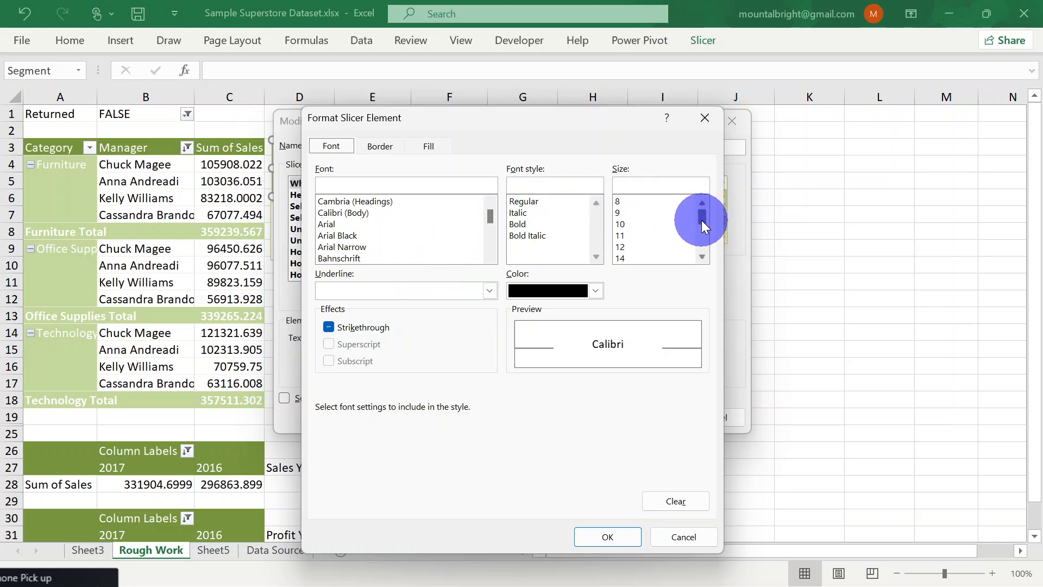
{"action": "mouse_move", "coordinate": [703, 212]}
{"action": "left_mouse_down"}
{"action": "mouse_move", "coordinate": [700, 242]}
{"action": "mouse_move", "coordinate": [701, 222]}
{"action": "left_mouse_up"}
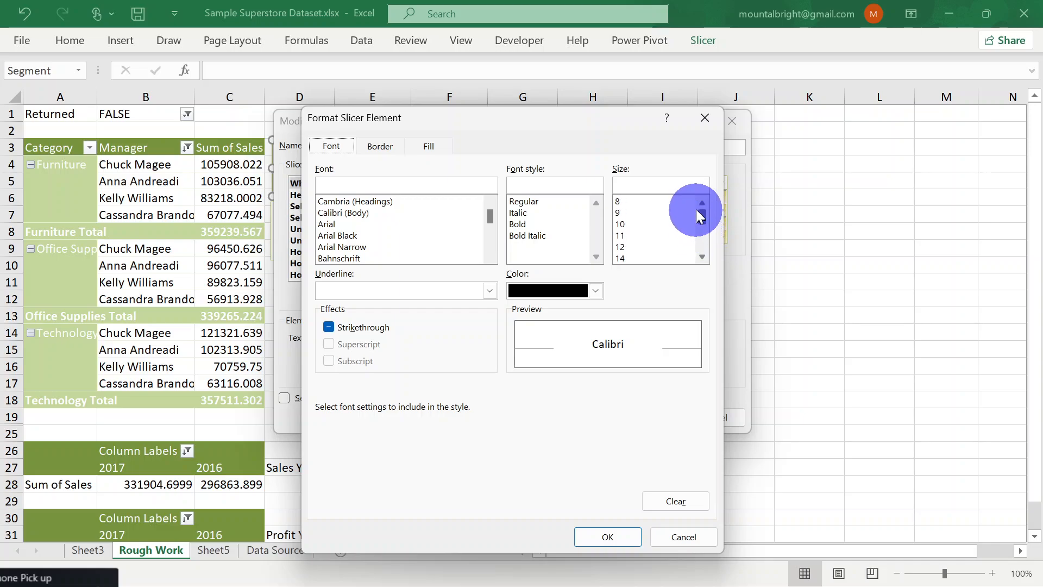
{"action": "left_click", "coordinate": [627, 225]}
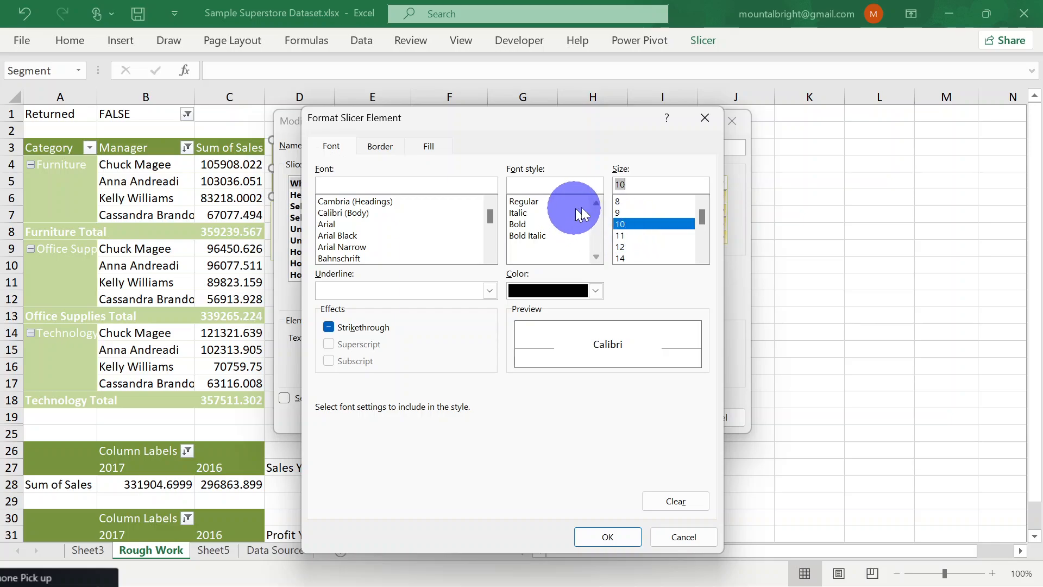
{"action": "left_click", "coordinate": [516, 222]}
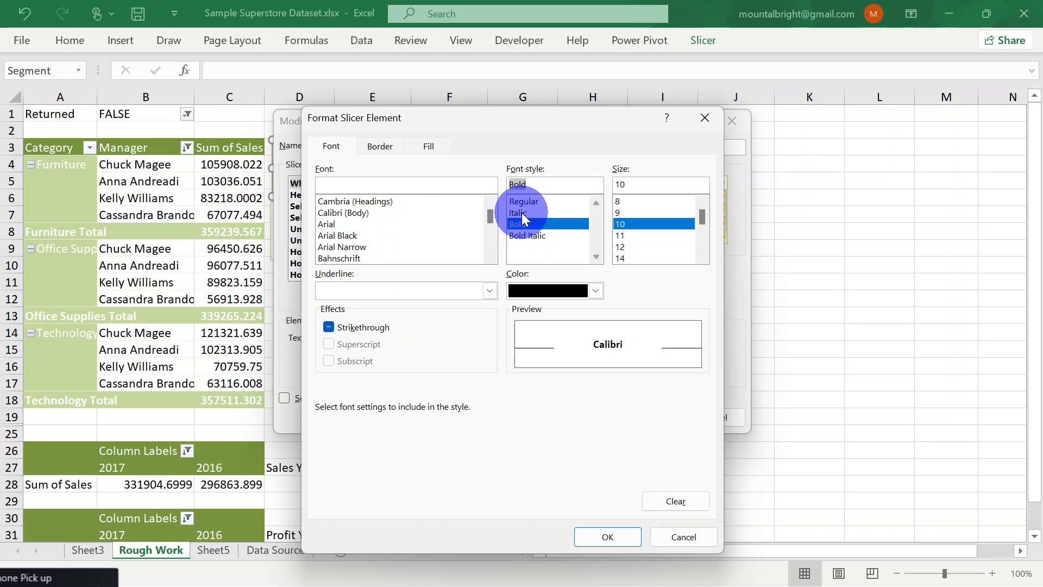
{"action": "left_click", "coordinate": [521, 213]}
{"action": "key", "text": "Return"}
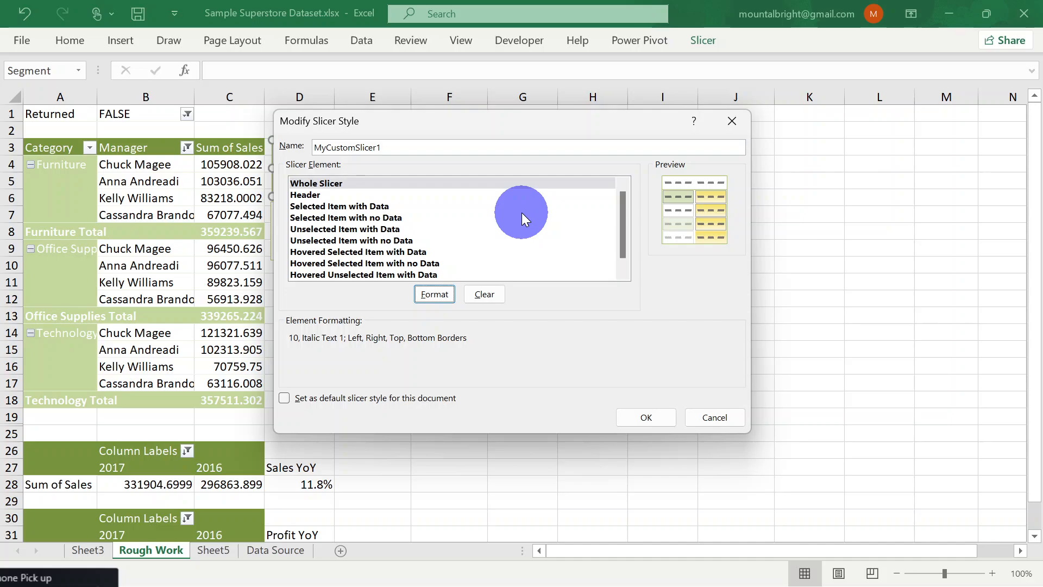
Set the Whole Slicer font to Calibri (Body) in the recently used dark green colour
{"action": "left_click", "coordinate": [433, 294]}
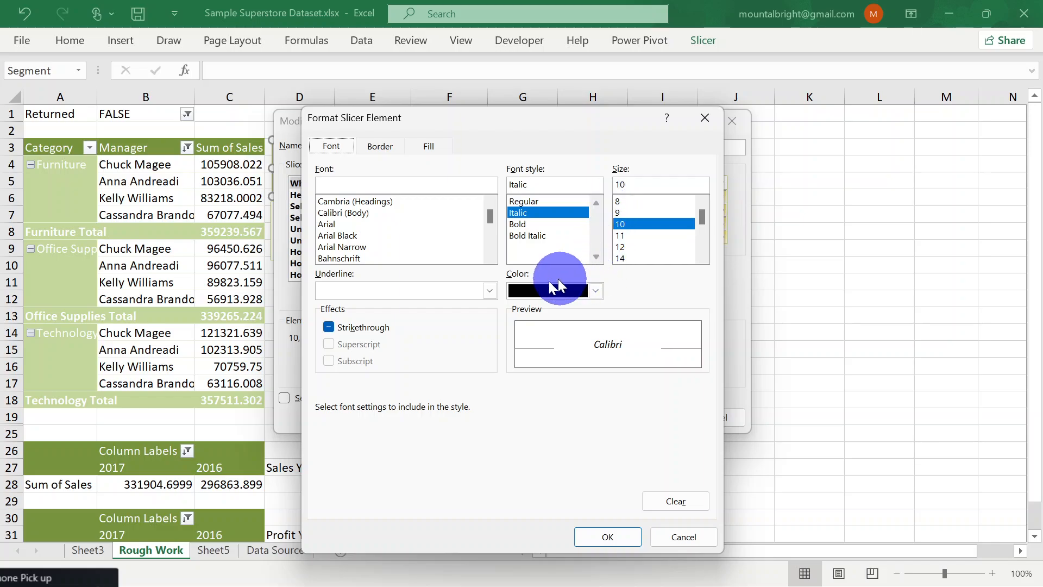
{"action": "left_click", "coordinate": [596, 292]}
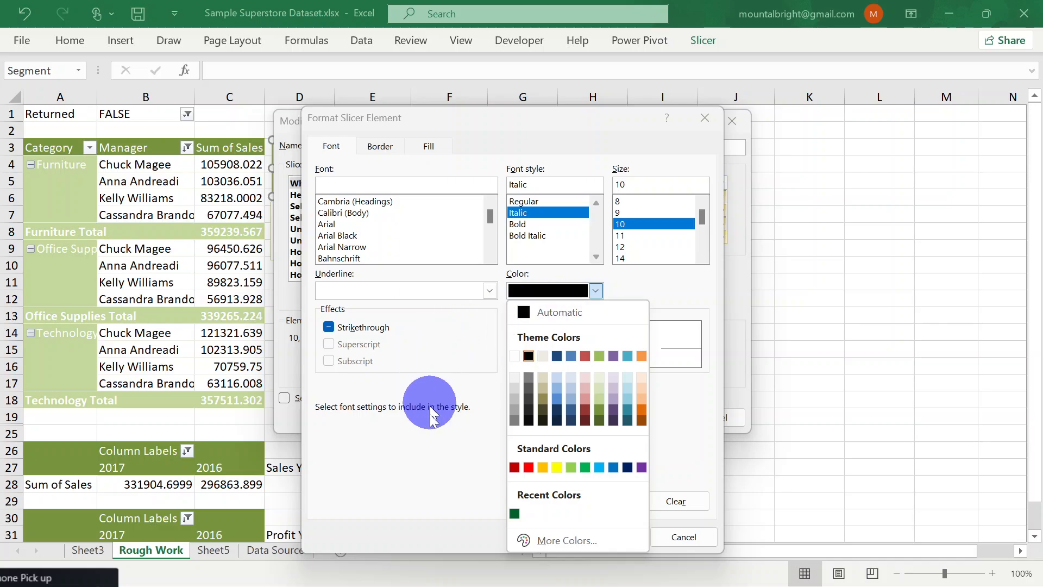
{"action": "left_click", "coordinate": [514, 513]}
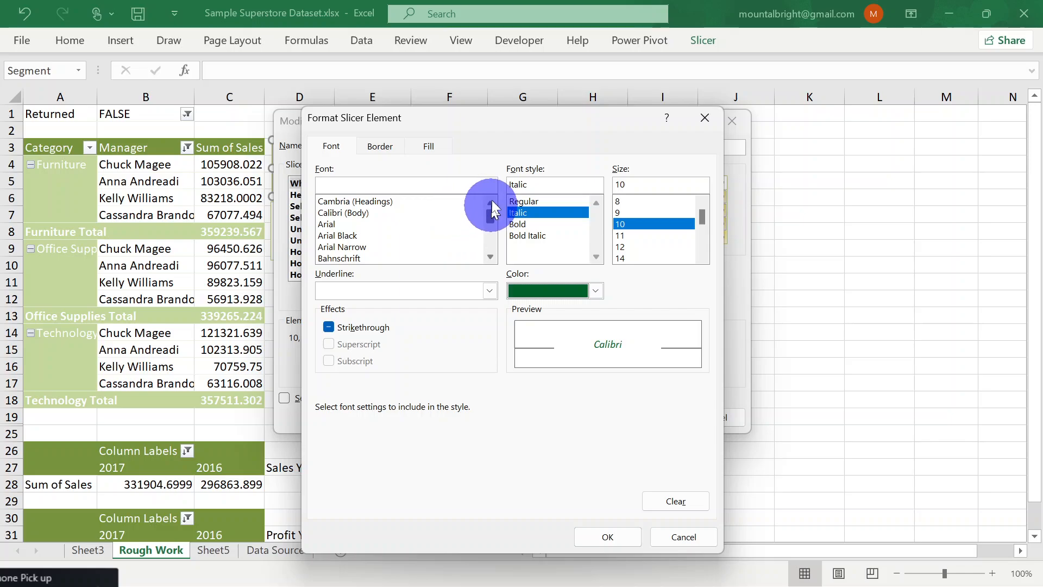
{"action": "left_click", "coordinate": [385, 212]}
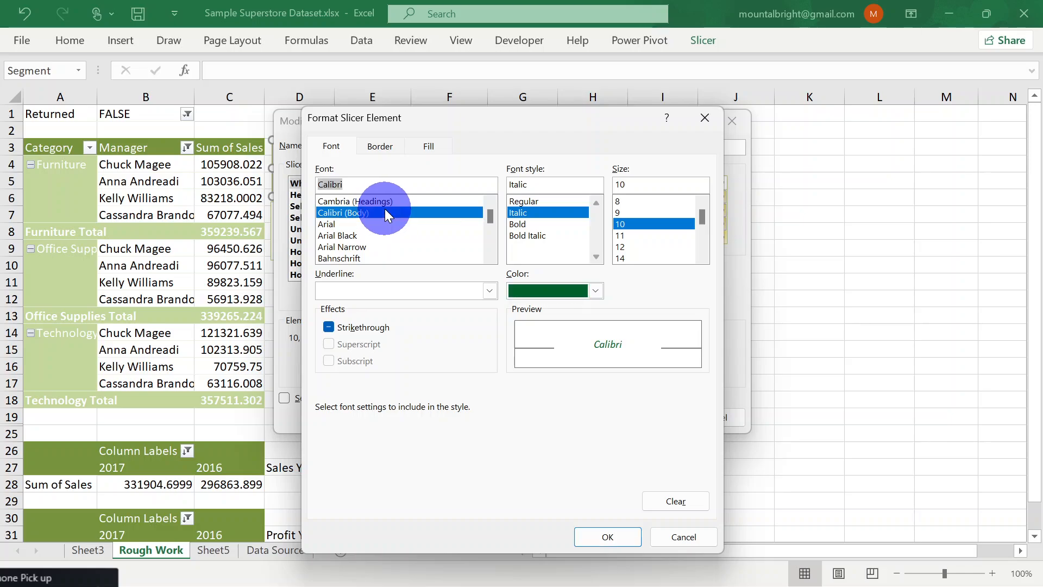
Give the Whole Slicer element a standard orange background fill and keep its existing green border
{"action": "left_click", "coordinate": [381, 147]}
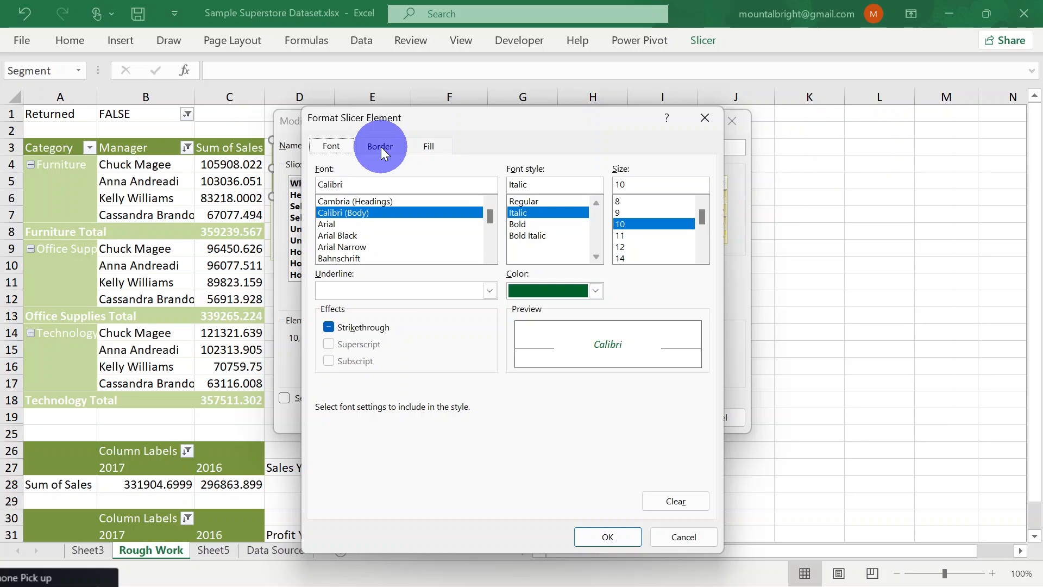
{"action": "left_click", "coordinate": [382, 327]}
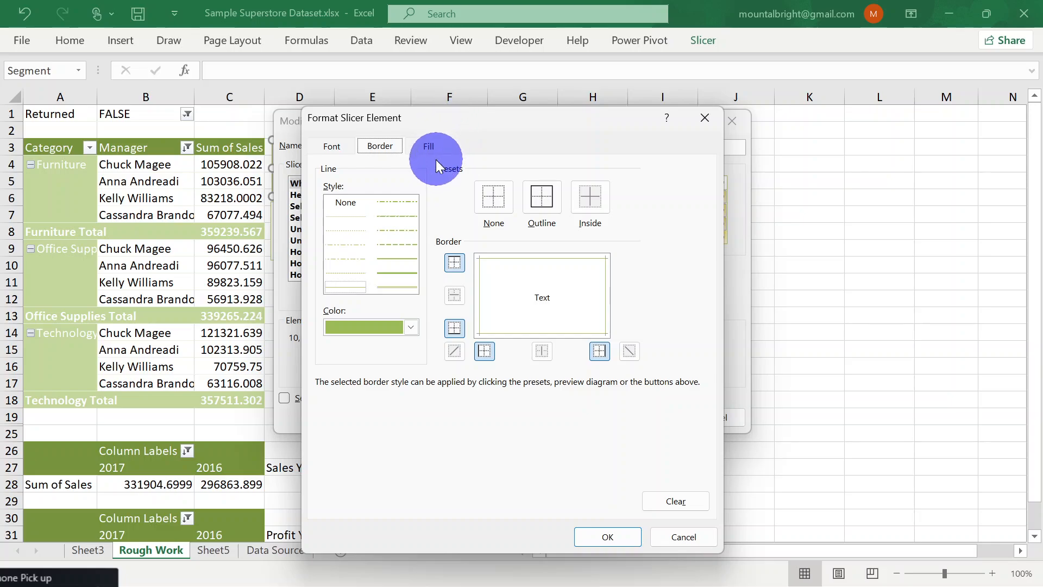
{"action": "left_click", "coordinate": [428, 146]}
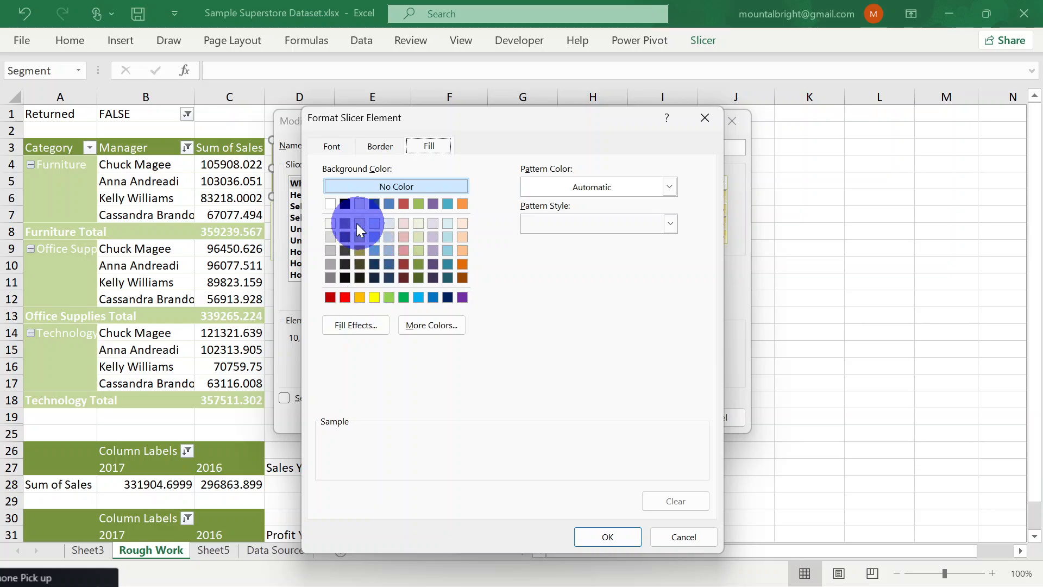
{"action": "left_click", "coordinate": [359, 297]}
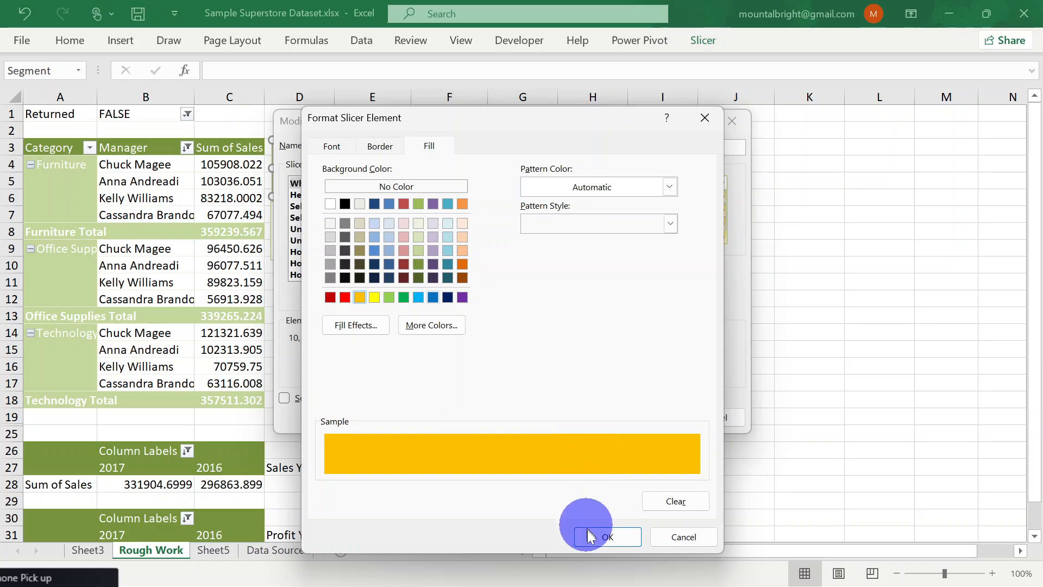
{"action": "left_click", "coordinate": [605, 536]}
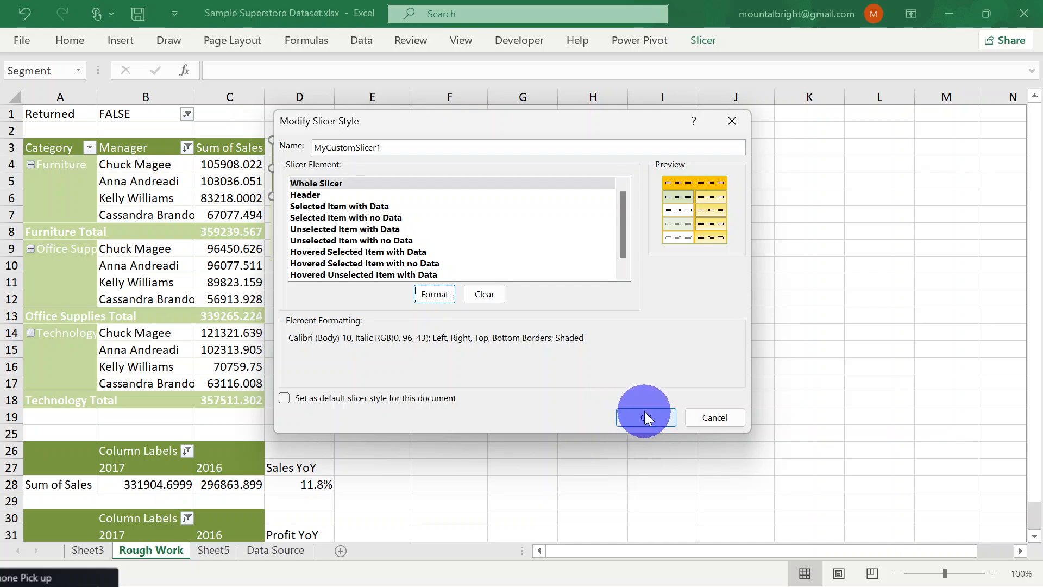
Make MyCustomSlicer1 the default slicer style for the document, save it, and show the available slicer styles
{"action": "left_click", "coordinate": [284, 398]}
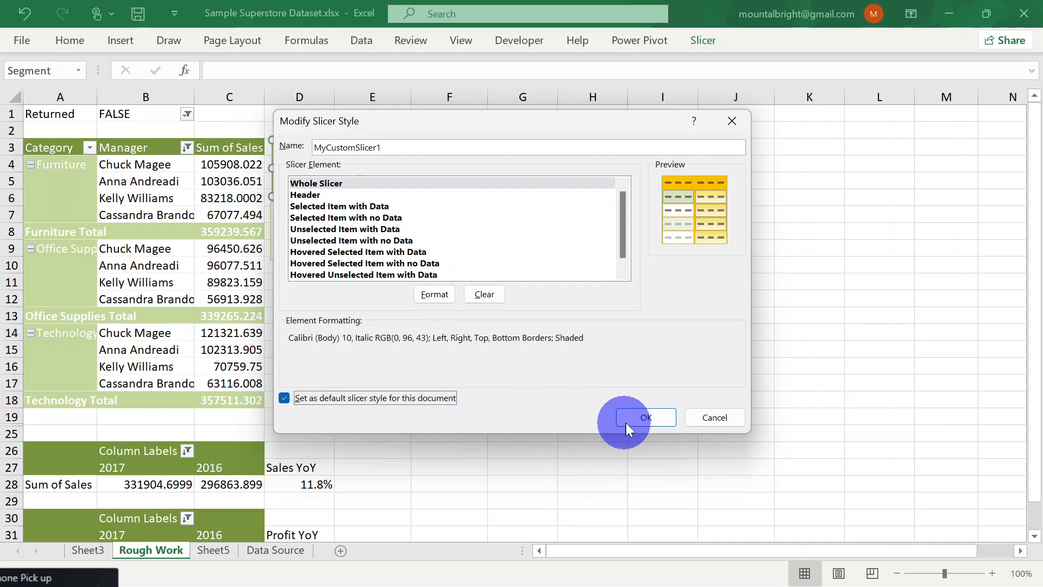
{"action": "left_click", "coordinate": [647, 417]}
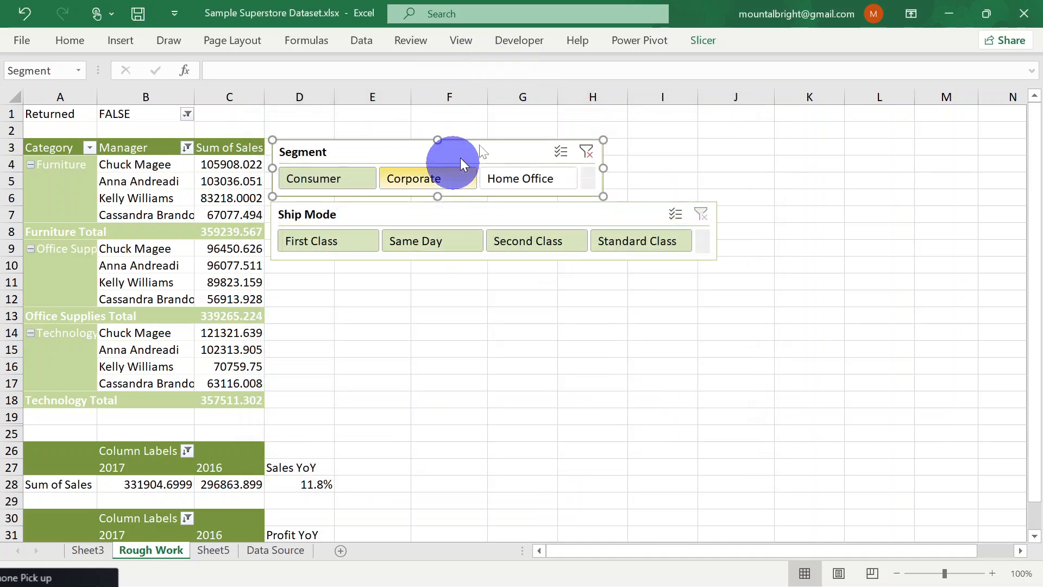
{"action": "left_click", "coordinate": [703, 45]}
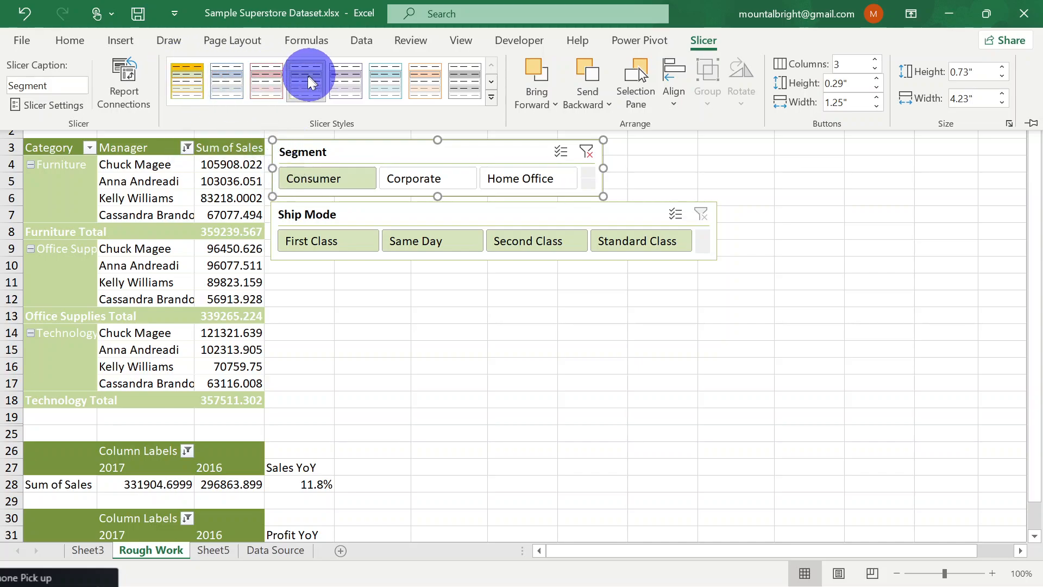
Apply the MyCustomSlicer1 style to both the Segment and Ship Mode slicers
{"action": "left_click", "coordinate": [187, 81]}
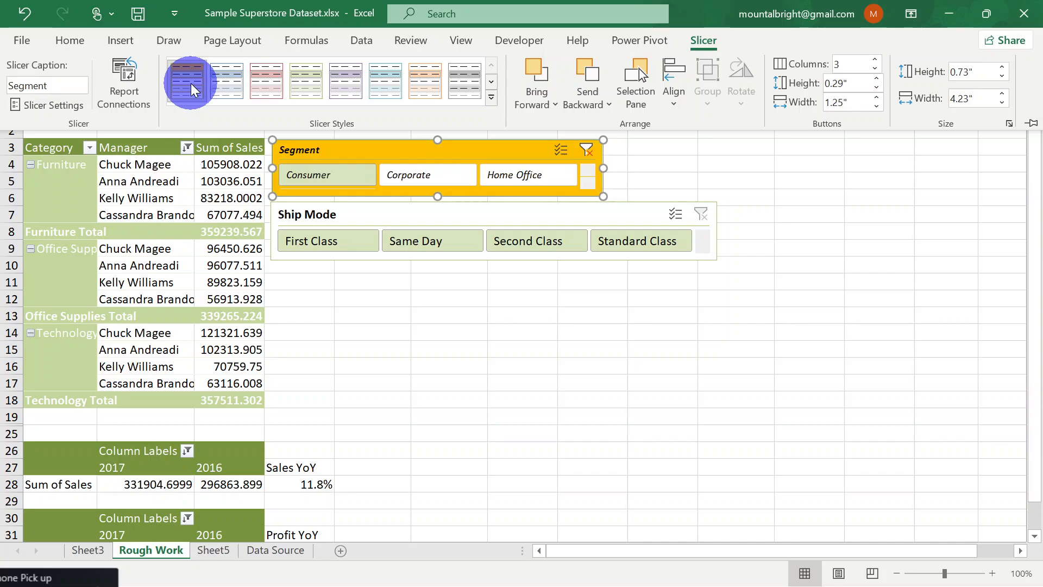
{"action": "key", "text": "ctrl+F1"}
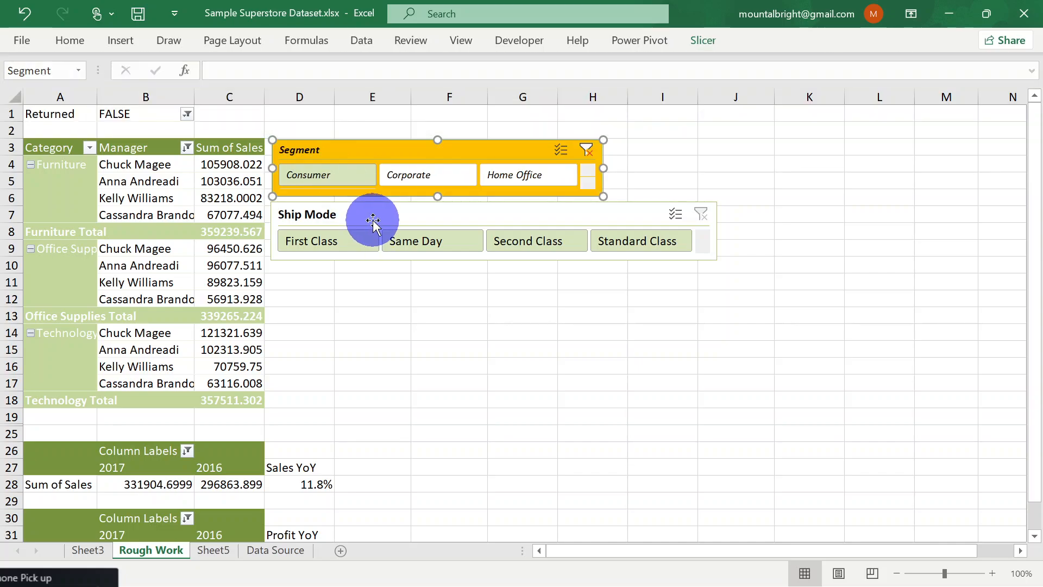
{"action": "left_click", "coordinate": [373, 220]}
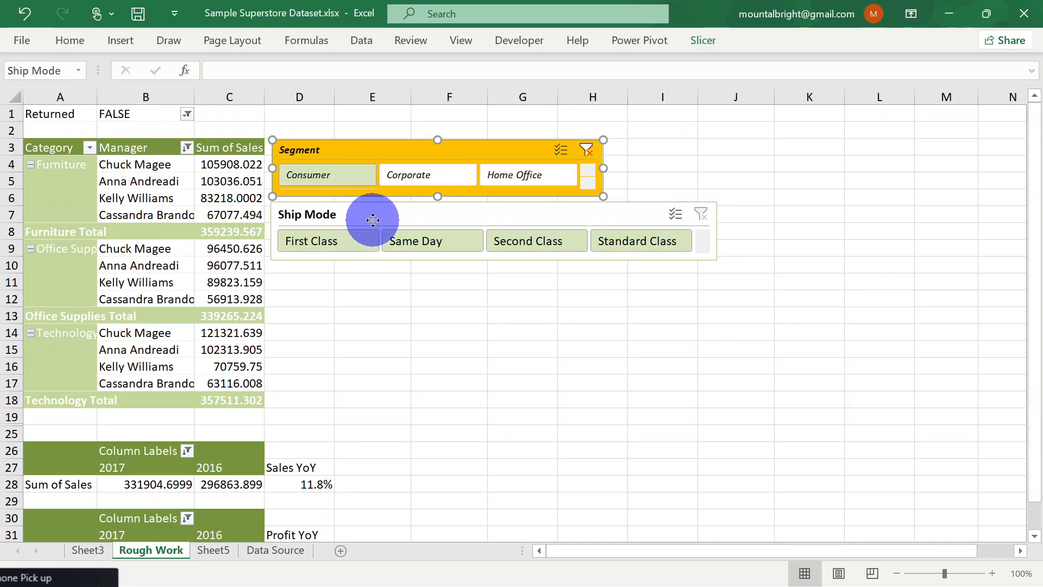
{"action": "left_click", "coordinate": [707, 40]}
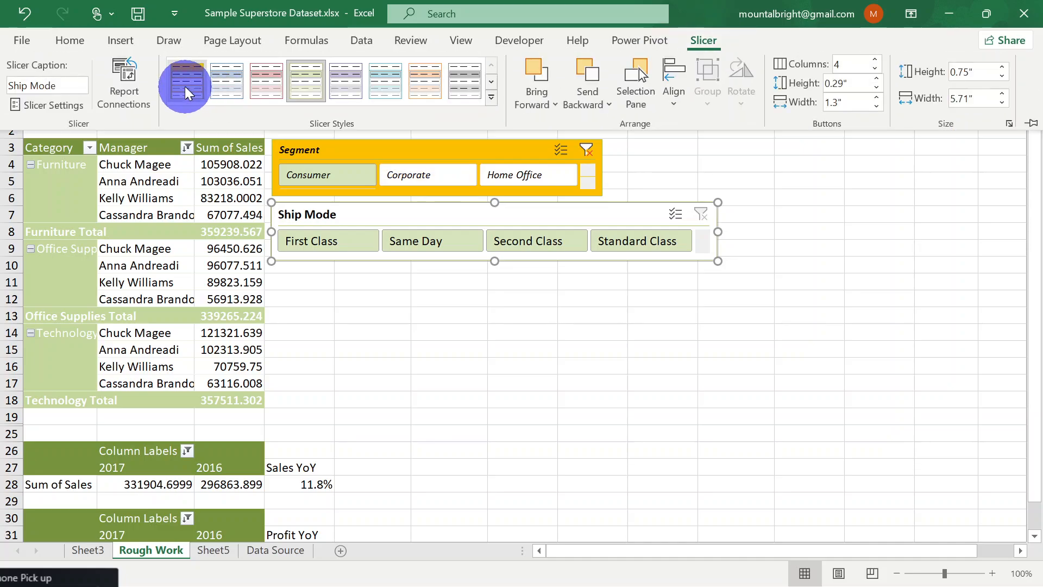
{"action": "left_click", "coordinate": [185, 92]}
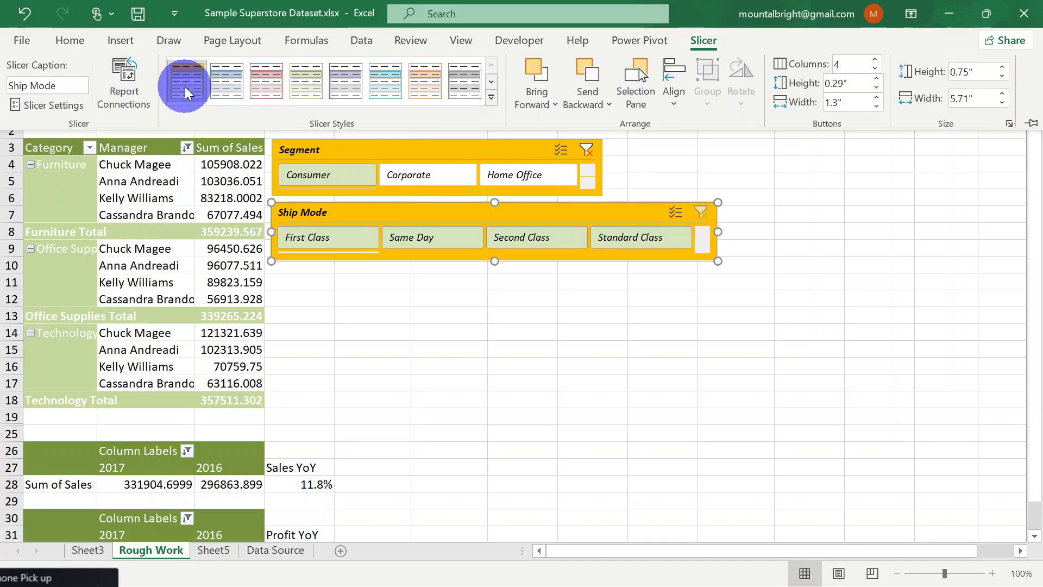
{"action": "left_click", "coordinate": [417, 348]}
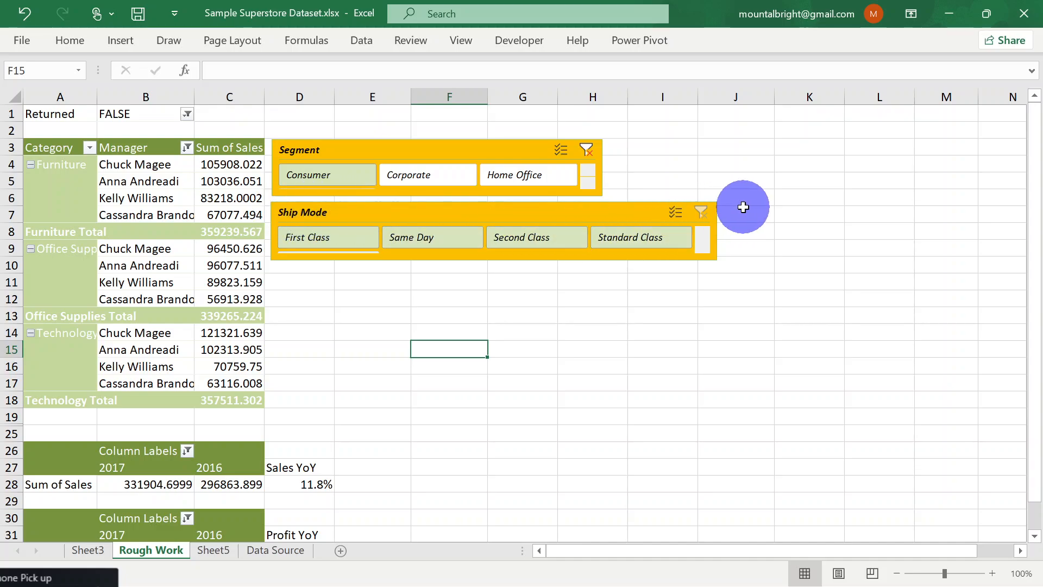
Modify MyCustomSlicer1 so the Whole Slicer element has a white background fill, keeping its border and font settings, and save the style
{"action": "left_click", "coordinate": [334, 210]}
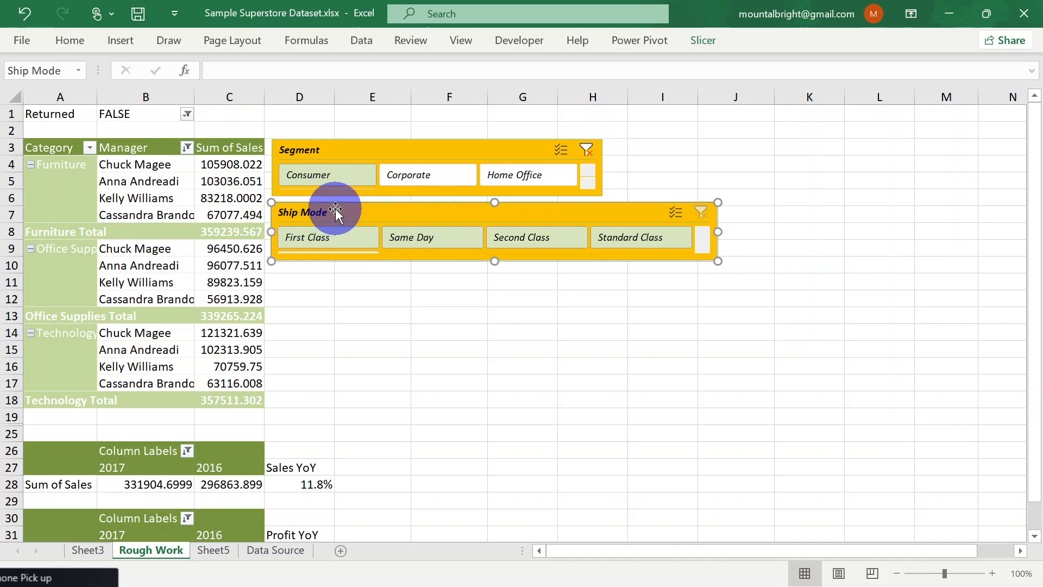
{"action": "left_click", "coordinate": [328, 151]}
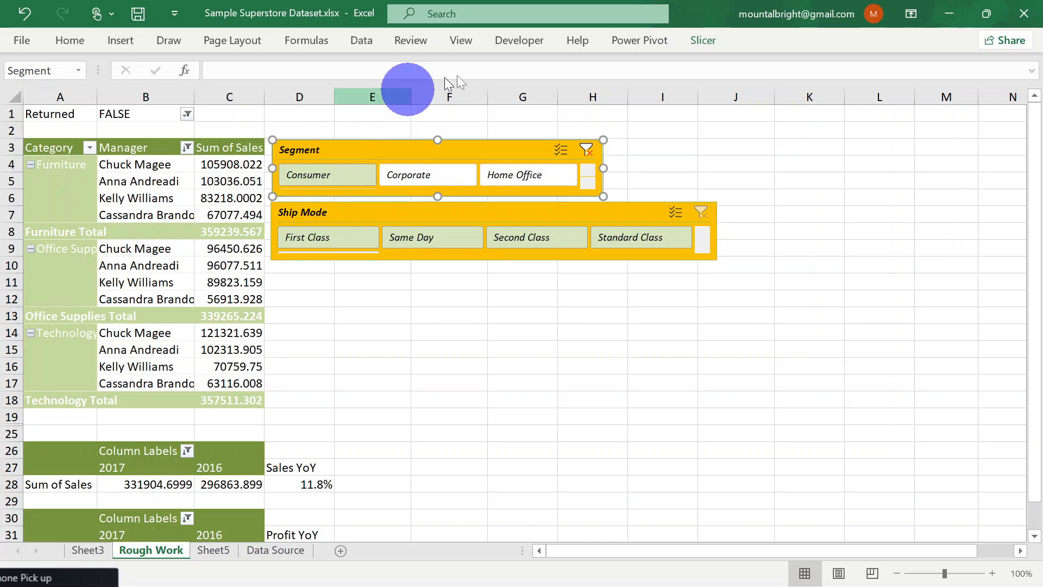
{"action": "left_click", "coordinate": [701, 41]}
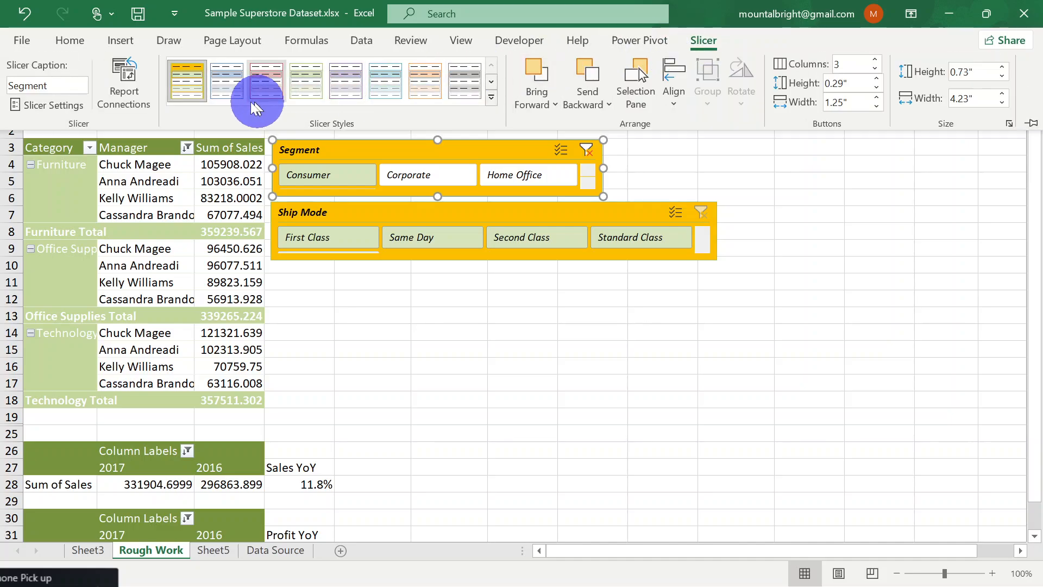
{"action": "right_click", "coordinate": [187, 88]}
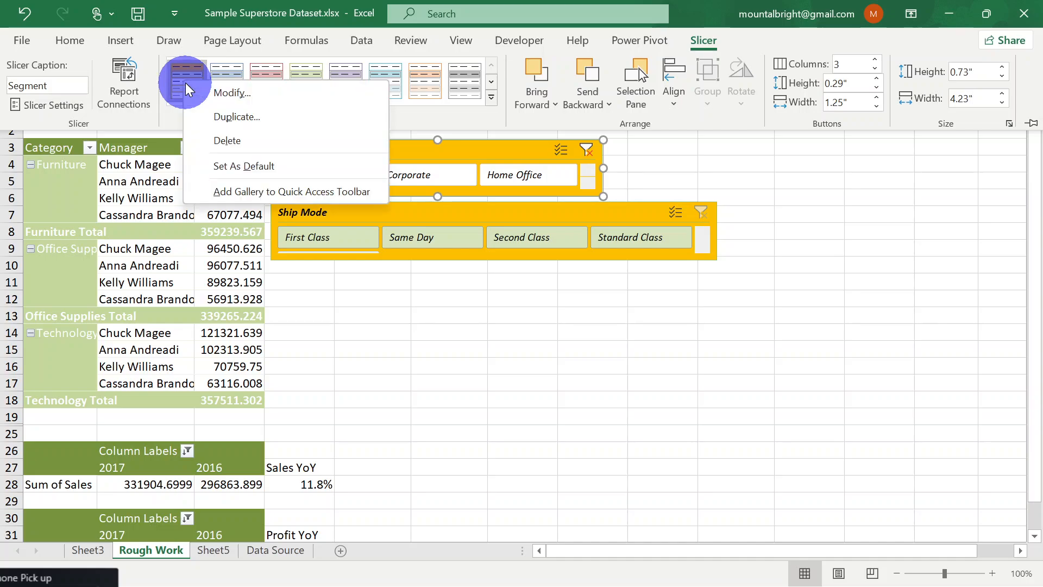
{"action": "left_click", "coordinate": [230, 91]}
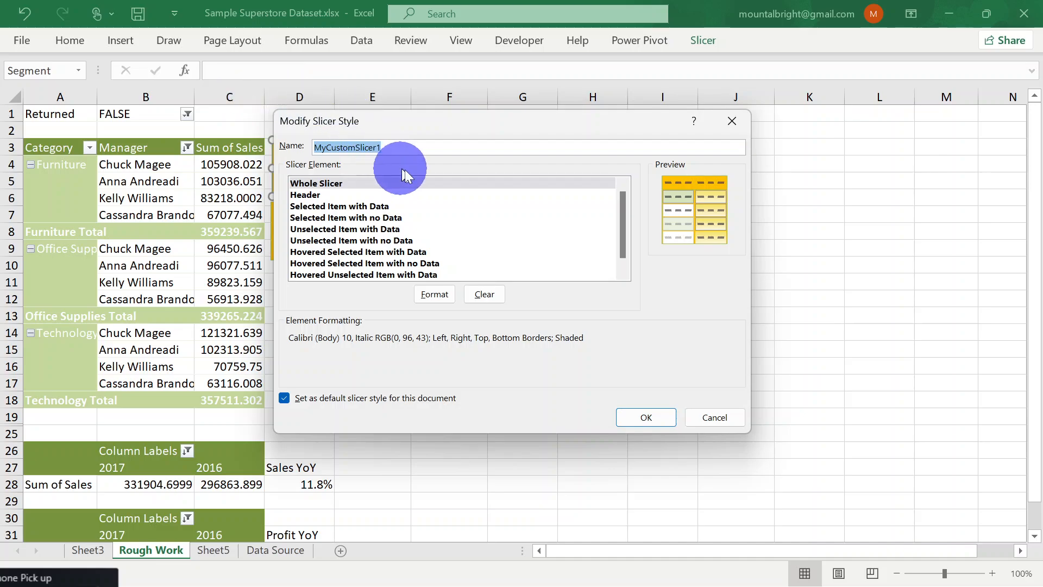
{"action": "left_click", "coordinate": [436, 298]}
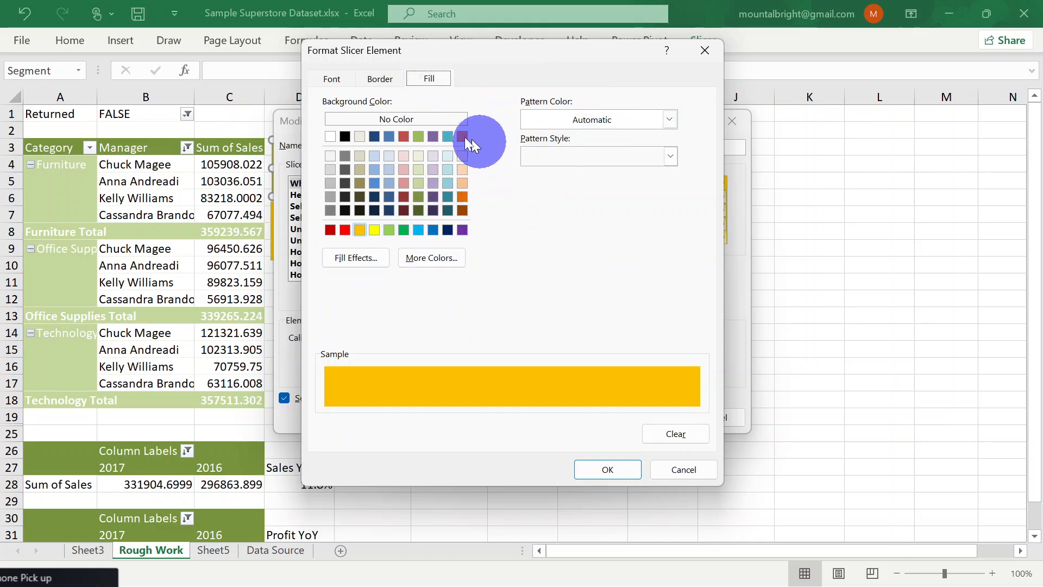
{"action": "left_click", "coordinate": [331, 136]}
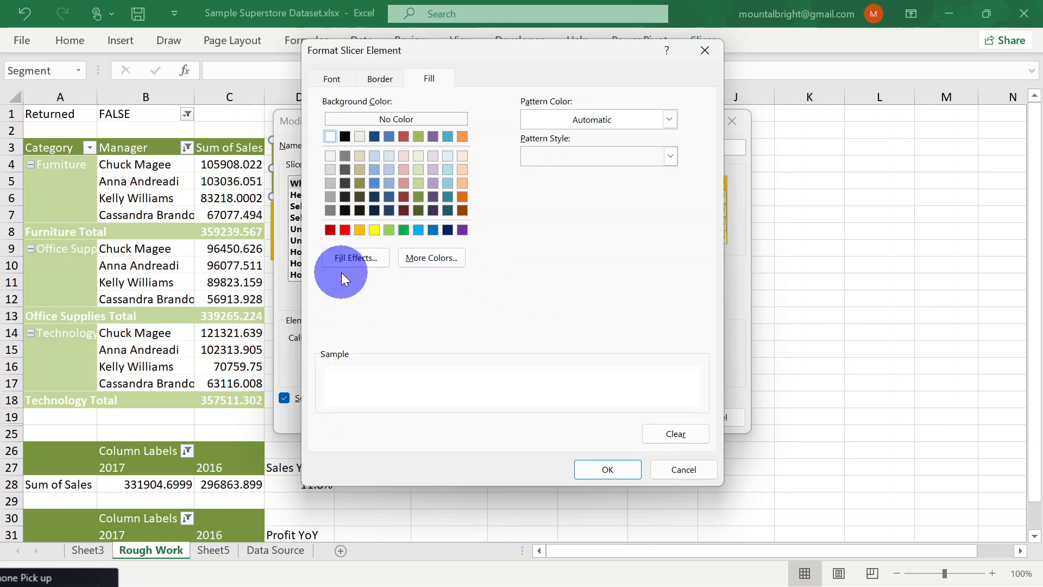
{"action": "left_click", "coordinate": [379, 80]}
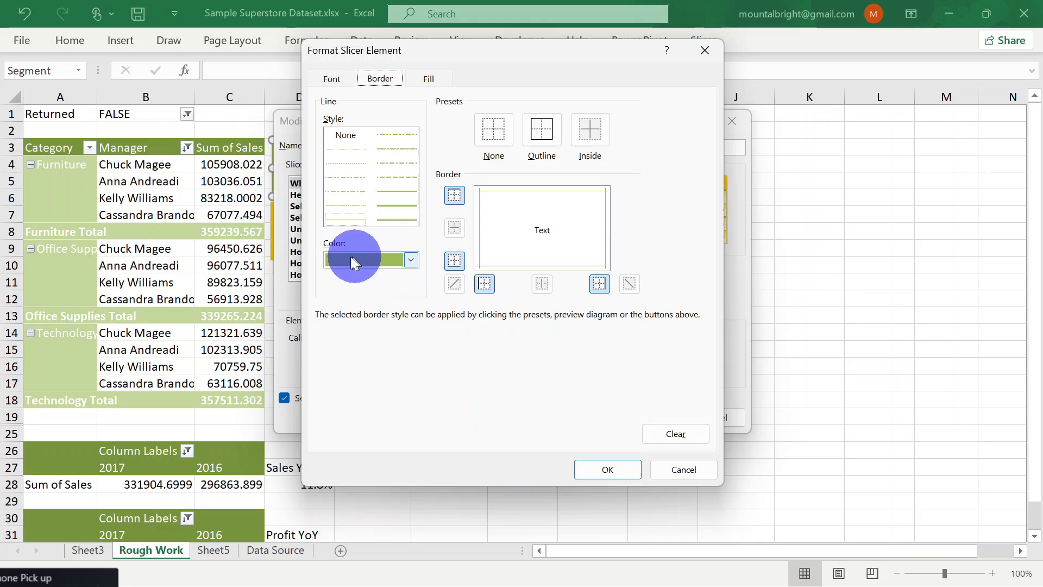
{"action": "left_click", "coordinate": [330, 81]}
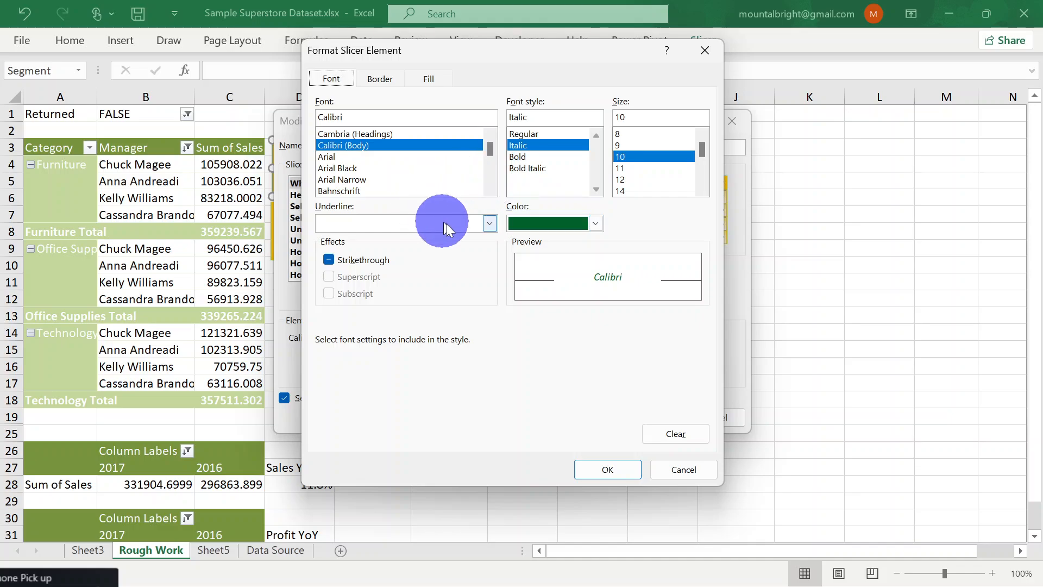
{"action": "left_click", "coordinate": [608, 471]}
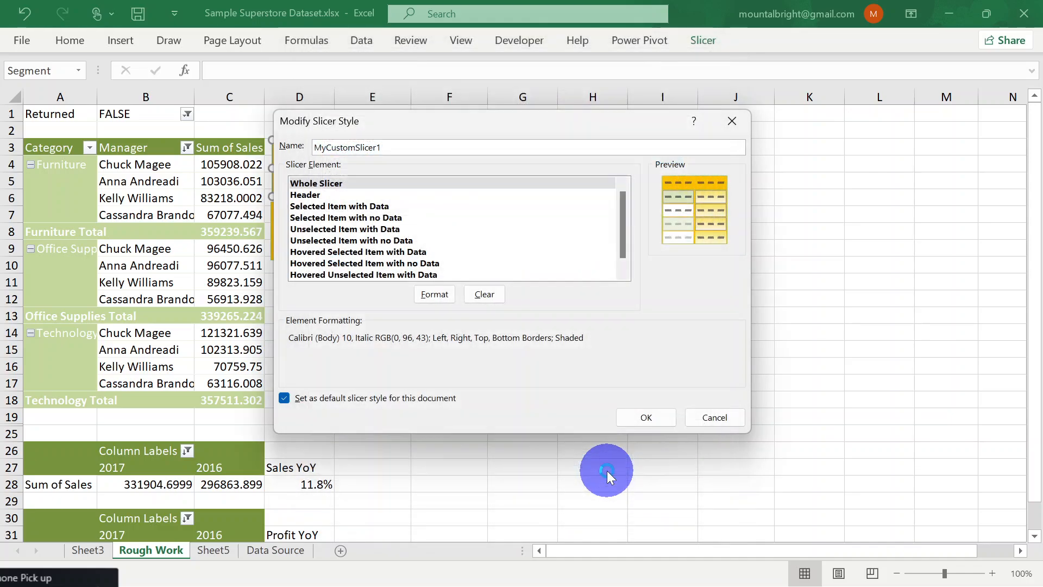
{"action": "left_click", "coordinate": [645, 417]}
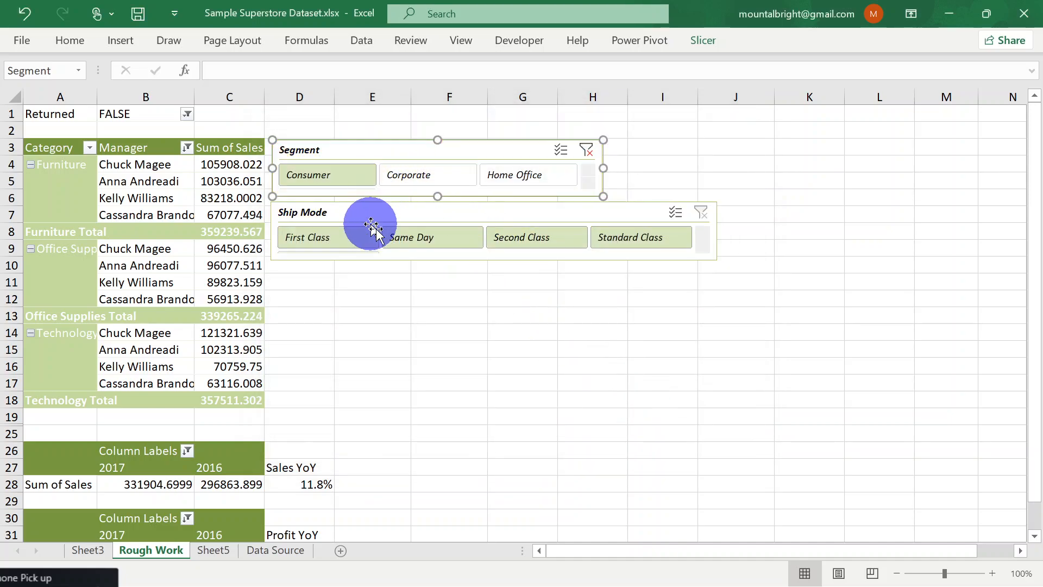
{"action": "left_click", "coordinate": [557, 422]}
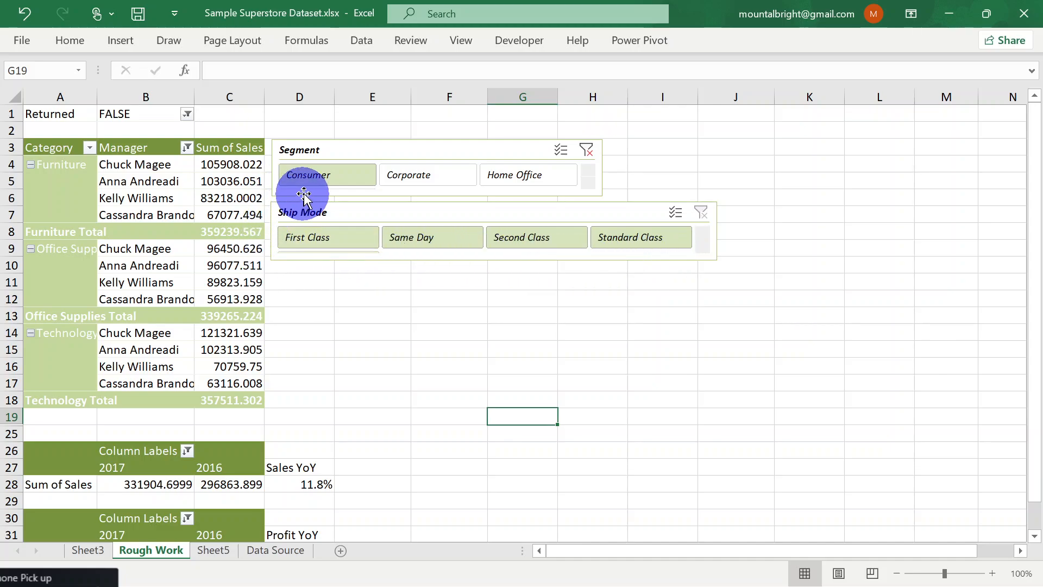
Remove all borders from the Whole Slicer element of MyCustomSlicer1, set the border line colour to white, and save the style
{"action": "left_click", "coordinate": [355, 212]}
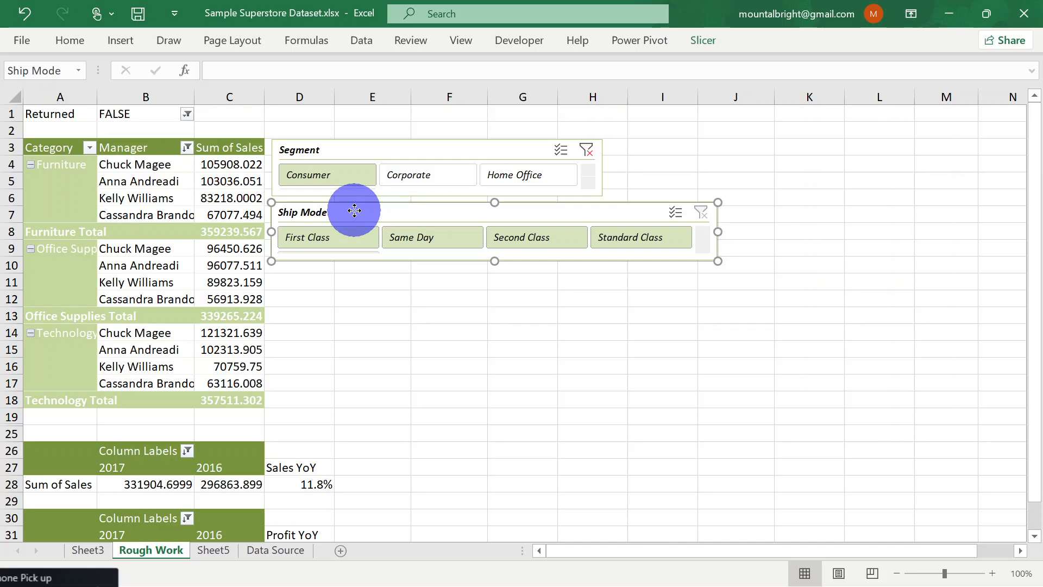
{"action": "left_click", "coordinate": [344, 152]}
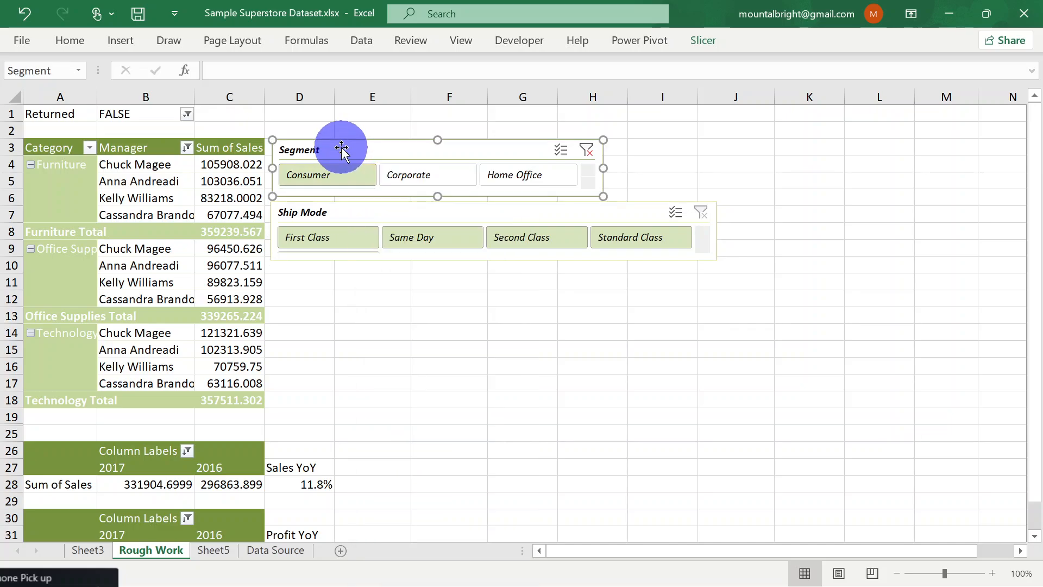
{"action": "left_click", "coordinate": [702, 44]}
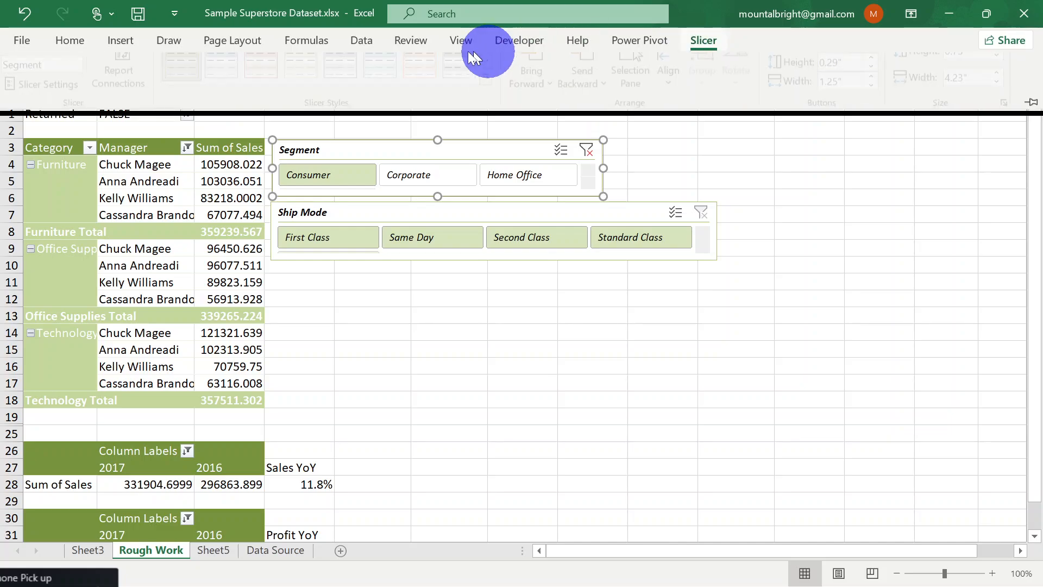
{"action": "right_click", "coordinate": [182, 87]}
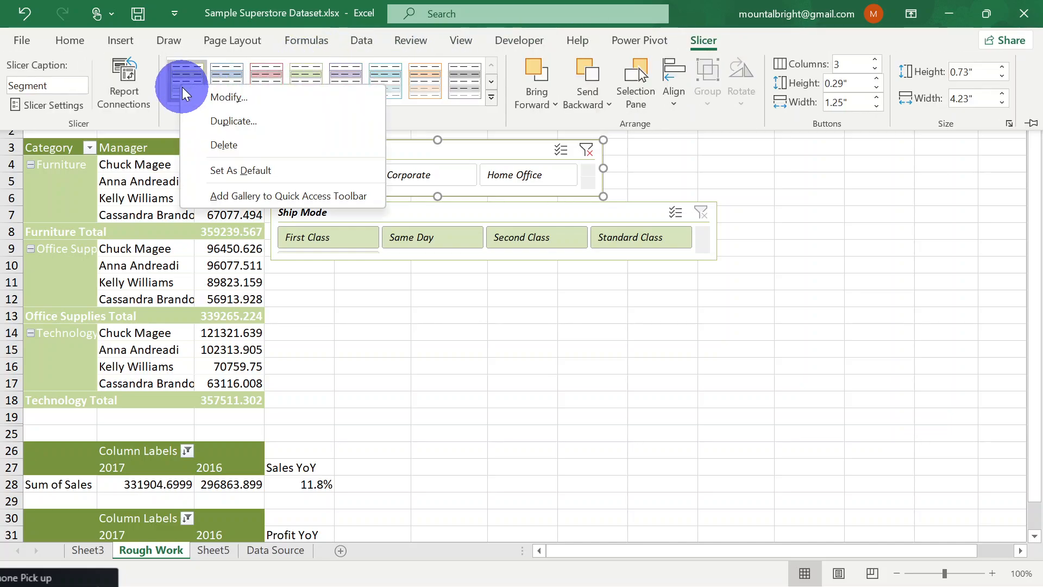
{"action": "left_click", "coordinate": [201, 101]}
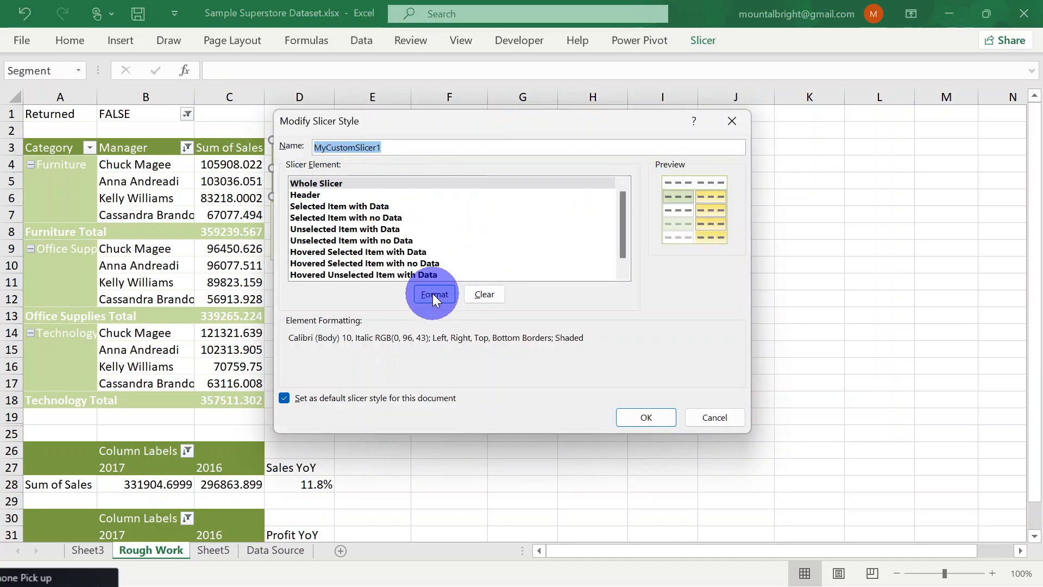
{"action": "left_click", "coordinate": [434, 294]}
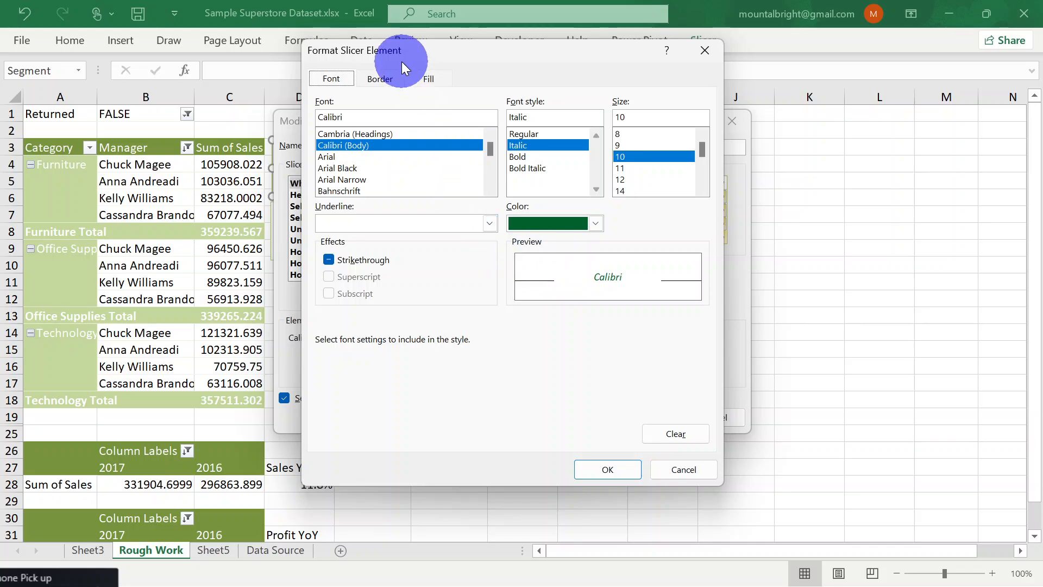
{"action": "left_click", "coordinate": [381, 82]}
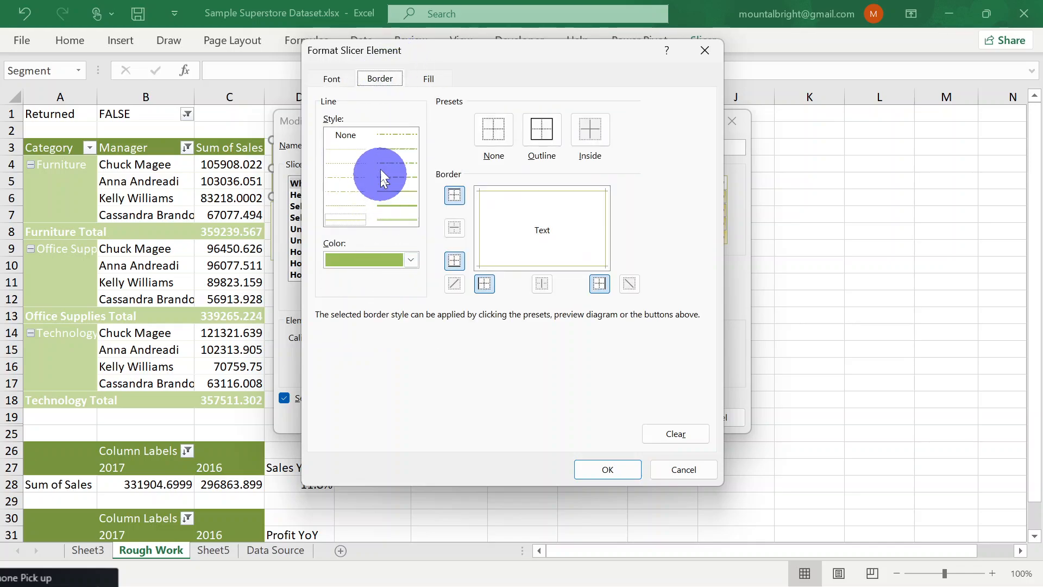
{"action": "left_click", "coordinate": [494, 139]}
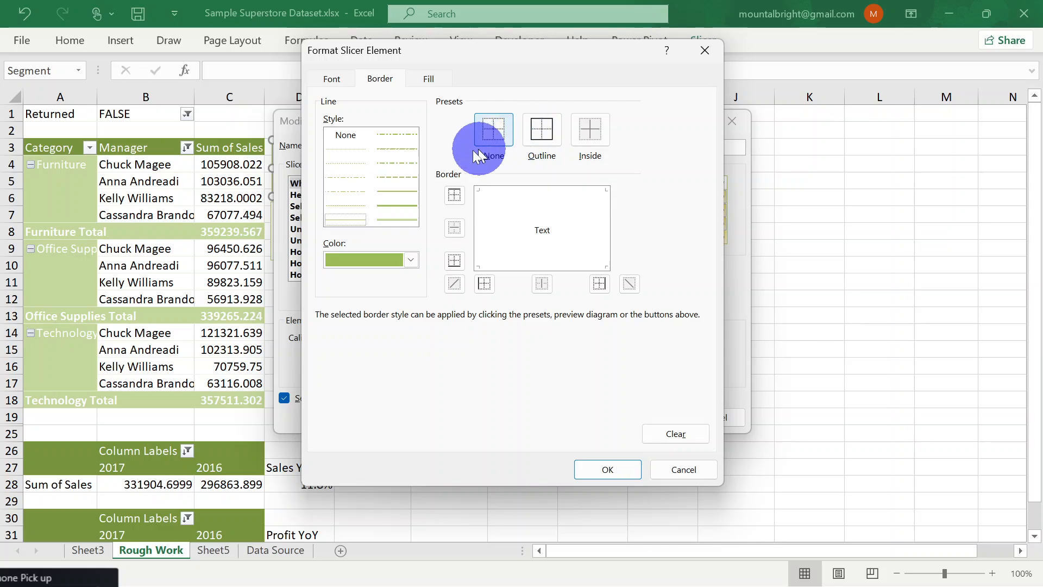
{"action": "left_click", "coordinate": [411, 261]}
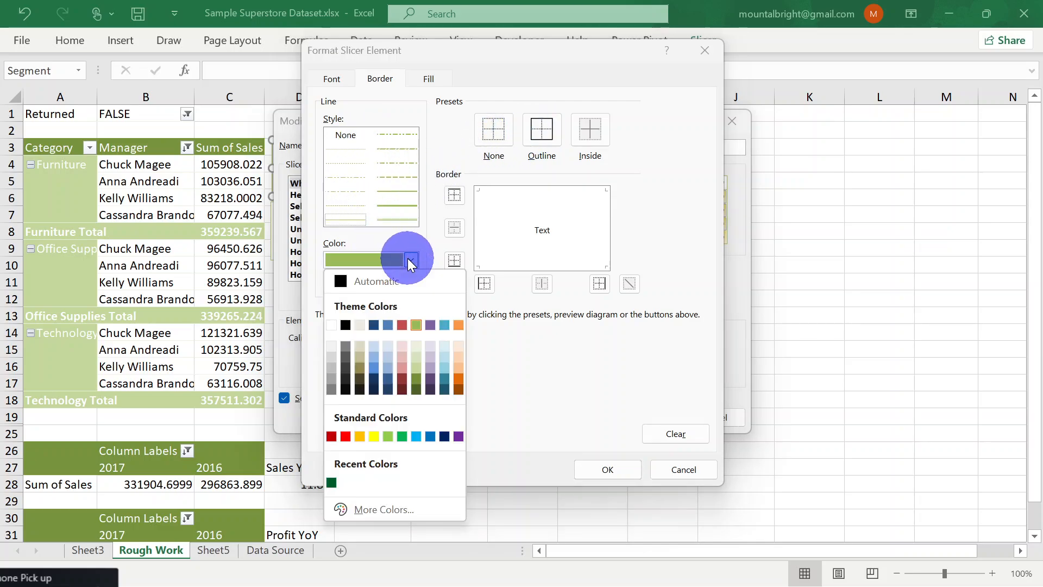
{"action": "left_click", "coordinate": [332, 324]}
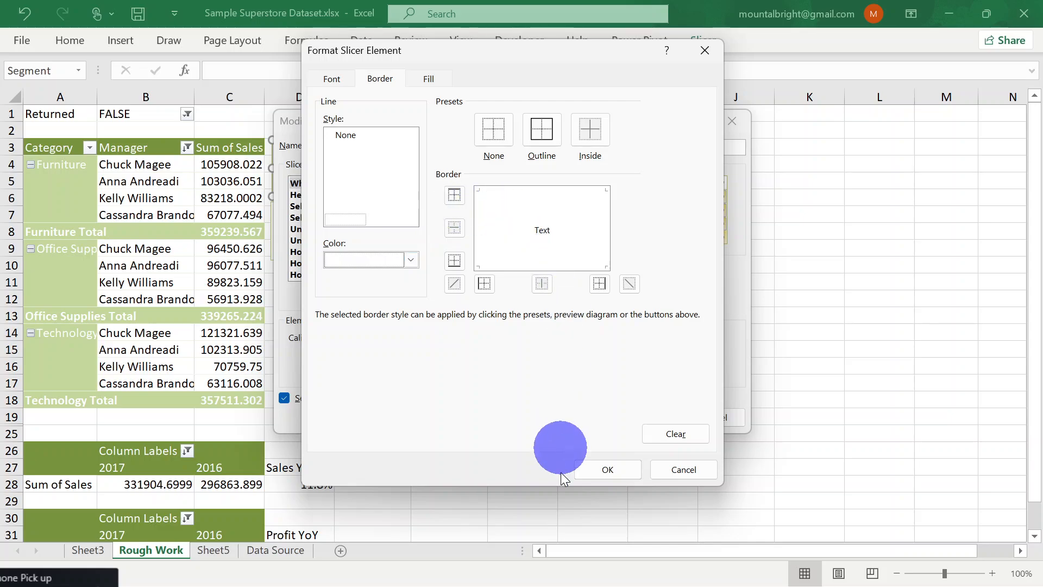
{"action": "left_click", "coordinate": [602, 470]}
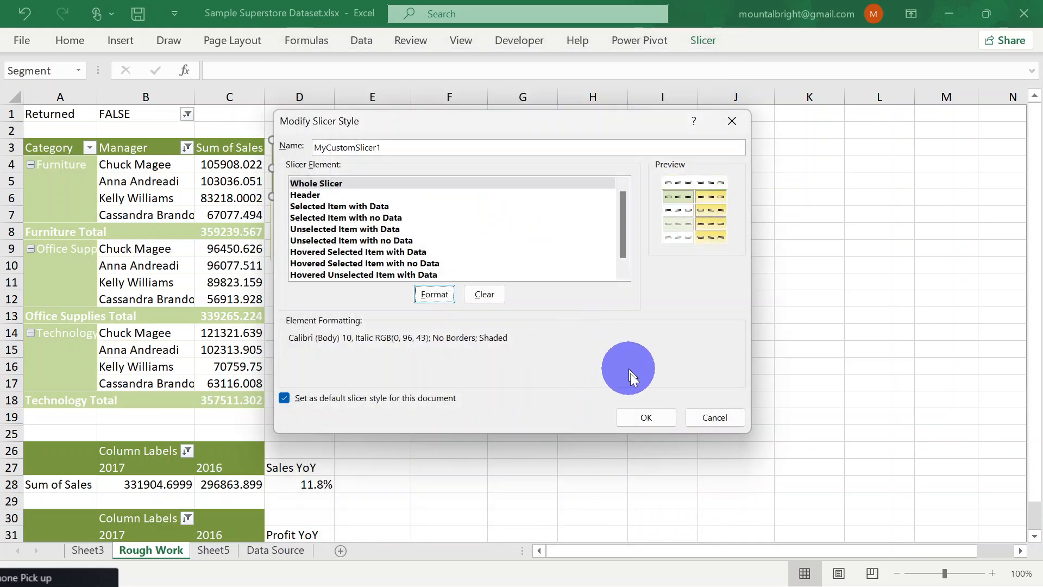
{"action": "left_click", "coordinate": [649, 418]}
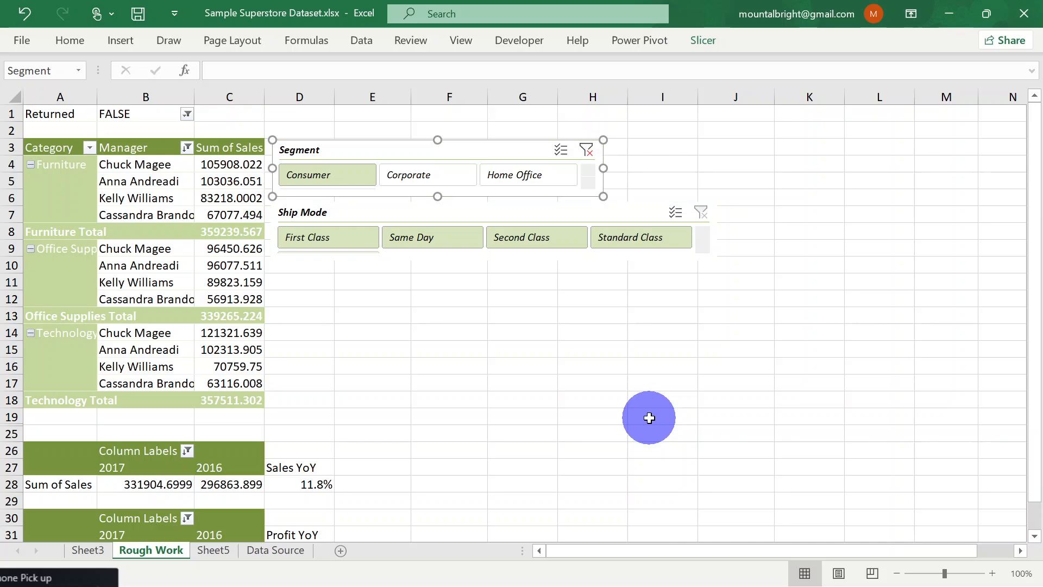
{"action": "left_click", "coordinate": [668, 163]}
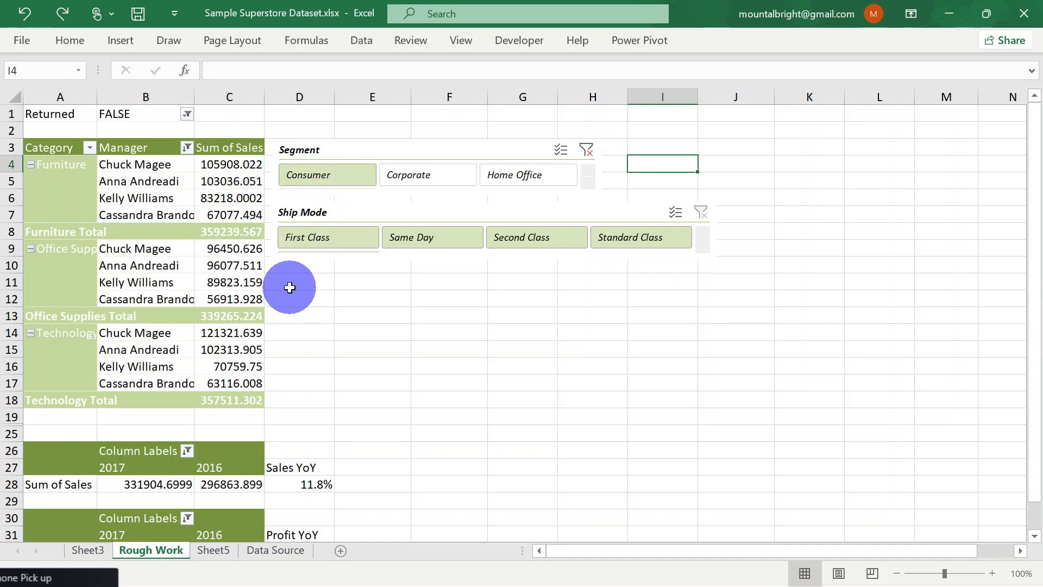
Undo and redo the border removal repeatedly to compare the slicers with and without borders, ending with the removal reapplied
{"action": "key", "text": "ctrl+z"}
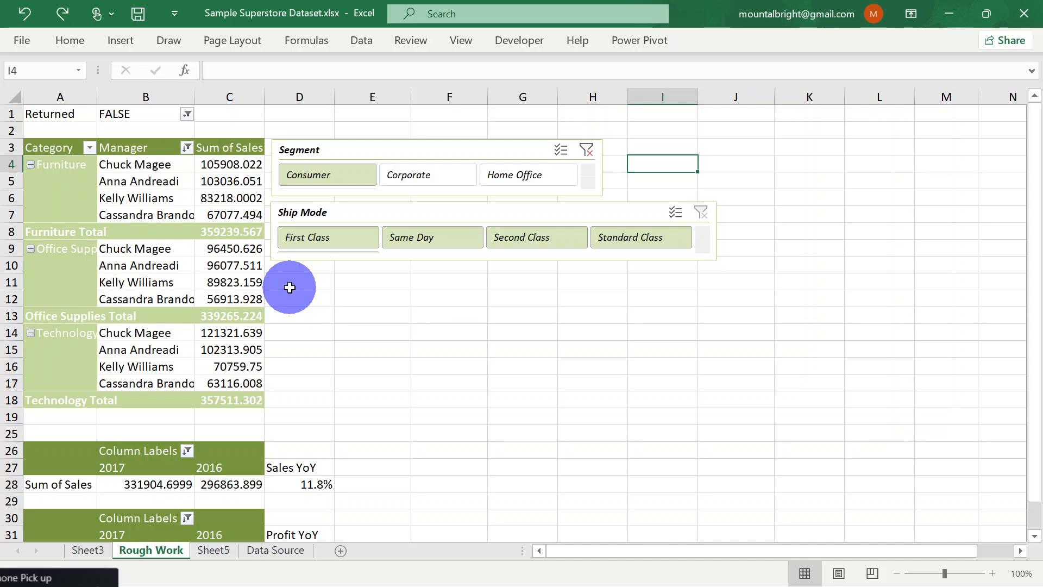
{"action": "key", "text": "ctrl+y"}
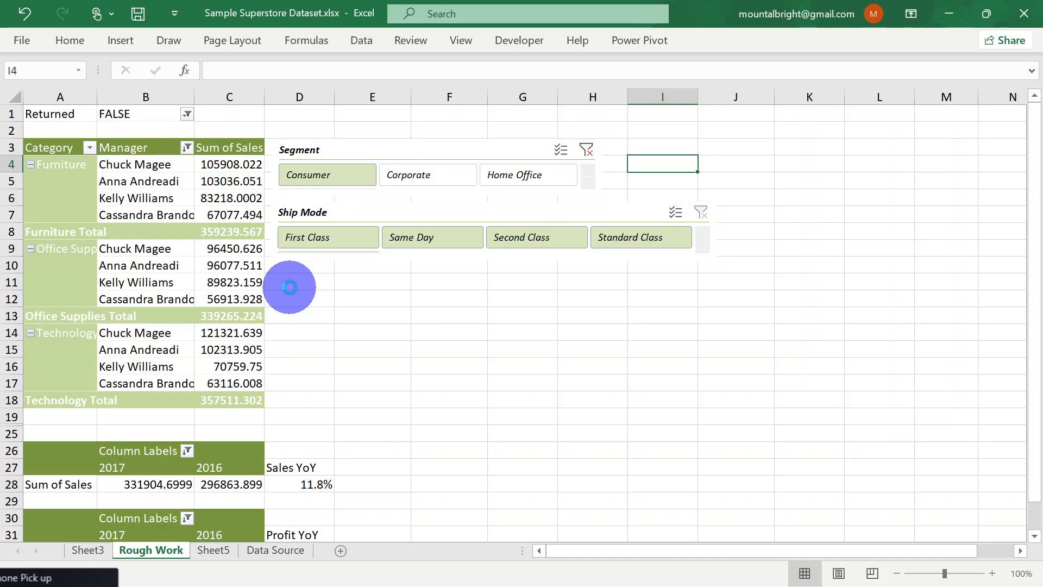
{"action": "key", "text": "ctrl+z"}
{"action": "key", "text": "ctrl+y"}
{"action": "key", "text": "ctrl+z"}
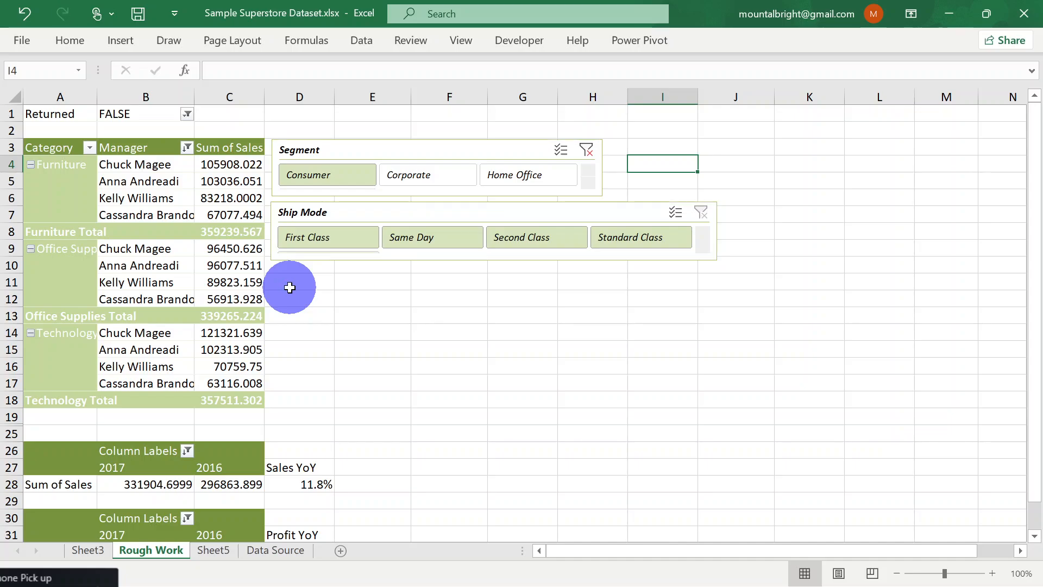
{"action": "key", "text": "ctrl+y"}
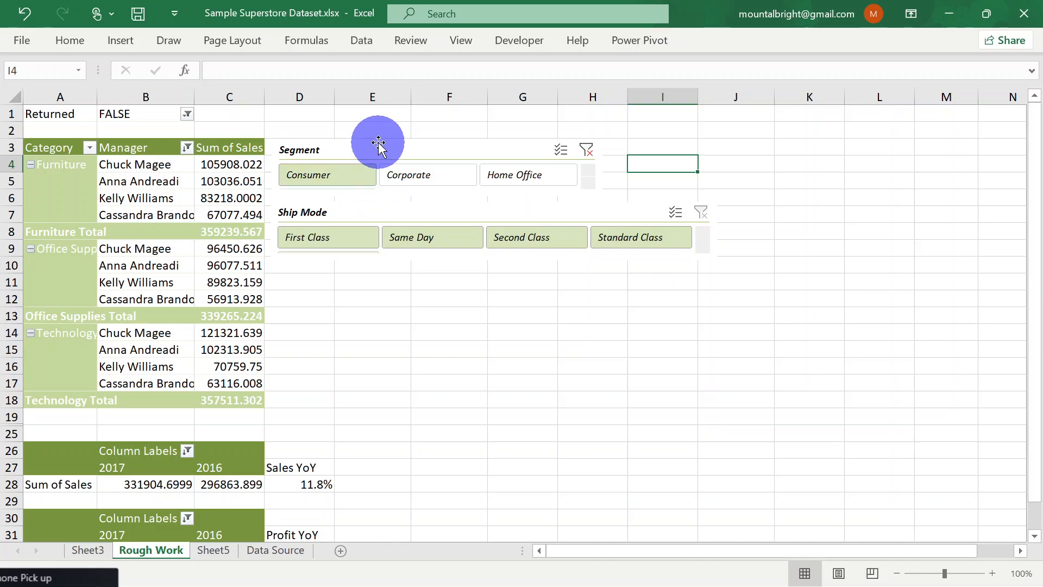
Shift the Segment slicer slightly towards column E, keeping it above the Ship Mode slicer
{"action": "mouse_move", "coordinate": [381, 148]}
{"action": "left_mouse_down"}
{"action": "mouse_move", "coordinate": [379, 130]}
{"action": "mouse_move", "coordinate": [391, 145]}
{"action": "mouse_move", "coordinate": [360, 145]}
{"action": "mouse_move", "coordinate": [397, 144]}
{"action": "left_mouse_up"}
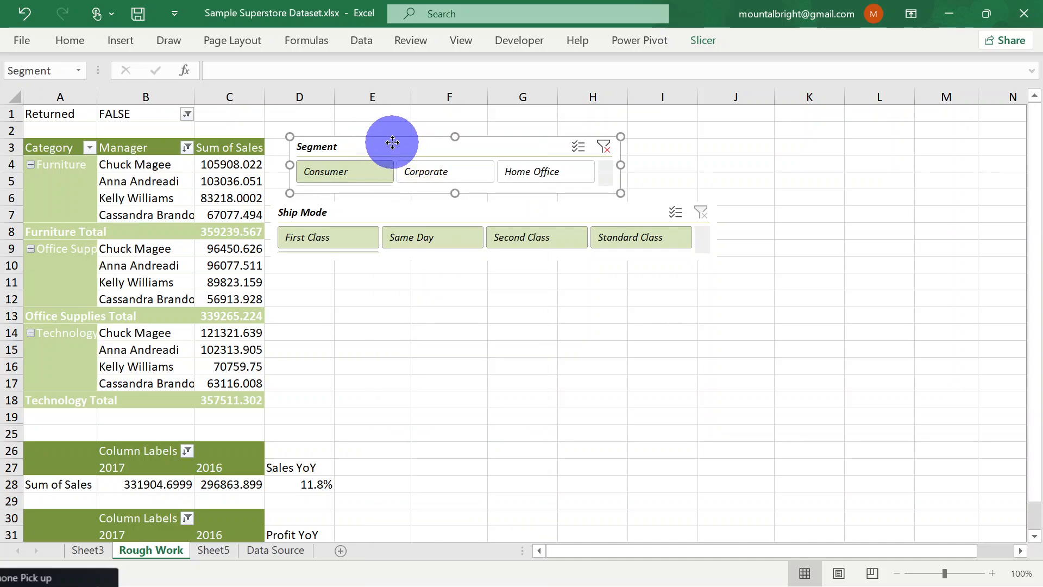
Copy the Segment slicer from Rough Work and paste it into Sheet5 at cell E10
{"action": "right_click", "coordinate": [392, 142]}
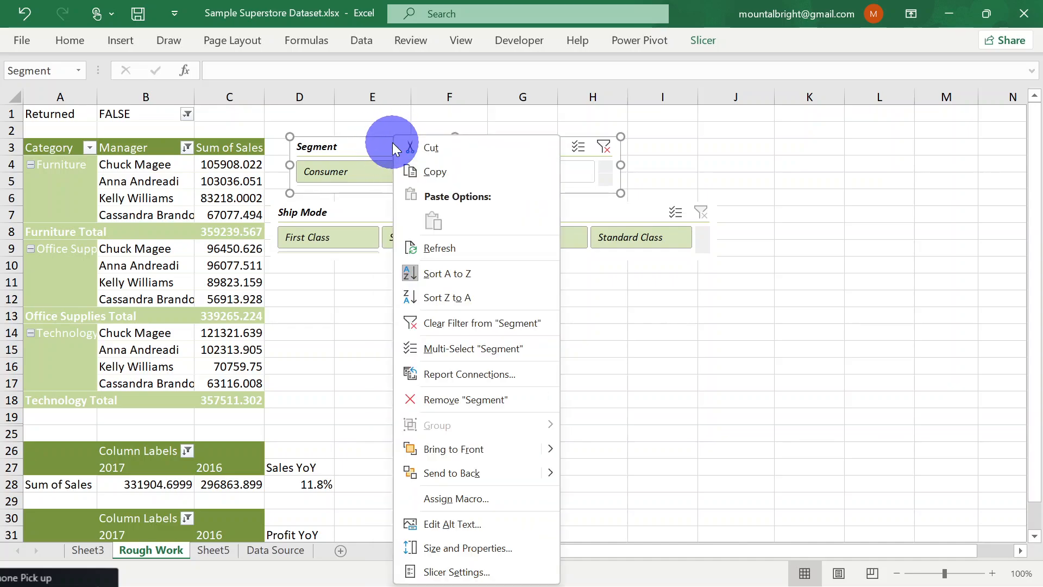
{"action": "left_click", "coordinate": [470, 173]}
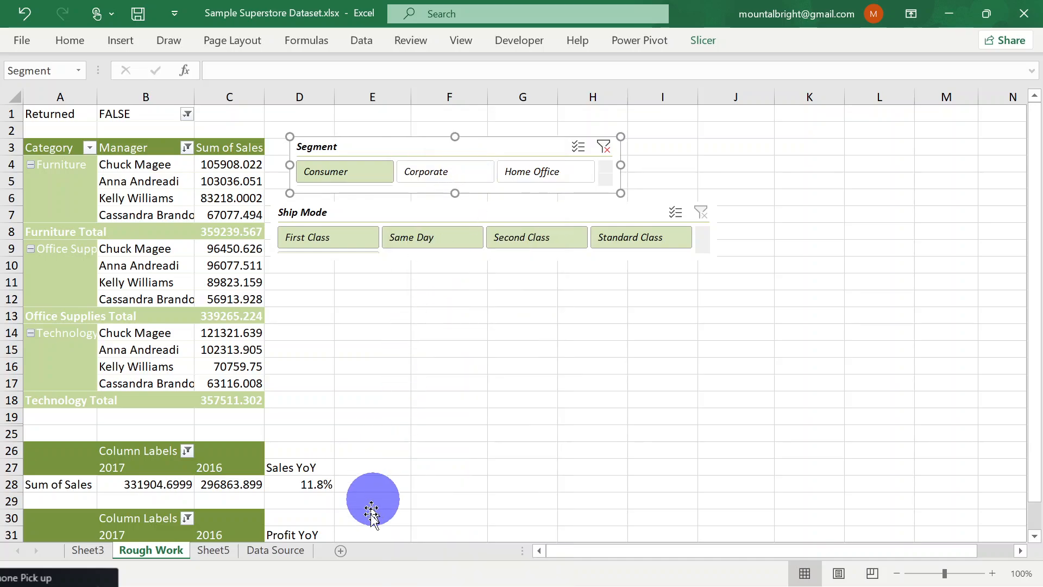
{"action": "left_click", "coordinate": [212, 550]}
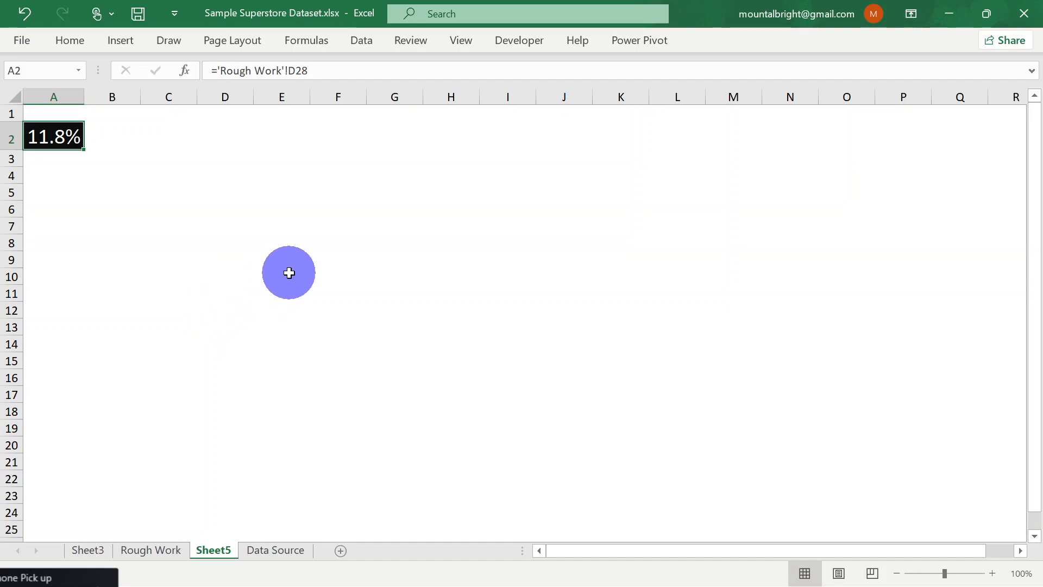
{"action": "left_click", "coordinate": [289, 273]}
{"action": "key", "text": "ctrl+v"}
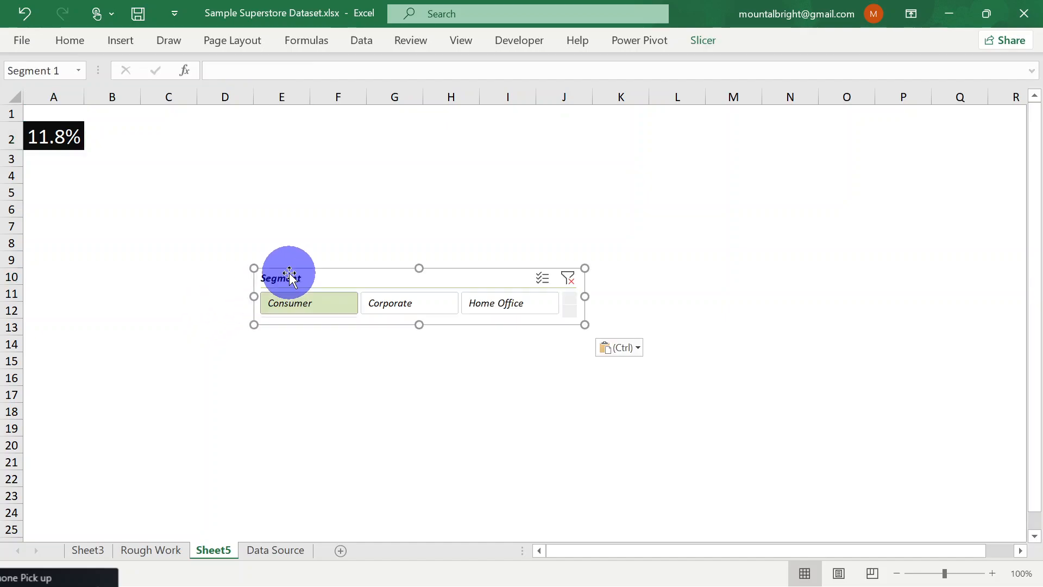
{"action": "left_click", "coordinate": [750, 267]}
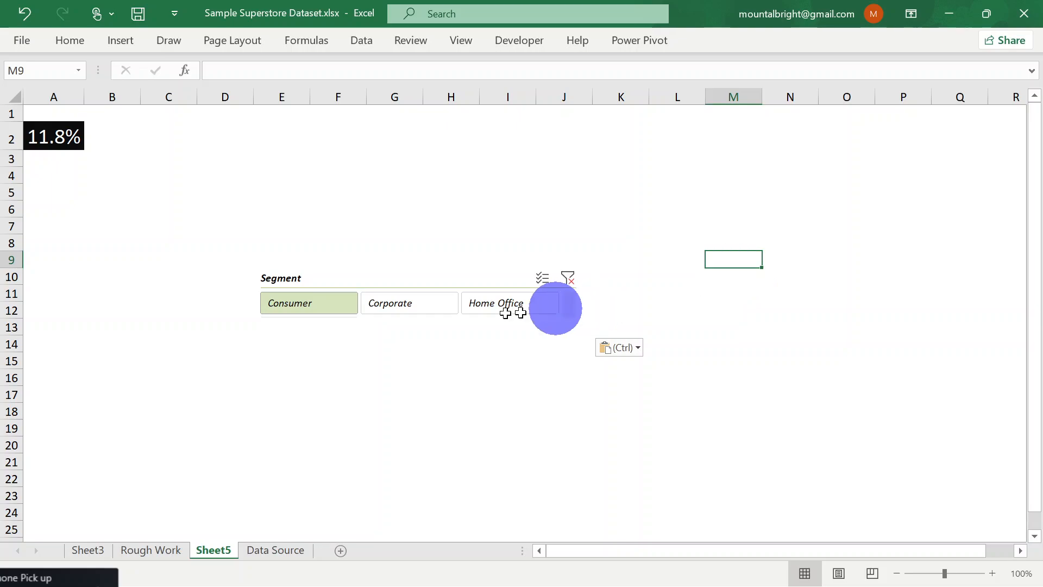
Move the pasted Segment slicer up to the first rows of Sheet5 and delete this copy
{"action": "left_click", "coordinate": [372, 270]}
{"action": "left_click_drag", "start_coordinate": [373, 270], "coordinate": [348, 121]}
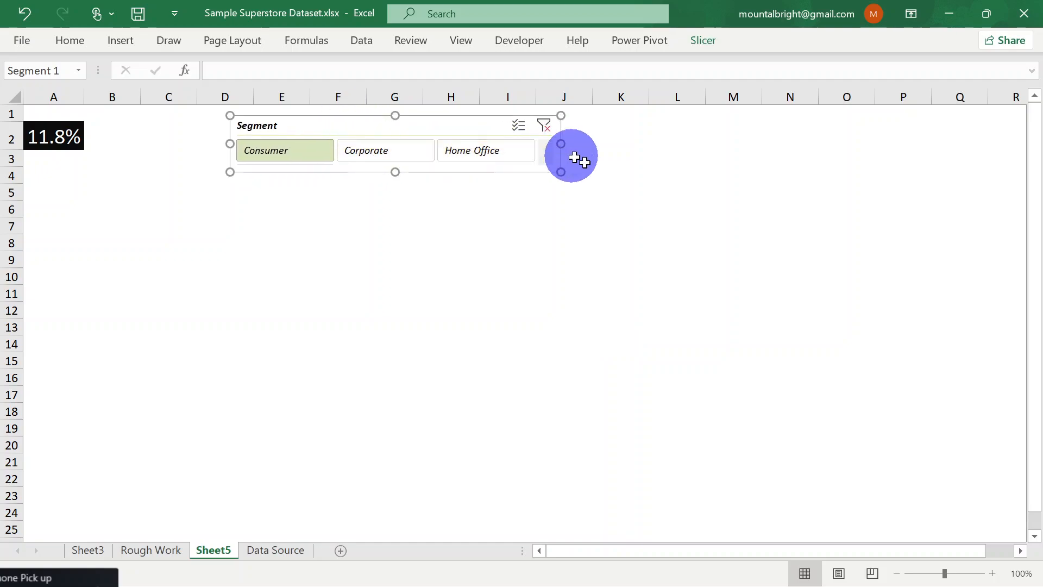
{"action": "left_click", "coordinate": [619, 176]}
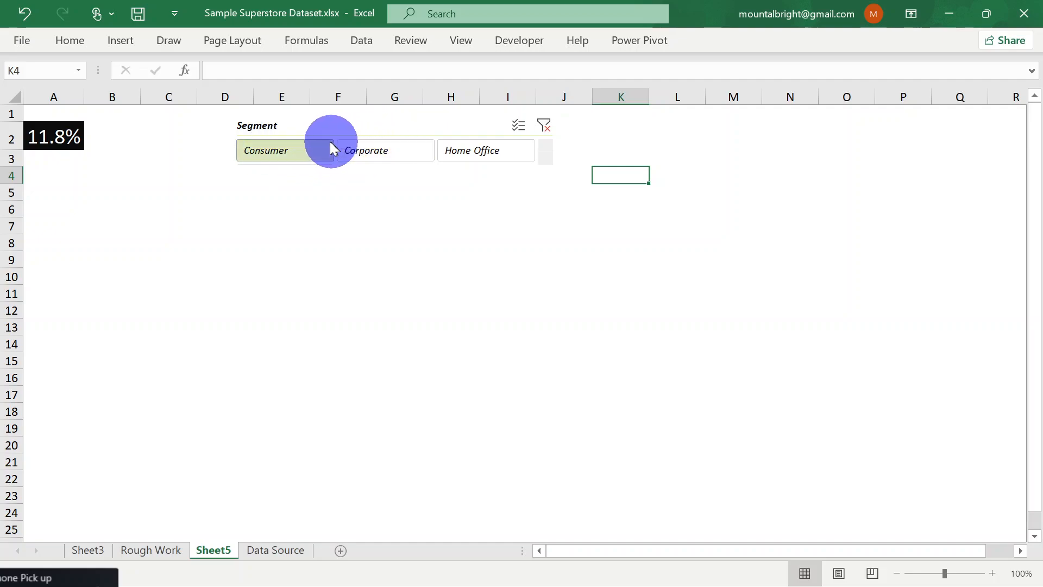
{"action": "left_click", "coordinate": [410, 127]}
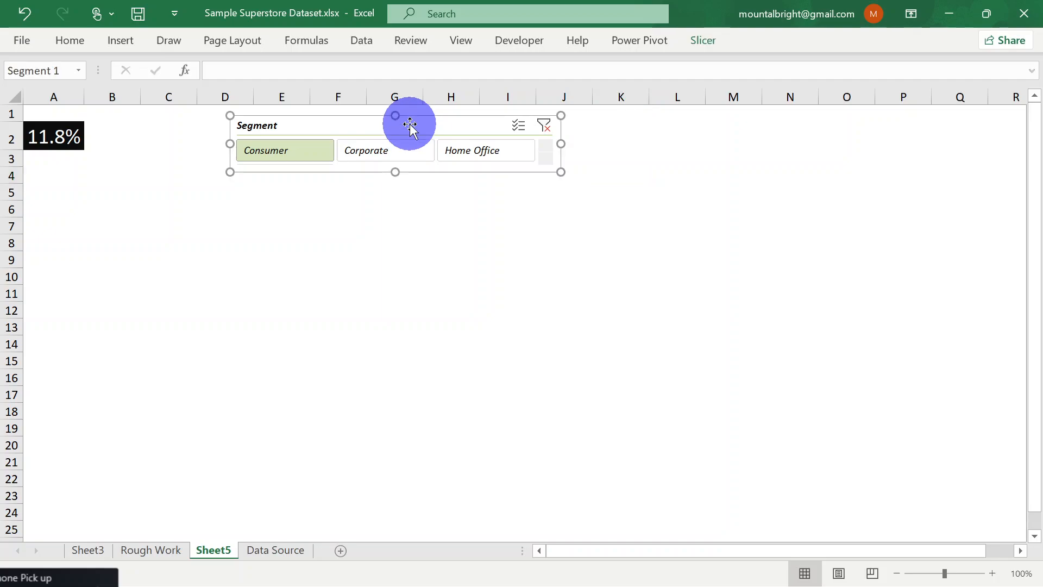
{"action": "key", "text": "Delete"}
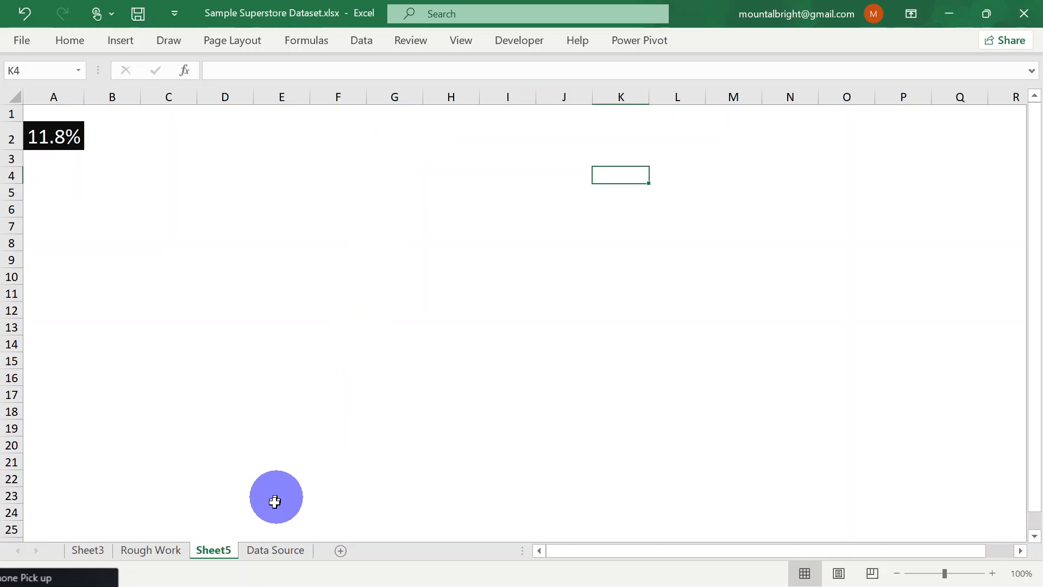
Look through the Data Source, Sheet5 and Sheet3 worksheets and return to the PivotTables and slicers on Rough Work
{"action": "left_click", "coordinate": [267, 550]}
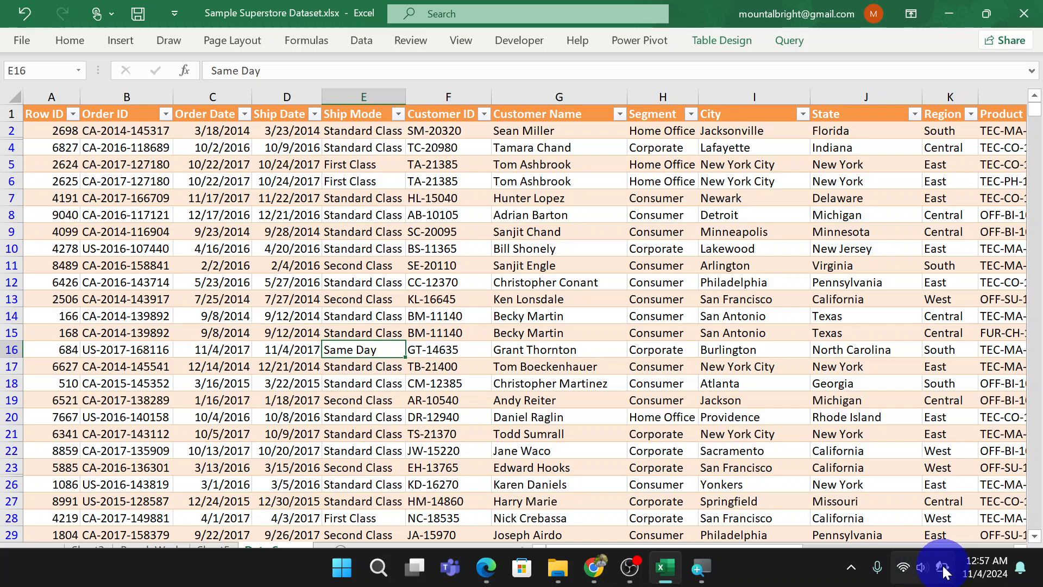
{"action": "mouse_move", "coordinate": [944, 569]}
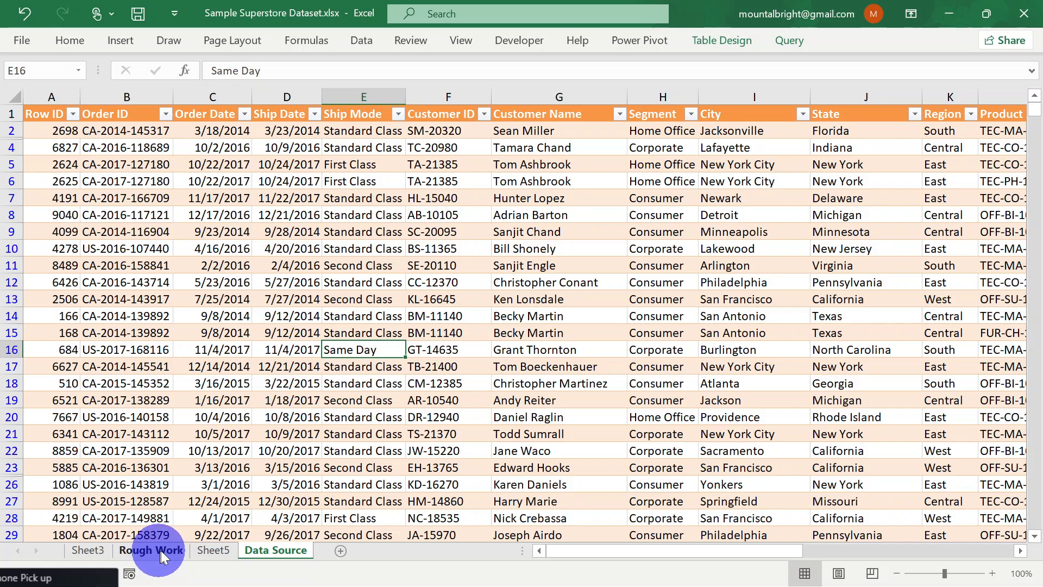
{"action": "left_click", "coordinate": [208, 550]}
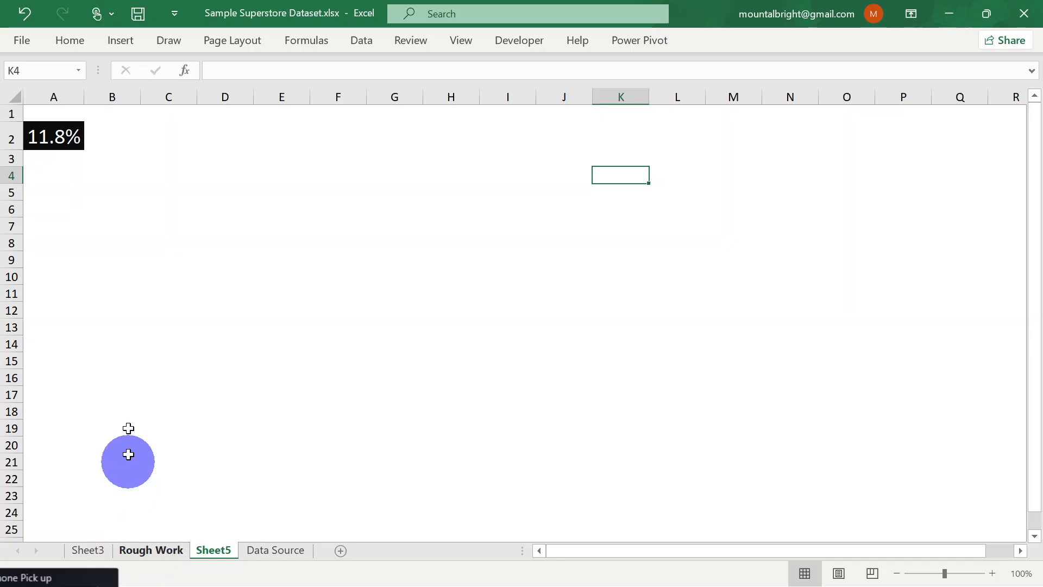
{"action": "left_click", "coordinate": [95, 553]}
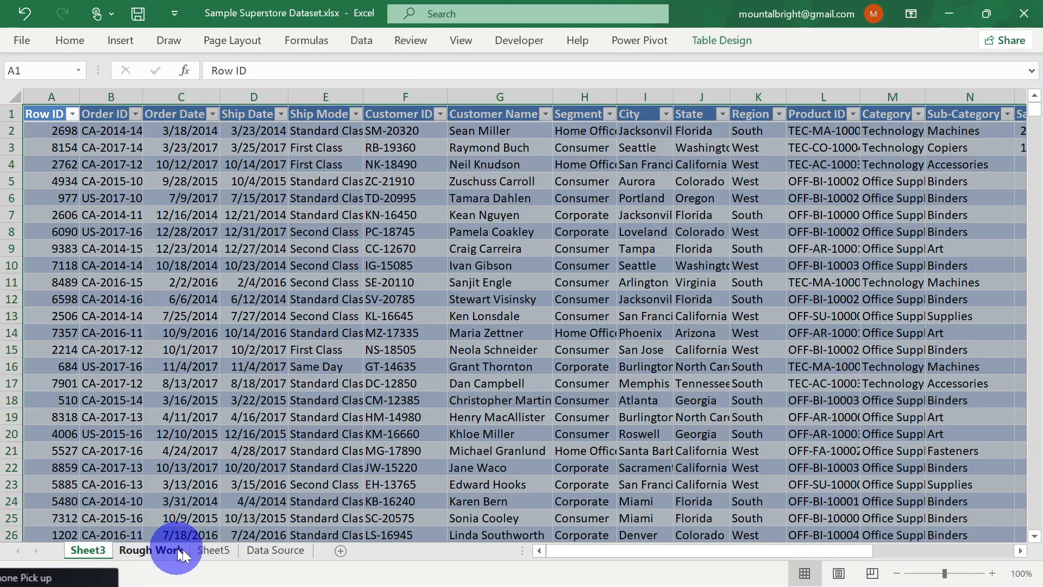
{"action": "left_click", "coordinate": [169, 553]}
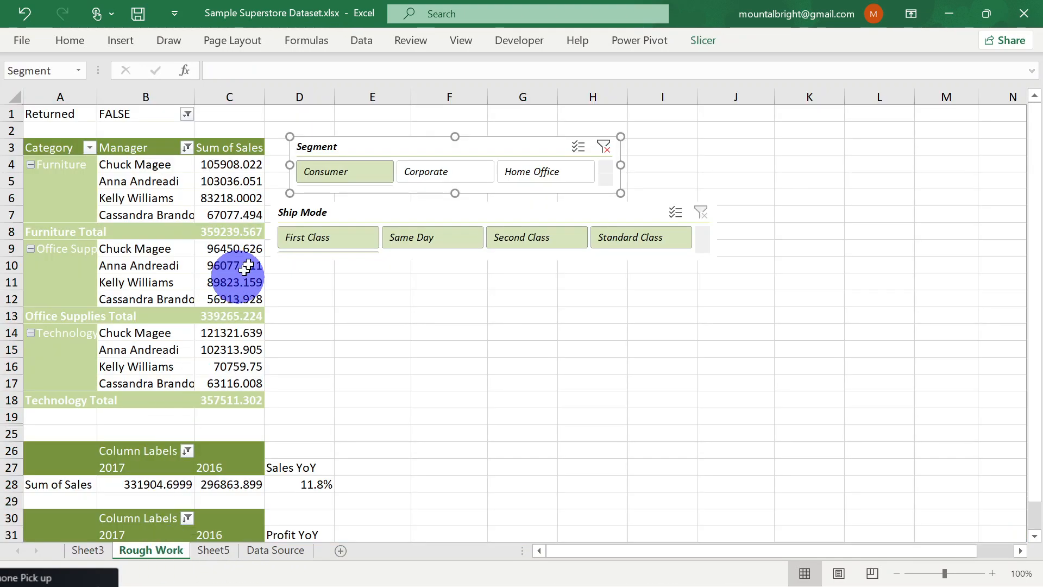
{"action": "left_click", "coordinate": [440, 293]}
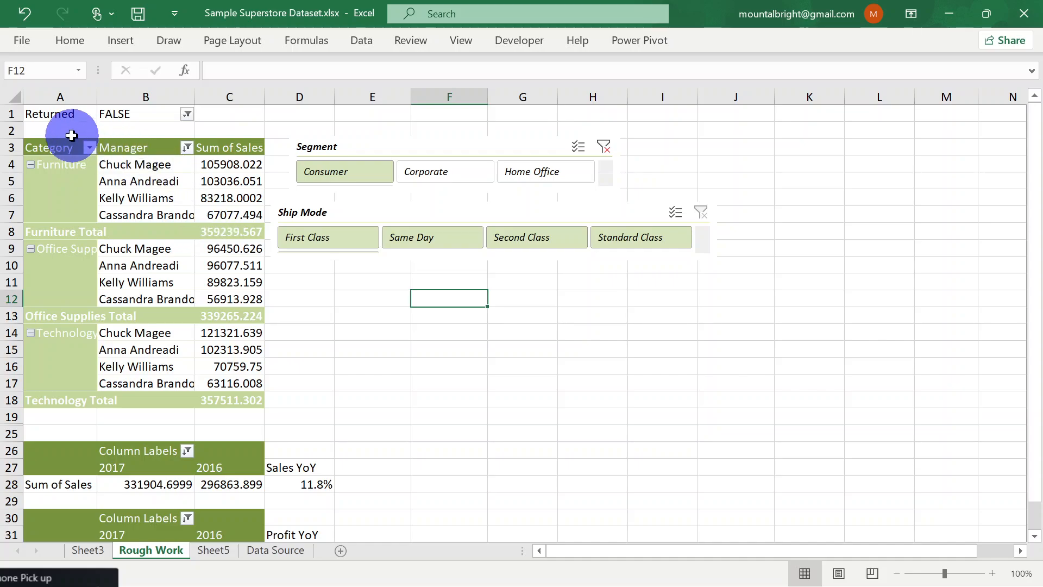
Select the Category header of the PivotTable by category and manager, and dismiss the low-battery alerts
{"action": "left_click", "coordinate": [46, 146]}
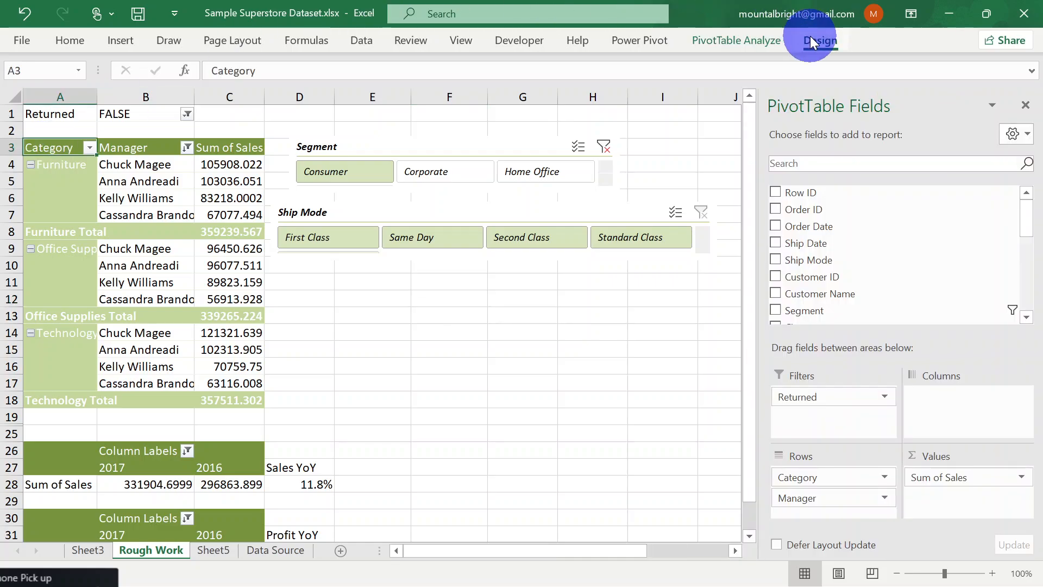
{"action": "left_click", "coordinate": [810, 35]}
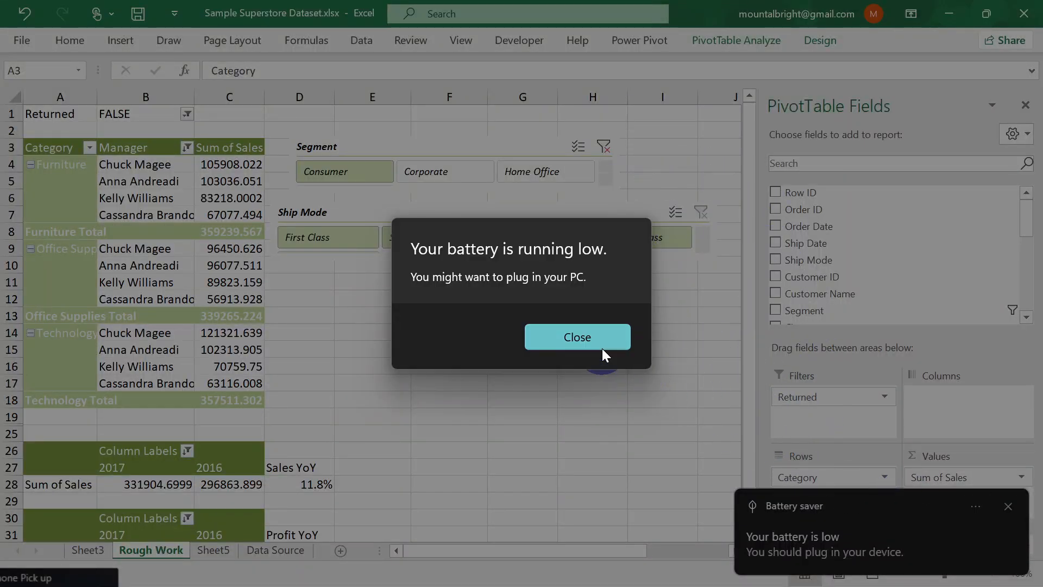
{"action": "left_click", "coordinate": [586, 340]}
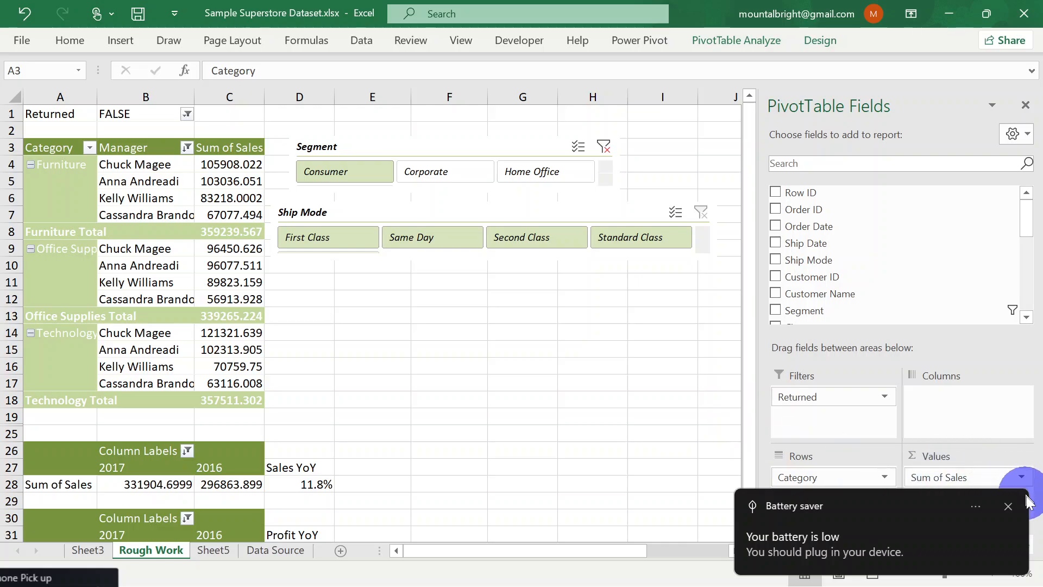
{"action": "left_click", "coordinate": [1009, 508]}
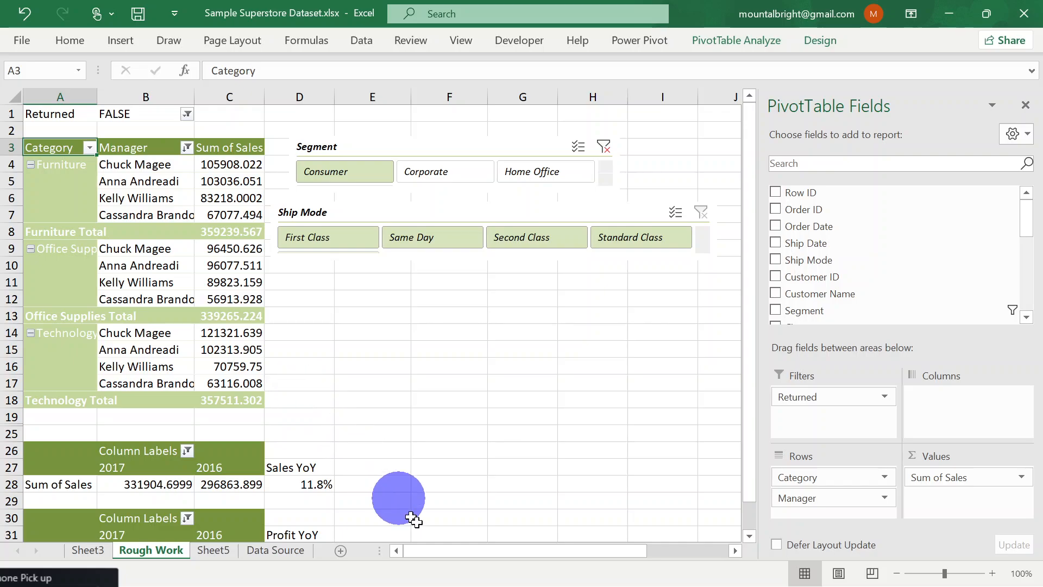
{"action": "left_click_drag", "start_coordinate": [454, 553], "coordinate": [430, 543]}
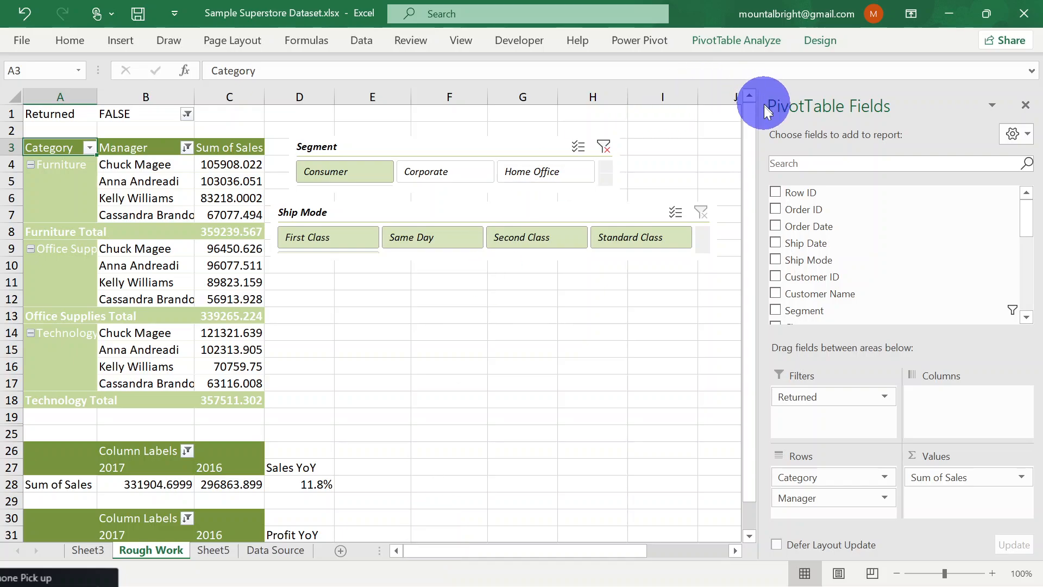
{"action": "left_click_drag", "start_coordinate": [748, 146], "coordinate": [752, 106]}
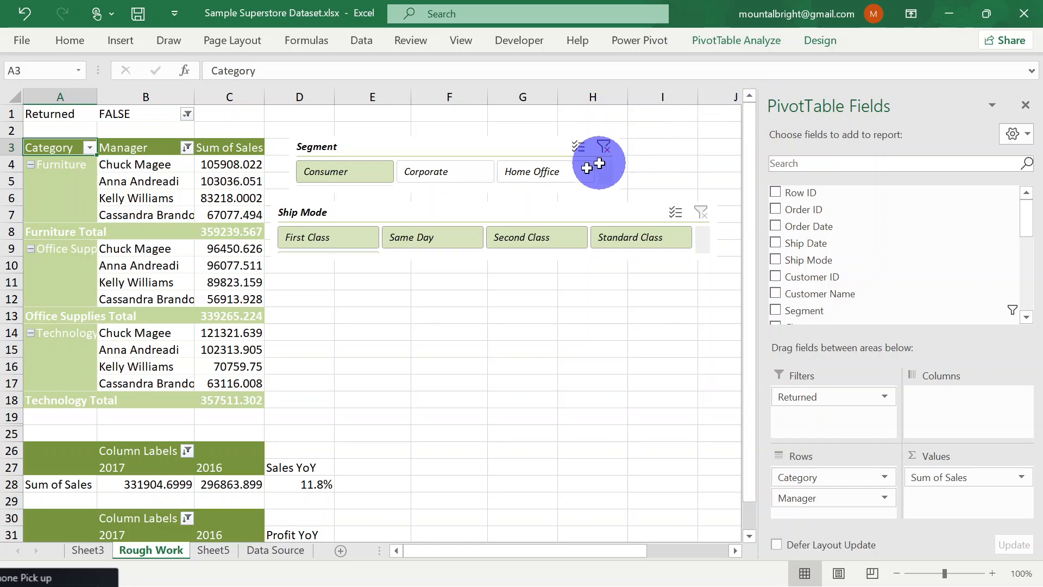
{"action": "mouse_move", "coordinate": [703, 580]}
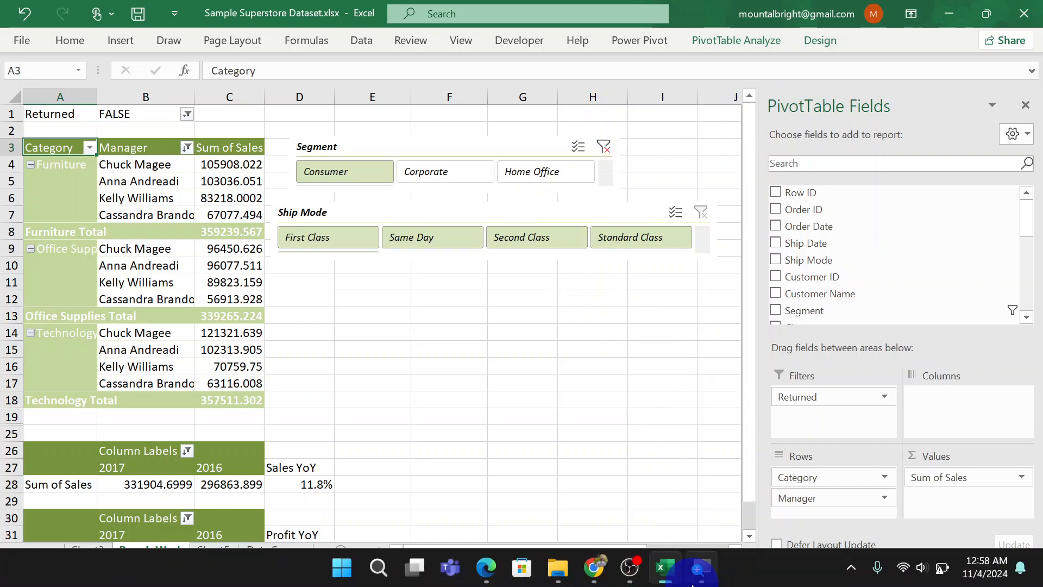
{"action": "mouse_move", "coordinate": [661, 568]}
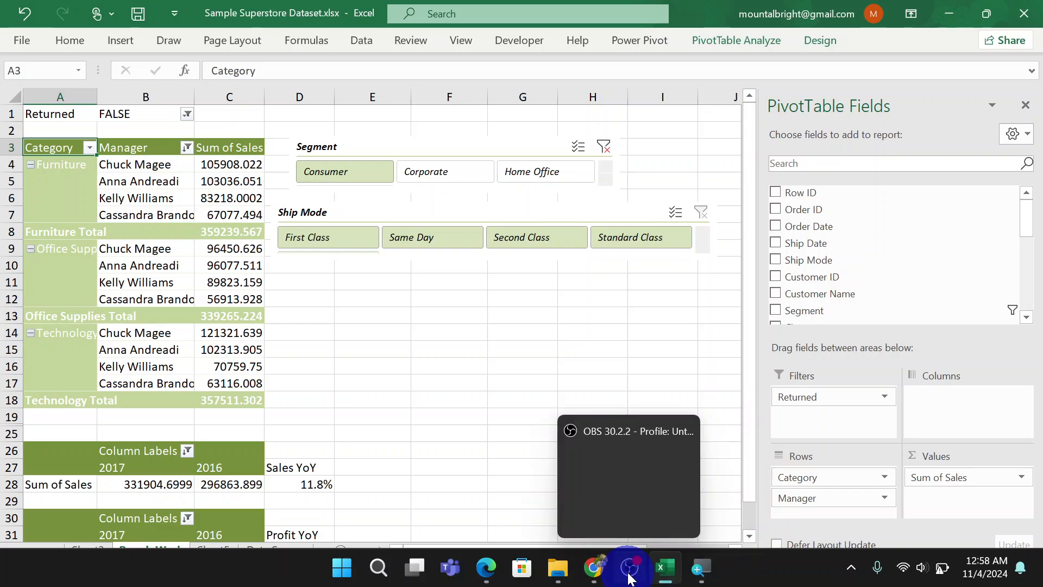
{"action": "left_click", "coordinate": [632, 445]}
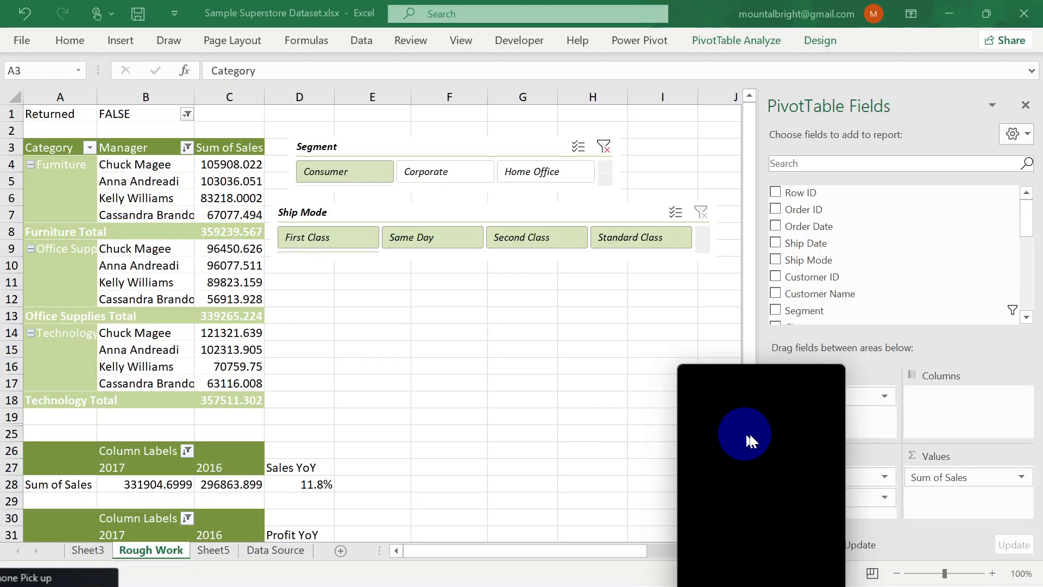